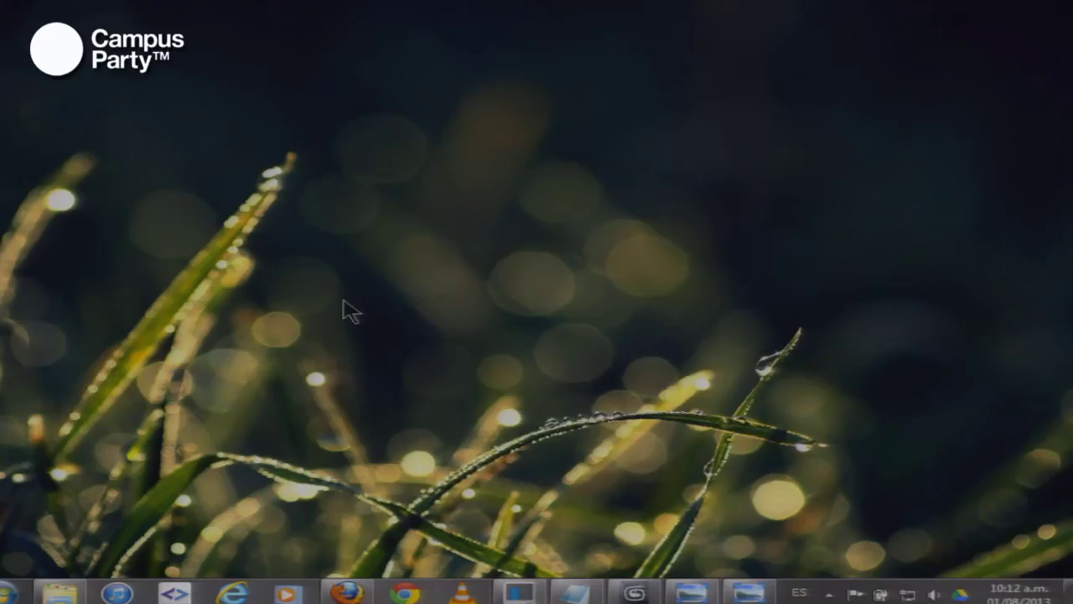
Switch to the player.max scene in 3ds Max, select the yellow low-poly module and display its modifier stack
{"action": "left_click", "coordinate": [635, 592]}
{"action": "left_click", "coordinate": [635, 592]}
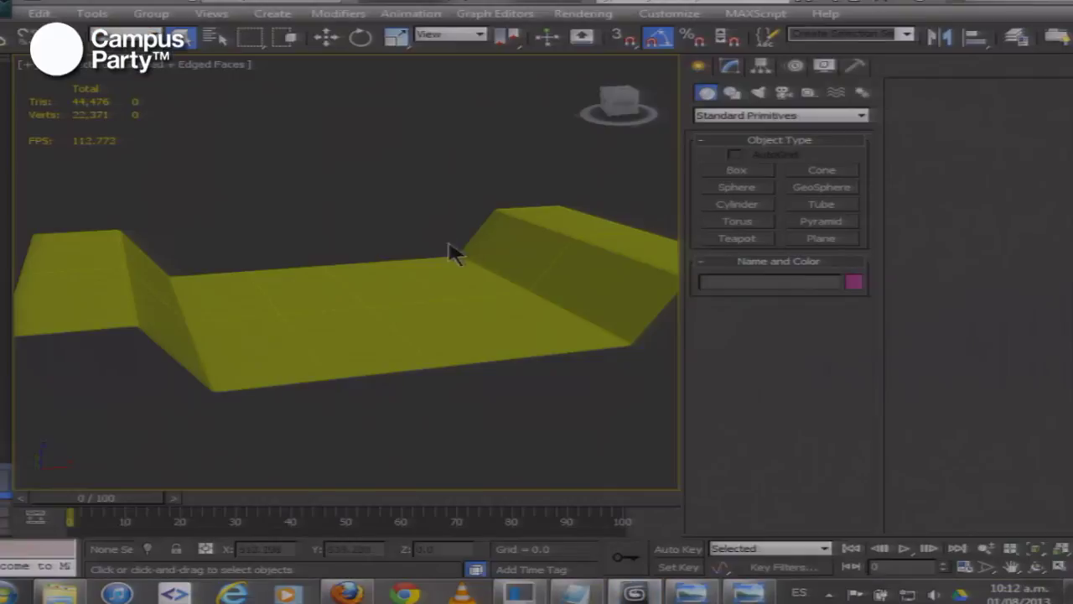
{"action": "left_click_drag", "start_coordinate": [243, 291], "coordinate": [299, 319]}
{"action": "left_click", "coordinate": [343, 388]}
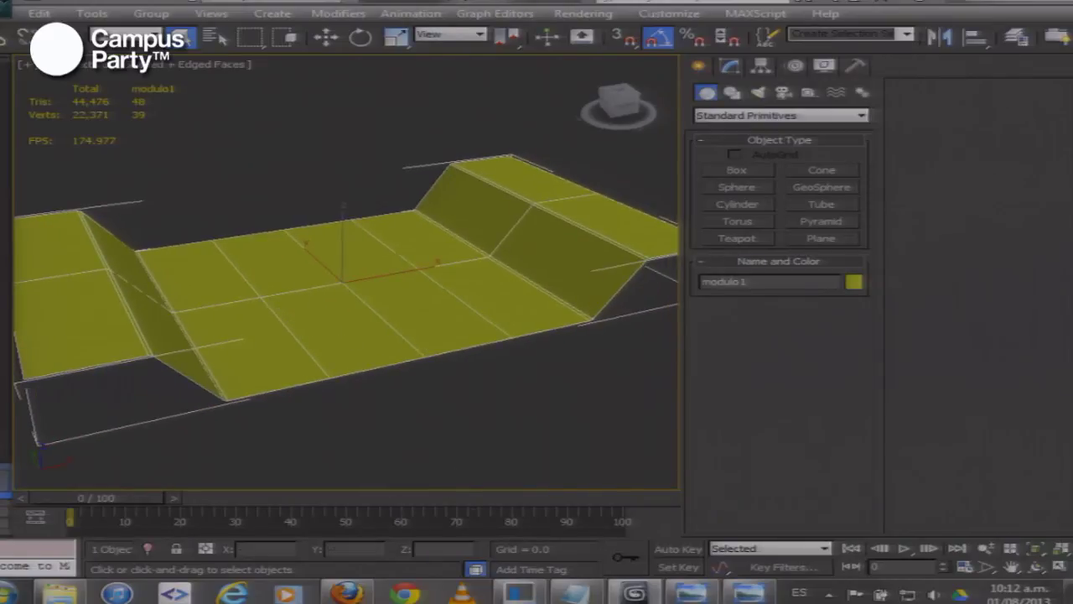
{"action": "mouse_move", "coordinate": [520, 593]}
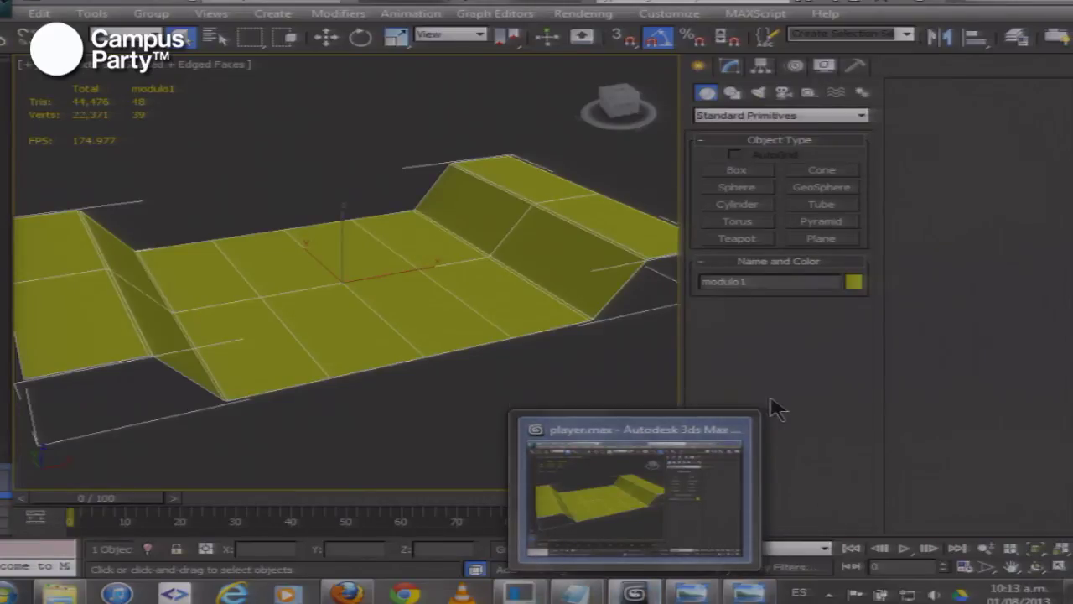
{"action": "left_click", "coordinate": [728, 68]}
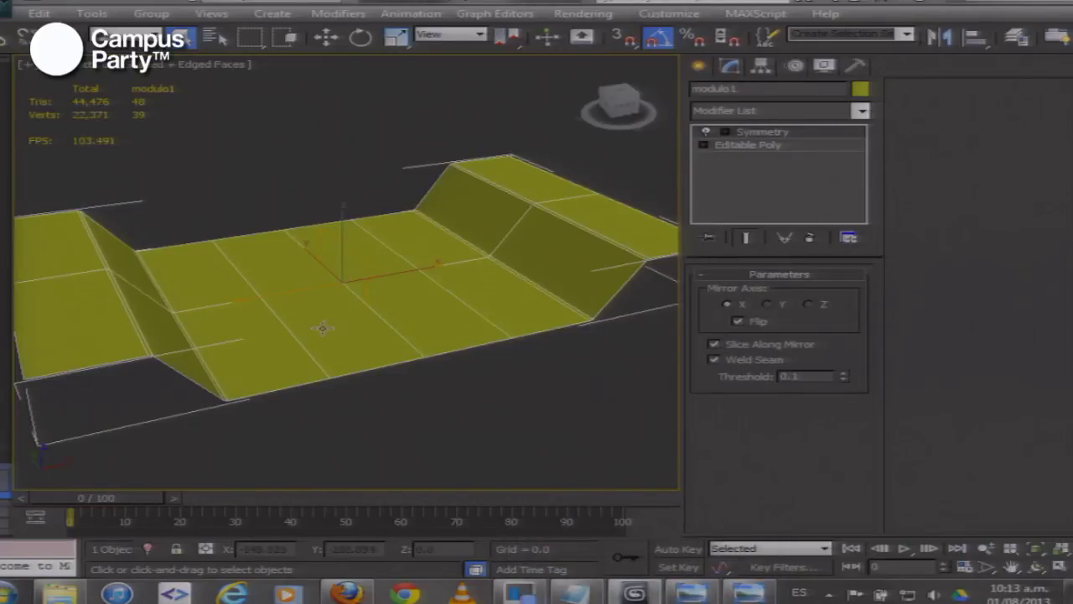
{"action": "left_click_drag", "start_coordinate": [323, 328], "coordinate": [239, 336]}
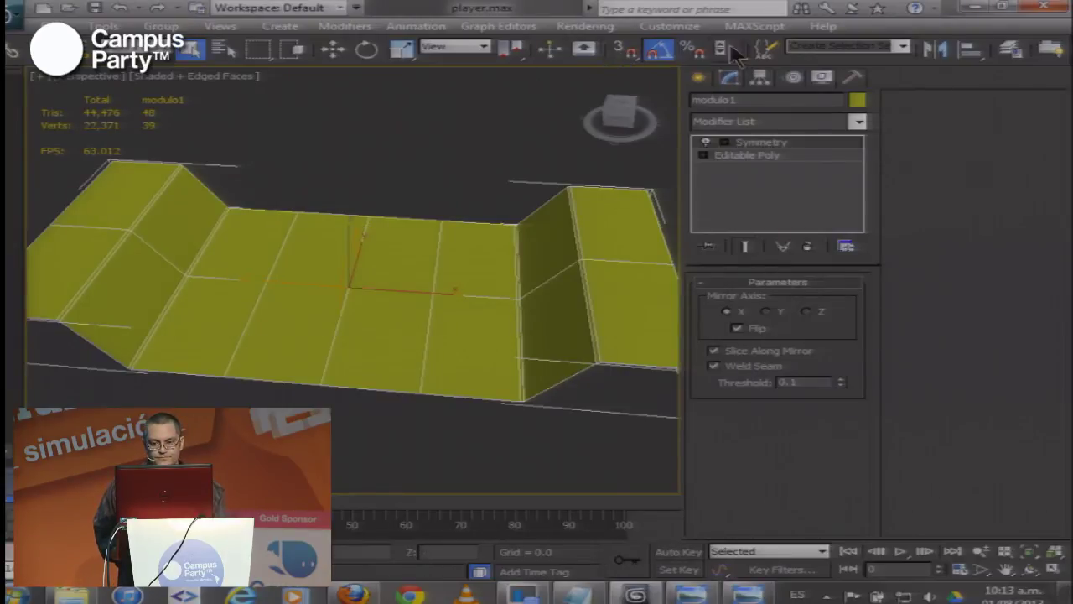
Open the layer manager, hide the modulo1_low layer and unhide the modulo1_hi layer
{"action": "left_click_drag", "start_coordinate": [735, 55], "coordinate": [484, 57]}
{"action": "left_click", "coordinate": [790, 48]}
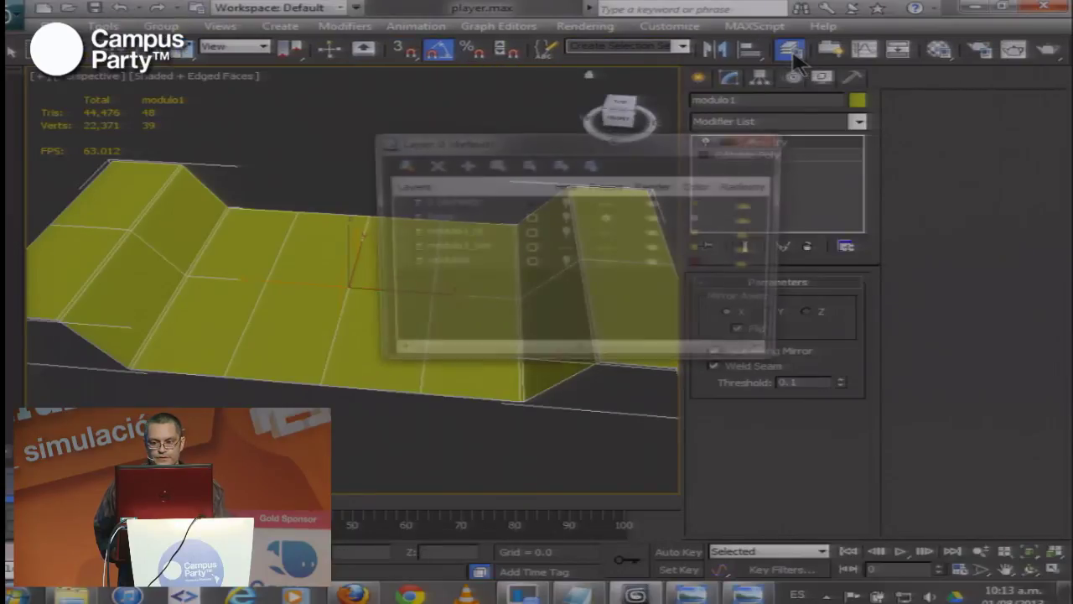
{"action": "left_click_drag", "start_coordinate": [595, 147], "coordinate": [632, 146]}
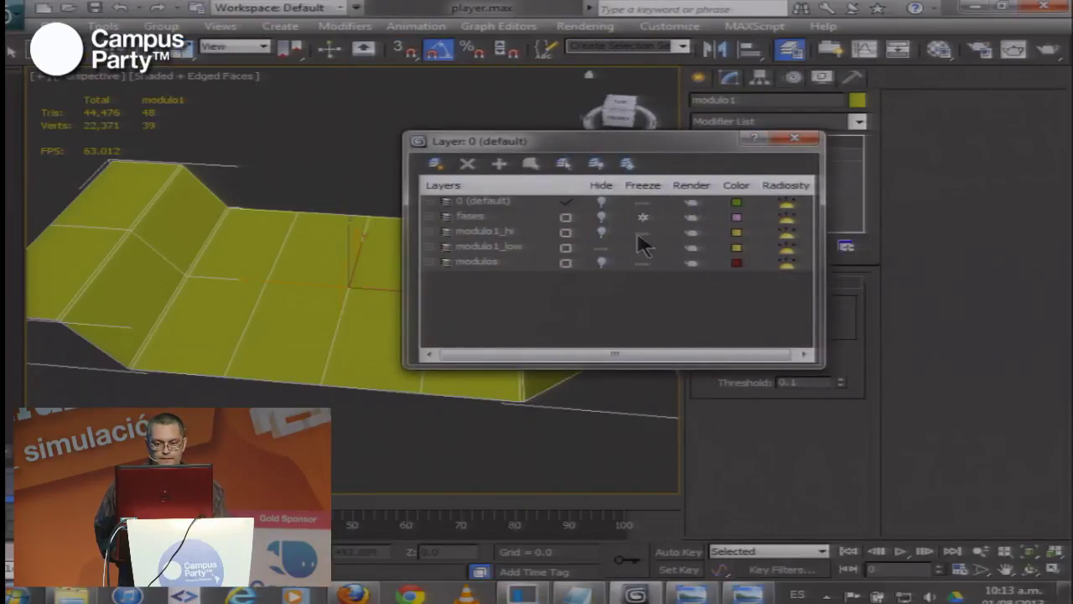
{"action": "left_click", "coordinate": [605, 247]}
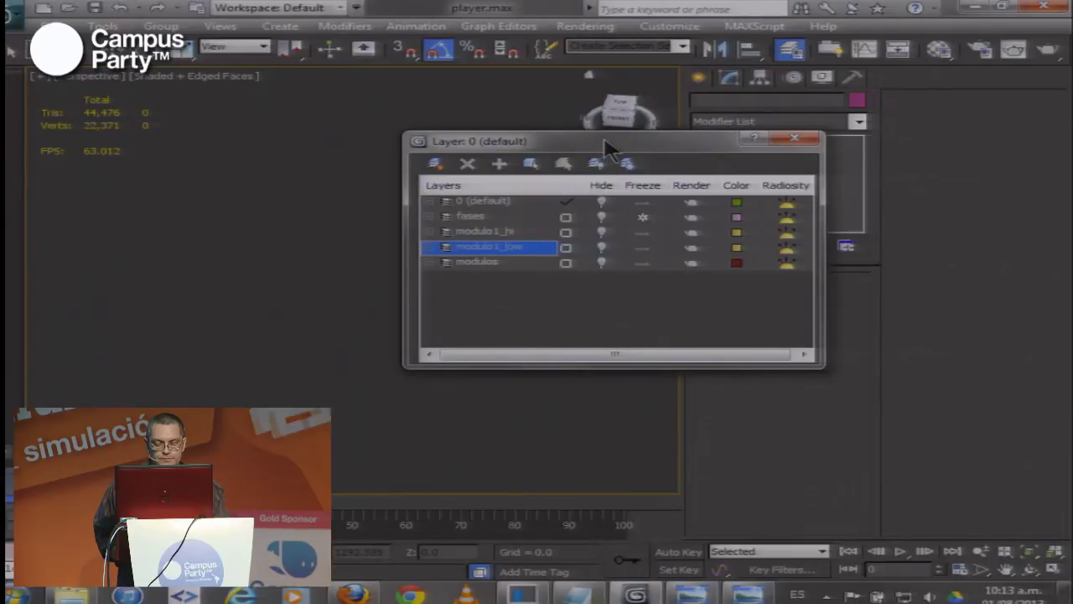
{"action": "left_click_drag", "start_coordinate": [605, 156], "coordinate": [885, 201]}
{"action": "left_click", "coordinate": [616, 234]}
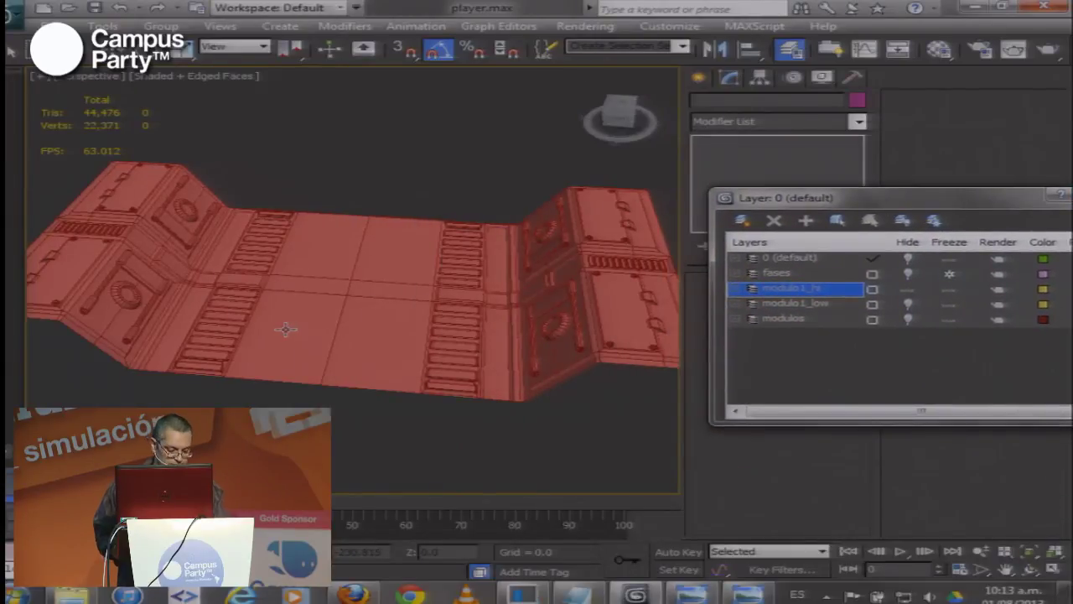
Select the red high-poly module and examine its overall wireframe from several angles
{"action": "left_click_drag", "start_coordinate": [285, 330], "coordinate": [270, 360]}
{"action": "left_click", "coordinate": [316, 345]}
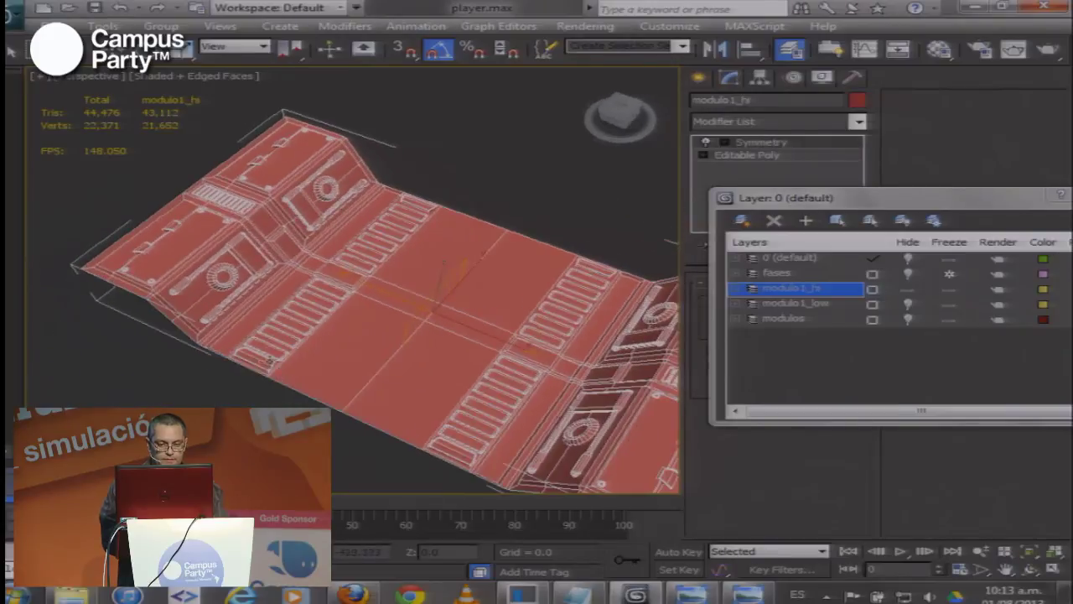
{"action": "scroll", "coordinate": [293, 364], "scroll_direction": "up", "scroll_amount": 5}
{"action": "scroll", "coordinate": [359, 375], "scroll_direction": "down", "scroll_amount": 2}
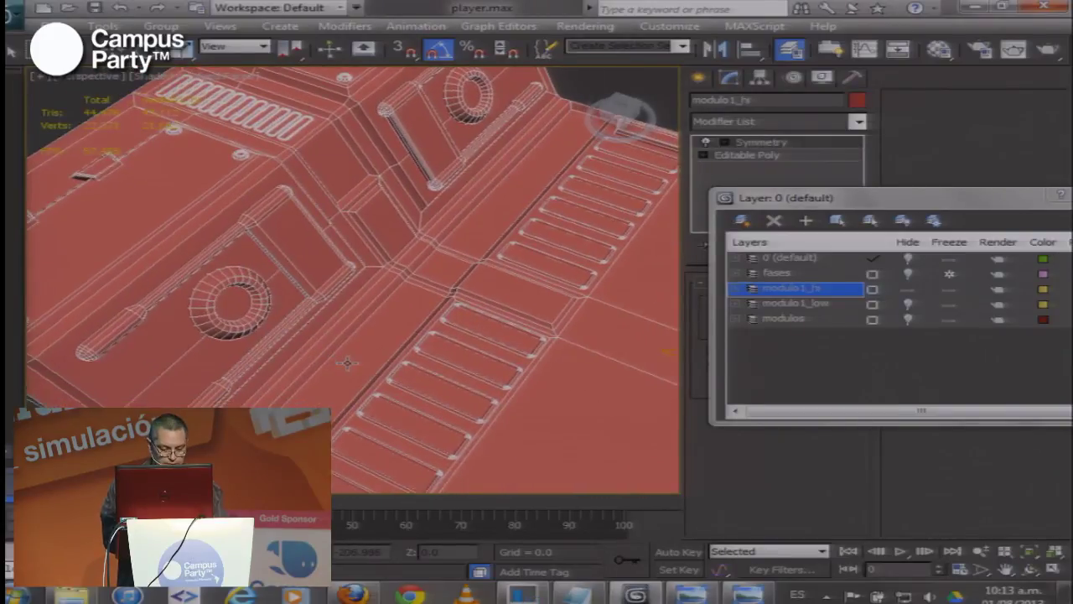
{"action": "key", "text": "z"}
{"action": "scroll", "coordinate": [349, 337], "scroll_direction": "up", "scroll_amount": 5}
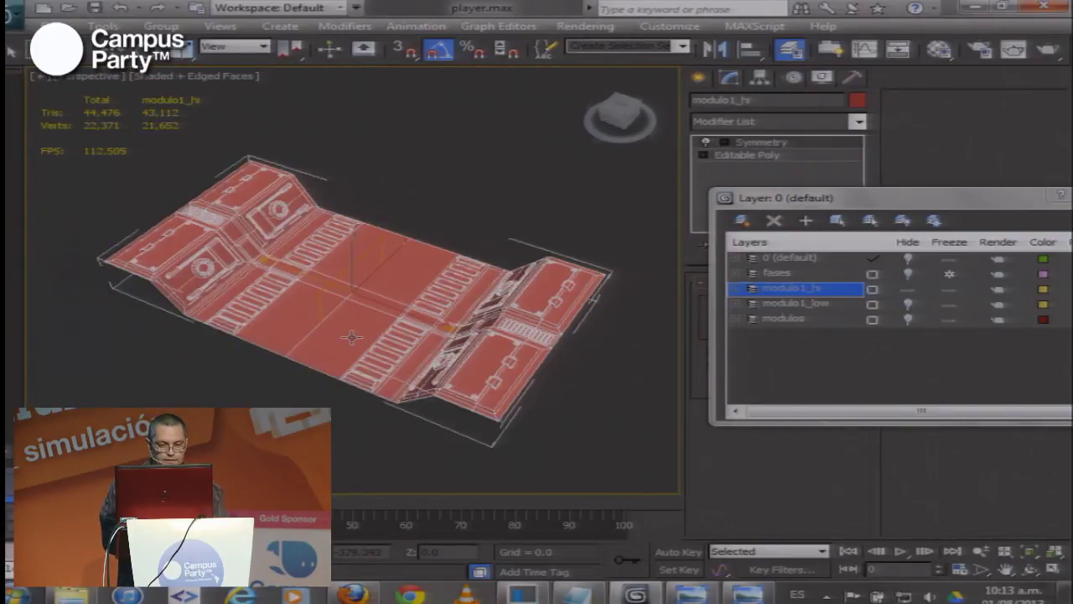
{"action": "left_click_drag", "start_coordinate": [146, 111], "coordinate": [151, 125]}
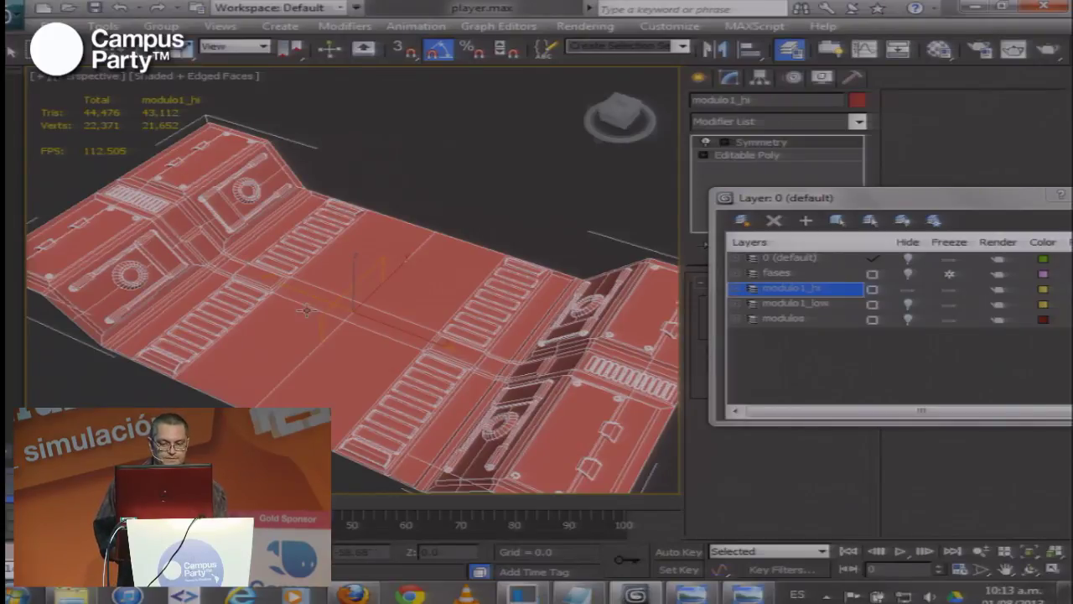
{"action": "left_click_drag", "start_coordinate": [306, 310], "coordinate": [304, 289]}
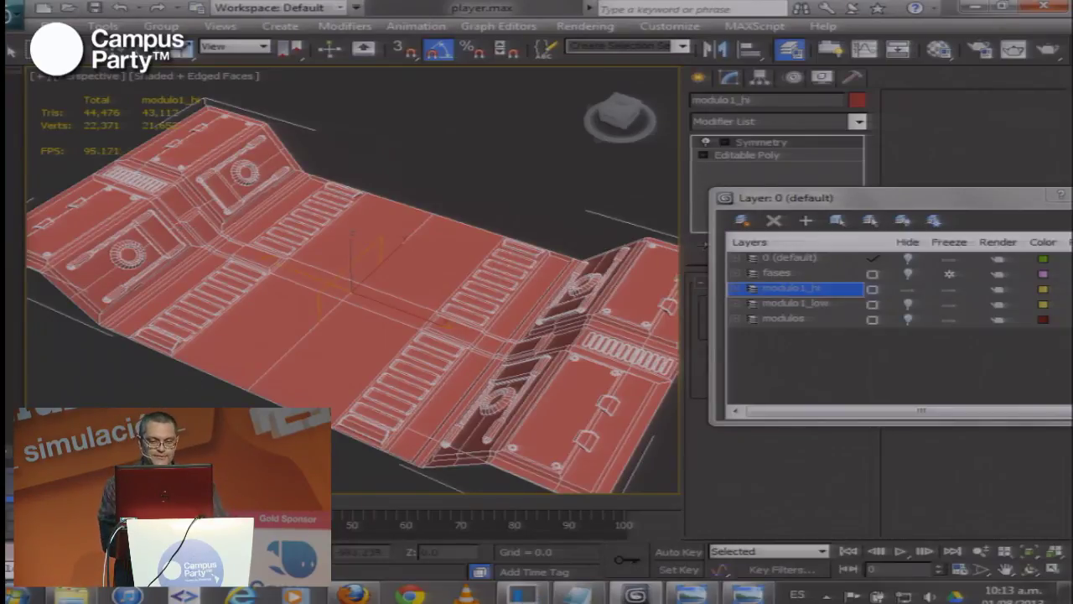
{"action": "left_click_drag", "start_coordinate": [367, 376], "coordinate": [343, 347]}
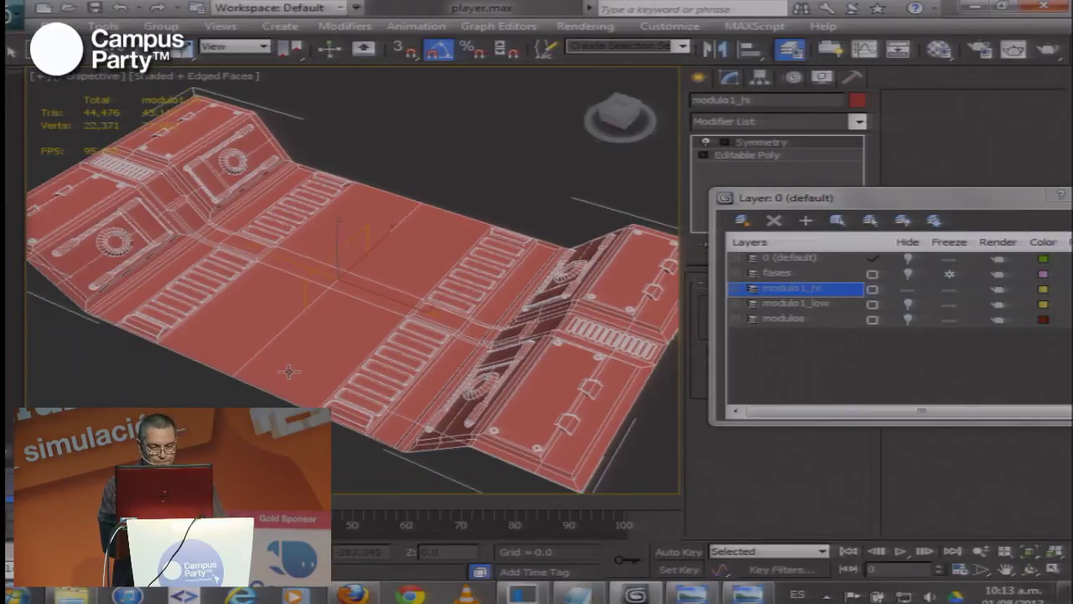
{"action": "left_click_drag", "start_coordinate": [289, 371], "coordinate": [427, 340]}
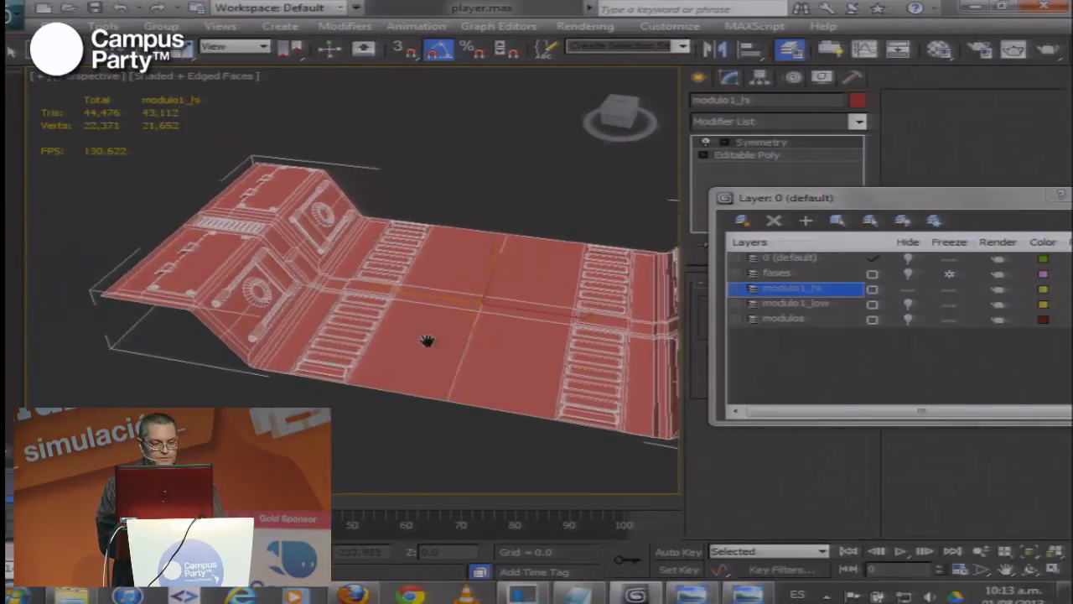
Examine the high-poly module's ring, pipe and grille details up close
{"action": "scroll", "coordinate": [428, 340], "scroll_direction": "up", "scroll_amount": 4}
{"action": "left_click_drag", "start_coordinate": [273, 317], "coordinate": [361, 297]}
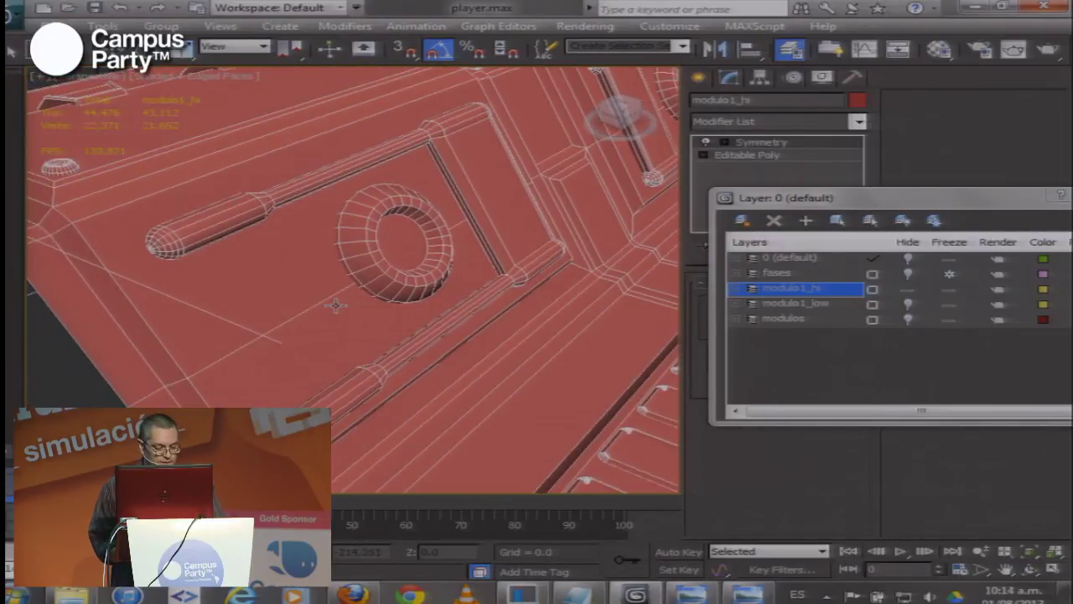
{"action": "left_click_drag", "start_coordinate": [287, 314], "coordinate": [265, 400]}
{"action": "scroll", "coordinate": [407, 293], "scroll_direction": "up", "scroll_amount": 5}
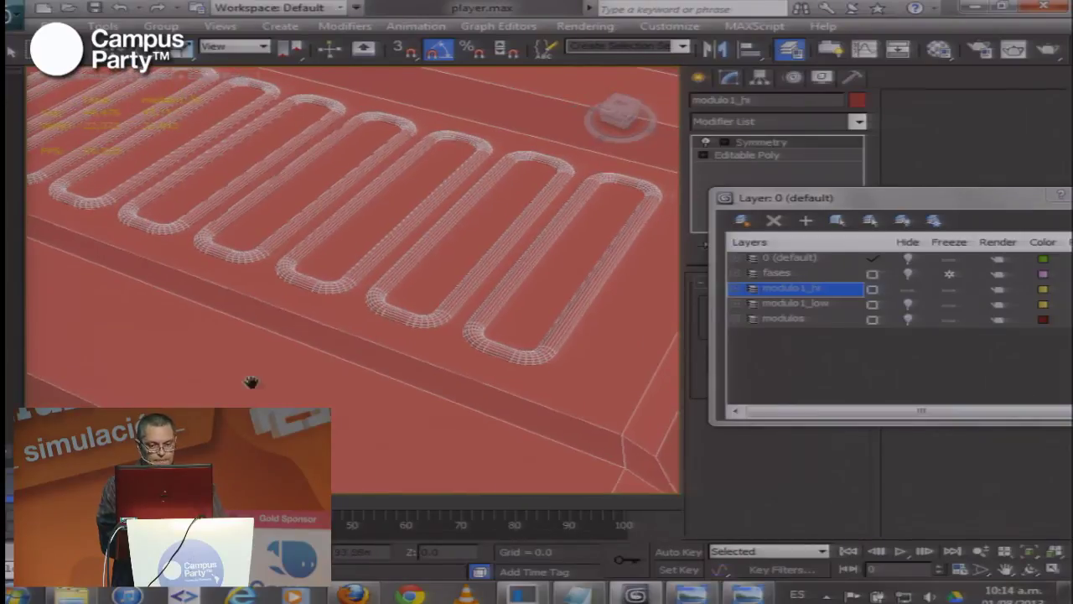
{"action": "scroll", "coordinate": [264, 160], "scroll_direction": "down", "scroll_amount": 10}
{"action": "left_click_drag", "start_coordinate": [468, 301], "coordinate": [421, 183]}
{"action": "scroll", "coordinate": [307, 249], "scroll_direction": "down", "scroll_amount": 5}
{"action": "scroll", "coordinate": [347, 311], "scroll_direction": "up", "scroll_amount": 7}
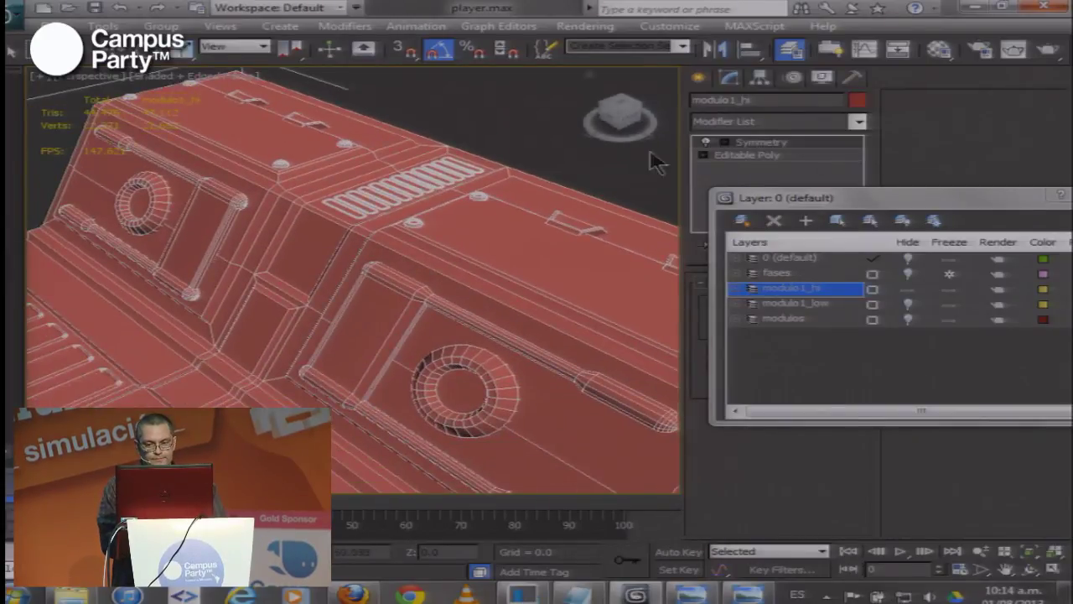
Disable the high-poly module's Symmetry modifier to inspect the modelled half, and re-enable it
{"action": "left_click", "coordinate": [706, 142]}
{"action": "scroll", "coordinate": [307, 303], "scroll_direction": "down", "scroll_amount": 5}
{"action": "left_click_drag", "start_coordinate": [305, 306], "coordinate": [513, 153]}
{"action": "left_click_drag", "start_coordinate": [369, 290], "coordinate": [325, 260]}
{"action": "scroll", "coordinate": [327, 261], "scroll_direction": "up", "scroll_amount": 4}
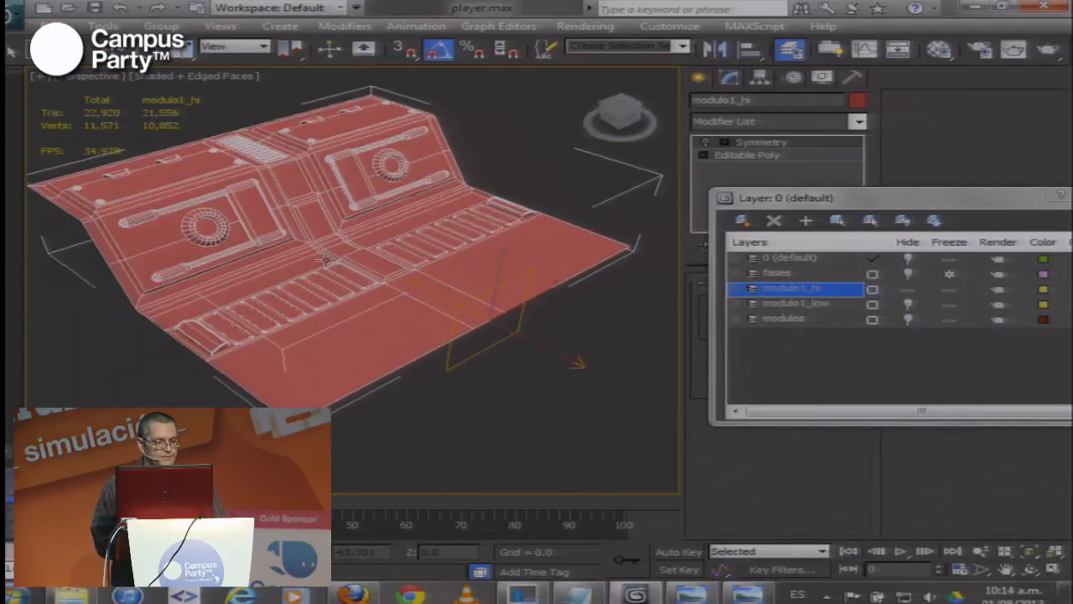
{"action": "left_click", "coordinate": [707, 144]}
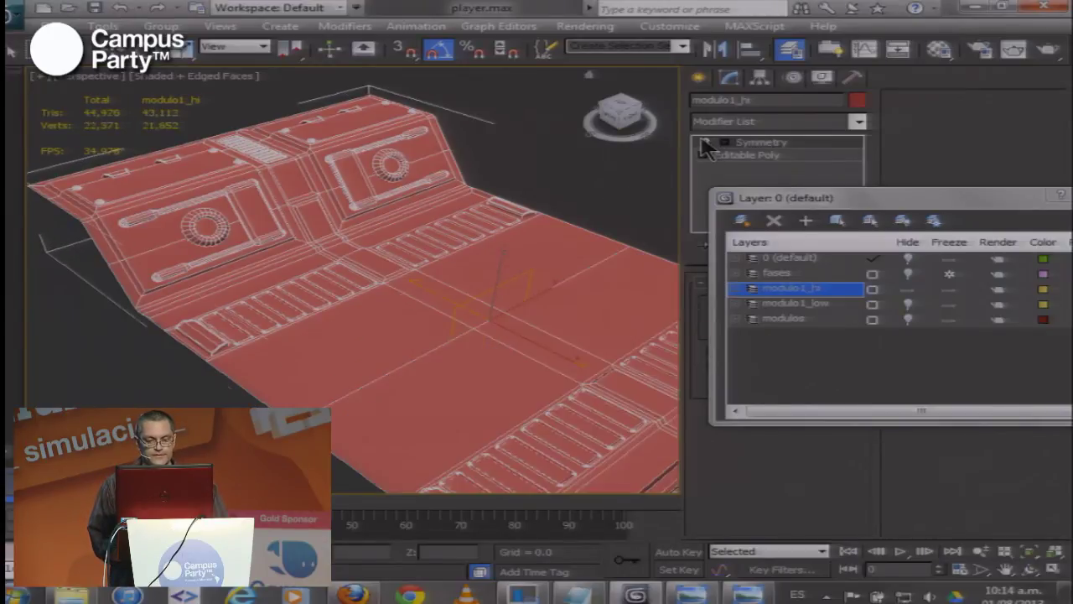
Hide the modulo1_hi layer and unhide the modulo1_low layer
{"action": "left_click_drag", "start_coordinate": [226, 286], "coordinate": [391, 290]}
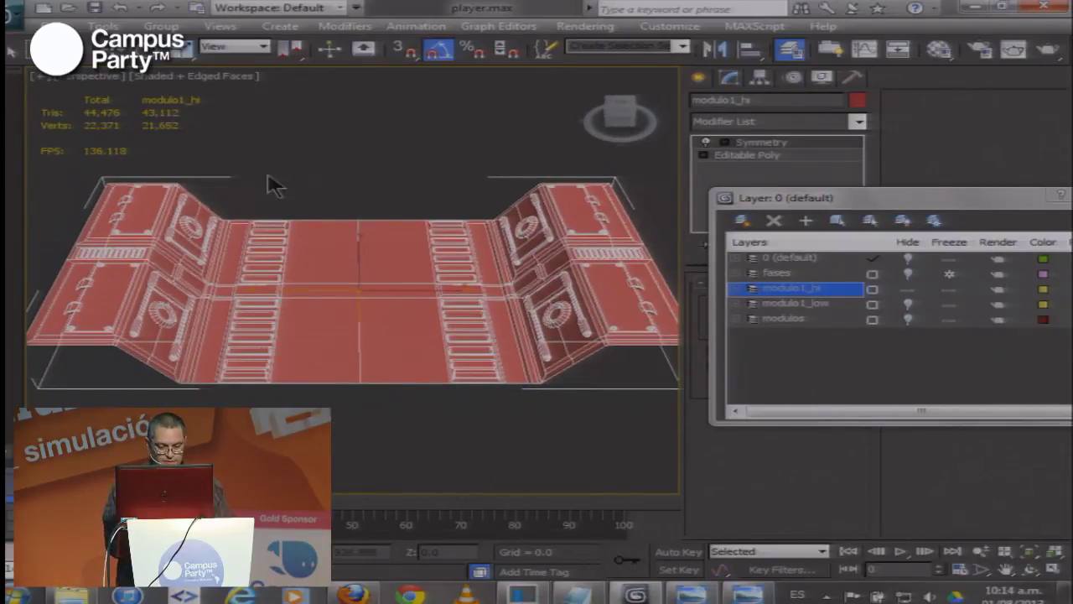
{"action": "scroll", "coordinate": [343, 314], "scroll_direction": "up", "scroll_amount": 3}
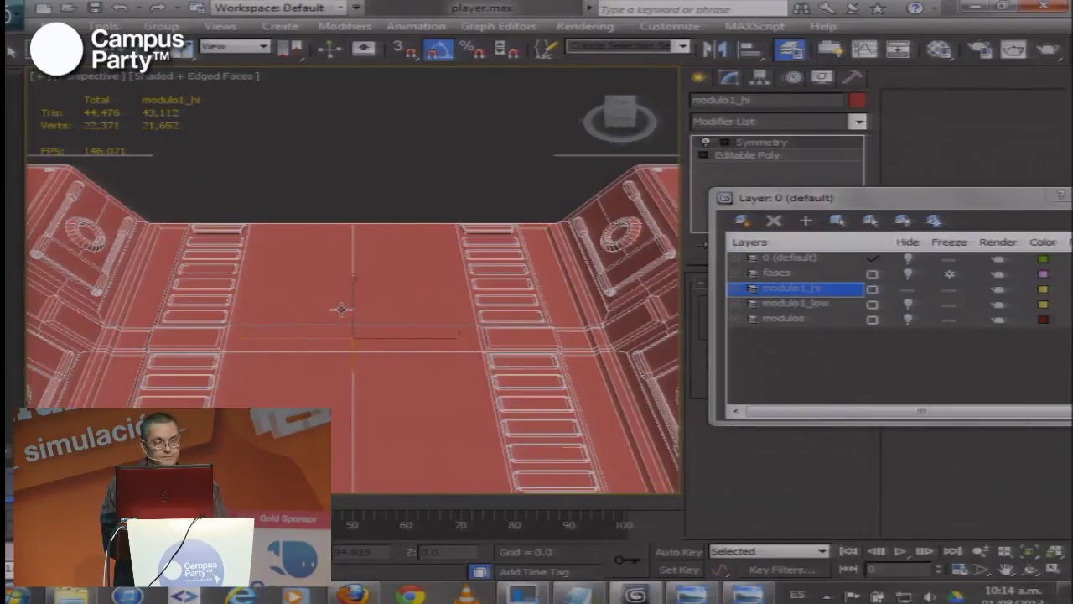
{"action": "left_click_drag", "start_coordinate": [327, 330], "coordinate": [336, 302]}
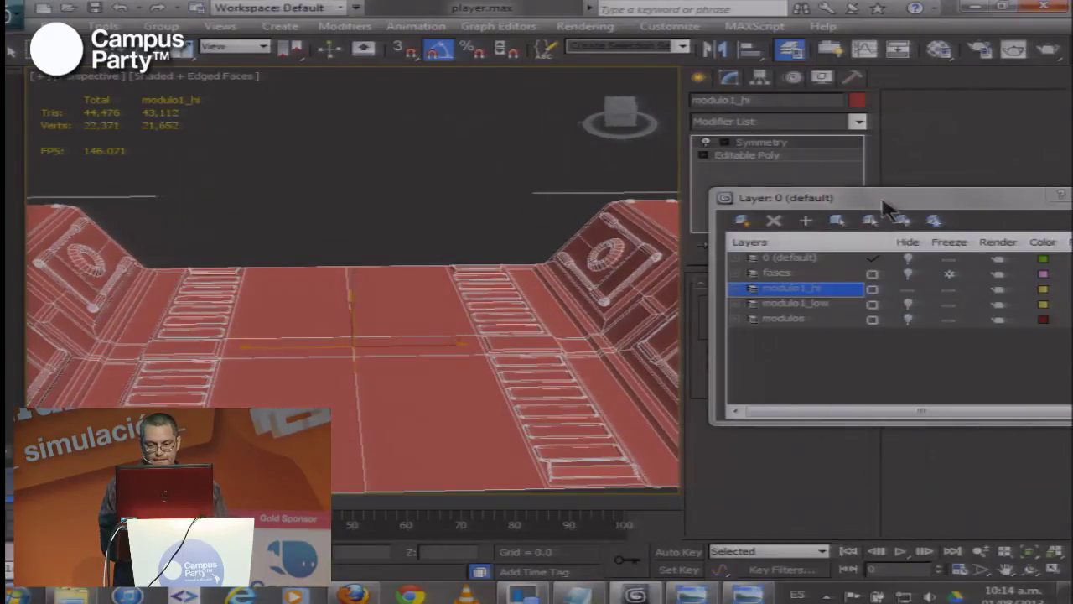
{"action": "left_click_drag", "start_coordinate": [887, 207], "coordinate": [732, 144]}
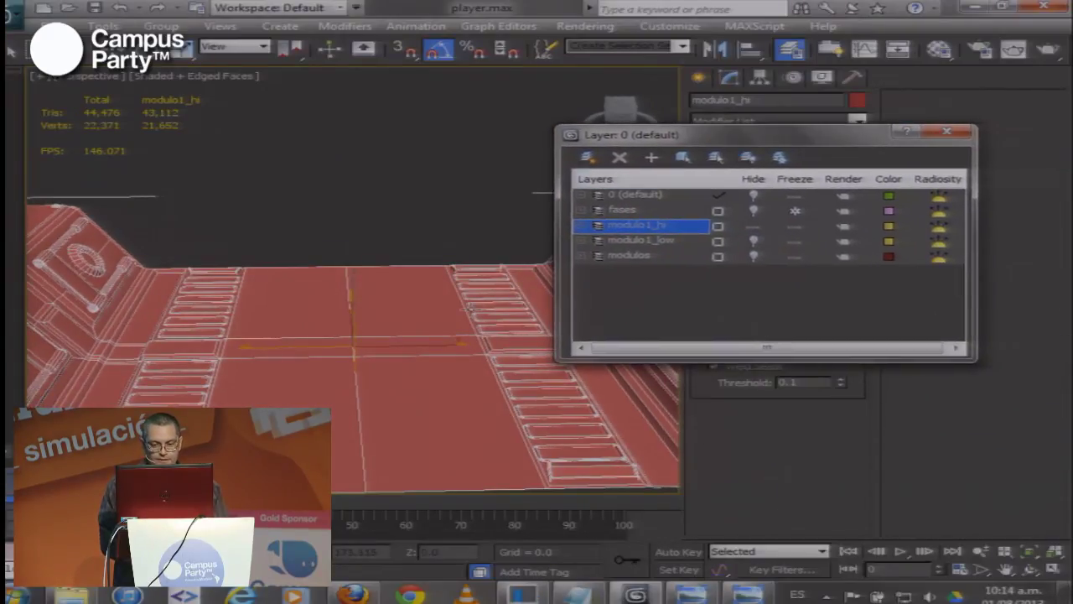
{"action": "left_click", "coordinate": [753, 226]}
{"action": "left_click", "coordinate": [755, 241]}
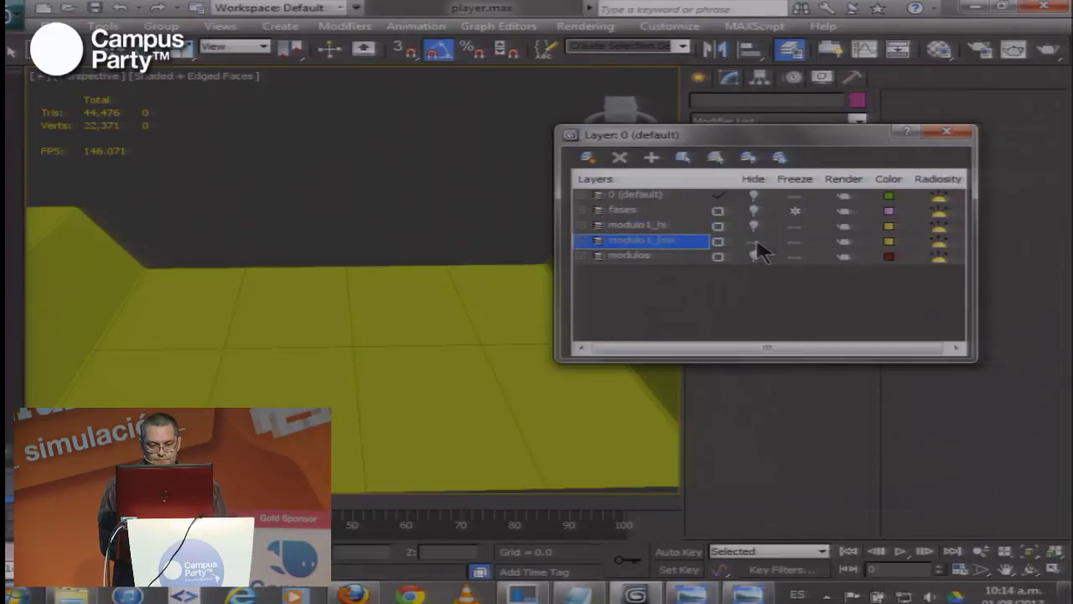
Select the low-poly module and examine its simplified geometry from several angles
{"action": "left_click", "coordinate": [377, 333]}
{"action": "scroll", "coordinate": [250, 369], "scroll_direction": "down", "scroll_amount": 4}
{"action": "left_click_drag", "start_coordinate": [250, 368], "coordinate": [286, 350]}
{"action": "scroll", "coordinate": [225, 362], "scroll_direction": "up", "scroll_amount": 2}
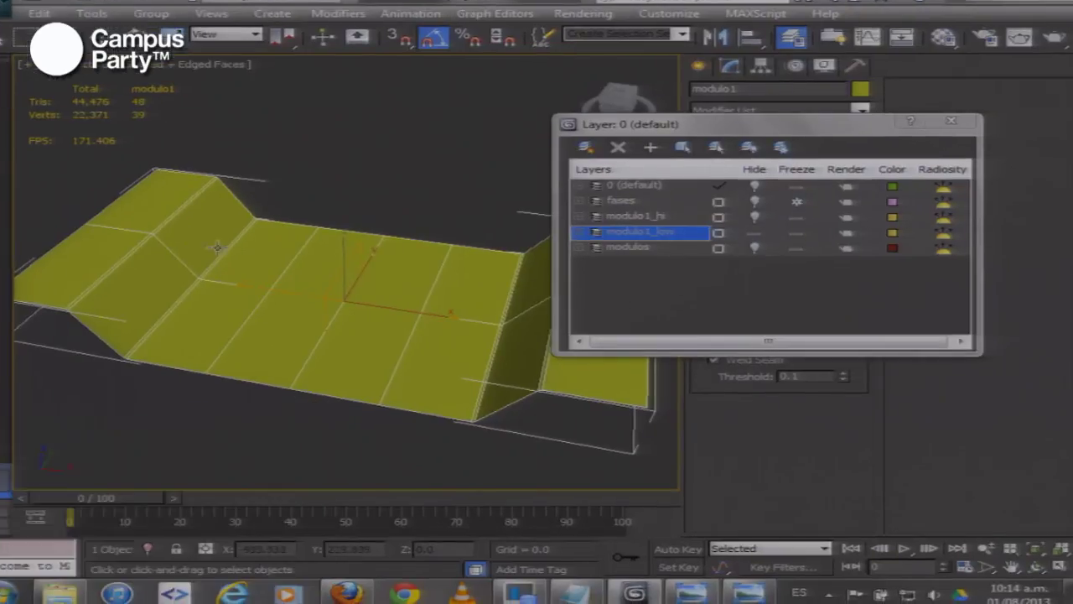
{"action": "left_click_drag", "start_coordinate": [236, 260], "coordinate": [209, 278]}
{"action": "left_click_drag", "start_coordinate": [620, 126], "coordinate": [709, 161]}
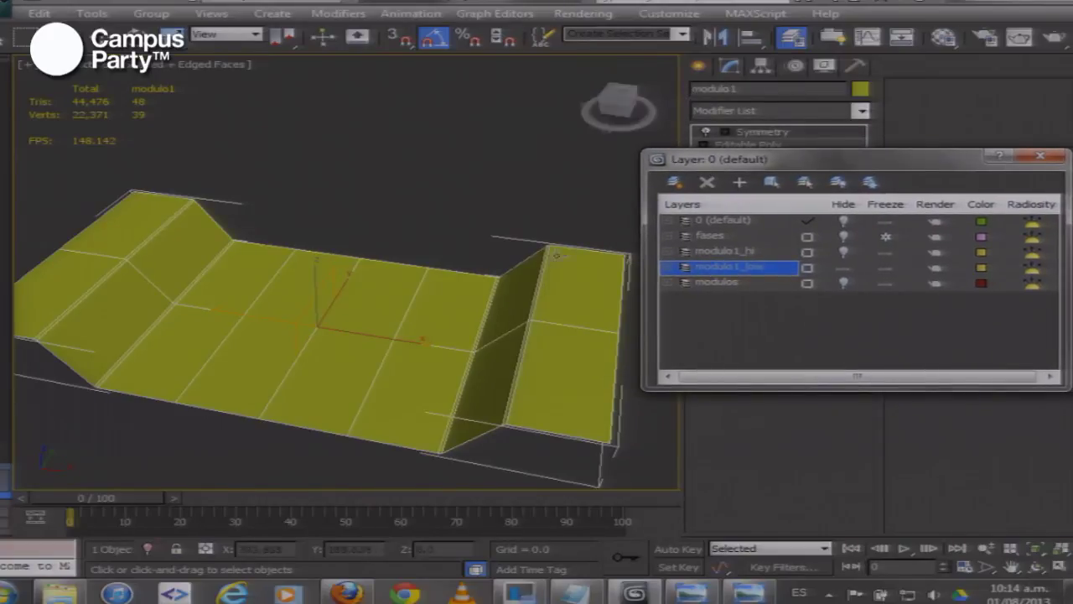
{"action": "mouse_move", "coordinate": [268, 336]}
{"action": "left_mouse_down"}
{"action": "mouse_move", "coordinate": [299, 335]}
{"action": "mouse_move", "coordinate": [273, 313]}
{"action": "mouse_move", "coordinate": [237, 347]}
{"action": "mouse_move", "coordinate": [258, 359]}
{"action": "mouse_move", "coordinate": [281, 336]}
{"action": "left_mouse_up"}
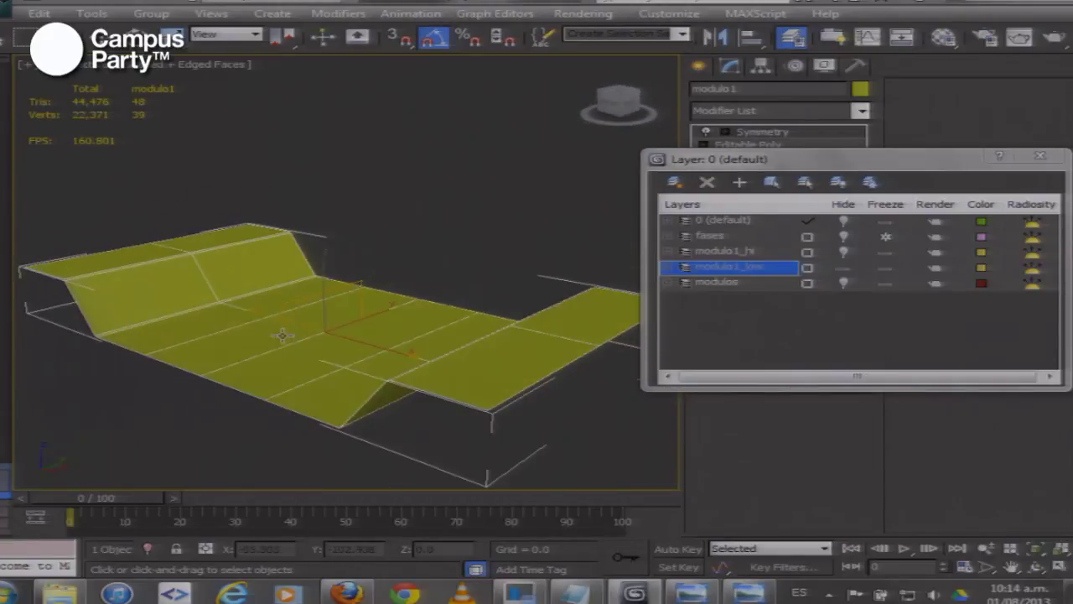
{"action": "left_click_drag", "start_coordinate": [809, 163], "coordinate": [773, 167]}
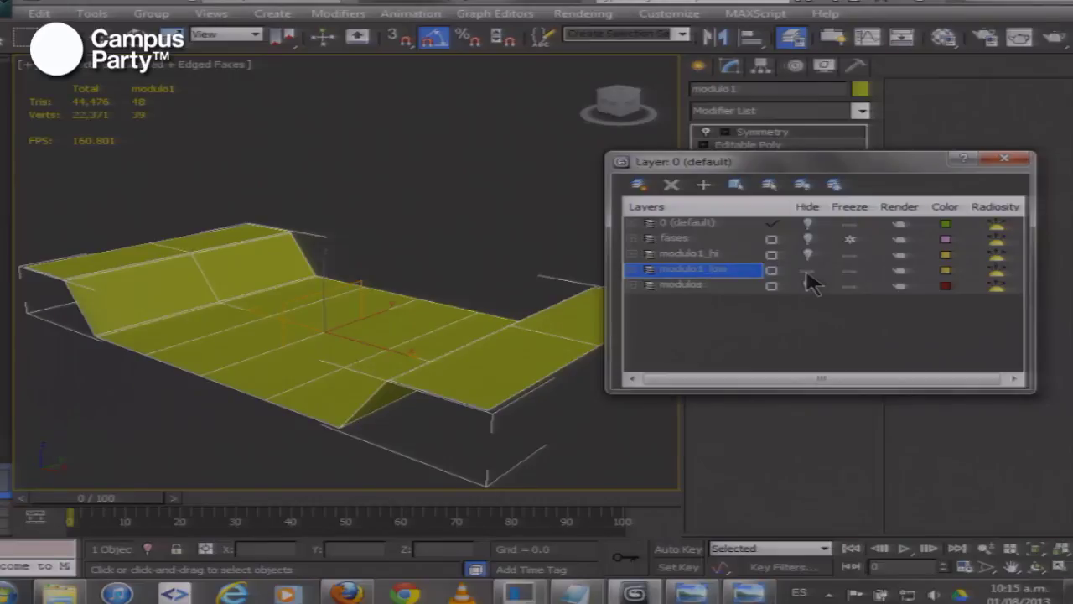
Compare both versions by swapping layer visibility from modulo1_low to modulo1_hi and back to modulo1_low
{"action": "left_click", "coordinate": [809, 271]}
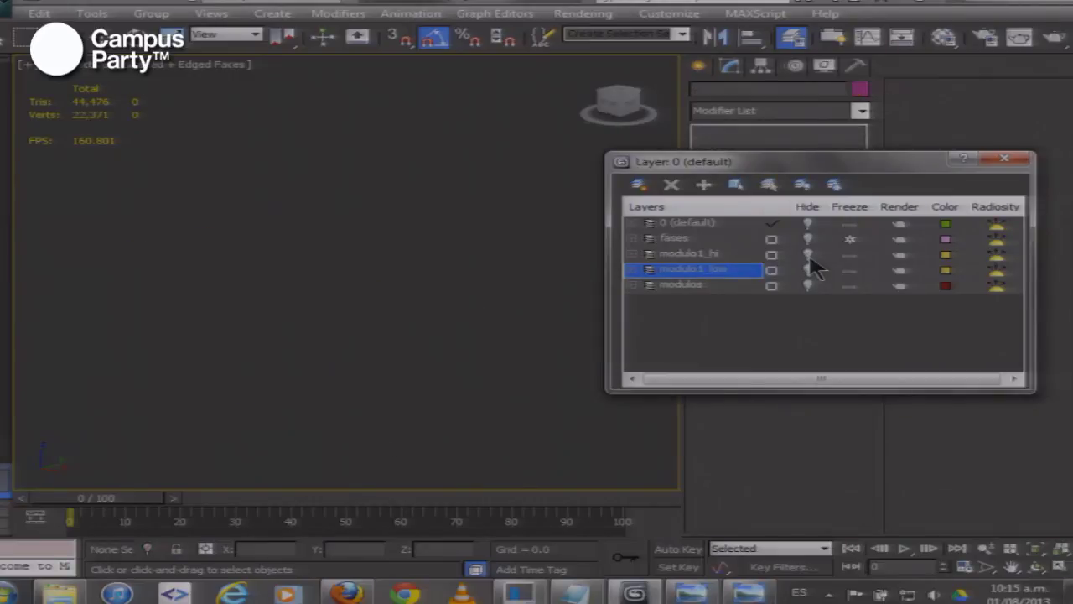
{"action": "left_click", "coordinate": [808, 255]}
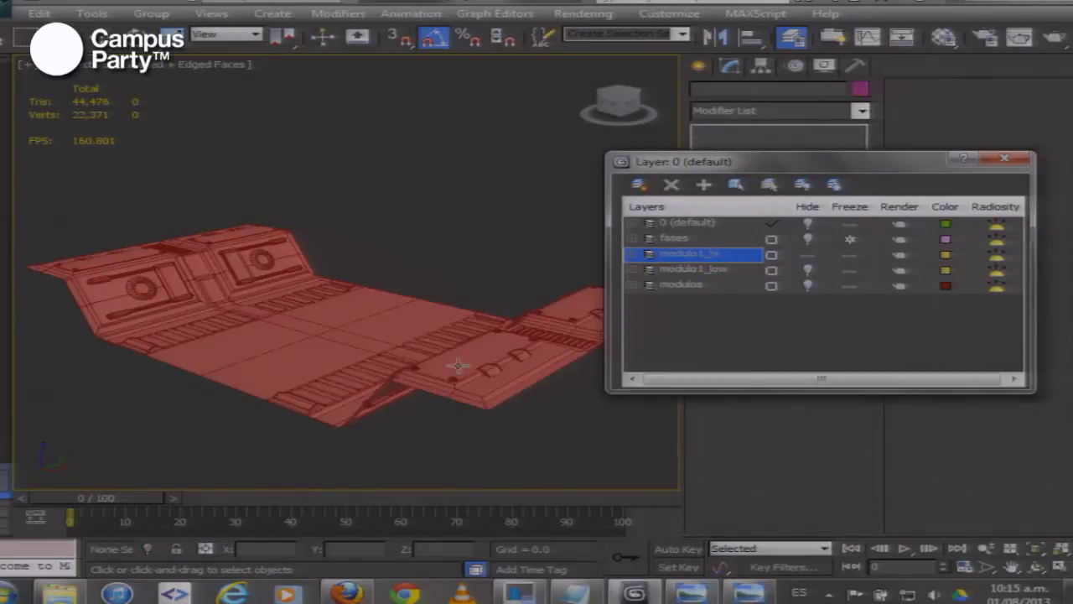
{"action": "left_click", "coordinate": [807, 255]}
{"action": "left_click", "coordinate": [809, 270]}
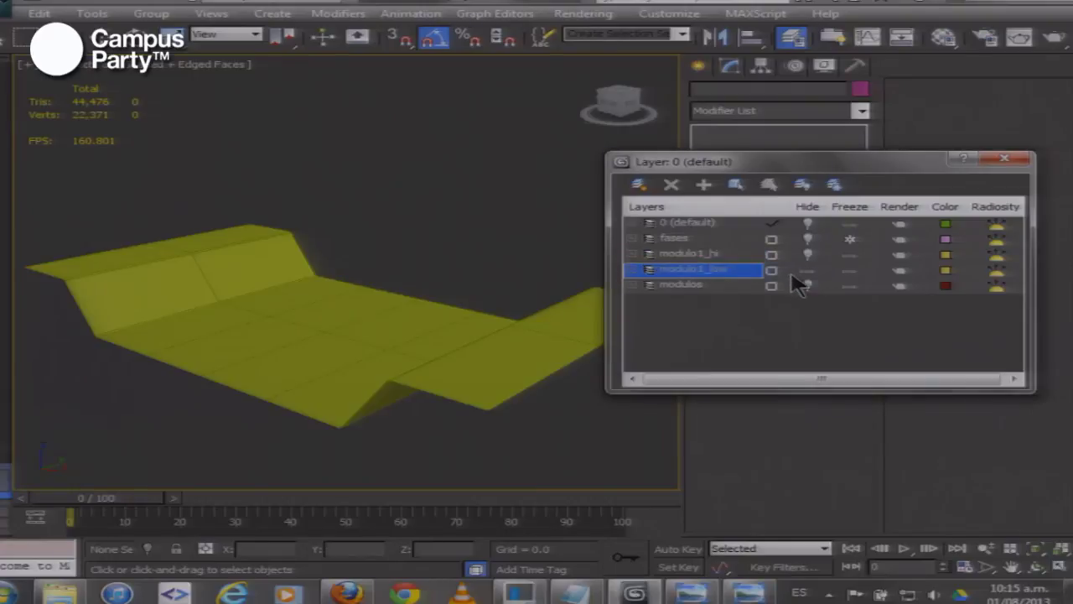
Select the low-poly module, move the layer manager out of the way and open the Render To Texture settings
{"action": "left_click", "coordinate": [558, 320]}
{"action": "left_click_drag", "start_coordinate": [674, 168], "coordinate": [703, 284]}
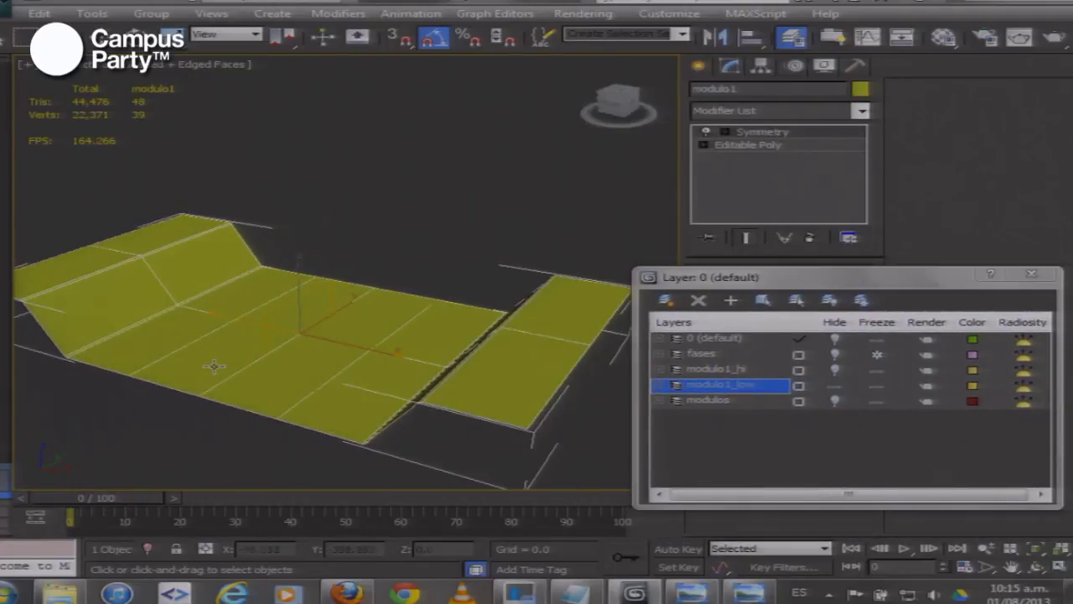
{"action": "left_click_drag", "start_coordinate": [214, 366], "coordinate": [223, 343]}
{"action": "key", "text": "0"}
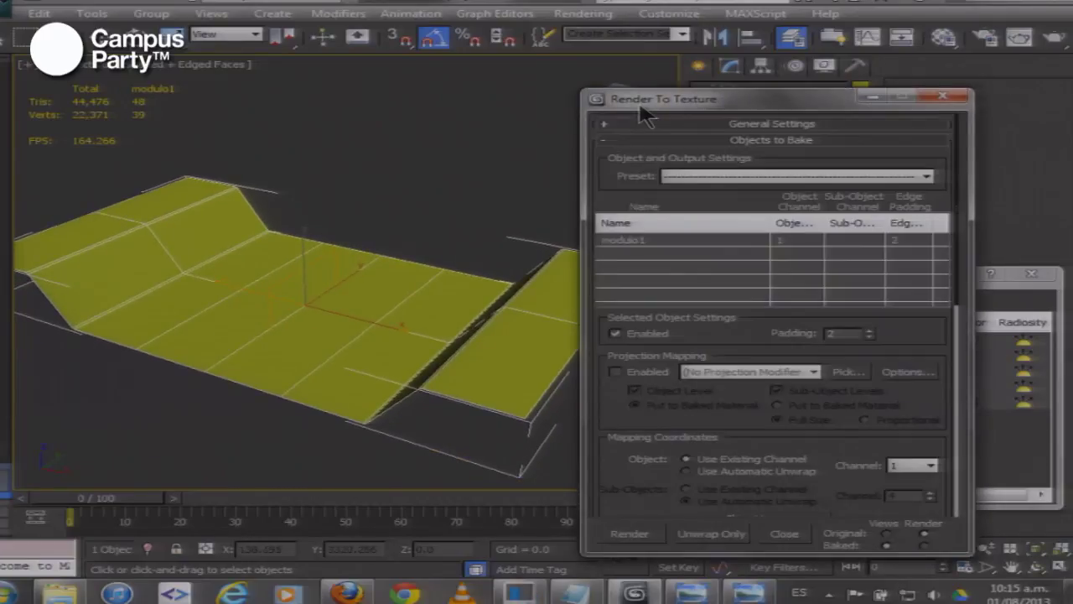
Enable projection mapping for modulo1 in the Render To Texture settings
{"action": "left_click_drag", "start_coordinate": [643, 104], "coordinate": [587, 75]}
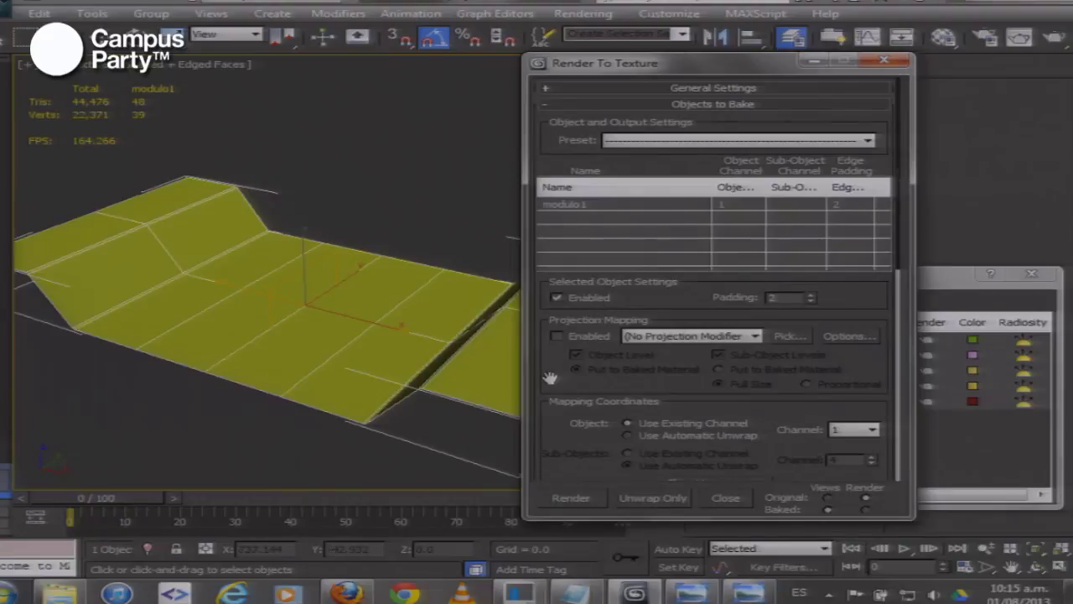
{"action": "scroll", "coordinate": [554, 377], "scroll_direction": "down", "scroll_amount": 10}
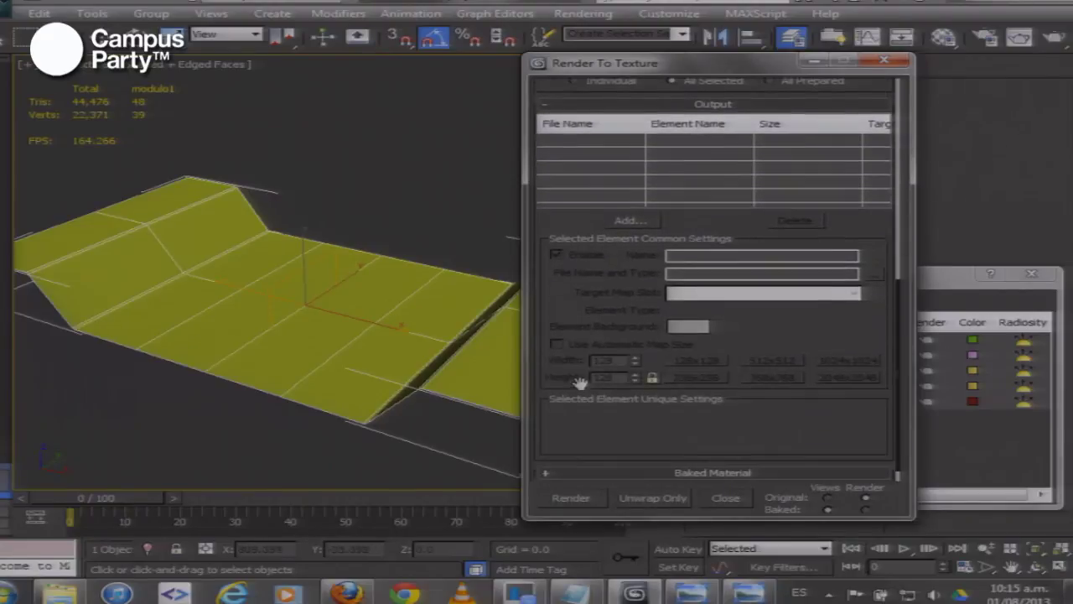
{"action": "scroll", "coordinate": [578, 383], "scroll_direction": "up", "scroll_amount": 1}
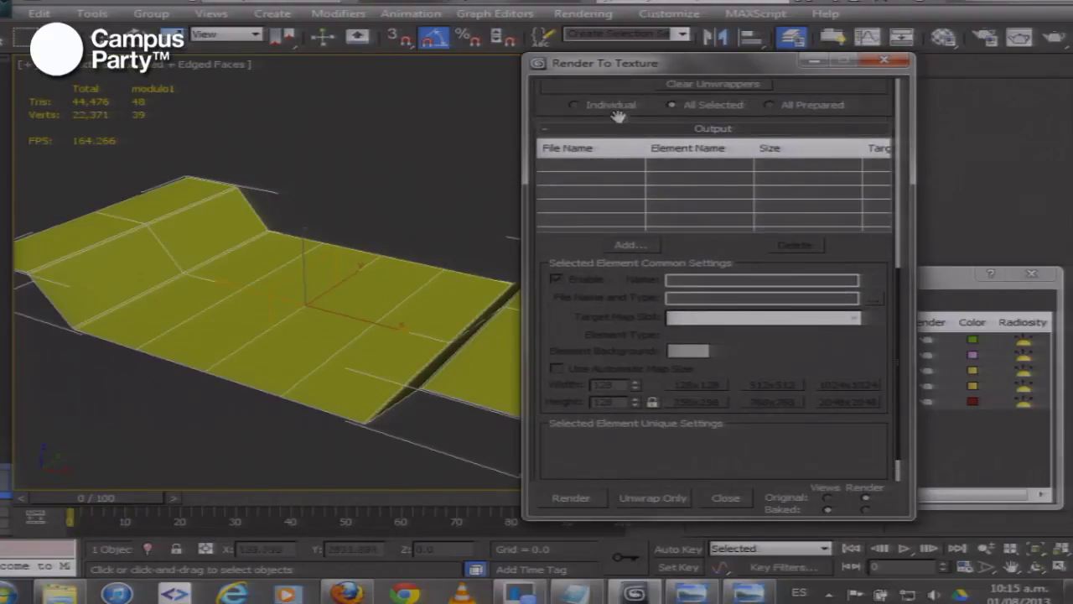
{"action": "left_click_drag", "start_coordinate": [618, 115], "coordinate": [586, 410]}
{"action": "left_click", "coordinate": [604, 235]}
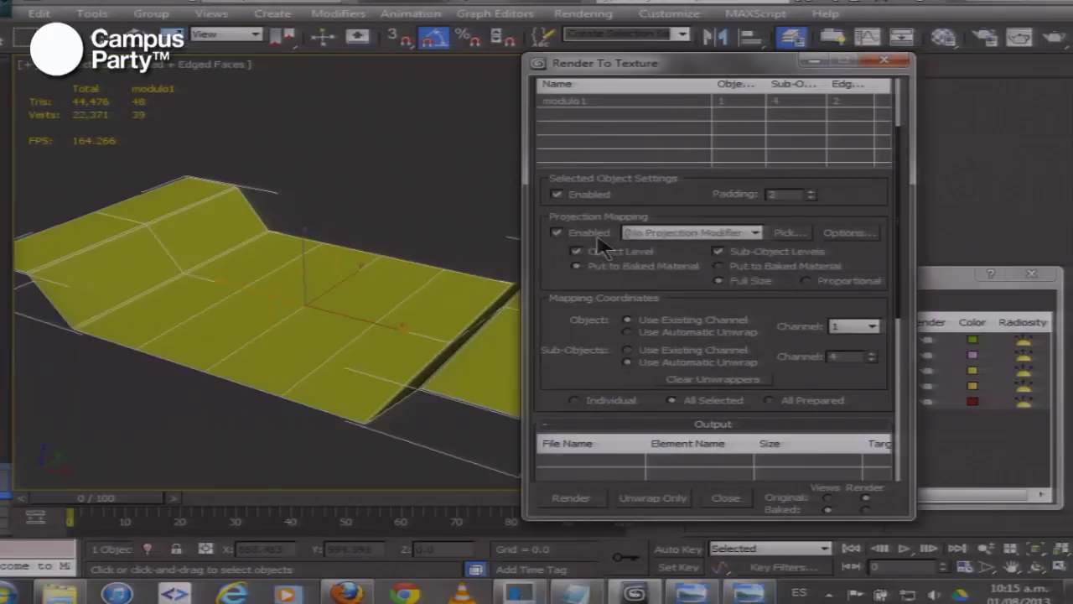
{"action": "left_click", "coordinate": [654, 233]}
{"action": "left_click", "coordinate": [743, 235]}
{"action": "left_click", "coordinate": [792, 234]}
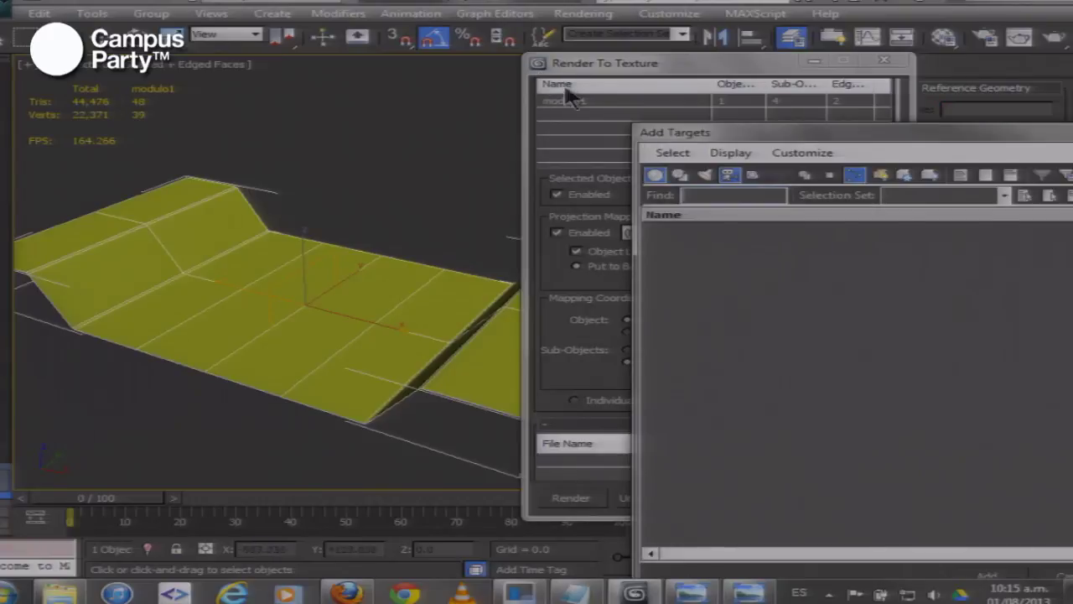
{"action": "left_click_drag", "start_coordinate": [730, 132], "coordinate": [583, 126]}
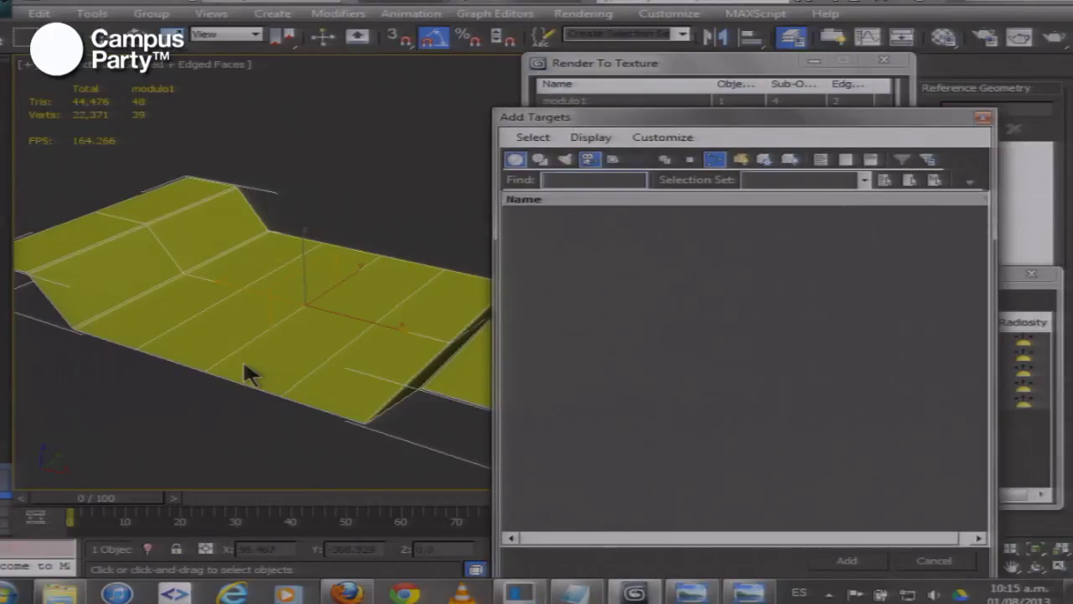
{"action": "left_click_drag", "start_coordinate": [551, 119], "coordinate": [437, 91]}
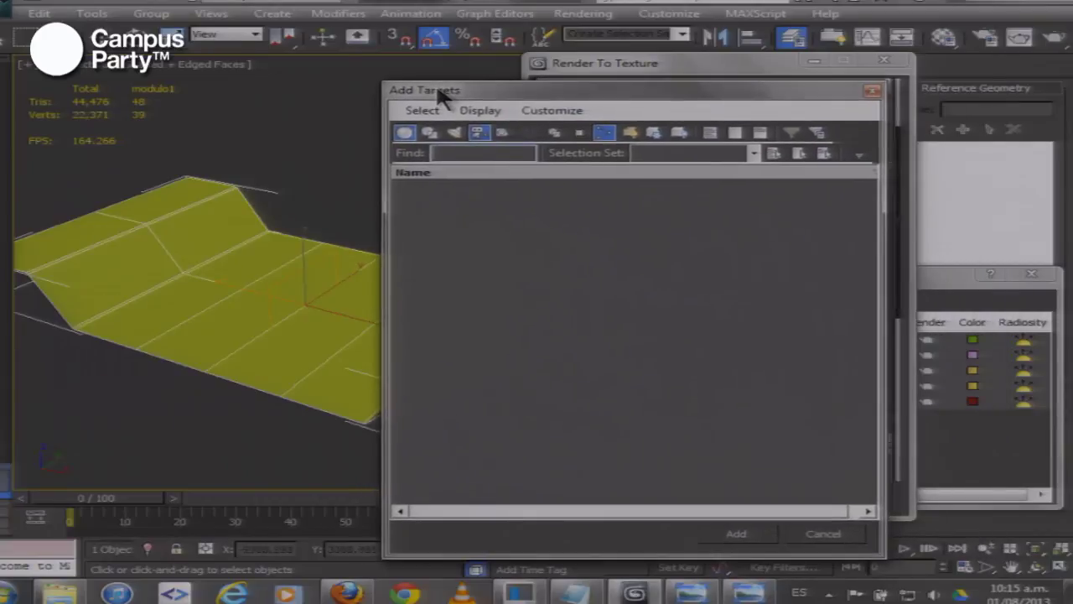
{"action": "left_click", "coordinate": [872, 92]}
{"action": "left_click_drag", "start_coordinate": [781, 69], "coordinate": [470, 81]}
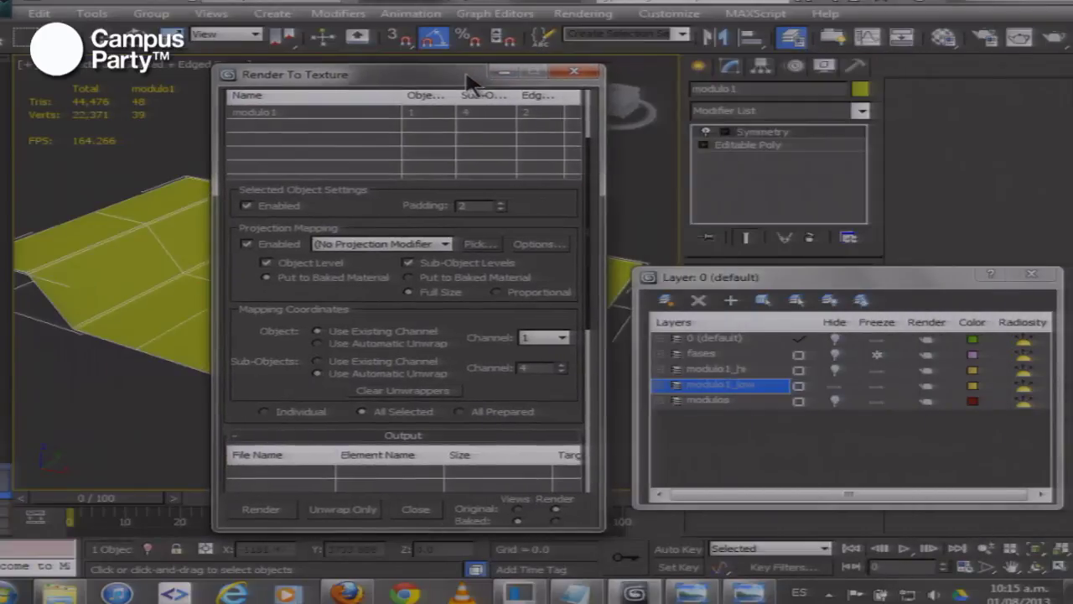
{"action": "left_click", "coordinate": [574, 73]}
Unhide the modulo1_hi layer, select the high-poly module and move the layer manager aside for a closer view
{"action": "left_click", "coordinate": [836, 370]}
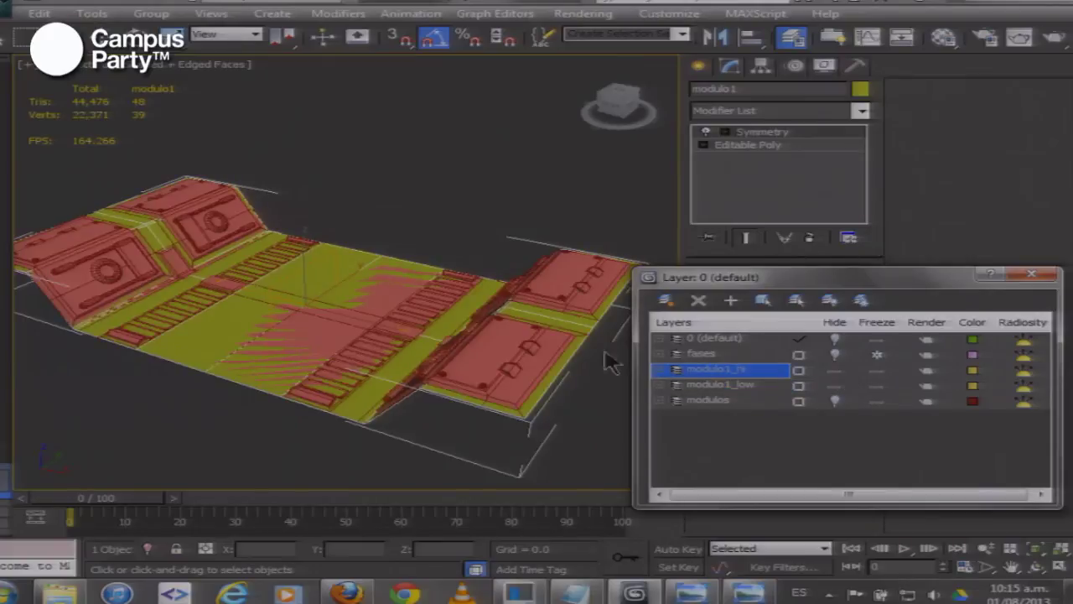
{"action": "left_click", "coordinate": [374, 355]}
{"action": "left_click_drag", "start_coordinate": [336, 351], "coordinate": [319, 308]}
{"action": "left_click_drag", "start_coordinate": [700, 276], "coordinate": [541, 176]}
{"action": "scroll", "coordinate": [343, 295], "scroll_direction": "up", "scroll_amount": 4}
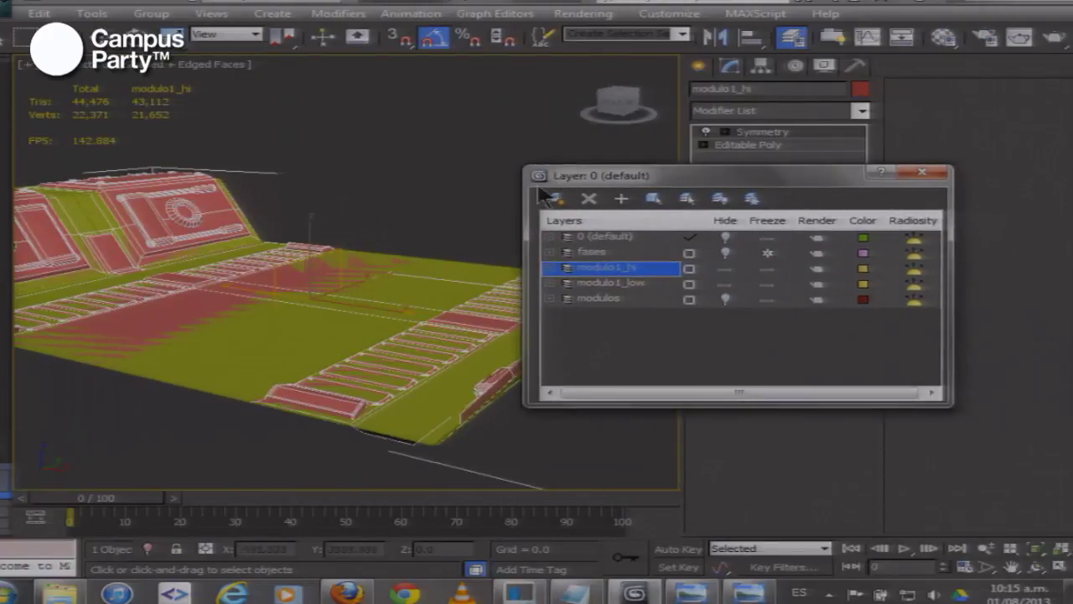
Select the low-poly module again and add modulo1_hi as its projection mapping target in the Render To Texture settings
{"action": "left_click", "coordinate": [630, 287]}
{"action": "left_click", "coordinate": [444, 398]}
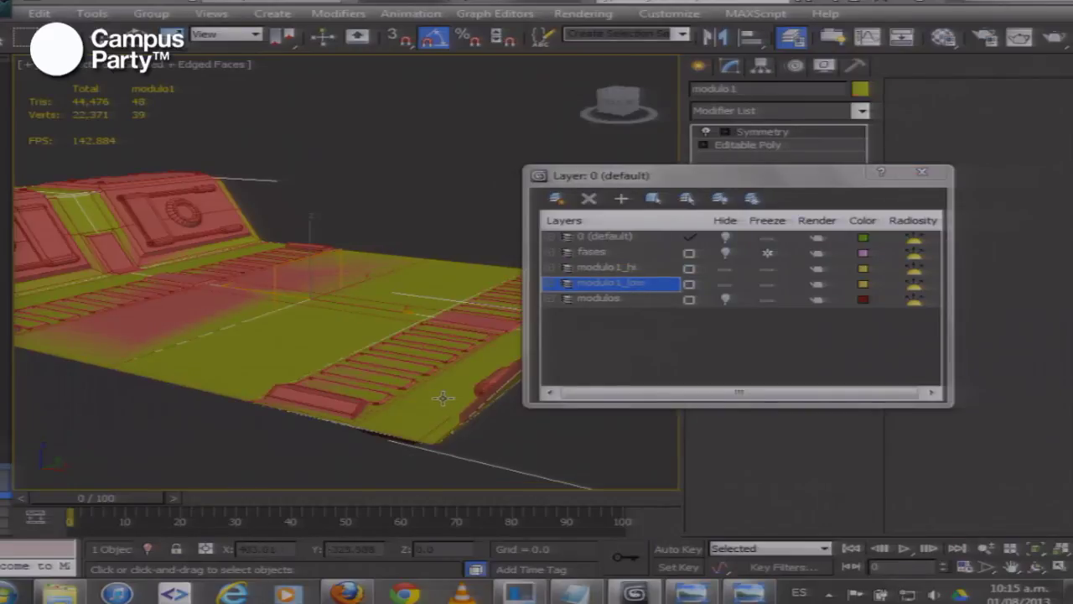
{"action": "key", "text": "0"}
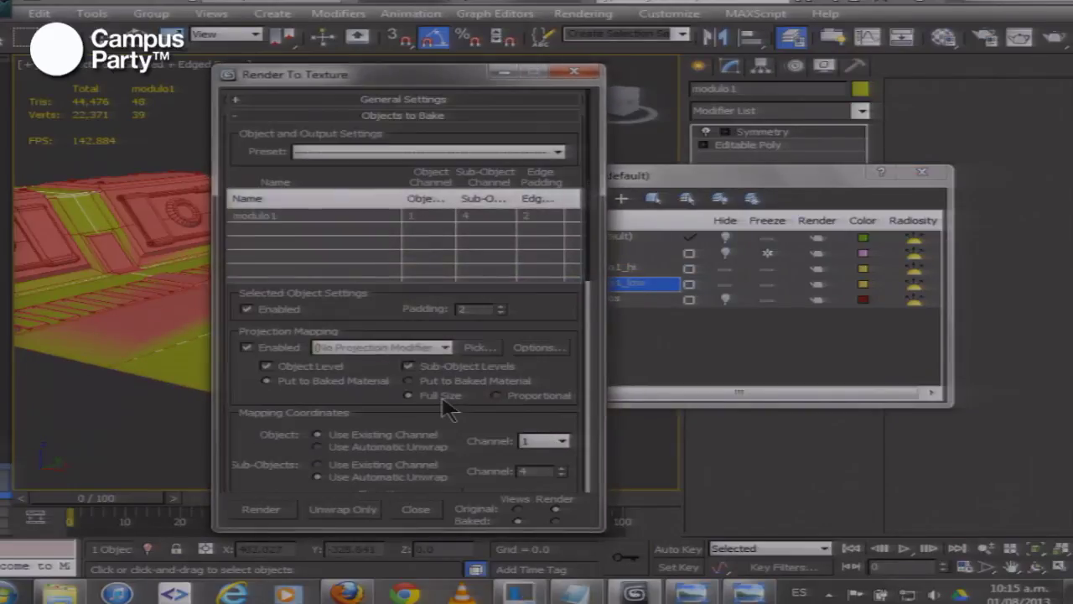
{"action": "scroll", "coordinate": [243, 363], "scroll_direction": "down", "scroll_amount": 2}
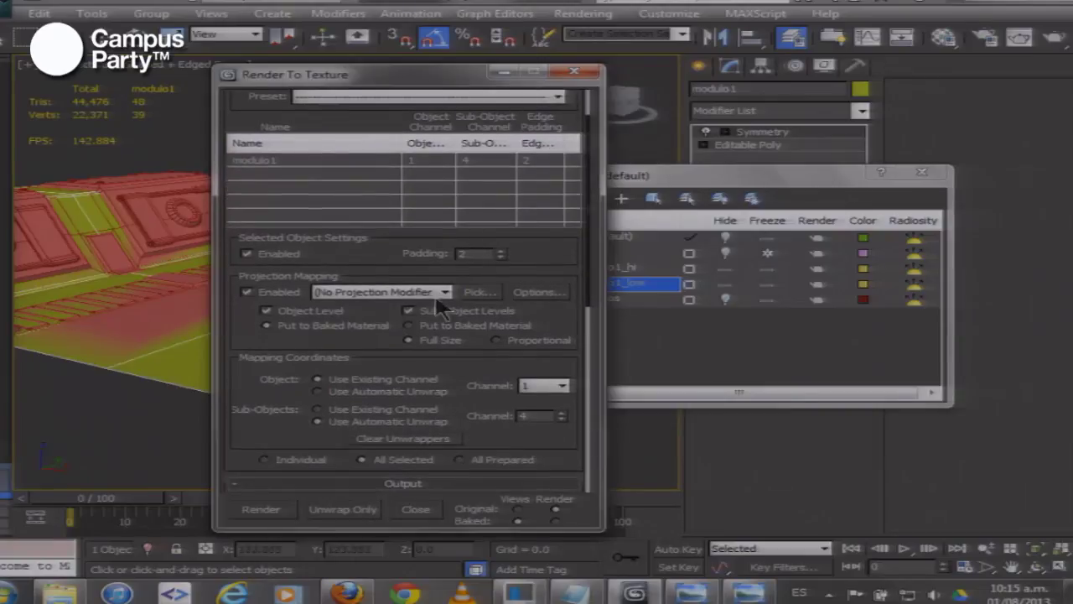
{"action": "left_click", "coordinate": [491, 293]}
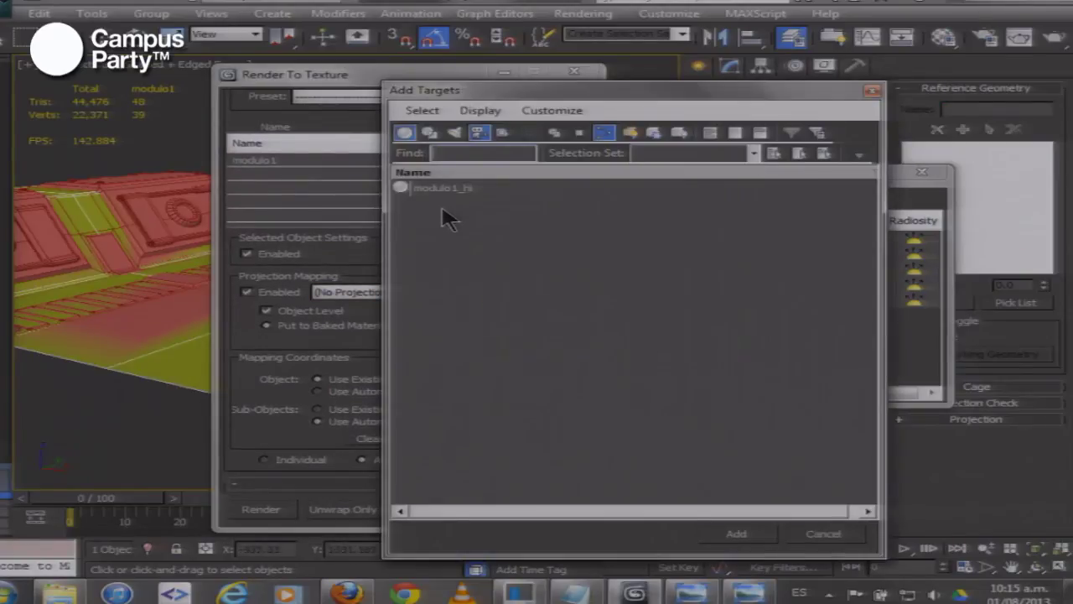
{"action": "left_click_drag", "start_coordinate": [434, 86], "coordinate": [456, 81]}
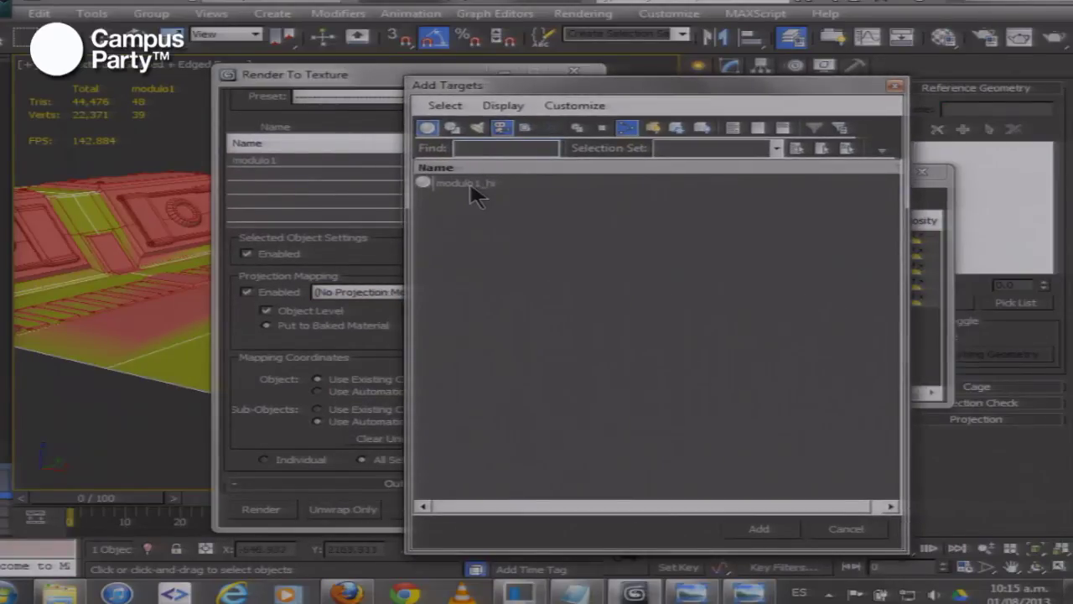
{"action": "left_click", "coordinate": [470, 187]}
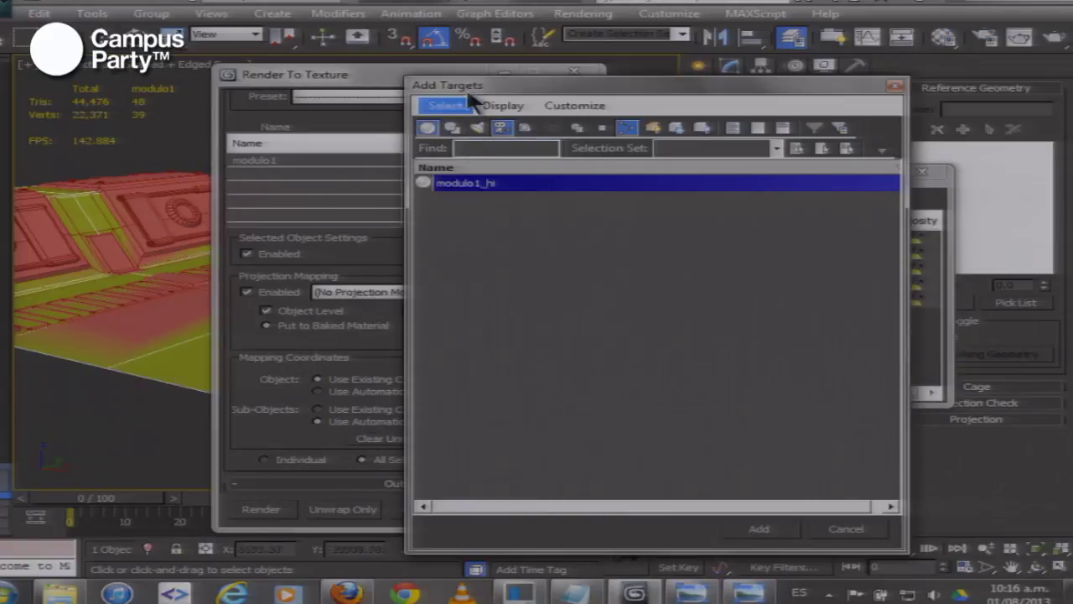
{"action": "left_click_drag", "start_coordinate": [475, 94], "coordinate": [475, 79]}
{"action": "left_click", "coordinate": [759, 529]}
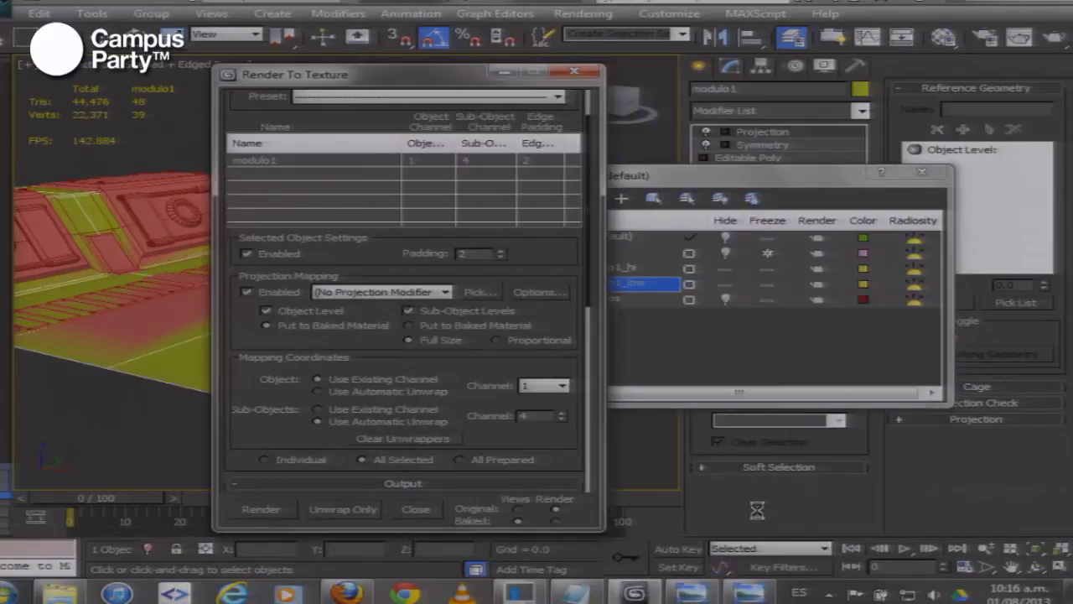
Close the Render To Texture settings and the layer manager and frame the module with its projection cage
{"action": "left_click_drag", "start_coordinate": [263, 370], "coordinate": [268, 312]}
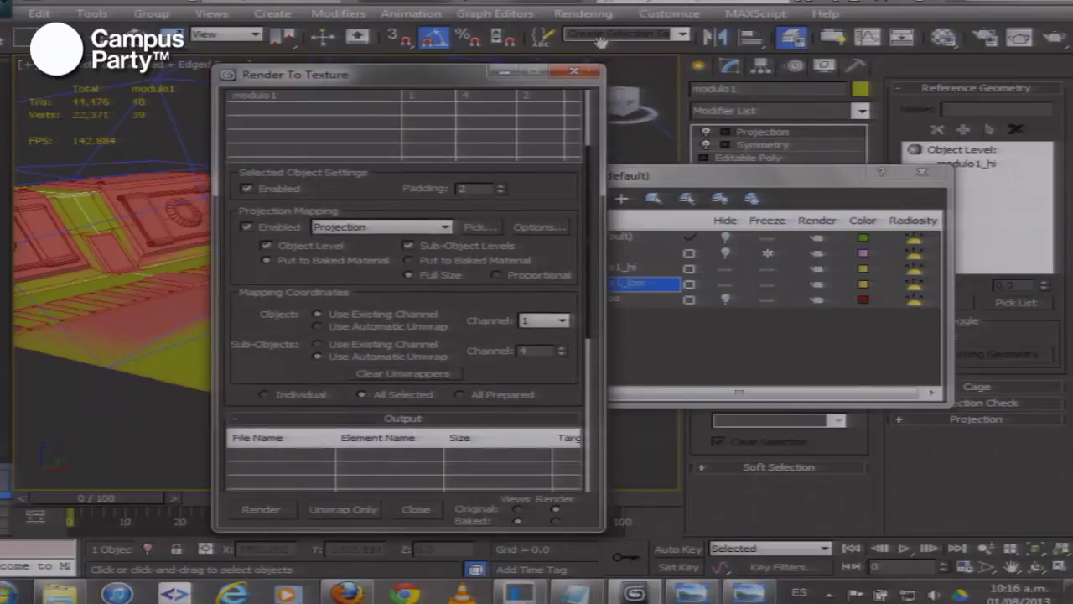
{"action": "left_click", "coordinate": [574, 70]}
{"action": "left_click_drag", "start_coordinate": [604, 175], "coordinate": [790, 268]}
{"action": "key", "text": "z"}
{"action": "left_click_drag", "start_coordinate": [250, 302], "coordinate": [204, 328]}
{"action": "left_click_drag", "start_coordinate": [886, 269], "coordinate": [577, 273]}
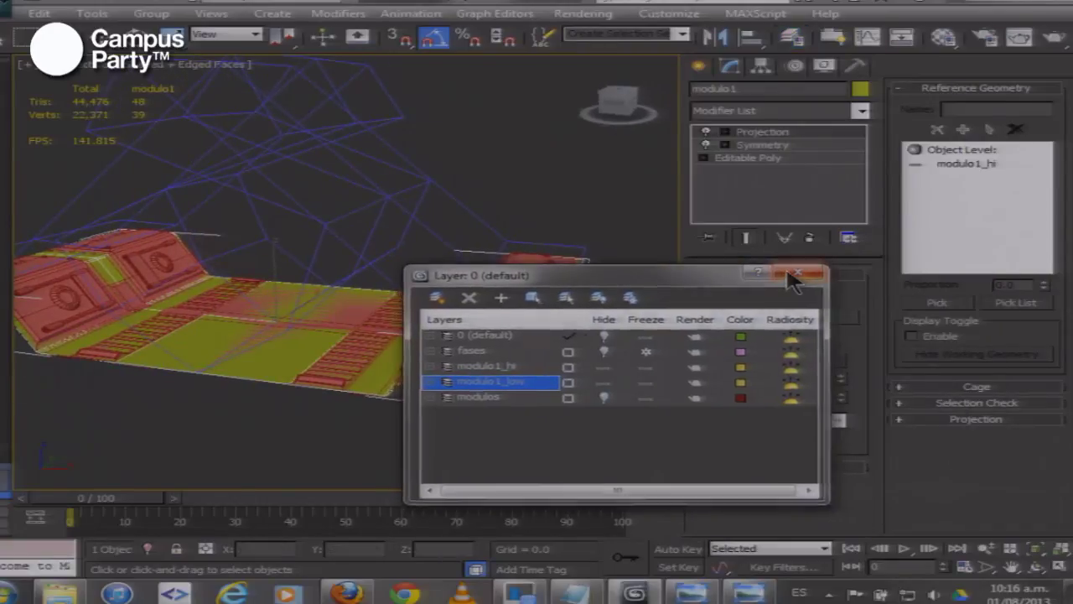
{"action": "left_click", "coordinate": [801, 271]}
{"action": "left_click_drag", "start_coordinate": [257, 300], "coordinate": [288, 300]}
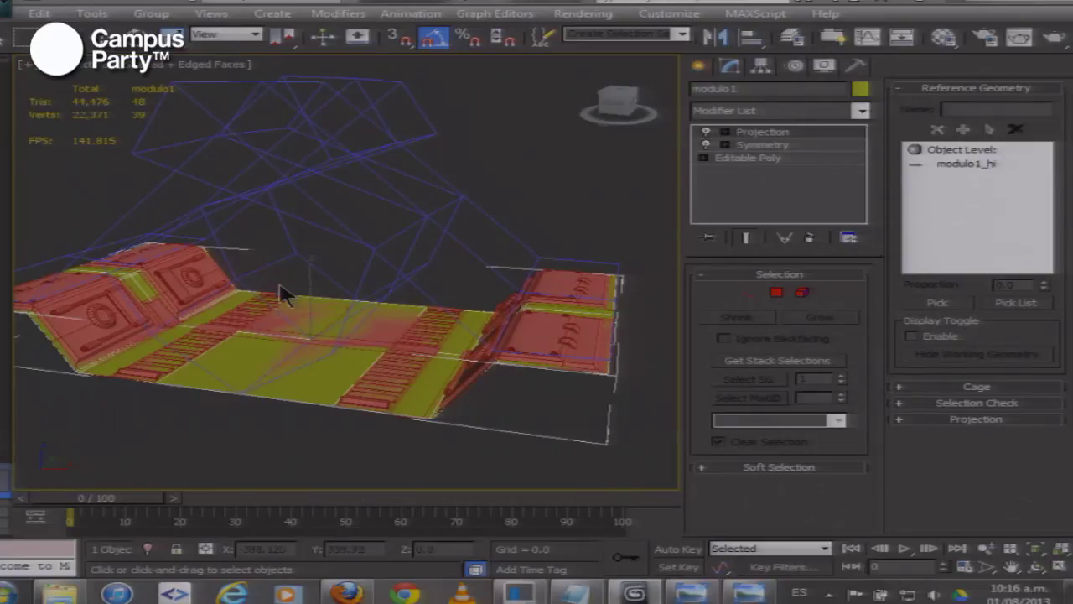
Reset the projection cage and push it outward until it envelops the high-poly module's surface detail
{"action": "left_click", "coordinate": [949, 387]}
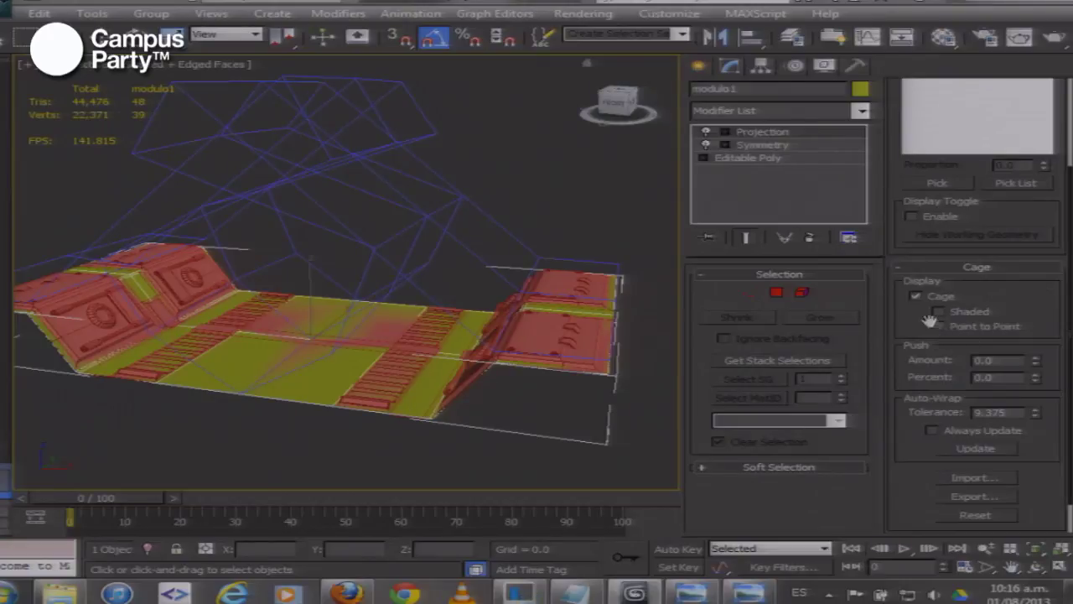
{"action": "left_click", "coordinate": [966, 516]}
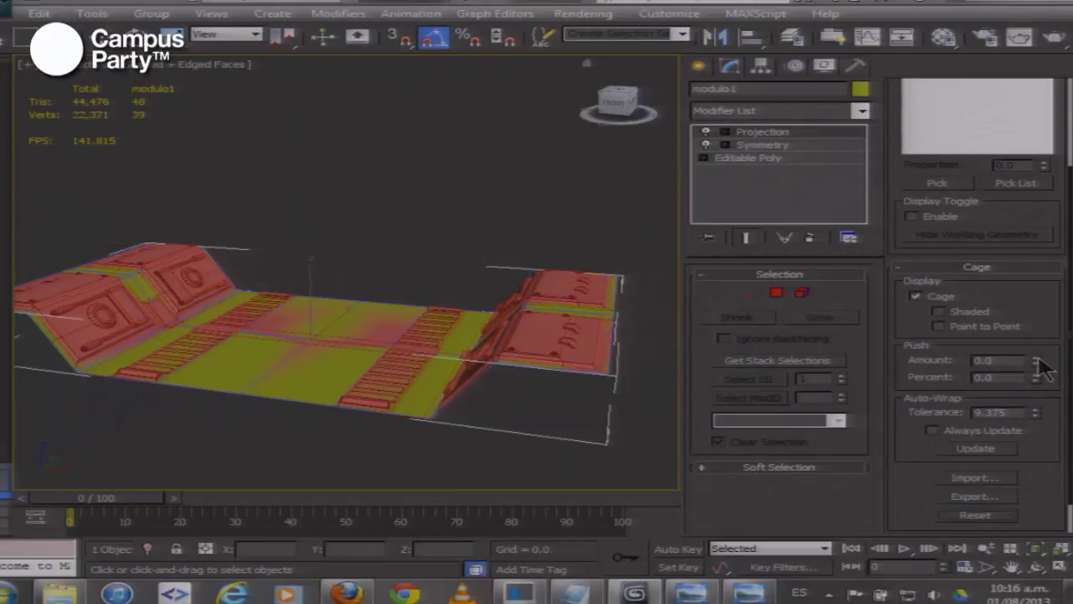
{"action": "left_click_drag", "start_coordinate": [1039, 344], "coordinate": [879, 319]}
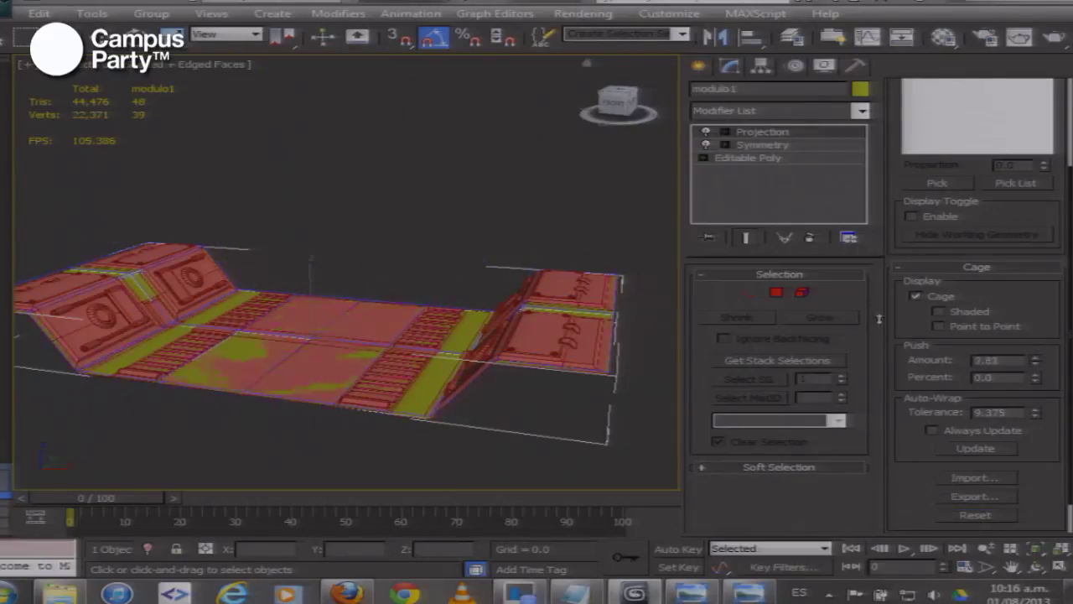
{"action": "right_click", "coordinate": [880, 319]}
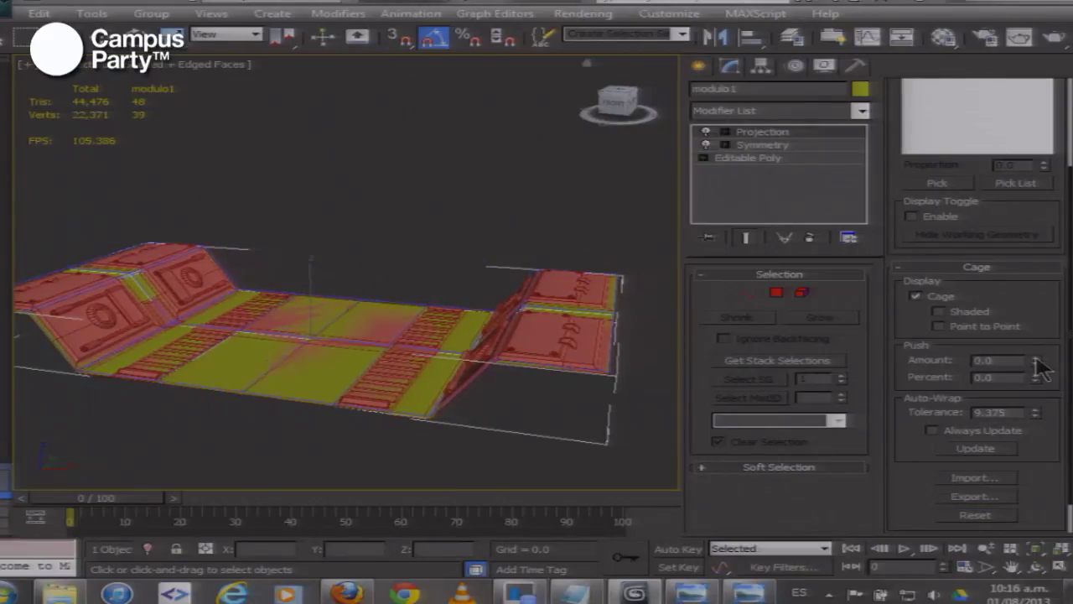
{"action": "left_click_drag", "start_coordinate": [1038, 359], "coordinate": [980, 147]}
{"action": "left_click_drag", "start_coordinate": [742, 119], "coordinate": [915, 446]}
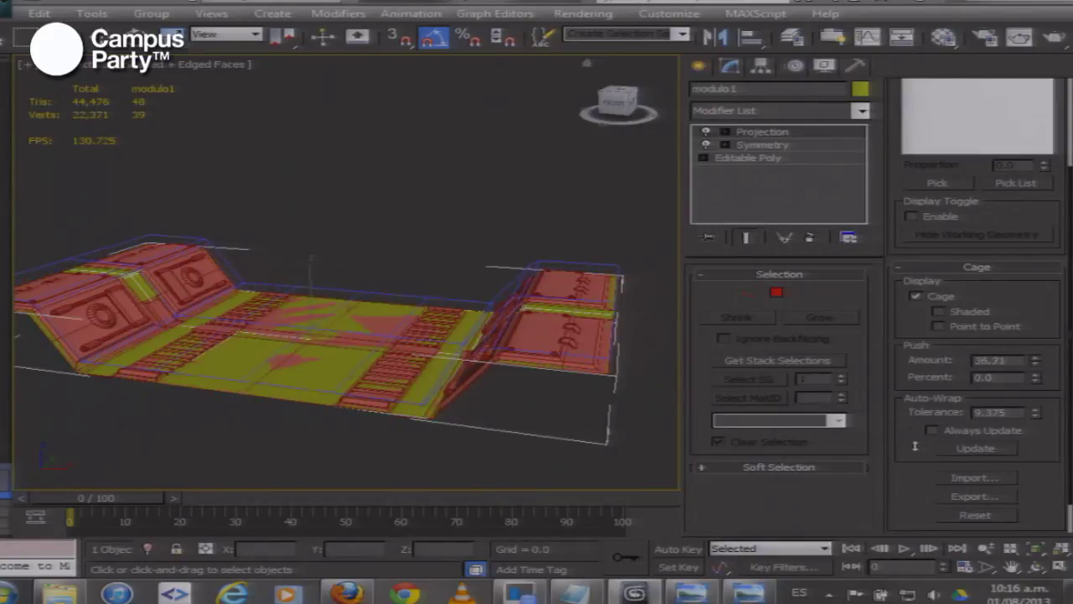
{"action": "left_click_drag", "start_coordinate": [920, 273], "coordinate": [920, 333]}
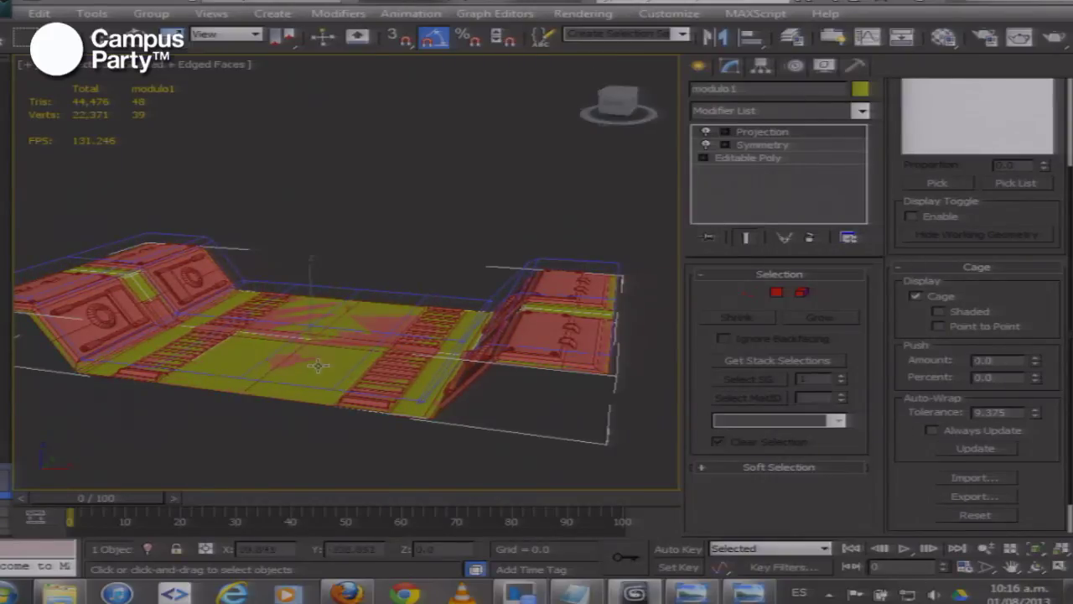
Turn on shaded display for the projection cage
{"action": "left_click_drag", "start_coordinate": [319, 365], "coordinate": [332, 323]}
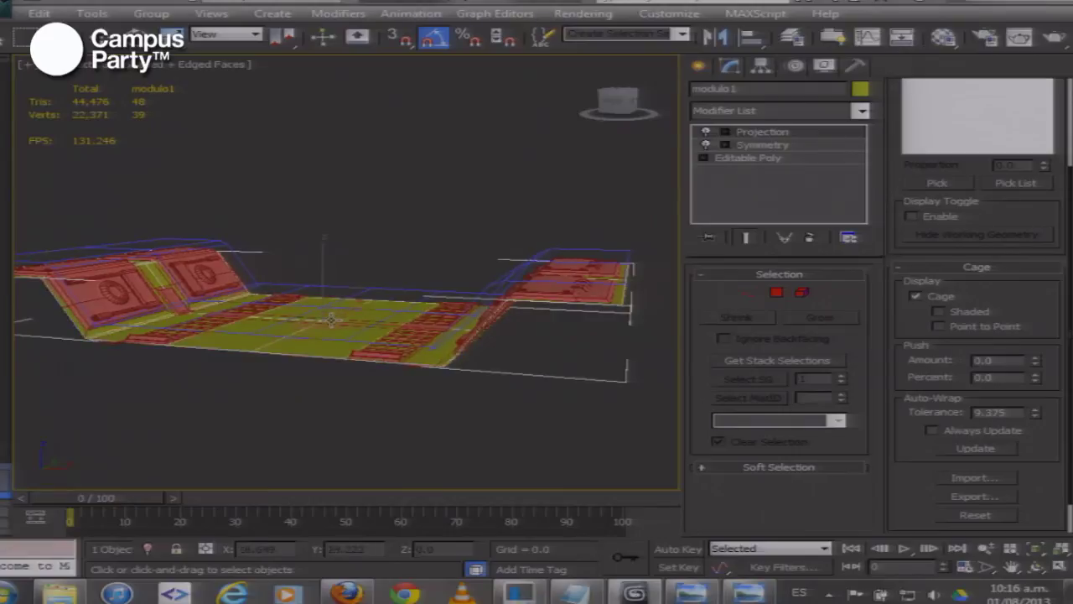
{"action": "left_click", "coordinate": [910, 297]}
{"action": "left_click", "coordinate": [938, 311]}
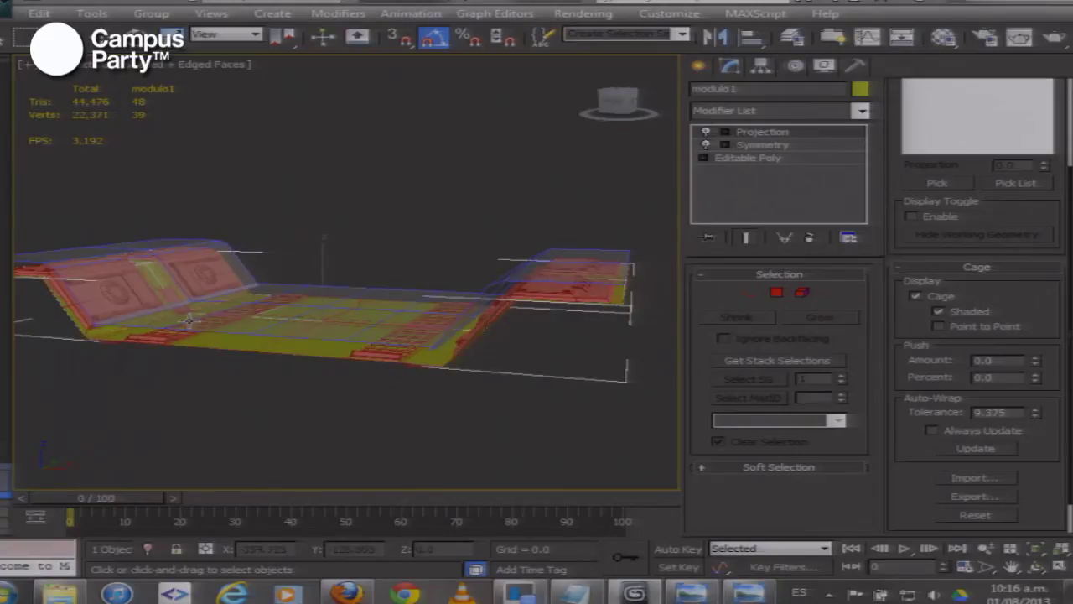
Examine from several angles how the shaded cage surrounds the high-poly and low-poly modules
{"action": "mouse_move", "coordinate": [189, 323]}
{"action": "left_mouse_down"}
{"action": "mouse_move", "coordinate": [215, 352]}
{"action": "mouse_move", "coordinate": [331, 353]}
{"action": "mouse_move", "coordinate": [436, 247]}
{"action": "mouse_move", "coordinate": [430, 240]}
{"action": "left_mouse_up"}
{"action": "scroll", "coordinate": [331, 352], "scroll_direction": "up", "scroll_amount": 3}
{"action": "left_click_drag", "start_coordinate": [334, 271], "coordinate": [417, 302]}
{"action": "left_click", "coordinate": [447, 289]}
{"action": "left_click", "coordinate": [496, 418]}
{"action": "left_click_drag", "start_coordinate": [491, 408], "coordinate": [438, 306]}
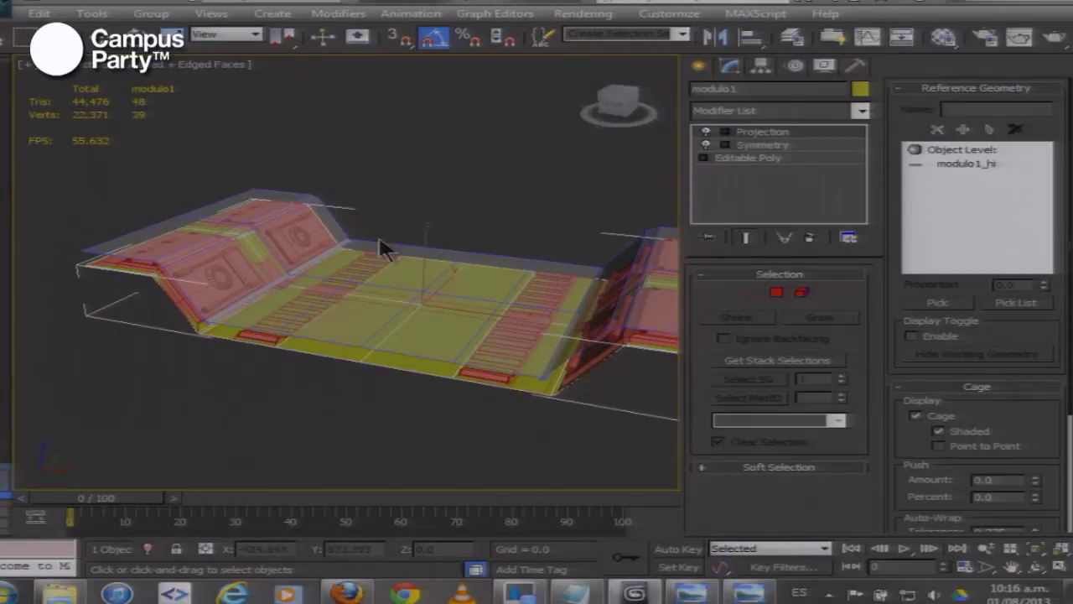
{"action": "mouse_move", "coordinate": [383, 244]}
{"action": "left_mouse_down"}
{"action": "mouse_move", "coordinate": [366, 240]}
{"action": "mouse_move", "coordinate": [374, 249]}
{"action": "left_mouse_up"}
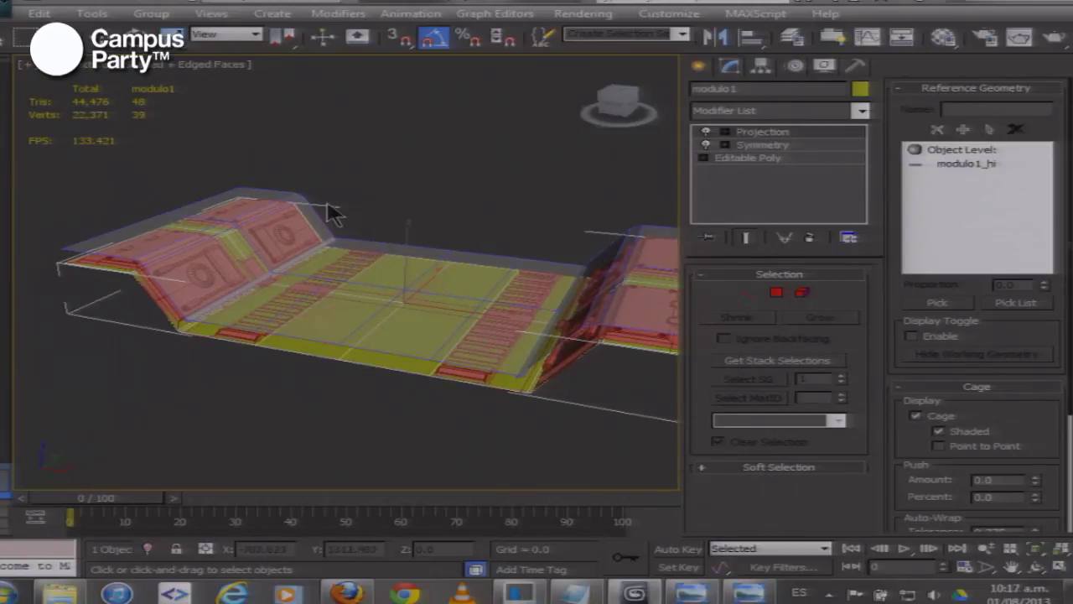
{"action": "left_click_drag", "start_coordinate": [347, 221], "coordinate": [340, 212]}
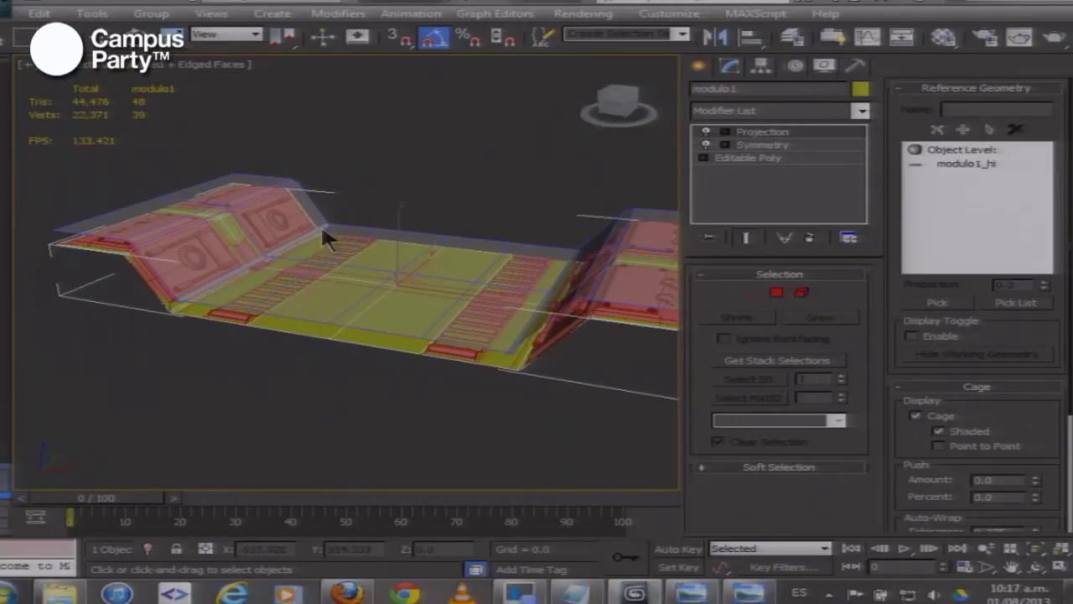
{"action": "left_click_drag", "start_coordinate": [317, 258], "coordinate": [338, 257]}
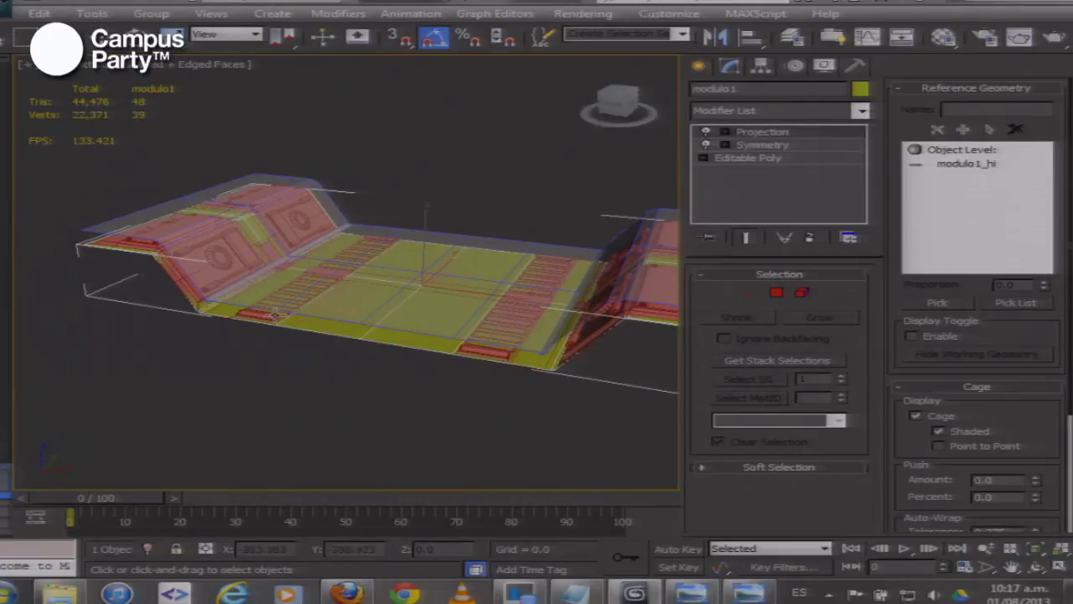
Inspect the cage up close around the raised, sloped end of the module and select the high-poly mesh there
{"action": "left_click_drag", "start_coordinate": [297, 324], "coordinate": [359, 342]}
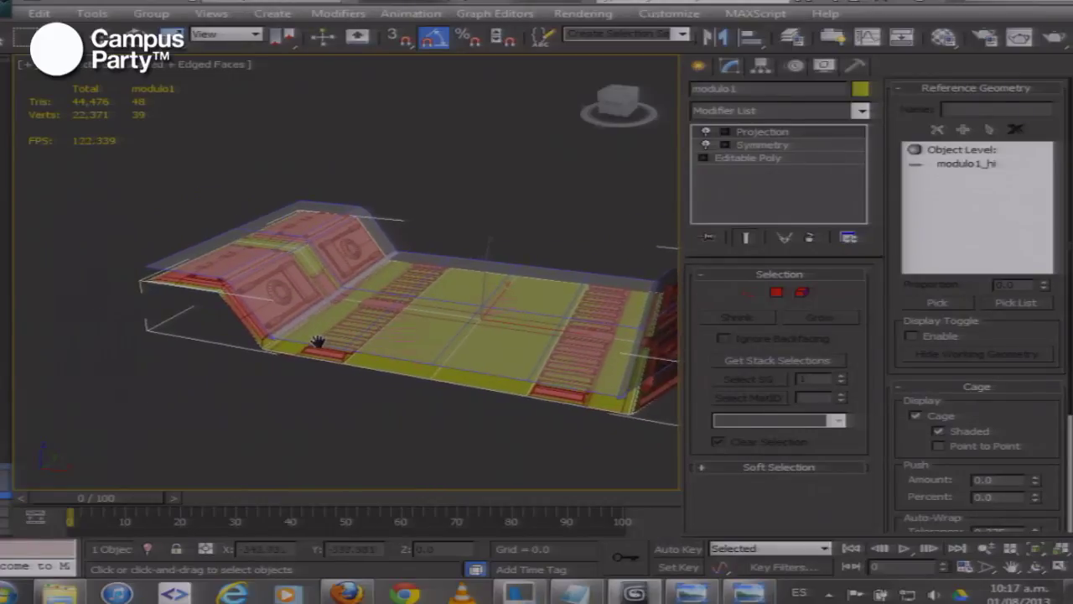
{"action": "scroll", "coordinate": [356, 334], "scroll_direction": "up", "scroll_amount": 3}
{"action": "scroll", "coordinate": [356, 334], "scroll_direction": "up", "scroll_amount": 5}
{"action": "scroll", "coordinate": [310, 292], "scroll_direction": "down", "scroll_amount": 3}
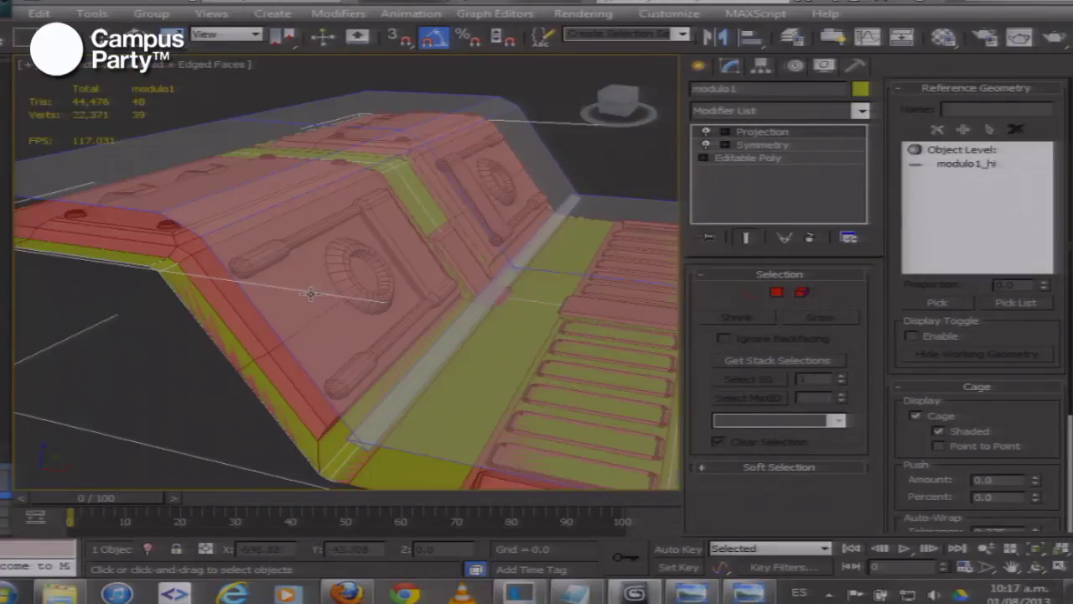
{"action": "left_click", "coordinate": [285, 317]}
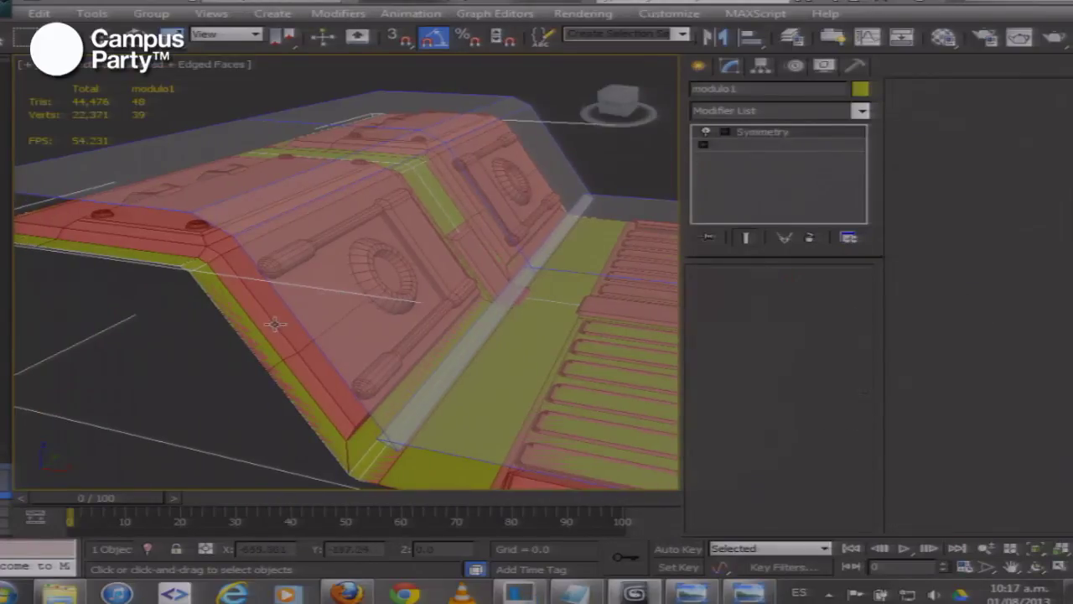
Inspect the high-poly mesh around the sloped end and floor, and select the low-poly module modulo1 with its projection cage
{"action": "left_click_drag", "start_coordinate": [322, 307], "coordinate": [298, 307]}
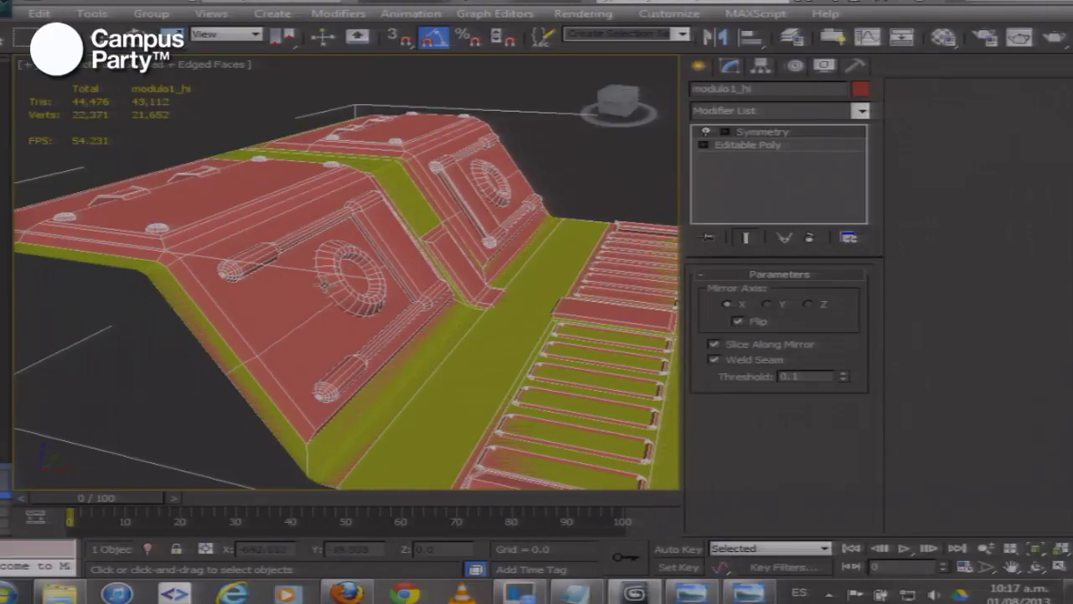
{"action": "left_click", "coordinate": [349, 412]}
{"action": "left_click_drag", "start_coordinate": [348, 417], "coordinate": [380, 347]}
{"action": "left_click", "coordinate": [401, 328]}
{"action": "left_click_drag", "start_coordinate": [416, 284], "coordinate": [387, 296]}
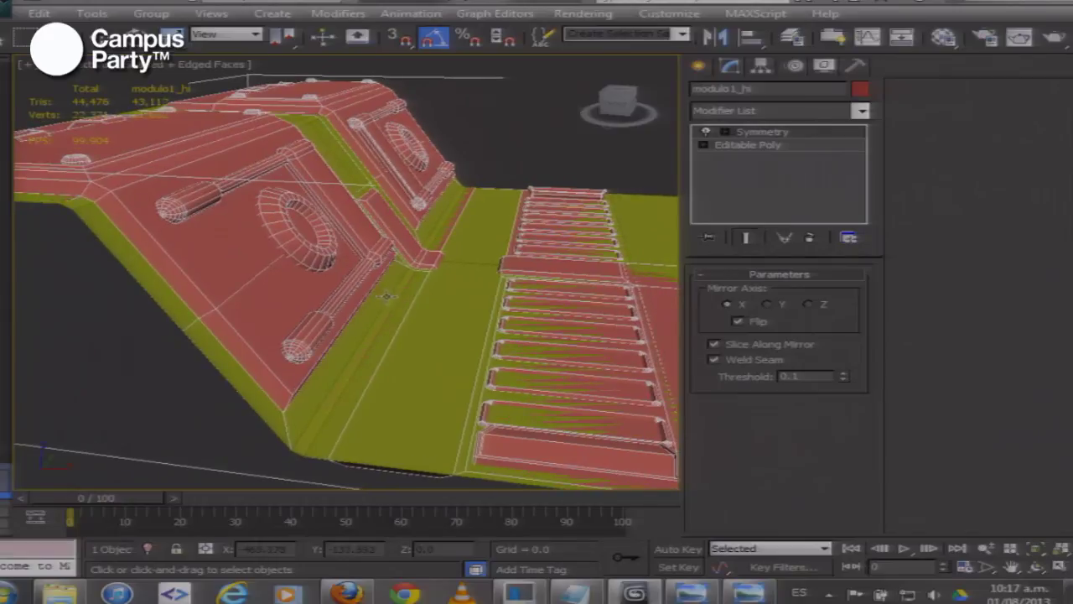
{"action": "left_click", "coordinate": [401, 342]}
{"action": "left_click_drag", "start_coordinate": [421, 337], "coordinate": [241, 326]}
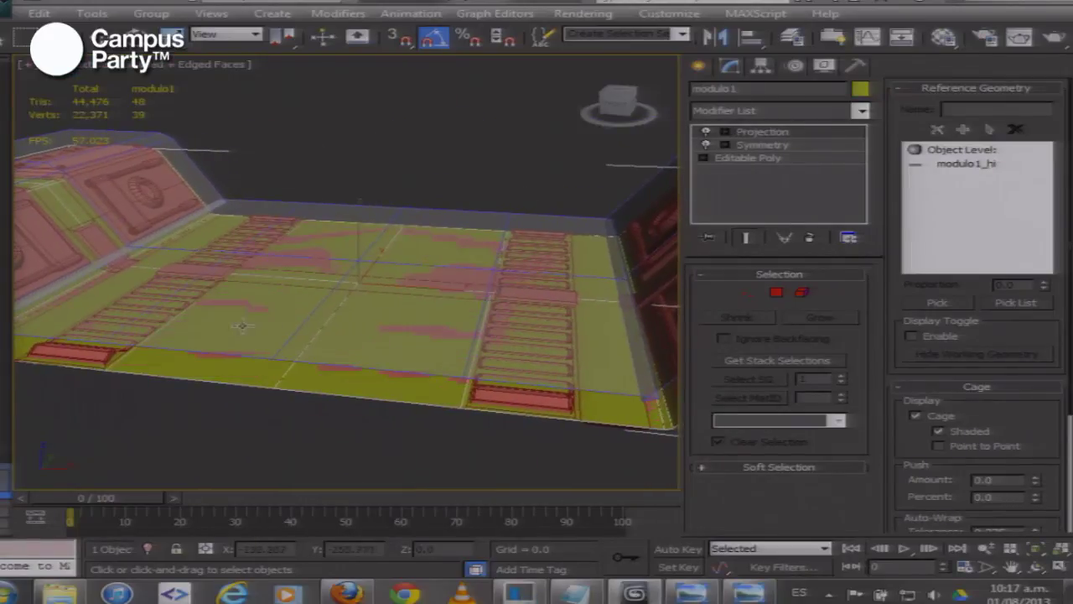
Open Render To Texture for the low-poly module and add a NormalsMap element to its outputs
{"action": "key", "text": "0"}
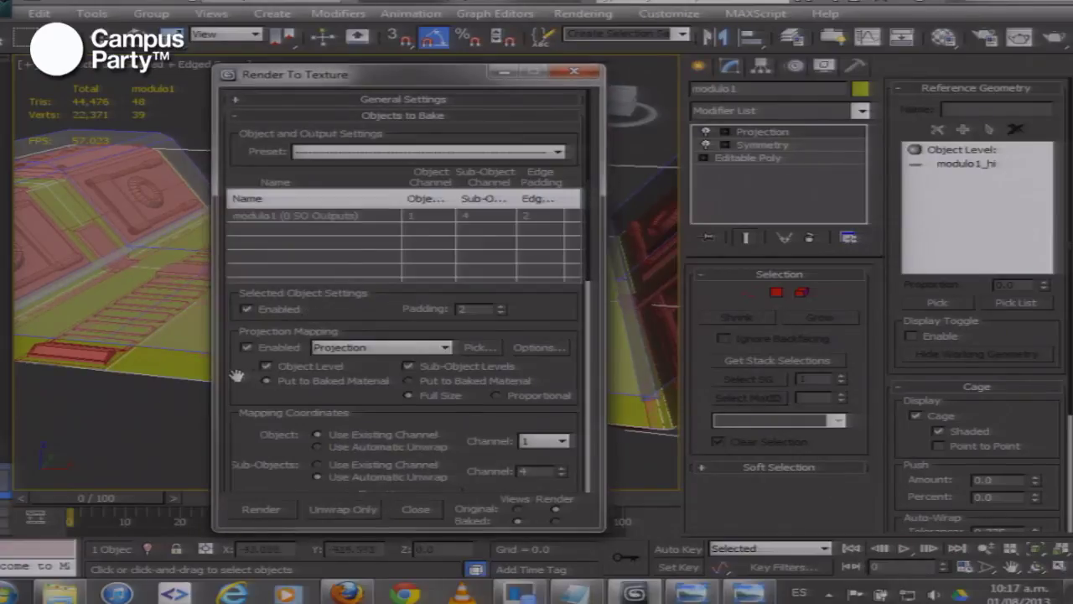
{"action": "scroll", "coordinate": [287, 309], "scroll_direction": "down", "scroll_amount": 5}
{"action": "scroll", "coordinate": [287, 308], "scroll_direction": "down", "scroll_amount": 6}
{"action": "scroll", "coordinate": [294, 329], "scroll_direction": "up", "scroll_amount": 1}
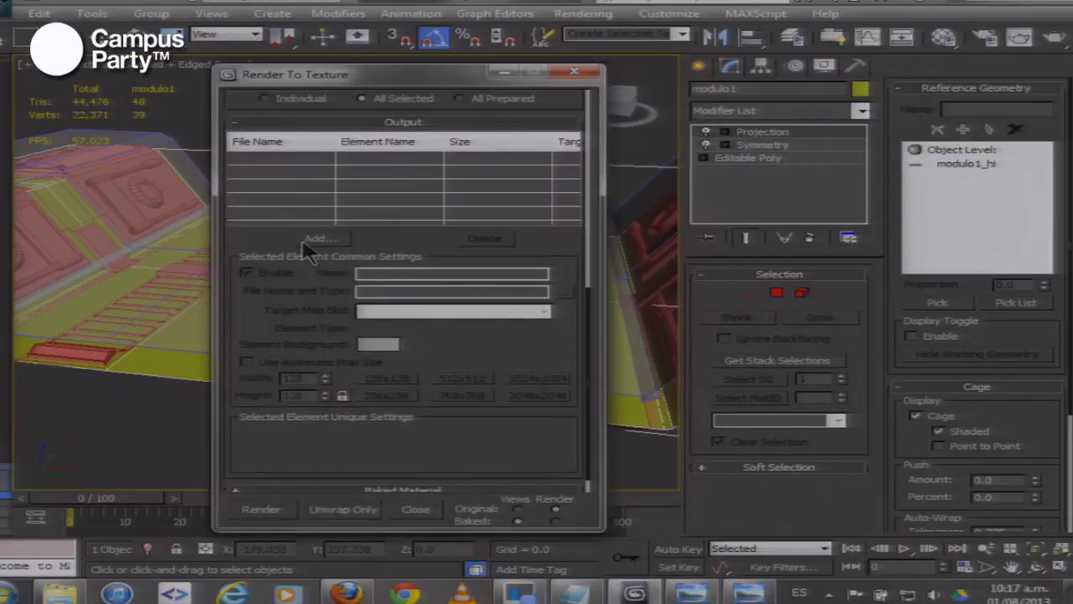
{"action": "left_click", "coordinate": [317, 241]}
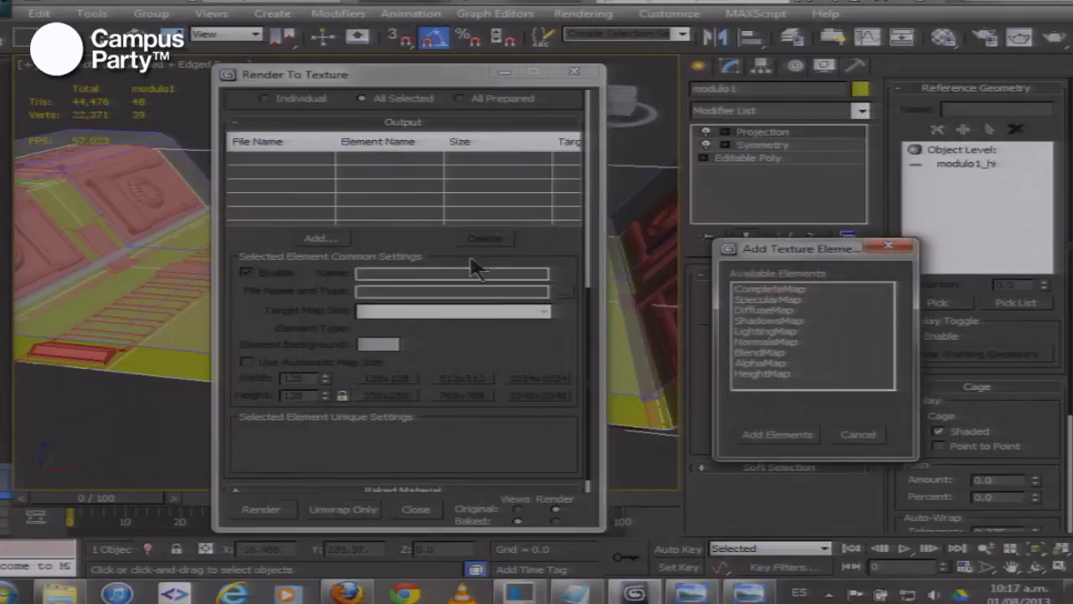
{"action": "left_click_drag", "start_coordinate": [765, 250], "coordinate": [563, 173]}
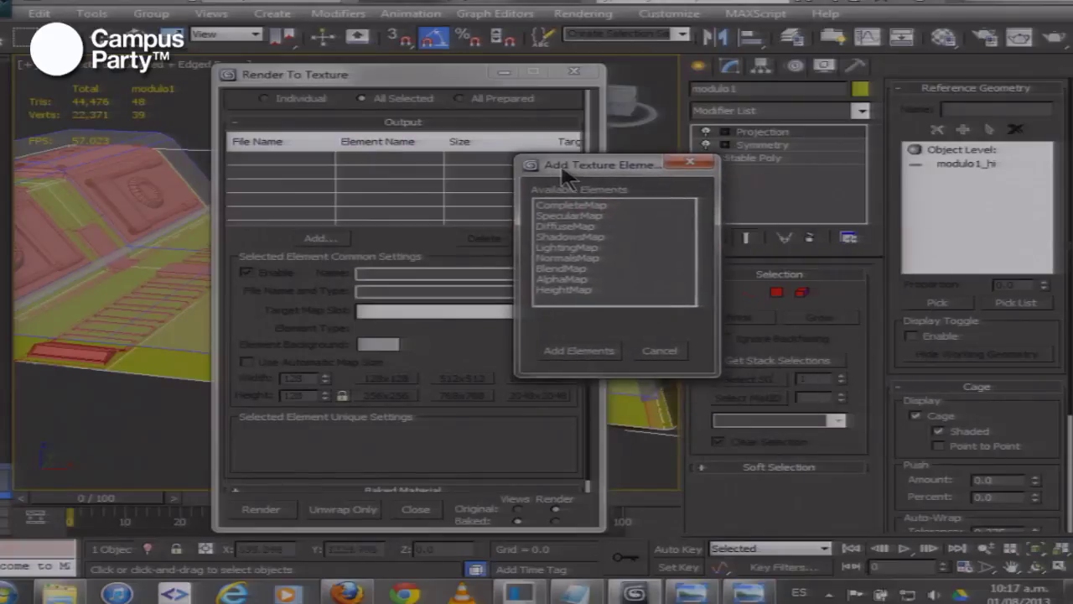
{"action": "left_click", "coordinate": [568, 259]}
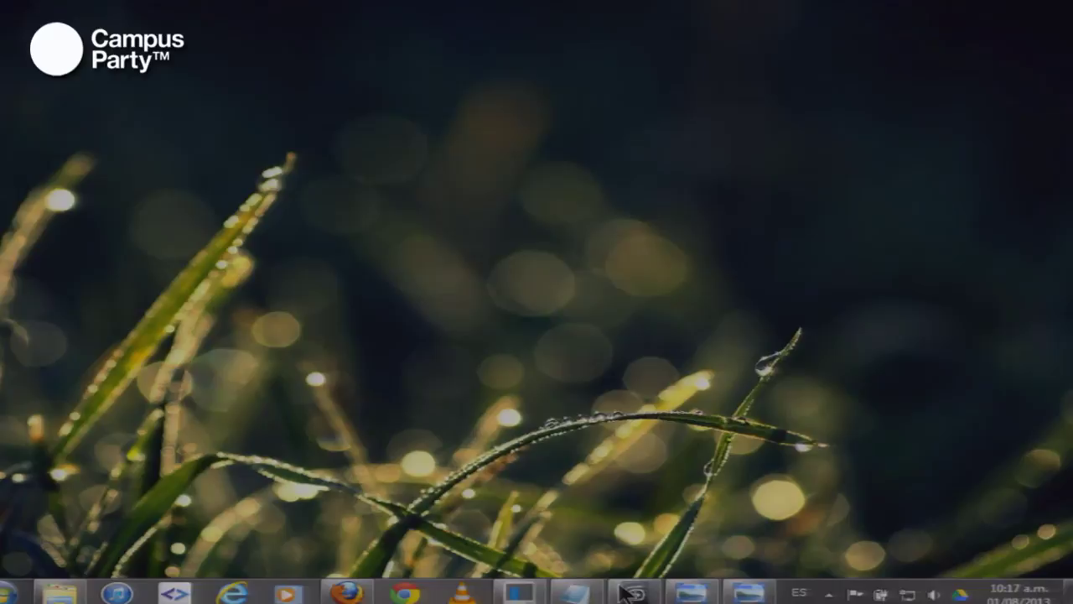
{"action": "left_click", "coordinate": [625, 594]}
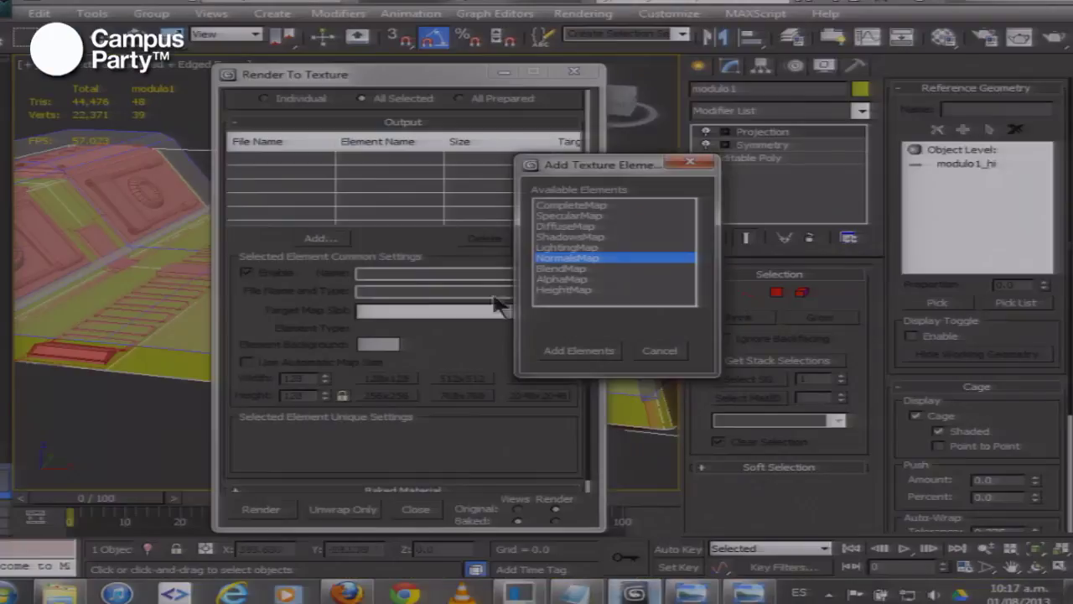
{"action": "left_click", "coordinate": [585, 350]}
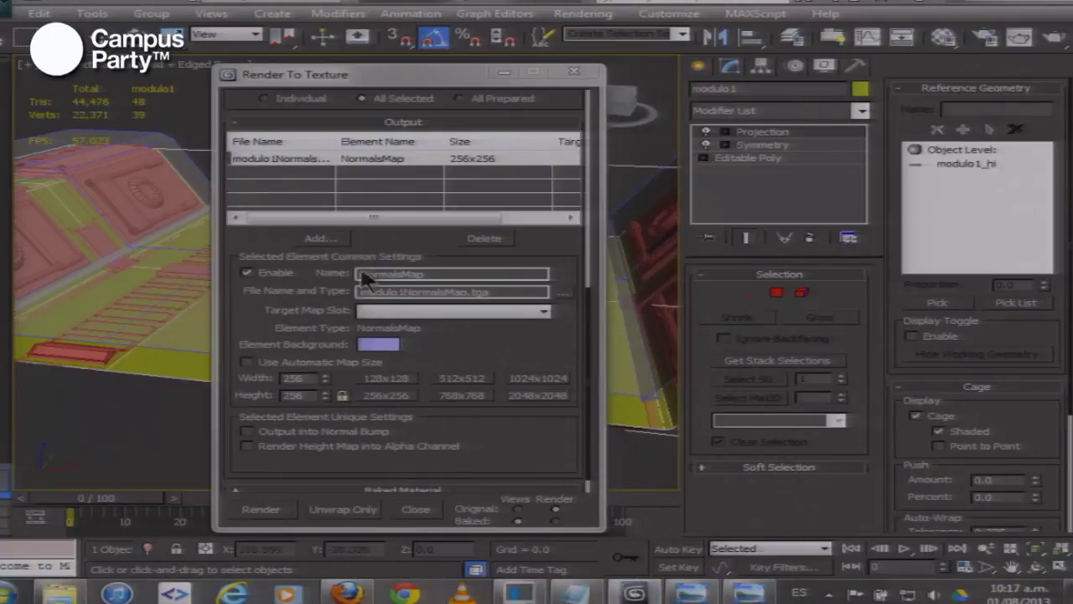
Review the normal map's size, projection, mapping coordinate and baked material settings in Render To Texture
{"action": "scroll", "coordinate": [281, 235], "scroll_direction": "down", "scroll_amount": 1}
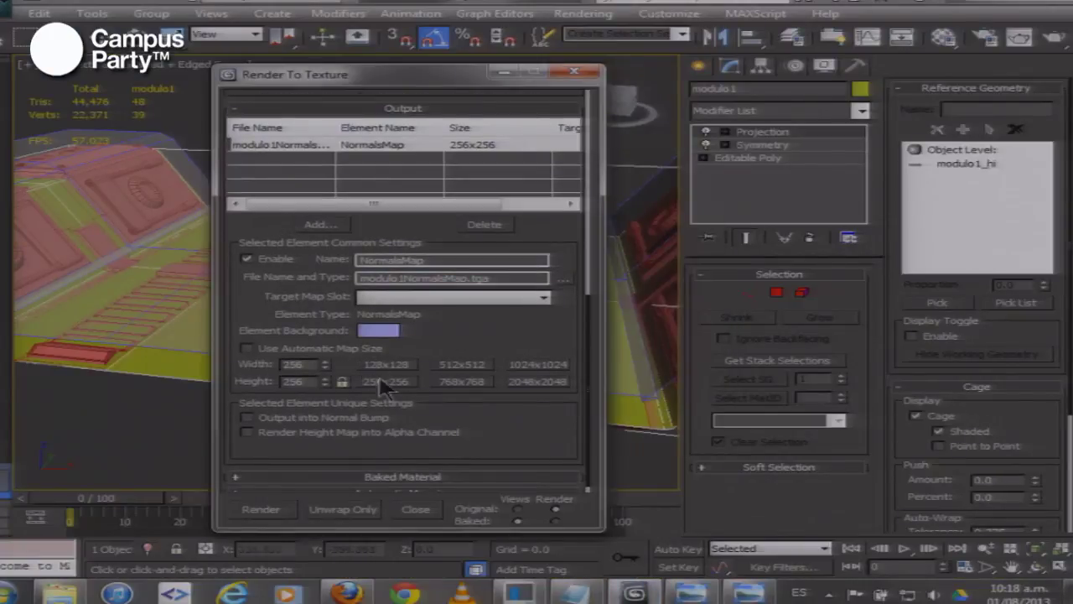
{"action": "left_click_drag", "start_coordinate": [353, 85], "coordinate": [388, 80]}
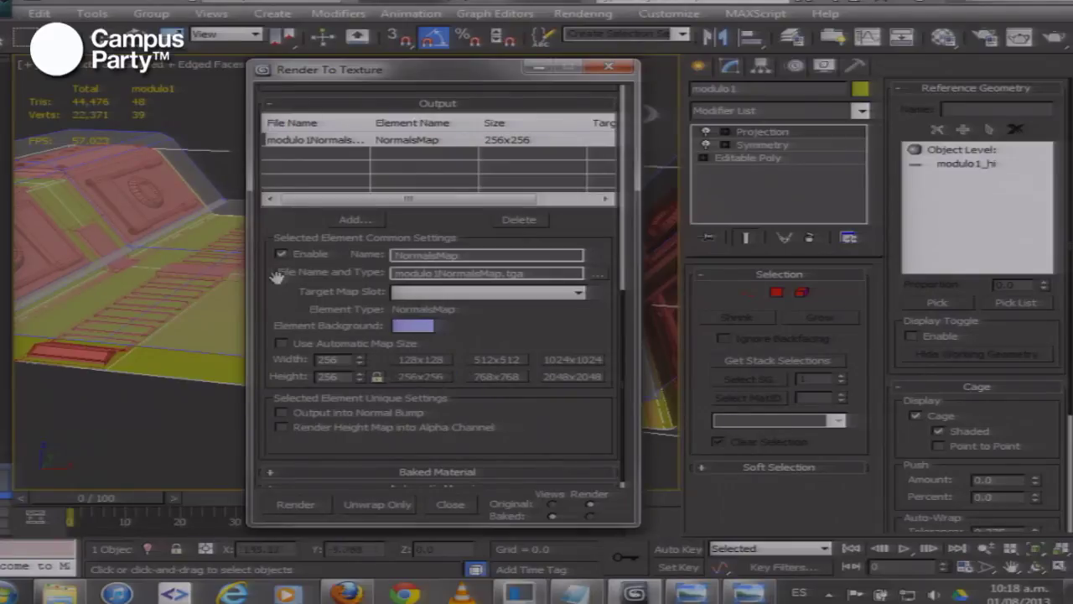
{"action": "scroll", "coordinate": [278, 238], "scroll_direction": "down", "scroll_amount": 1}
{"action": "scroll", "coordinate": [286, 381], "scroll_direction": "up", "scroll_amount": 6}
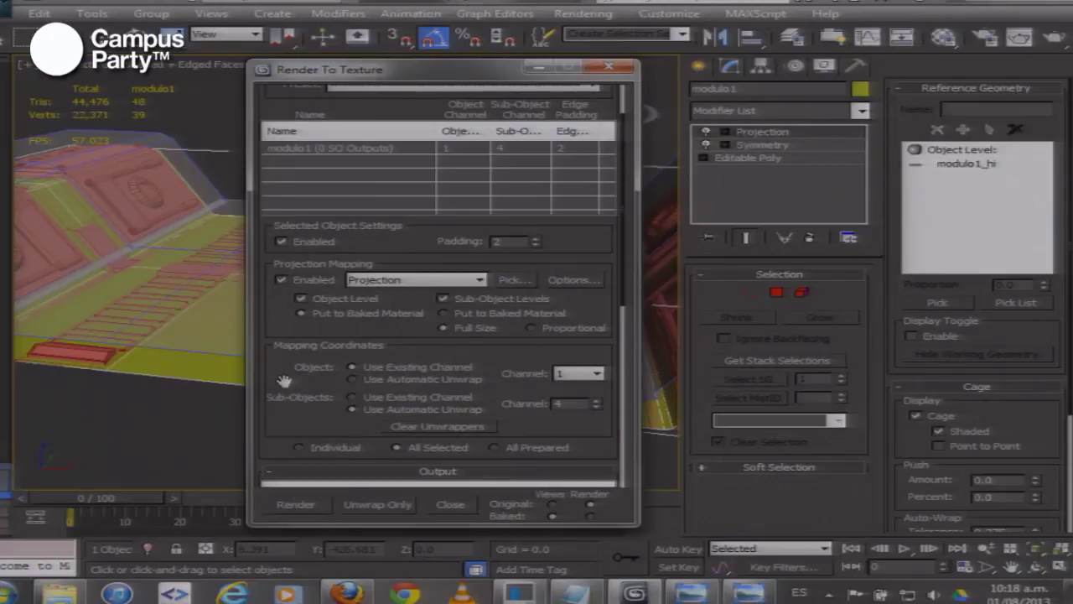
{"action": "scroll", "coordinate": [285, 382], "scroll_direction": "down", "scroll_amount": 5}
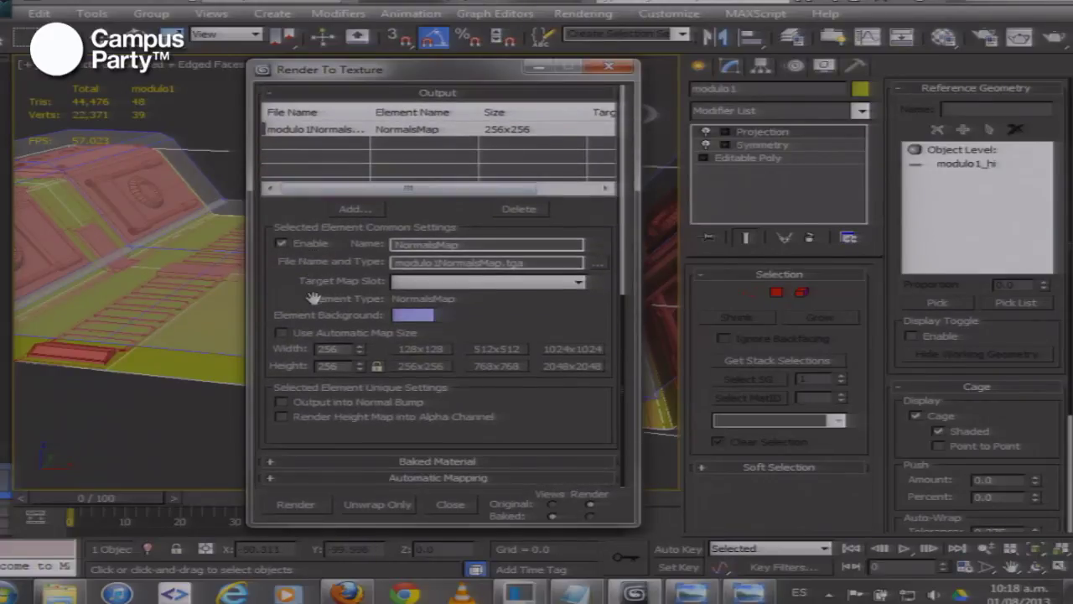
{"action": "left_click_drag", "start_coordinate": [312, 73], "coordinate": [317, 30]}
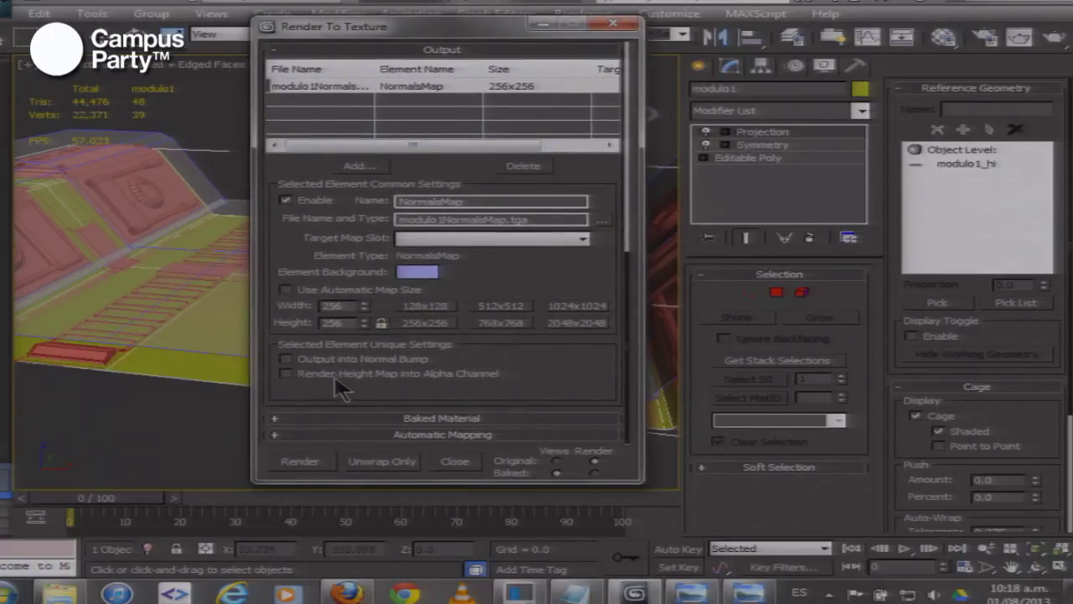
{"action": "left_click", "coordinate": [337, 418]}
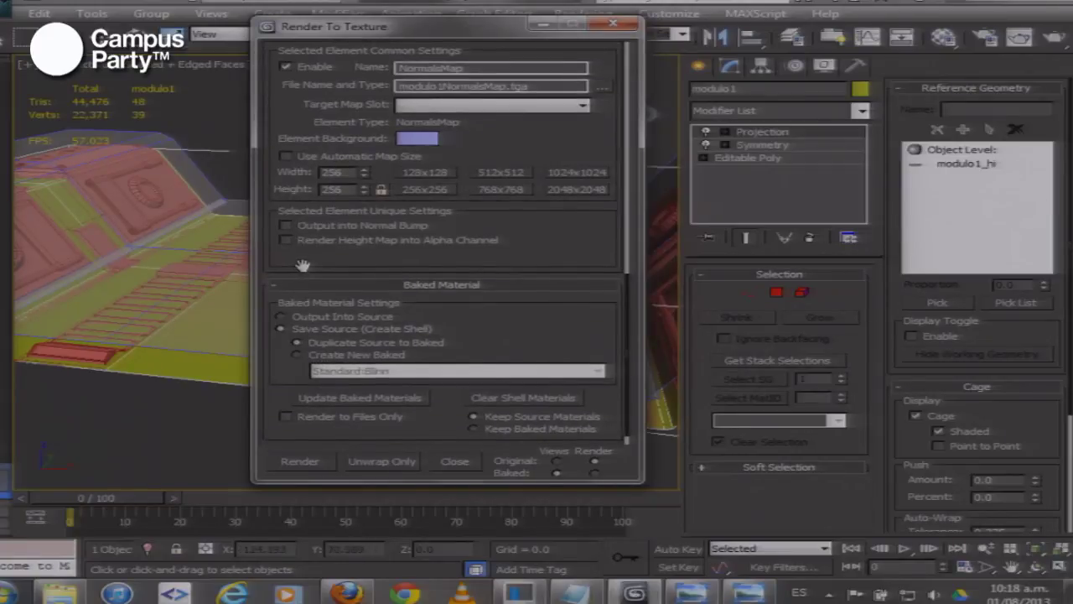
{"action": "scroll", "coordinate": [300, 266], "scroll_direction": "down", "scroll_amount": 1}
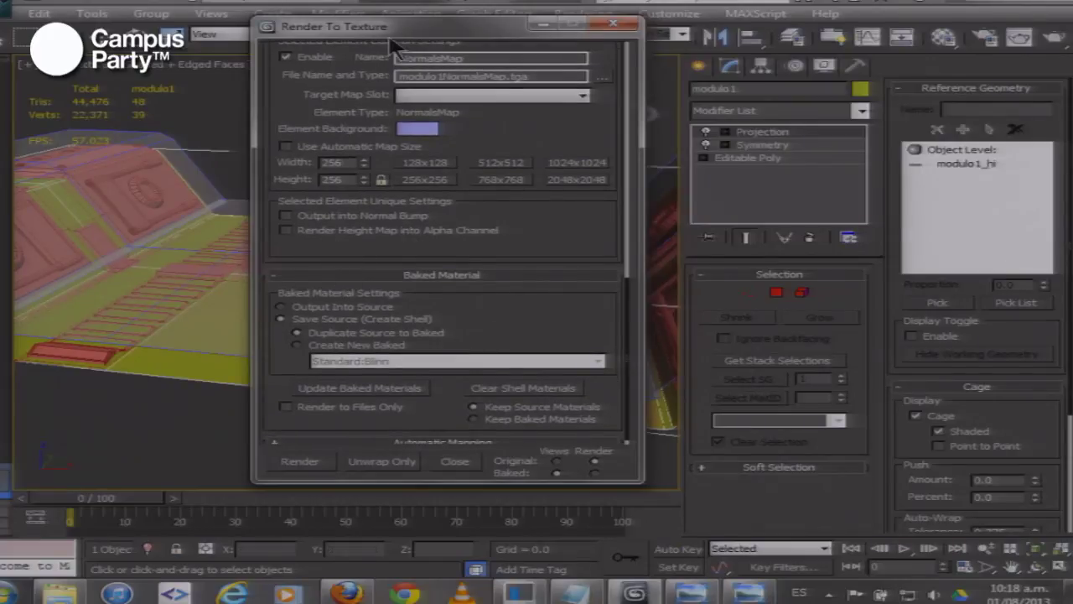
{"action": "left_click_drag", "start_coordinate": [394, 33], "coordinate": [400, 31]}
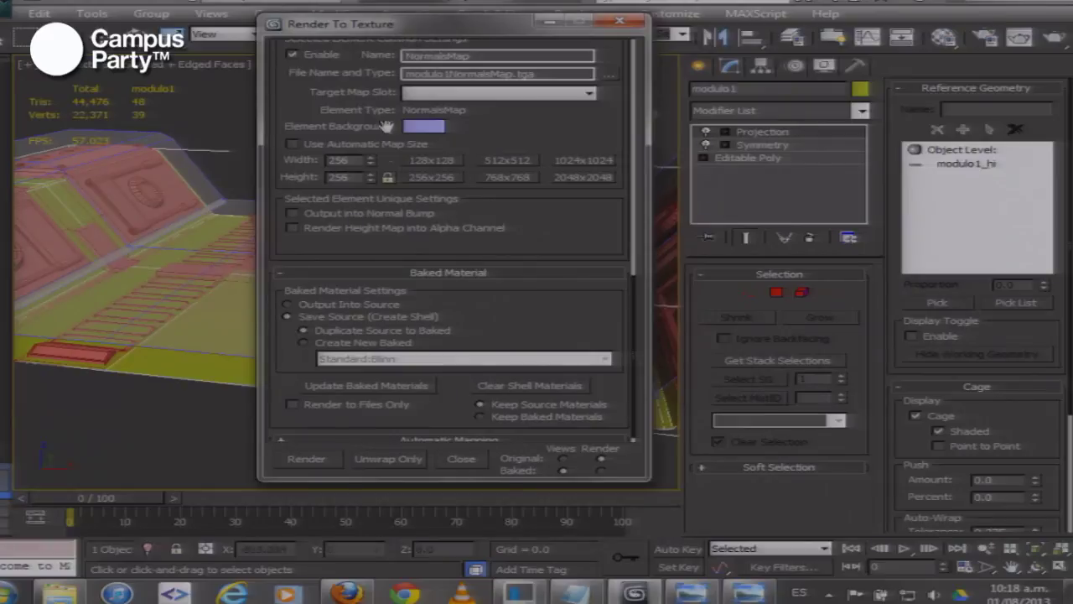
{"action": "scroll", "coordinate": [318, 248], "scroll_direction": "down", "scroll_amount": 1}
{"action": "scroll", "coordinate": [327, 224], "scroll_direction": "up", "scroll_amount": 5}
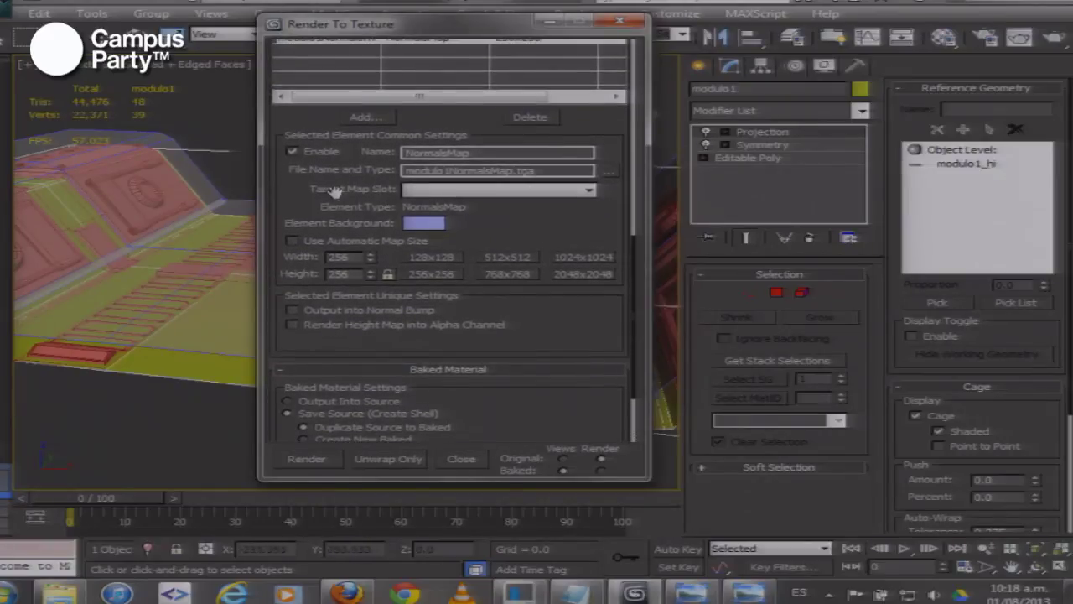
{"action": "scroll", "coordinate": [329, 251], "scroll_direction": "down", "scroll_amount": 3}
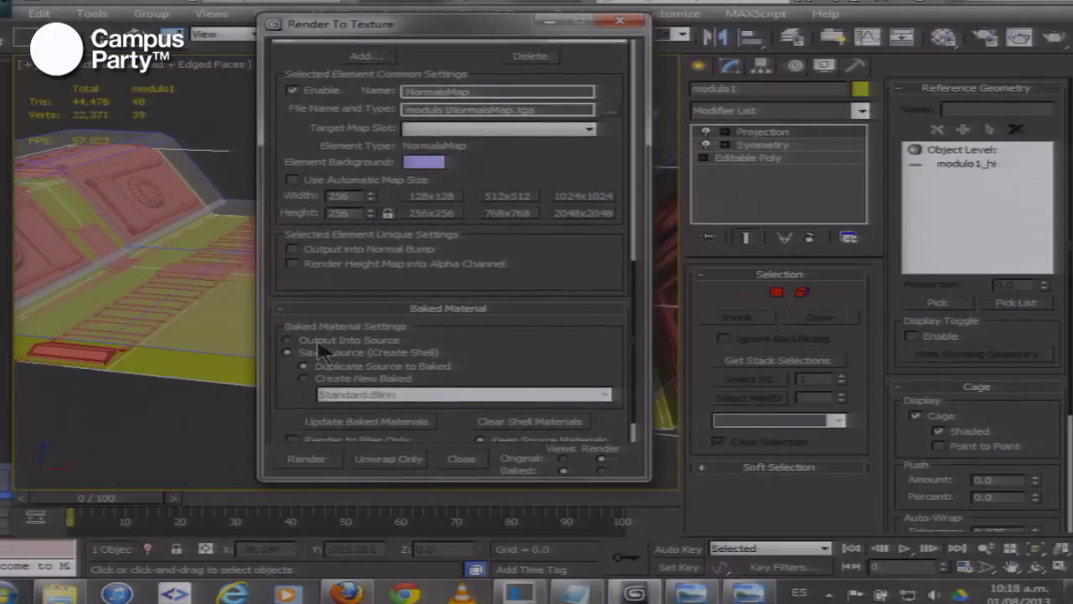
Try to bake the normal map of modulo1 without a target map slot, using the default output folder
{"action": "left_click", "coordinate": [306, 458]}
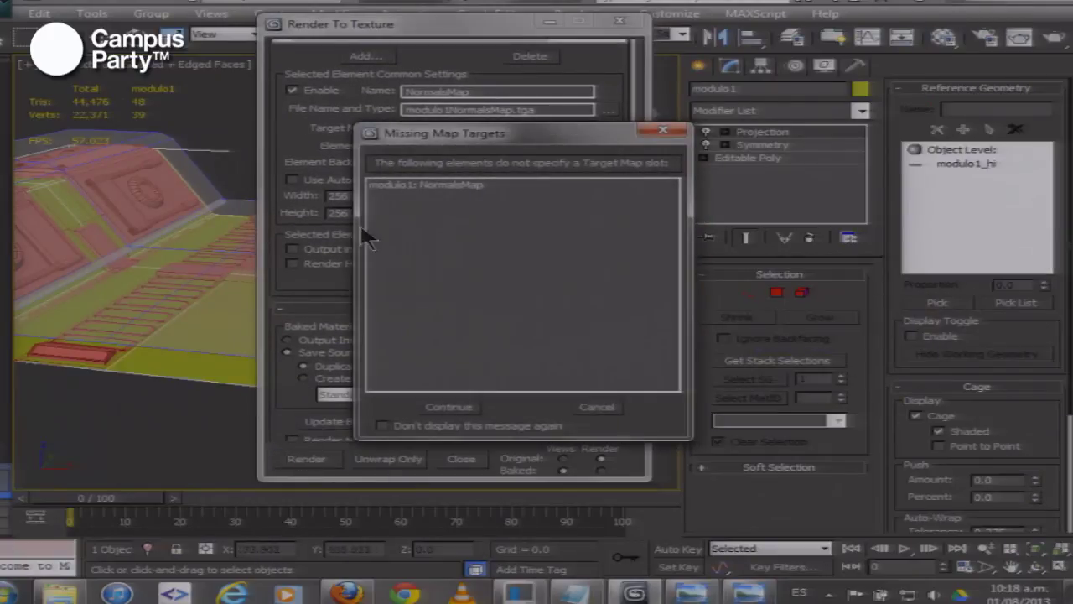
{"action": "left_click", "coordinate": [448, 409]}
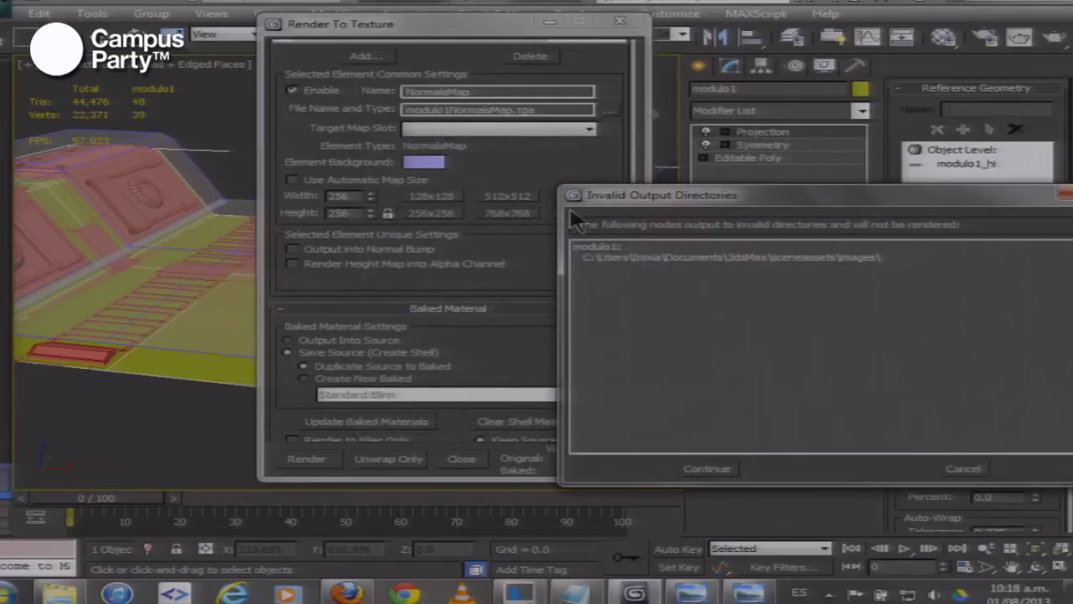
{"action": "left_click_drag", "start_coordinate": [616, 202], "coordinate": [191, 83]}
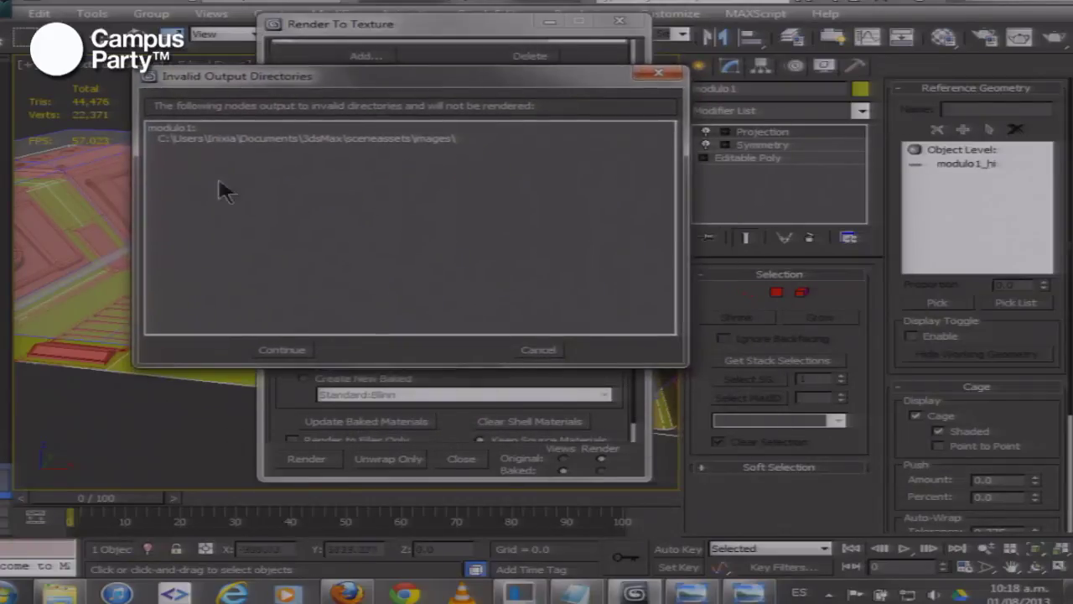
{"action": "left_click", "coordinate": [287, 350]}
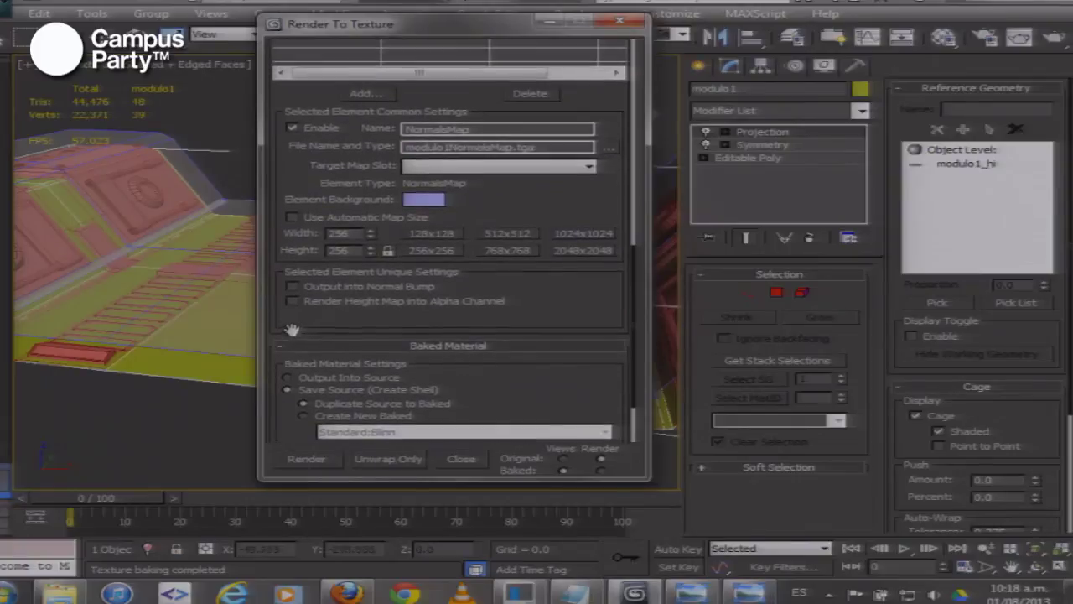
Set the normal map's output file to a JPEG named normals02 in the spaceship project's sources folder
{"action": "scroll", "coordinate": [307, 285], "scroll_direction": "up", "scroll_amount": 5}
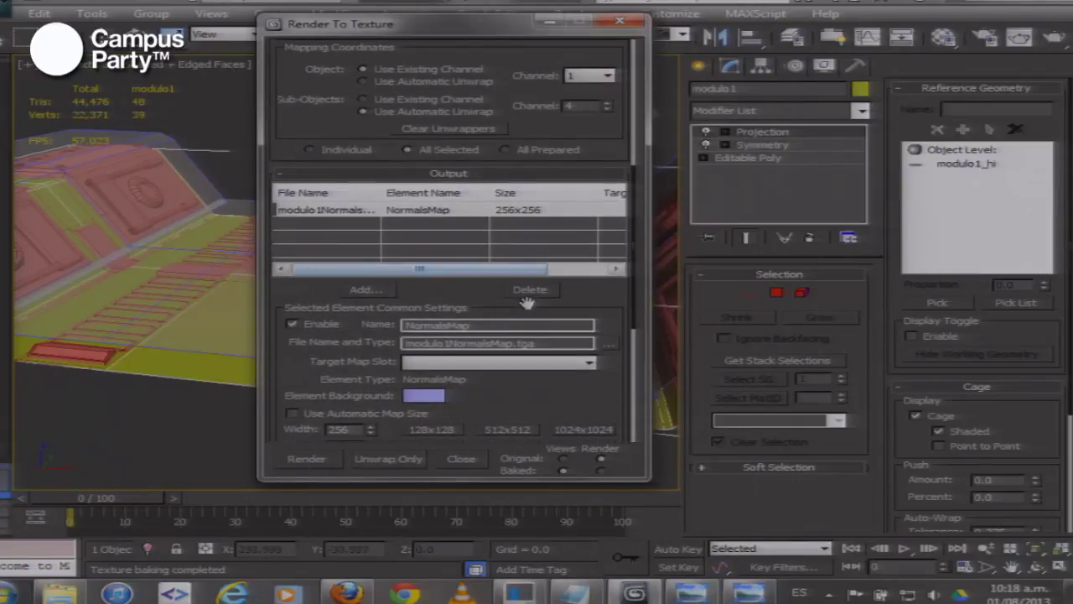
{"action": "left_click", "coordinate": [607, 345]}
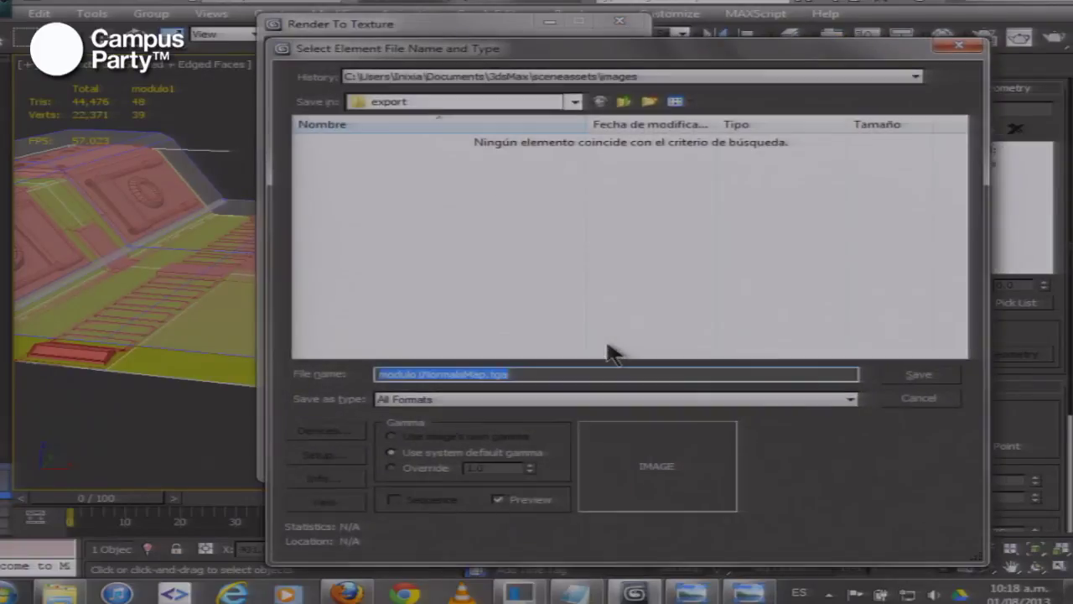
{"action": "left_click", "coordinate": [556, 84]}
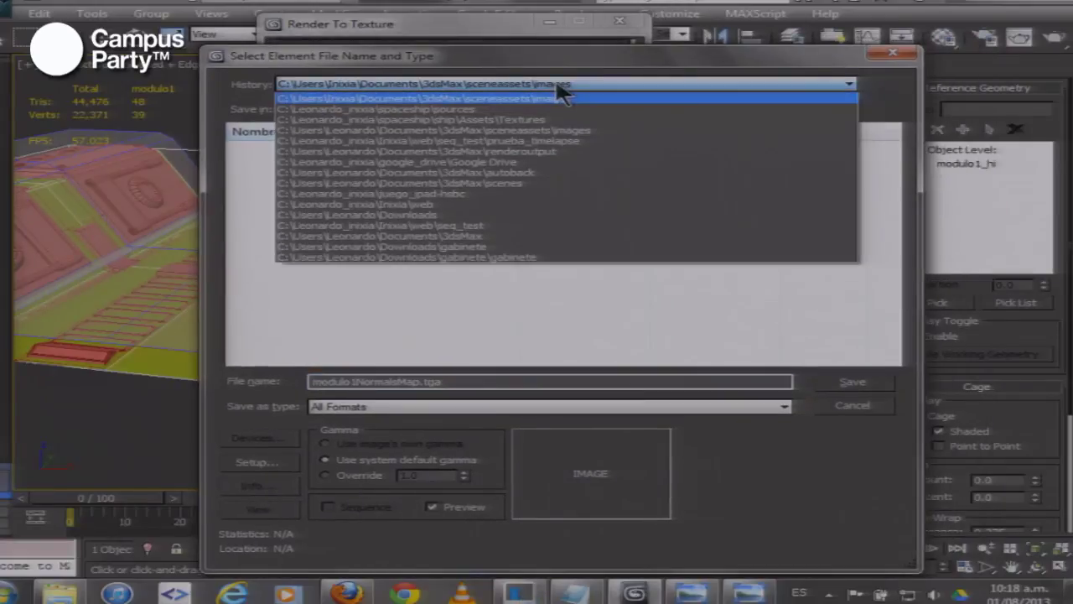
{"action": "left_click", "coordinate": [481, 109]}
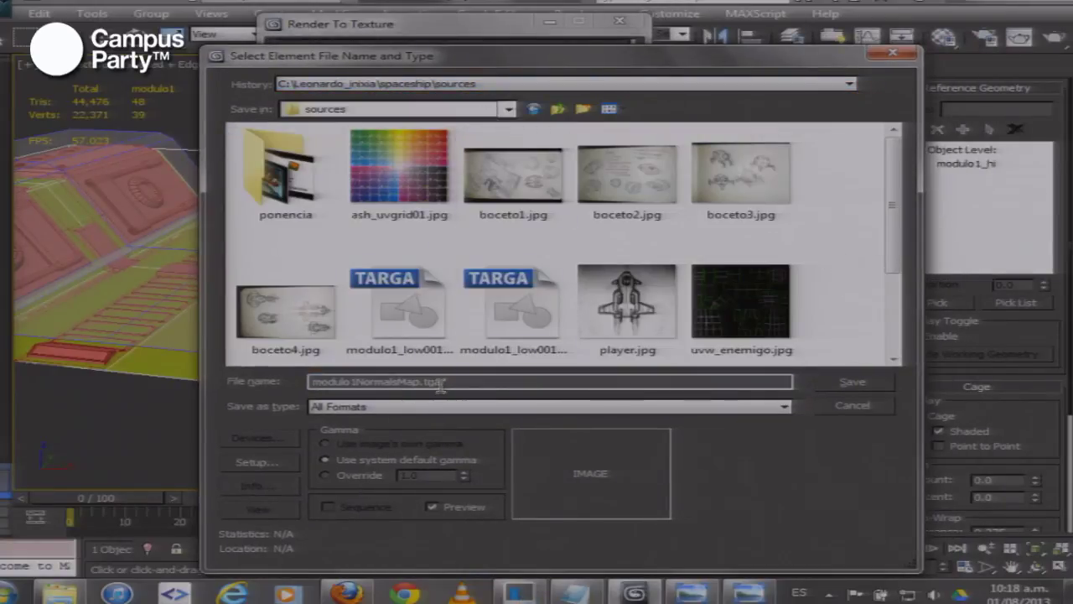
{"action": "left_click_drag", "start_coordinate": [441, 383], "coordinate": [57, 376]}
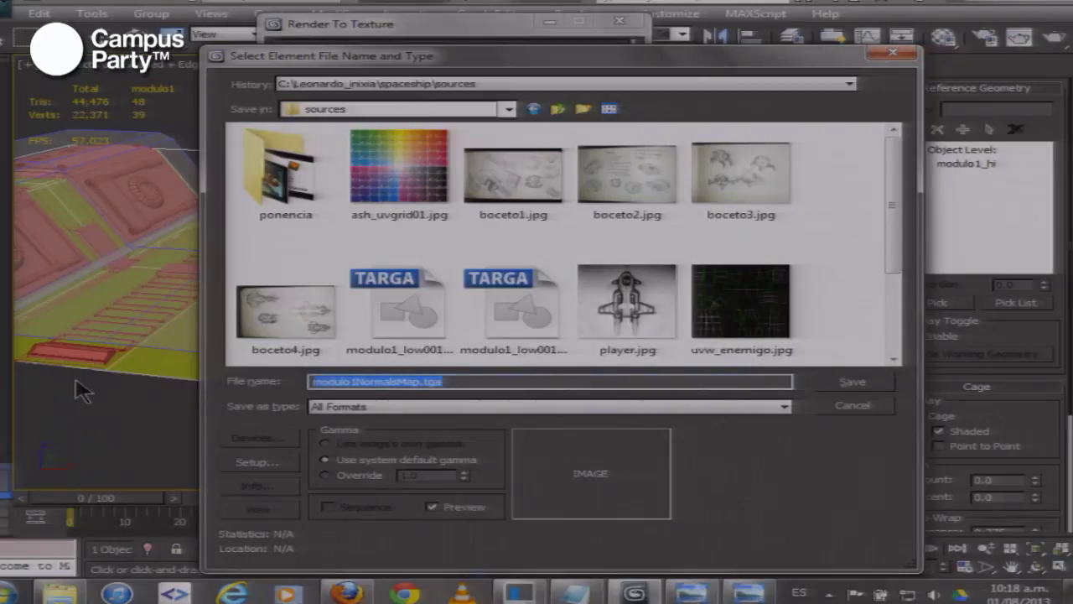
{"action": "type", "text": "normals02"}
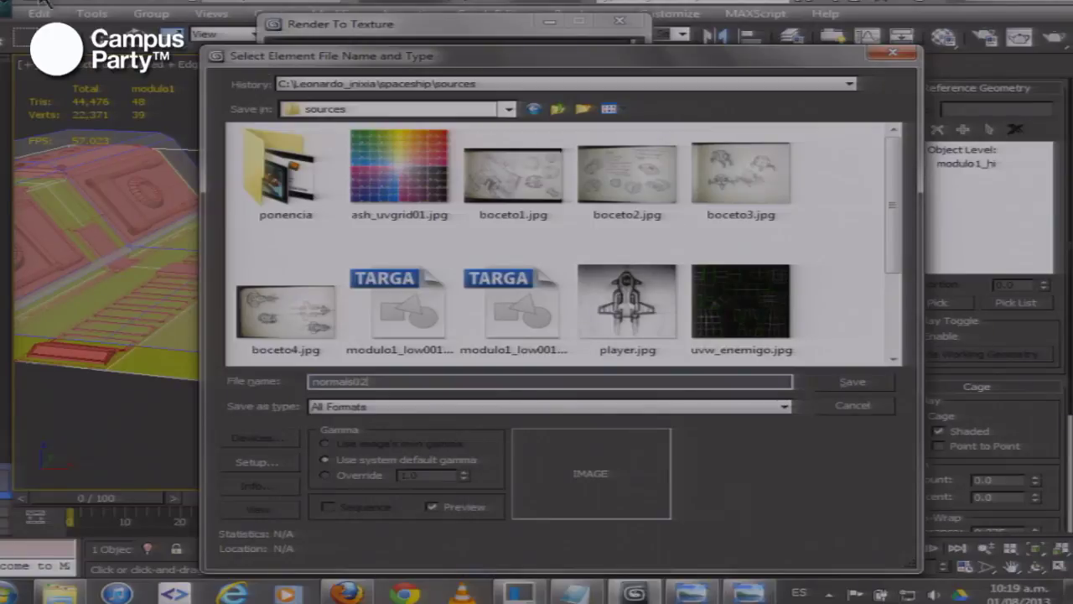
{"action": "left_click", "coordinate": [369, 406]}
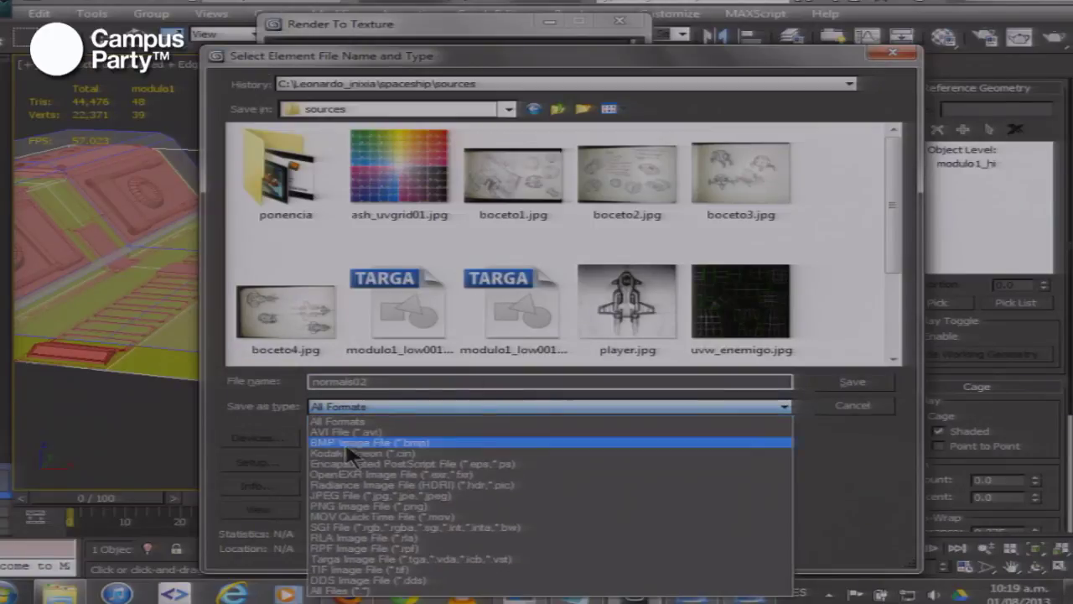
{"action": "left_click", "coordinate": [354, 495]}
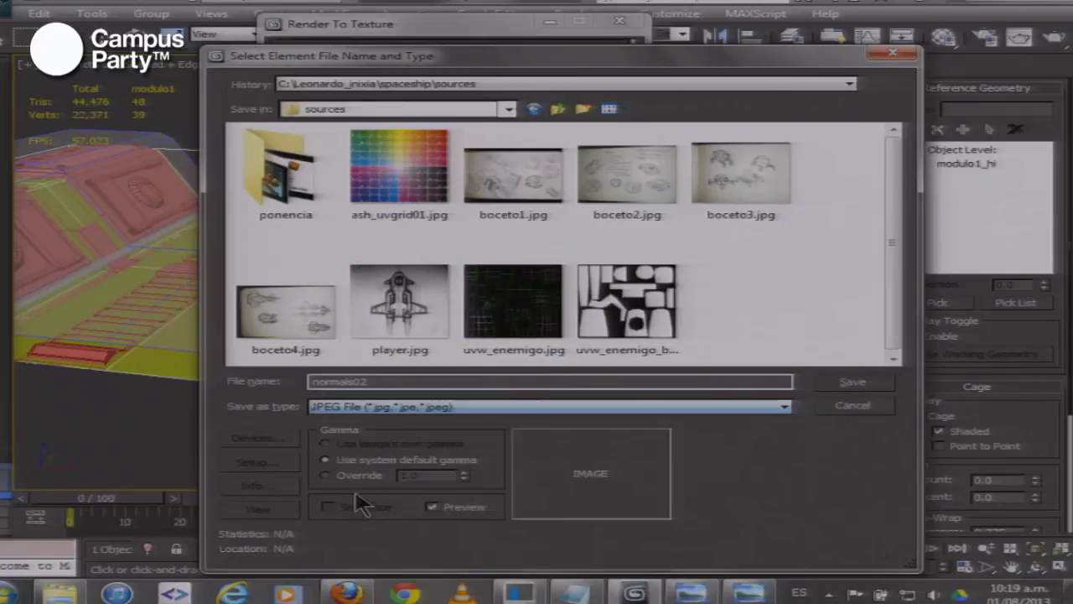
{"action": "left_click", "coordinate": [849, 382]}
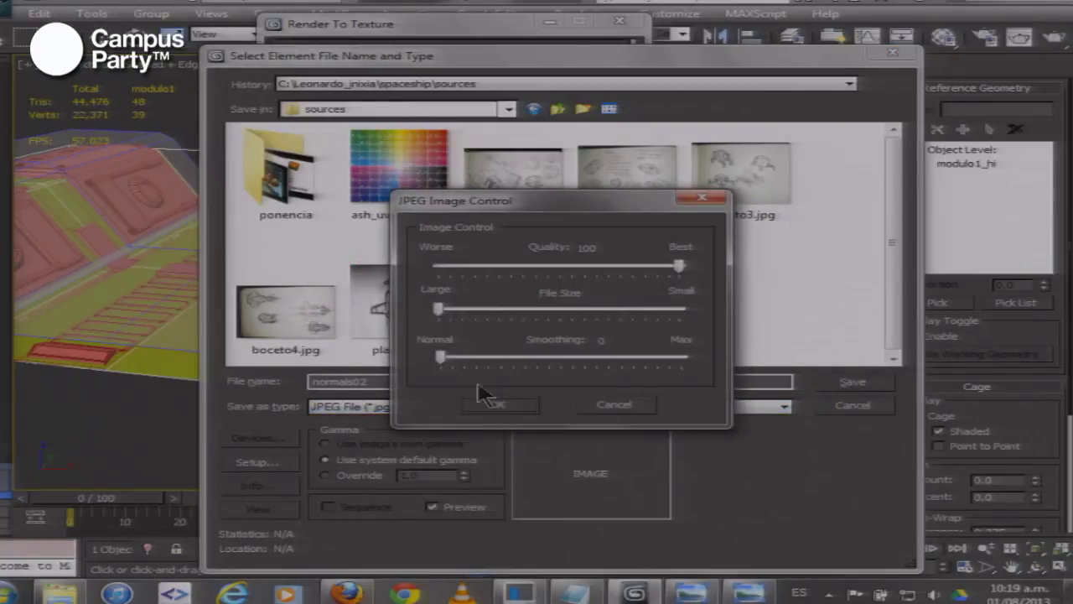
{"action": "left_click", "coordinate": [488, 405]}
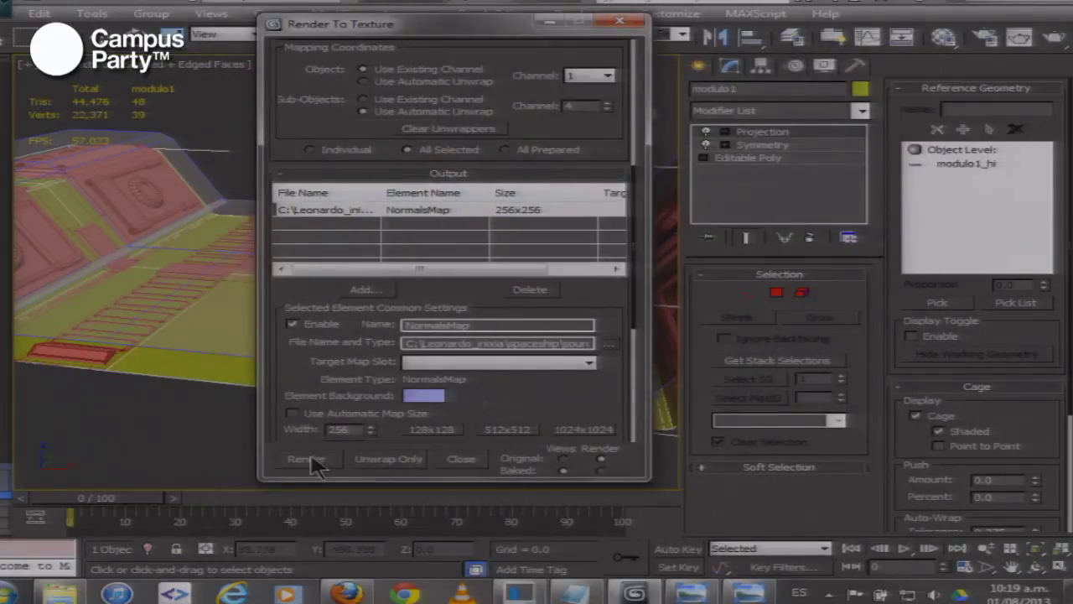
Bake the normal map of modulo1 to the normals02 file, continuing without a target map slot
{"action": "left_click", "coordinate": [312, 461]}
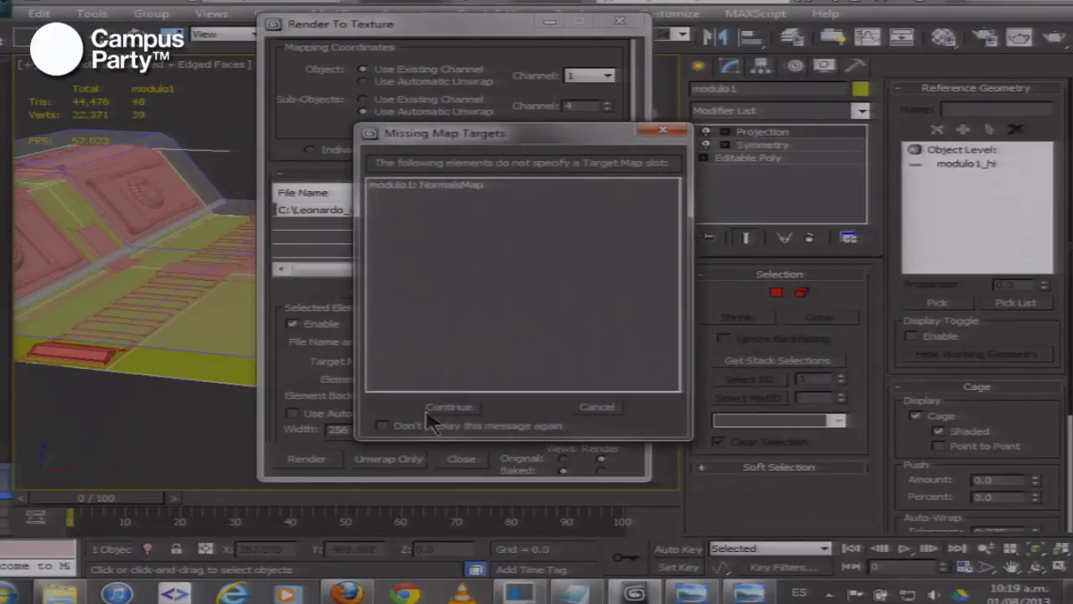
{"action": "left_click", "coordinate": [448, 407]}
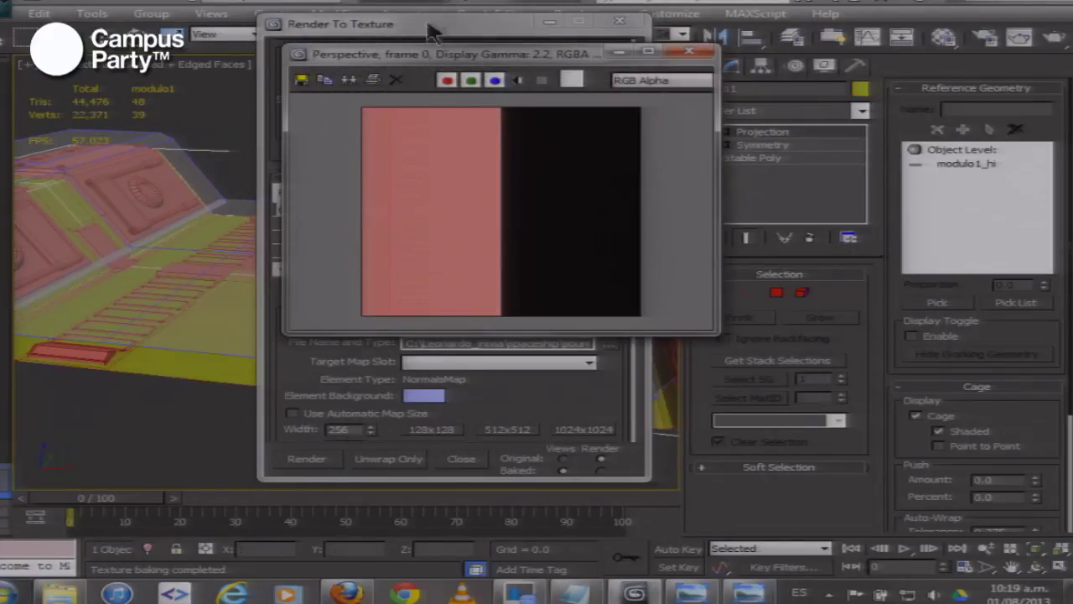
{"action": "left_click_drag", "start_coordinate": [424, 67], "coordinate": [400, 108]}
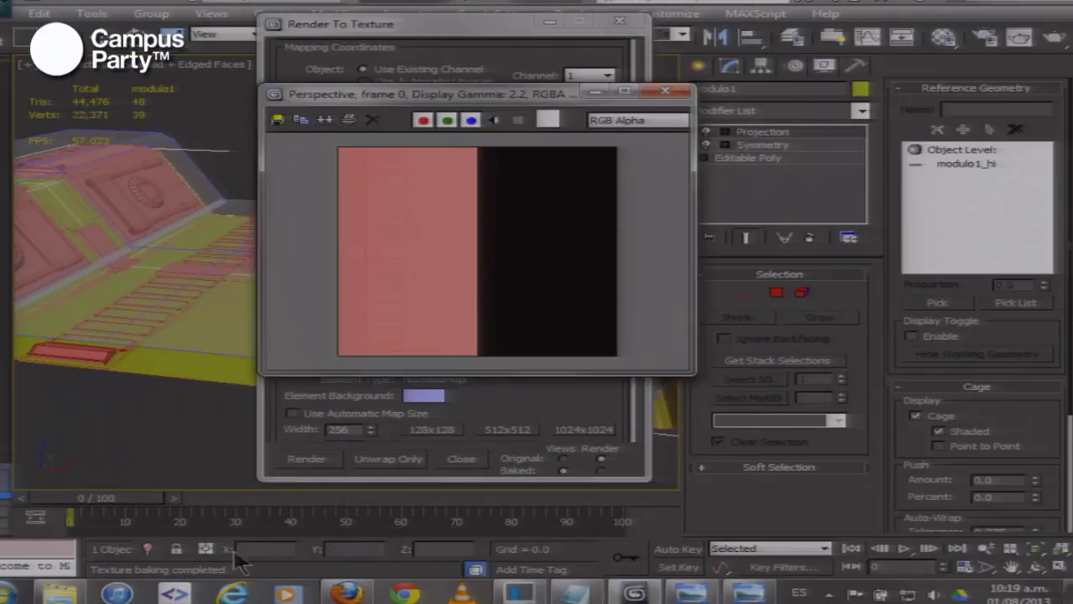
Switch to the file explorer and open normals02.jpg from the spaceship project's sources folder
{"action": "left_click", "coordinate": [61, 594]}
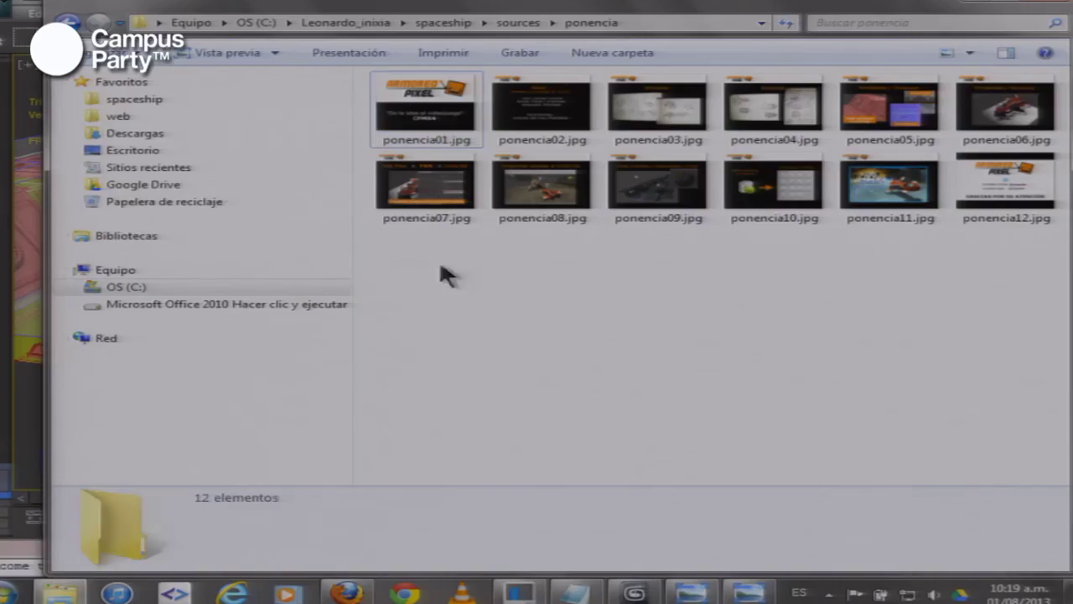
{"action": "left_click", "coordinate": [134, 99]}
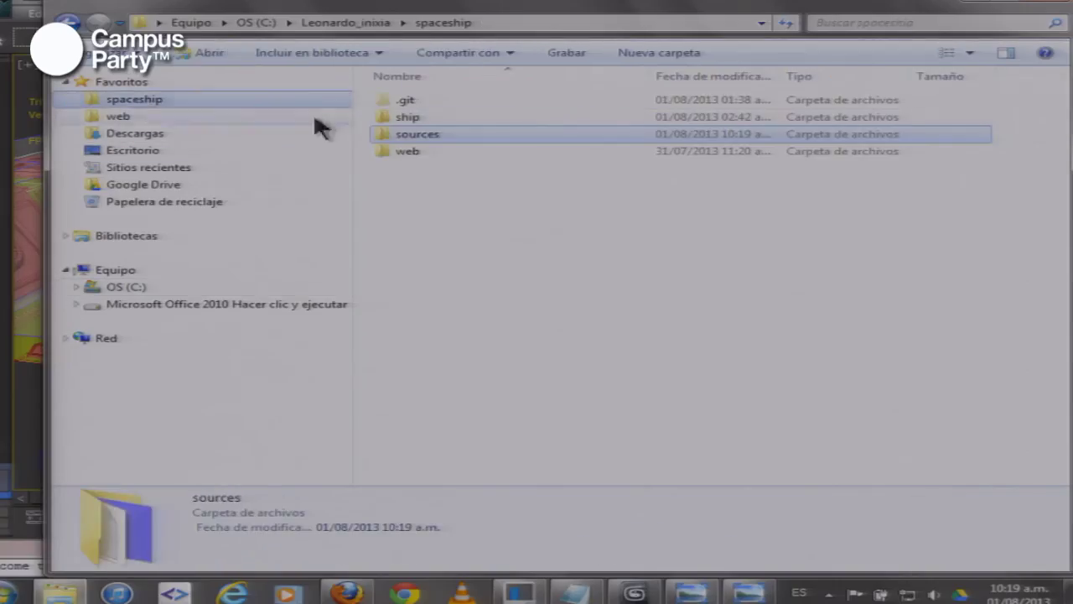
{"action": "double_click", "coordinate": [462, 135]}
{"action": "scroll", "coordinate": [1040, 289], "scroll_direction": "down", "scroll_amount": 2}
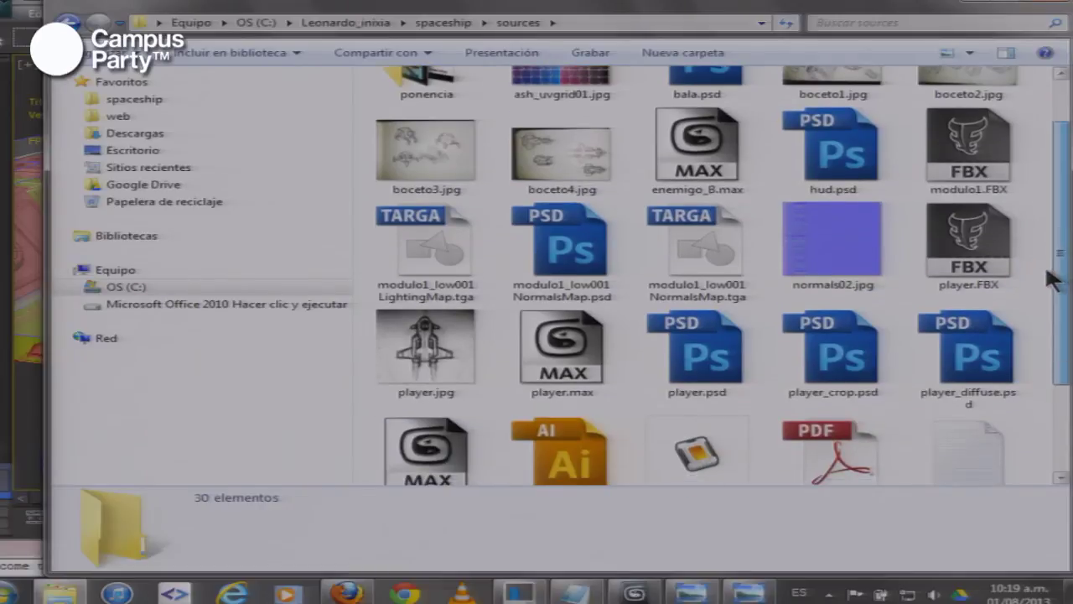
{"action": "left_click", "coordinate": [795, 208]}
{"action": "double_click", "coordinate": [789, 198]}
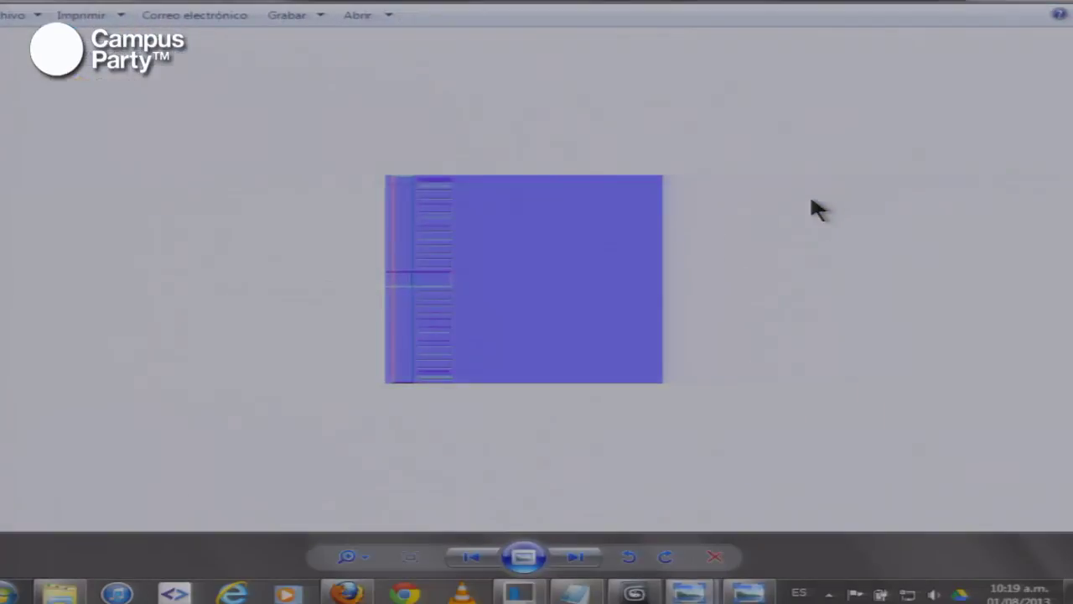
Examine the baked normal map's panel lines and grille detail up close
{"action": "scroll", "coordinate": [503, 261], "scroll_direction": "up", "scroll_amount": 3}
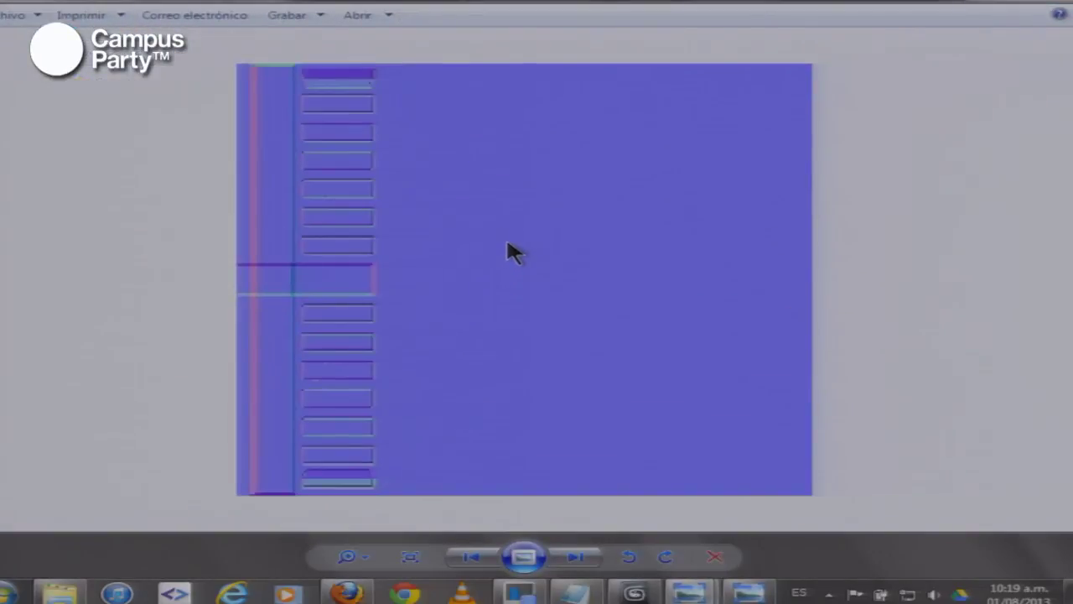
{"action": "scroll", "coordinate": [500, 271], "scroll_direction": "up", "scroll_amount": 1}
{"action": "left_click_drag", "start_coordinate": [472, 271], "coordinate": [426, 190]}
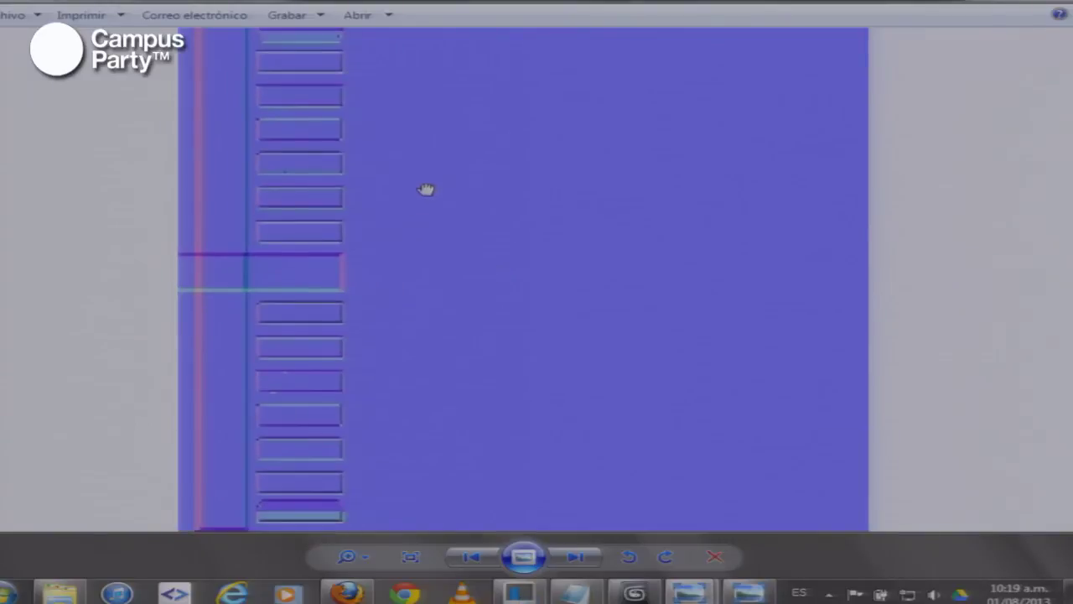
{"action": "double_click", "coordinate": [396, 7]}
{"action": "left_click_drag", "start_coordinate": [380, 242], "coordinate": [593, 179]}
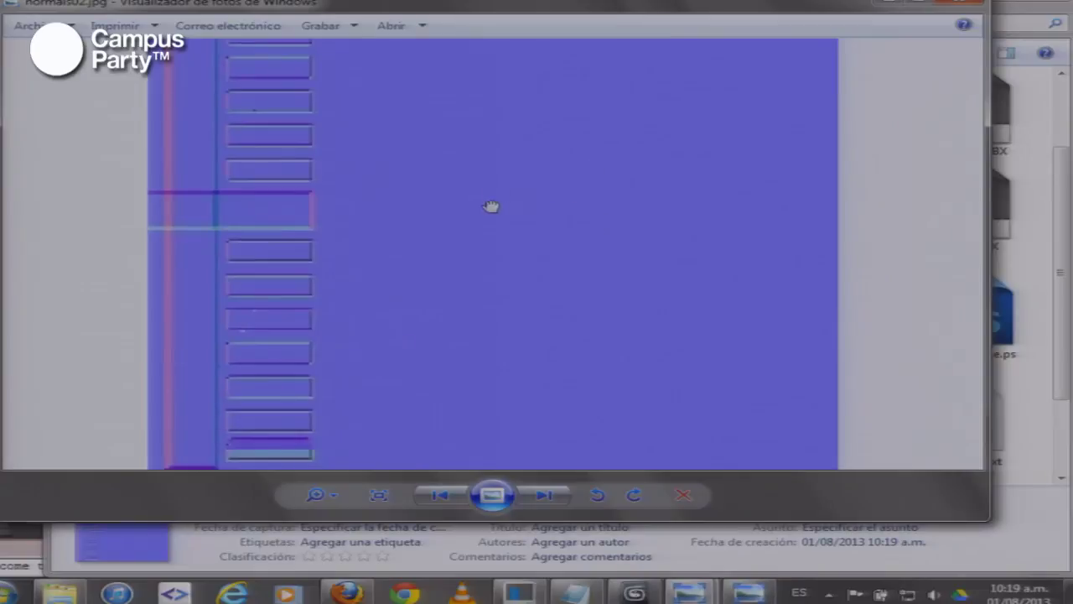
{"action": "left_click_drag", "start_coordinate": [450, 195], "coordinate": [453, 317]}
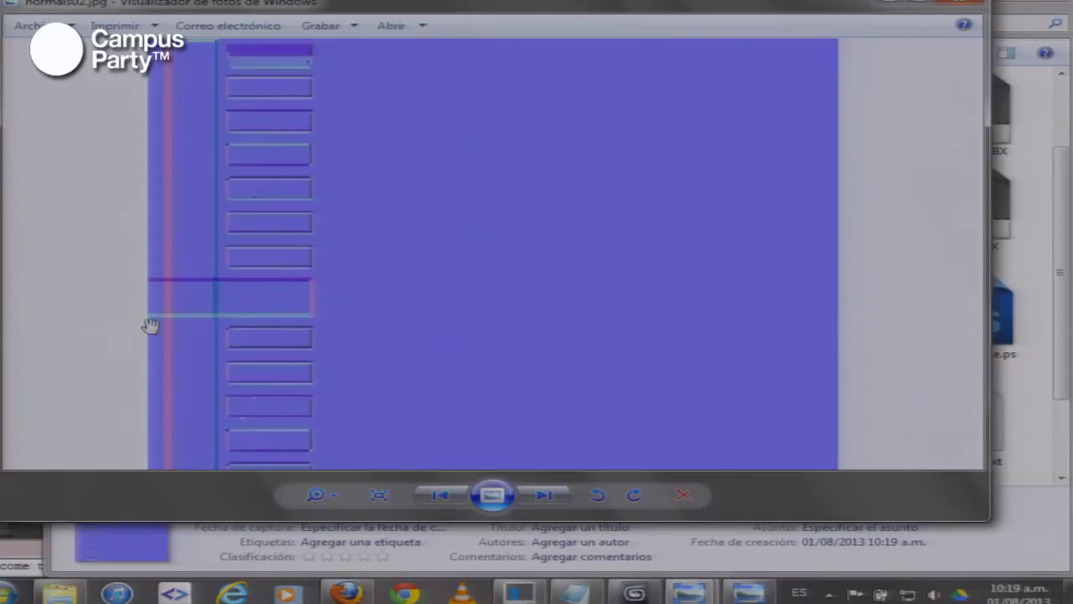
{"action": "scroll", "coordinate": [149, 325], "scroll_direction": "up", "scroll_amount": 2}
{"action": "left_click_drag", "start_coordinate": [154, 321], "coordinate": [625, 360]}
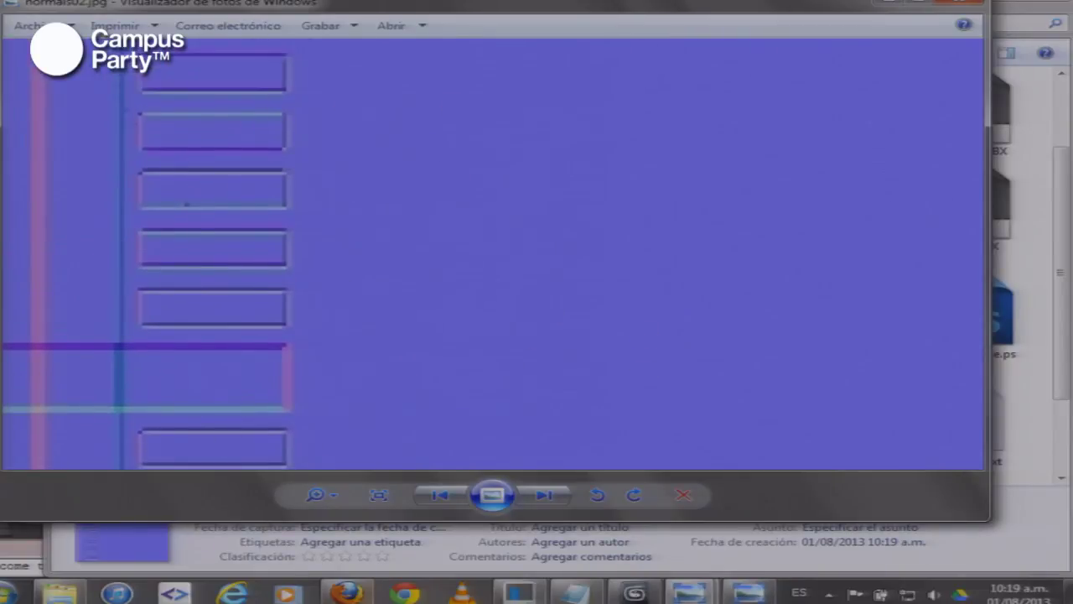
Return to 3ds Max and close the rendered frame and the Render To Texture dialog
{"action": "left_click", "coordinate": [648, 591]}
{"action": "left_click", "coordinate": [681, 95]}
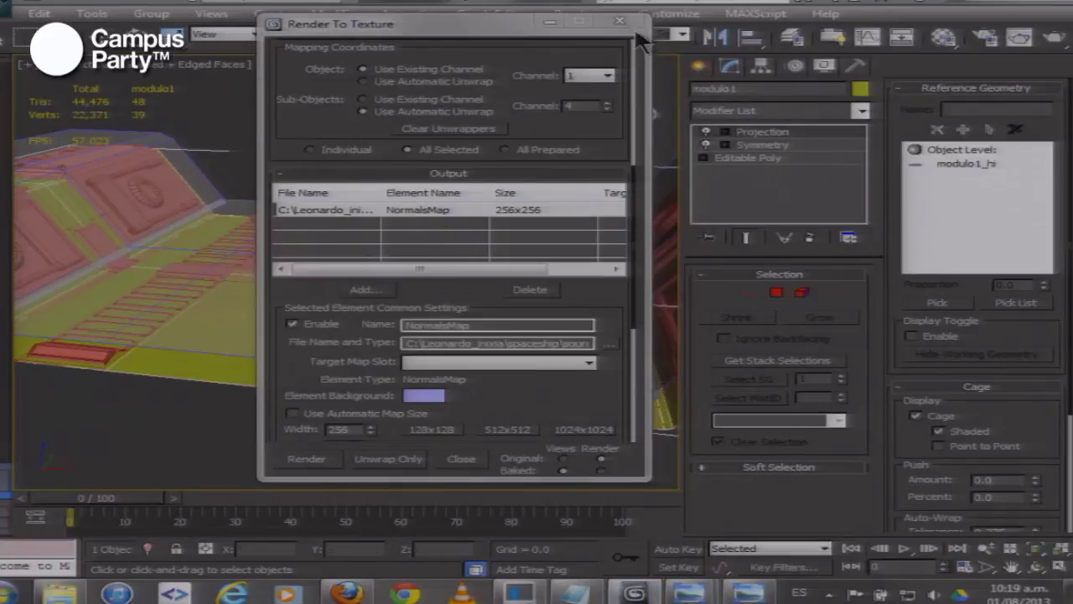
{"action": "left_click", "coordinate": [620, 21]}
{"action": "left_click_drag", "start_coordinate": [126, 245], "coordinate": [266, 338]}
{"action": "left_click_drag", "start_coordinate": [398, 276], "coordinate": [379, 291]}
{"action": "scroll", "coordinate": [278, 271], "scroll_direction": "up", "scroll_amount": 2}
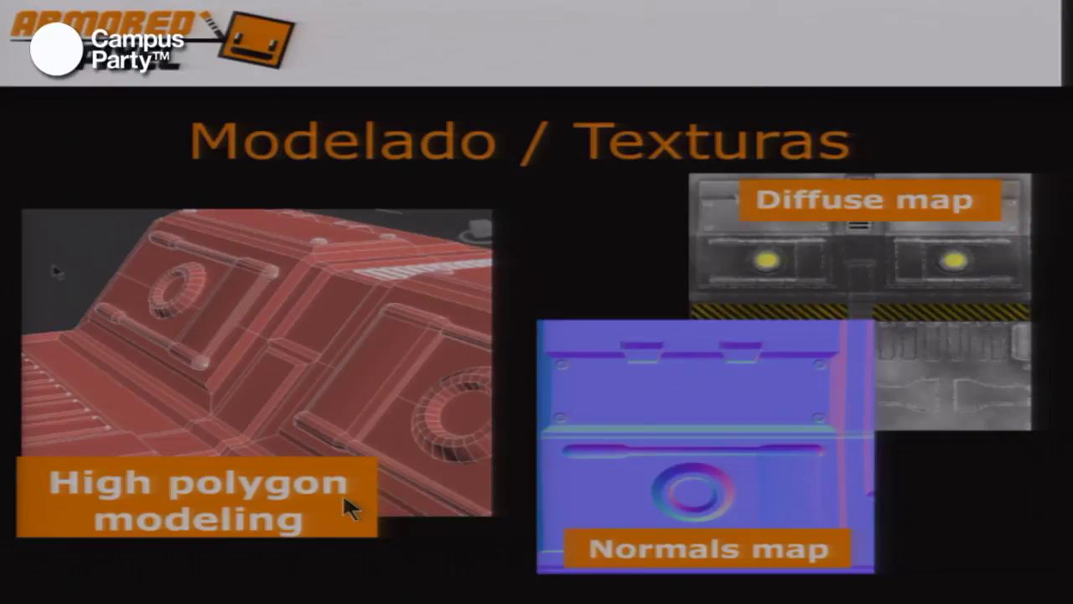
Switch to the file explorer and browse the spaceship project to the ship\Assets\Textures folder
{"action": "key", "text": "super+d"}
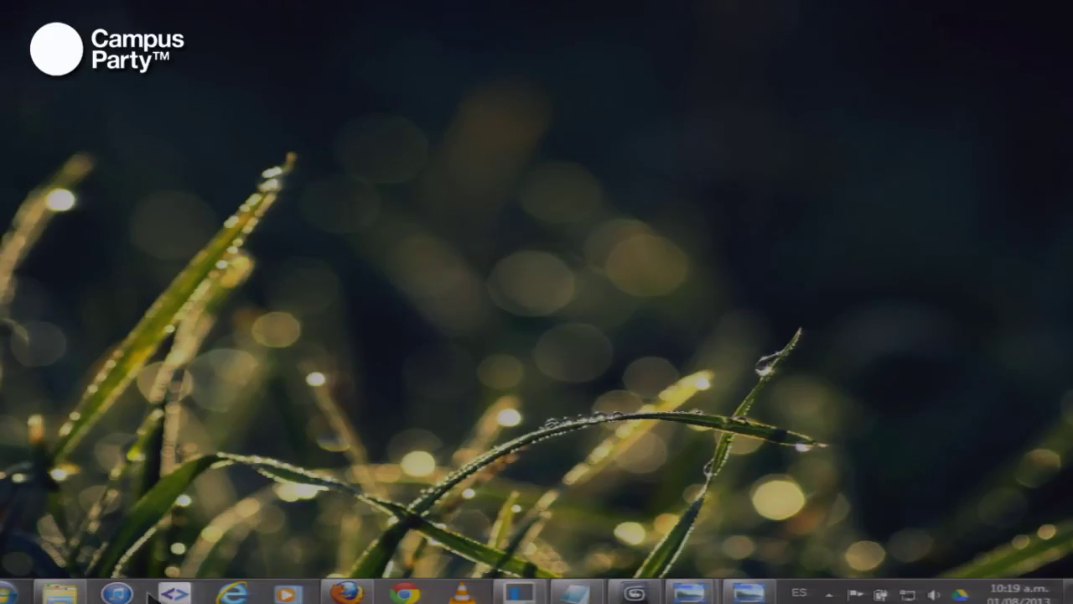
{"action": "left_click", "coordinate": [62, 593]}
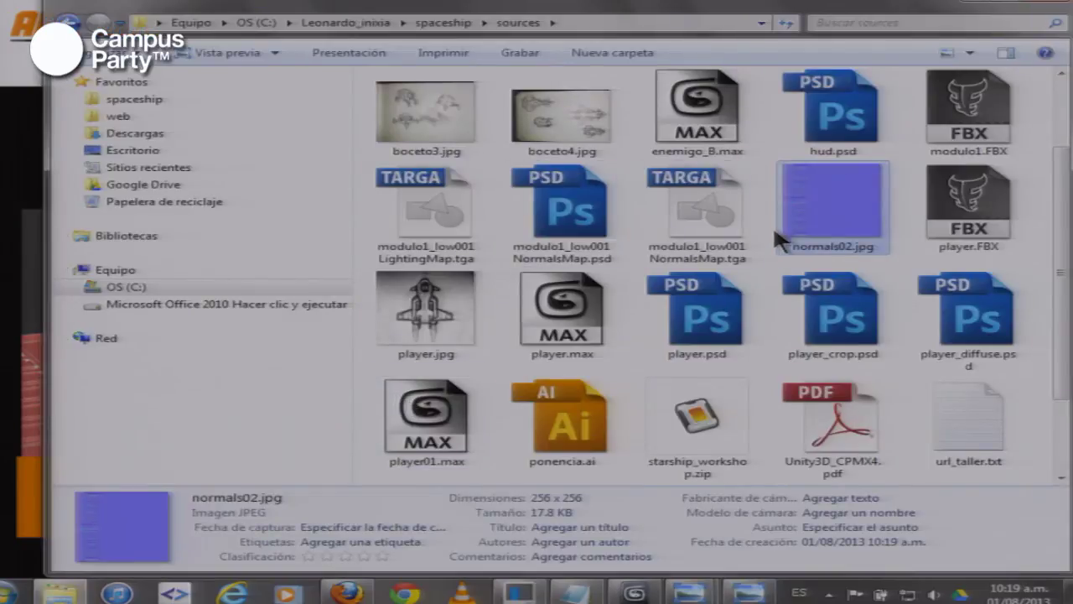
{"action": "left_click", "coordinate": [731, 232]}
{"action": "scroll", "coordinate": [693, 240], "scroll_direction": "up", "scroll_amount": 1}
{"action": "left_click", "coordinate": [436, 134]}
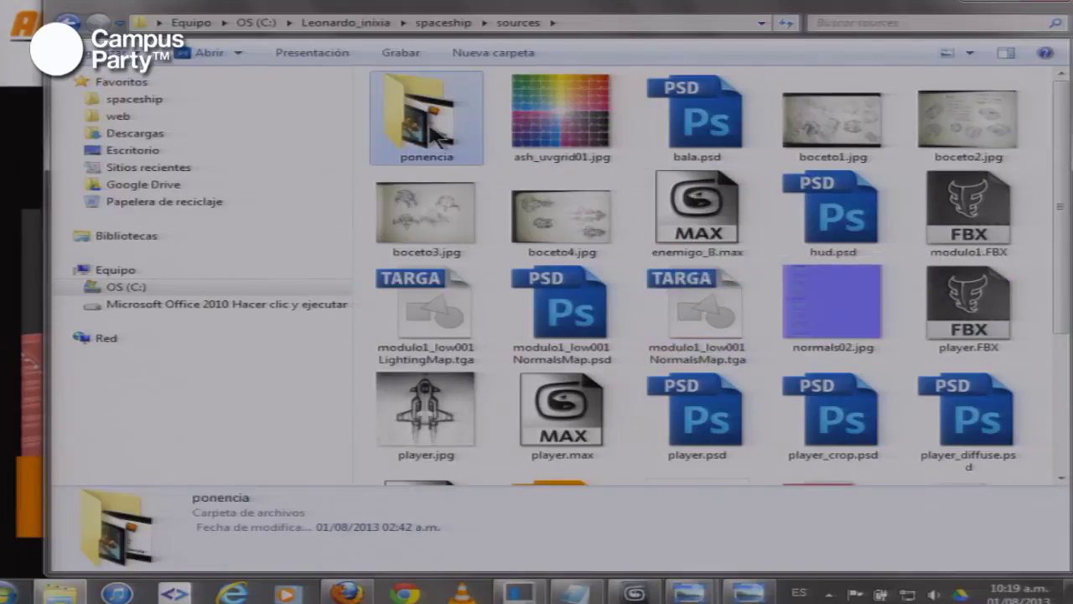
{"action": "key", "text": "BackSpace"}
{"action": "double_click", "coordinate": [413, 116]}
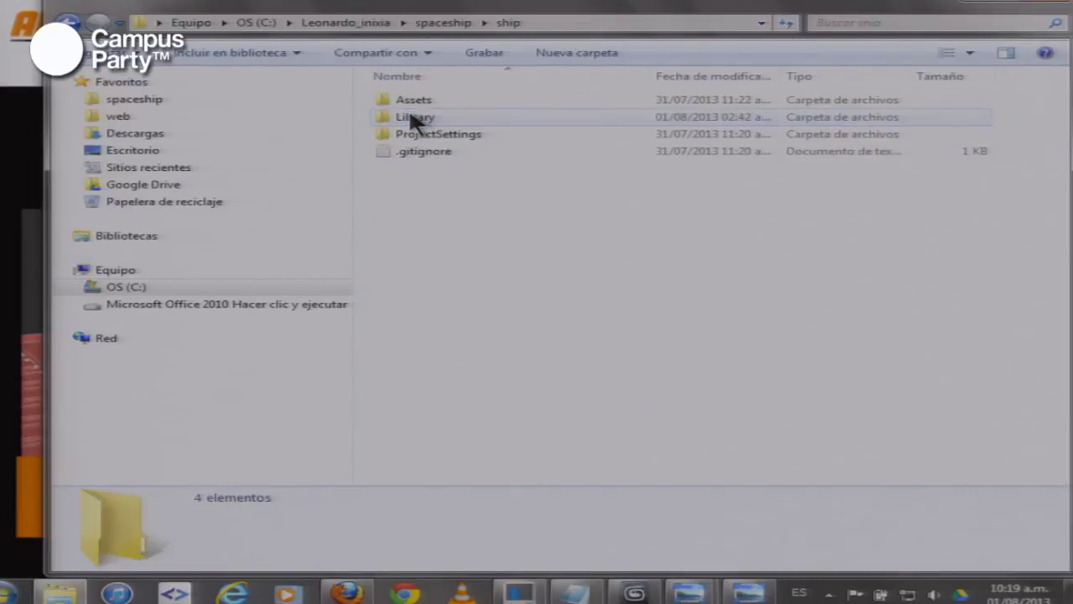
{"action": "double_click", "coordinate": [413, 102]}
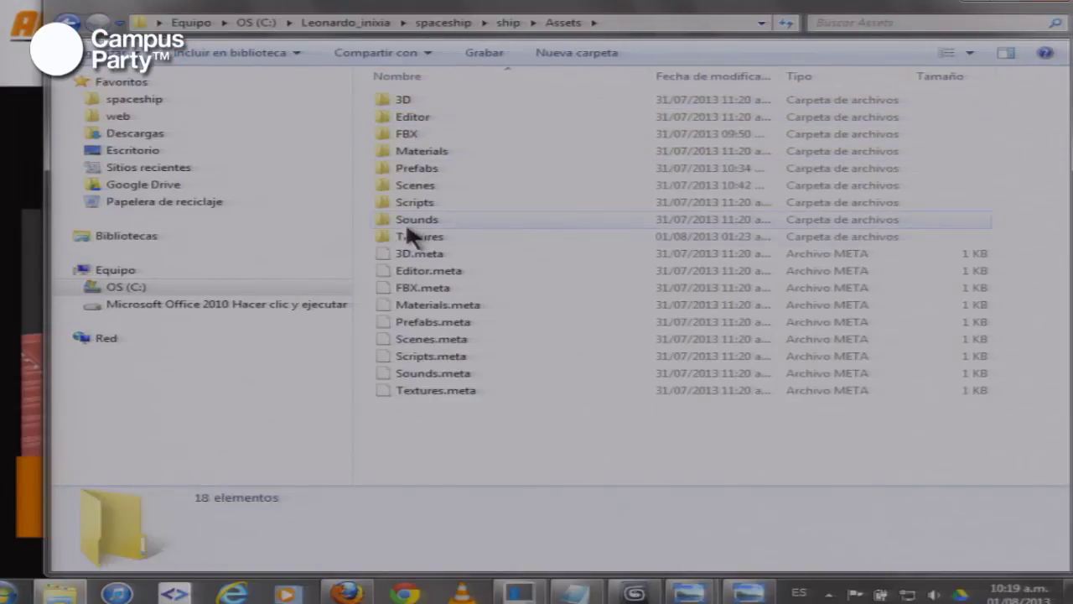
{"action": "double_click", "coordinate": [411, 233]}
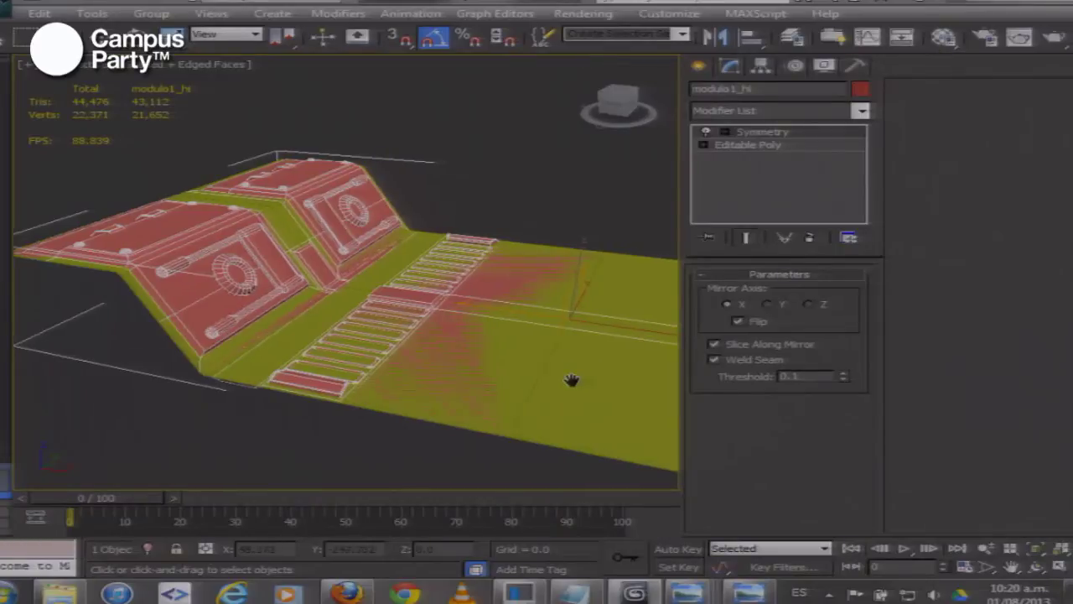
Back in 3ds Max, hide the modulo1_hi layer and select the low-poly modulo1 object
{"action": "left_click_drag", "start_coordinate": [570, 380], "coordinate": [556, 372]}
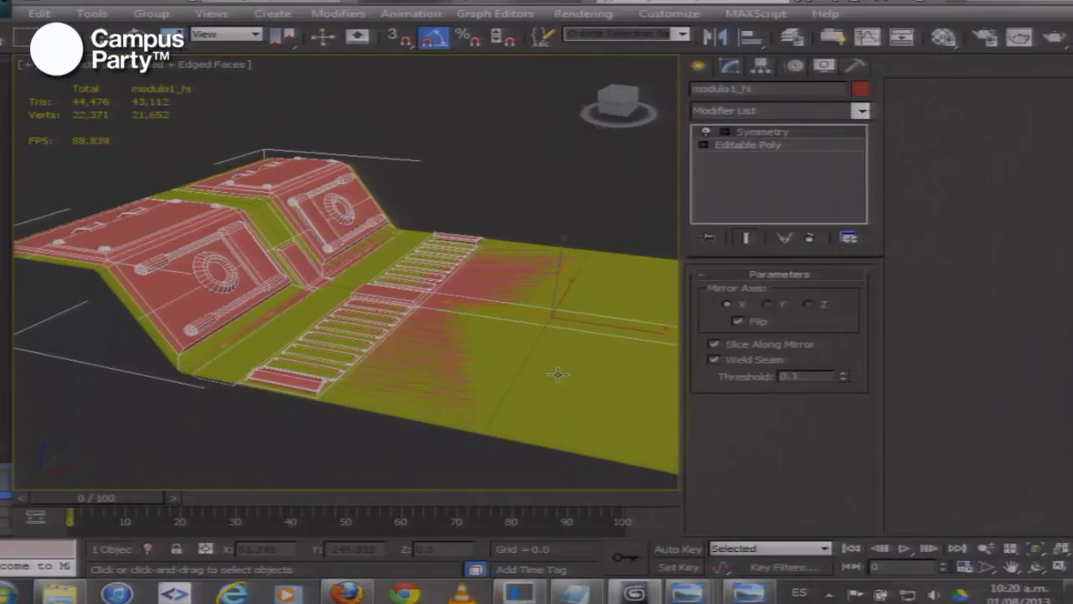
{"action": "left_click", "coordinate": [791, 37]}
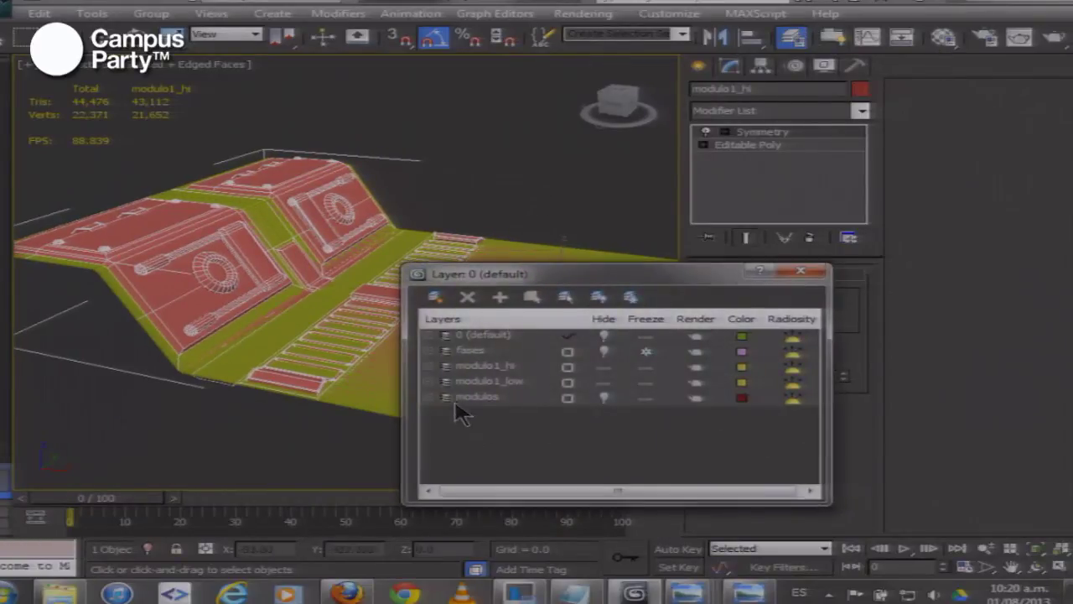
{"action": "left_click", "coordinate": [604, 366]}
{"action": "left_click_drag", "start_coordinate": [606, 285], "coordinate": [619, 256]}
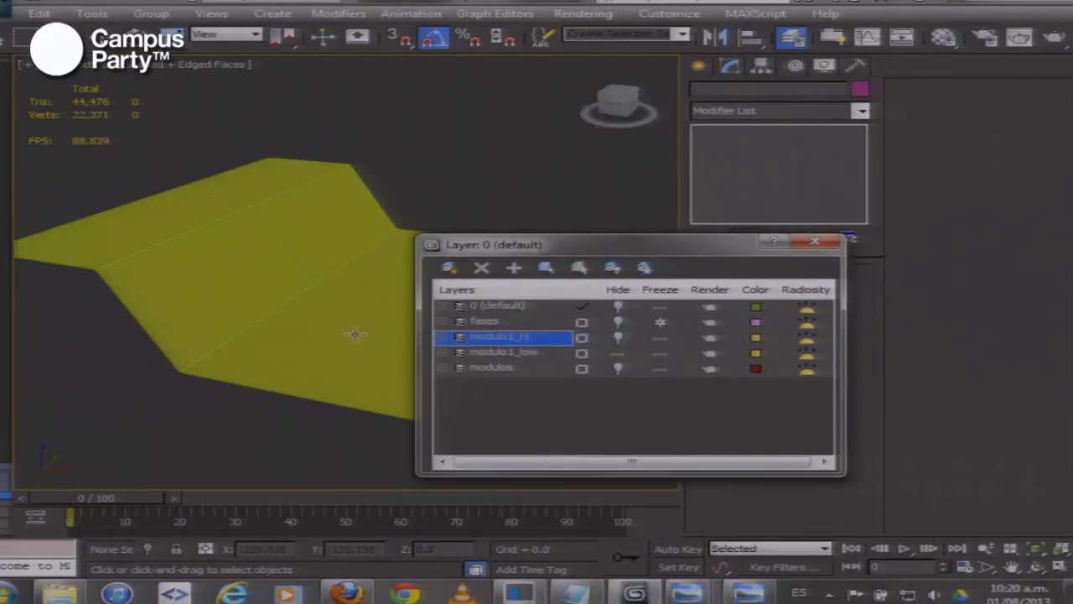
{"action": "left_click", "coordinate": [333, 339]}
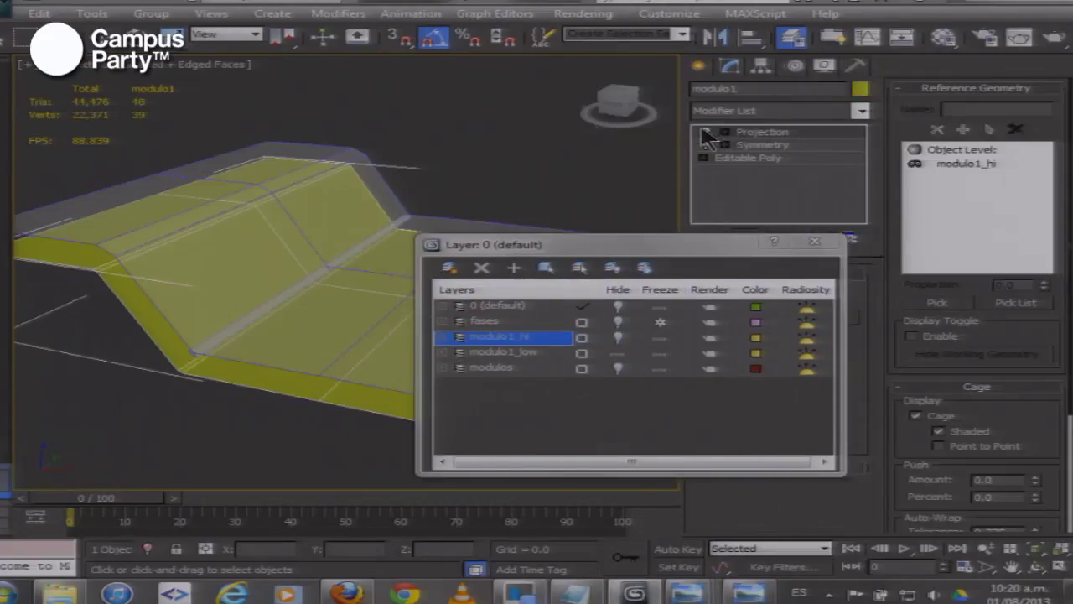
Open the Material Editor, select the unused 03 - Default material and expand its map settings
{"action": "key", "text": "m"}
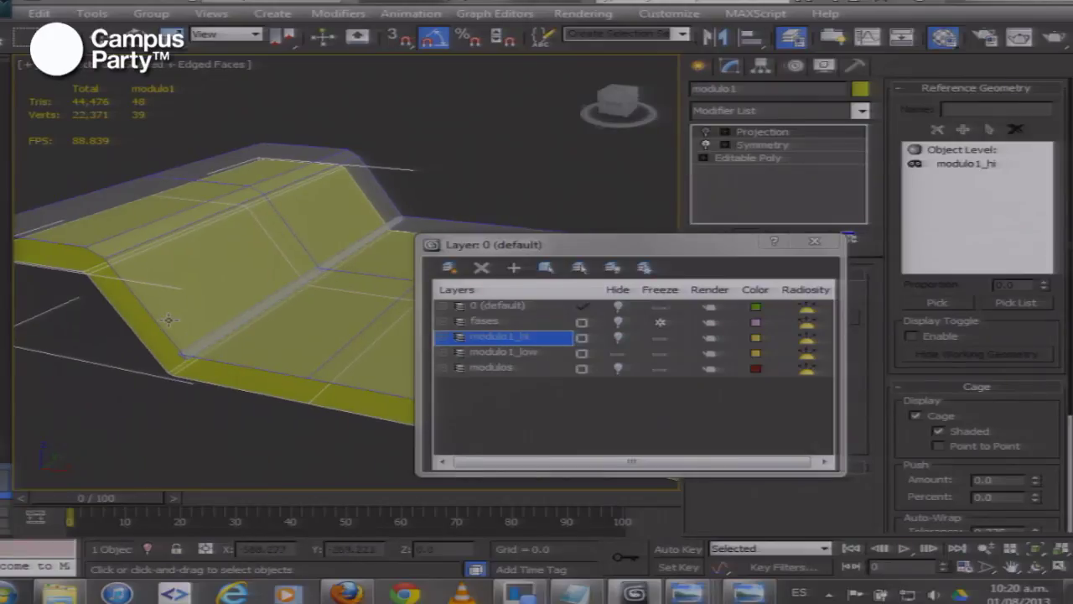
{"action": "left_click_drag", "start_coordinate": [973, 94], "coordinate": [145, 71]}
{"action": "left_click", "coordinate": [269, 139]}
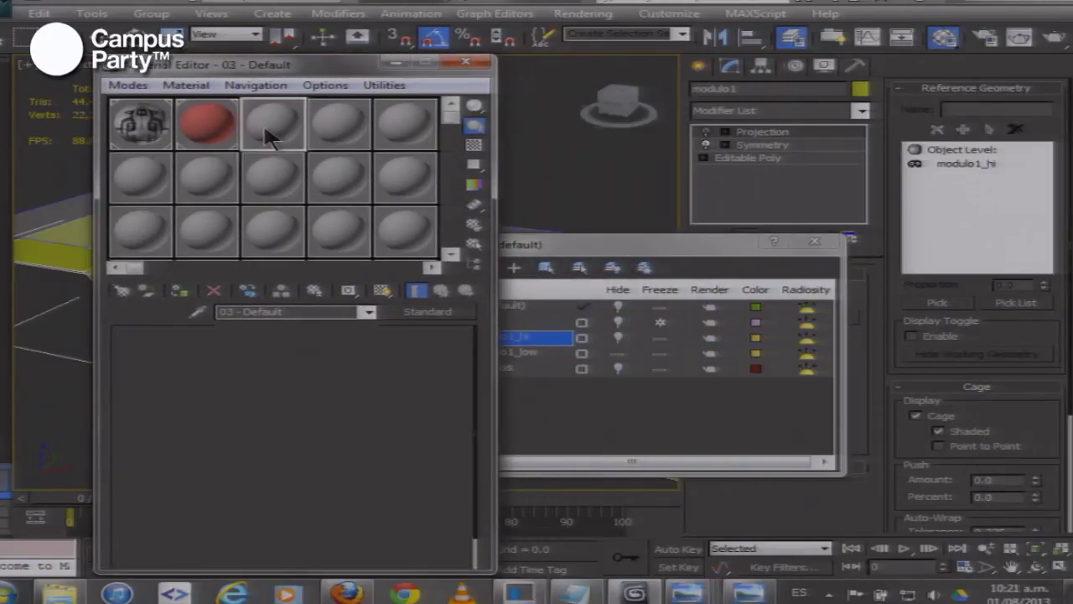
{"action": "double_click", "coordinate": [265, 144]}
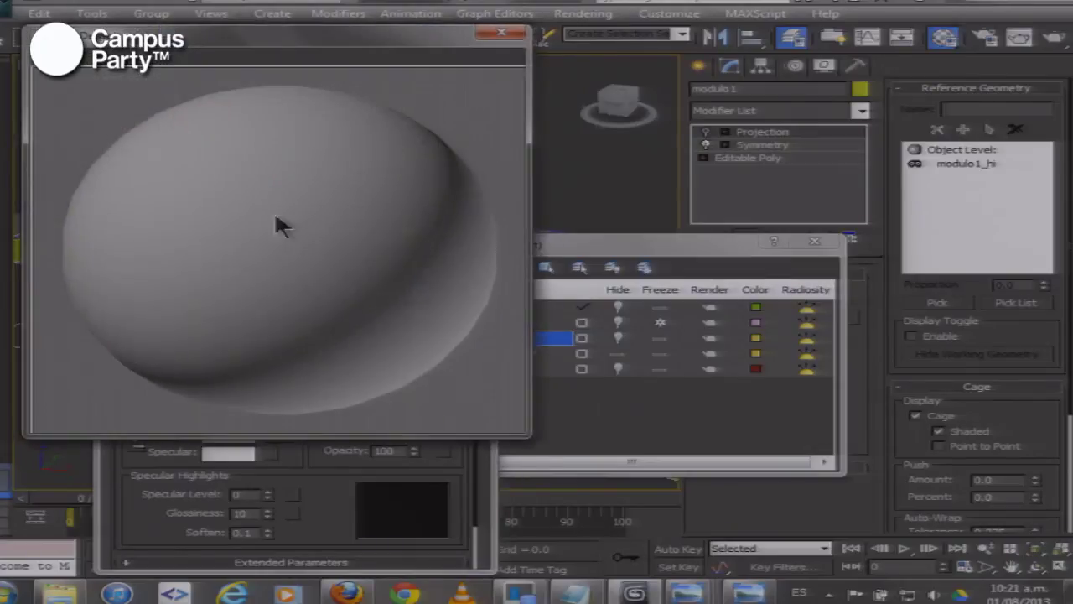
{"action": "left_click", "coordinate": [502, 32]}
{"action": "scroll", "coordinate": [280, 383], "scroll_direction": "down", "scroll_amount": 2}
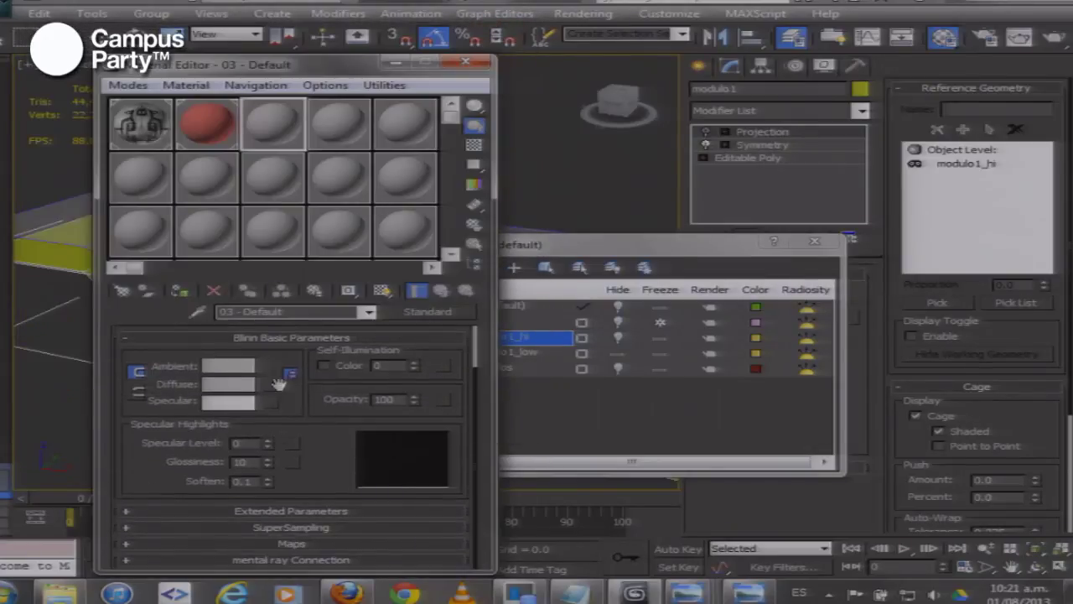
{"action": "left_click", "coordinate": [295, 543]}
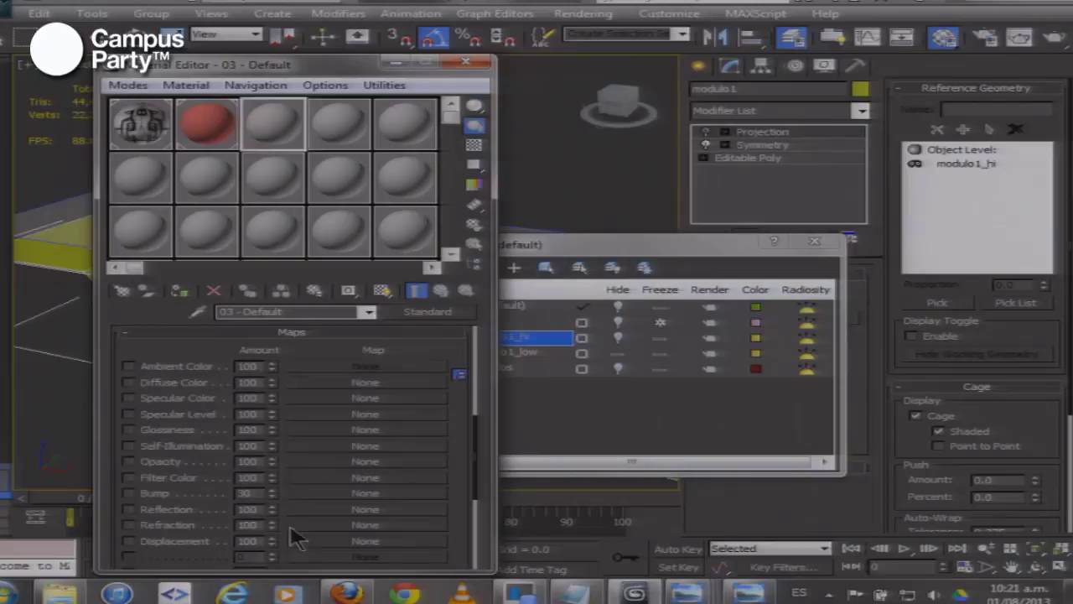
Enable the Diffuse Color map of the 03 - Default material and choose a standard Bitmap for it
{"action": "left_click", "coordinate": [164, 386]}
{"action": "left_click", "coordinate": [321, 383]}
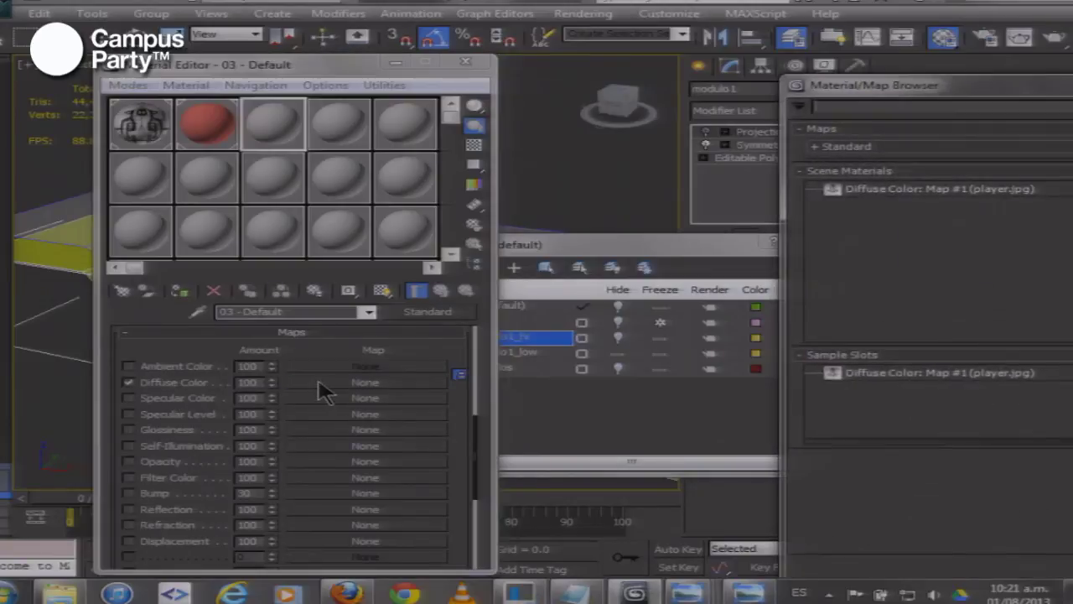
{"action": "left_click_drag", "start_coordinate": [826, 92], "coordinate": [375, 105]}
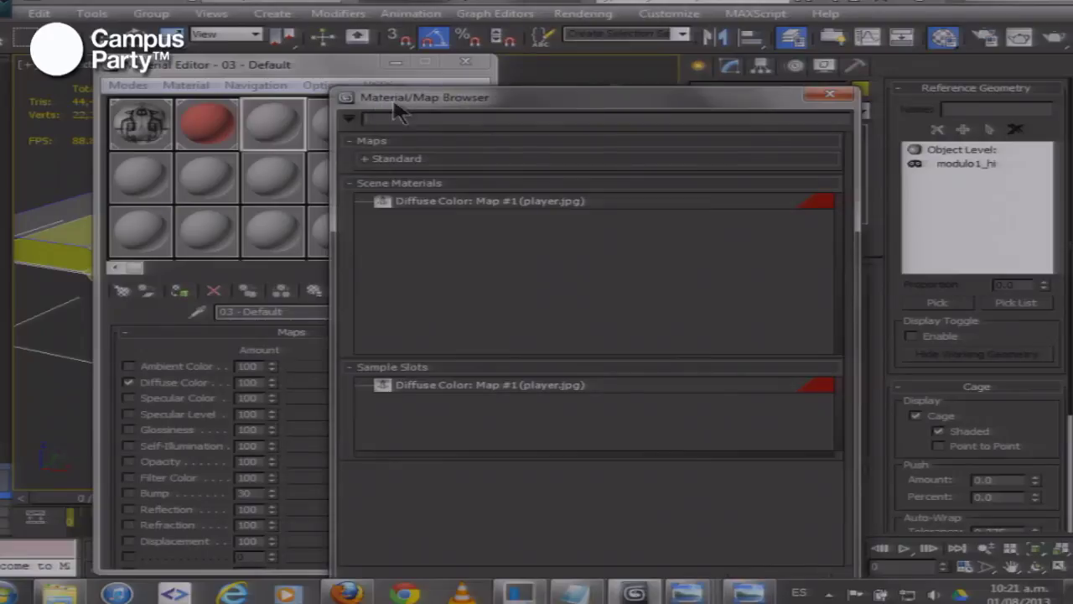
{"action": "left_click_drag", "start_coordinate": [385, 102], "coordinate": [339, 95]}
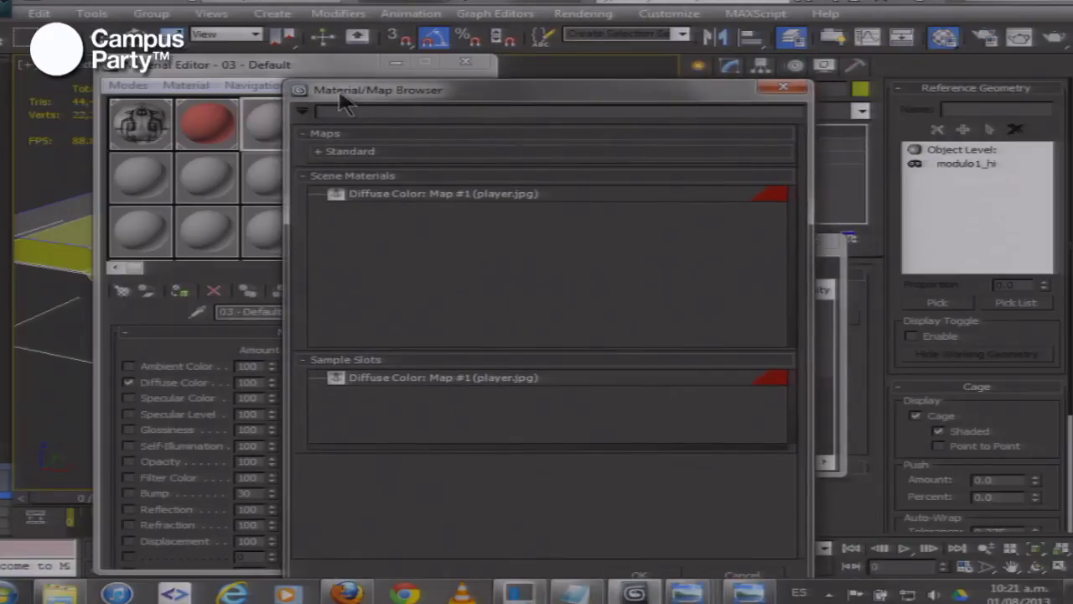
{"action": "left_click", "coordinate": [334, 151]}
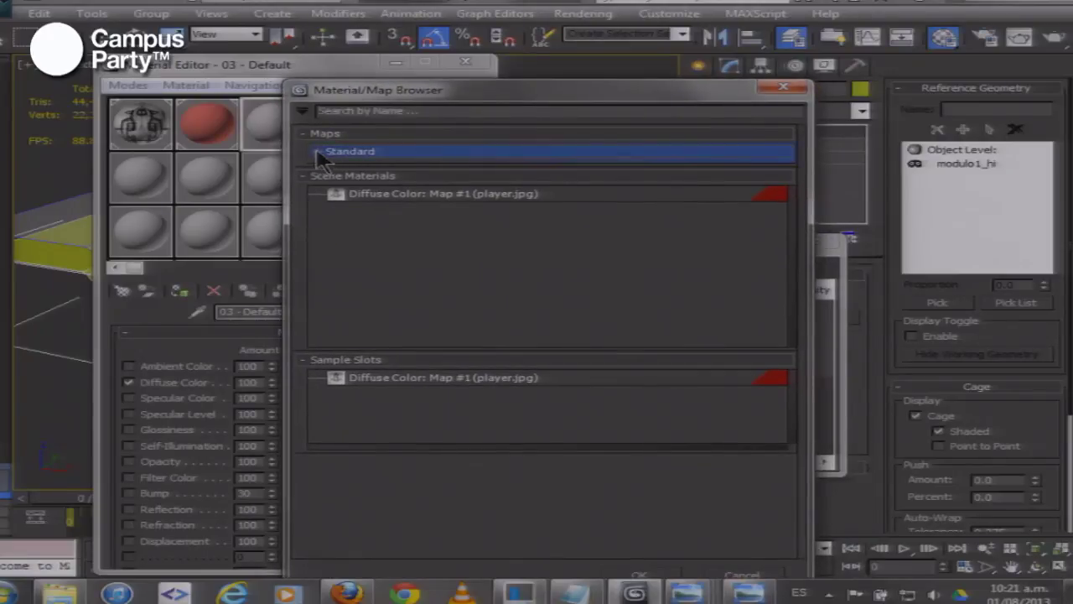
{"action": "double_click", "coordinate": [348, 168]}
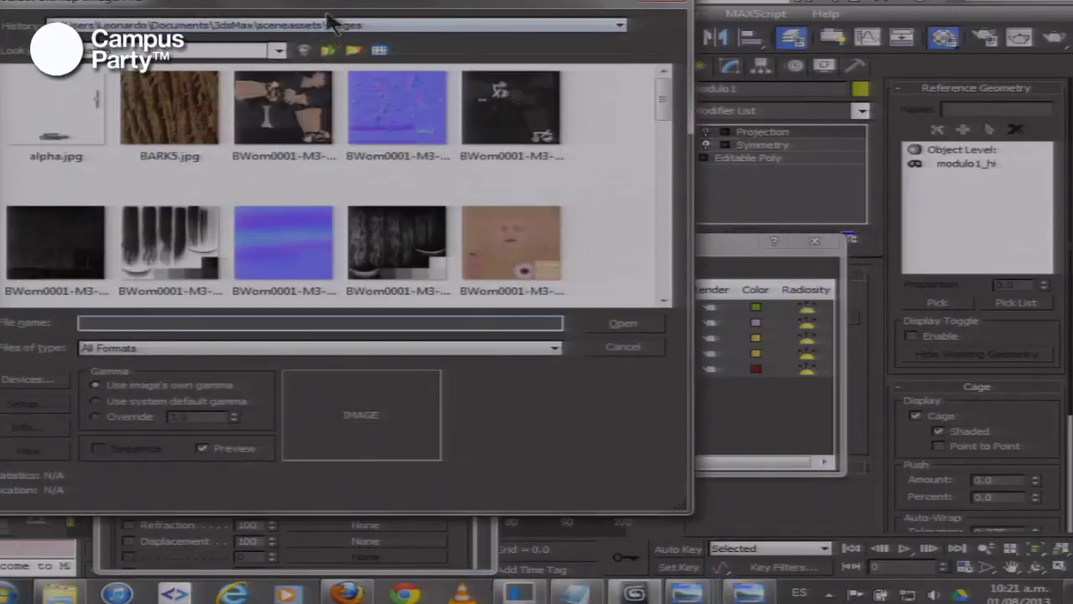
Browse from the recent spaceship folder to ship\Assets\Textures for the diffuse bitmap
{"action": "left_click_drag", "start_coordinate": [328, 17], "coordinate": [395, 53]}
{"action": "left_click", "coordinate": [303, 68]}
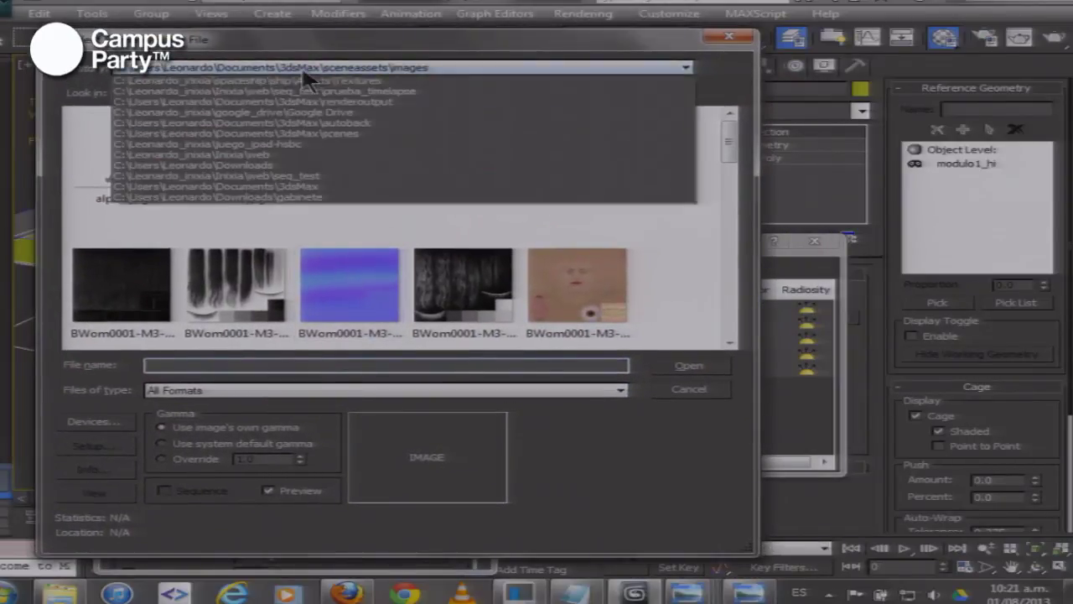
{"action": "left_click", "coordinate": [297, 101]}
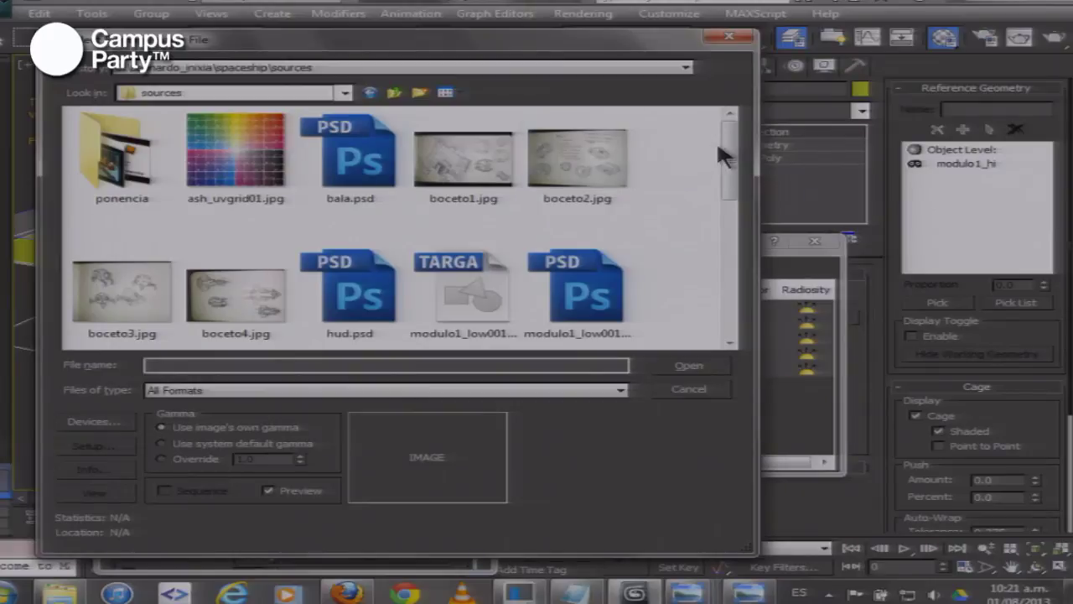
{"action": "left_click", "coordinate": [134, 155]}
{"action": "double_click", "coordinate": [133, 151]}
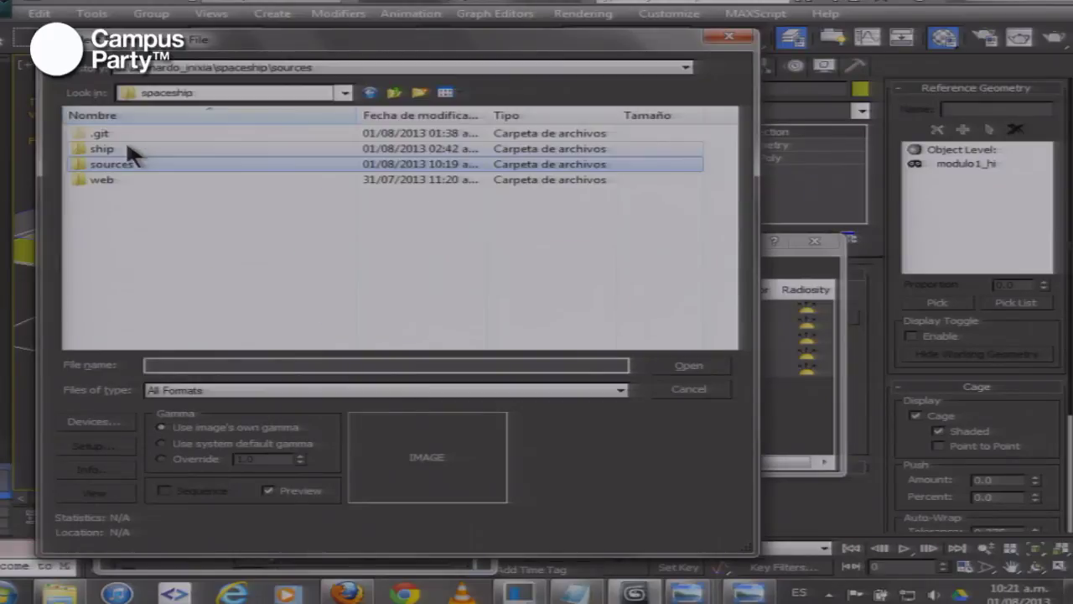
{"action": "double_click", "coordinate": [117, 146]}
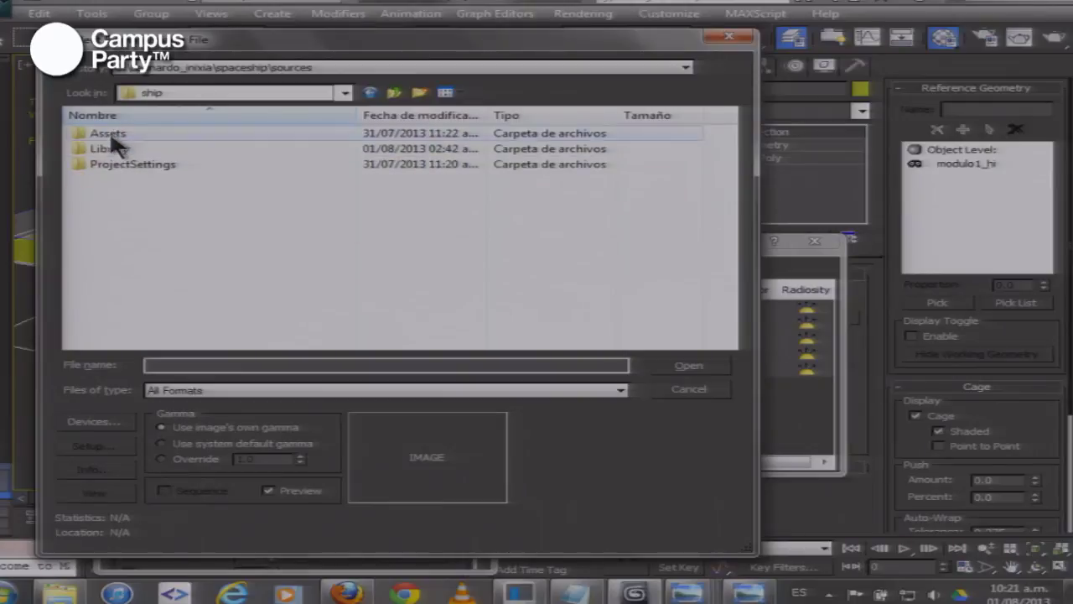
{"action": "double_click", "coordinate": [109, 135]}
{"action": "double_click", "coordinate": [113, 254]}
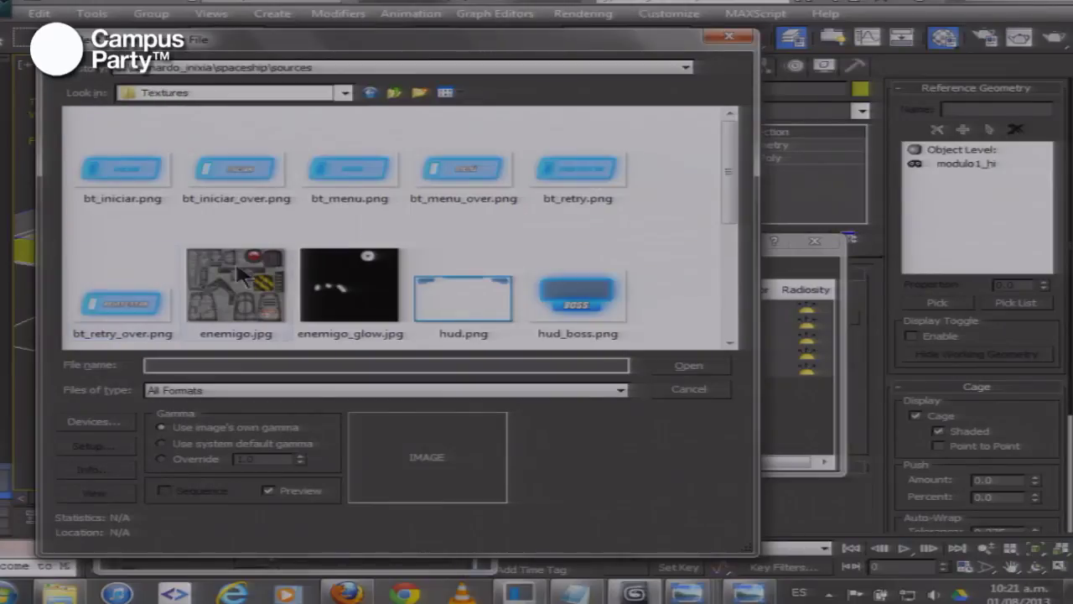
Load modulo1_diffuse_spec.tga as the diffuse bitmap
{"action": "left_click_drag", "start_coordinate": [727, 192], "coordinate": [690, 291]}
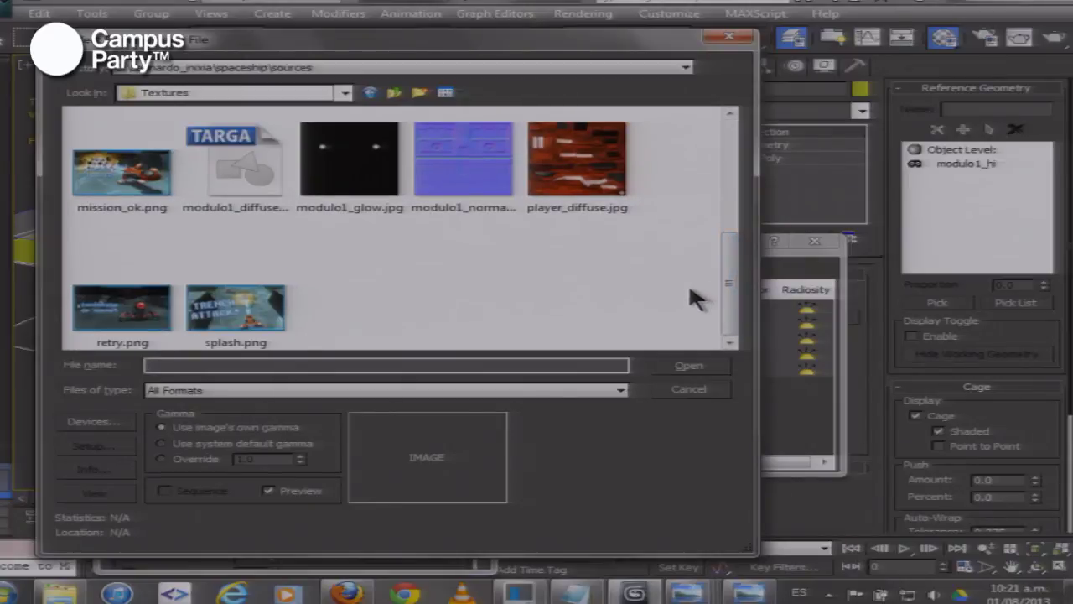
{"action": "scroll", "coordinate": [732, 316], "scroll_direction": "up", "scroll_amount": 1}
{"action": "left_click", "coordinate": [241, 183]}
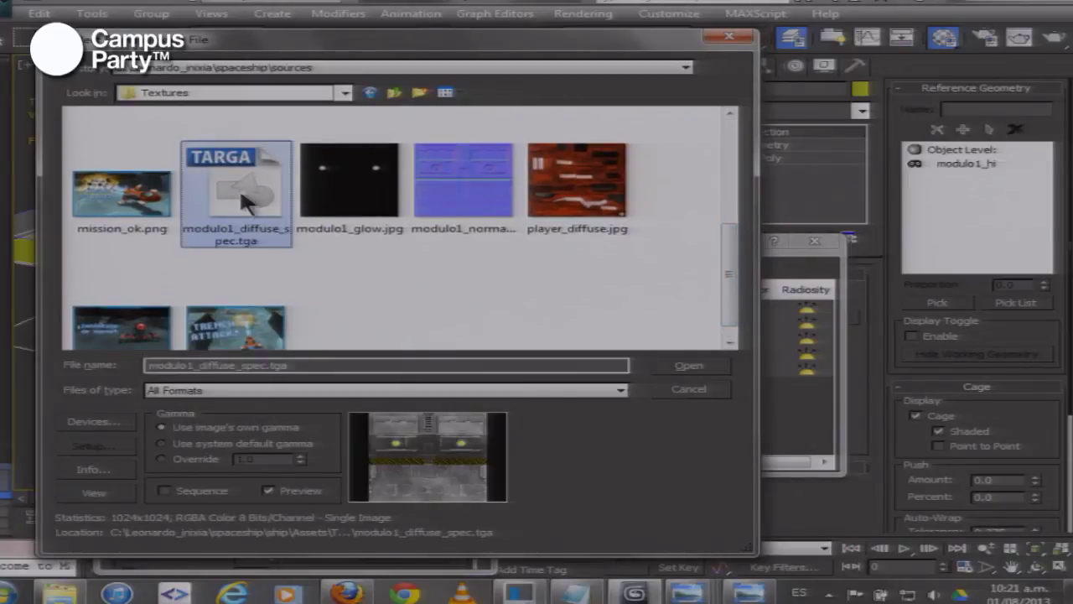
{"action": "key", "text": "Return"}
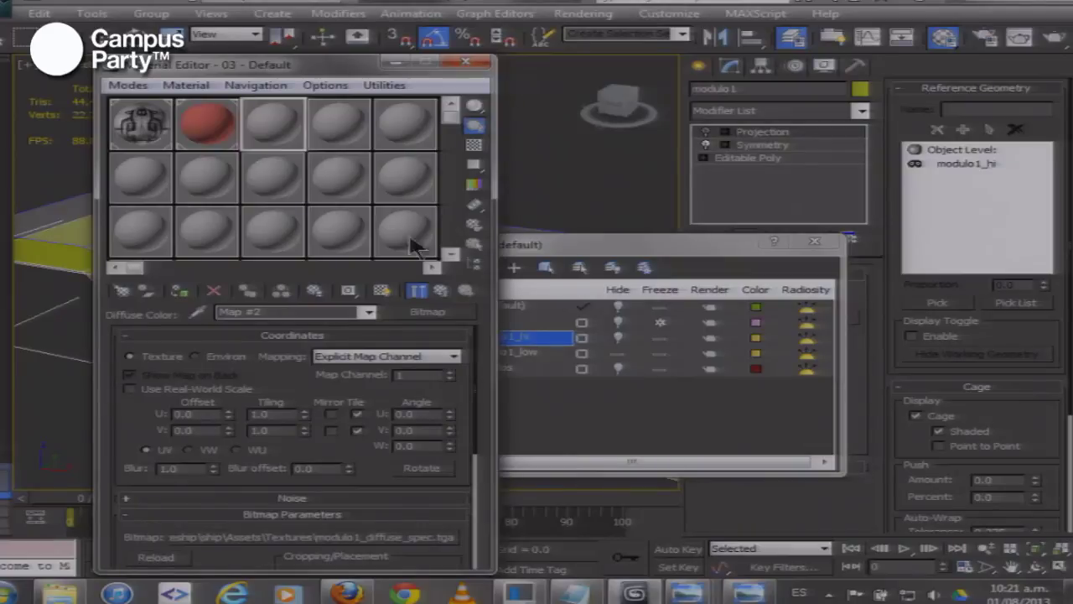
Assign the material to the selected modulo1 object and return to the parent material's map settings
{"action": "left_click_drag", "start_coordinate": [257, 54], "coordinate": [321, 53]}
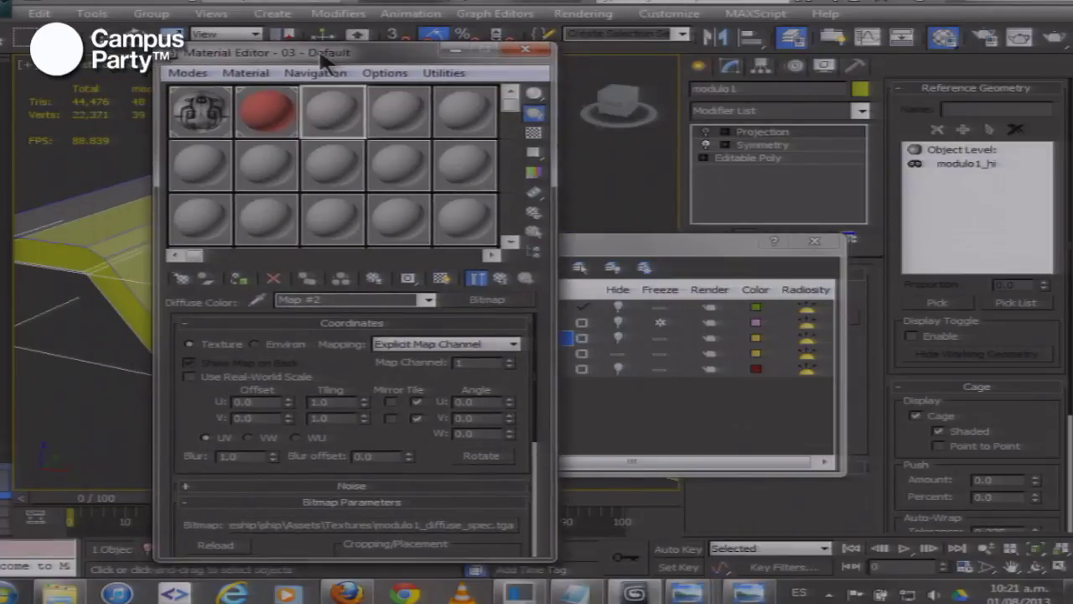
{"action": "left_click", "coordinate": [238, 279]}
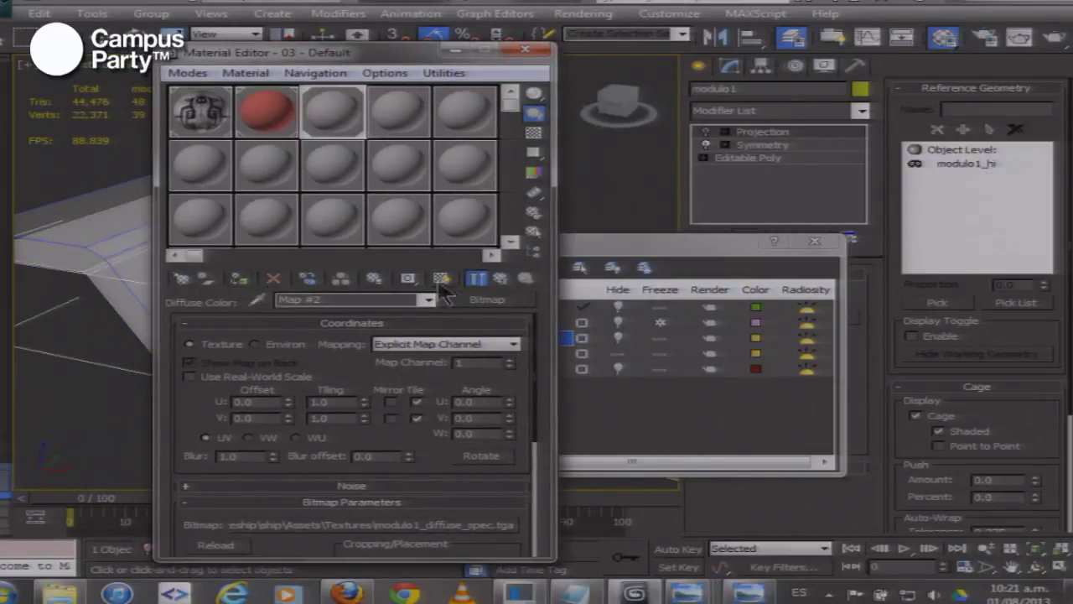
{"action": "left_click", "coordinate": [476, 280]}
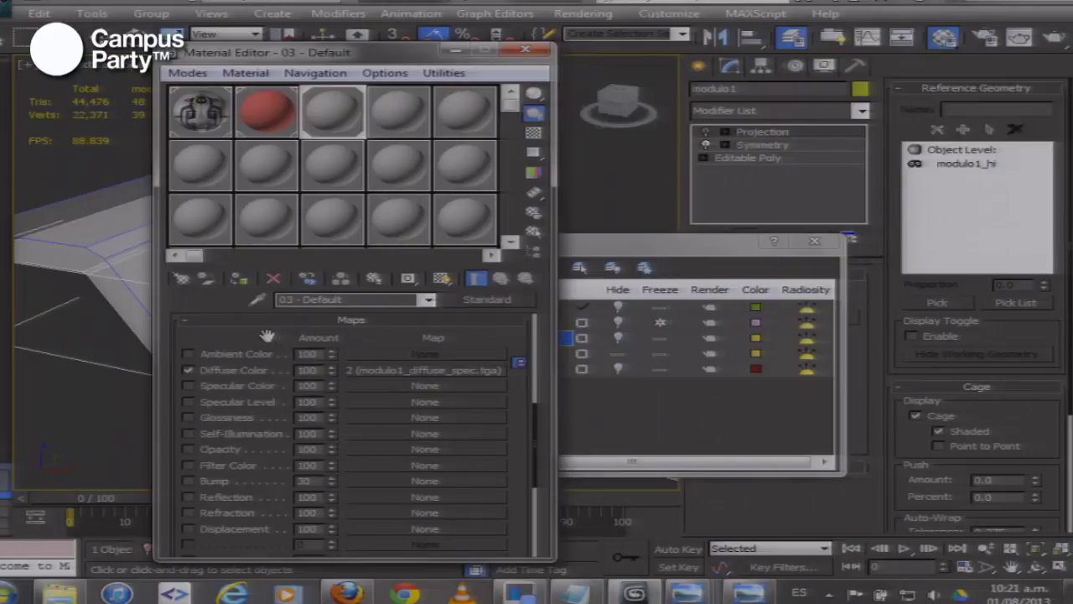
{"action": "left_click_drag", "start_coordinate": [266, 335], "coordinate": [267, 431]}
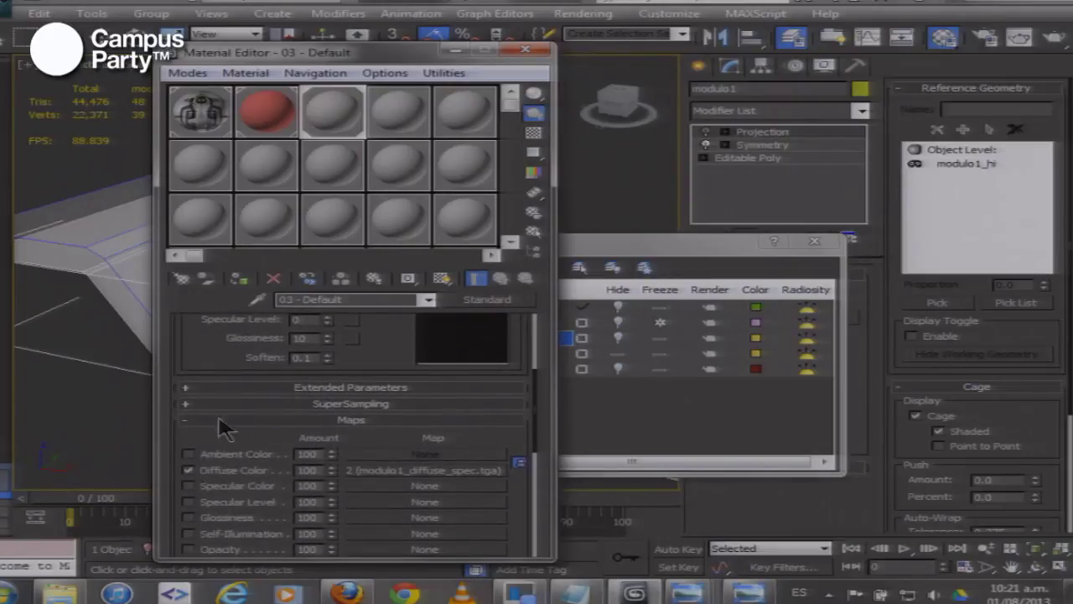
Switch to the file explorer and open modulo1_low001NormalsMap.psd from the spaceship\sources folder in Photoshop
{"action": "left_click", "coordinate": [72, 591]}
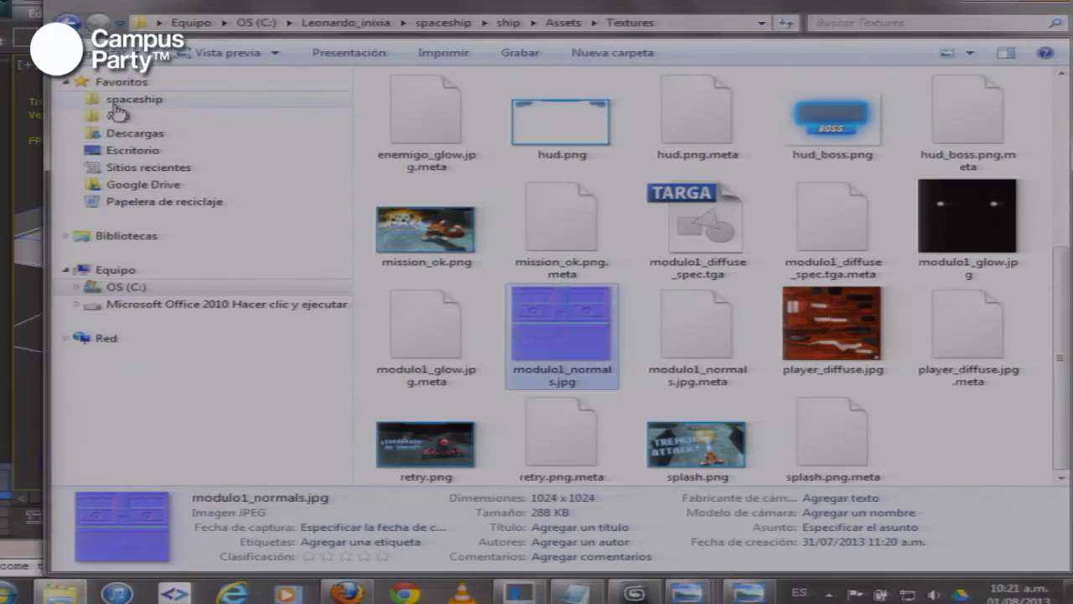
{"action": "left_click", "coordinate": [117, 102]}
{"action": "double_click", "coordinate": [390, 130]}
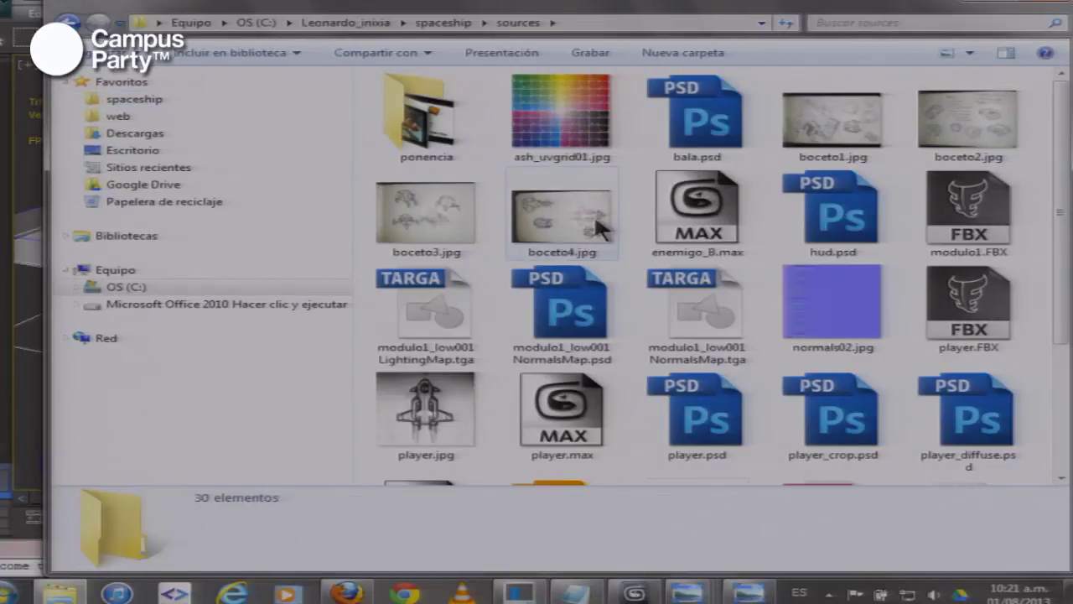
{"action": "left_click", "coordinate": [662, 230]}
{"action": "left_click", "coordinate": [575, 336]}
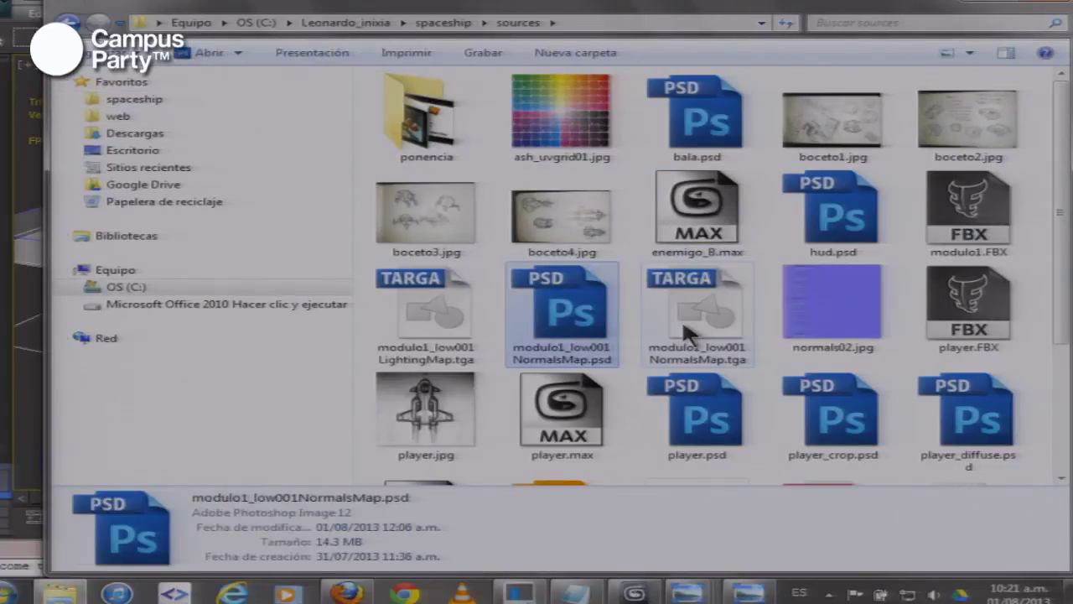
{"action": "scroll", "coordinate": [686, 333], "scroll_direction": "down", "scroll_amount": 2}
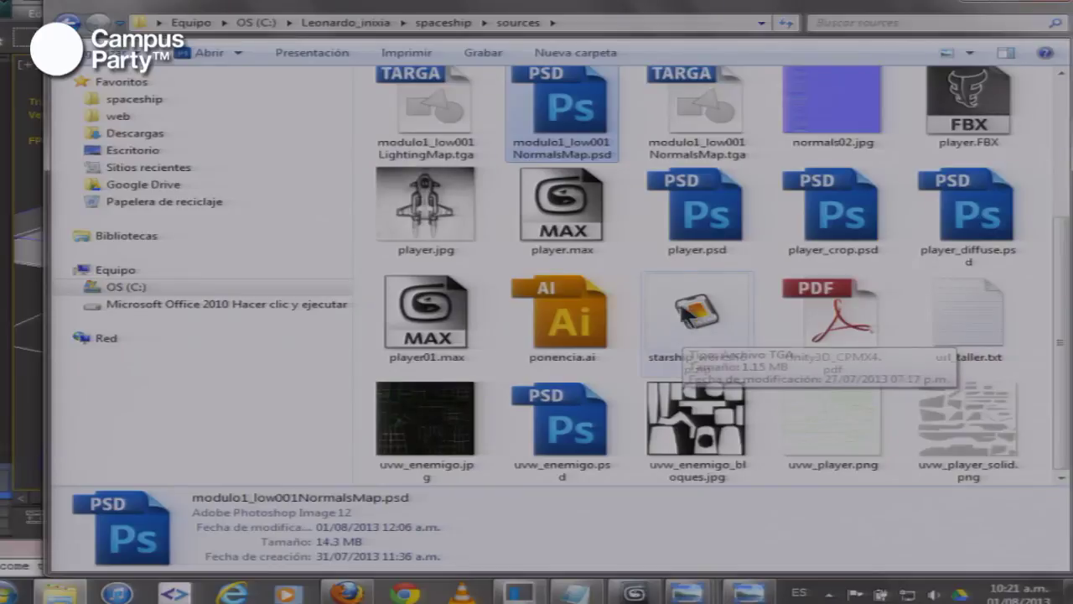
{"action": "double_click", "coordinate": [562, 125]}
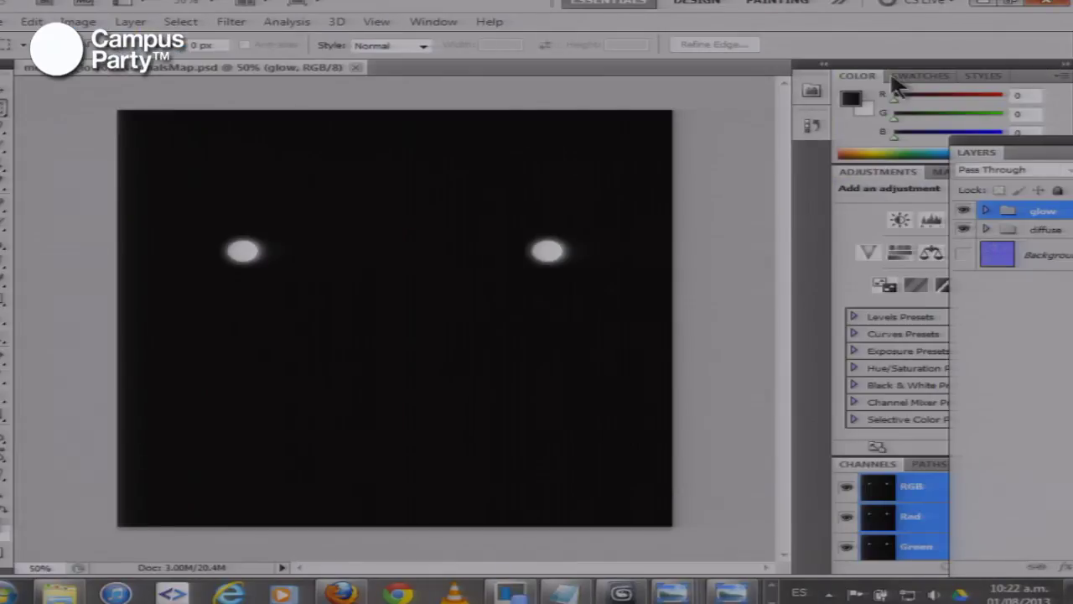
Hide the glow and diffuse groups and show the Background layer holding the normal map
{"action": "left_click_drag", "start_coordinate": [1034, 154], "coordinate": [650, 138]}
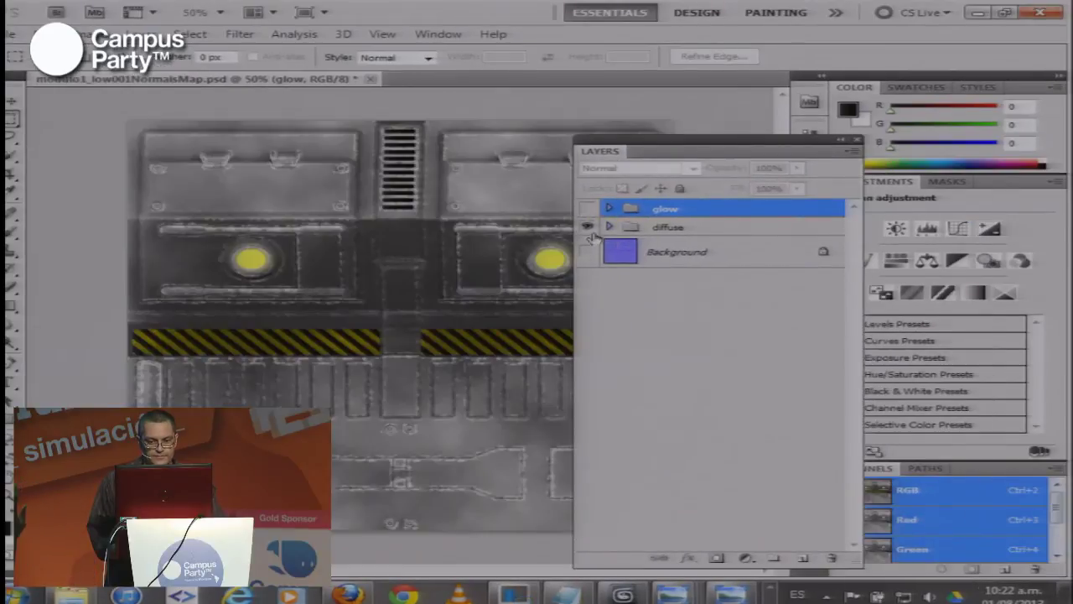
{"action": "left_click", "coordinate": [587, 227]}
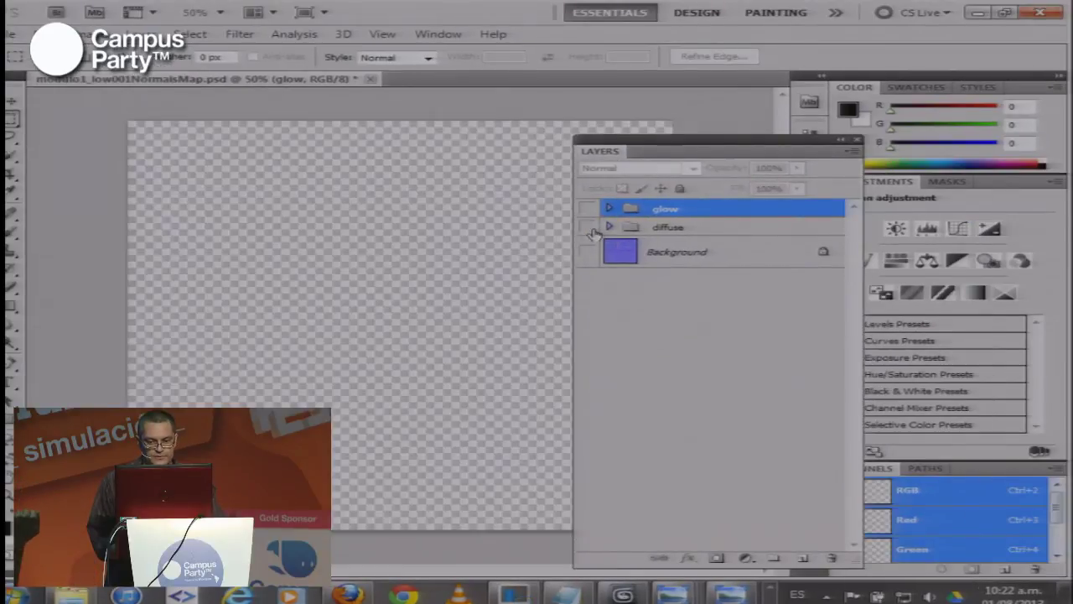
{"action": "left_click", "coordinate": [587, 251]}
{"action": "left_click_drag", "start_coordinate": [663, 148], "coordinate": [771, 110]}
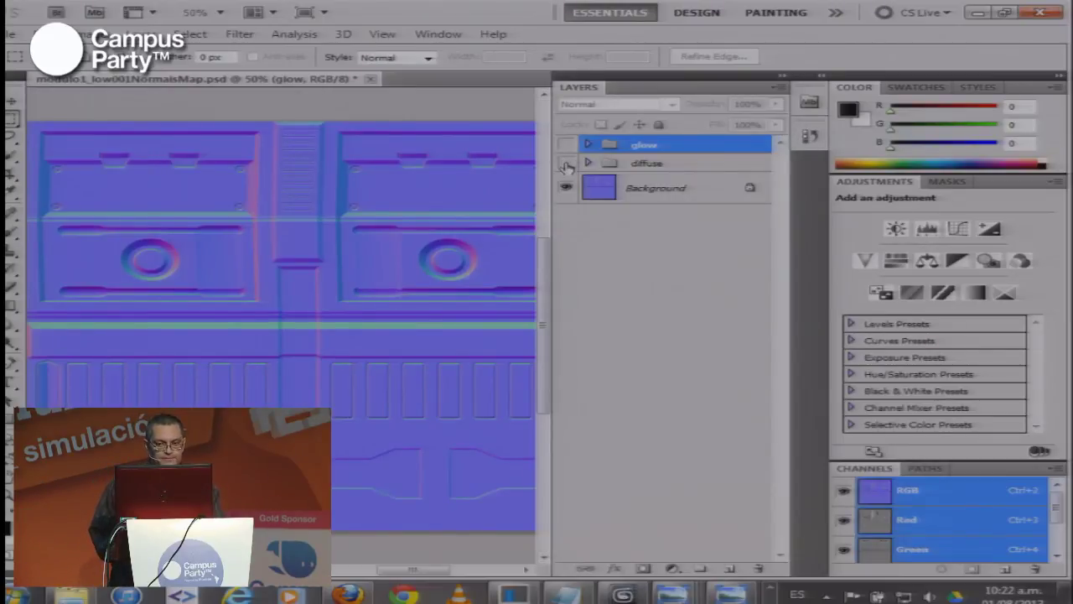
{"action": "left_click_drag", "start_coordinate": [620, 91], "coordinate": [651, 85]}
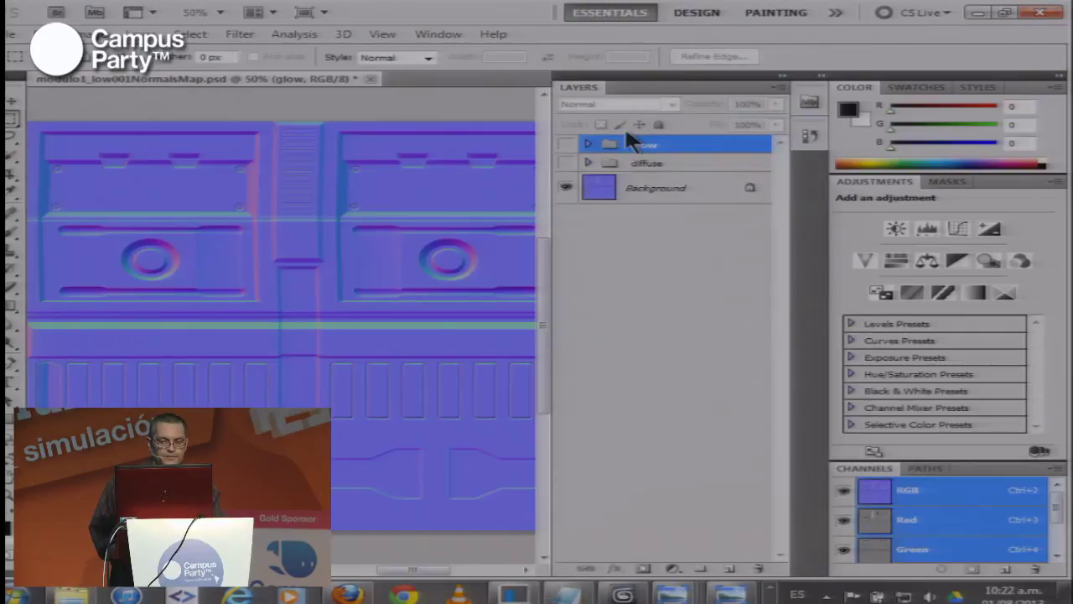
Show the diffuse group again and expand it to display its layers
{"action": "left_click", "coordinate": [567, 164]}
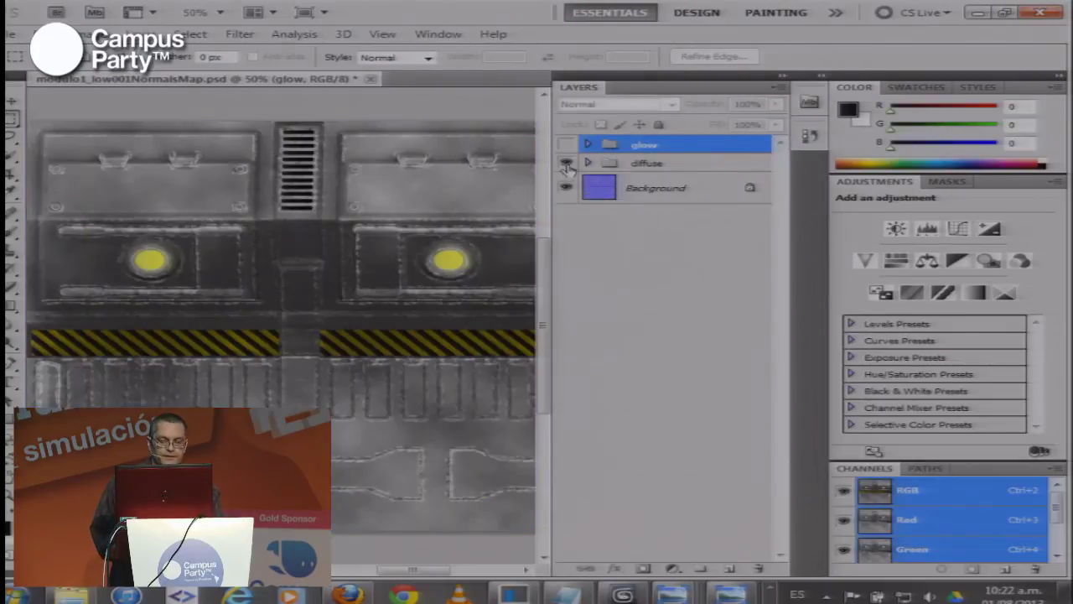
{"action": "left_click_drag", "start_coordinate": [619, 85], "coordinate": [773, 104]}
{"action": "left_click", "coordinate": [649, 176]}
{"action": "left_click_drag", "start_coordinate": [680, 97], "coordinate": [720, 95]}
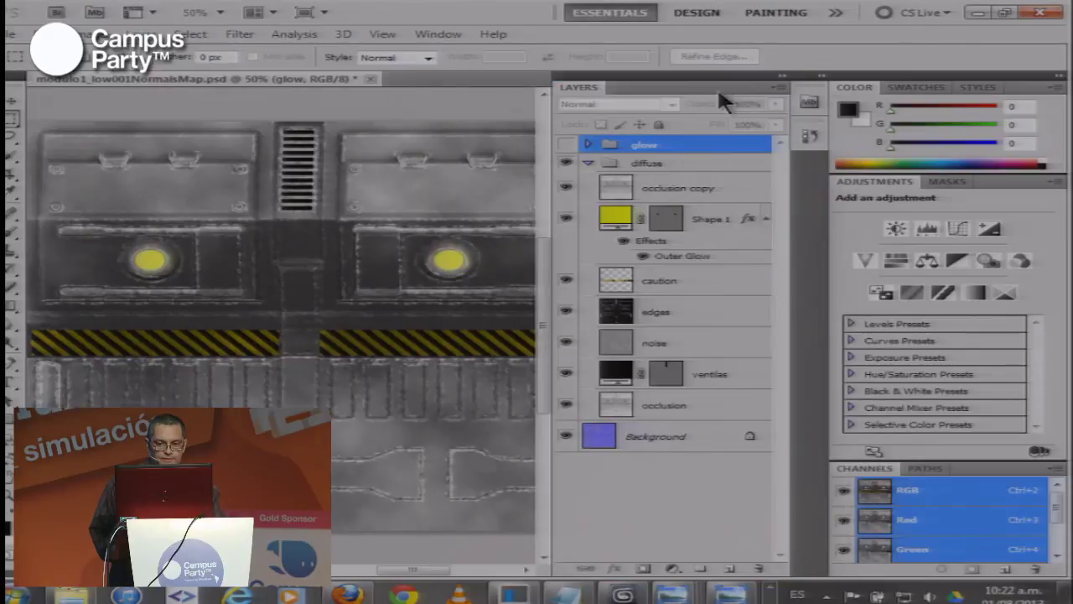
{"action": "left_click", "coordinate": [588, 164]}
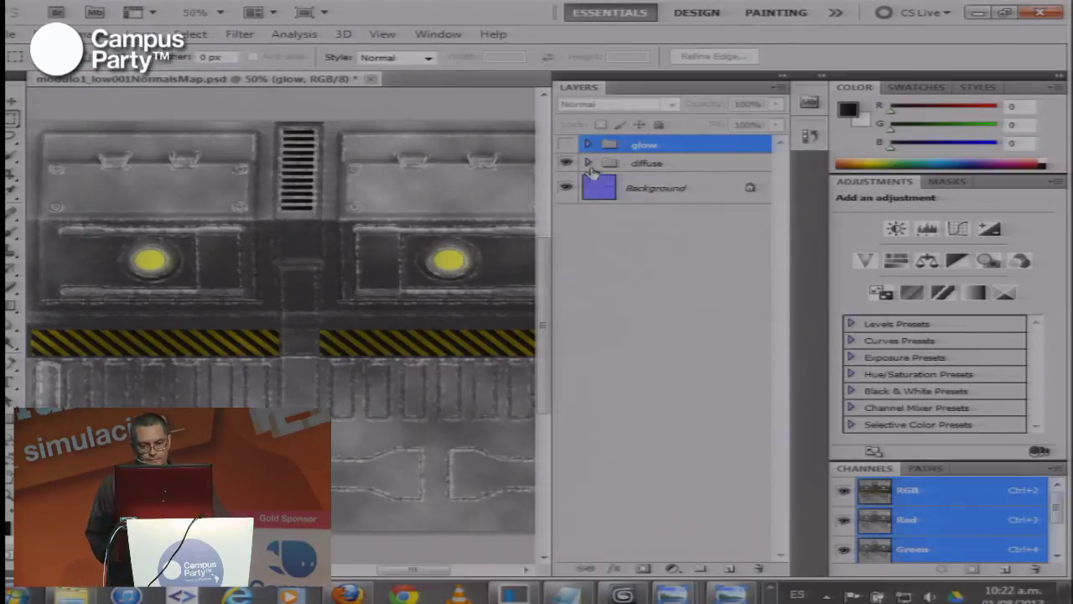
{"action": "left_click", "coordinate": [588, 163]}
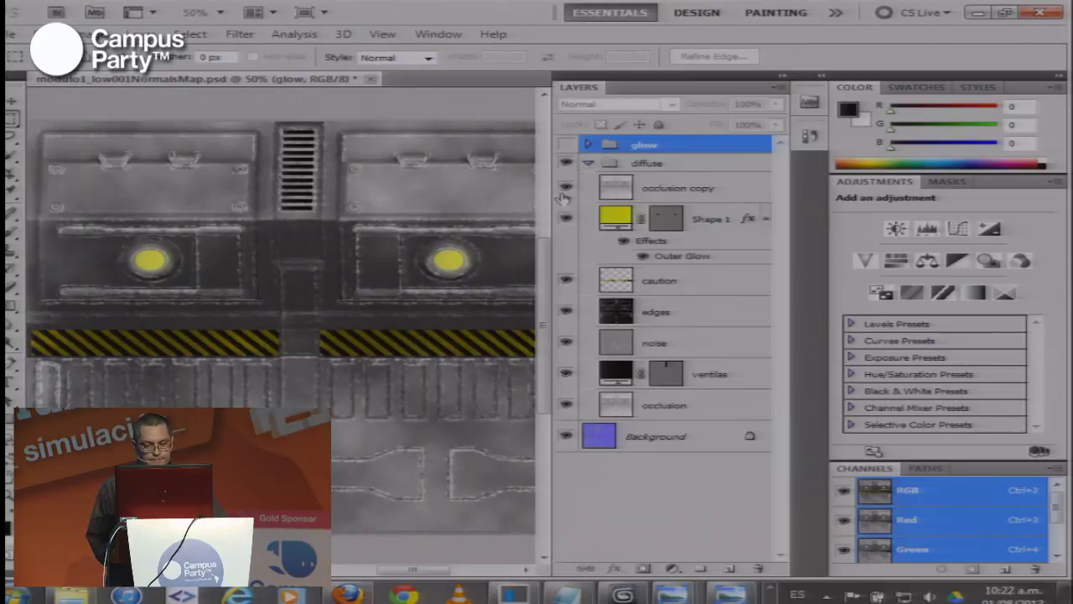
Select the occlusion layer, hide every other layer in the diffuse group and move the Layers palette clear of the canvas
{"action": "left_click", "coordinate": [679, 411]}
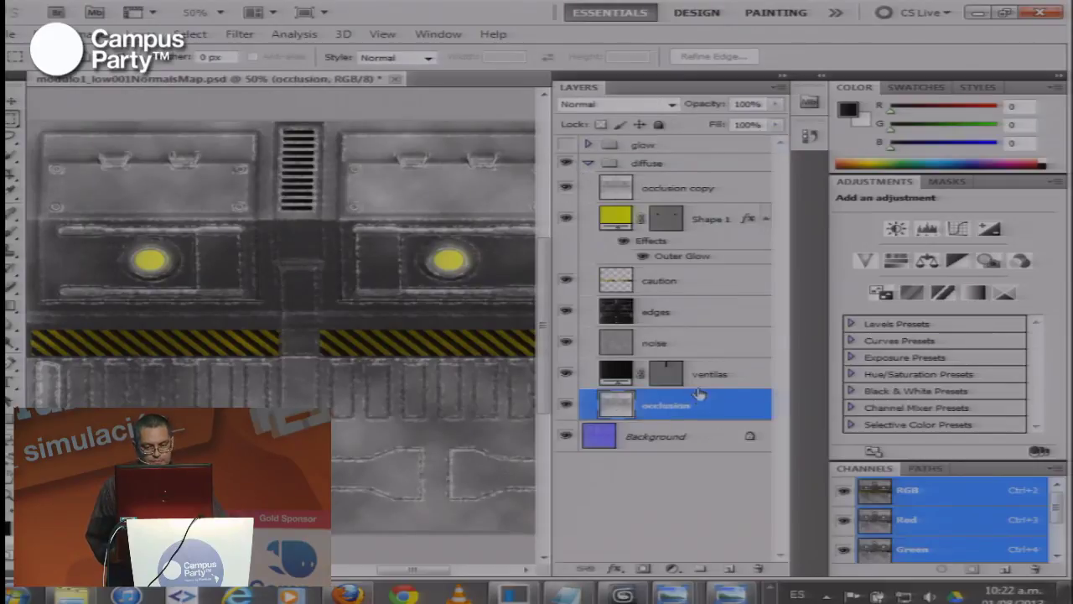
{"action": "left_click_drag", "start_coordinate": [567, 379], "coordinate": [559, 205]}
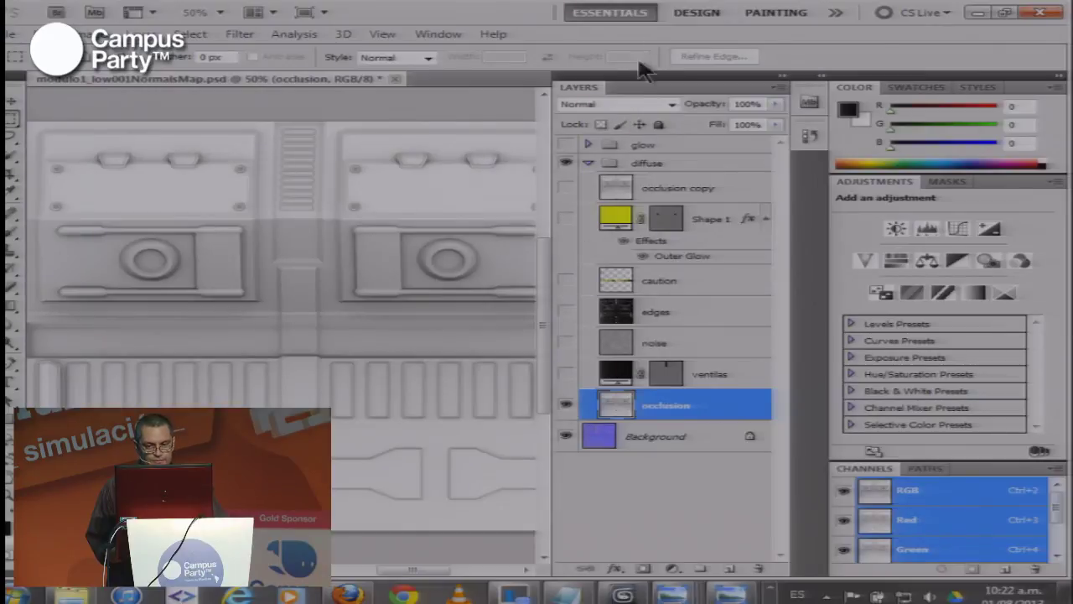
{"action": "left_click_drag", "start_coordinate": [635, 90], "coordinate": [666, 107]}
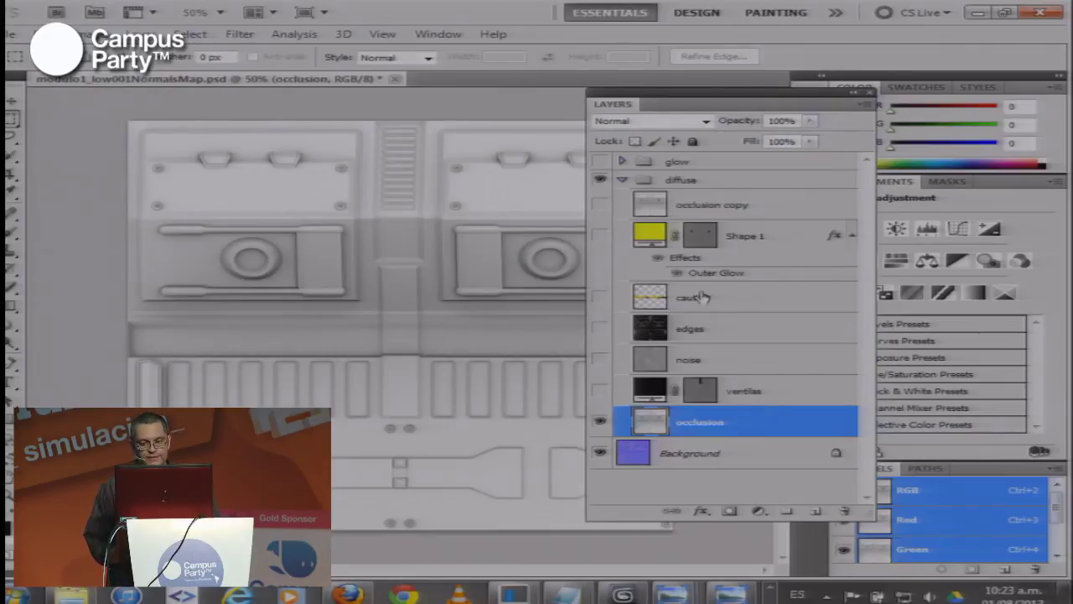
{"action": "left_click_drag", "start_coordinate": [651, 105], "coordinate": [767, 120]}
Show the ventilas layer over the occlusion layer and select the noise layer
{"action": "left_click", "coordinate": [706, 403]}
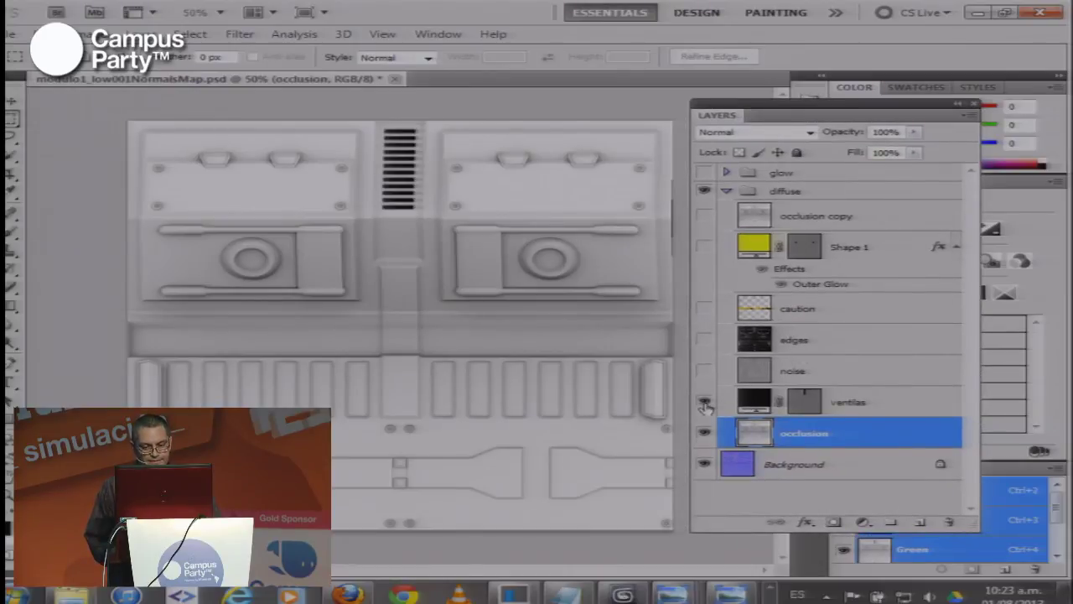
{"action": "left_click", "coordinate": [707, 404]}
{"action": "left_click", "coordinate": [706, 403]}
{"action": "left_click", "coordinate": [864, 404]}
{"action": "left_click", "coordinate": [826, 370]}
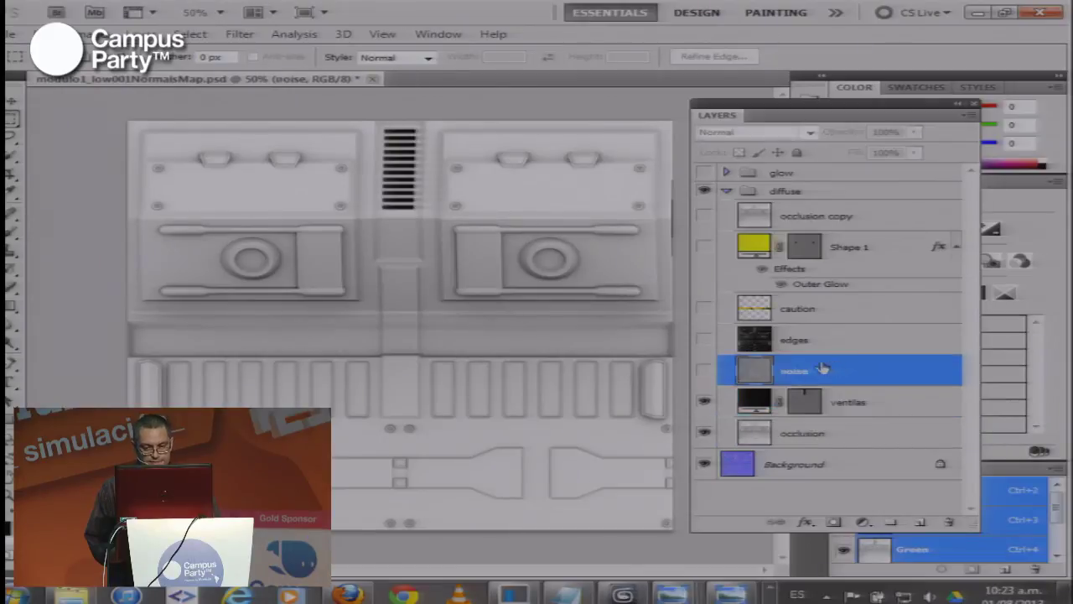
Show the noise, edges and caution layers over the ventilas layer and select the caution layer
{"action": "left_click", "coordinate": [705, 370]}
{"action": "left_click", "coordinate": [705, 340]}
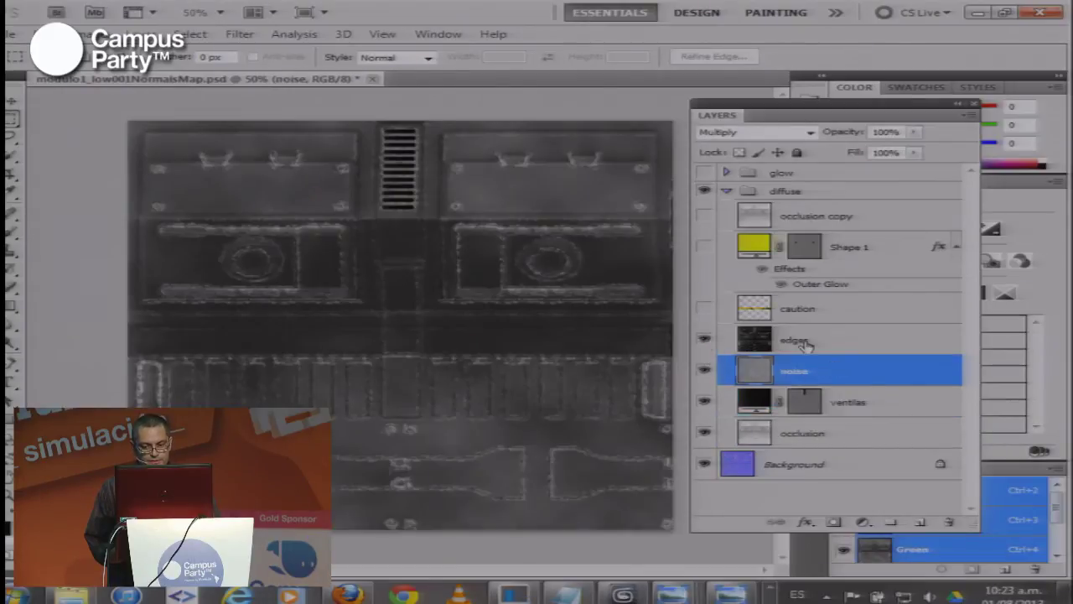
{"action": "left_click", "coordinate": [718, 340]}
{"action": "left_click", "coordinate": [718, 309]}
{"action": "left_click", "coordinate": [706, 308]}
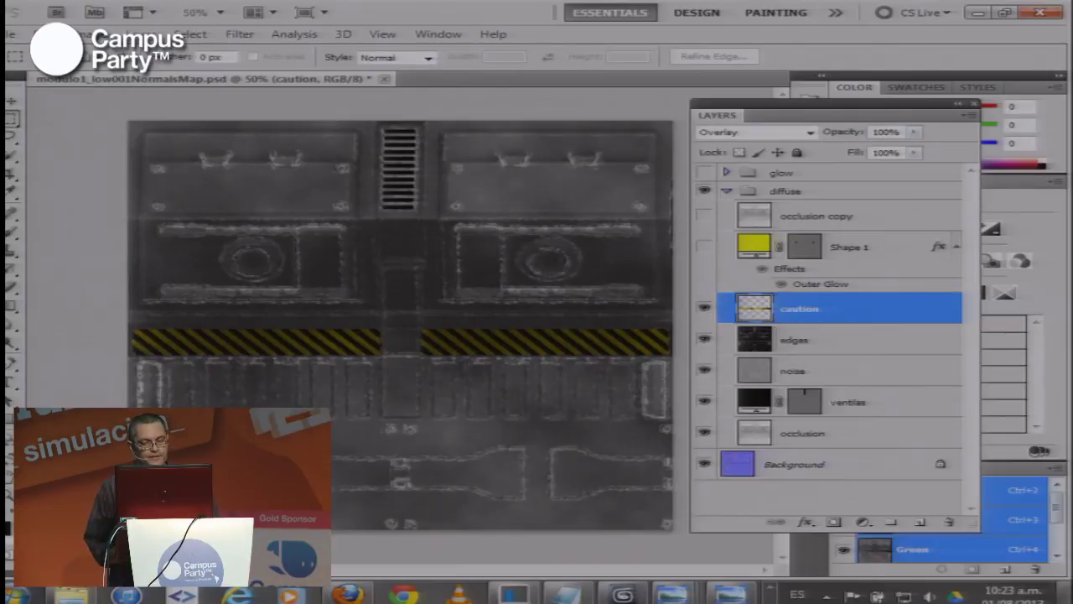
{"action": "mouse_move", "coordinate": [1070, 597]}
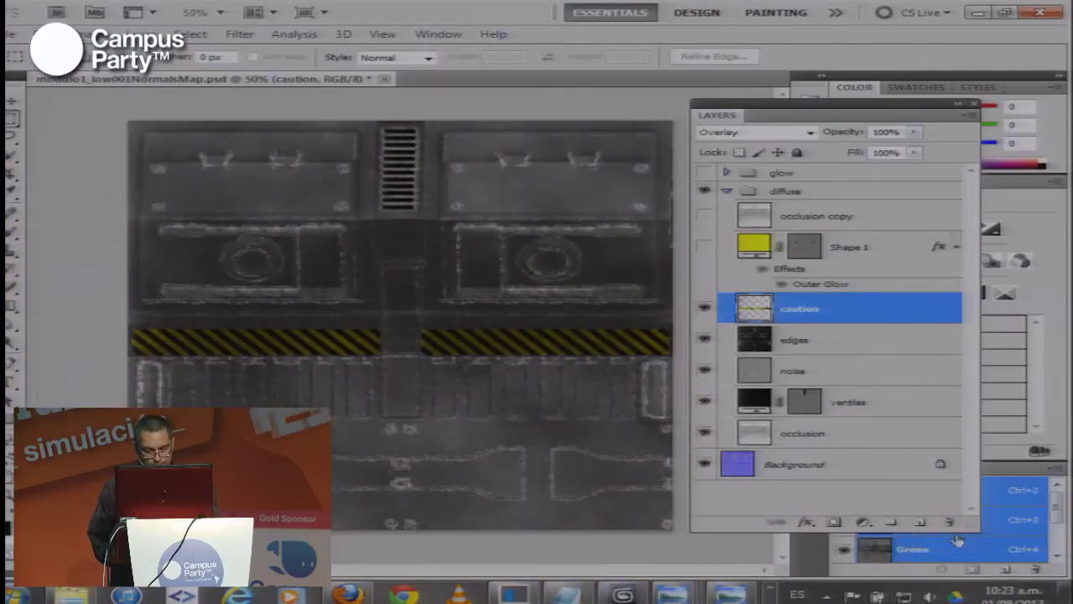
Dock the Layers palette and show the Shape 1 and occlusion copy layers
{"action": "left_click_drag", "start_coordinate": [791, 112], "coordinate": [788, 123]}
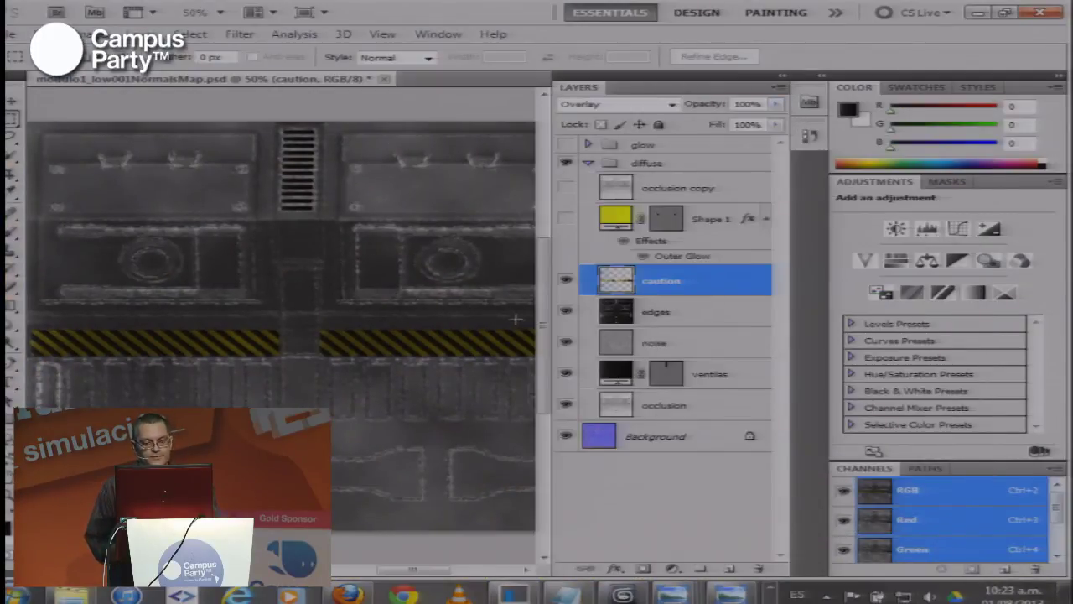
{"action": "left_click", "coordinate": [566, 219]}
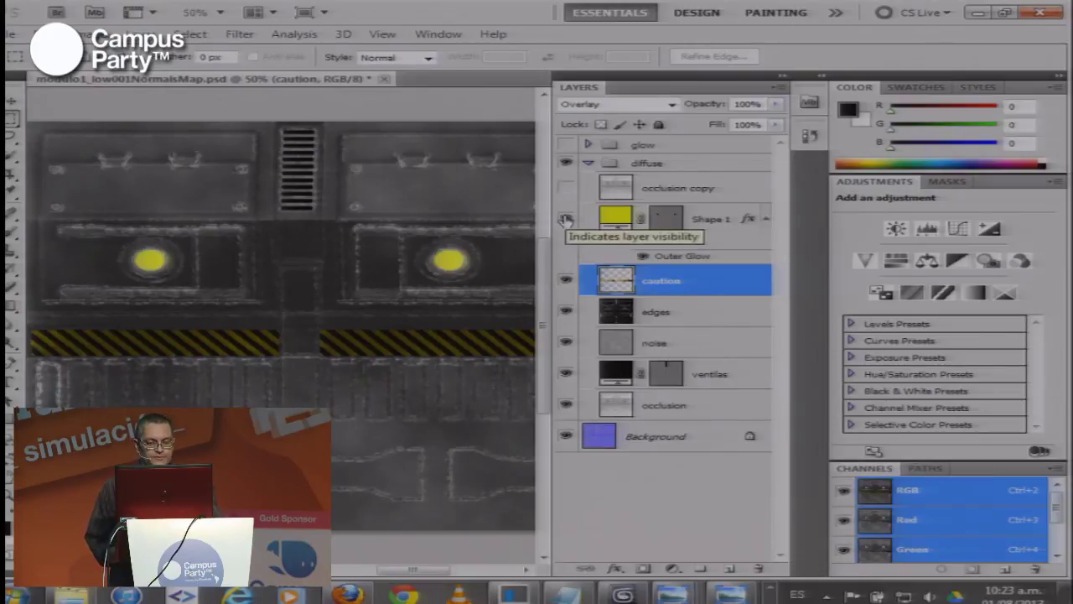
{"action": "left_click", "coordinate": [567, 188]}
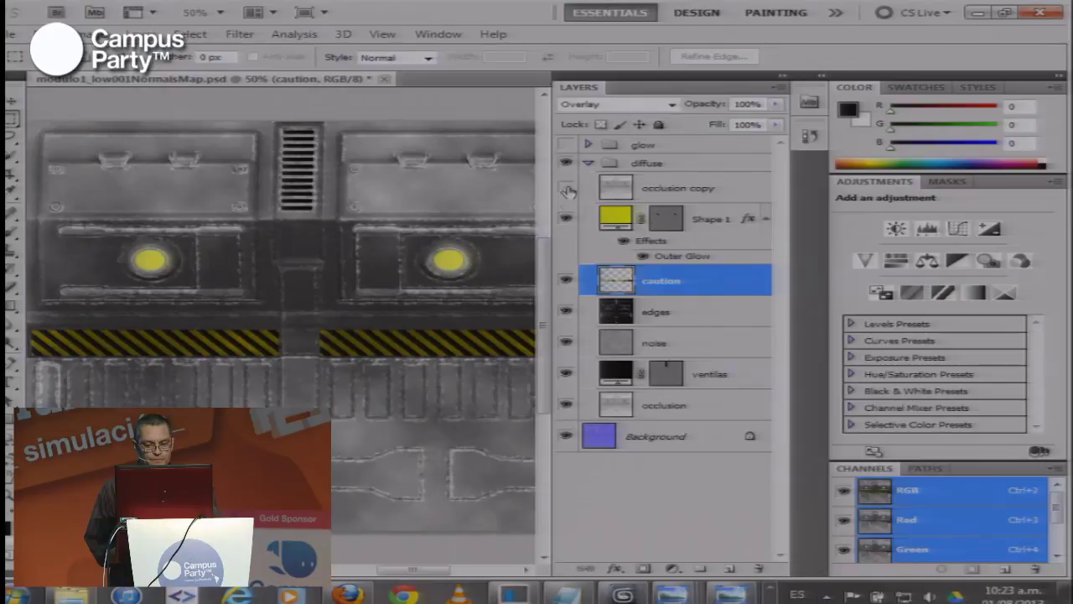
Hide every diffuse layer above occlusion, select the occlusion layer and float the Layers palette clear of the texture
{"action": "left_click_drag", "start_coordinate": [567, 219], "coordinate": [563, 376]}
{"action": "left_click", "coordinate": [611, 407]}
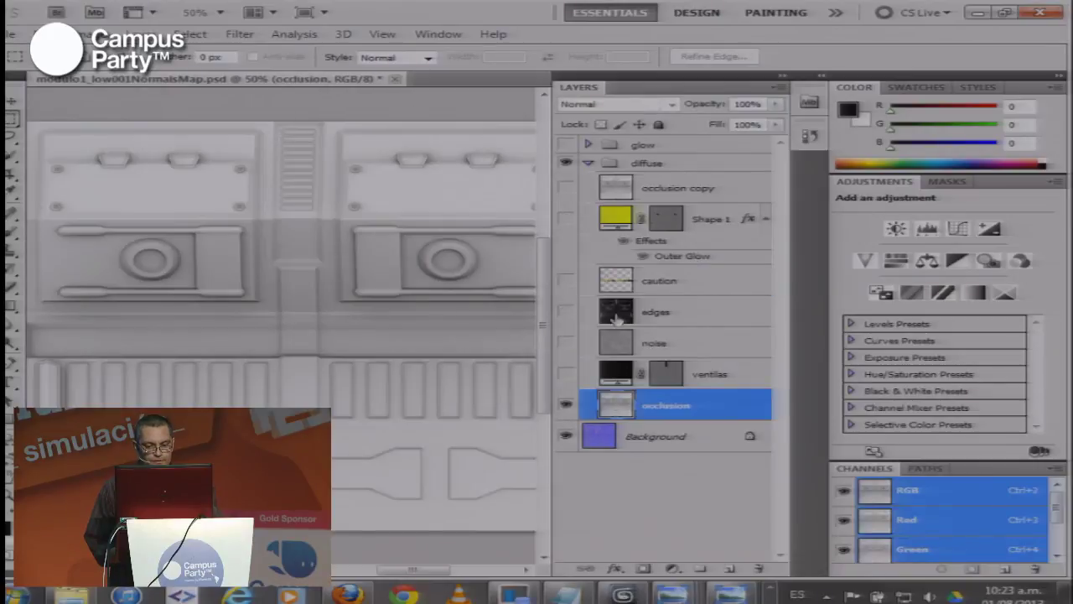
{"action": "left_click_drag", "start_coordinate": [610, 89], "coordinate": [669, 183]}
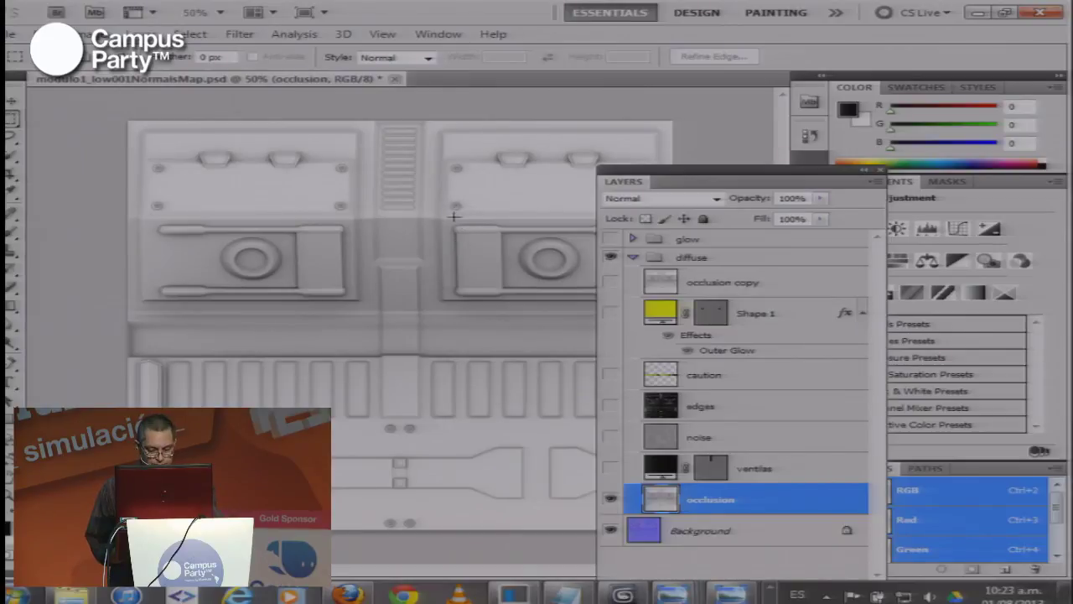
Examine the baked occlusion shading up close around the panels, ring and bolts
{"action": "key", "text": "ctrl+plus"}
{"action": "key", "text": "ctrl+plus"}
{"action": "key", "text": "ctrl+plus"}
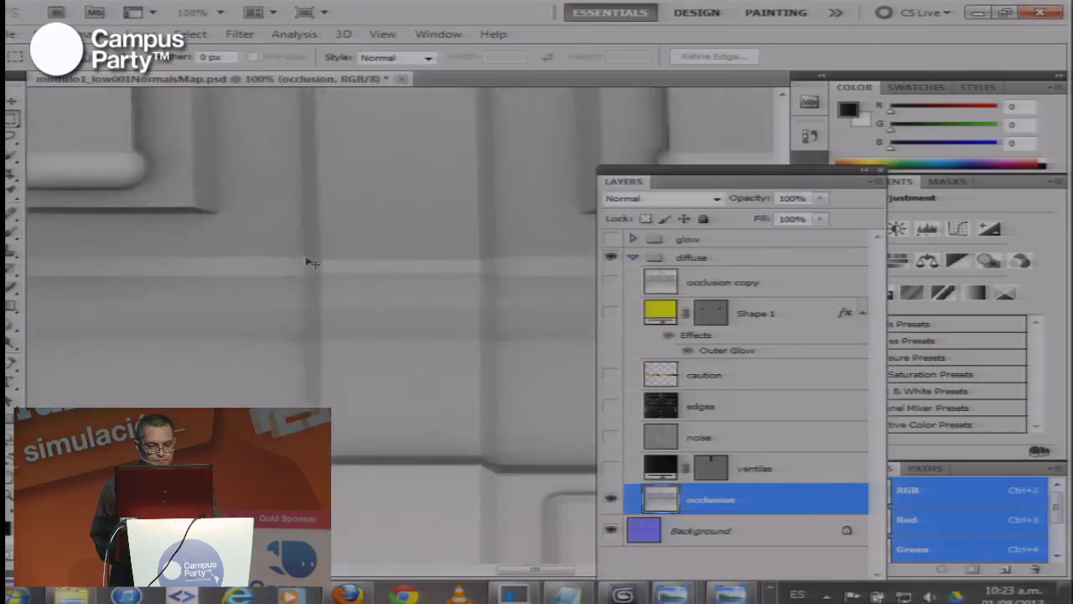
{"action": "key", "text": "ctrl+plus"}
{"action": "left_click_drag", "start_coordinate": [185, 255], "coordinate": [585, 495]}
{"action": "left_click_drag", "start_coordinate": [86, 251], "coordinate": [232, 340]}
{"action": "left_click_drag", "start_coordinate": [39, 285], "coordinate": [318, 343]}
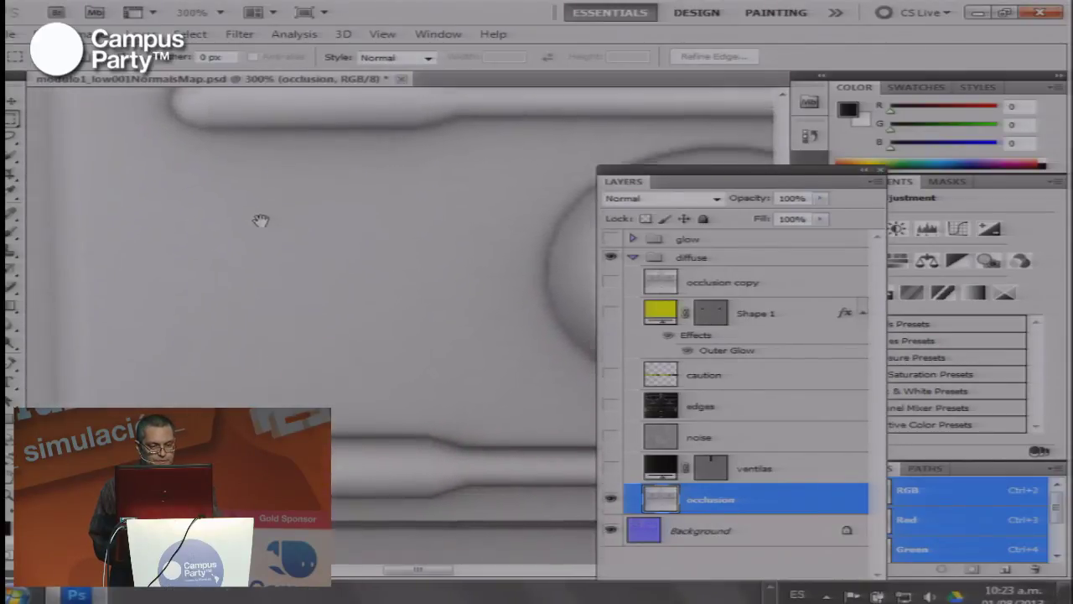
{"action": "left_click_drag", "start_coordinate": [254, 319], "coordinate": [163, 305]}
{"action": "left_click_drag", "start_coordinate": [275, 309], "coordinate": [300, 310]}
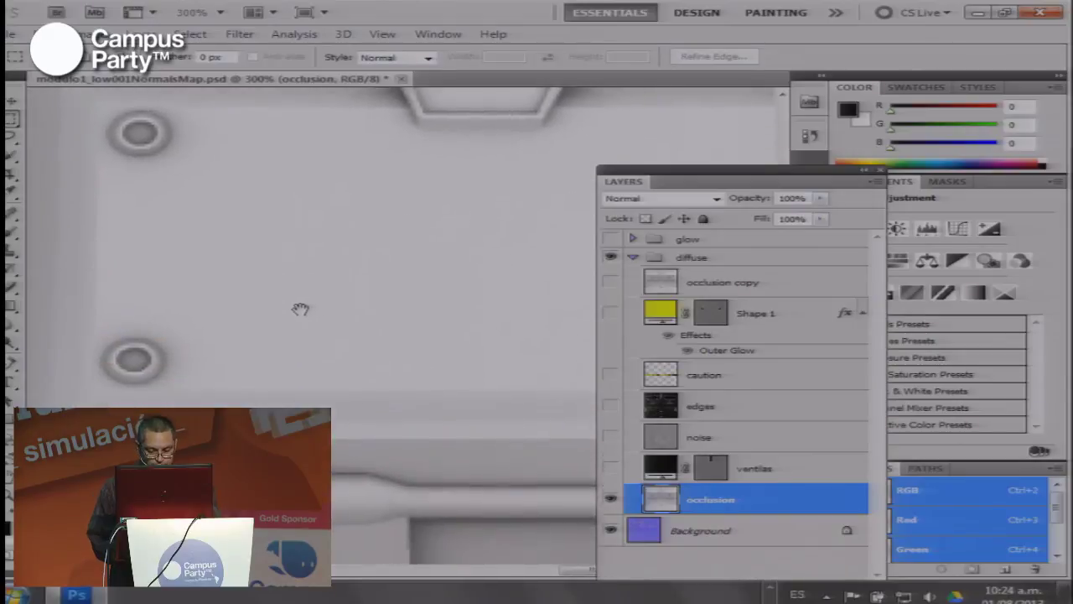
Show the ventilas layer over the occlusion layer and view the vent slots at 100%
{"action": "key", "text": "ctrl+1"}
{"action": "left_click", "coordinate": [611, 468]}
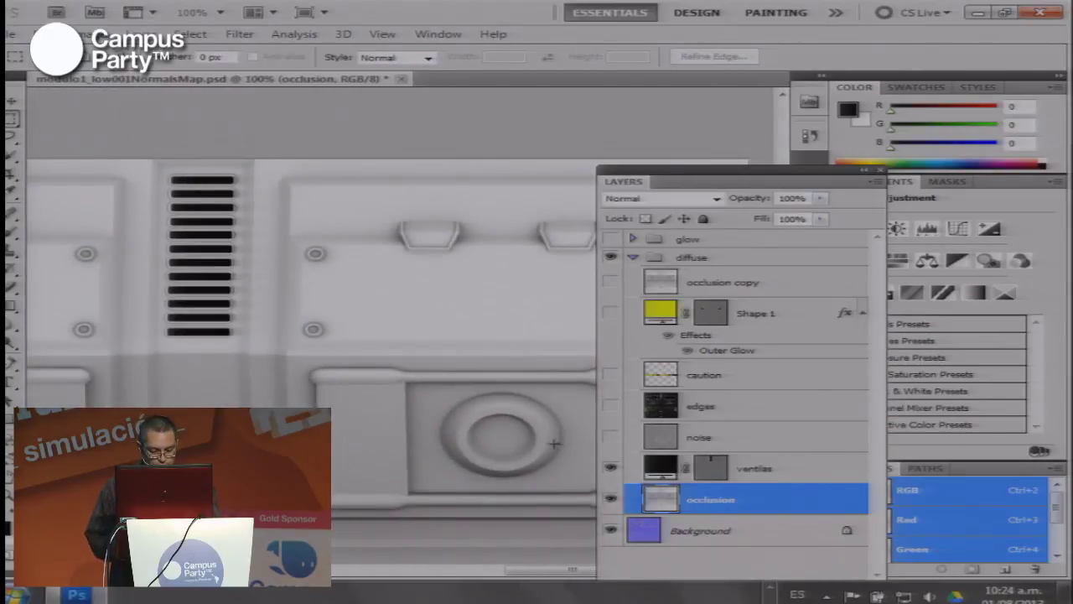
{"action": "left_click_drag", "start_coordinate": [313, 381], "coordinate": [365, 344]}
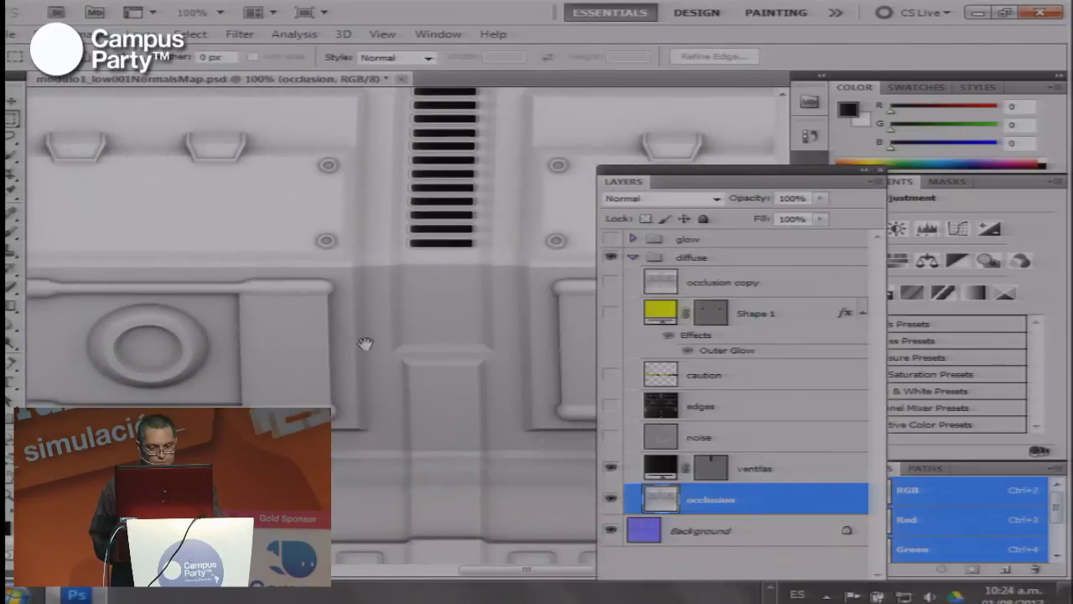
Show the noise layer and view its effect across the panels
{"action": "left_click", "coordinate": [611, 438]}
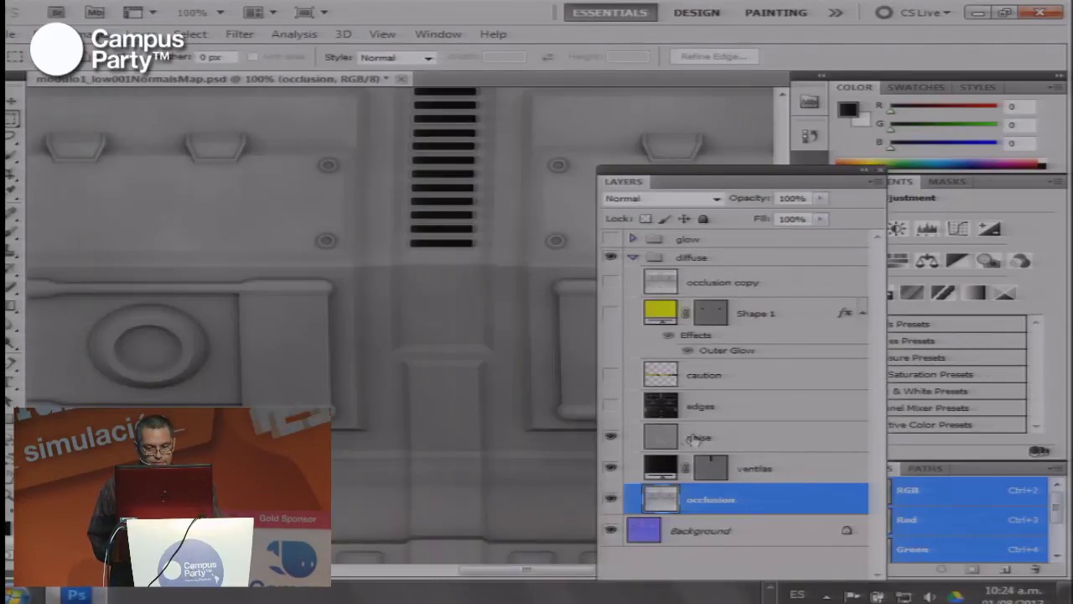
{"action": "left_click_drag", "start_coordinate": [241, 275], "coordinate": [369, 352]}
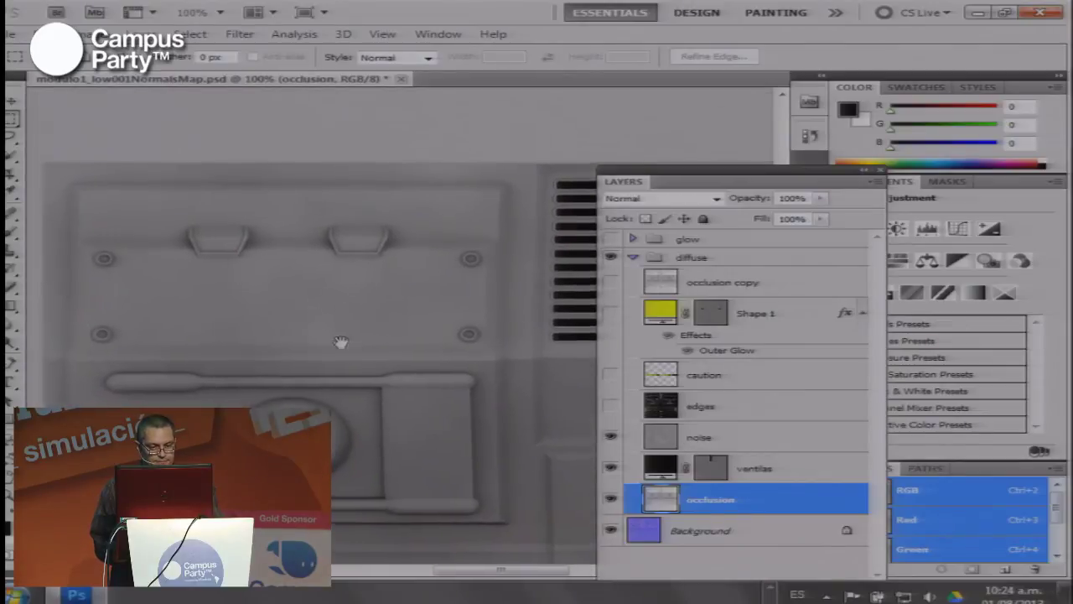
{"action": "left_click_drag", "start_coordinate": [453, 517], "coordinate": [293, 349]}
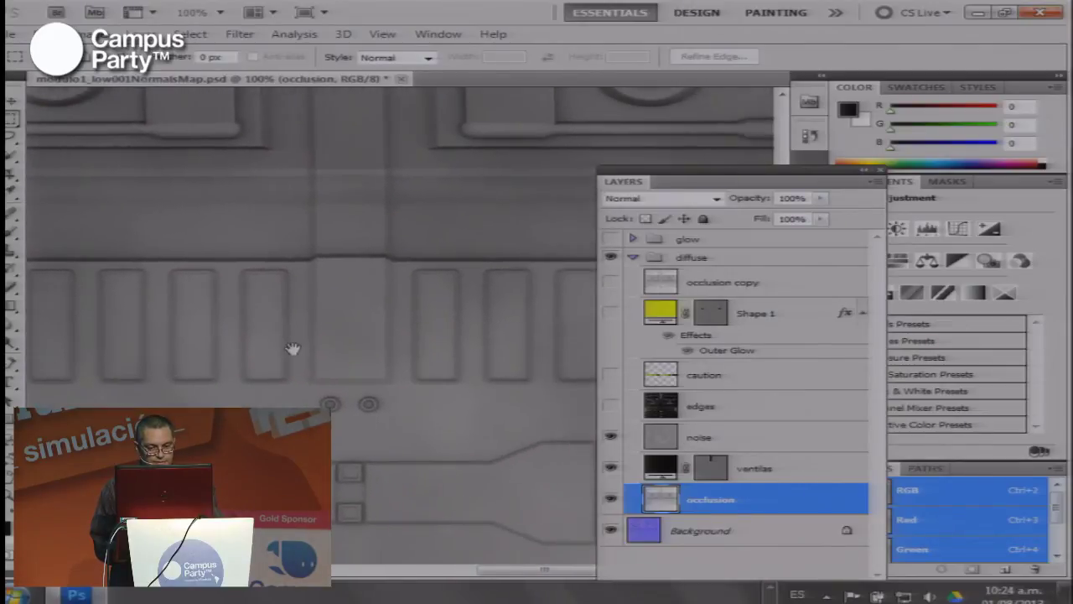
Show the edges layer over the noise layer and select it
{"action": "left_click", "coordinate": [611, 407]}
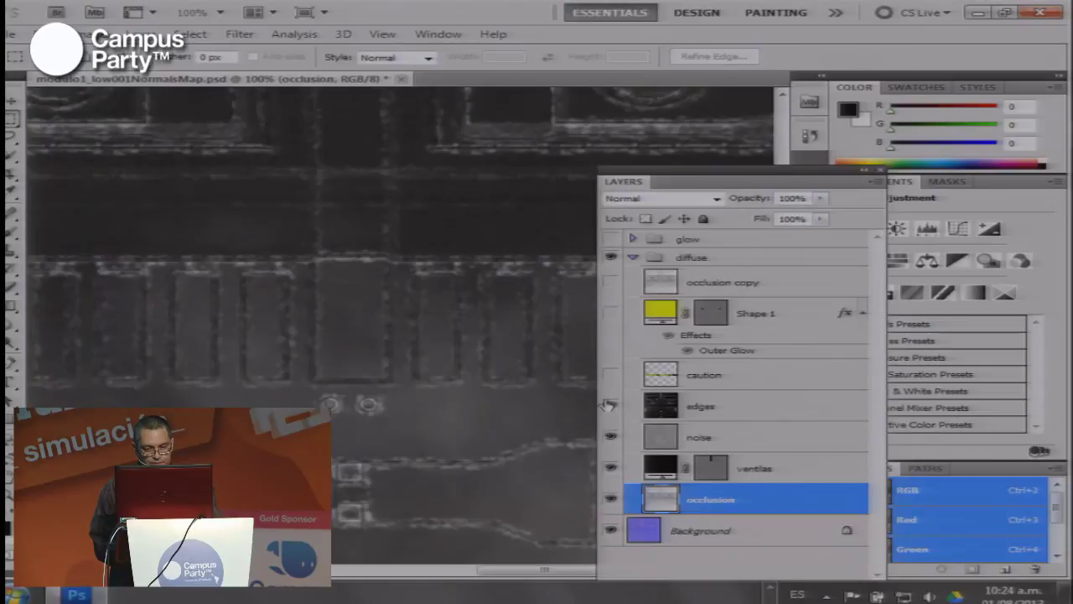
{"action": "left_click", "coordinate": [662, 419]}
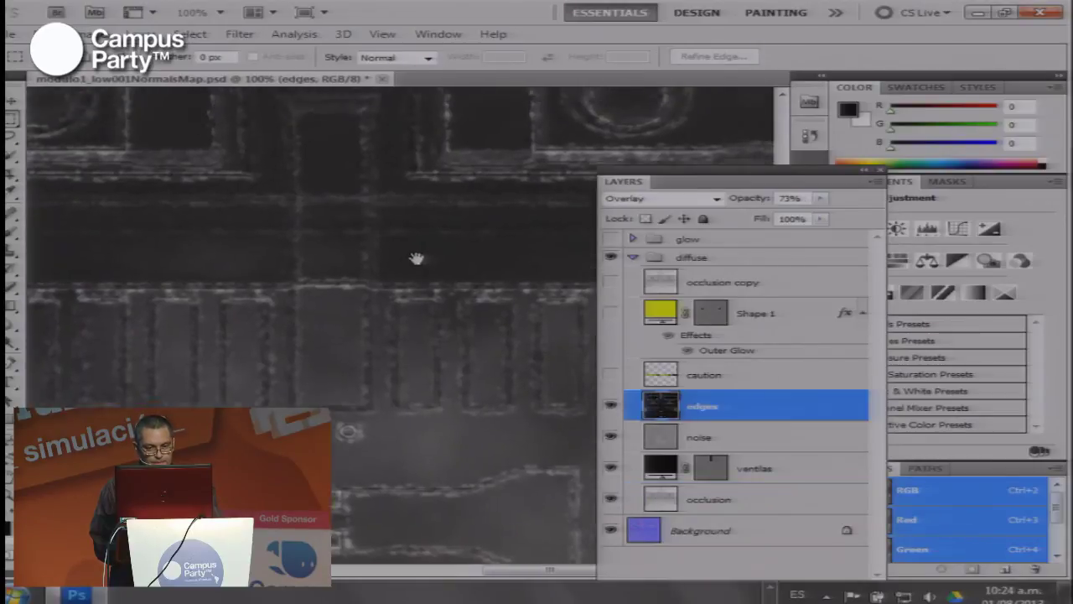
{"action": "left_click_drag", "start_coordinate": [417, 256], "coordinate": [307, 356]}
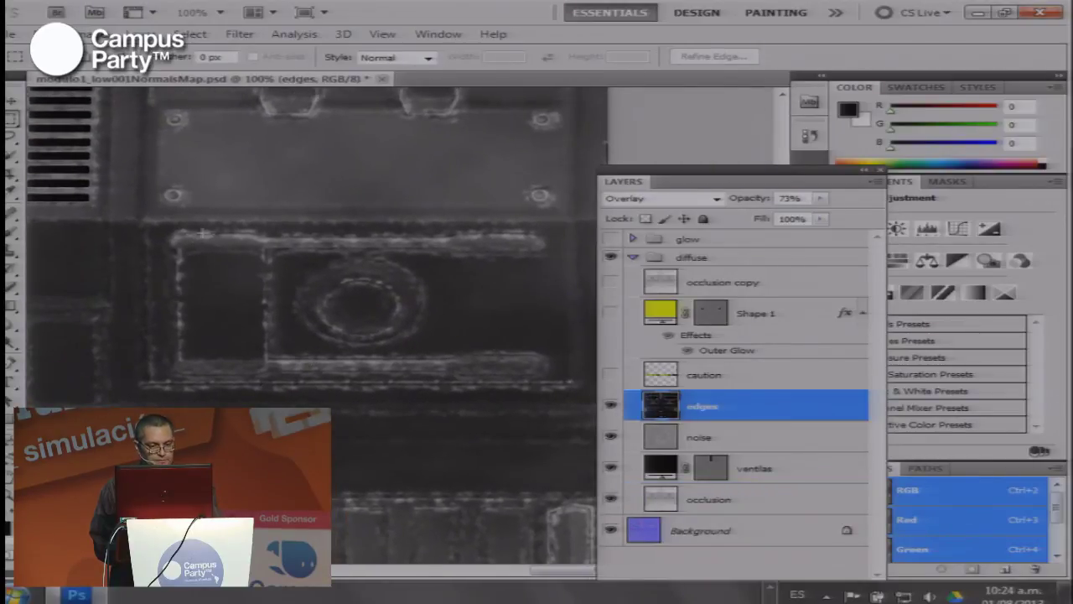
{"action": "left_click_drag", "start_coordinate": [179, 238], "coordinate": [273, 328]}
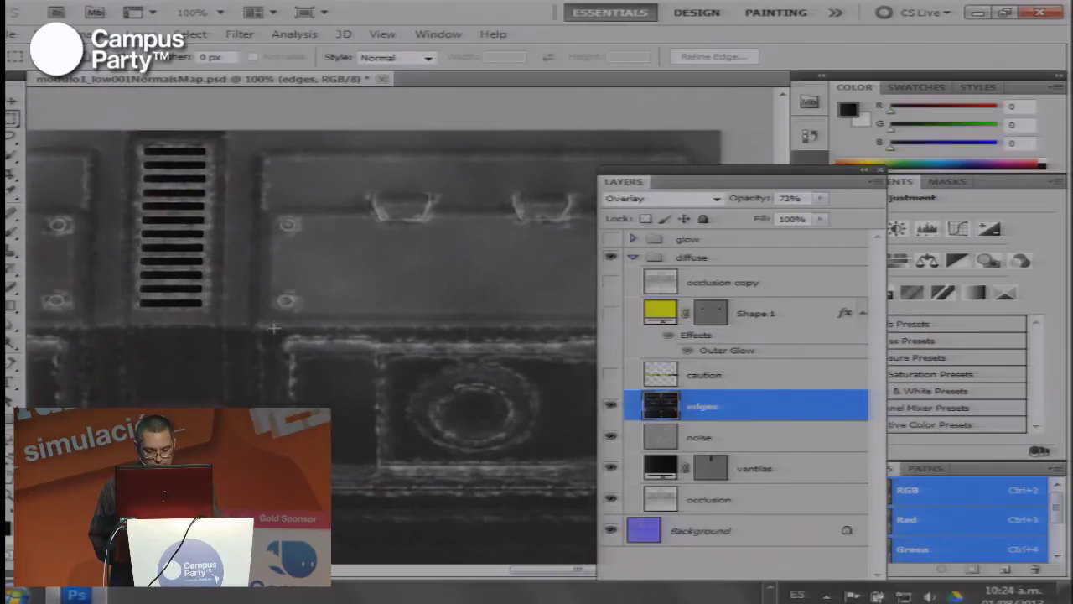
Examine the worn edge highlights at 300% around the handle, bolts and vent slots
{"action": "key", "text": "ctrl+plus"}
{"action": "key", "text": "ctrl+plus"}
{"action": "left_click_drag", "start_coordinate": [249, 286], "coordinate": [266, 305]}
{"action": "left_click_drag", "start_coordinate": [233, 126], "coordinate": [290, 311]}
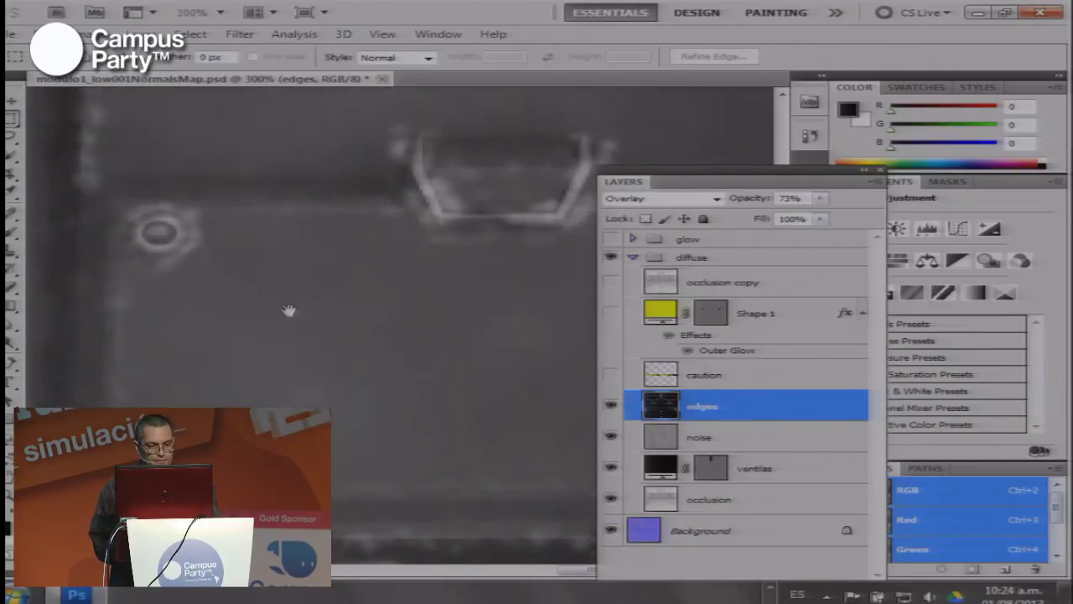
{"action": "left_click_drag", "start_coordinate": [317, 264], "coordinate": [266, 344]}
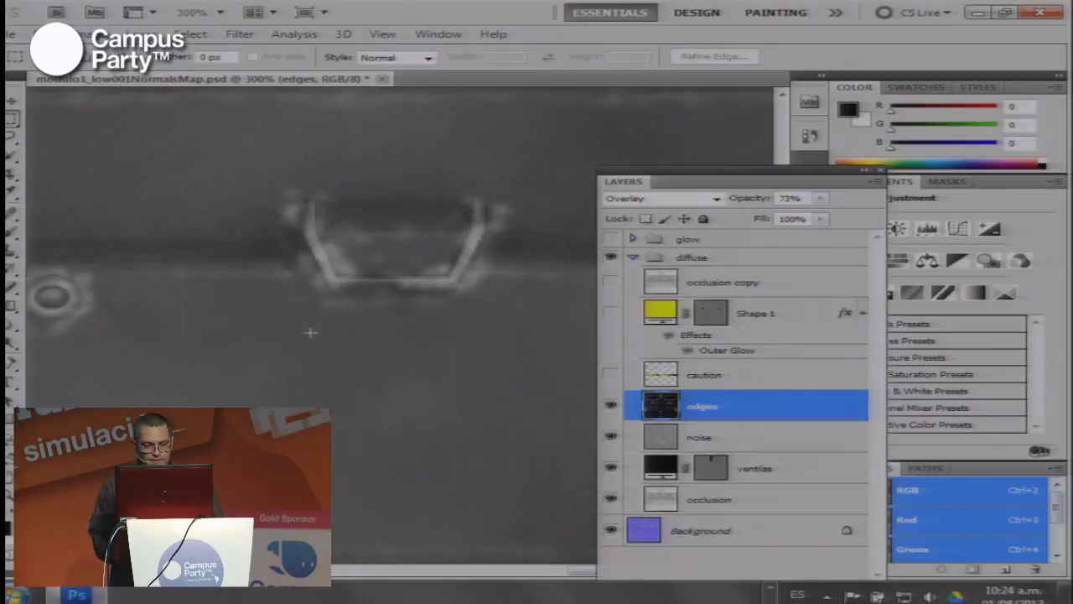
{"action": "left_click_drag", "start_coordinate": [260, 327], "coordinate": [486, 327]}
{"action": "left_click_drag", "start_coordinate": [168, 324], "coordinate": [524, 319]}
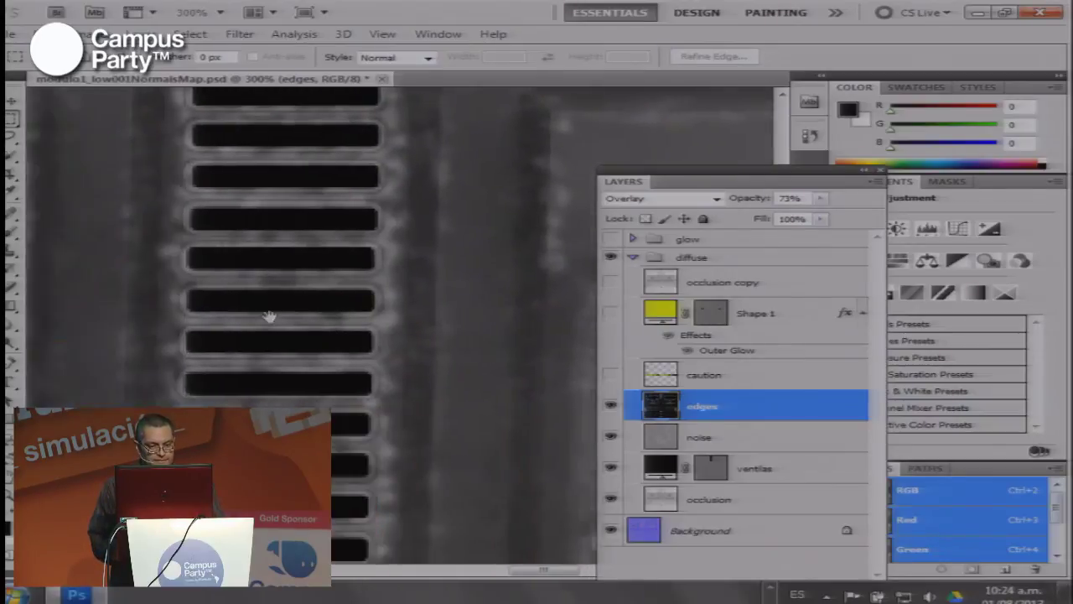
{"action": "left_click_drag", "start_coordinate": [269, 316], "coordinate": [580, 311]}
{"action": "left_click_drag", "start_coordinate": [376, 307], "coordinate": [594, 309]}
{"action": "left_click_drag", "start_coordinate": [176, 315], "coordinate": [205, 345]}
Show and select the caution layer, and bring its hazard stripes into view at 100%
{"action": "key", "text": "ctrl+minus"}
{"action": "key", "text": "ctrl+minus"}
{"action": "left_click_drag", "start_coordinate": [753, 185], "coordinate": [719, 133]}
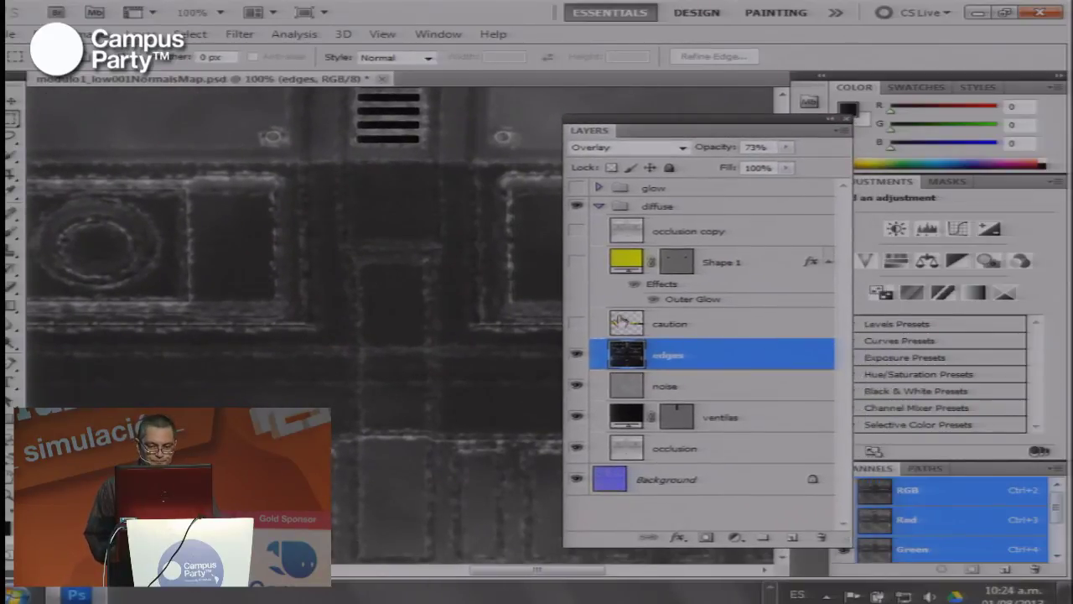
{"action": "left_click", "coordinate": [577, 324]}
{"action": "left_click", "coordinate": [663, 327]}
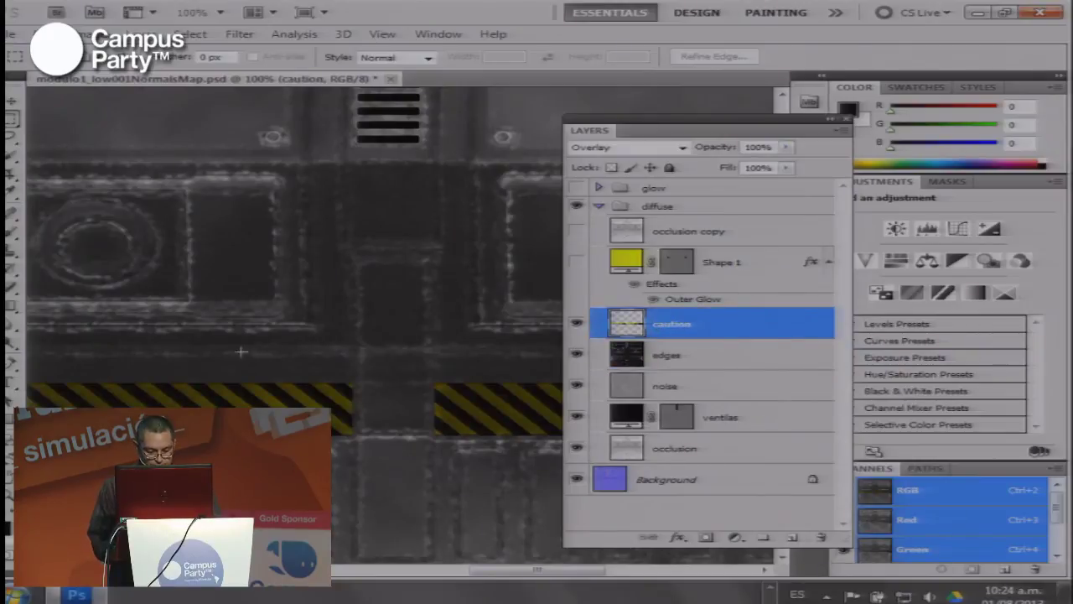
{"action": "left_click_drag", "start_coordinate": [239, 371], "coordinate": [155, 288]}
{"action": "left_click_drag", "start_coordinate": [329, 356], "coordinate": [148, 376]}
{"action": "left_click_drag", "start_coordinate": [396, 381], "coordinate": [321, 345]}
{"action": "left_click_drag", "start_coordinate": [491, 385], "coordinate": [257, 334]}
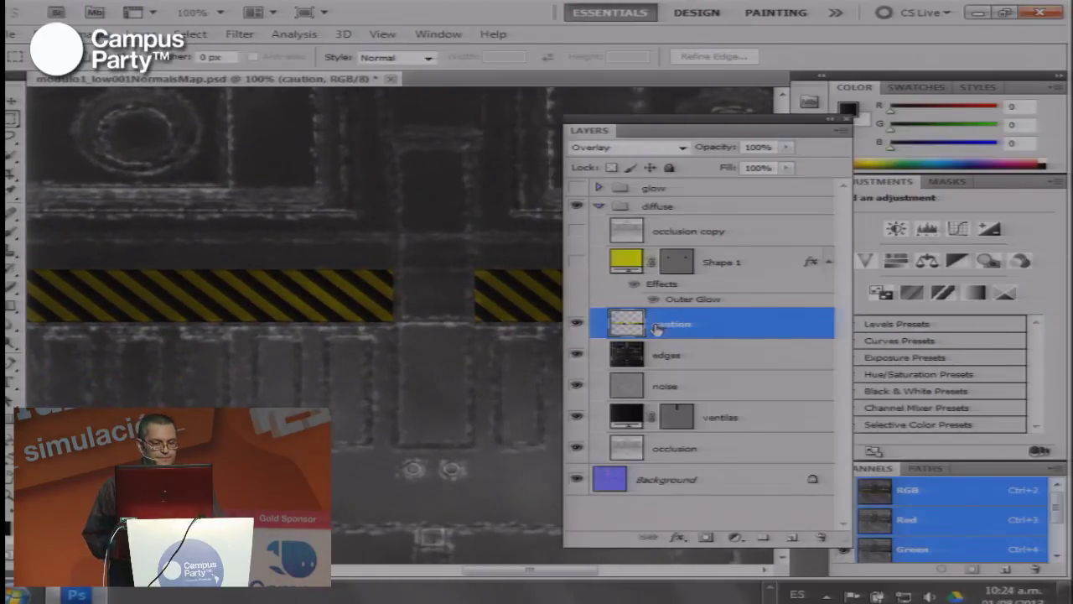
Try the Linear Dodge (Add), Multiply and Color Burn blend modes on the caution layer
{"action": "left_click_drag", "start_coordinate": [663, 132], "coordinate": [697, 117]}
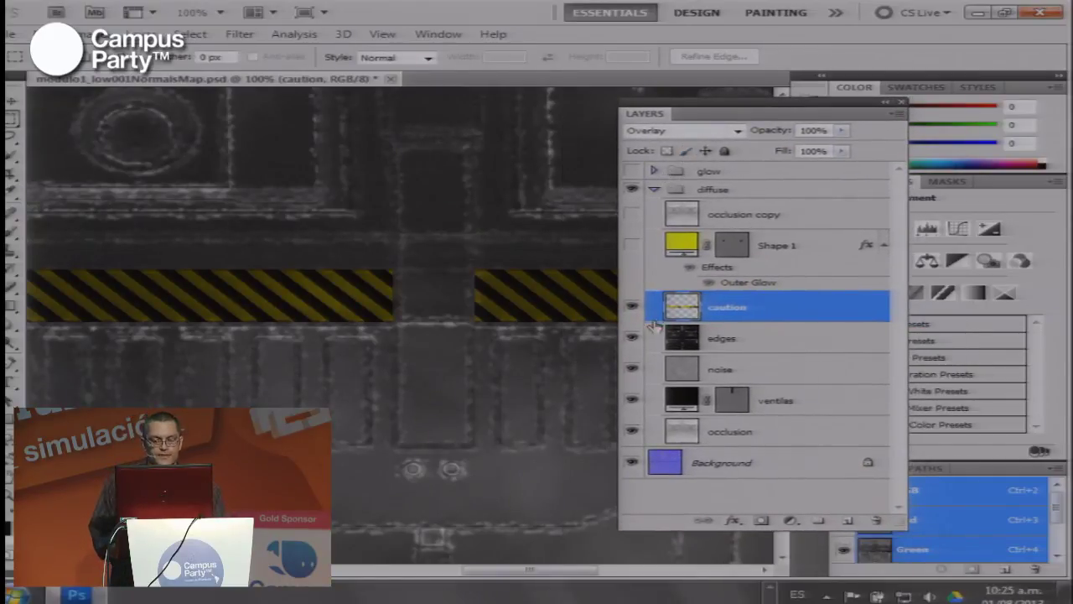
{"action": "left_click", "coordinate": [740, 133]}
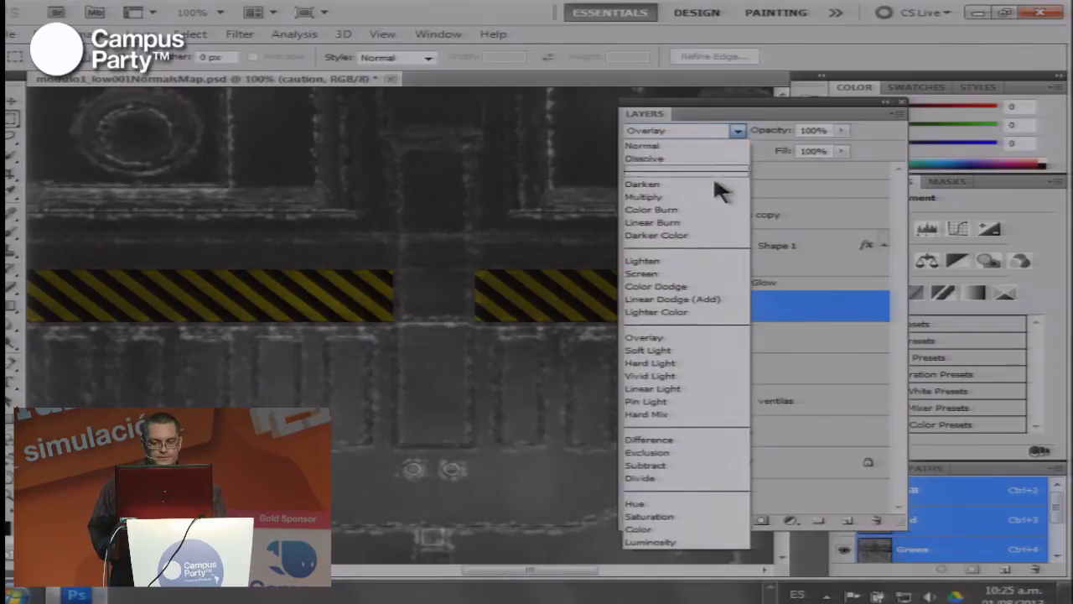
{"action": "left_click", "coordinate": [678, 305]}
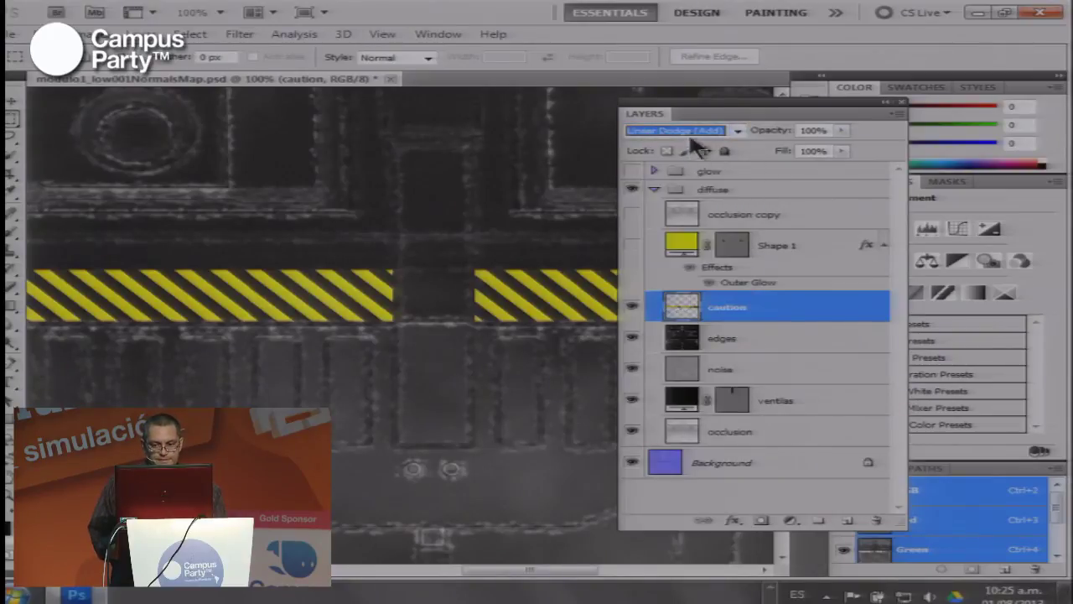
{"action": "left_click", "coordinate": [692, 133]}
{"action": "left_click", "coordinate": [671, 195]}
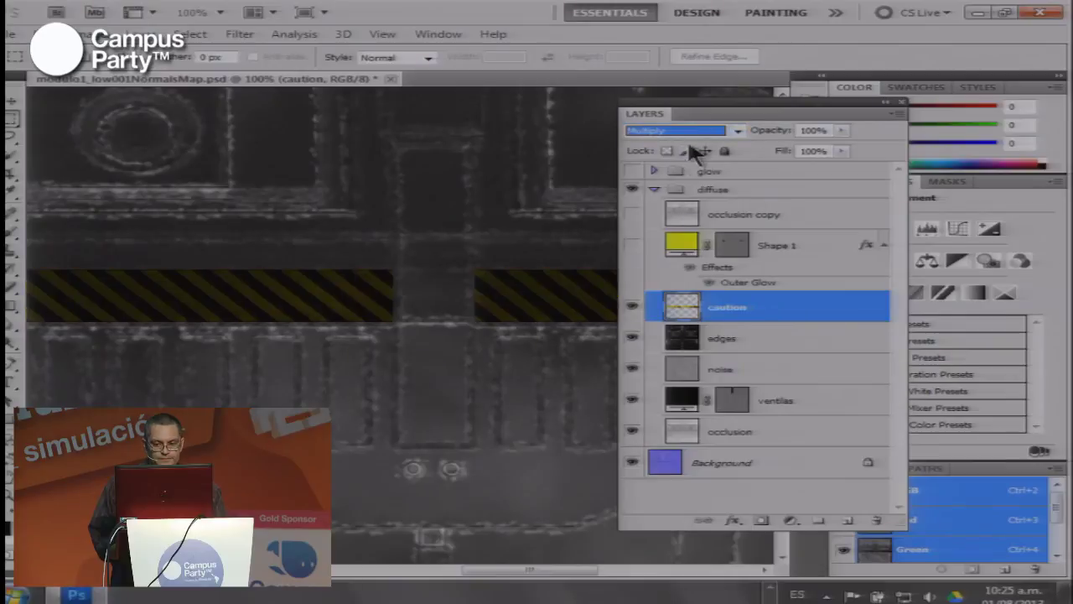
{"action": "left_click", "coordinate": [690, 132]}
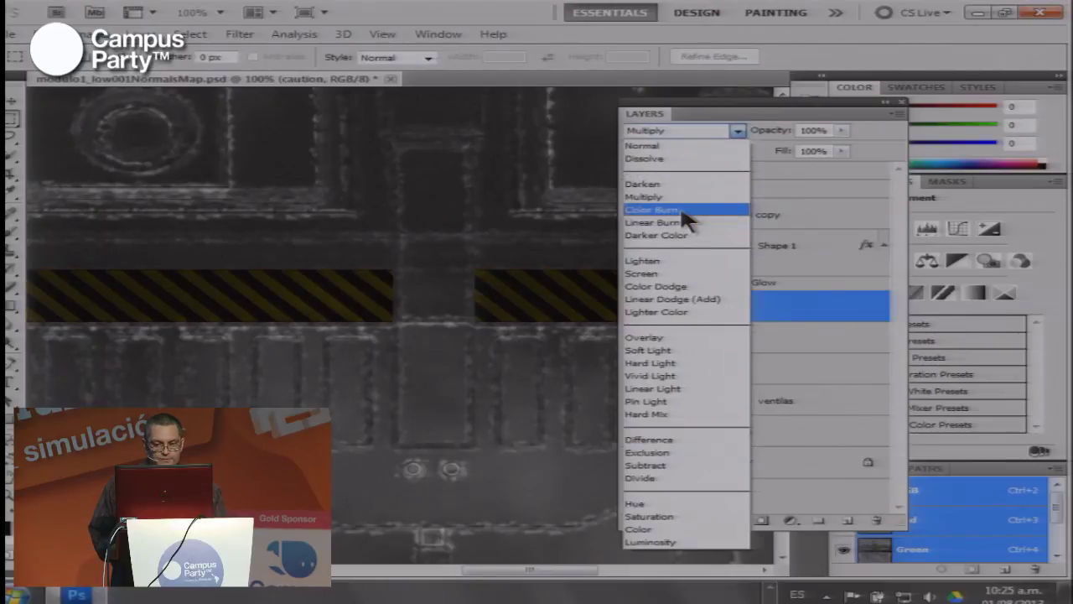
{"action": "left_click", "coordinate": [684, 215]}
{"action": "key", "text": "ctrl+minus"}
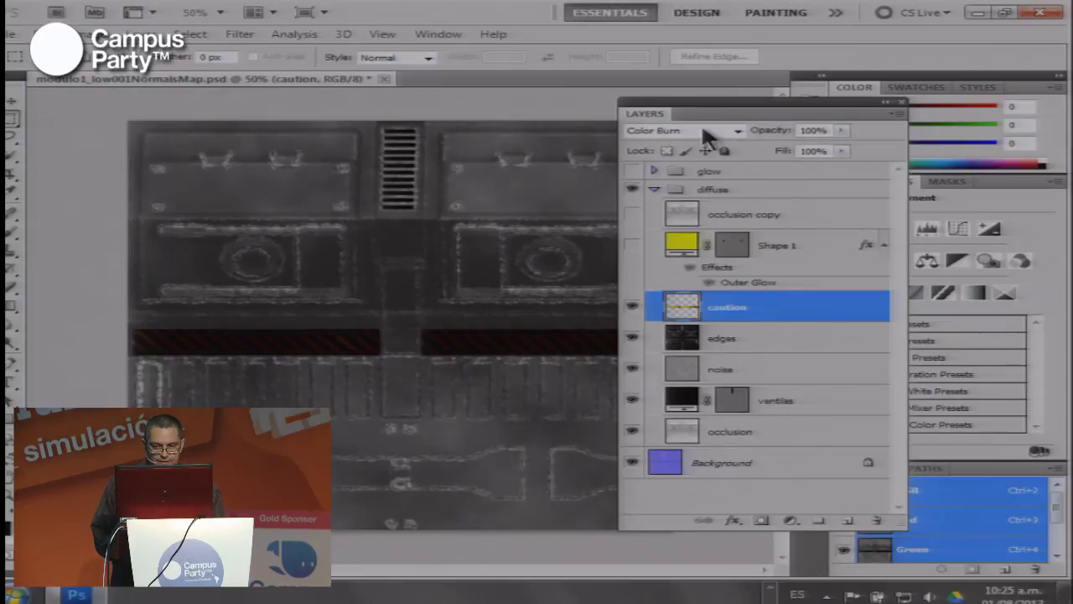
Dock the Layers palette and set the caution layer's blend mode to Overlay
{"action": "left_click_drag", "start_coordinate": [701, 118], "coordinate": [772, 143]}
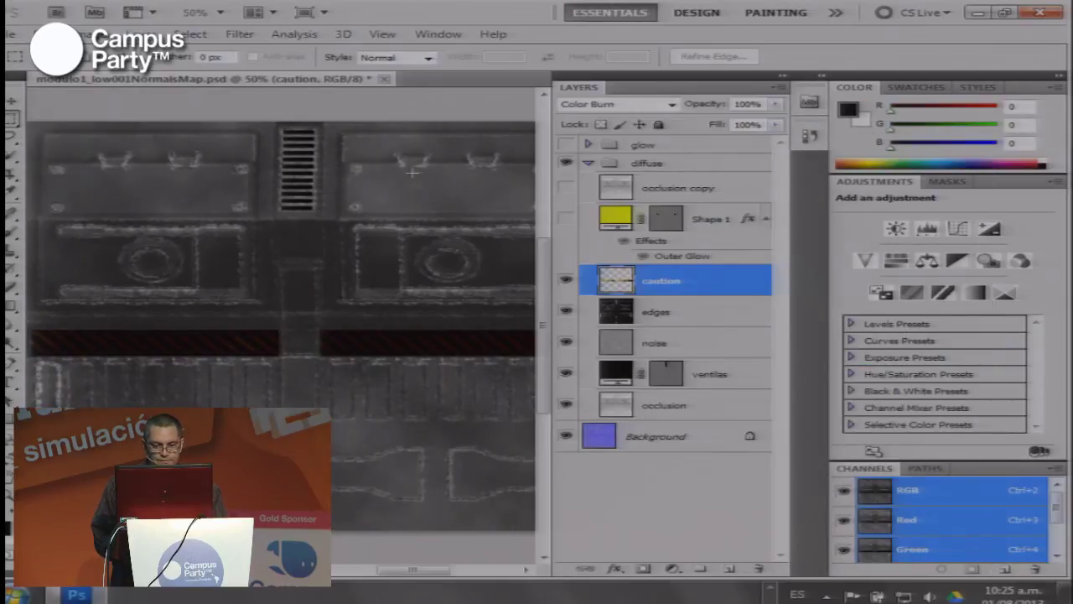
{"action": "left_click", "coordinate": [589, 105]}
{"action": "left_click", "coordinate": [592, 311]}
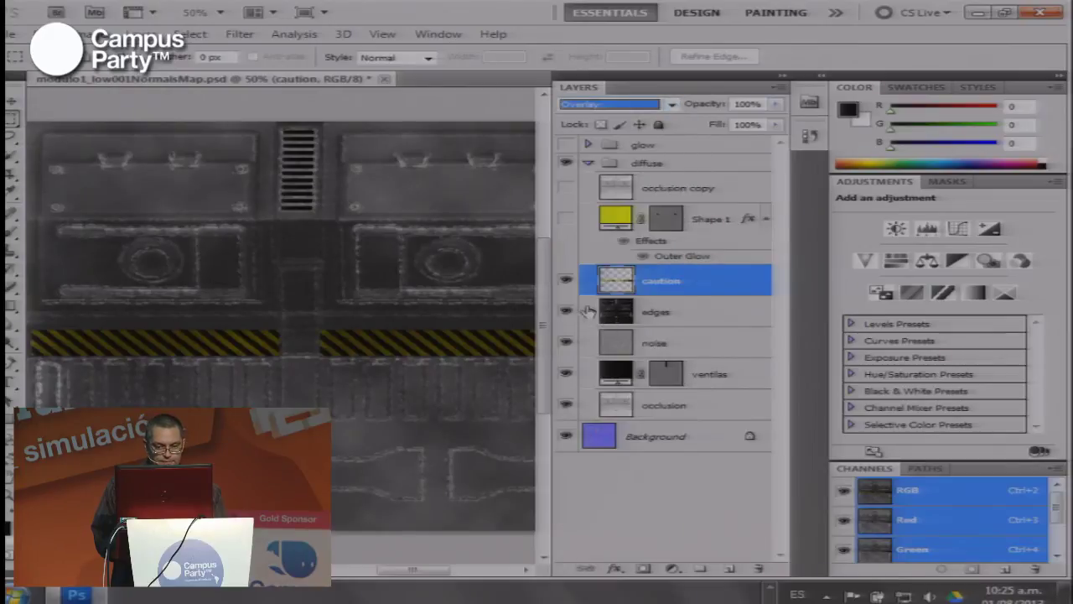
Show the Shape 1 layer with its yellow glowing lights and select it
{"action": "left_click", "coordinate": [567, 220]}
{"action": "left_click", "coordinate": [712, 224]}
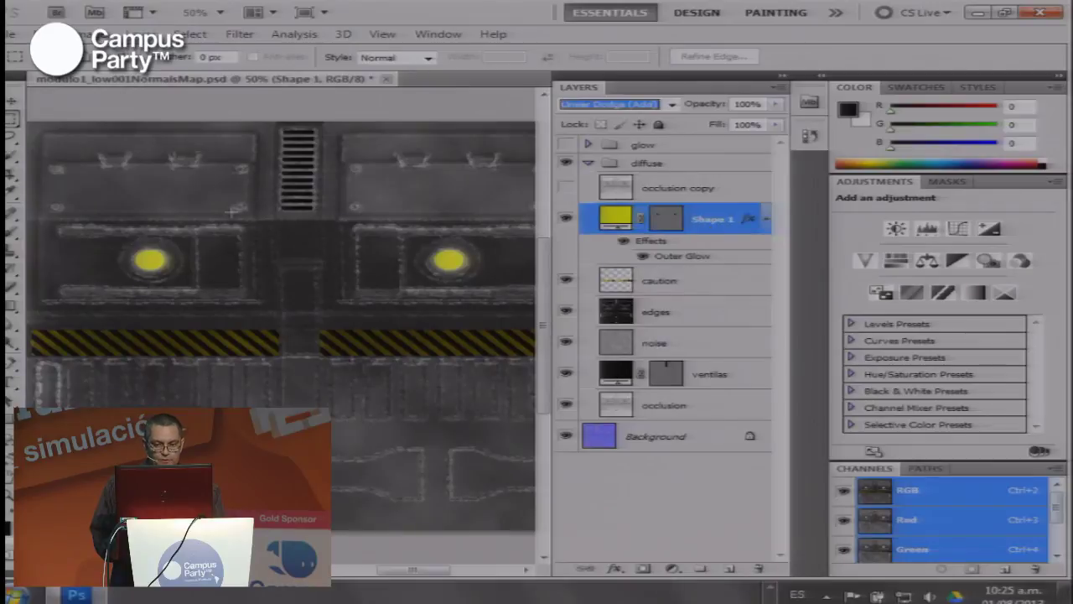
Switch to the slide presentation and advance from the Bocetos slide to the "Crear prefabs / materiales / nivel" slide
{"action": "key", "text": "super+d"}
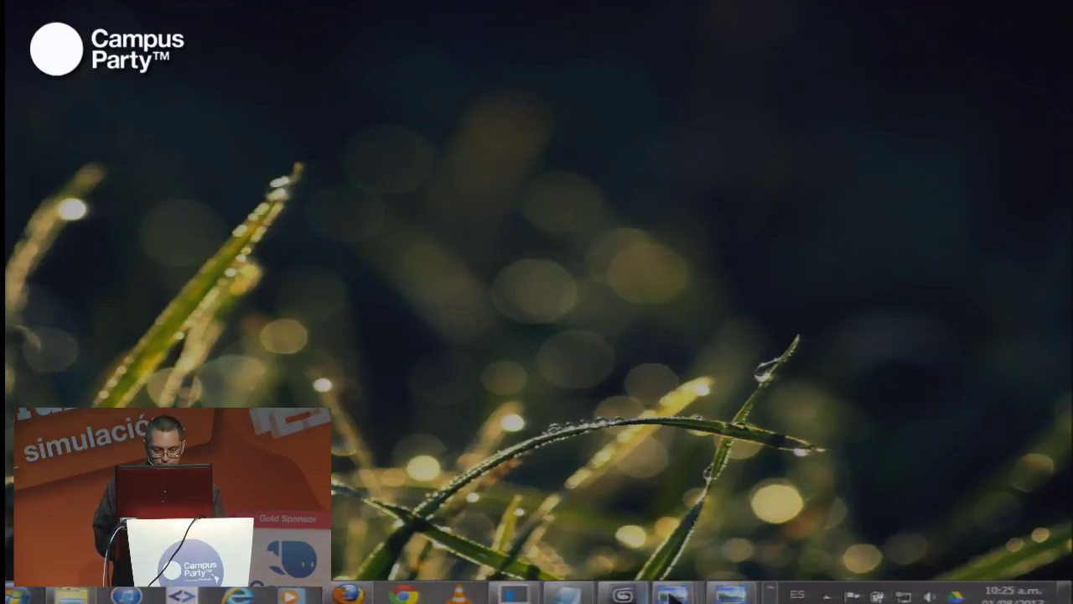
{"action": "mouse_move", "coordinate": [681, 594]}
{"action": "left_click", "coordinate": [584, 495]}
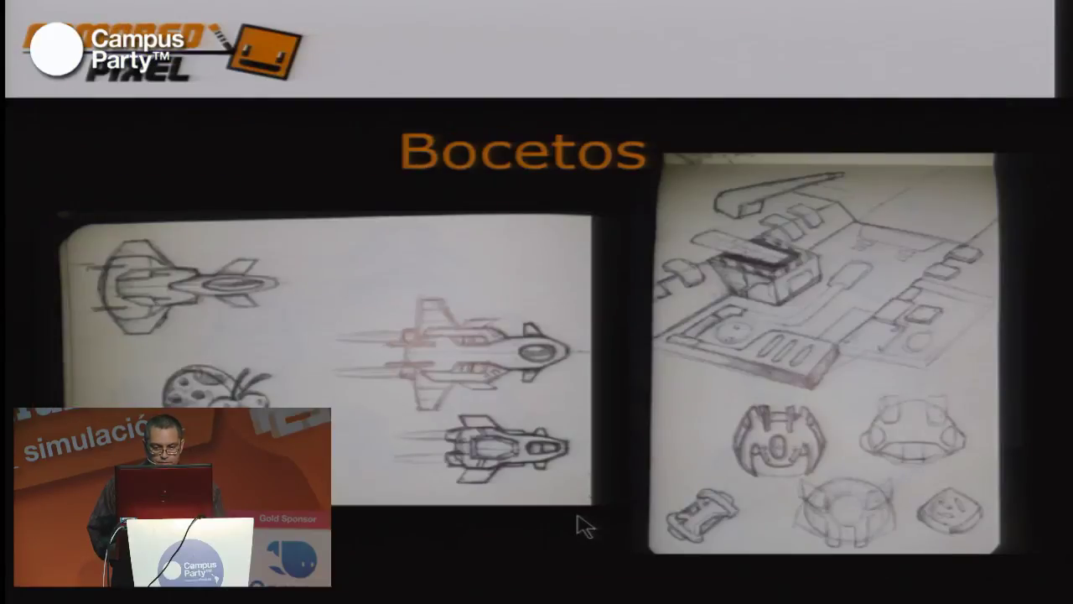
{"action": "key", "text": "Right"}
{"action": "key", "text": "Right"}
{"action": "key", "text": "Right"}
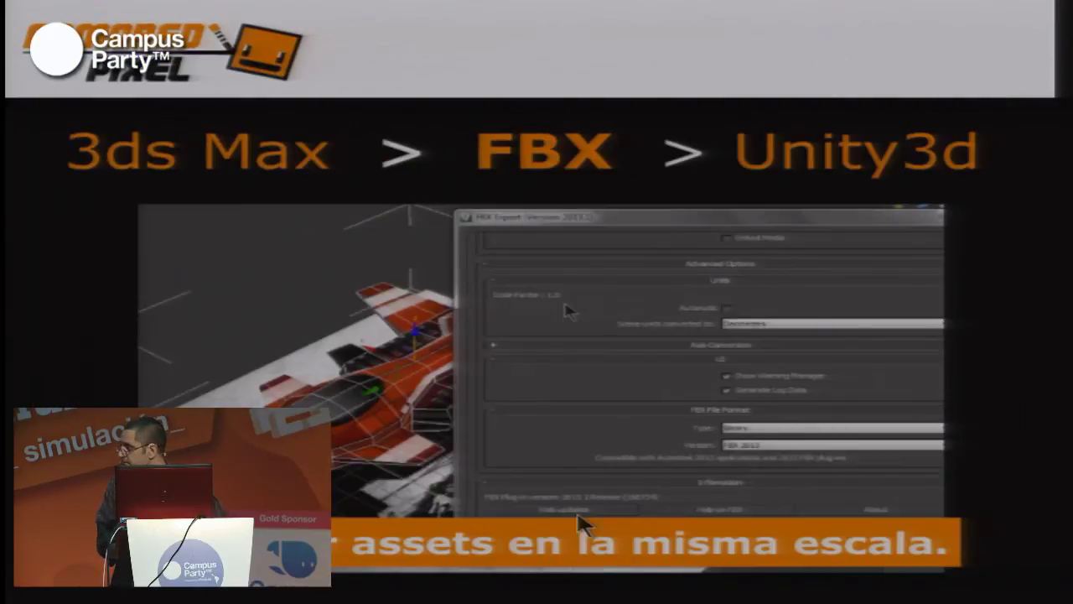
{"action": "key", "text": "Right"}
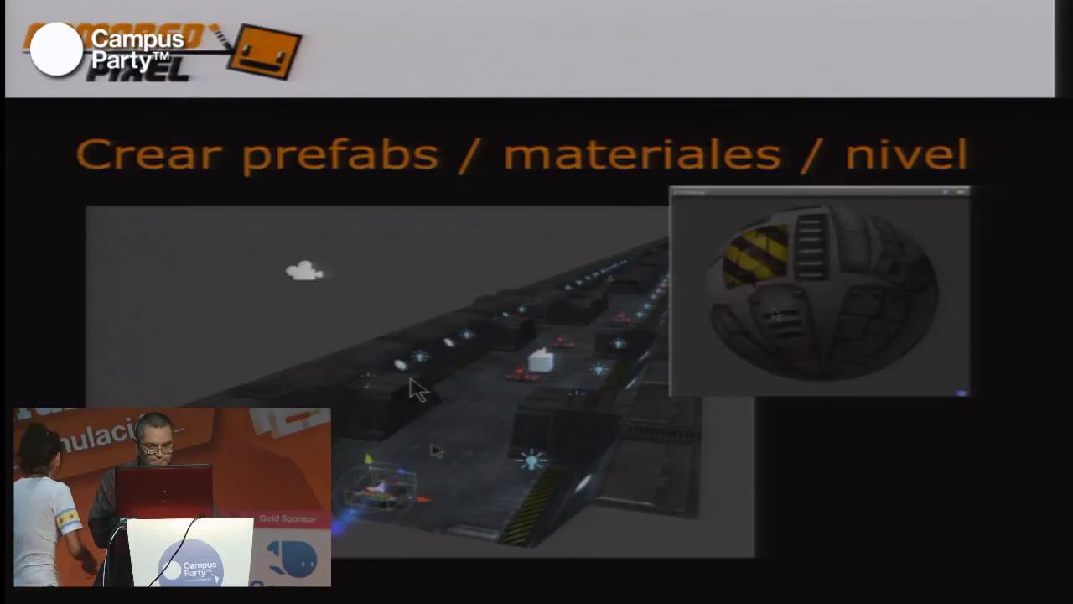
Return from the presentation to the module texture in Photoshop and compare it with the Shape 1 layer hidden and shown
{"action": "key", "text": "super"}
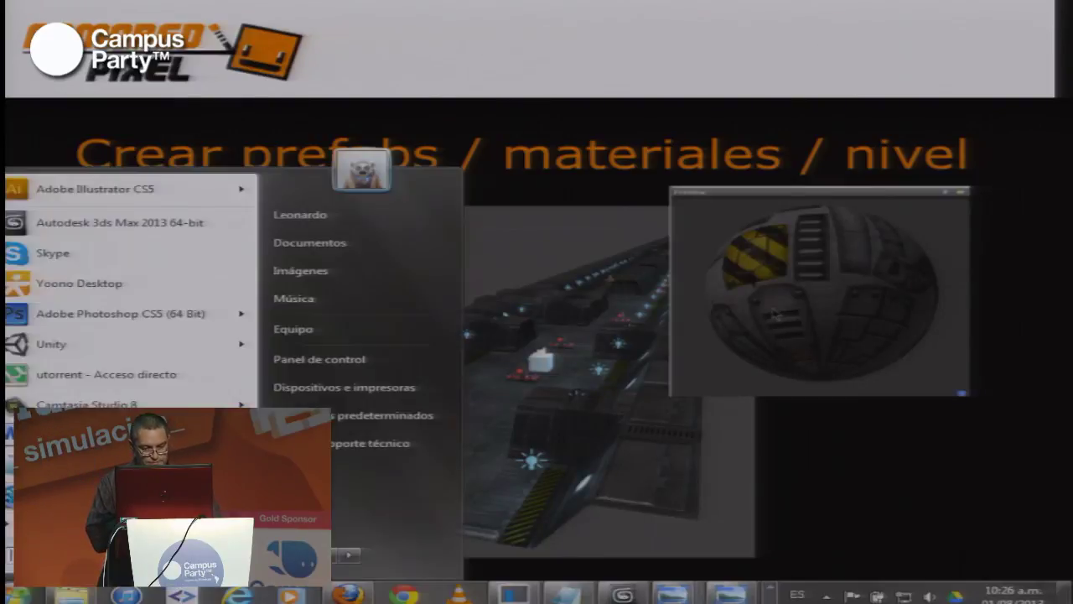
{"action": "left_click", "coordinate": [1067, 594]}
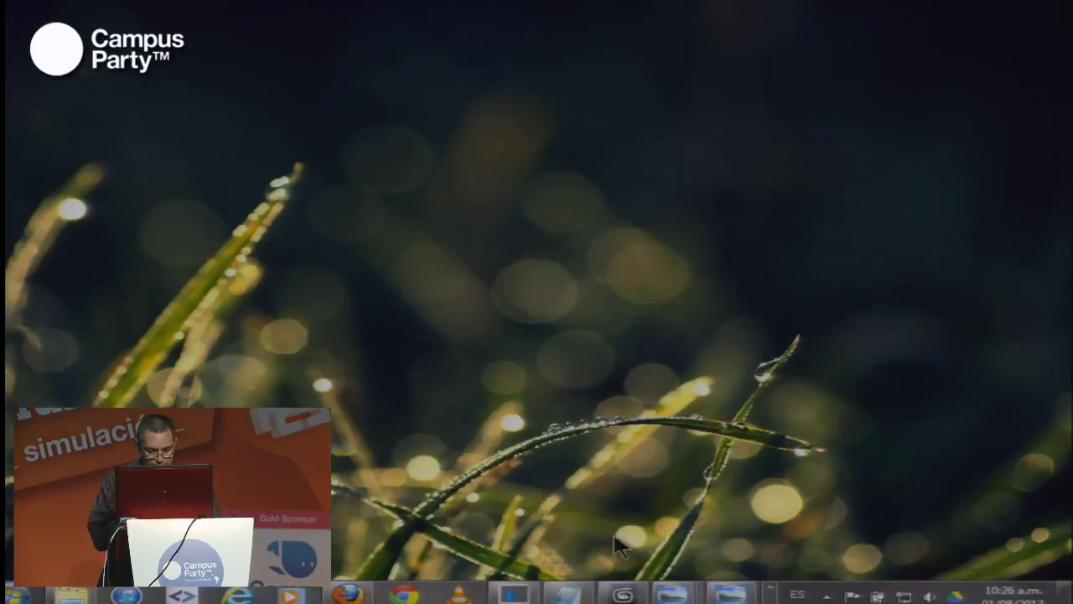
{"action": "left_click", "coordinate": [622, 594]}
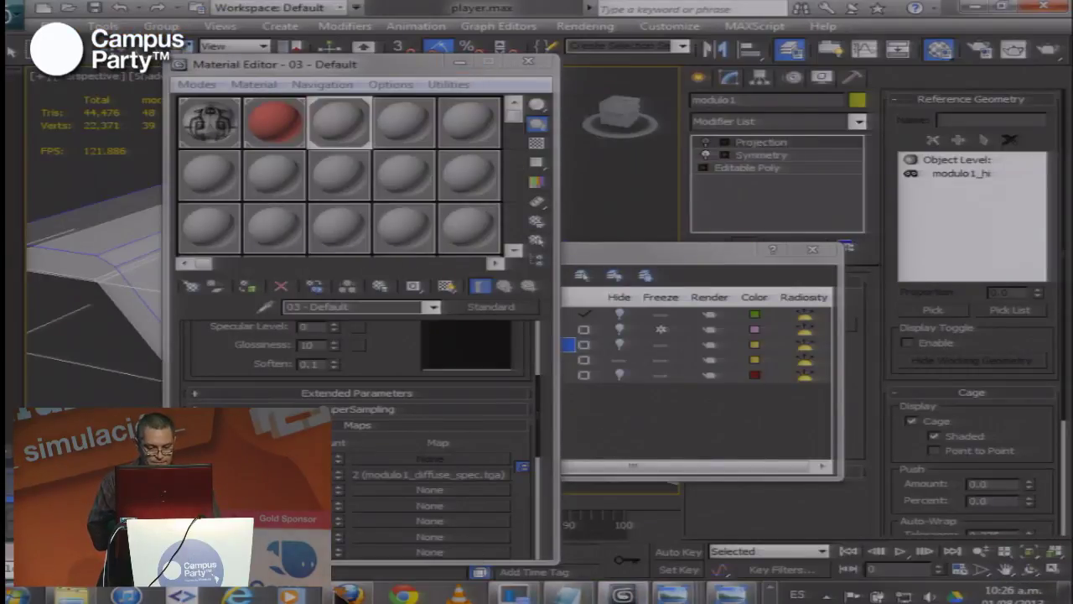
{"action": "left_click", "coordinate": [772, 599]}
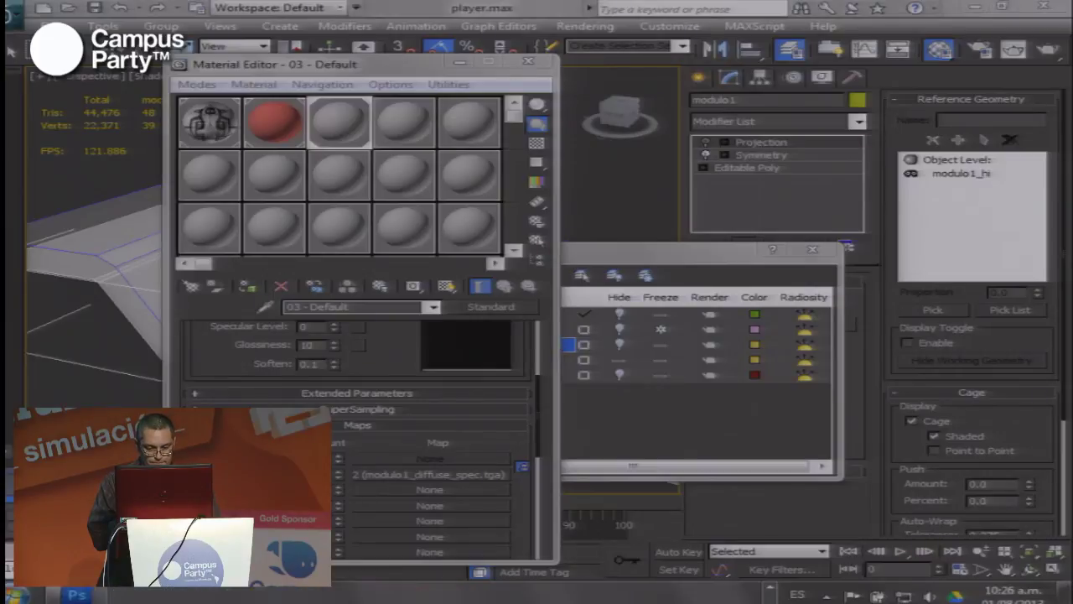
{"action": "left_click", "coordinate": [77, 595]}
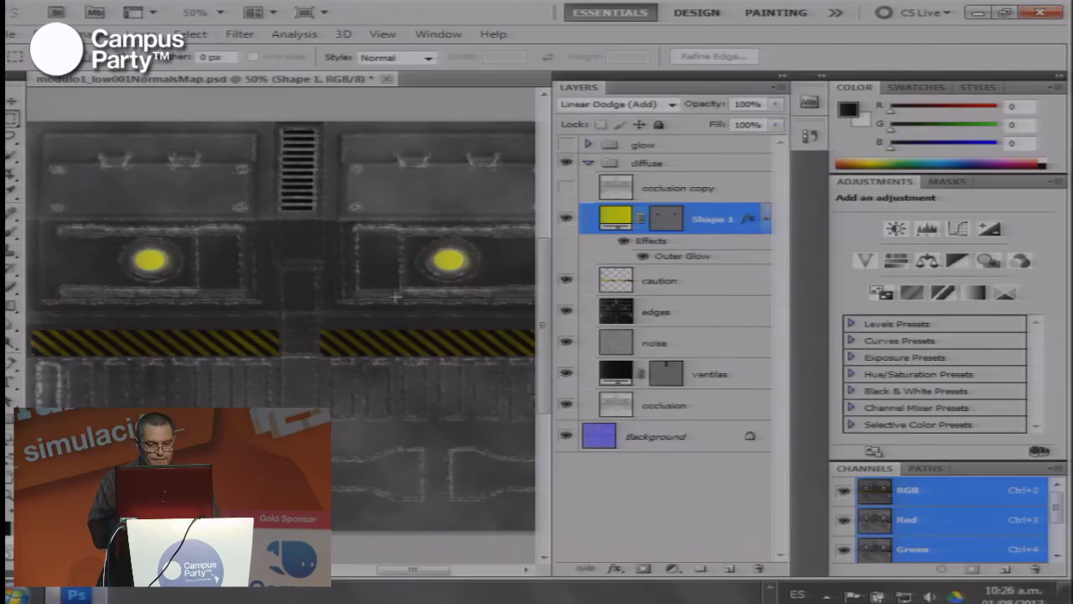
{"action": "left_click", "coordinate": [566, 219]}
{"action": "left_click", "coordinate": [567, 219]}
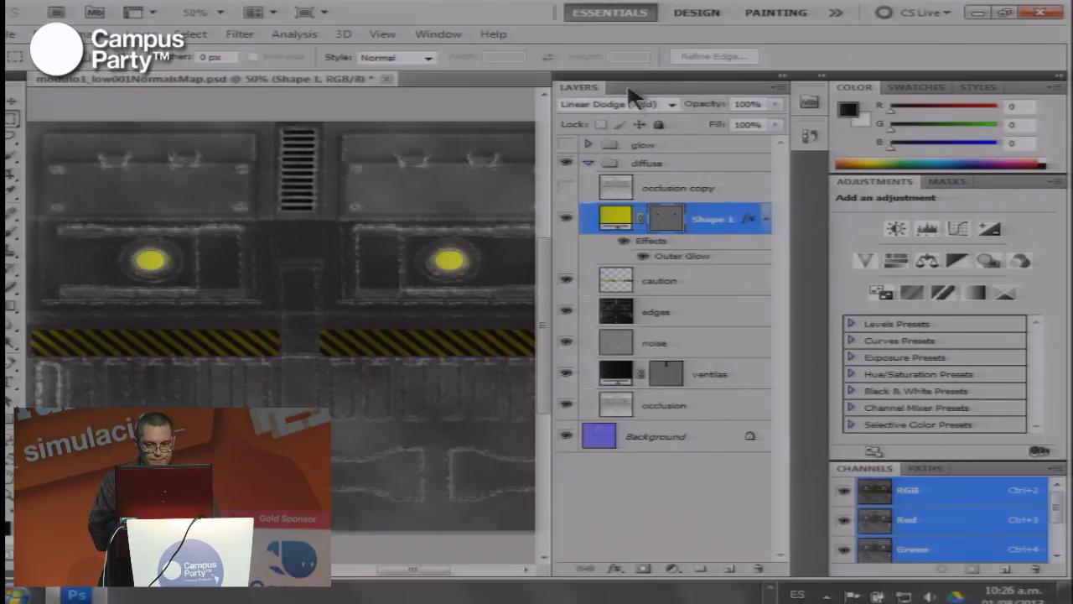
Undock the Layers palette to uncover more of the texture, and show and select the occlusion copy layer above Shape 1
{"action": "left_click_drag", "start_coordinate": [628, 87], "coordinate": [740, 143]}
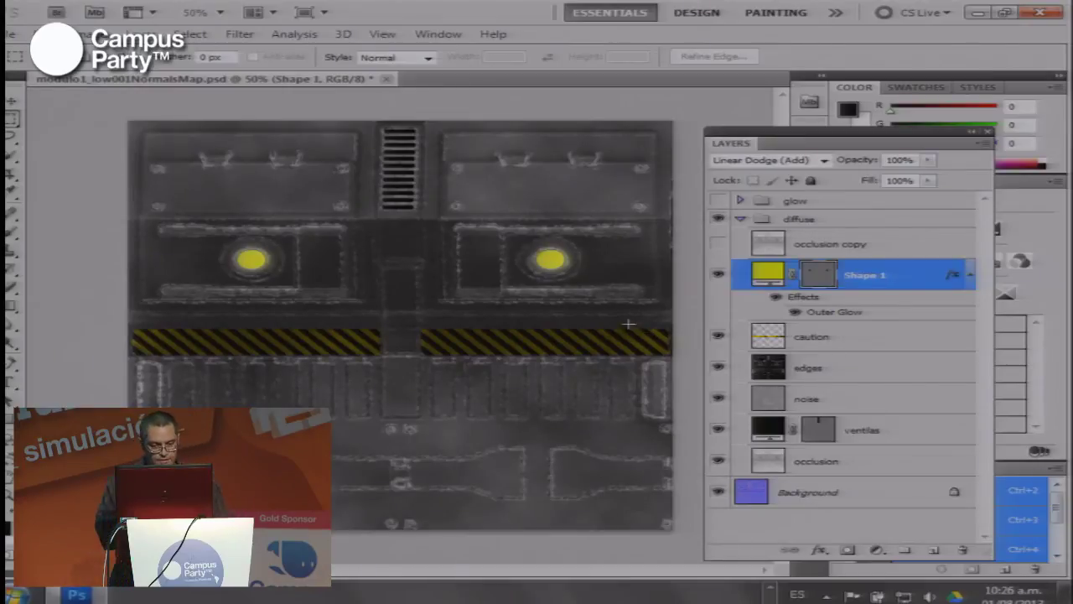
{"action": "mouse_move", "coordinate": [735, 141]}
{"action": "left_mouse_down"}
{"action": "mouse_move", "coordinate": [734, 126]}
{"action": "mouse_move", "coordinate": [721, 127]}
{"action": "left_mouse_up"}
{"action": "left_click", "coordinate": [704, 260]}
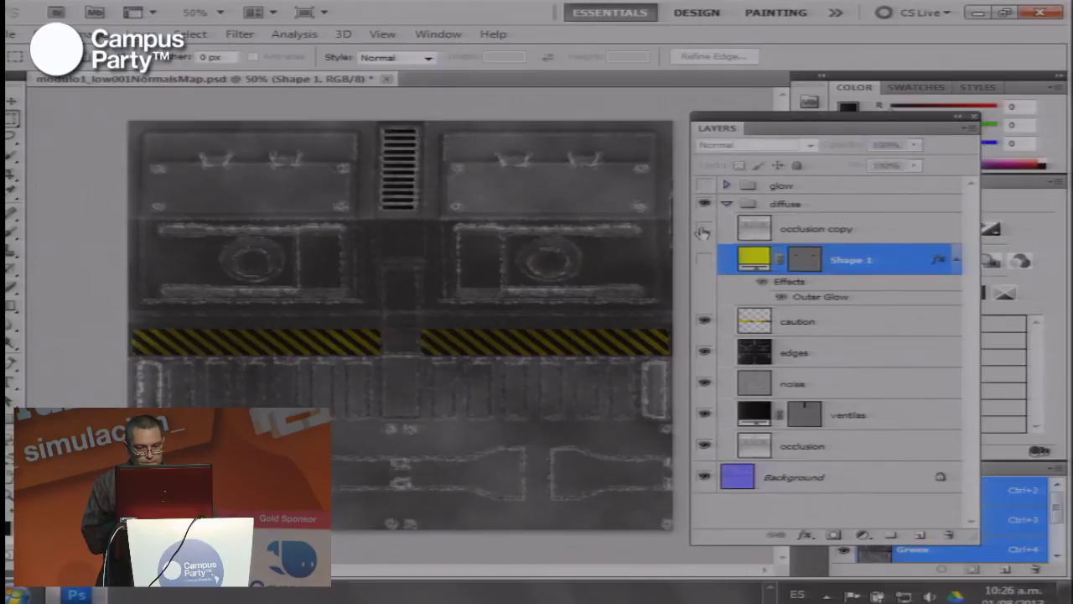
{"action": "left_click", "coordinate": [704, 229]}
{"action": "left_click", "coordinate": [704, 260]}
{"action": "left_click", "coordinate": [751, 232]}
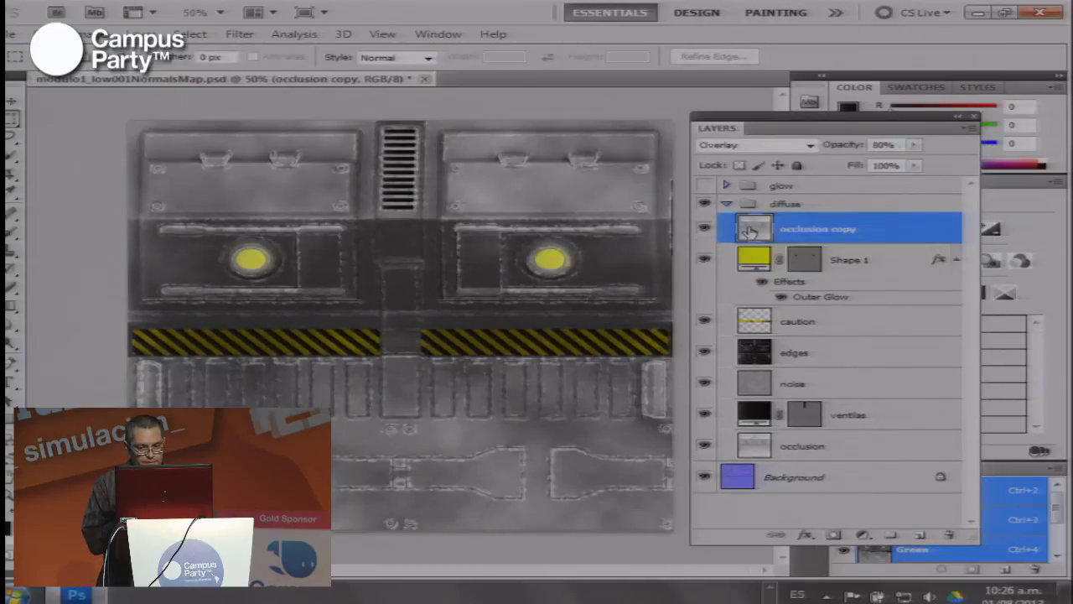
Compare the texture with and without the occlusion copy layer, leave that layer hidden, and collapse and hide the diffuse group
{"action": "left_click", "coordinate": [703, 229]}
{"action": "left_click", "coordinate": [703, 230]}
{"action": "left_click", "coordinate": [703, 230]}
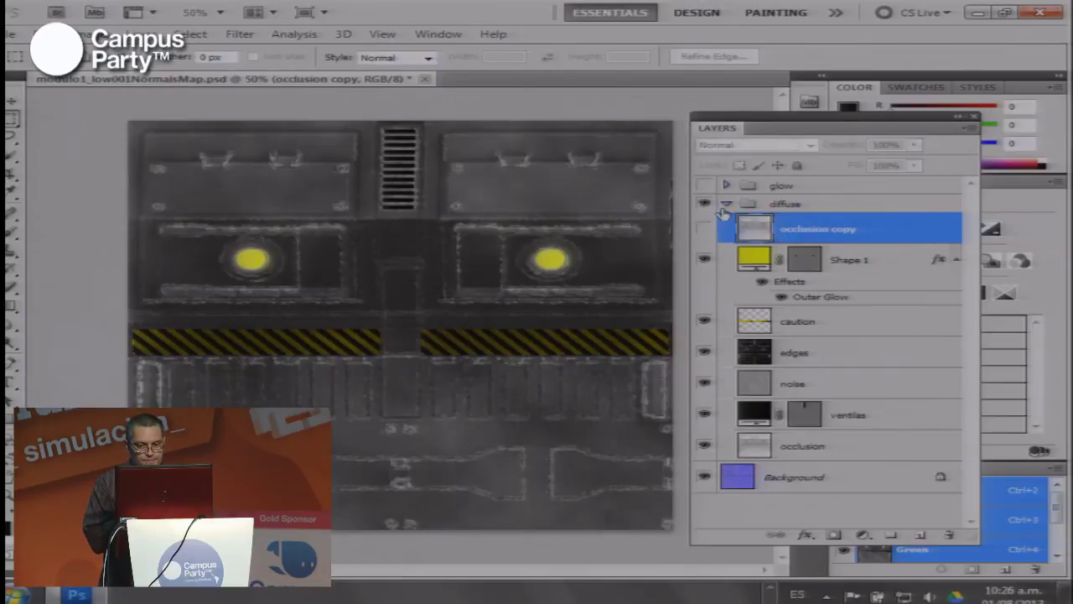
{"action": "left_click", "coordinate": [727, 203]}
{"action": "left_click", "coordinate": [704, 204]}
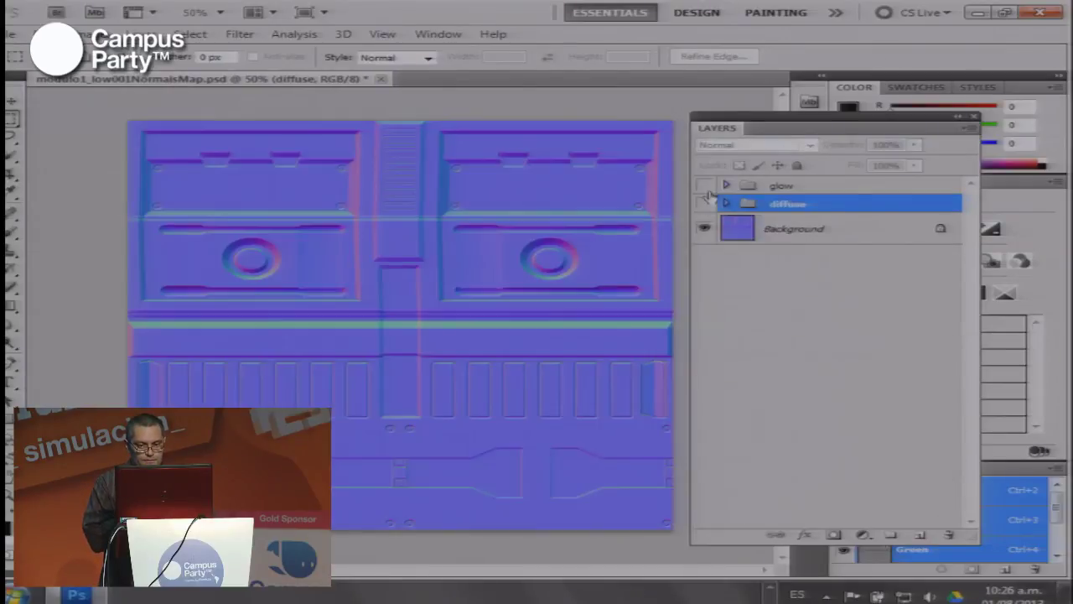
Show the glow group to view the glow map of the lights, and leave no layer selected
{"action": "left_click", "coordinate": [705, 185]}
{"action": "left_click", "coordinate": [766, 187]}
{"action": "left_click_drag", "start_coordinate": [768, 134], "coordinate": [746, 128]}
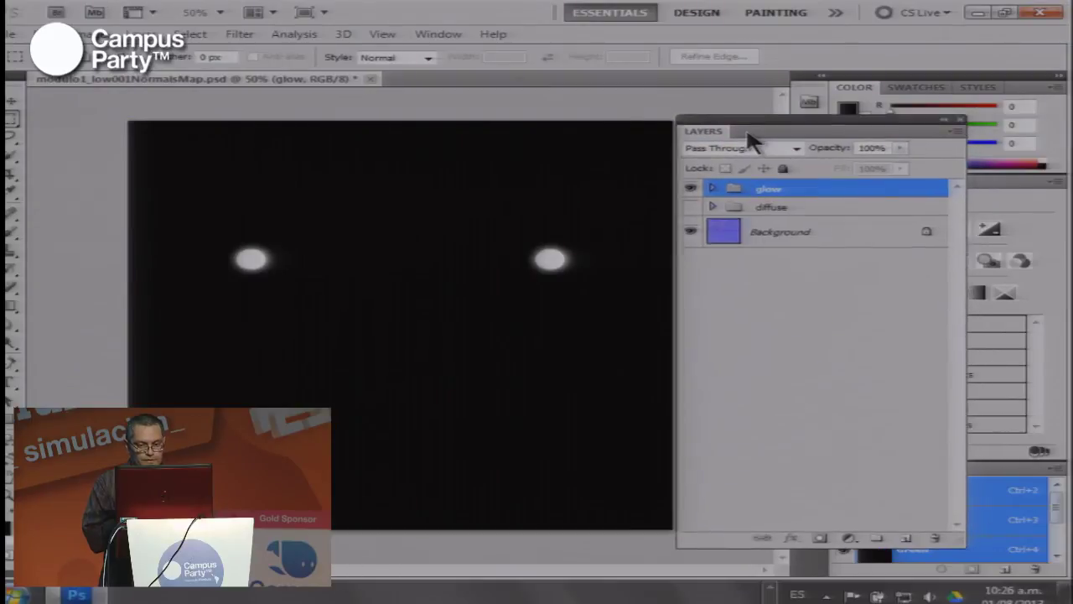
{"action": "left_click", "coordinate": [738, 293]}
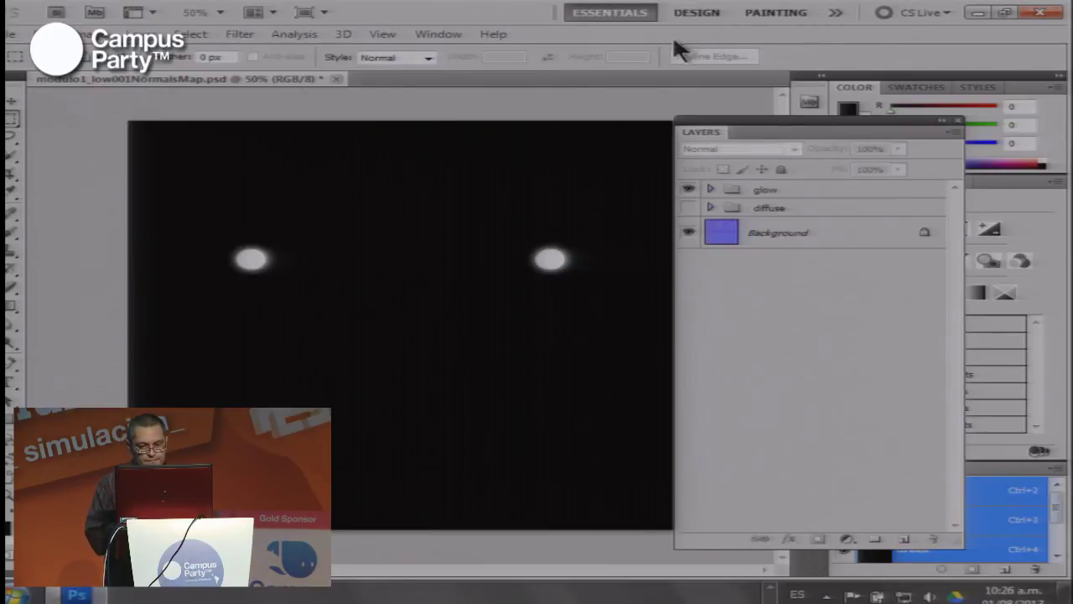
Compare the normal map, diffuse and glow textures by toggling their groups, leaving both the glow and diffuse groups shown
{"action": "left_click", "coordinate": [687, 191]}
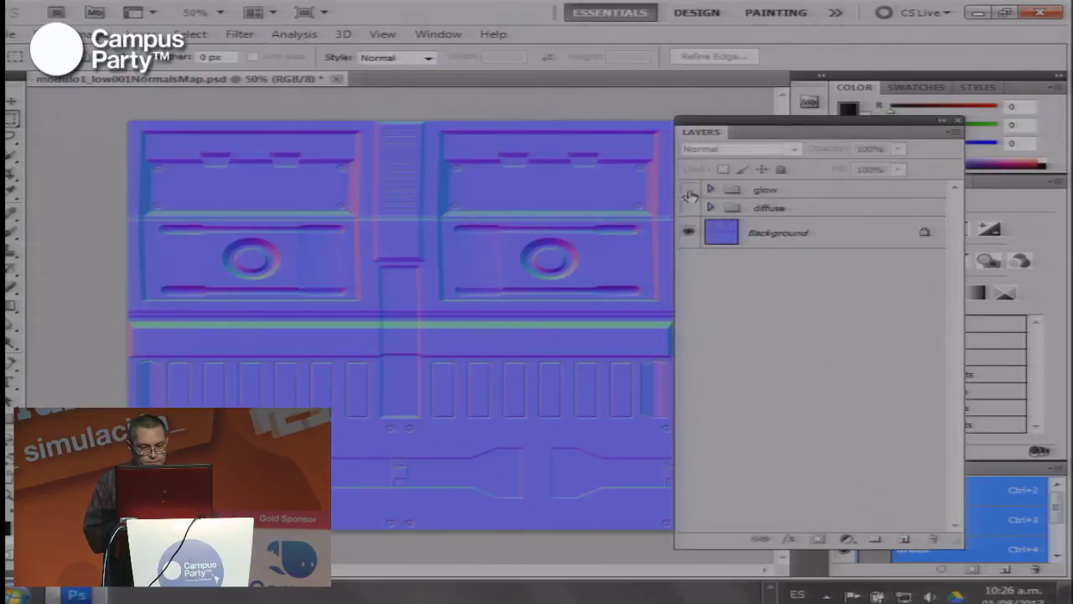
{"action": "left_click", "coordinate": [688, 208]}
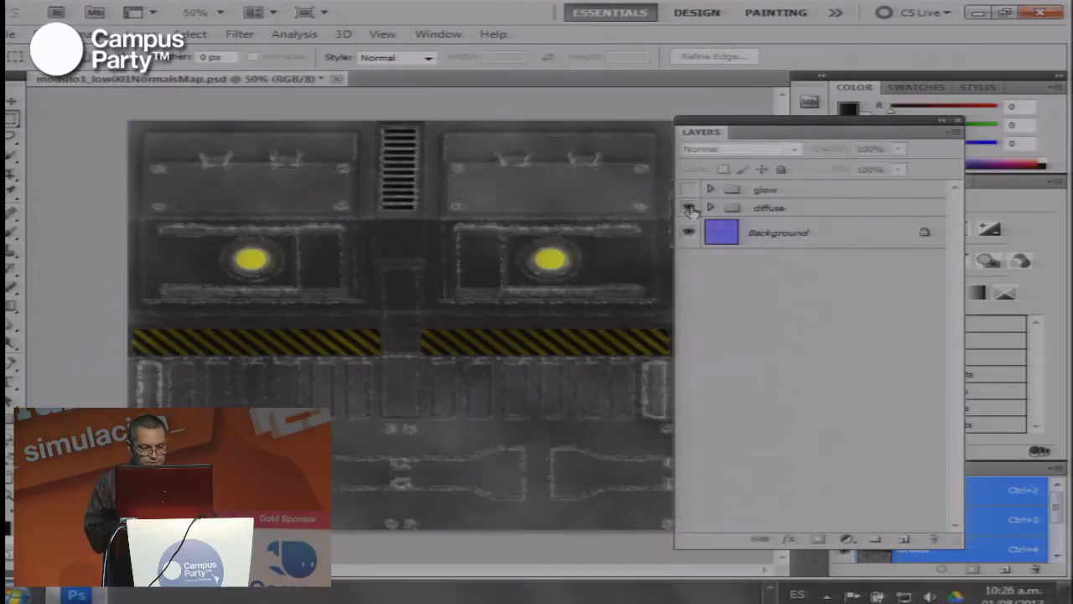
{"action": "left_click", "coordinate": [688, 208]}
{"action": "left_click", "coordinate": [688, 208]}
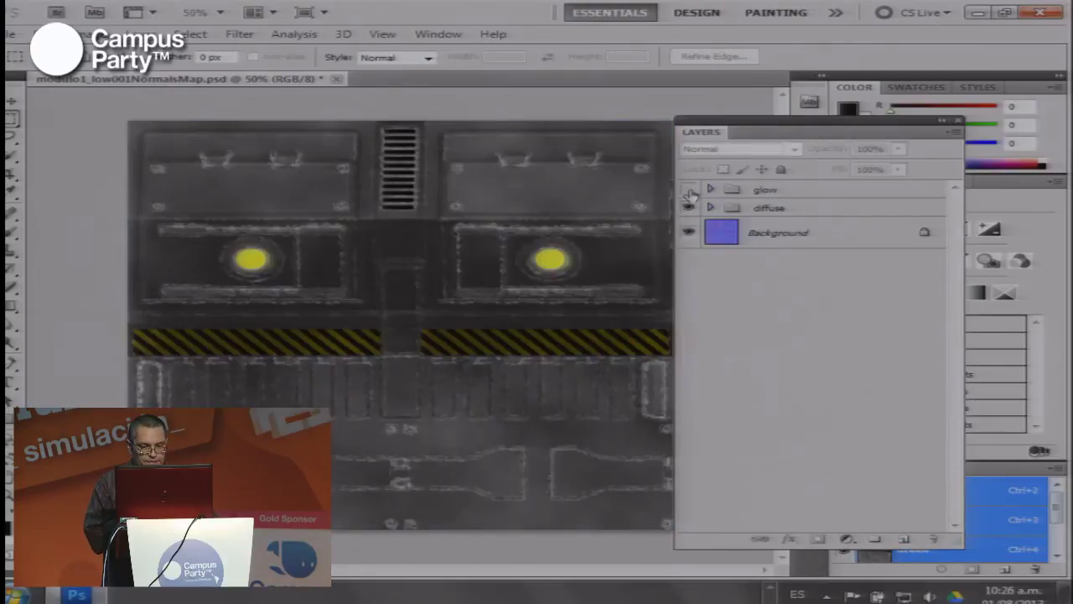
{"action": "left_click", "coordinate": [687, 191]}
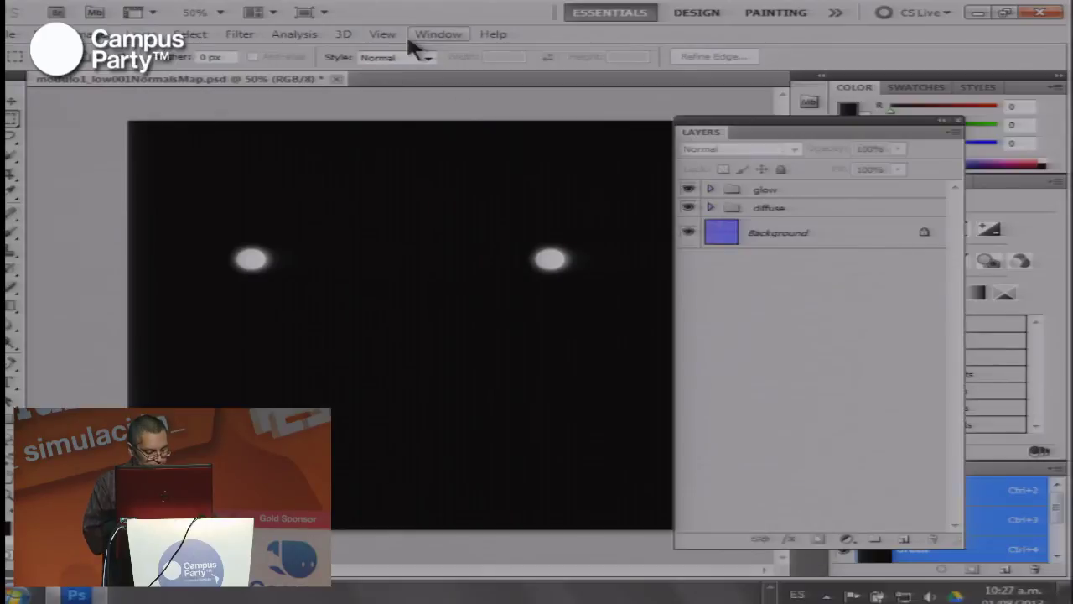
Open uvw_enemigo.psd from the sources folder of the spaceship project
{"action": "left_click", "coordinate": [14, 34]}
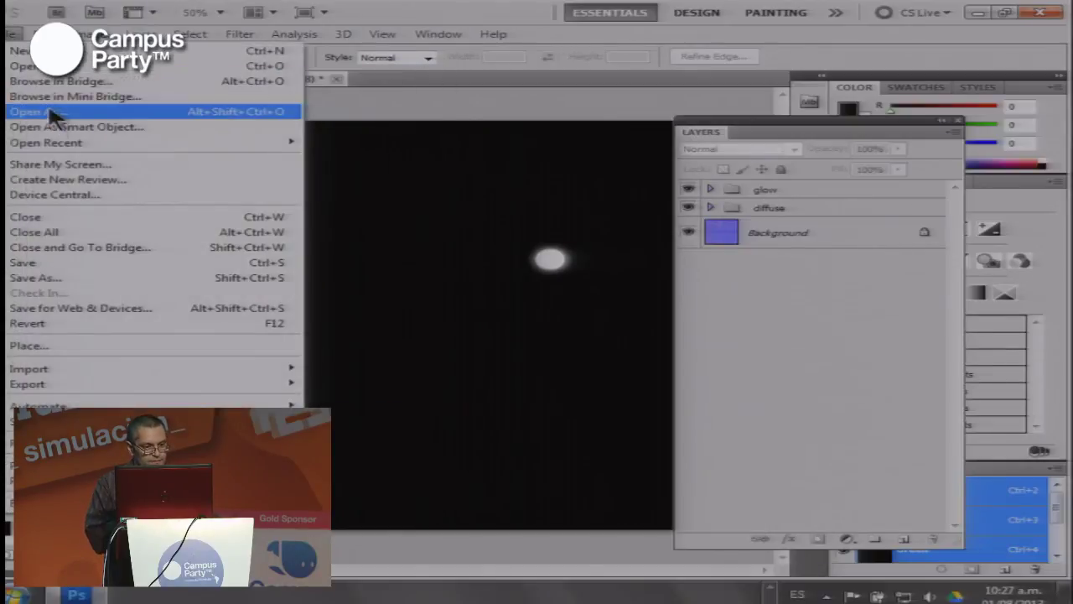
{"action": "left_click", "coordinate": [54, 67]}
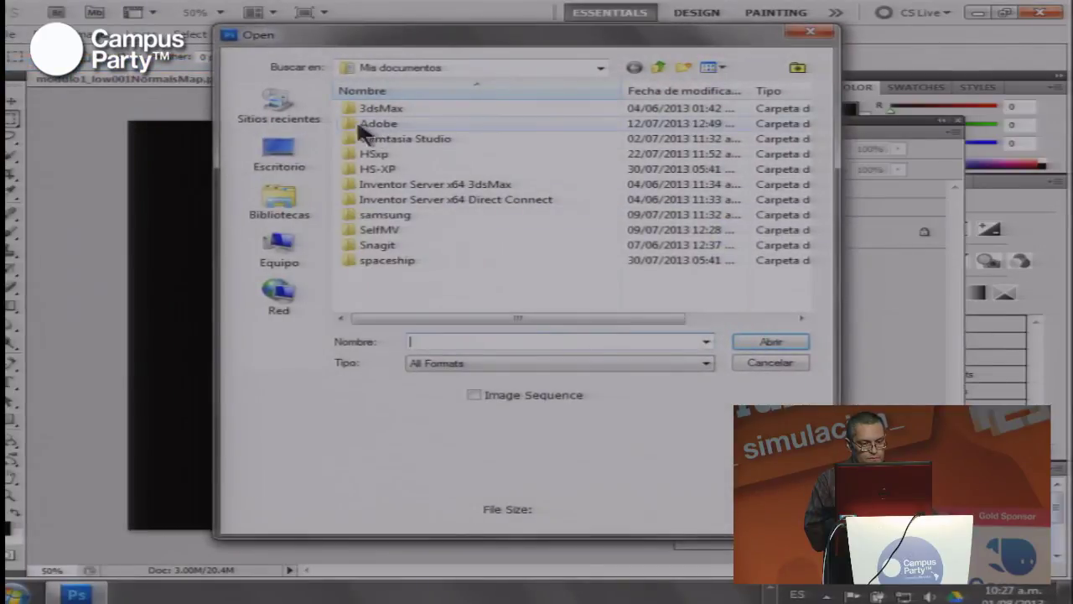
{"action": "left_click", "coordinate": [279, 167]}
{"action": "left_click", "coordinate": [391, 267]}
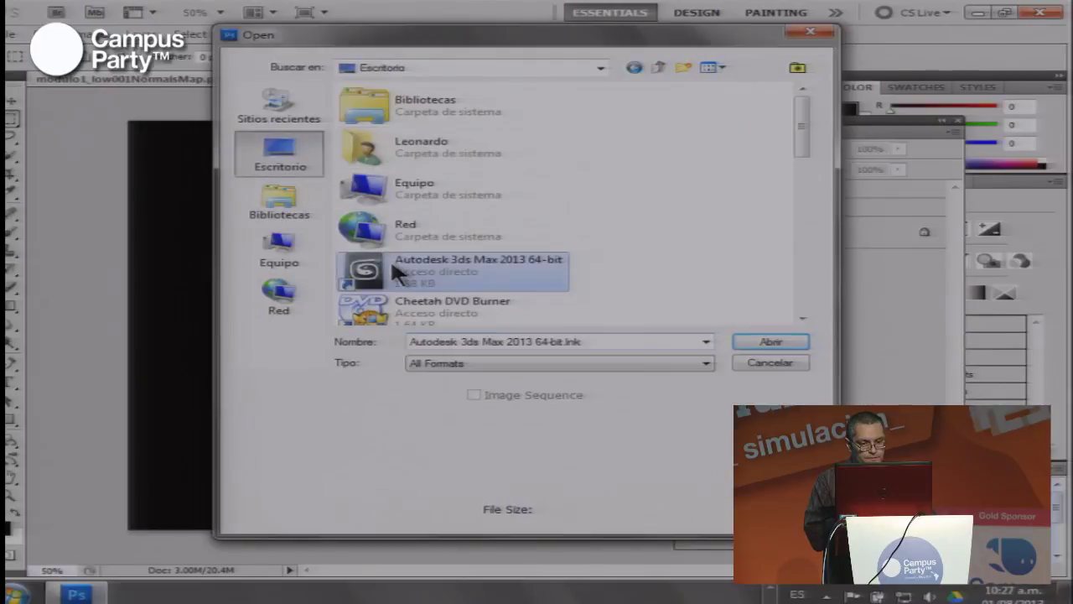
{"action": "scroll", "coordinate": [394, 270], "scroll_direction": "down", "scroll_amount": 2}
{"action": "scroll", "coordinate": [396, 268], "scroll_direction": "down", "scroll_amount": 3}
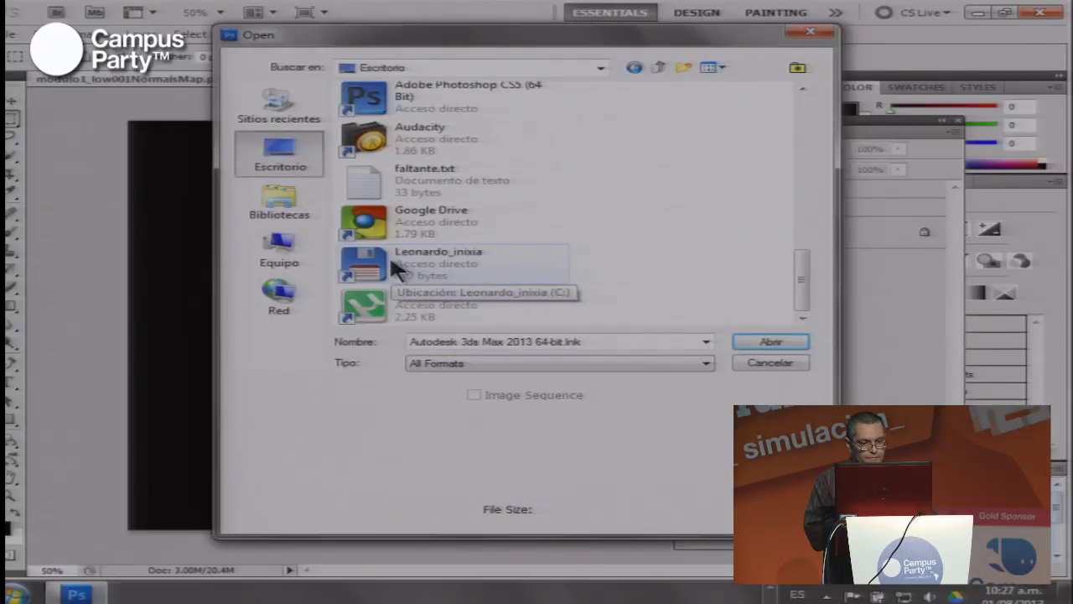
{"action": "double_click", "coordinate": [391, 263]}
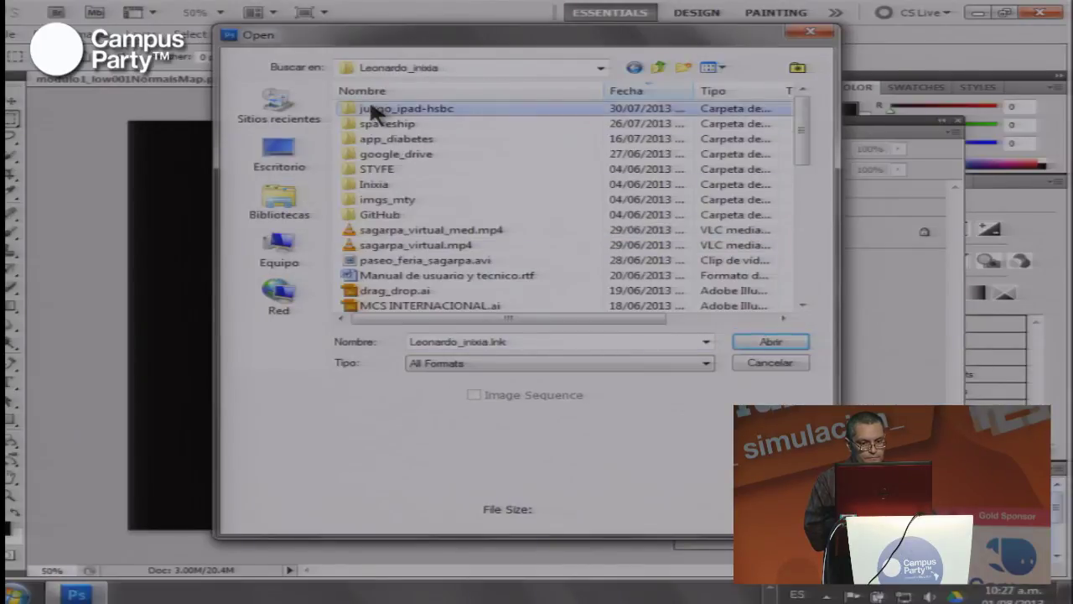
{"action": "double_click", "coordinate": [386, 125]}
{"action": "double_click", "coordinate": [379, 139]}
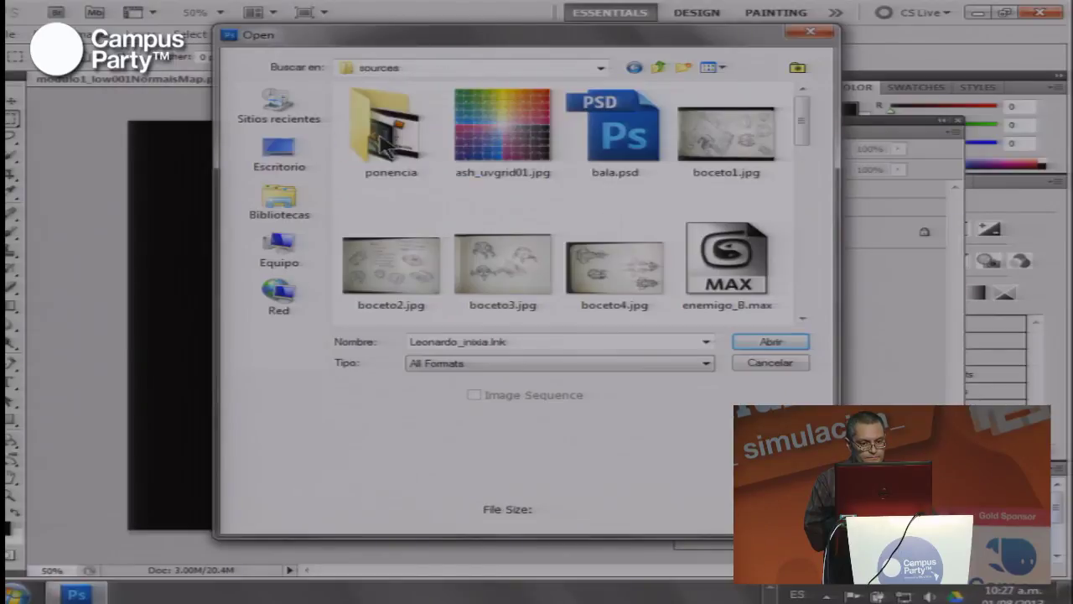
{"action": "left_click_drag", "start_coordinate": [802, 132], "coordinate": [799, 271]}
{"action": "left_click", "coordinate": [627, 237]}
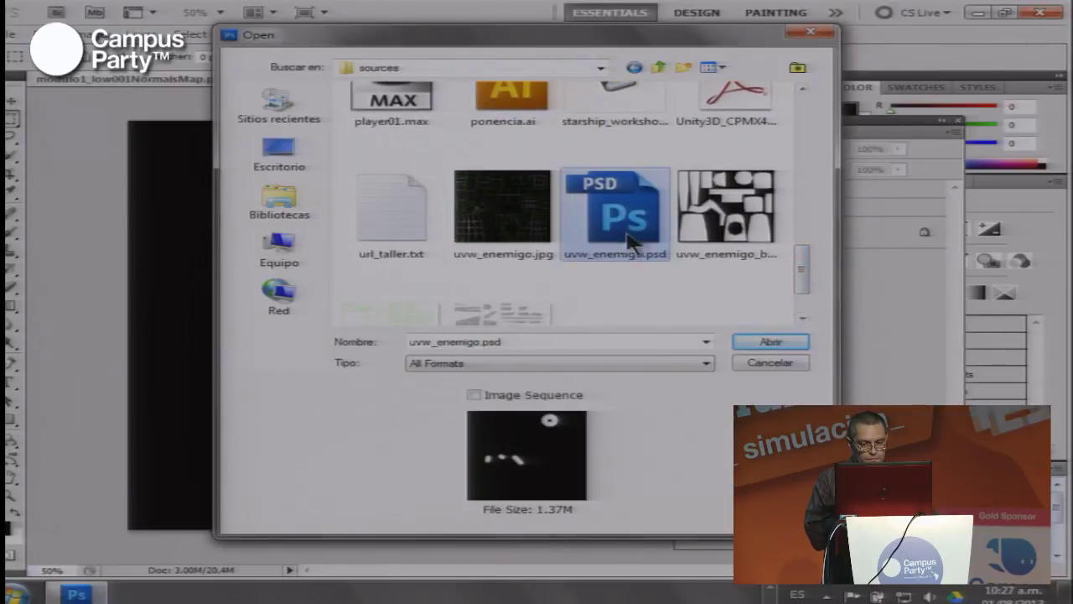
{"action": "left_click", "coordinate": [768, 343]}
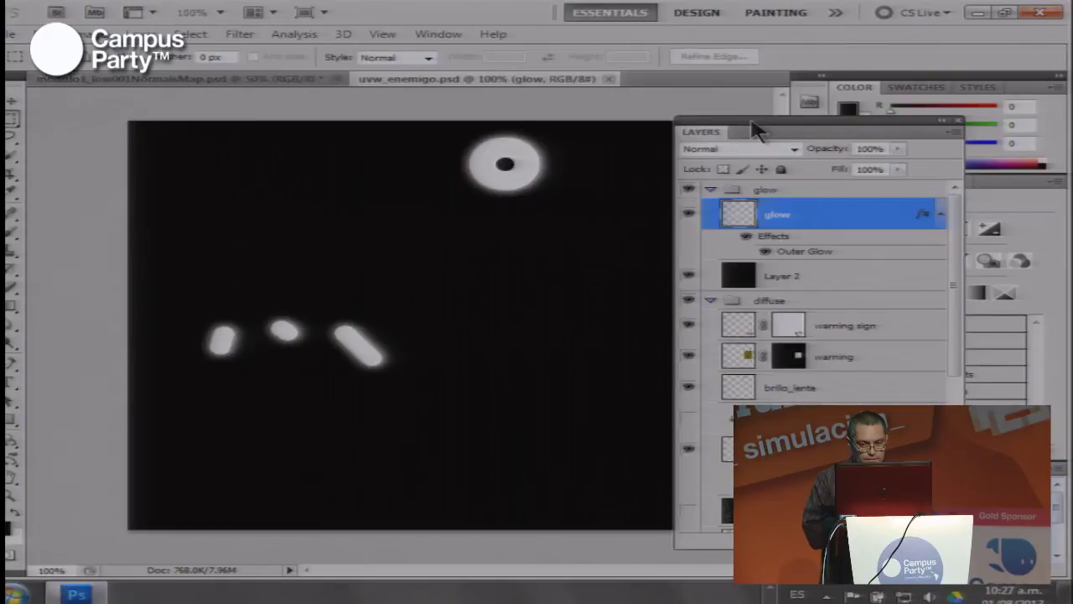
Collapse the glow and diffuse groups of the enemy texture and toggle the glow group off and on
{"action": "left_click_drag", "start_coordinate": [758, 132], "coordinate": [762, 133]}
{"action": "left_click", "coordinate": [713, 191]}
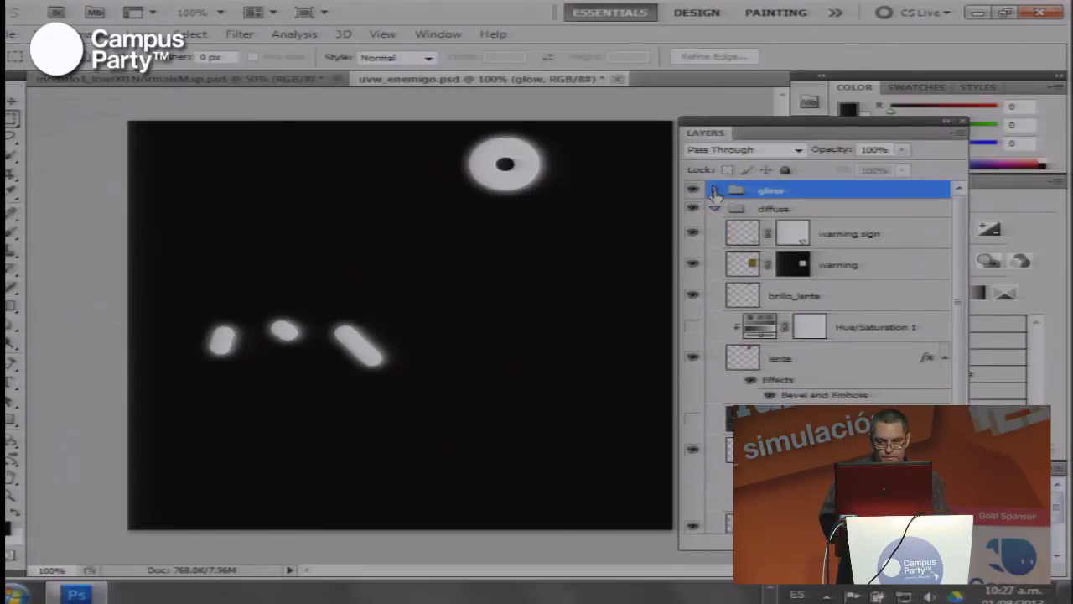
{"action": "left_click", "coordinate": [714, 208]}
{"action": "left_click", "coordinate": [693, 191]}
{"action": "left_click", "coordinate": [693, 191]}
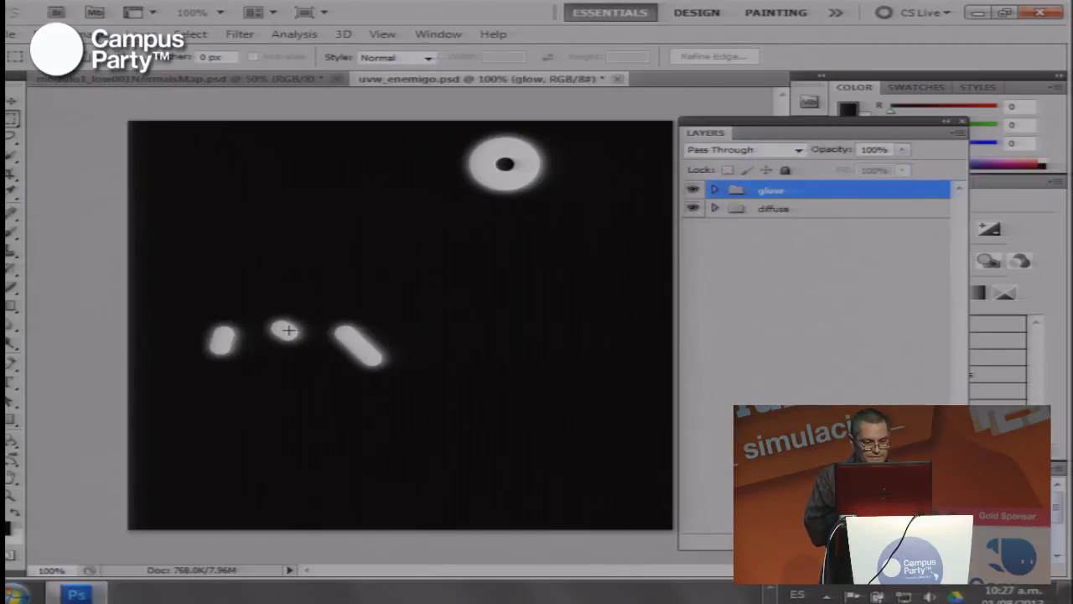
Hide the glow group, select the diffuse group and leave it shown, and dock the Layers palette
{"action": "left_click_drag", "start_coordinate": [764, 133], "coordinate": [735, 126]}
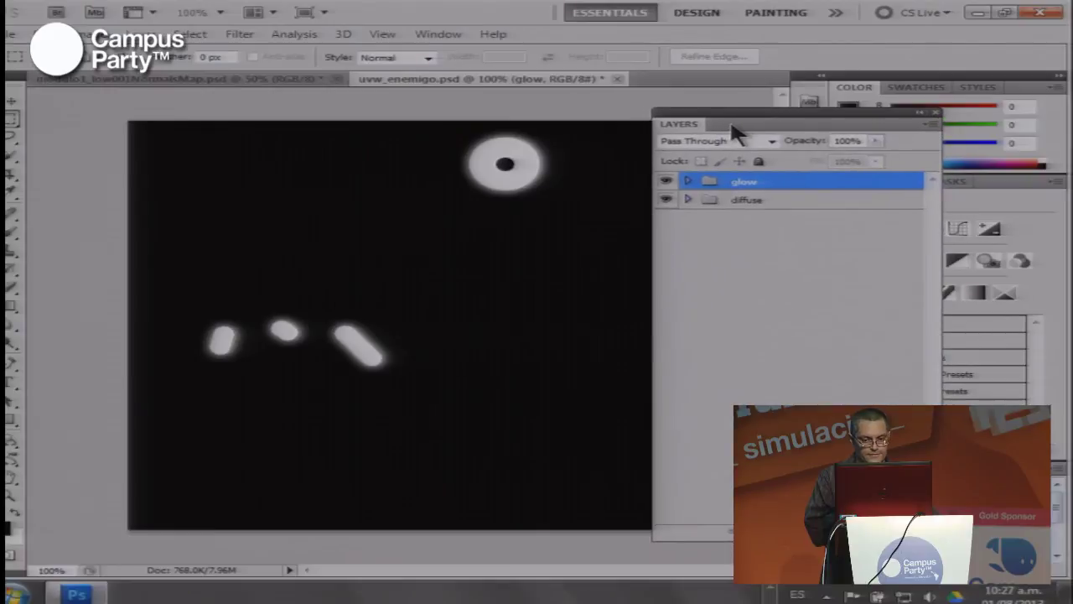
{"action": "left_click", "coordinate": [666, 181]}
{"action": "left_click", "coordinate": [666, 198]}
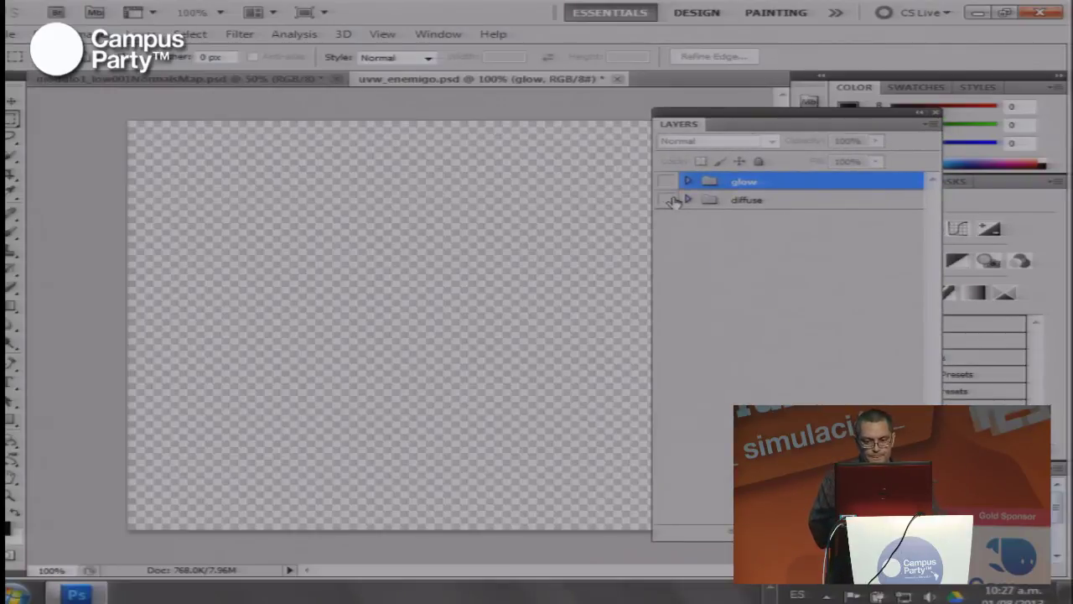
{"action": "left_click", "coordinate": [666, 199]}
{"action": "left_click", "coordinate": [738, 199]}
{"action": "left_click_drag", "start_coordinate": [743, 122], "coordinate": [767, 122]}
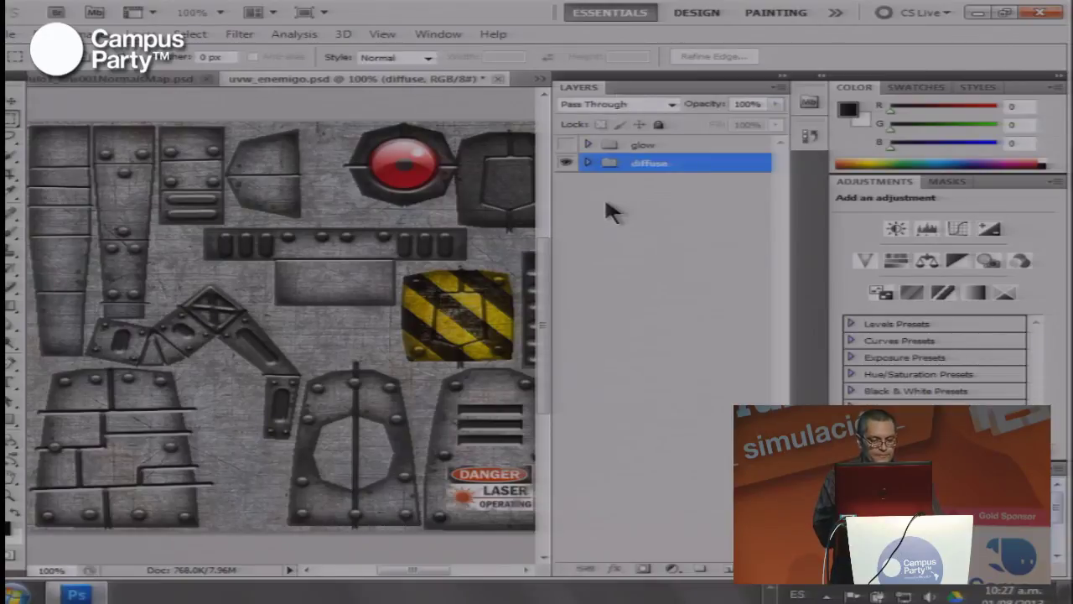
{"action": "left_click", "coordinate": [567, 163]}
{"action": "left_click", "coordinate": [567, 163]}
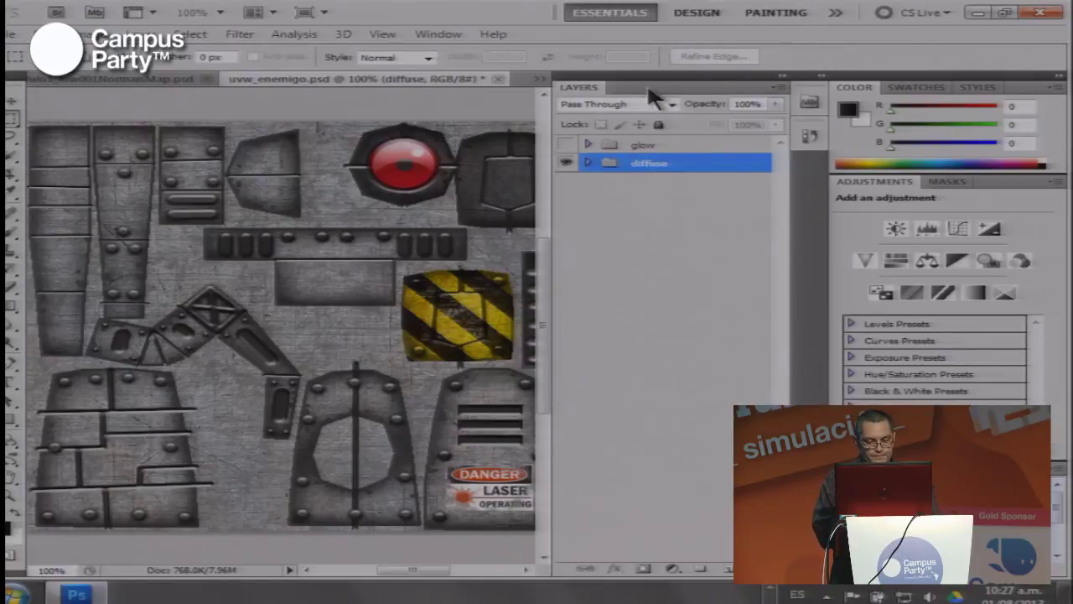
Expand the diffuse group and toggle the remaches layer off and on to compare the texture with and without rivets
{"action": "left_click", "coordinate": [587, 163]}
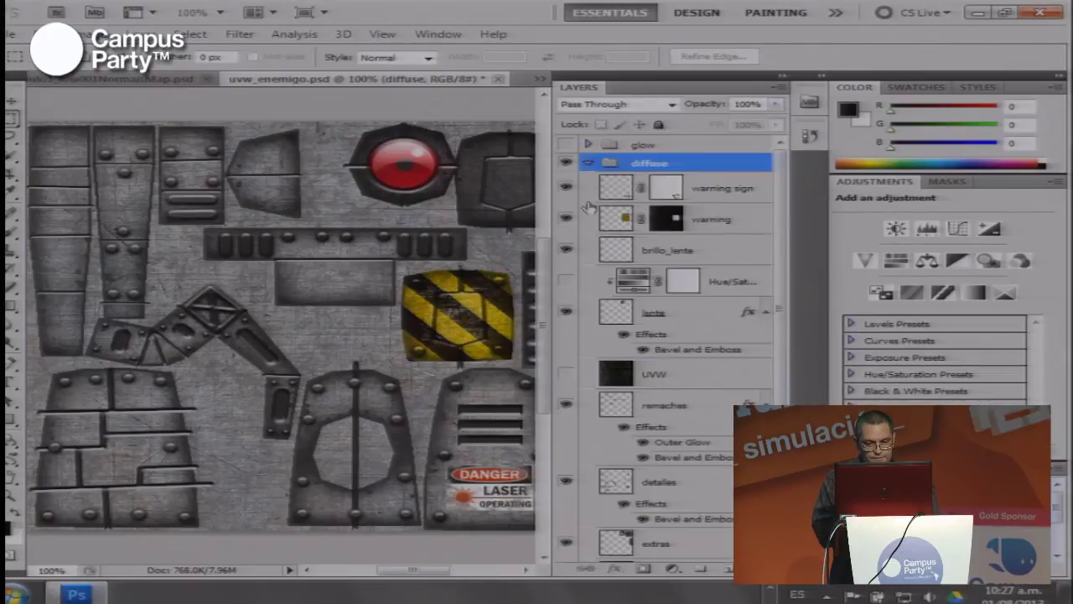
{"action": "scroll", "coordinate": [567, 379], "scroll_direction": "down", "scroll_amount": 3}
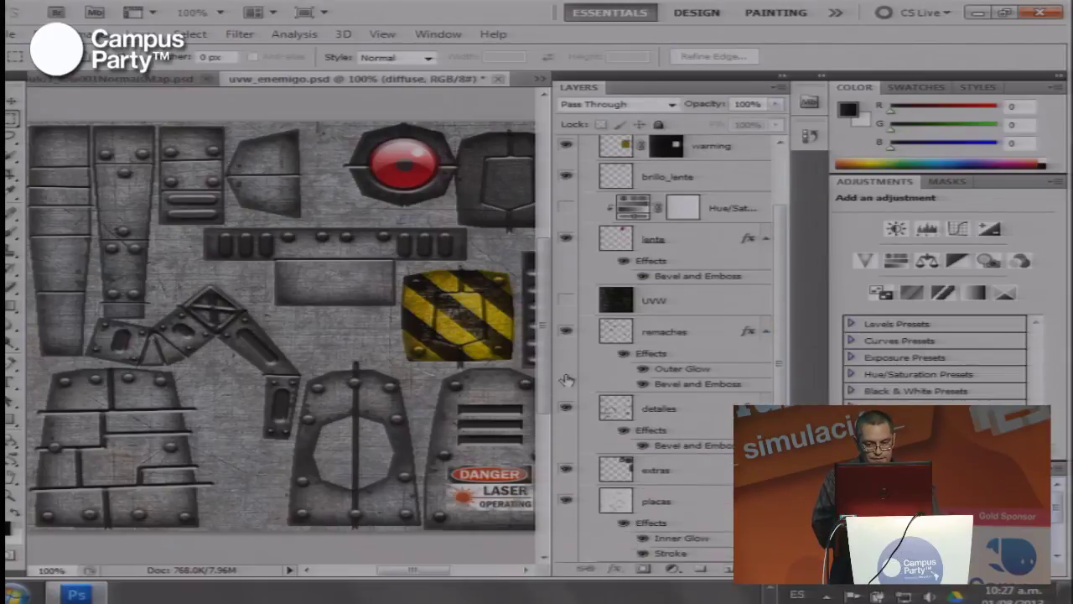
{"action": "left_click", "coordinate": [566, 332]}
{"action": "left_click", "coordinate": [566, 332]}
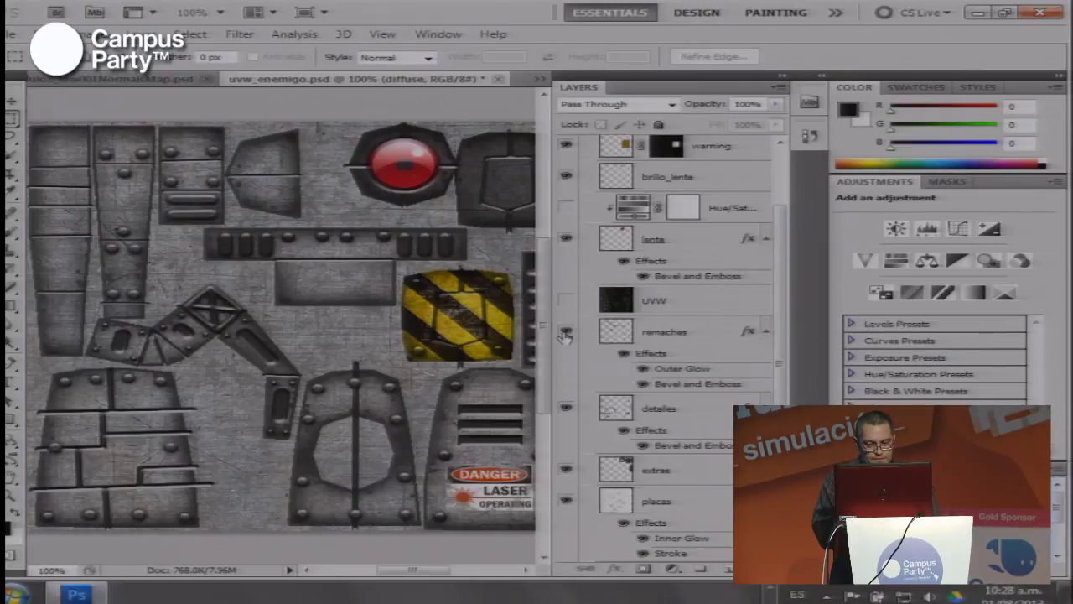
{"action": "left_click", "coordinate": [566, 333]}
{"action": "left_click", "coordinate": [566, 333]}
{"action": "scroll", "coordinate": [775, 352], "scroll_direction": "up", "scroll_amount": 3}
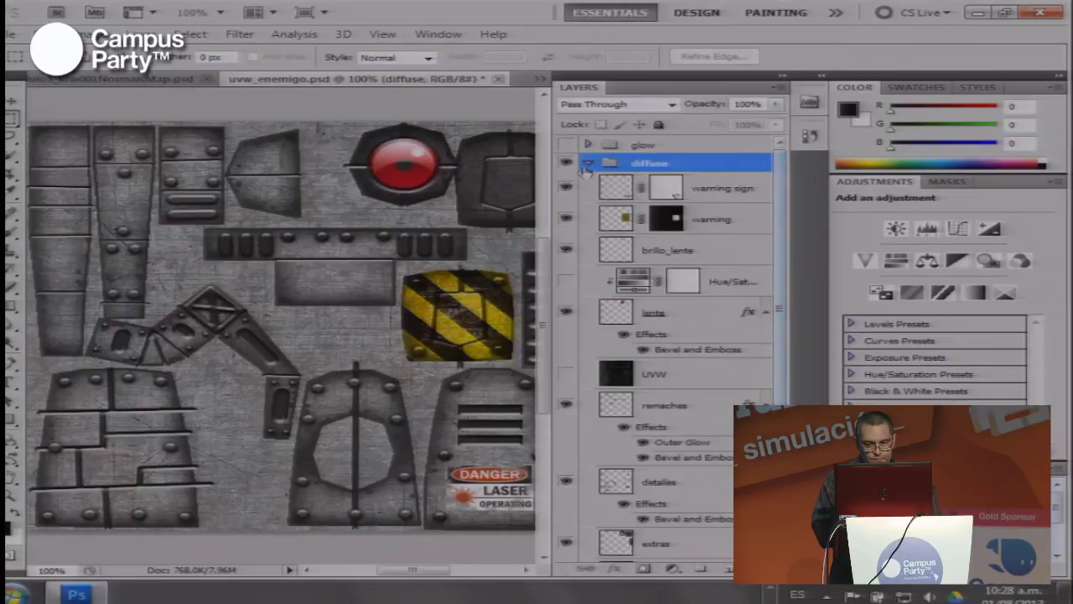
Show the UVW layer in the diffuse group and select it
{"action": "left_click", "coordinate": [730, 195]}
{"action": "scroll", "coordinate": [711, 285], "scroll_direction": "down", "scroll_amount": 4}
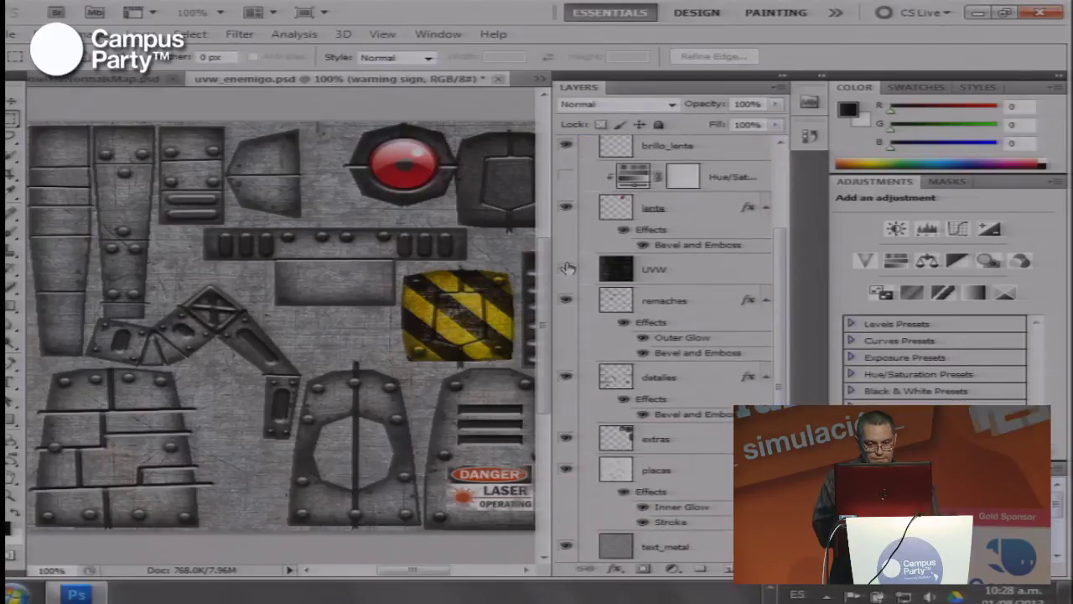
{"action": "left_click", "coordinate": [567, 268]}
{"action": "left_click", "coordinate": [621, 277]}
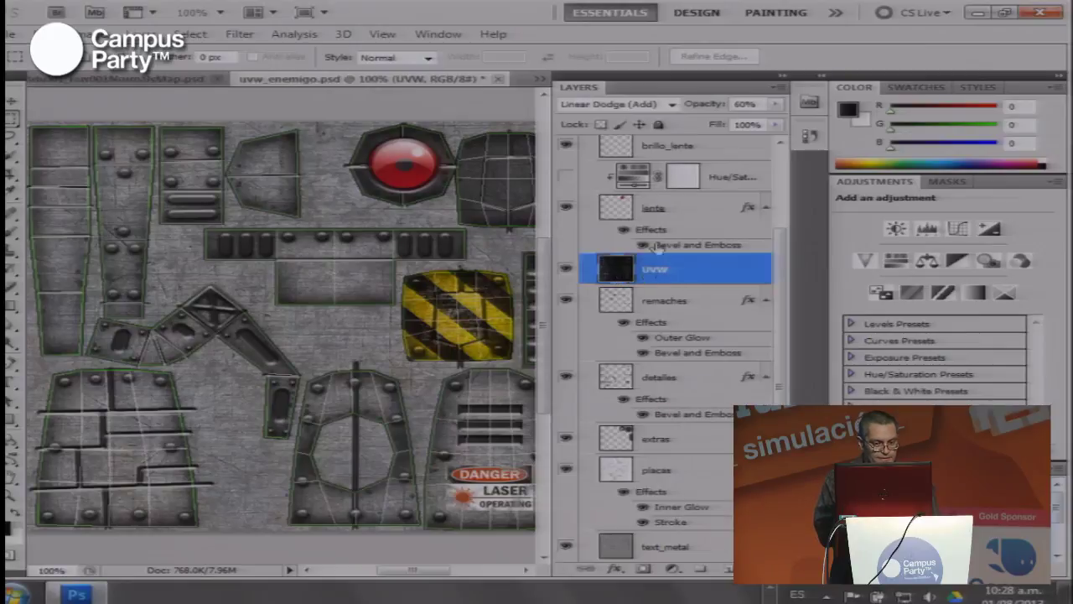
{"action": "left_click_drag", "start_coordinate": [619, 89], "coordinate": [656, 92]}
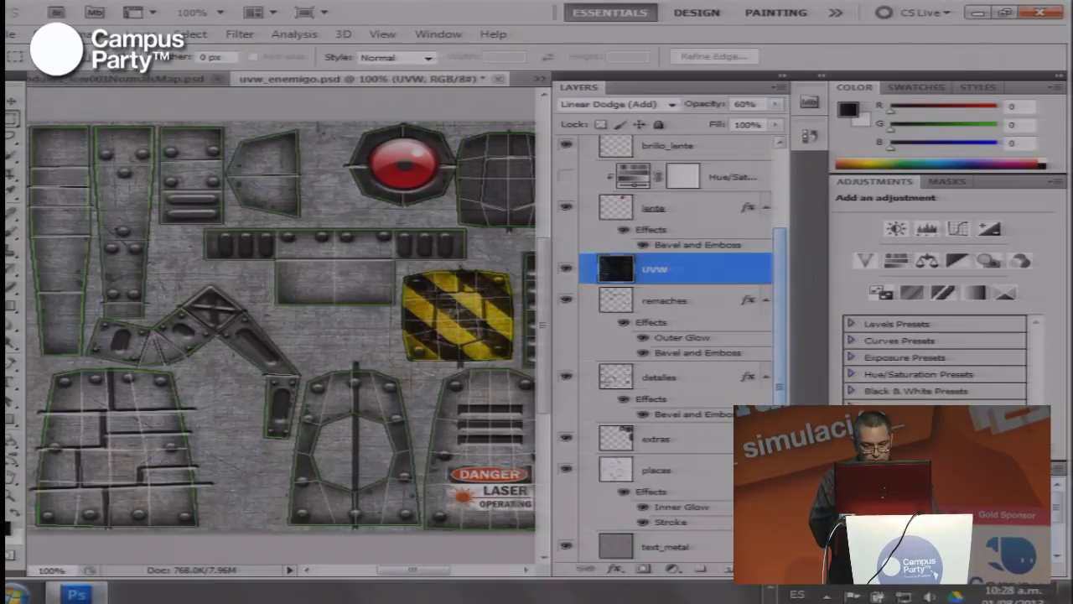
Toggle the diffuse group off and on, and collapse it
{"action": "scroll", "coordinate": [567, 277], "scroll_direction": "up", "scroll_amount": 3}
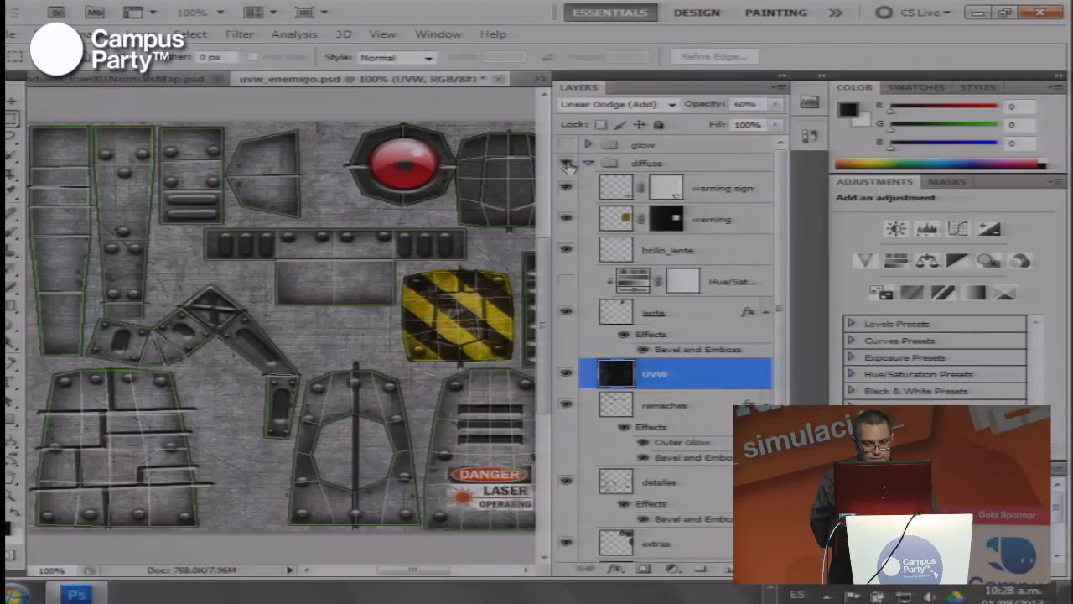
{"action": "left_click", "coordinate": [567, 163]}
{"action": "left_click", "coordinate": [588, 163]}
{"action": "left_click", "coordinate": [568, 164]}
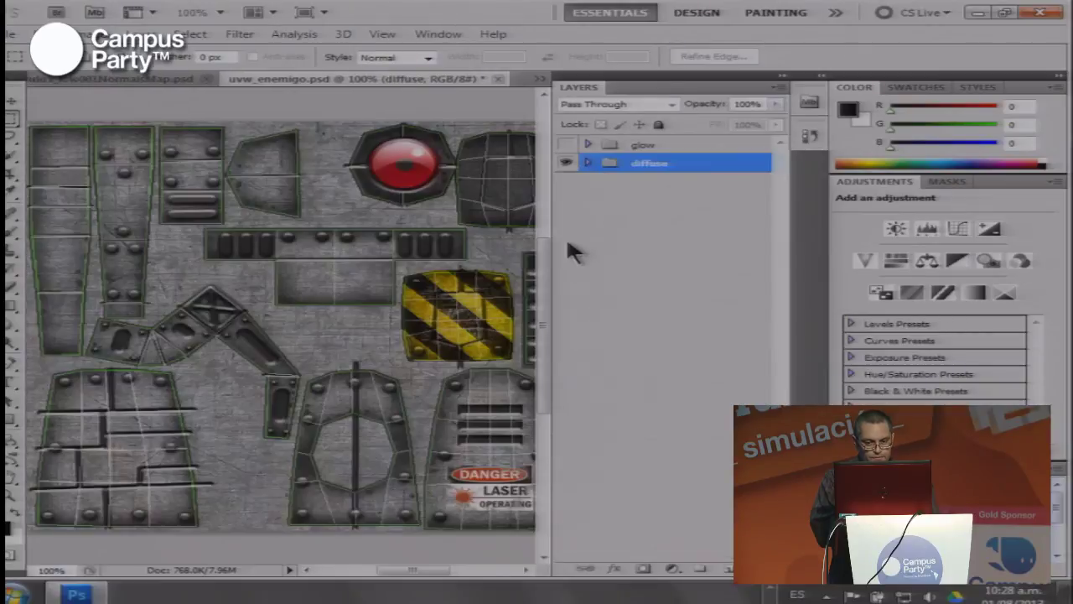
Hide all diffuse layers above placas, and compare the texture with placas off and on, leaving placas shown and selected
{"action": "left_click", "coordinate": [587, 162]}
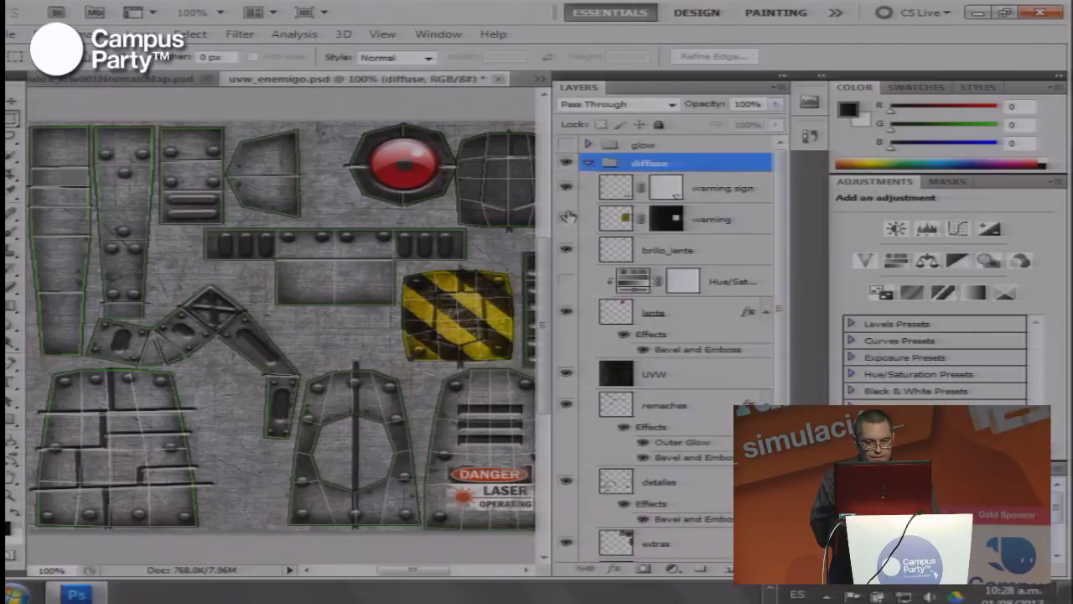
{"action": "left_click", "coordinate": [567, 543]}
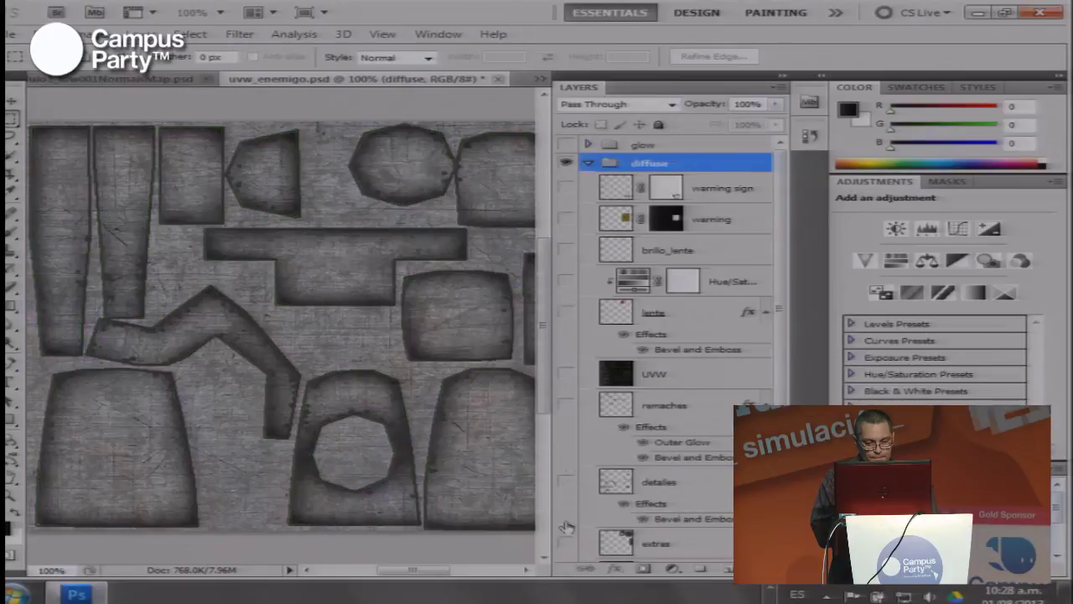
{"action": "scroll", "coordinate": [569, 388], "scroll_direction": "down", "scroll_amount": 3}
{"action": "left_click", "coordinate": [566, 469]}
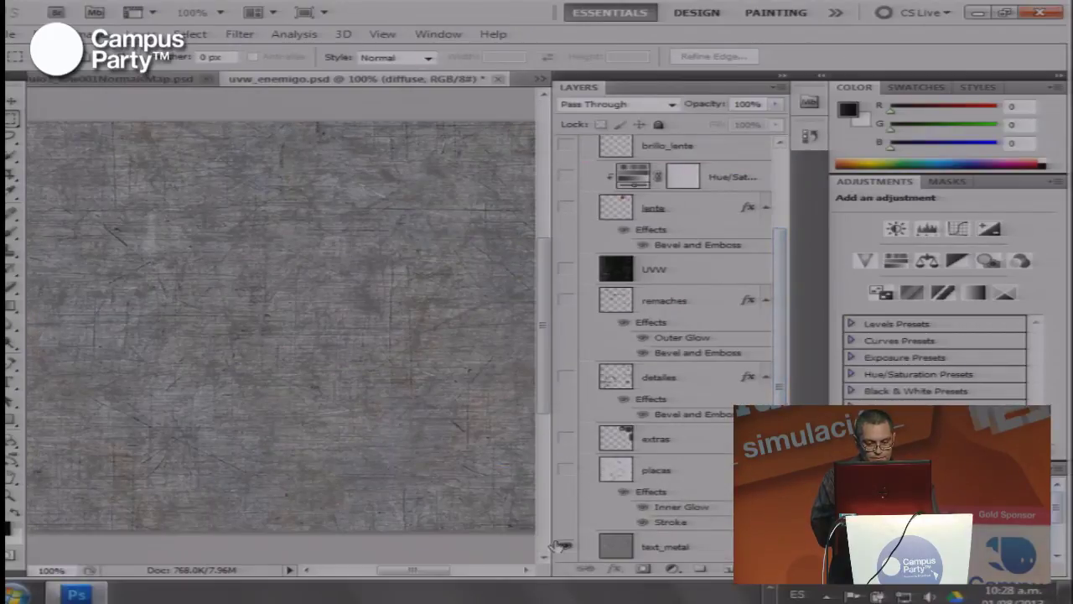
{"action": "left_click", "coordinate": [566, 469]}
{"action": "left_click", "coordinate": [657, 472]}
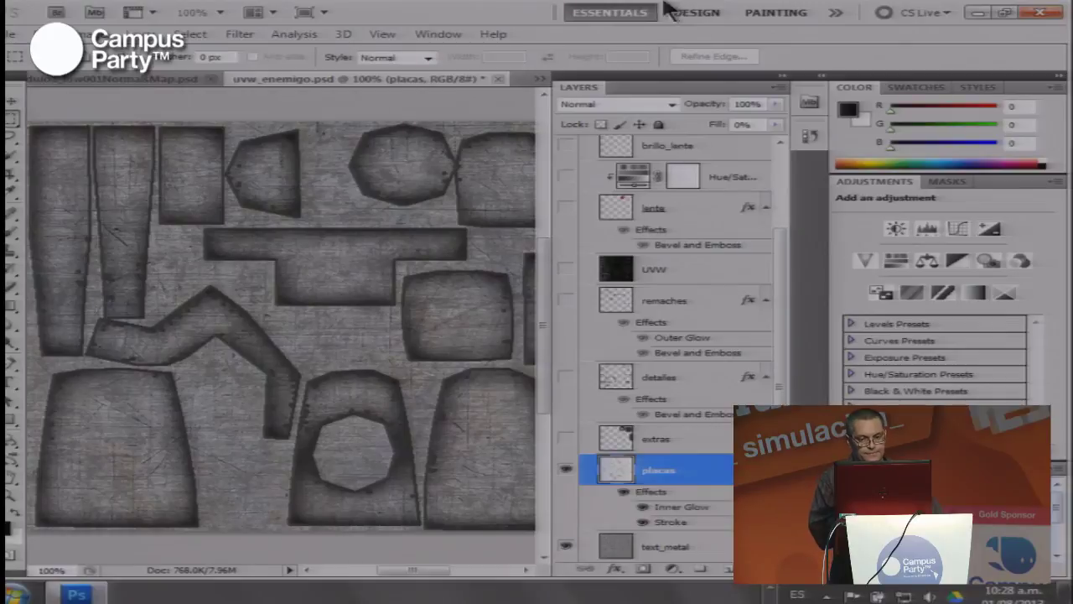
Undock the Layers palette to widen the canvas, and show the extras and detalles layers, leaving detalles selected
{"action": "left_click_drag", "start_coordinate": [625, 87], "coordinate": [755, 134]}
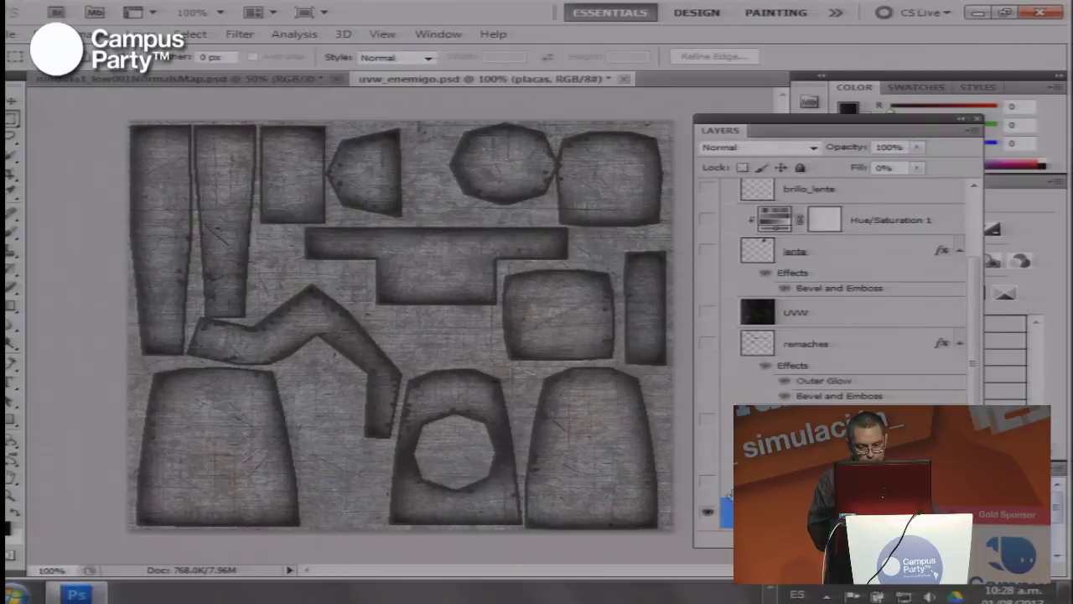
{"action": "left_click", "coordinate": [707, 487]}
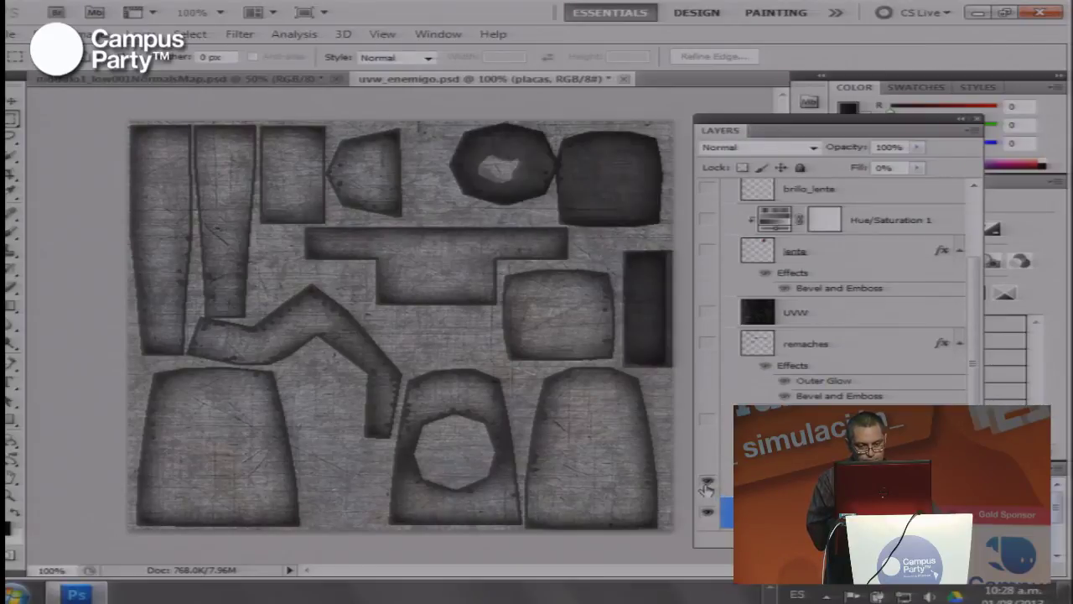
{"action": "left_click", "coordinate": [709, 422]}
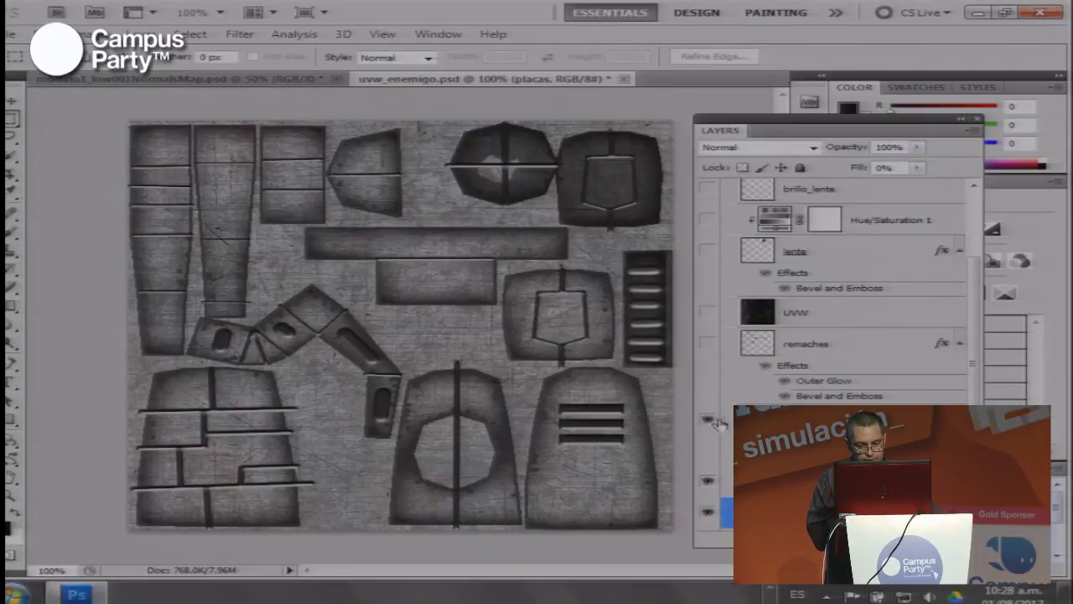
{"action": "left_click", "coordinate": [726, 420]}
{"action": "scroll", "coordinate": [834, 293], "scroll_direction": "down", "scroll_amount": 1}
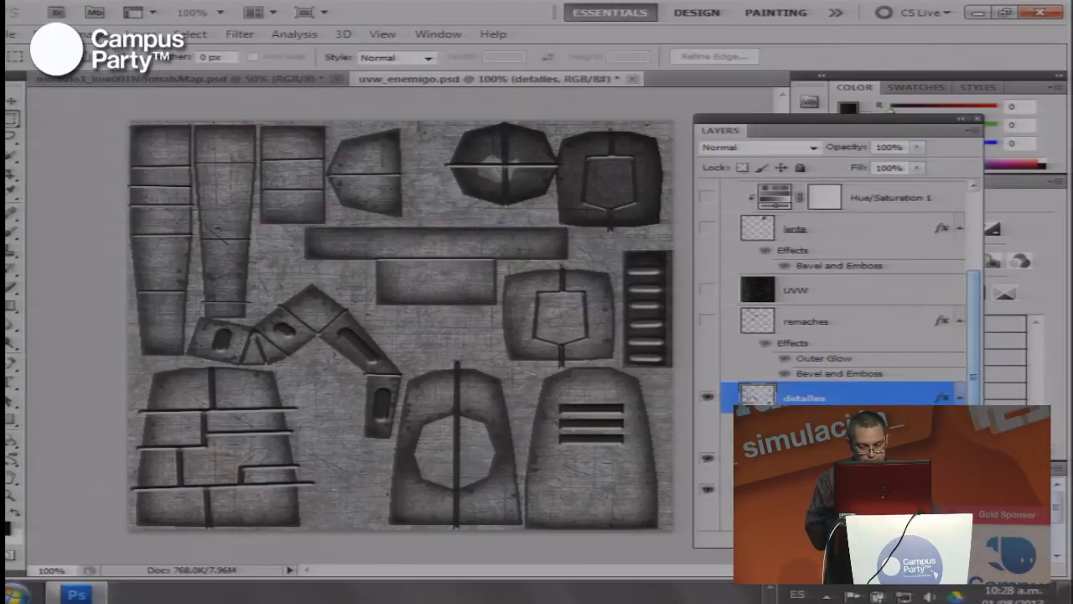
Inspect the texture at 300% with the detalles layer's Bevel and Emboss effect off, and switch the effect back on
{"action": "key", "text": "ctrl+plus"}
{"action": "key", "text": "ctrl+plus"}
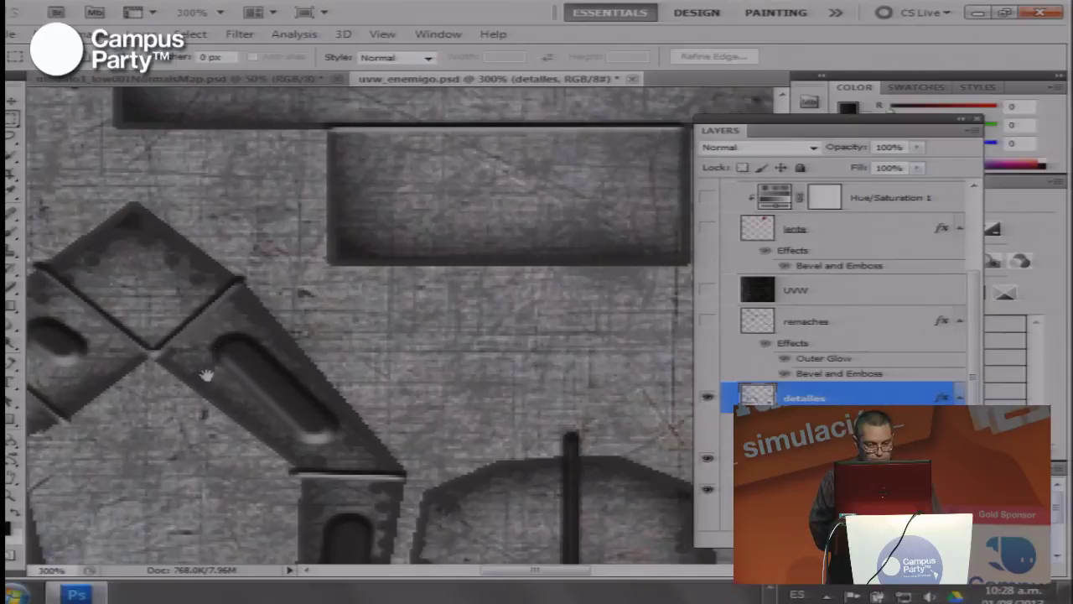
{"action": "left_click_drag", "start_coordinate": [206, 375], "coordinate": [481, 223]}
{"action": "left_click_drag", "start_coordinate": [278, 282], "coordinate": [416, 187]}
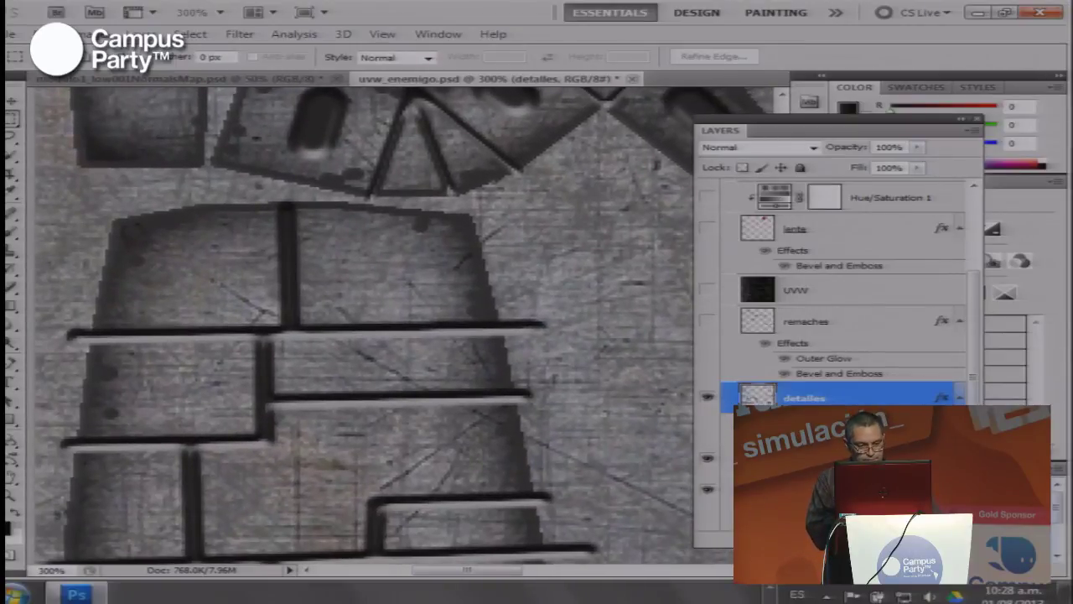
{"action": "key", "text": "ctrl+z"}
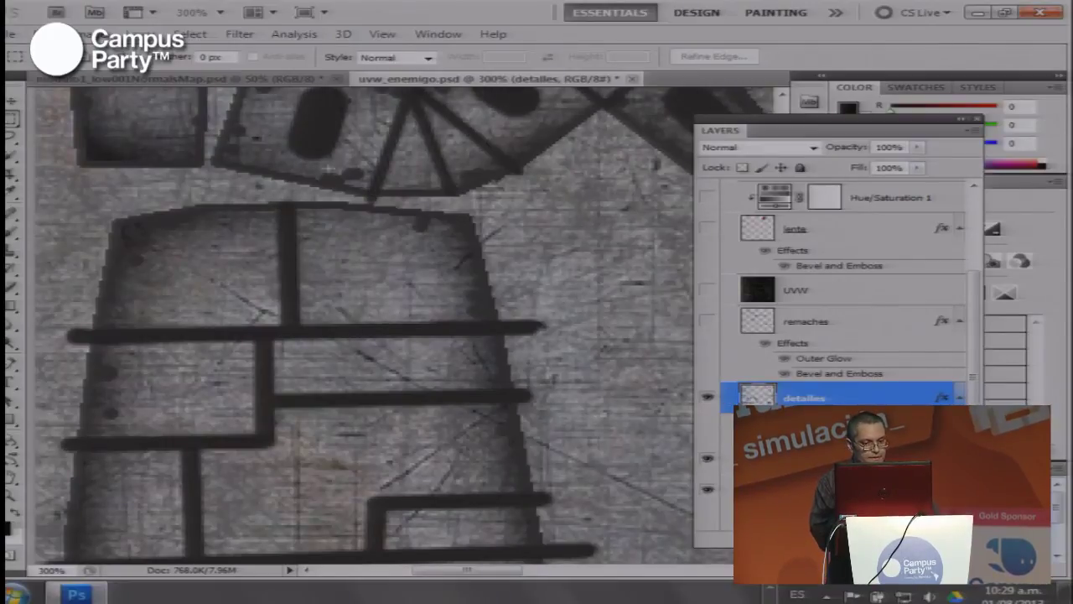
{"action": "left_click_drag", "start_coordinate": [333, 289], "coordinate": [251, 436]}
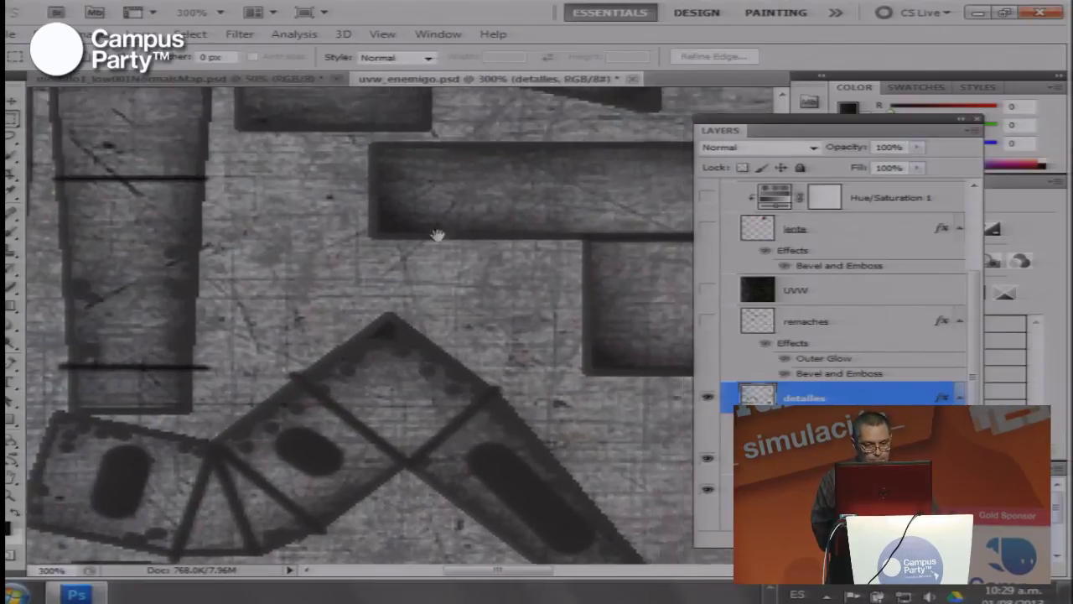
{"action": "left_click_drag", "start_coordinate": [436, 235], "coordinate": [372, 263]}
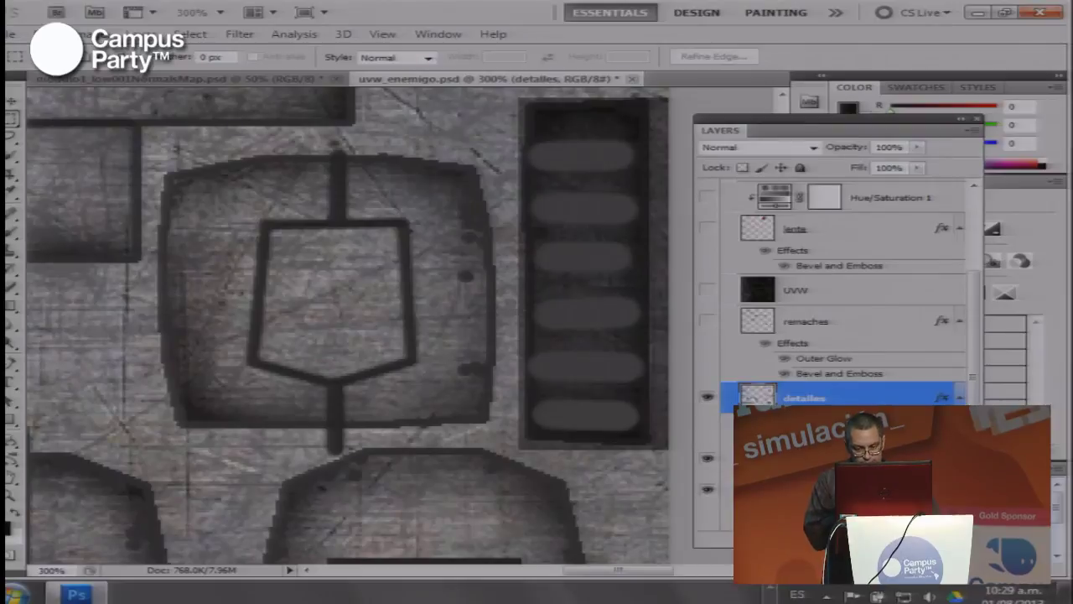
{"action": "key", "text": "ctrl+z"}
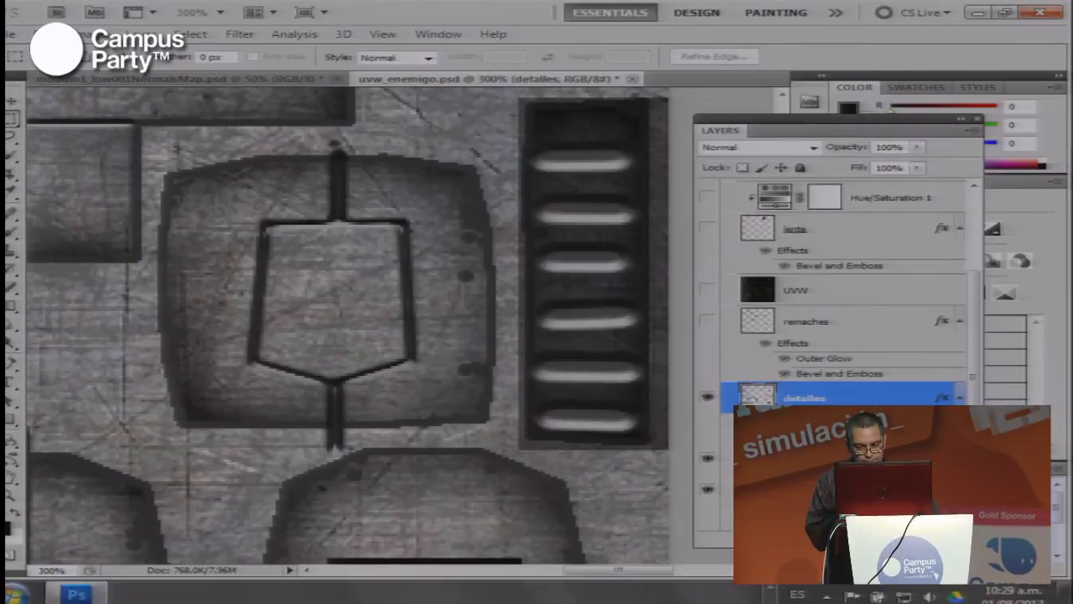
Open the detalles layer's Bevel and Emboss settings, toggle the effect off and on in the preview, and close the dialog
{"action": "double_click", "coordinate": [839, 435]}
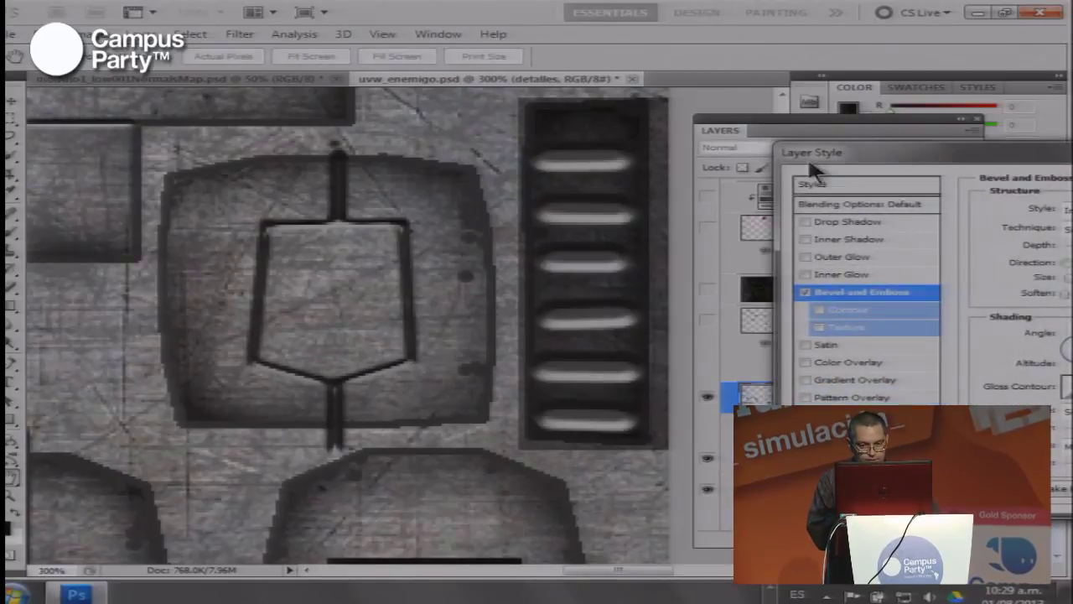
{"action": "left_click_drag", "start_coordinate": [835, 158], "coordinate": [440, 114]}
{"action": "left_click", "coordinate": [408, 253]}
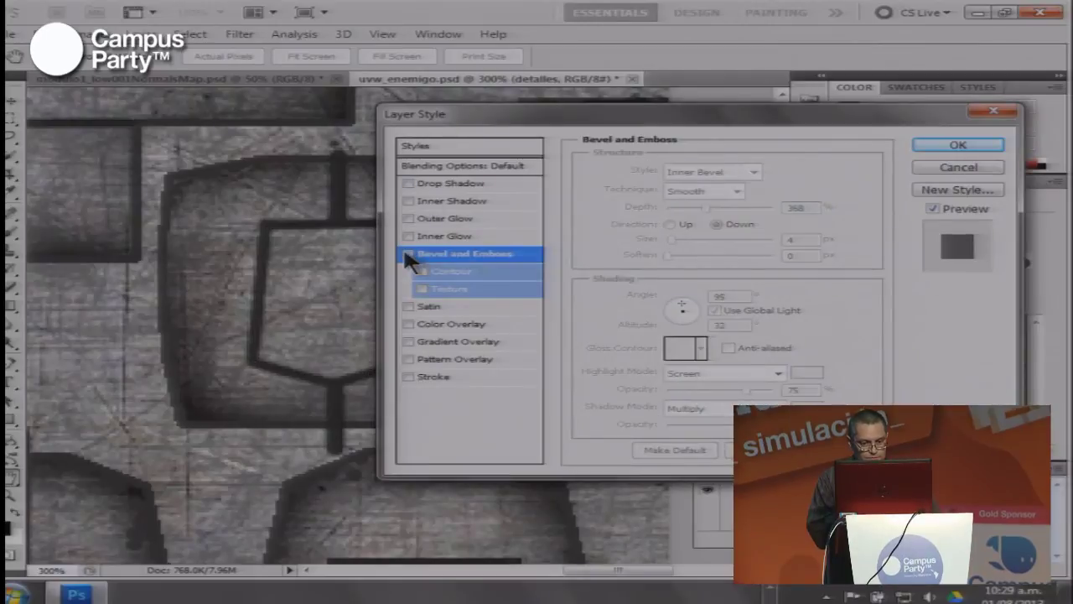
{"action": "left_click", "coordinate": [407, 253]}
{"action": "left_click", "coordinate": [931, 143]}
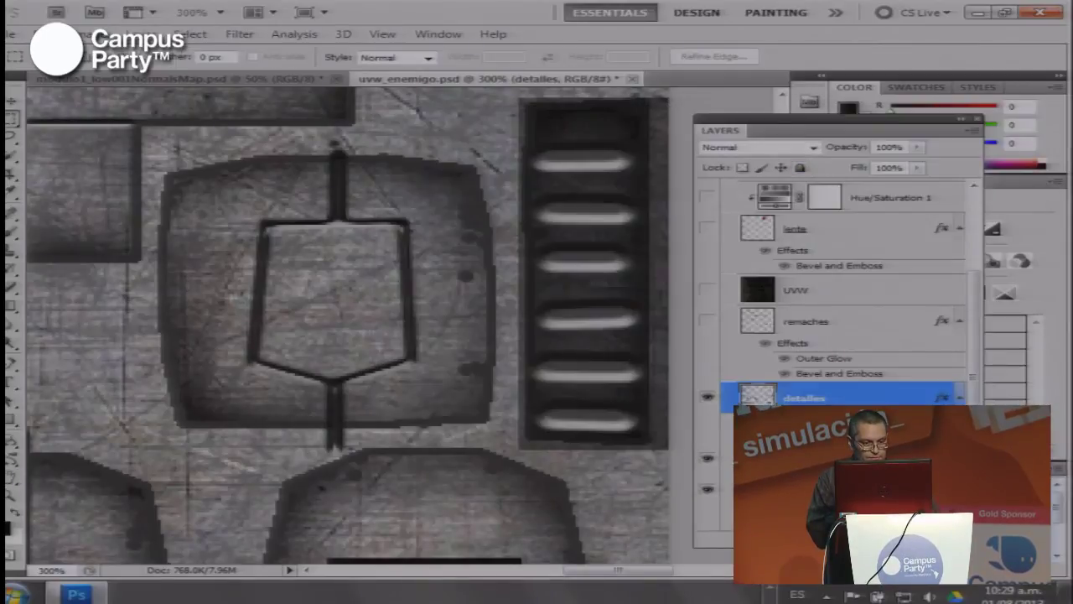
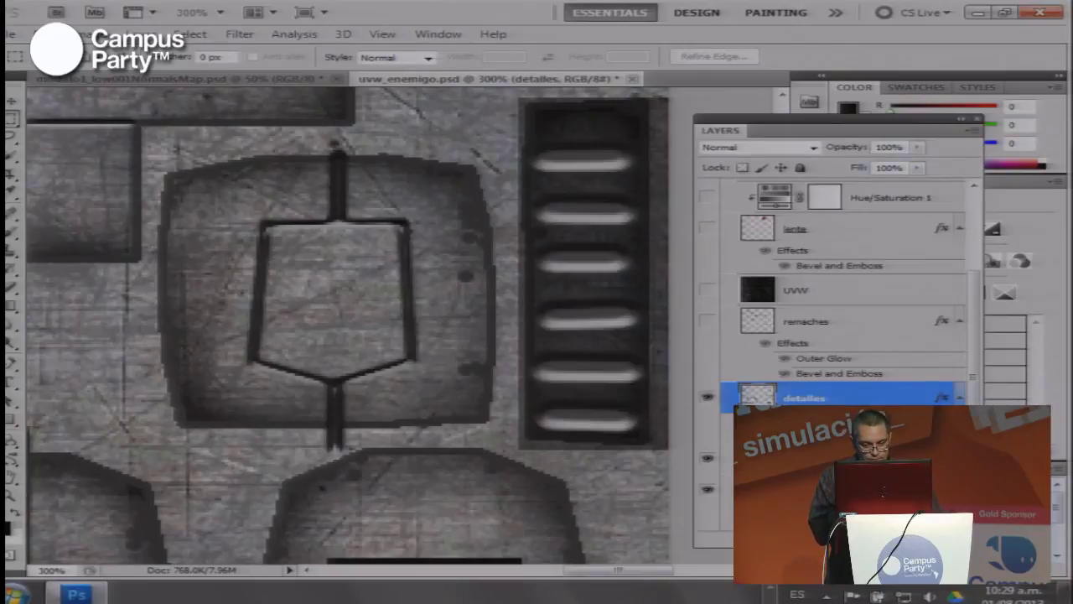
Show and select the remaches layer, and compare it with its Outer Glow and Bevel and Emboss effects off and on
{"action": "left_click", "coordinate": [708, 322]}
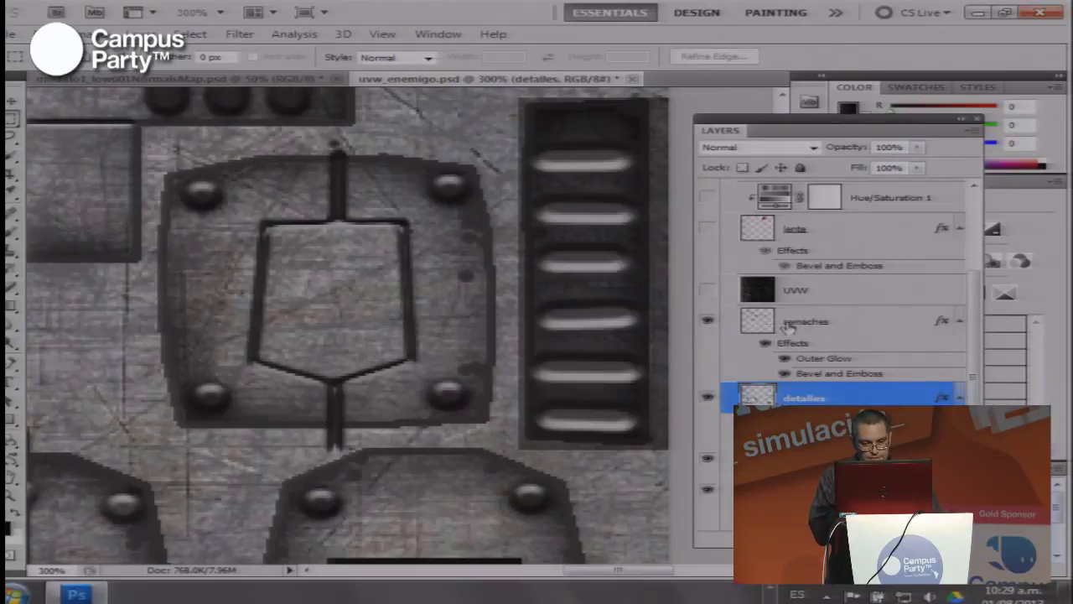
{"action": "left_click", "coordinate": [795, 326]}
{"action": "left_click", "coordinate": [784, 373]}
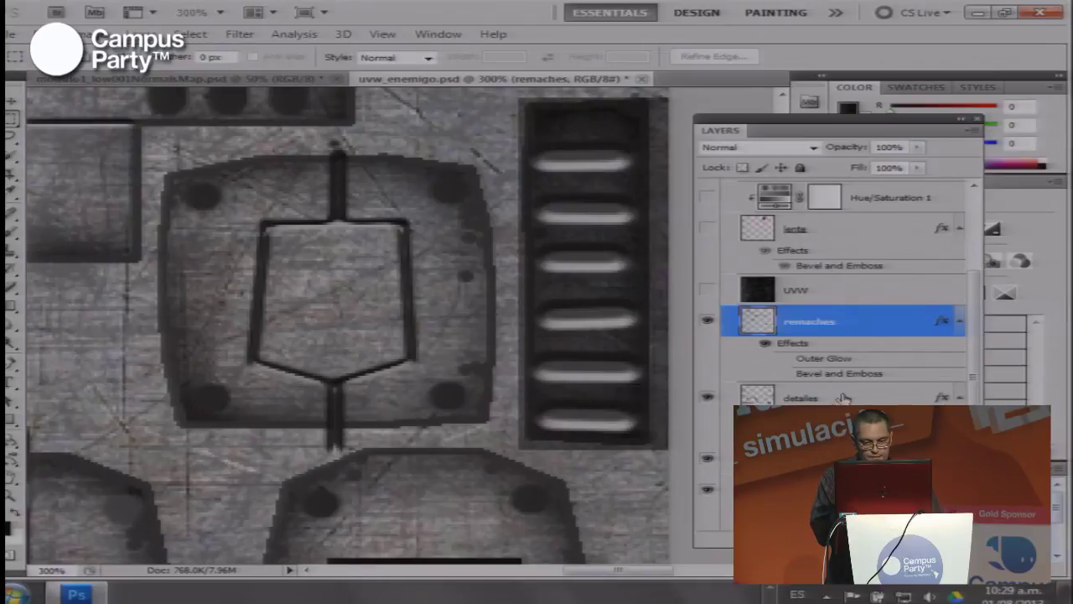
{"action": "left_click", "coordinate": [784, 373]}
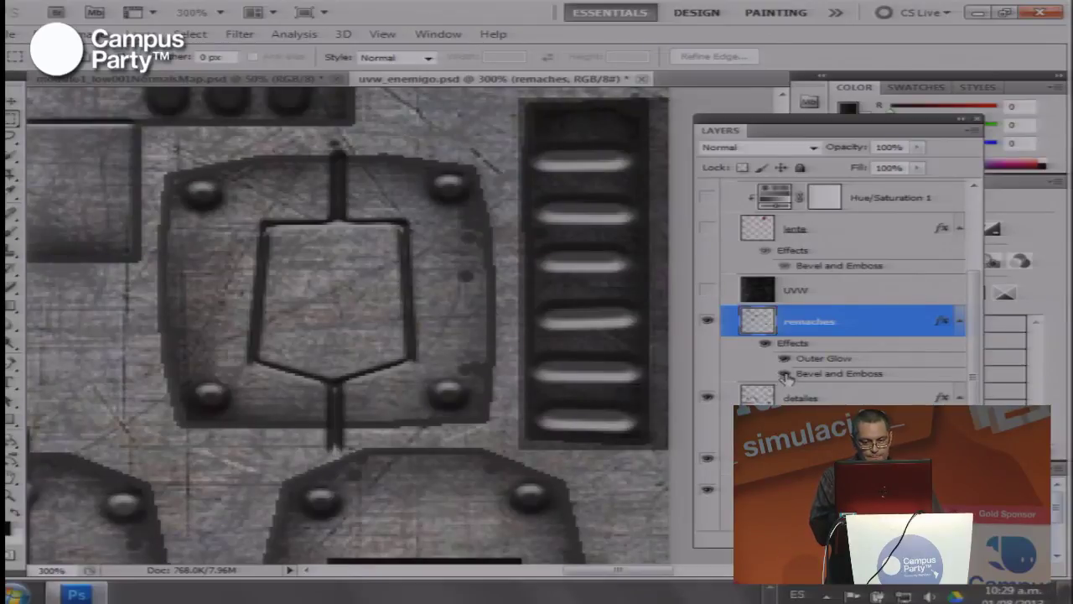
Show the UVW, lente, brillo_lente, warning and warning sign layers, and bring the enemy's red lens into view
{"action": "left_click", "coordinate": [708, 290]}
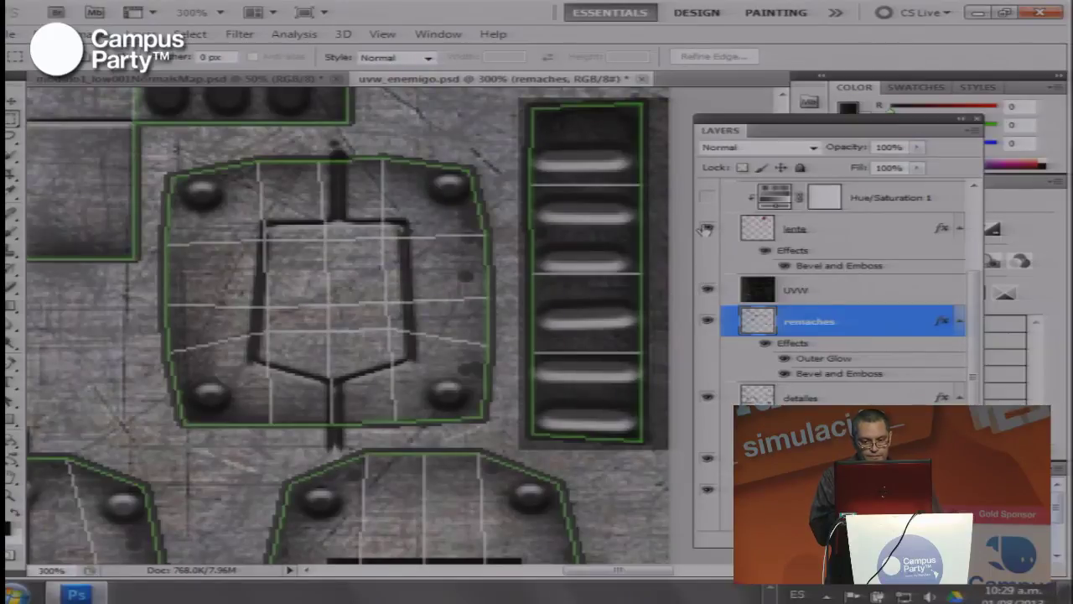
{"action": "left_click", "coordinate": [812, 235]}
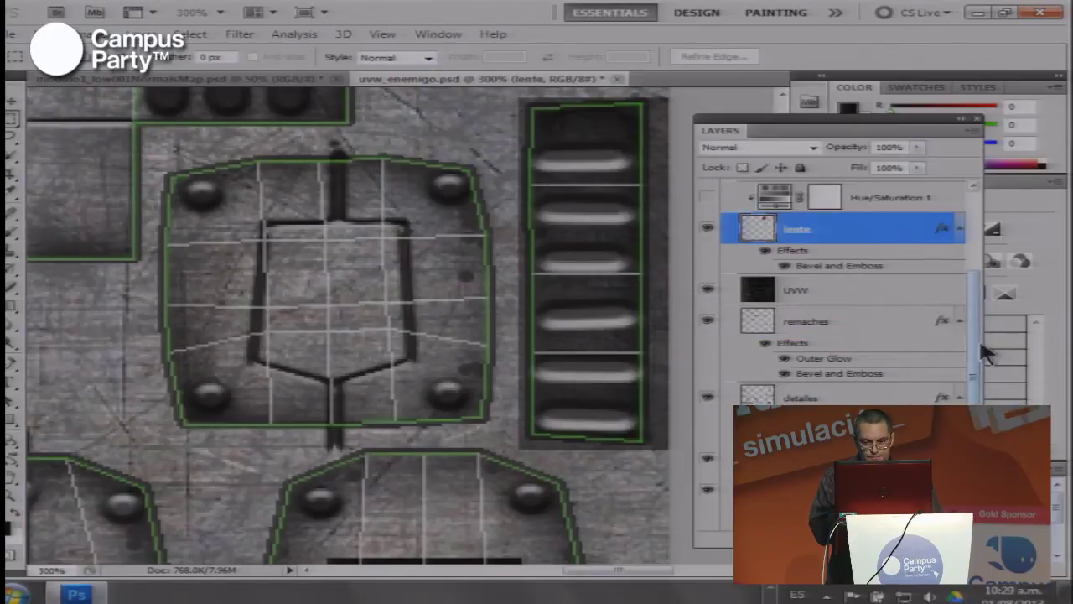
{"action": "scroll", "coordinate": [977, 352], "scroll_direction": "up", "scroll_amount": 3}
{"action": "left_click_drag", "start_coordinate": [431, 201], "coordinate": [411, 487]}
{"action": "left_click_drag", "start_coordinate": [378, 151], "coordinate": [441, 319]}
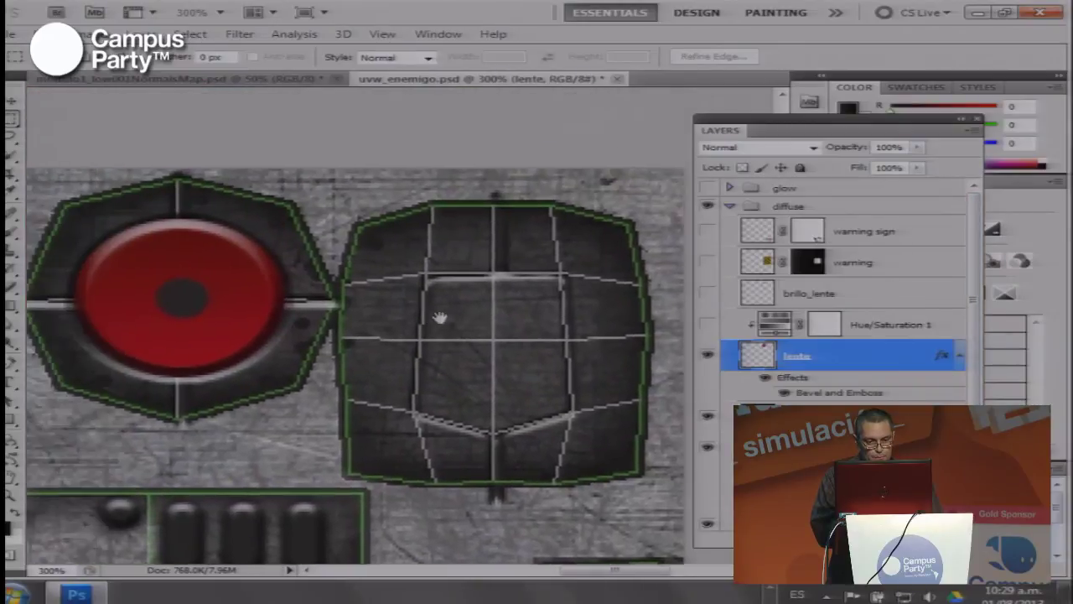
{"action": "left_click_drag", "start_coordinate": [336, 356], "coordinate": [441, 331]}
{"action": "left_click", "coordinate": [707, 292]}
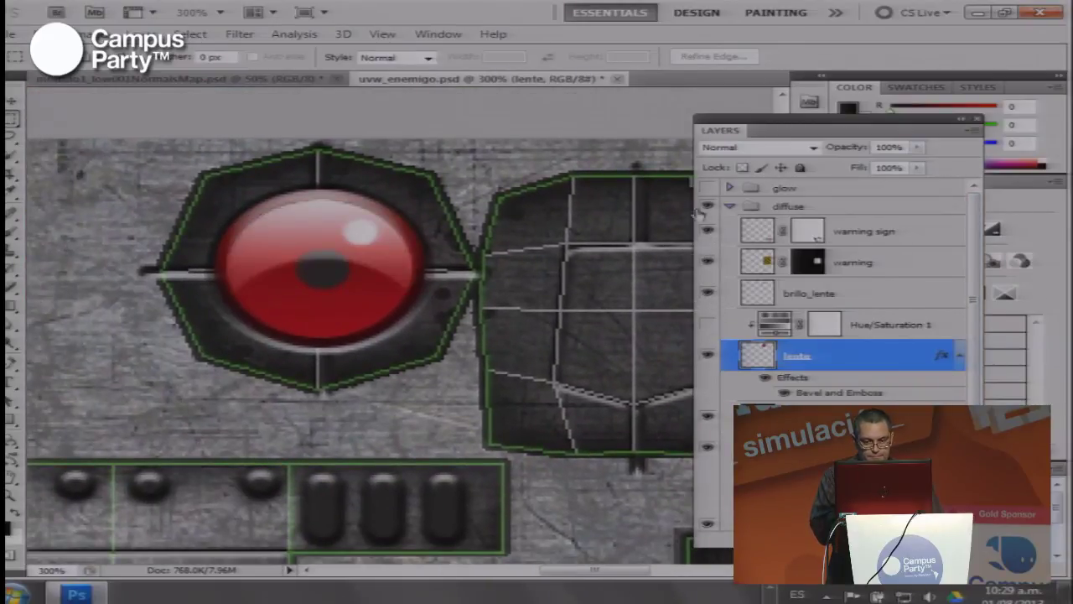
Collapse the diffuse group and hide it
{"action": "left_click", "coordinate": [732, 206]}
{"action": "left_click", "coordinate": [709, 207]}
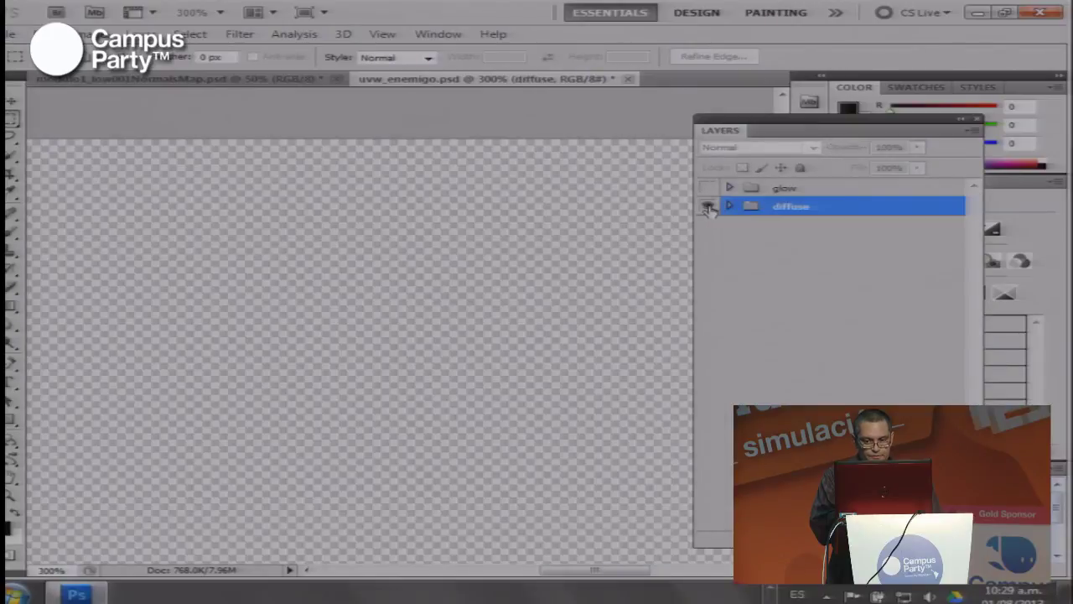
Show and expand the diffuse group, and compare the red lens with the brillo_lente layer off and on
{"action": "left_click", "coordinate": [709, 207]}
{"action": "left_click", "coordinate": [730, 207]}
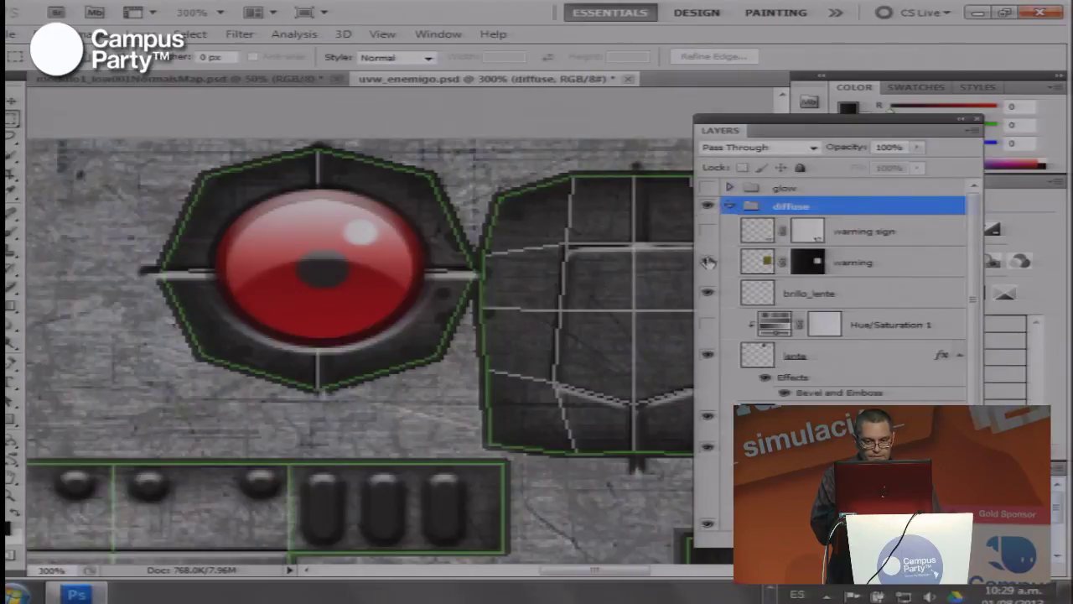
{"action": "left_click", "coordinate": [709, 293]}
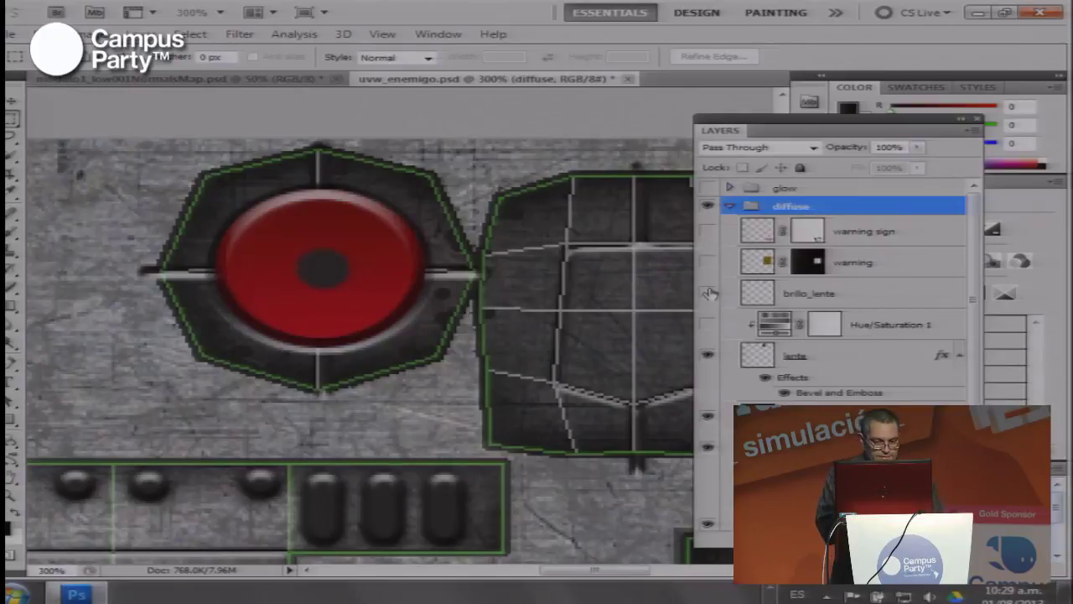
{"action": "left_click", "coordinate": [709, 292]}
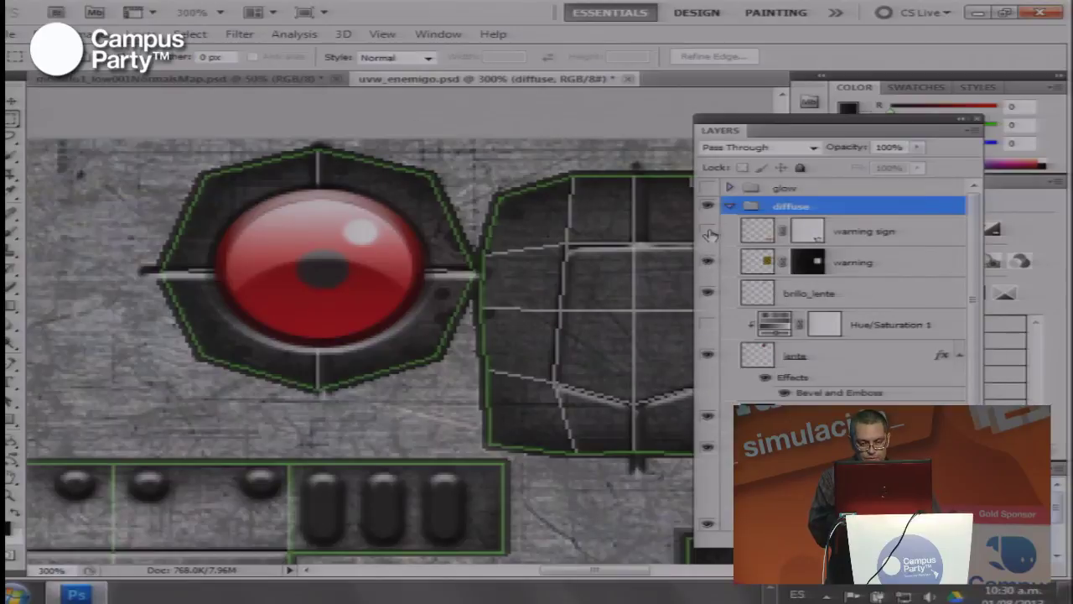
Show the warning sign layer, and compare the whole texture with the warning and warning sign layers off and on
{"action": "left_click", "coordinate": [708, 231]}
{"action": "left_click_drag", "start_coordinate": [522, 415], "coordinate": [282, 230]}
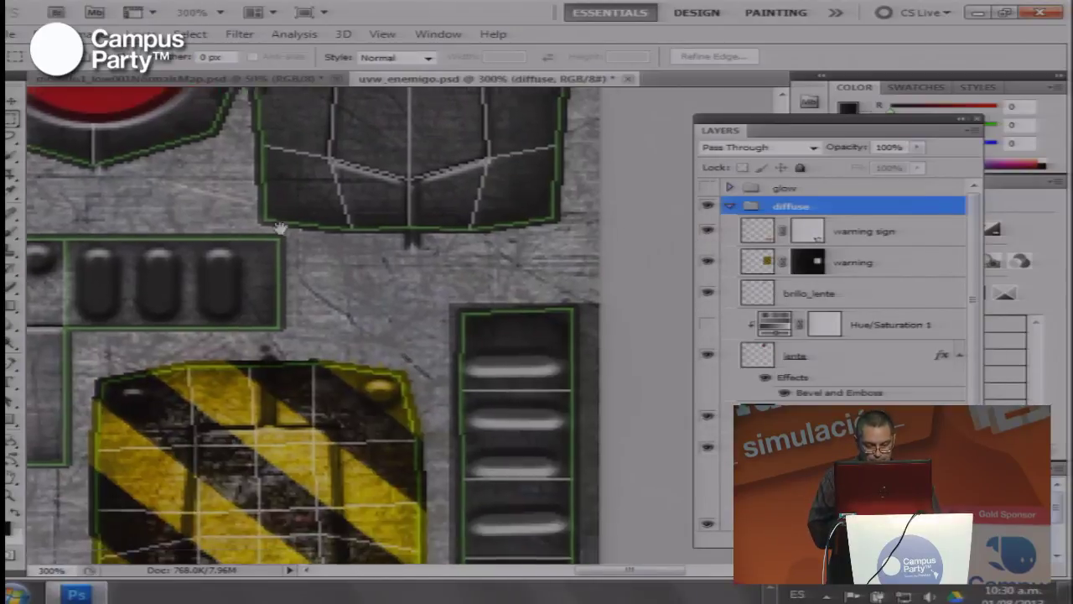
{"action": "key", "text": "ctrl+minus"}
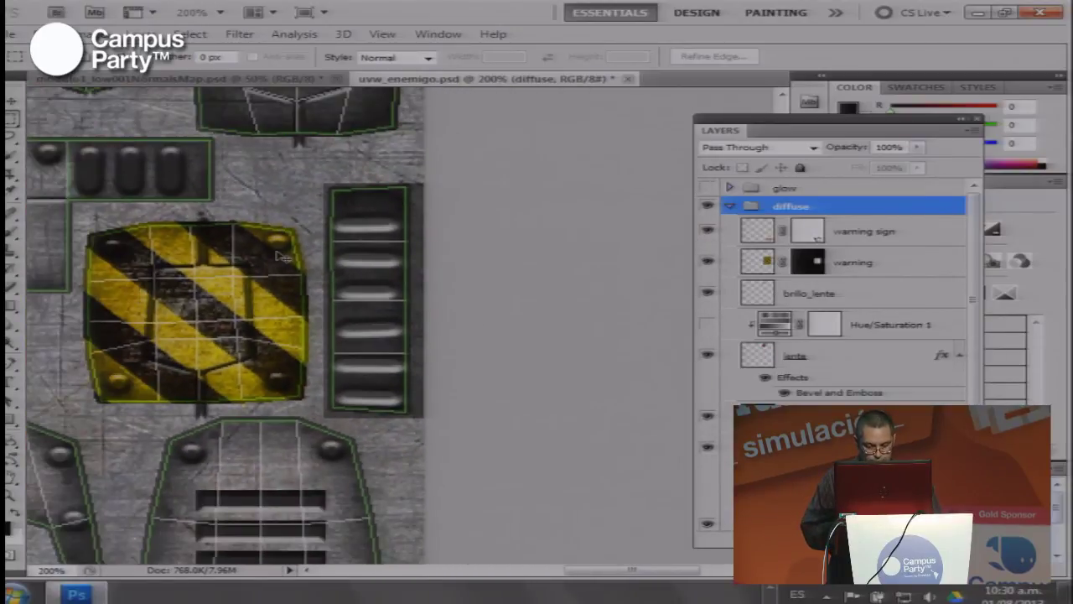
{"action": "key", "text": "ctrl+minus"}
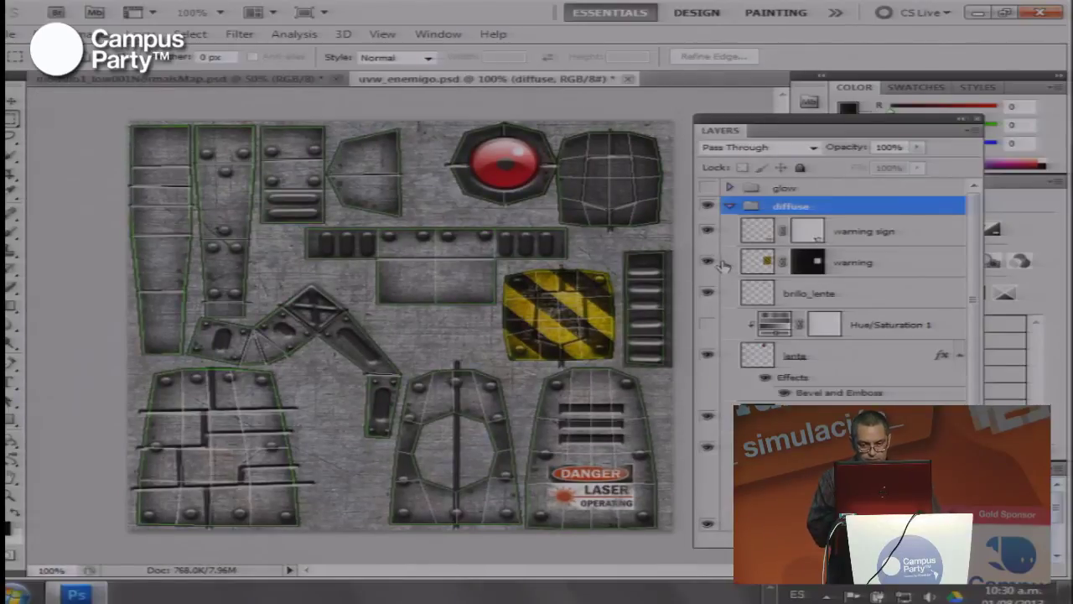
{"action": "left_click", "coordinate": [708, 231]}
{"action": "left_click", "coordinate": [709, 233]}
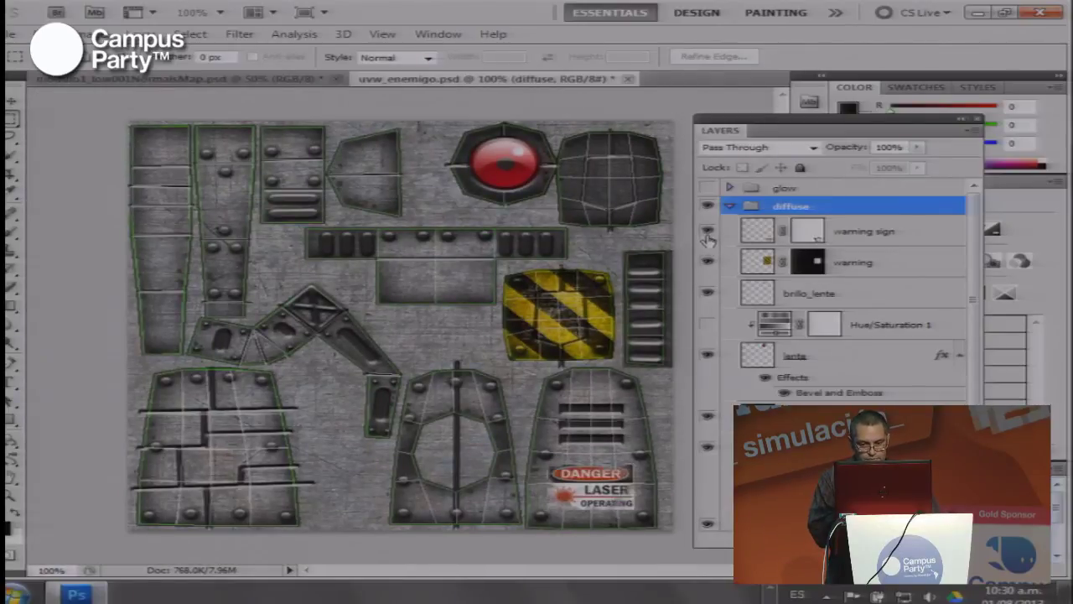
{"action": "left_click", "coordinate": [709, 263]}
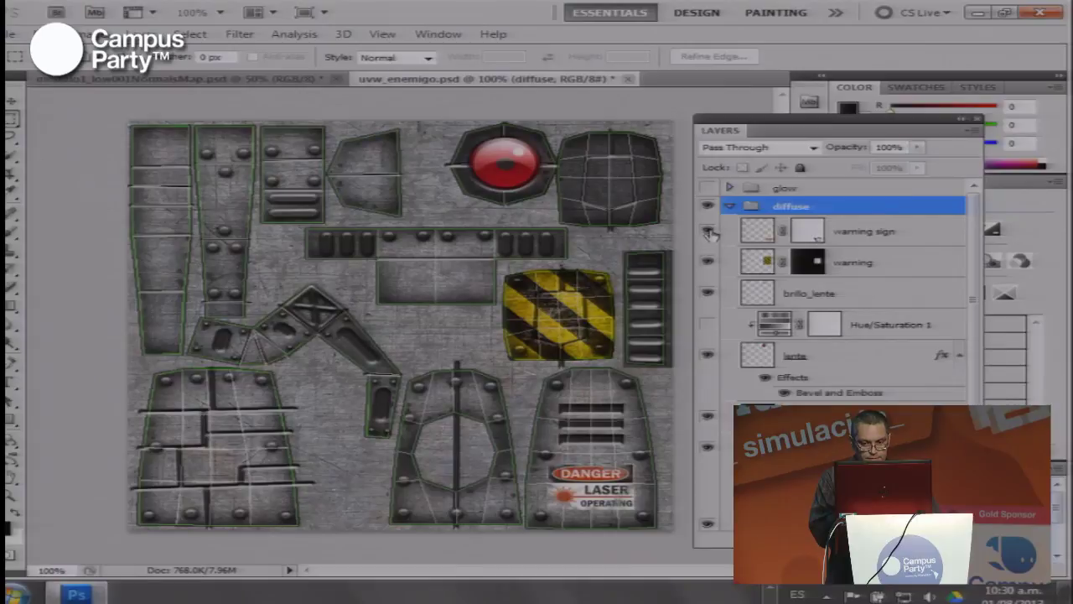
{"action": "left_click", "coordinate": [709, 232]}
{"action": "left_click", "coordinate": [707, 262]}
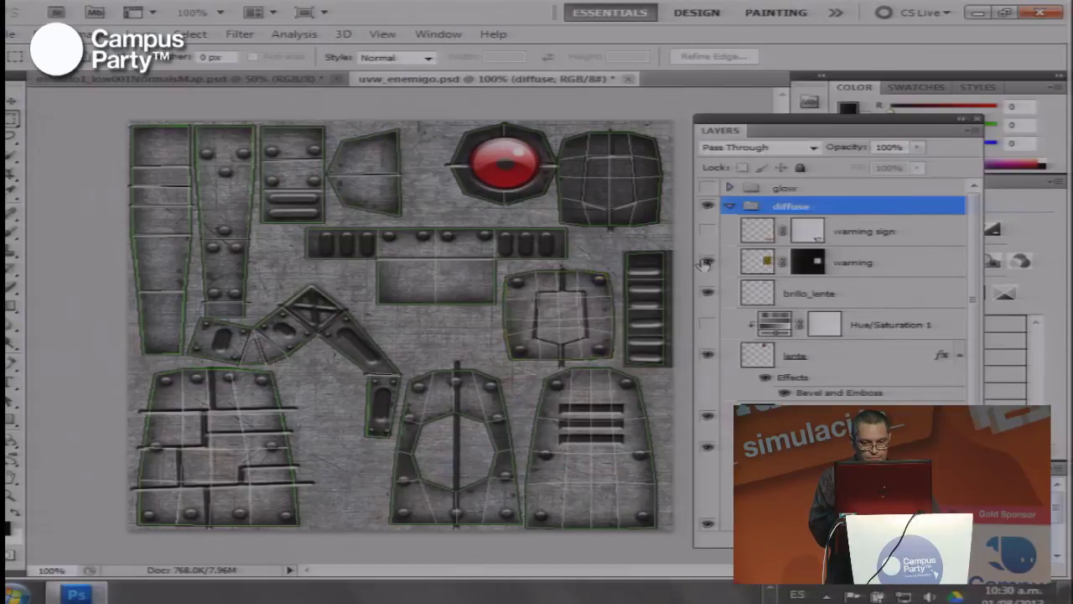
{"action": "left_click", "coordinate": [707, 262]}
{"action": "left_click", "coordinate": [709, 231]}
Move the Layers panel clear of the texture, glance at the normals map document, and show the glow group in uvw_enemigo.psd
{"action": "left_click_drag", "start_coordinate": [744, 132], "coordinate": [767, 133]}
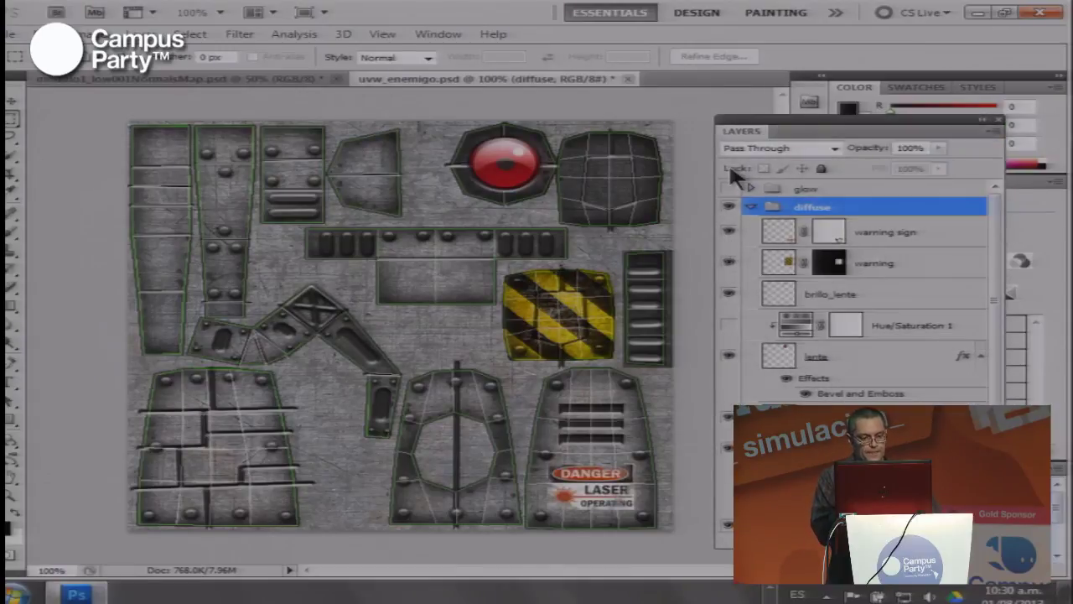
{"action": "left_click", "coordinate": [230, 78]}
{"action": "left_click", "coordinate": [379, 81]}
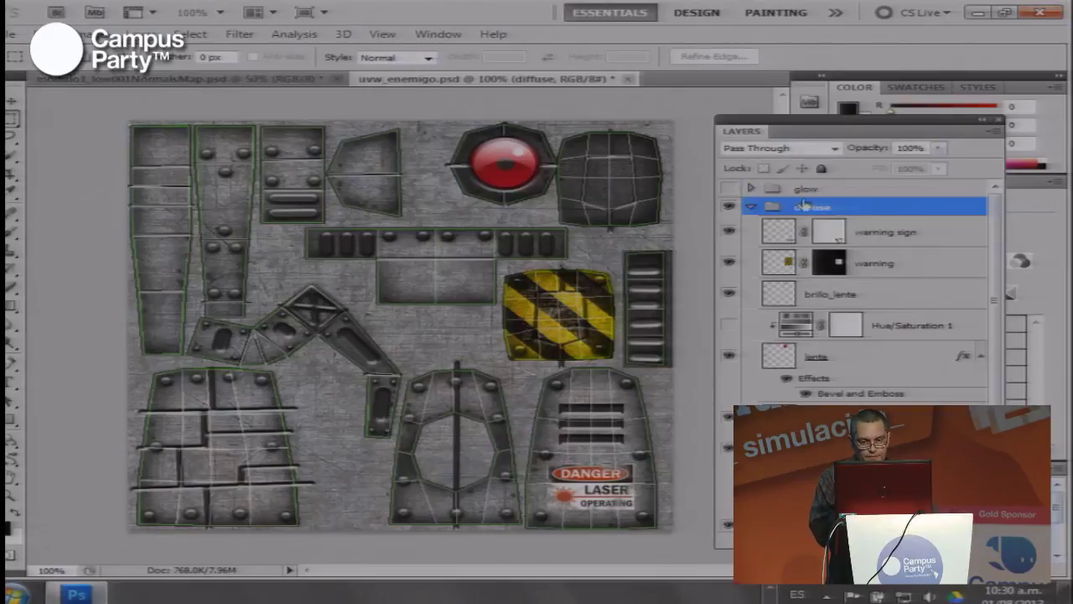
{"action": "left_click", "coordinate": [729, 188]}
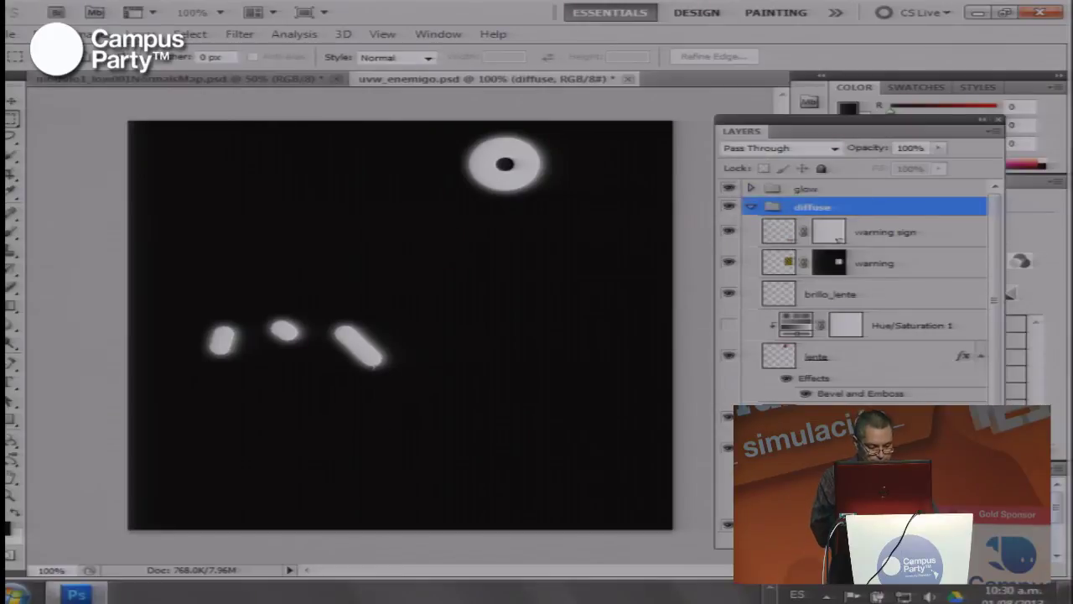
Switch to 3ds Max and close the Material Editor and the layer manager window
{"action": "key", "text": "super+d"}
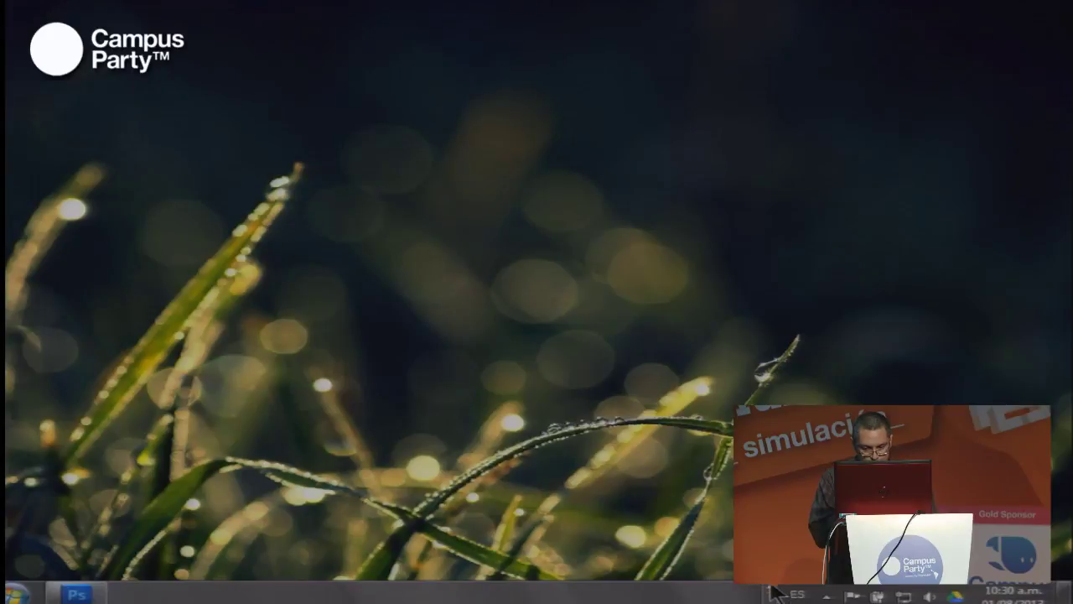
{"action": "left_click", "coordinate": [622, 594]}
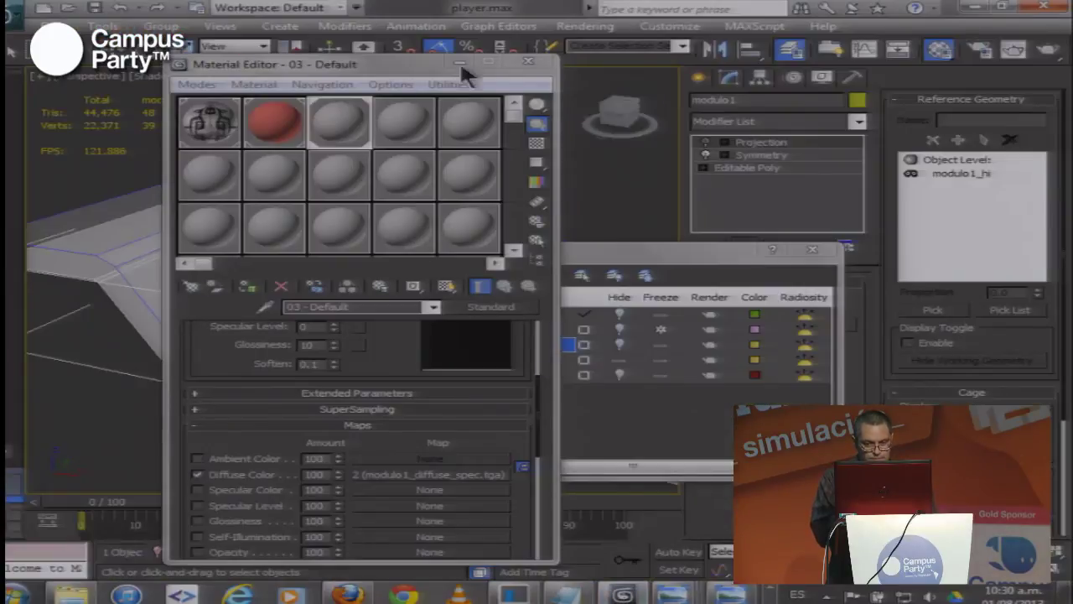
{"action": "left_click", "coordinate": [528, 61]}
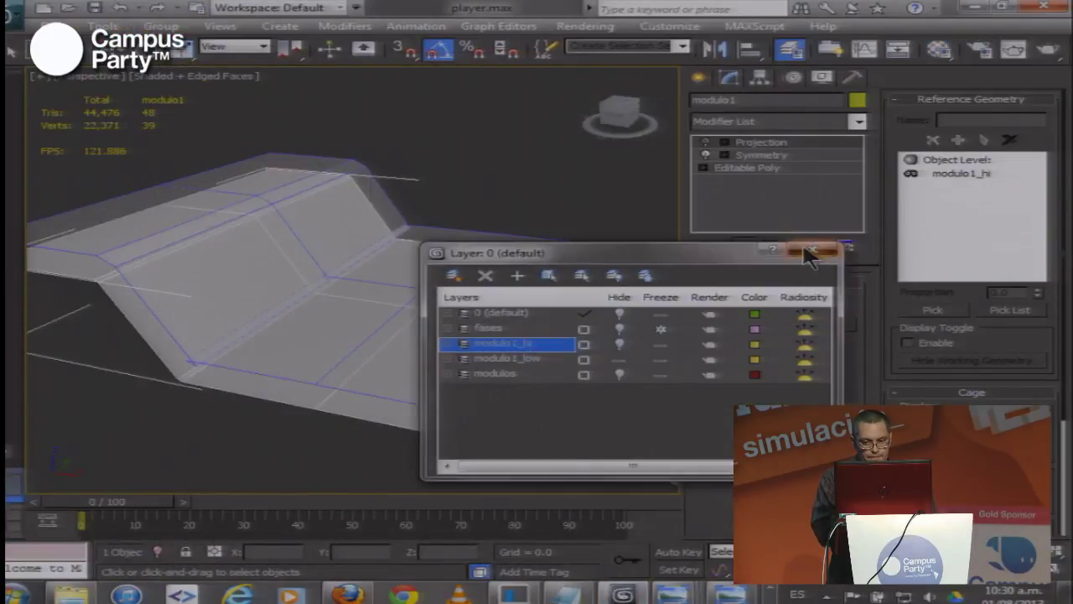
{"action": "left_click", "coordinate": [809, 253]}
Open the recent scene player01.max and continue past the missing external files
{"action": "left_click", "coordinate": [15, 17]}
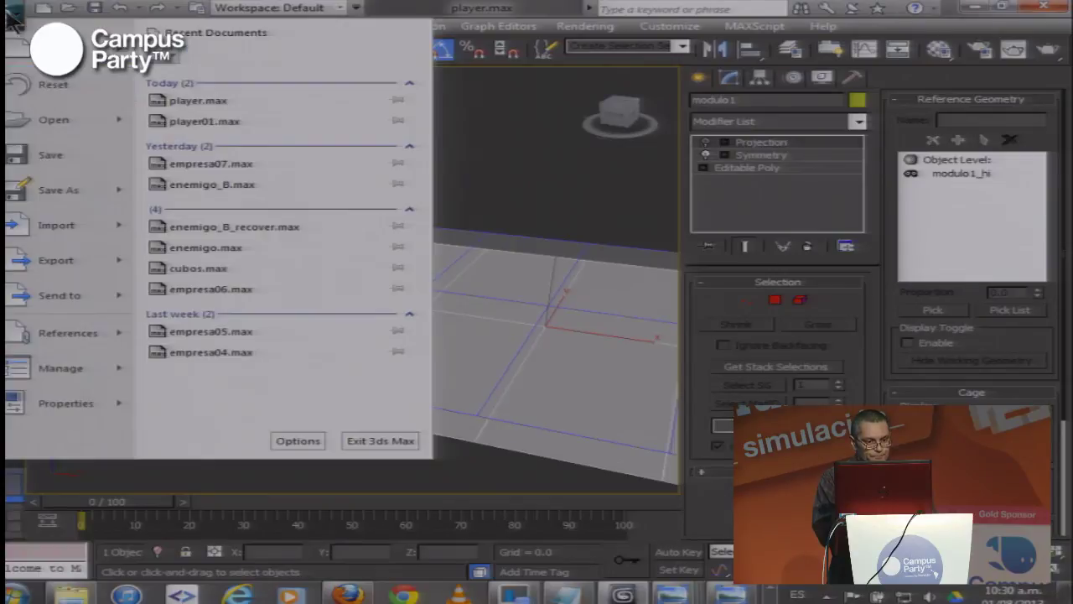
{"action": "left_click", "coordinate": [182, 120]}
{"action": "left_click", "coordinate": [531, 345]}
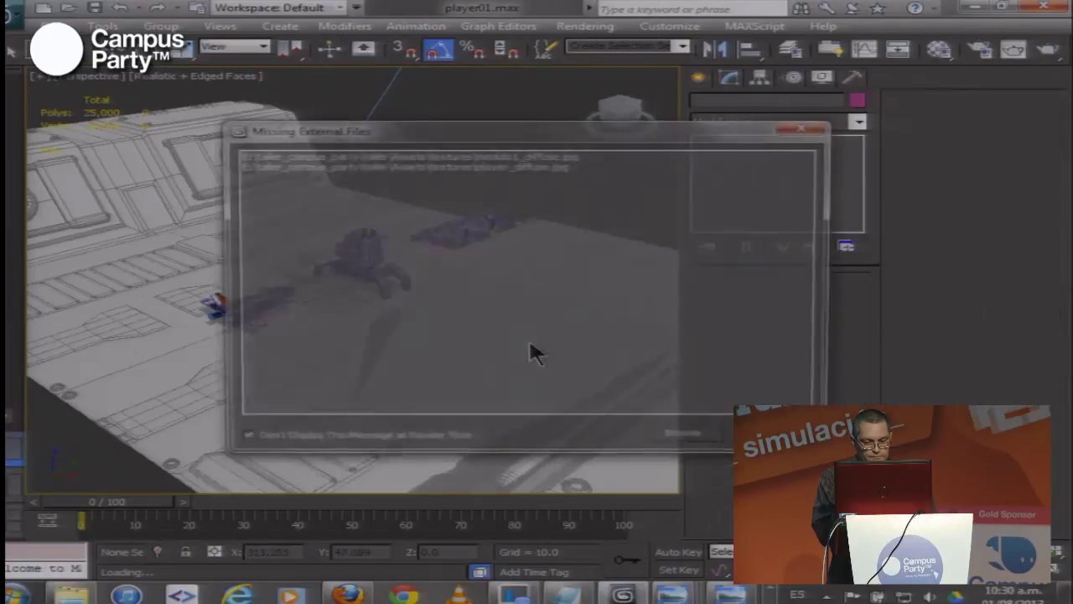
{"action": "key", "text": "Return"}
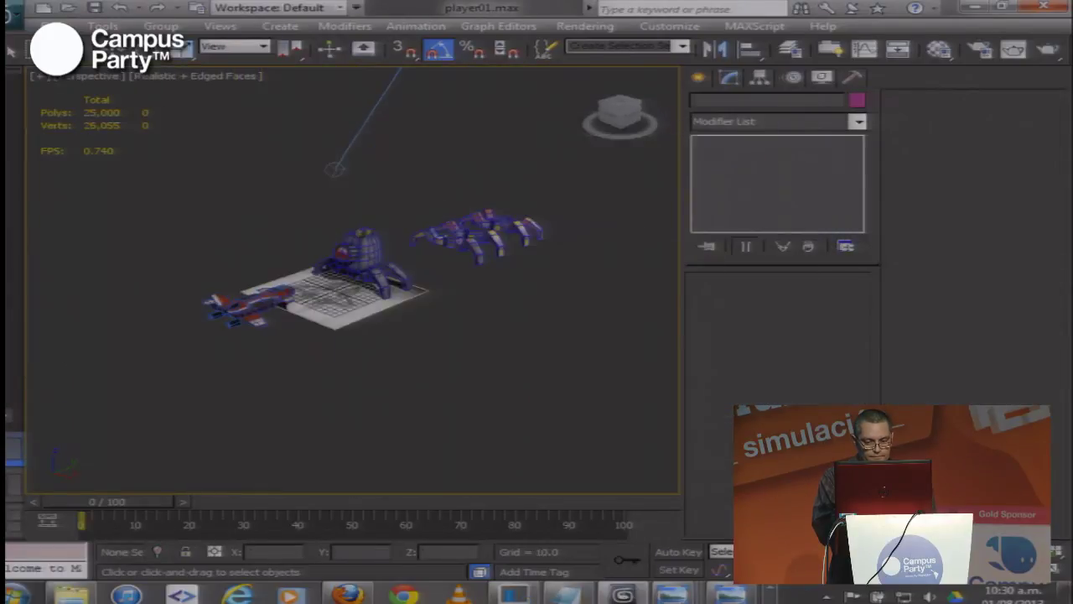
Select the enemigo robot model and inspect its applied texture up close and as a whole
{"action": "scroll", "coordinate": [410, 261], "scroll_direction": "up", "scroll_amount": 3}
{"action": "scroll", "coordinate": [409, 260], "scroll_direction": "up", "scroll_amount": 10}
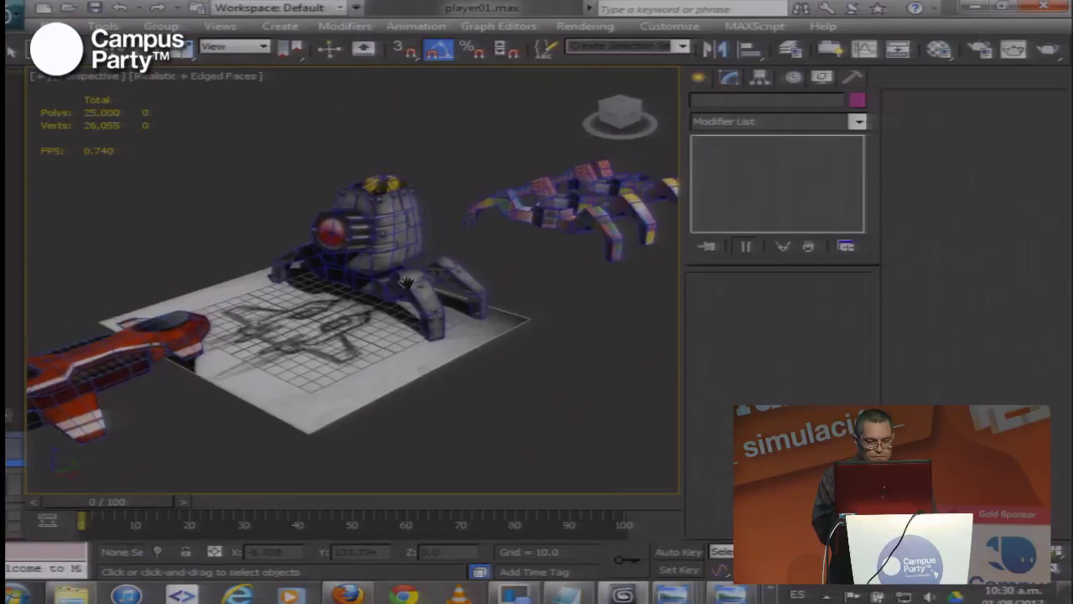
{"action": "left_click", "coordinate": [409, 264]}
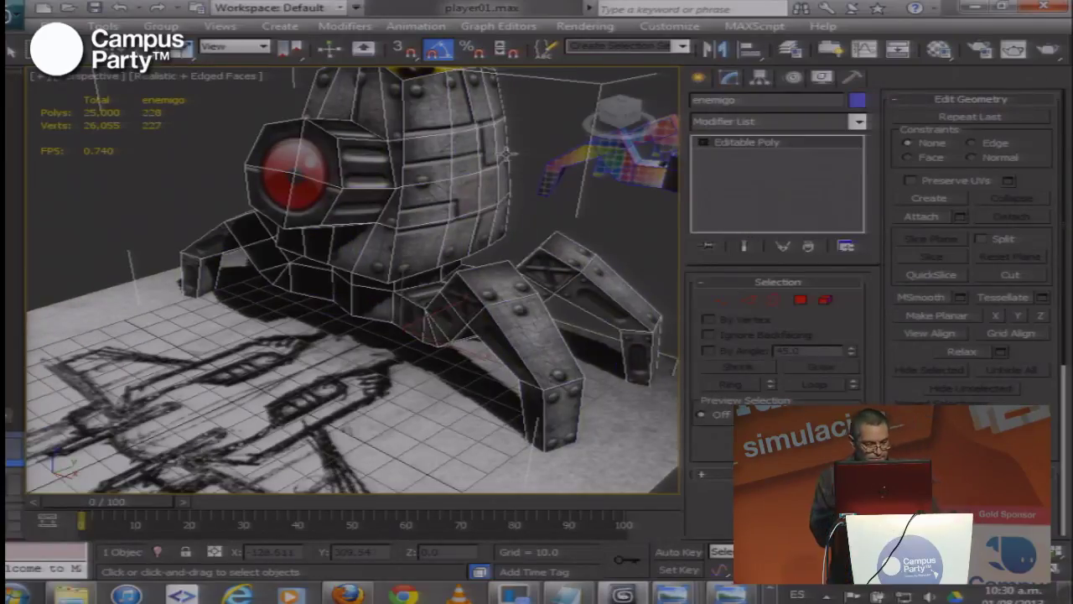
{"action": "scroll", "coordinate": [356, 281], "scroll_direction": "down", "scroll_amount": 5}
{"action": "left_click_drag", "start_coordinate": [355, 280], "coordinate": [285, 295]}
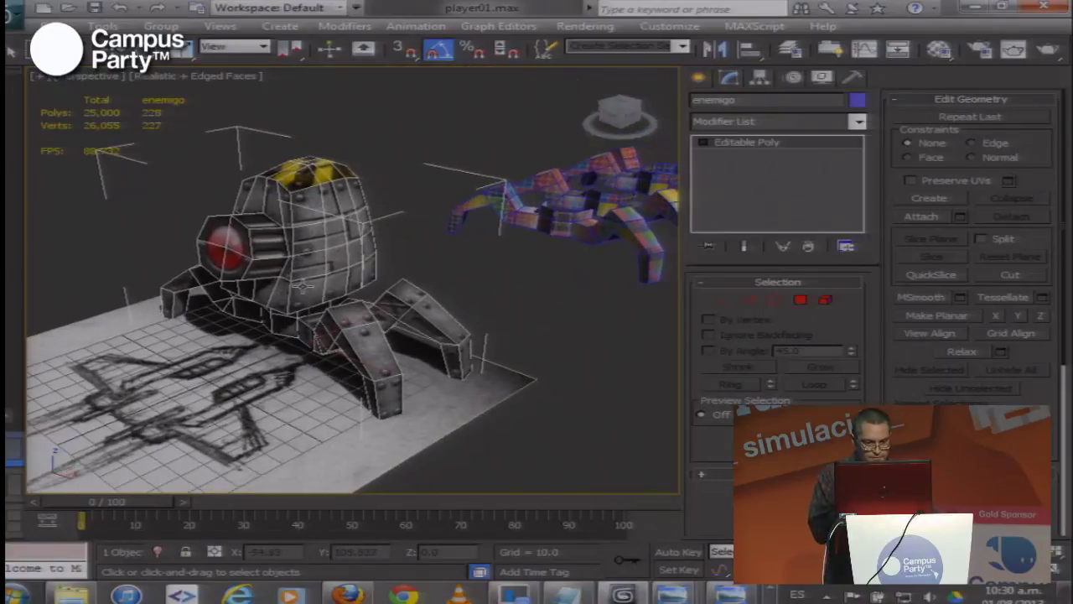
Bring the colour-checkered leg models beside the robot into view and select the nearest leg piece
{"action": "mouse_move", "coordinate": [473, 294]}
{"action": "left_mouse_down"}
{"action": "mouse_move", "coordinate": [275, 307]}
{"action": "mouse_move", "coordinate": [419, 306]}
{"action": "mouse_move", "coordinate": [173, 304]}
{"action": "mouse_move", "coordinate": [437, 360]}
{"action": "left_mouse_up"}
{"action": "scroll", "coordinate": [436, 360], "scroll_direction": "up", "scroll_amount": 3}
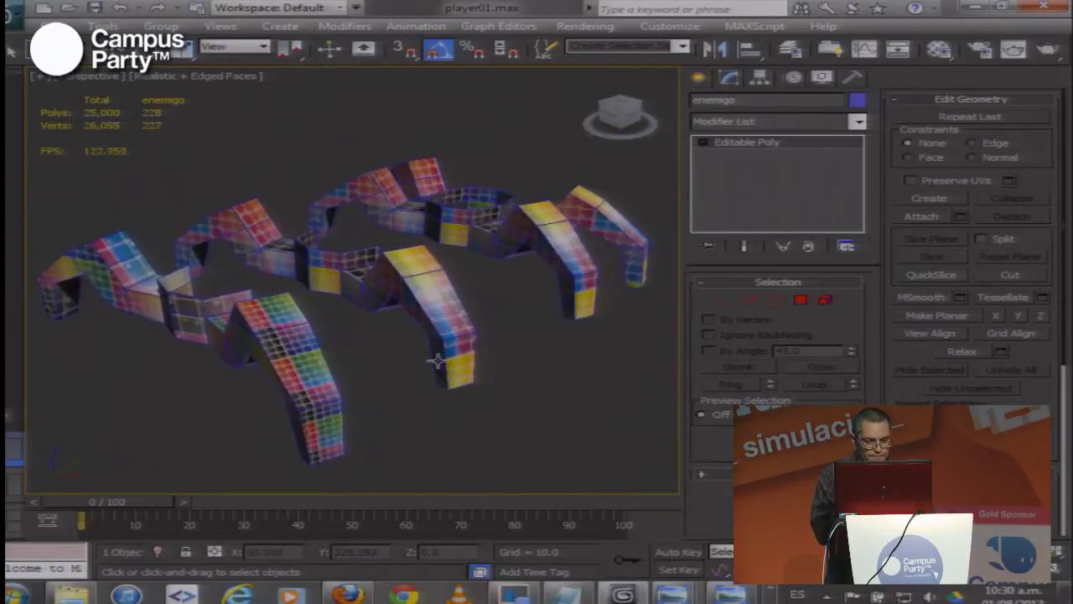
{"action": "left_click_drag", "start_coordinate": [220, 325], "coordinate": [508, 295]}
{"action": "scroll", "coordinate": [342, 328], "scroll_direction": "up", "scroll_amount": 2}
{"action": "left_click", "coordinate": [265, 317]}
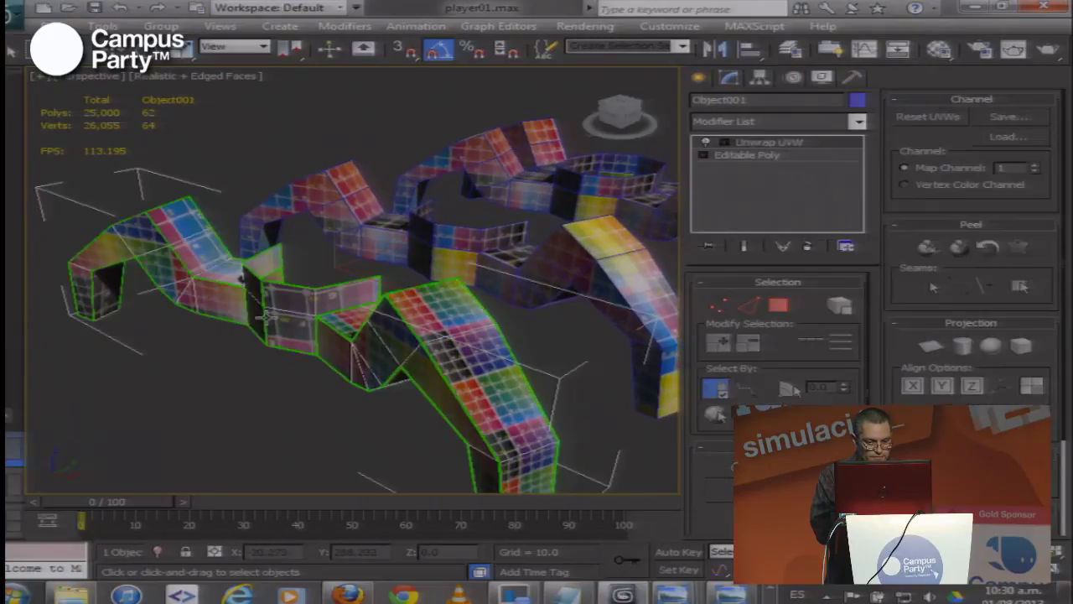
{"action": "left_click_drag", "start_coordinate": [310, 340], "coordinate": [285, 290]}
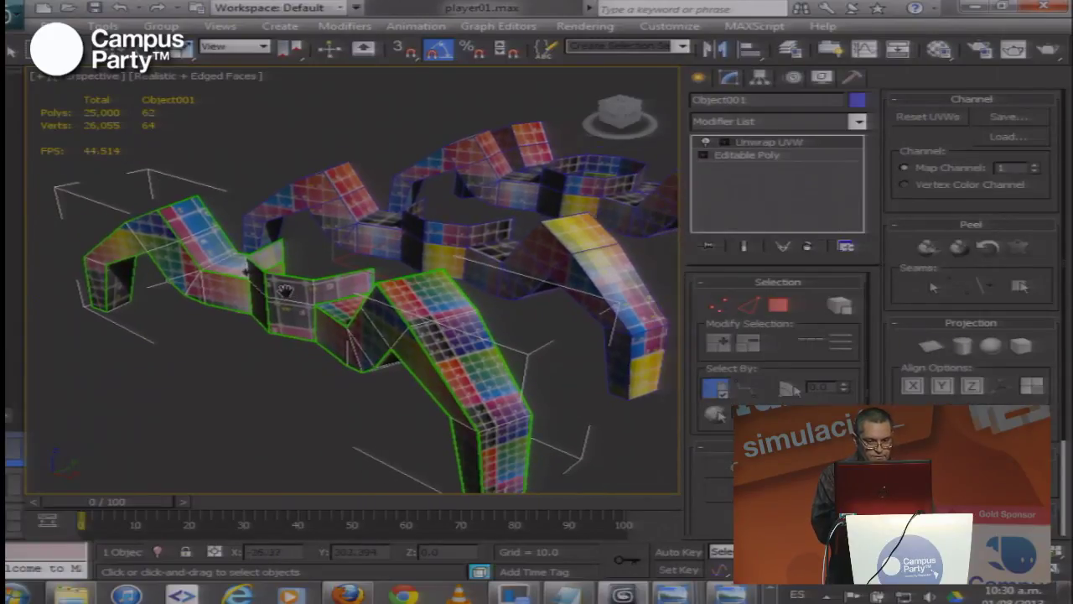
Examine the checker pattern on the selected leg piece from its end and from above
{"action": "left_click", "coordinate": [619, 113]}
{"action": "left_click_drag", "start_coordinate": [619, 113], "coordinate": [641, 115]}
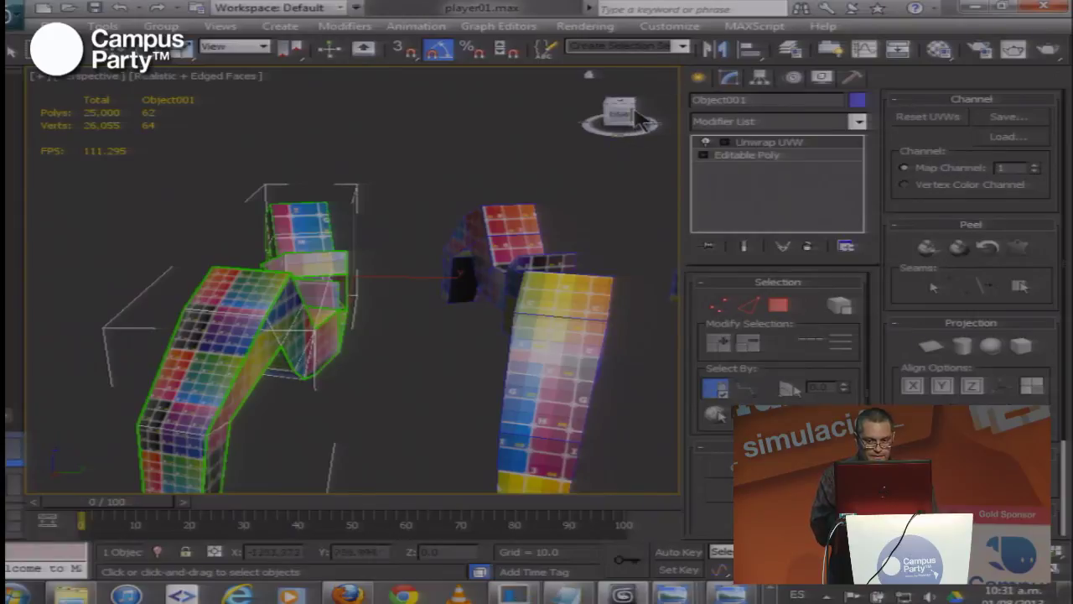
{"action": "left_click", "coordinate": [637, 117]}
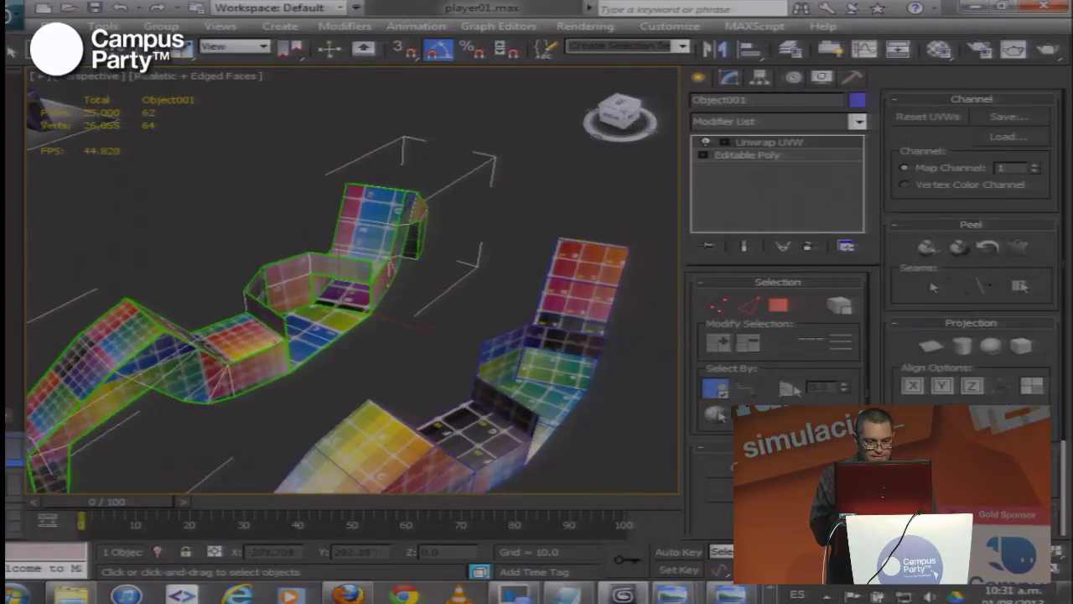
{"action": "left_click_drag", "start_coordinate": [412, 186], "coordinate": [420, 169]}
{"action": "scroll", "coordinate": [420, 169], "scroll_direction": "up", "scroll_amount": 3}
{"action": "left_click_drag", "start_coordinate": [261, 254], "coordinate": [276, 253]}
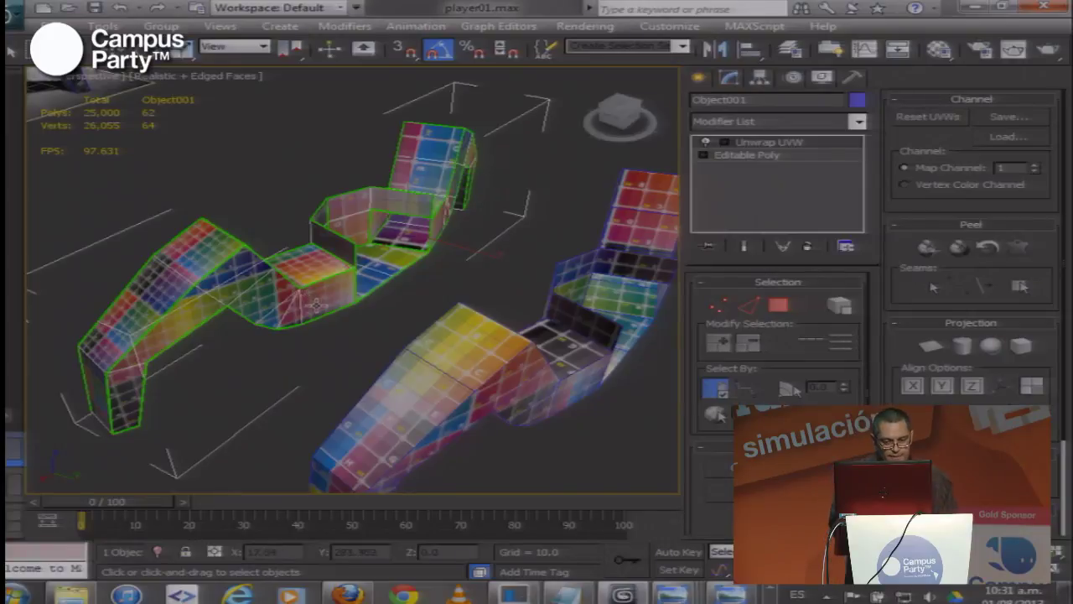
{"action": "left_click_drag", "start_coordinate": [387, 220], "coordinate": [390, 223]}
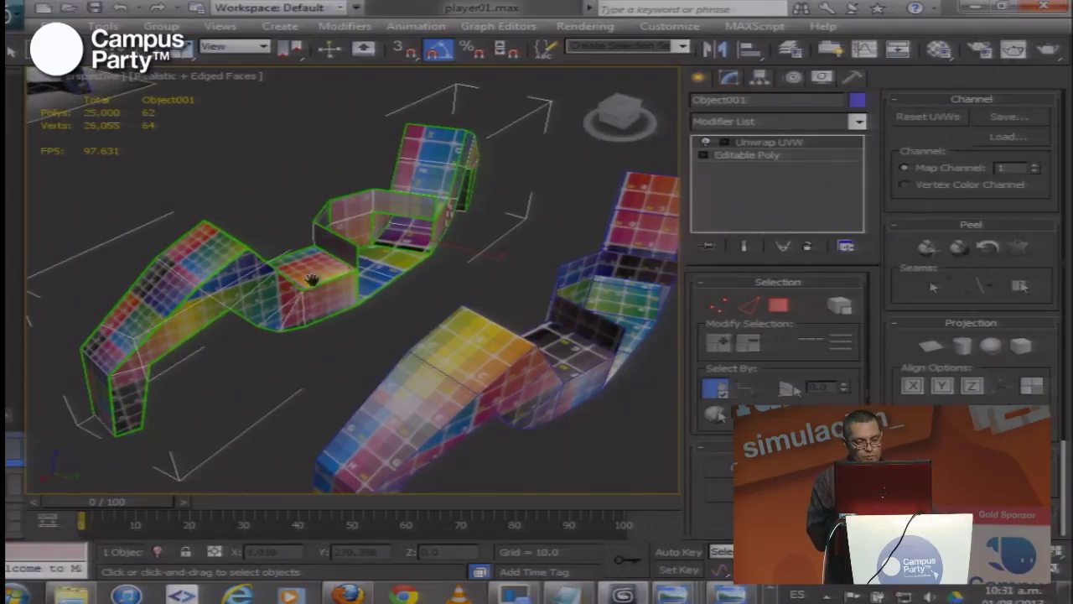
{"action": "left_click_drag", "start_coordinate": [311, 279], "coordinate": [373, 338]}
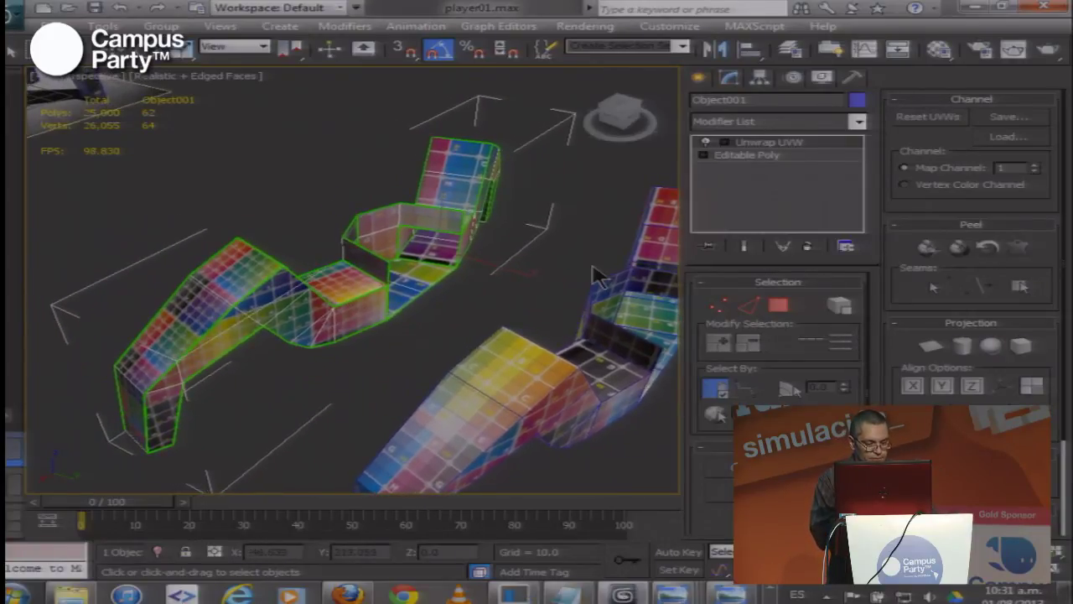
Display the scene in wireframe and examine the selected leg piece's edges and seams from the side
{"action": "key", "text": "F3"}
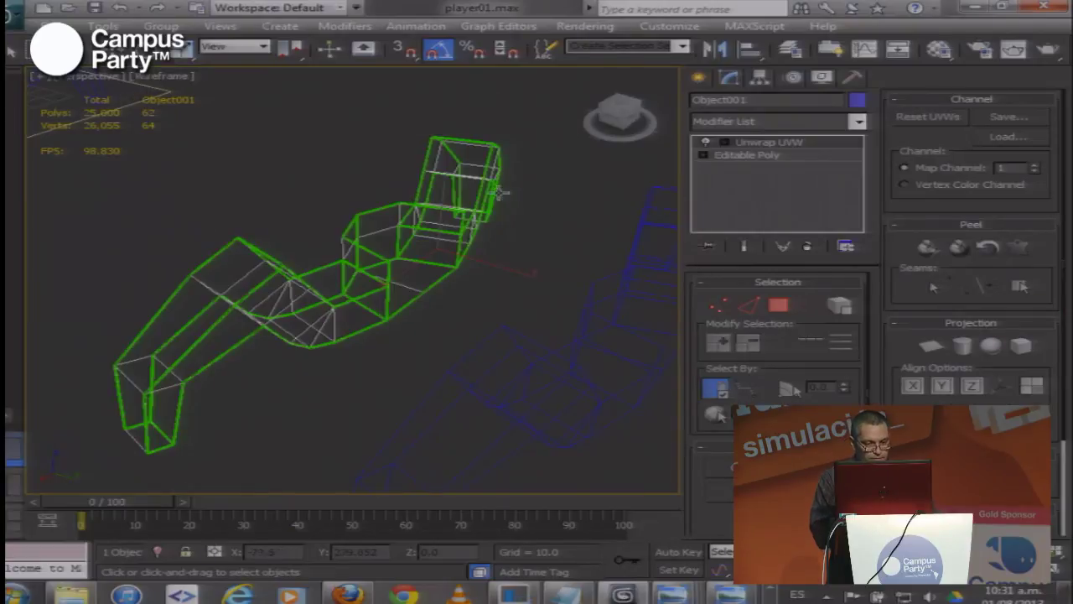
{"action": "left_click_drag", "start_coordinate": [296, 245], "coordinate": [249, 246]}
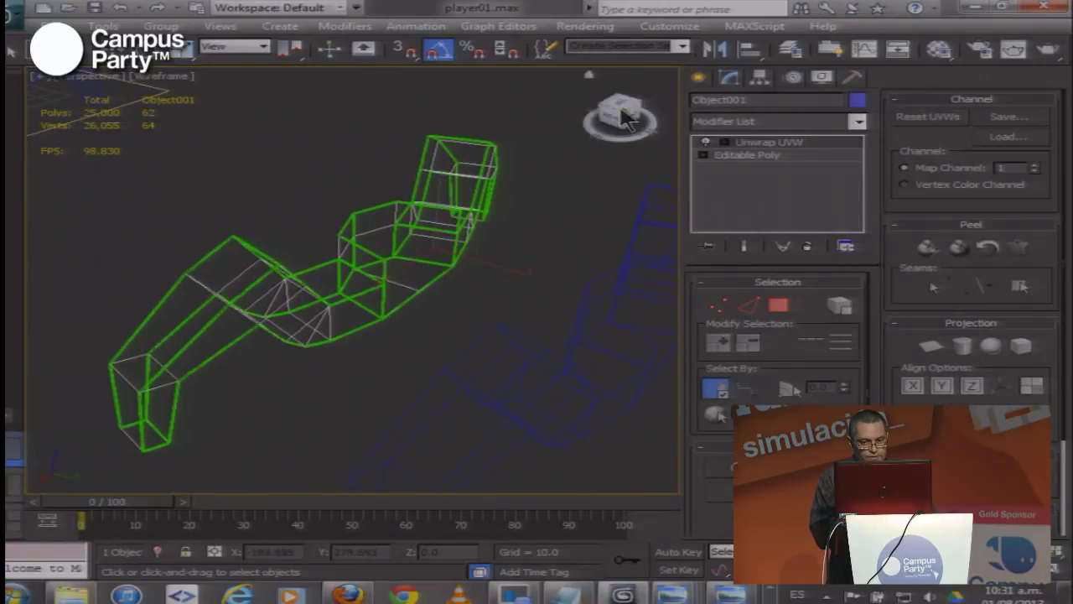
{"action": "left_click_drag", "start_coordinate": [630, 122], "coordinate": [438, 167]}
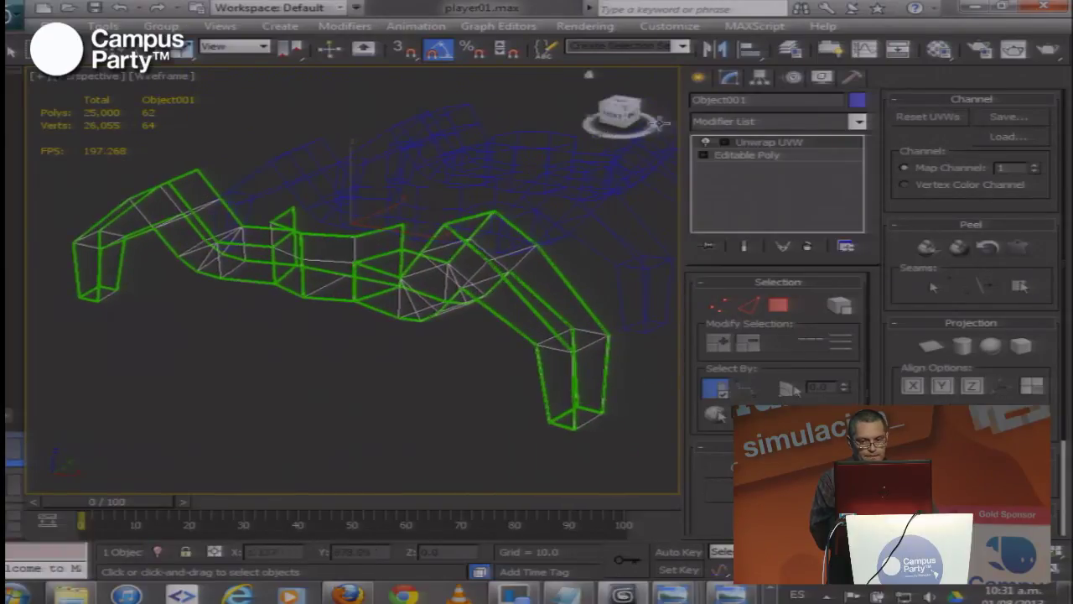
{"action": "left_click_drag", "start_coordinate": [366, 236], "coordinate": [250, 308]}
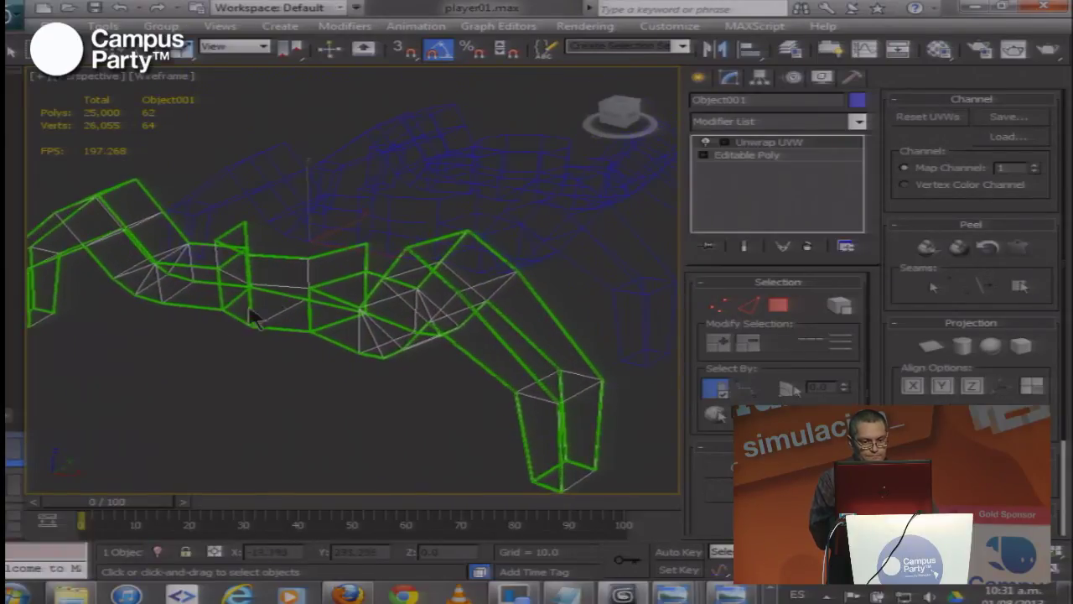
Hide the selected leg piece, select the next one behind it, and return the viewport to shaded display
{"action": "right_click", "coordinate": [391, 285]}
{"action": "left_click", "coordinate": [427, 233]}
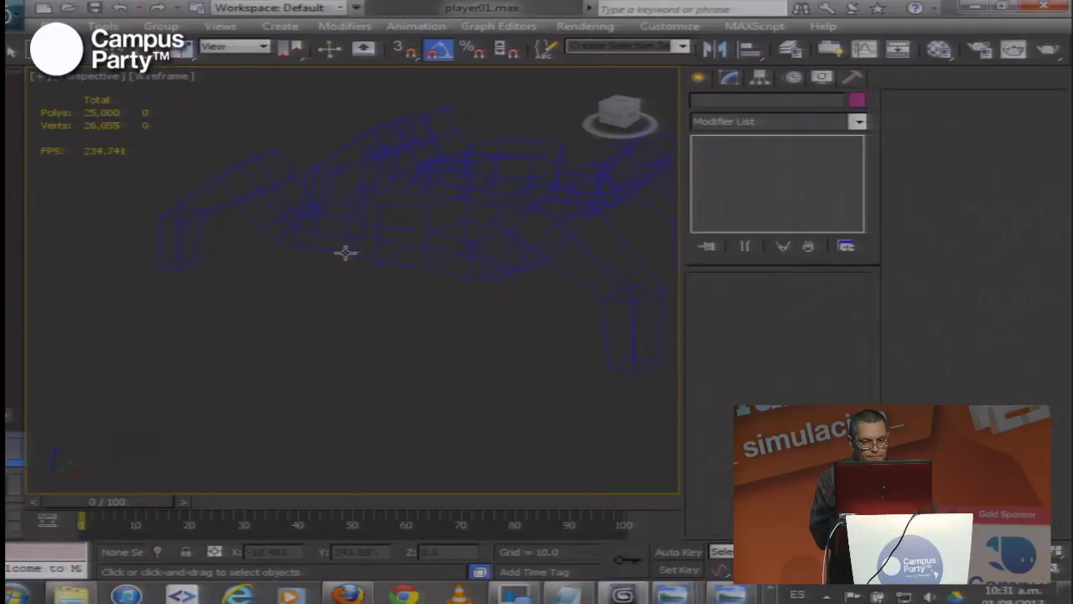
{"action": "key", "text": "ctrl+z"}
{"action": "key", "text": "F3"}
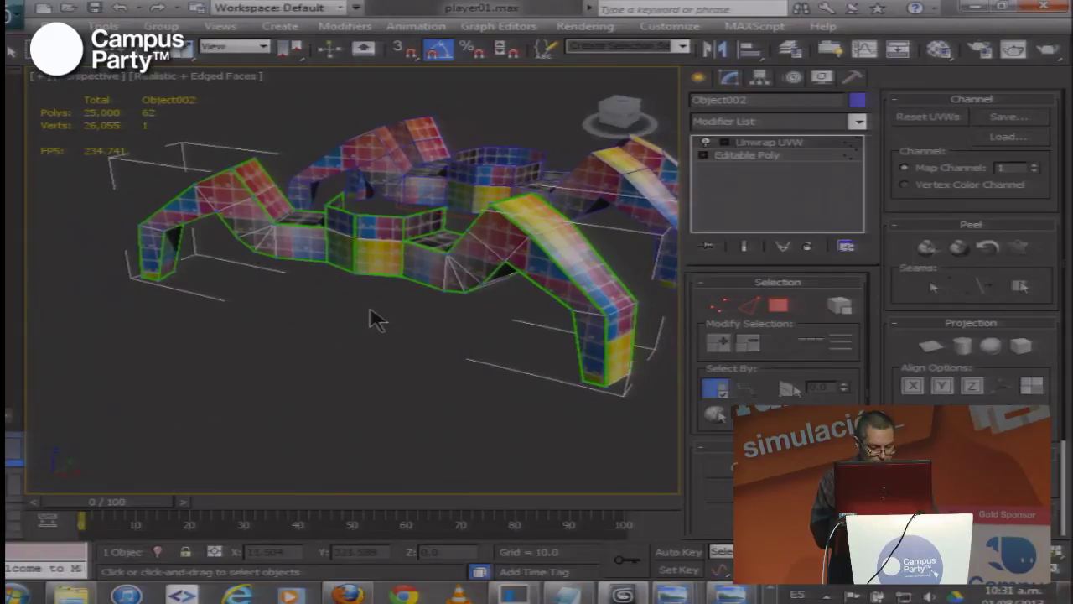
Open the UV editor for the selected leg piece and place its window over the viewport
{"action": "left_click_drag", "start_coordinate": [532, 302], "coordinate": [403, 313]}
{"action": "scroll", "coordinate": [405, 322], "scroll_direction": "up", "scroll_amount": 5}
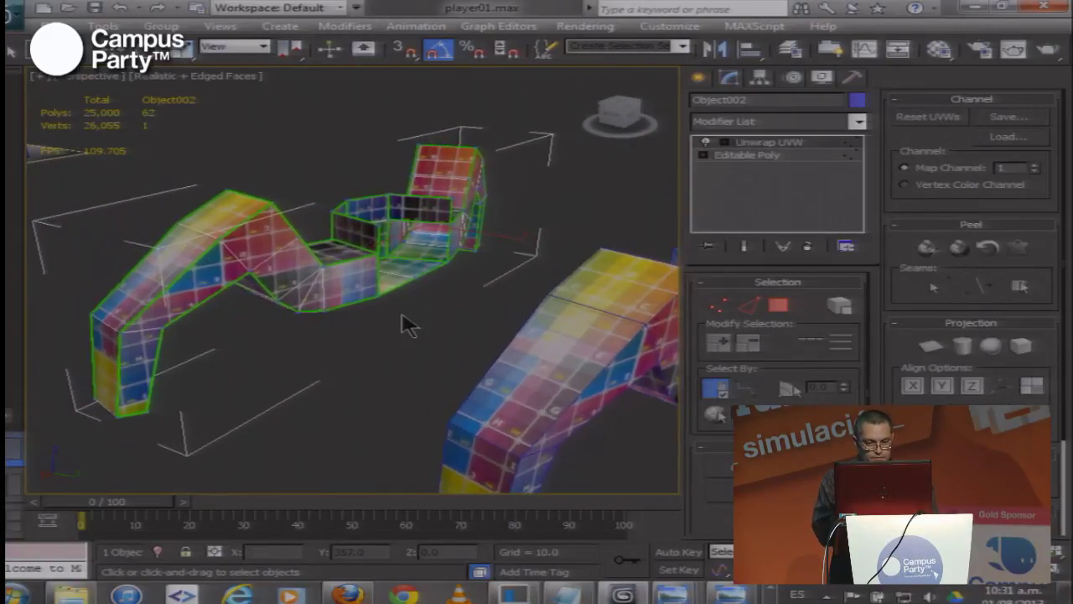
{"action": "left_click_drag", "start_coordinate": [325, 327], "coordinate": [626, 381]}
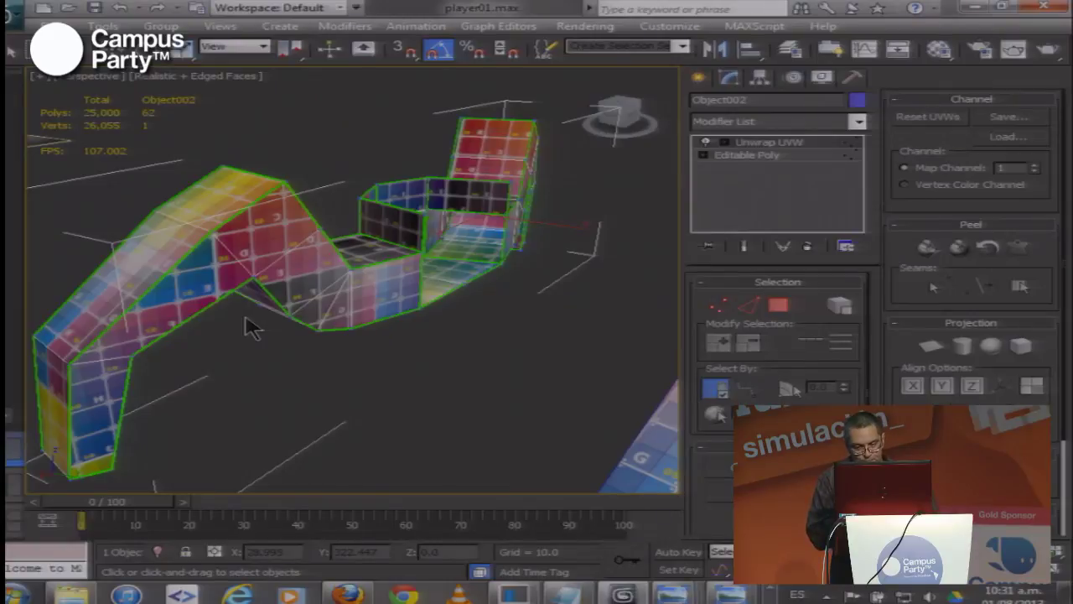
{"action": "scroll", "coordinate": [226, 326], "scroll_direction": "up", "scroll_amount": 3}
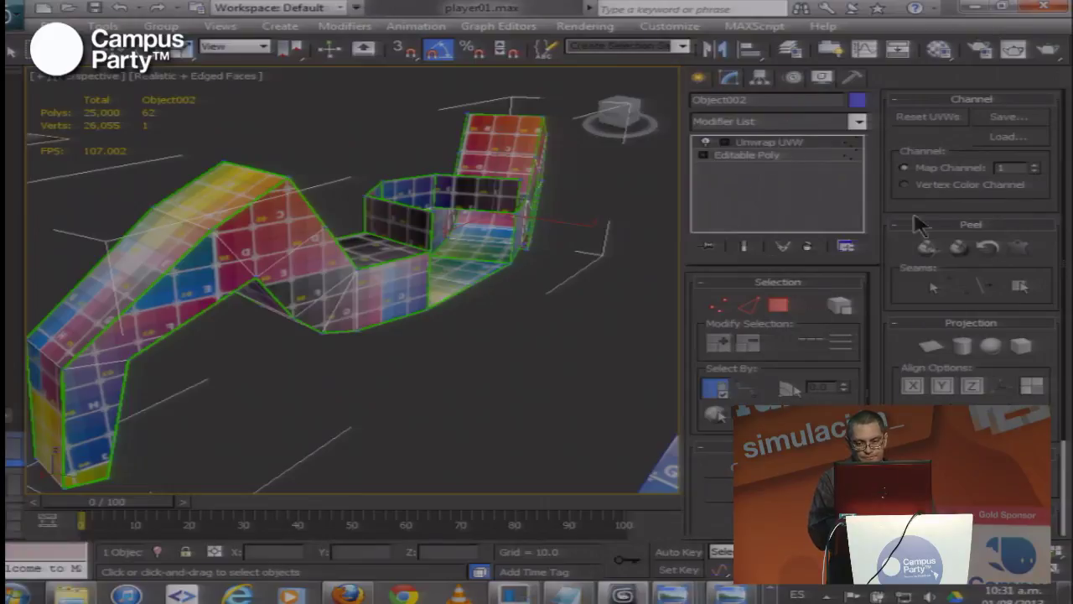
{"action": "scroll", "coordinate": [787, 373], "scroll_direction": "down", "scroll_amount": 1}
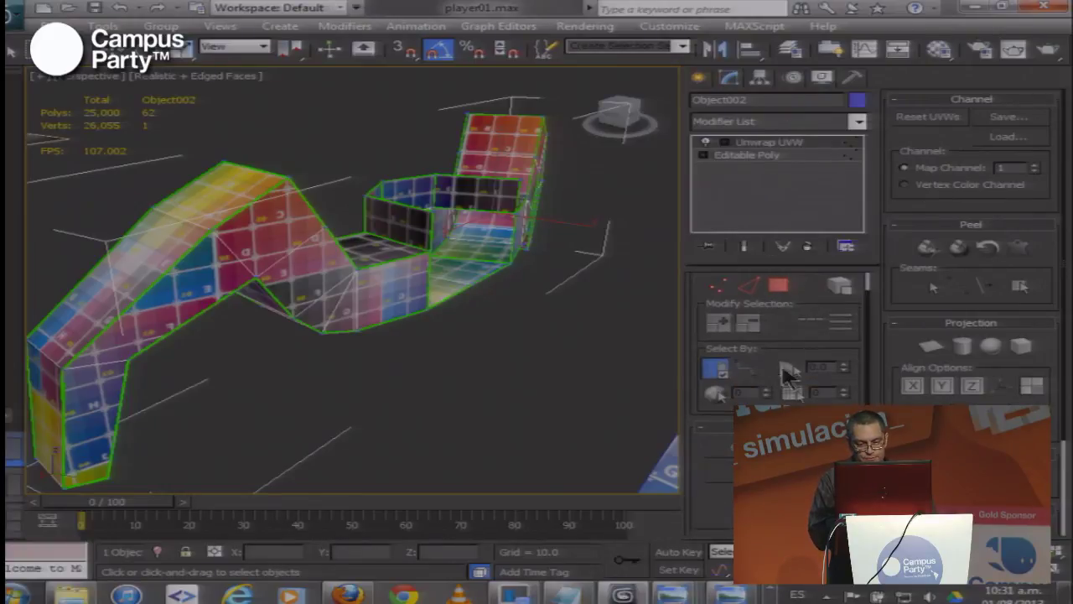
{"action": "left_click", "coordinate": [784, 447]}
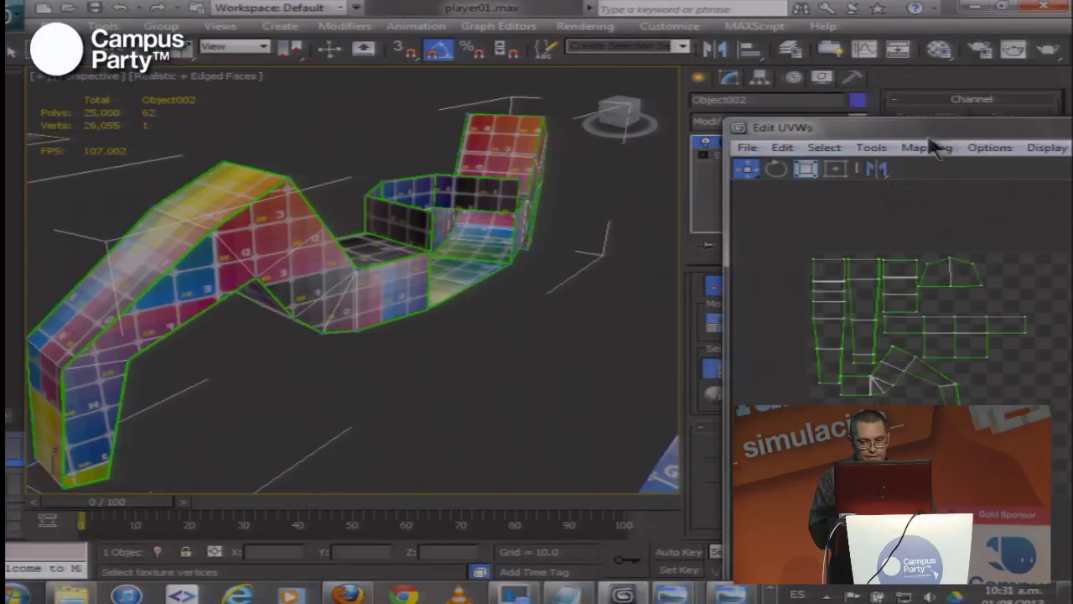
{"action": "left_click_drag", "start_coordinate": [920, 134], "coordinate": [336, 86]}
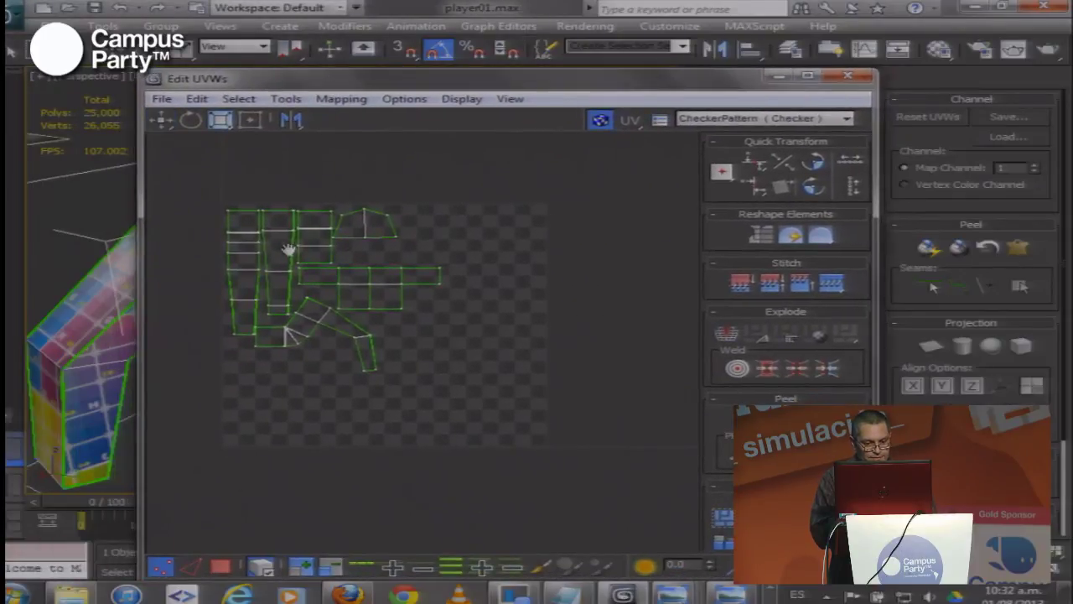
Display the aah_uvgrid01.jpg map as the background behind the leg piece's UV layout
{"action": "scroll", "coordinate": [342, 240], "scroll_direction": "up", "scroll_amount": 3}
{"action": "left_click_drag", "start_coordinate": [342, 241], "coordinate": [308, 218]}
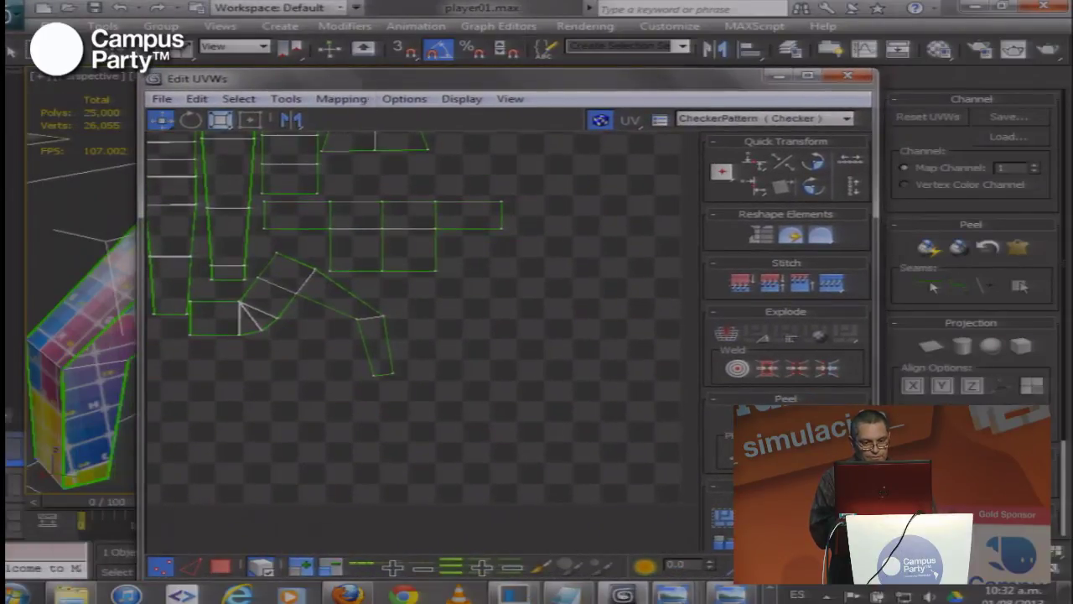
{"action": "left_click_drag", "start_coordinate": [360, 82], "coordinate": [374, 80]}
{"action": "scroll", "coordinate": [344, 274], "scroll_direction": "down", "scroll_amount": 2}
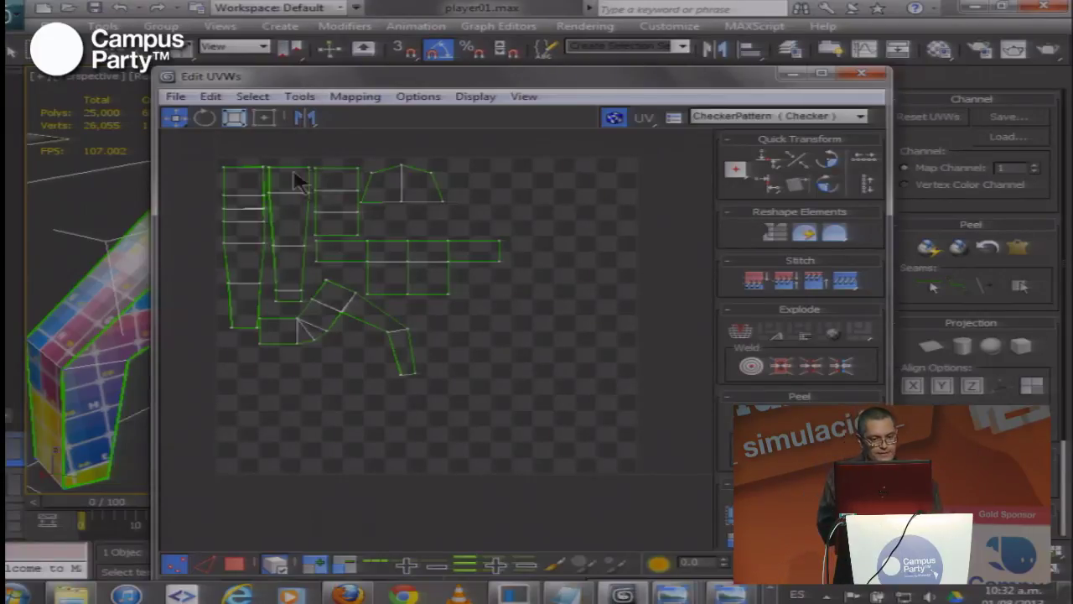
{"action": "left_click_drag", "start_coordinate": [326, 84], "coordinate": [319, 74]}
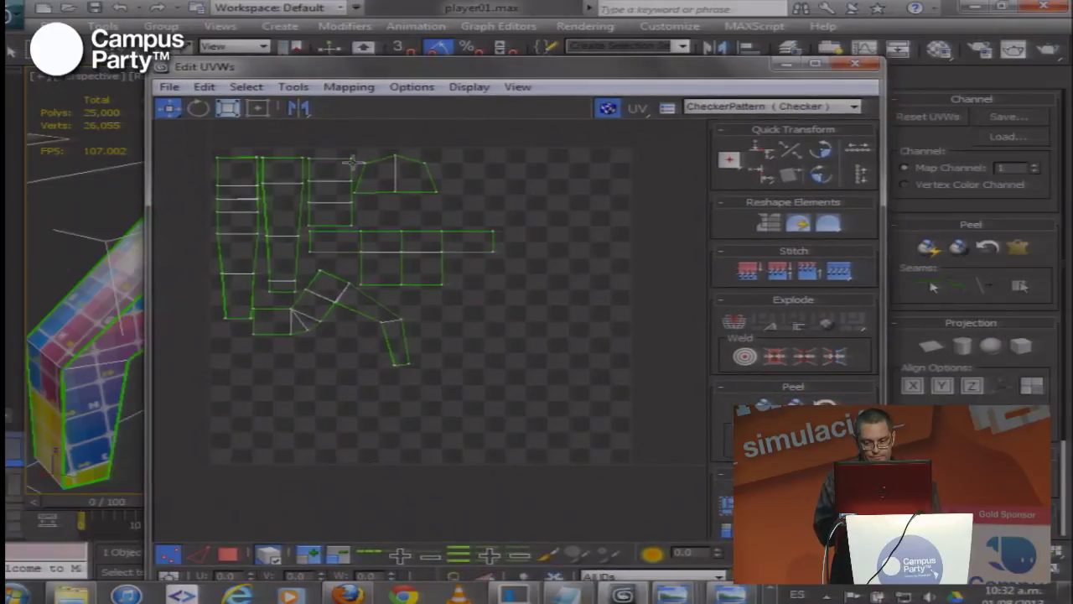
{"action": "left_click", "coordinate": [708, 106]}
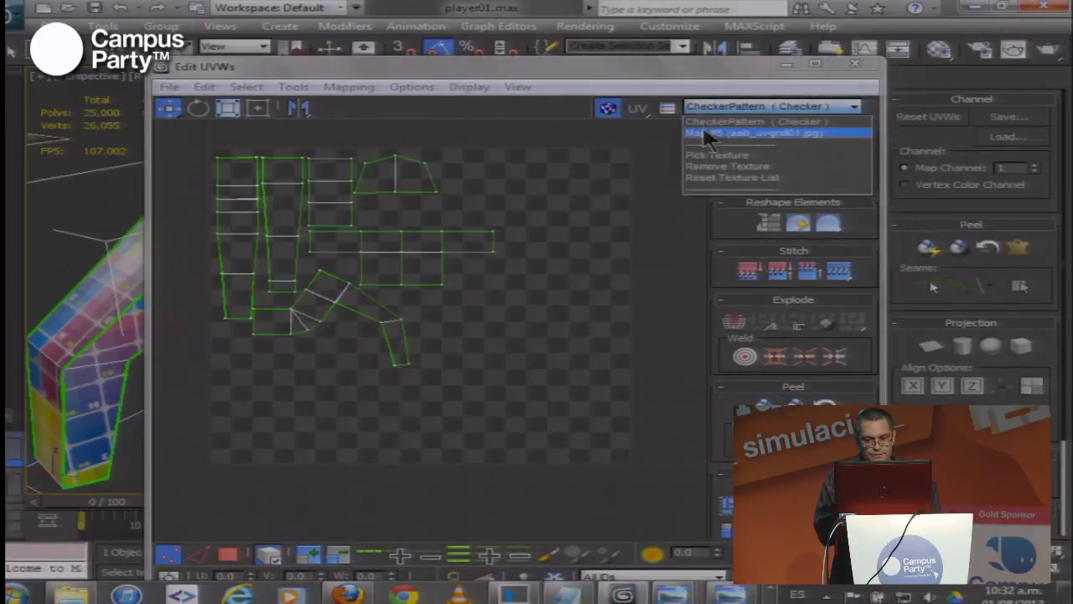
{"action": "left_click", "coordinate": [711, 134]}
Place the UV editor beside the model, switch to polygon selection and select the bent leg-side shells in the UV layout
{"action": "left_click_drag", "start_coordinate": [344, 75], "coordinate": [628, 105]}
{"action": "scroll", "coordinate": [151, 306], "scroll_direction": "down", "scroll_amount": 4}
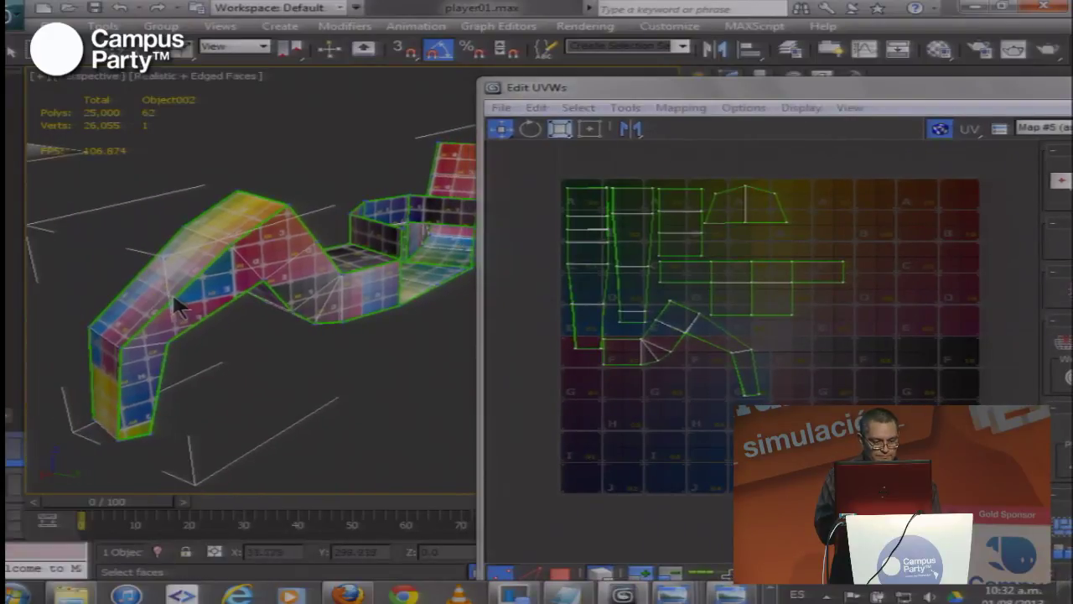
{"action": "left_click_drag", "start_coordinate": [118, 306], "coordinate": [72, 313]}
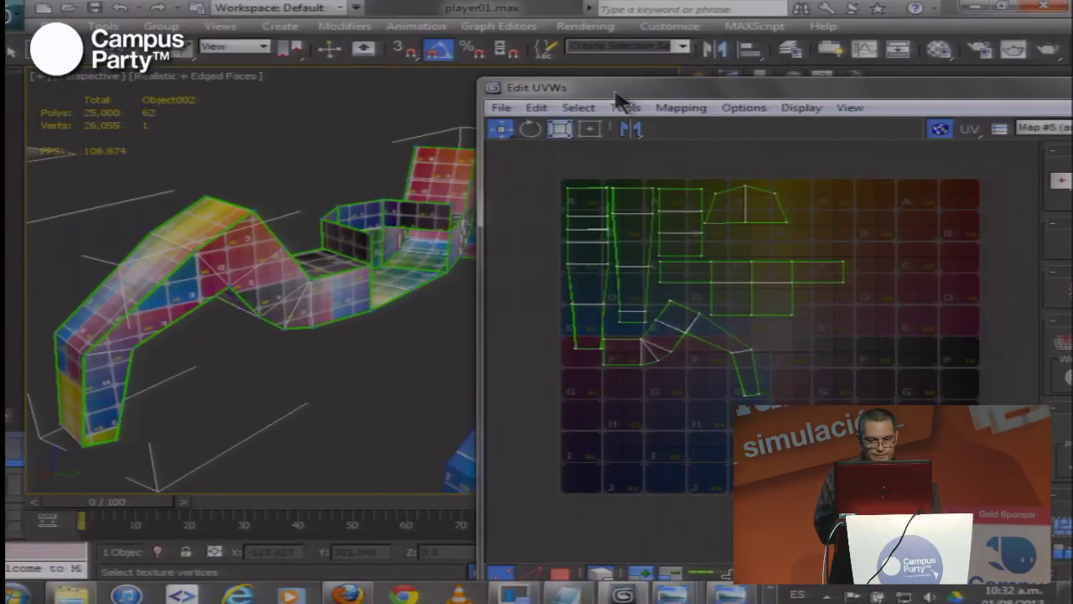
{"action": "left_click_drag", "start_coordinate": [620, 94], "coordinate": [587, 72]}
{"action": "left_click", "coordinate": [522, 549]}
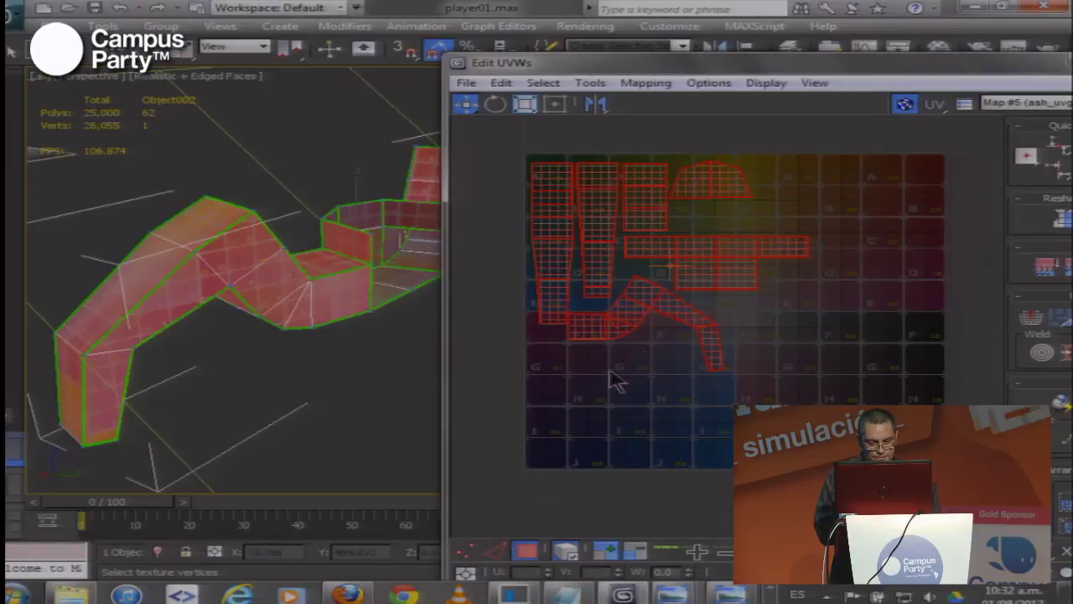
{"action": "scroll", "coordinate": [537, 336], "scroll_direction": "up", "scroll_amount": 4}
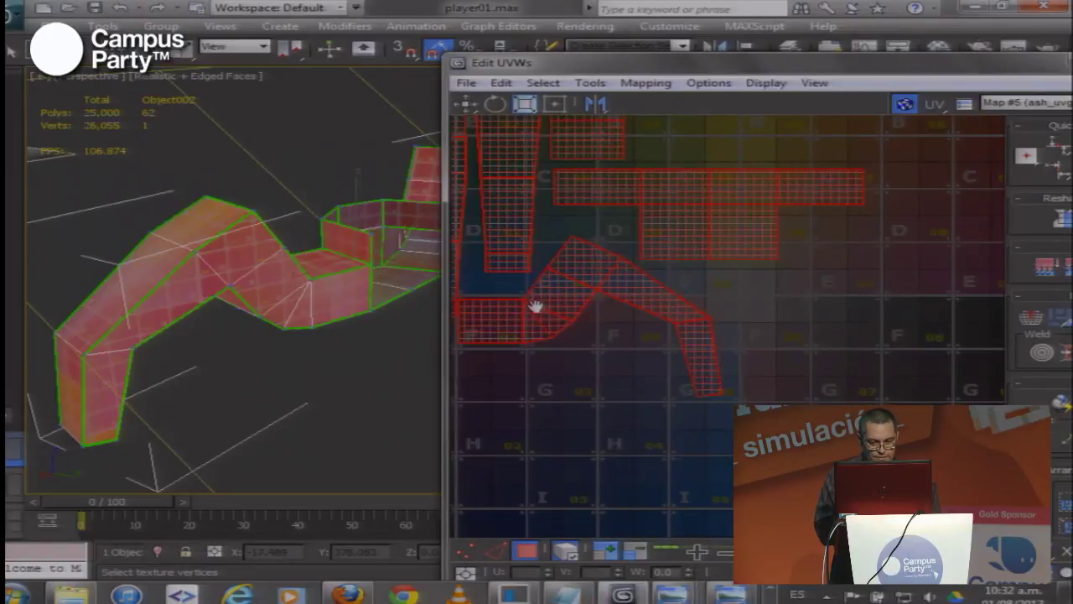
{"action": "left_click", "coordinate": [541, 335]}
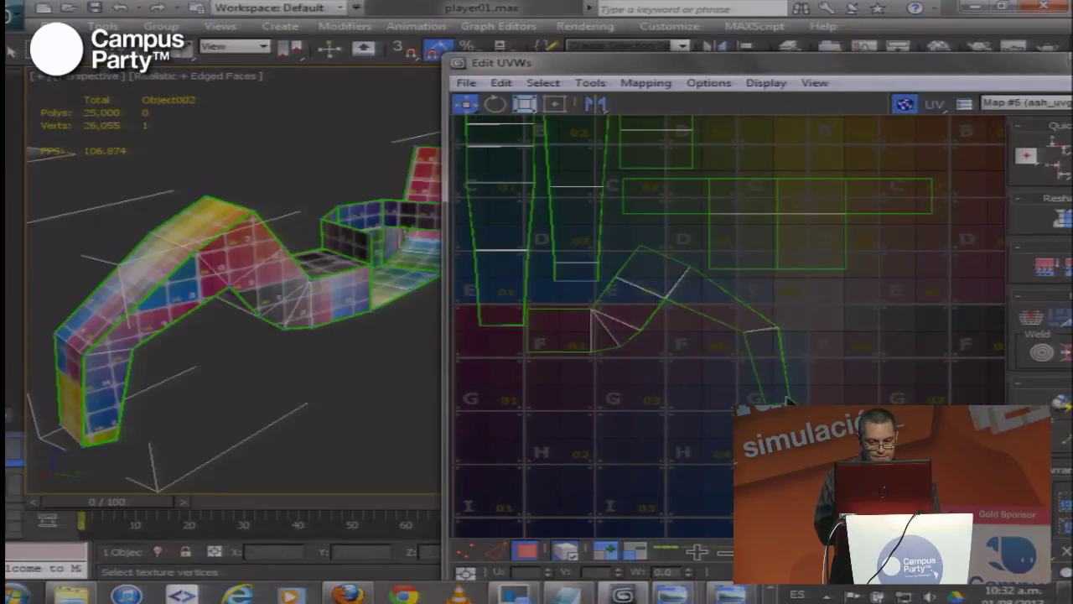
{"action": "left_click", "coordinate": [606, 339]}
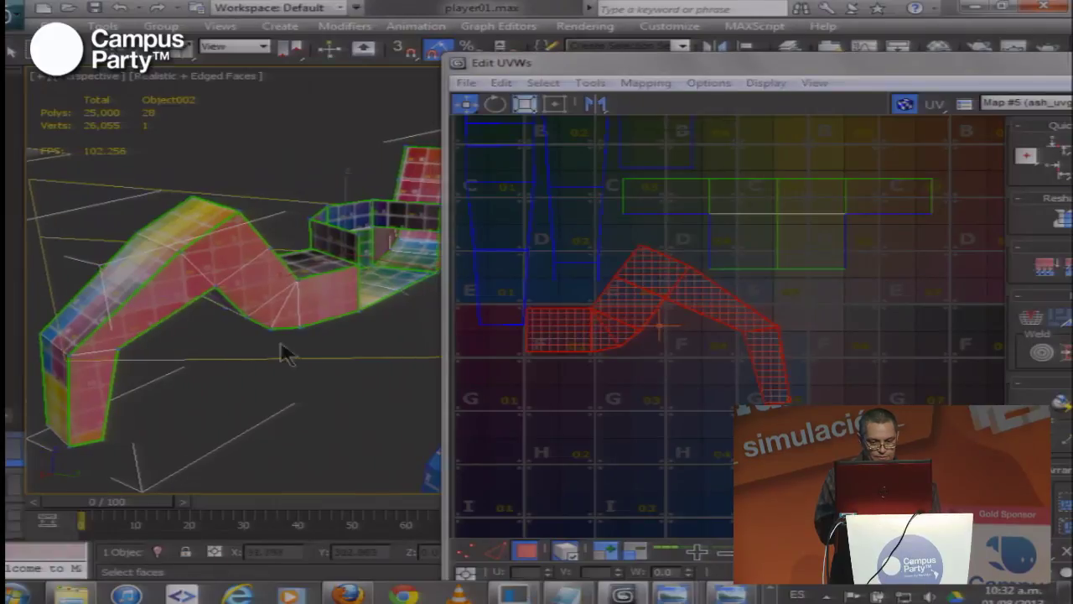
Examine up close how the UV grid appears on the selected leg side in the model
{"action": "scroll", "coordinate": [656, 324], "scroll_direction": "down", "scroll_amount": 3}
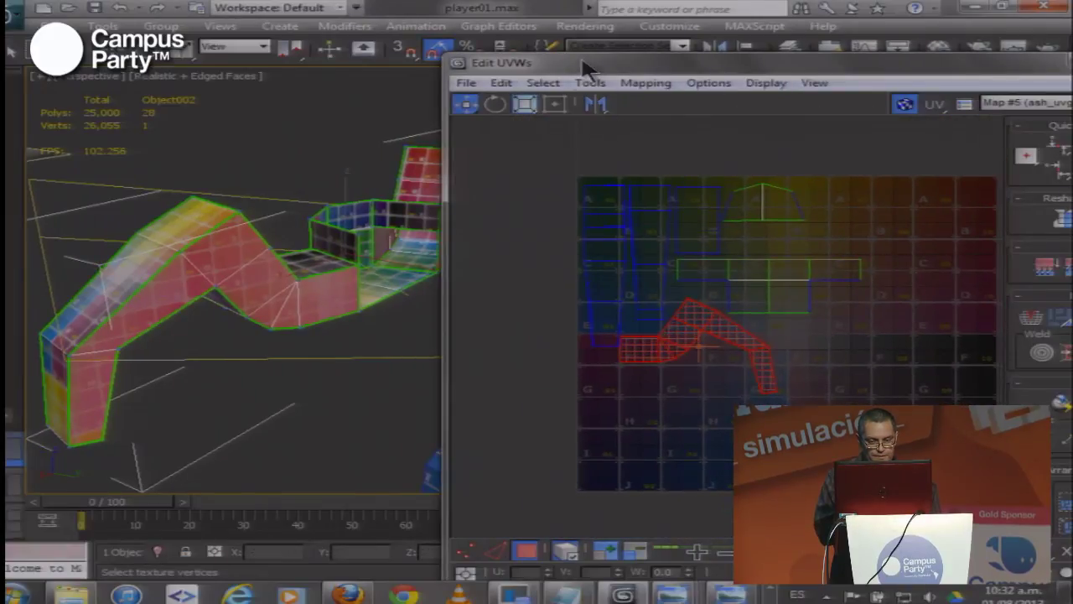
{"action": "left_click_drag", "start_coordinate": [582, 67], "coordinate": [568, 64]}
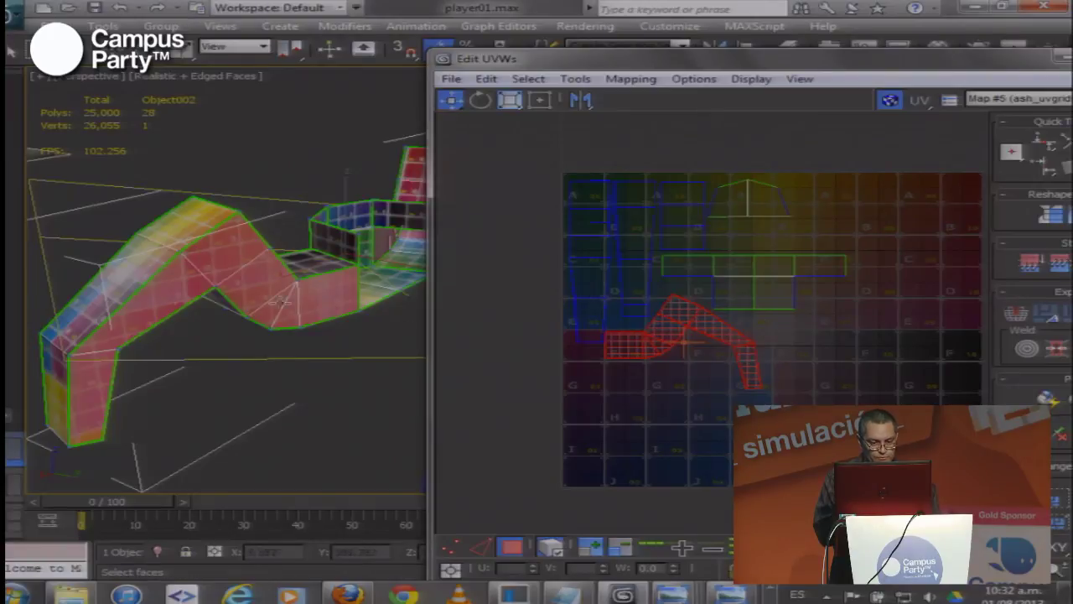
{"action": "scroll", "coordinate": [134, 311], "scroll_direction": "up", "scroll_amount": 5}
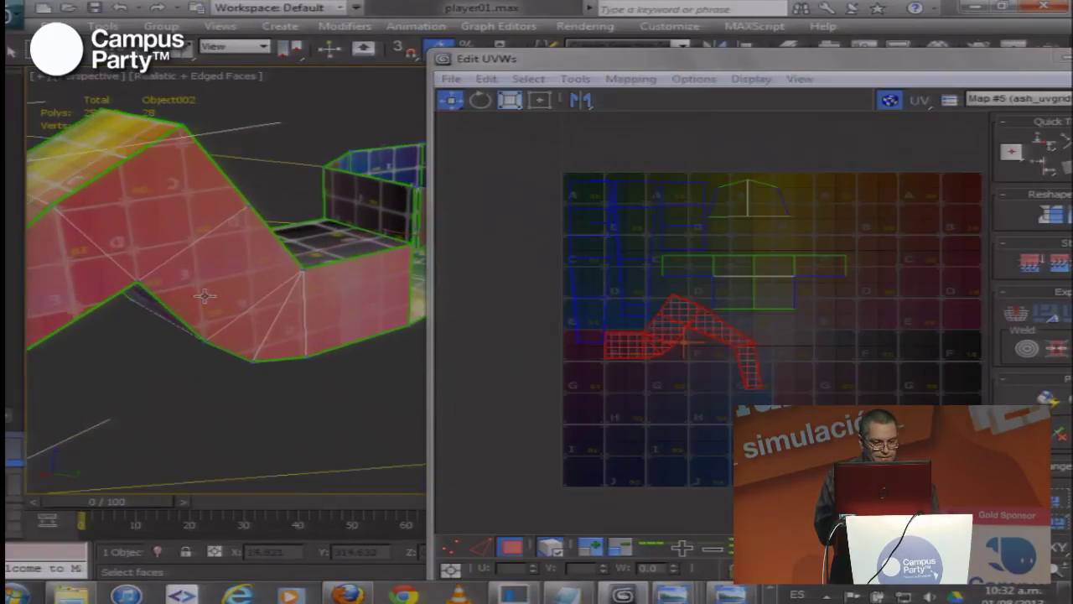
{"action": "scroll", "coordinate": [204, 295], "scroll_direction": "up", "scroll_amount": 5}
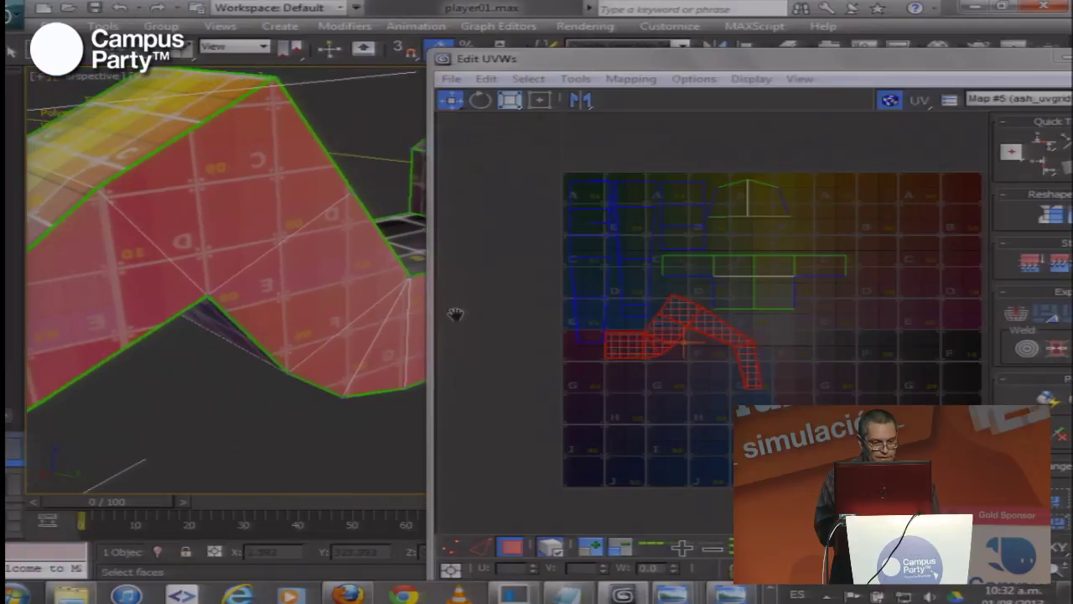
{"action": "middle_click", "coordinate": [455, 314]}
Separate the overlapping leg-side shells by moving them to free areas of the UV grid
{"action": "scroll", "coordinate": [253, 257], "scroll_direction": "down", "scroll_amount": 3}
{"action": "mouse_move", "coordinate": [522, 297]}
{"action": "left_mouse_down"}
{"action": "mouse_move", "coordinate": [651, 286]}
{"action": "mouse_move", "coordinate": [587, 317]}
{"action": "mouse_move", "coordinate": [732, 321]}
{"action": "left_mouse_up"}
{"action": "scroll", "coordinate": [651, 286], "scroll_direction": "up", "scroll_amount": 1}
{"action": "scroll", "coordinate": [651, 286], "scroll_direction": "up", "scroll_amount": 2}
{"action": "left_click", "coordinate": [615, 331]}
{"action": "left_click", "coordinate": [596, 296]}
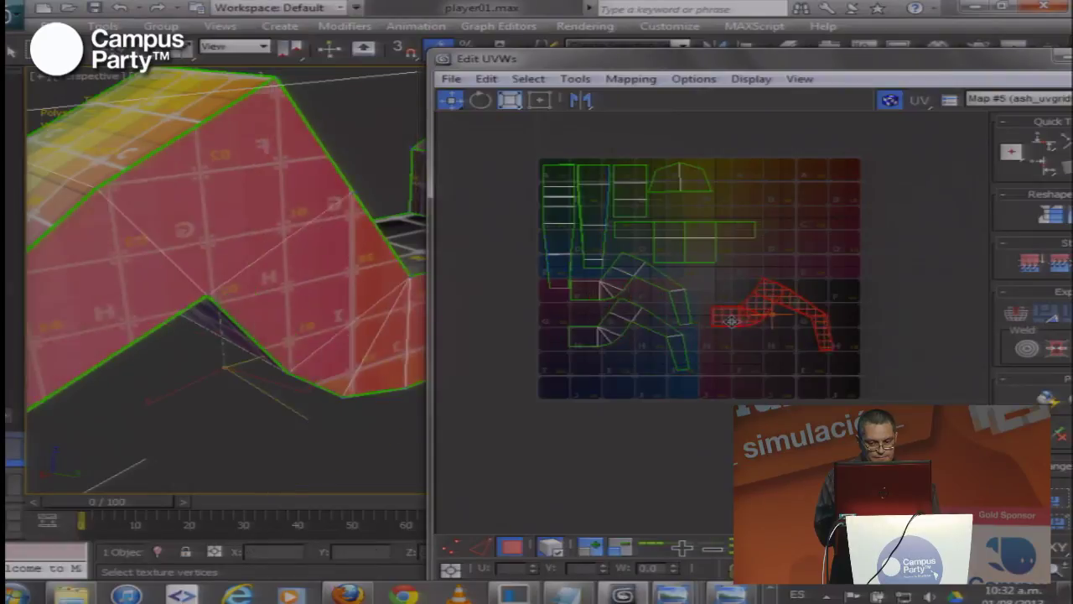
{"action": "mouse_move", "coordinate": [671, 293]}
{"action": "left_mouse_down"}
{"action": "mouse_move", "coordinate": [715, 362]}
{"action": "mouse_move", "coordinate": [794, 372]}
{"action": "left_mouse_up"}
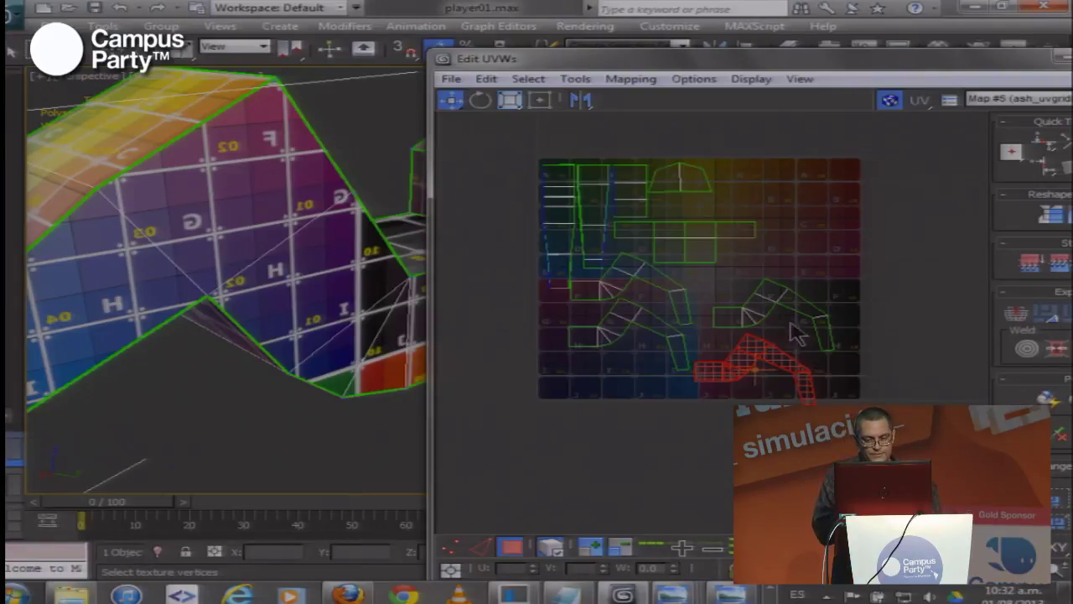
Select the upper-right leg-side shell in the UV layout and examine which faces it covers on the leg piece
{"action": "left_click_drag", "start_coordinate": [664, 286], "coordinate": [626, 290]}
{"action": "scroll", "coordinate": [625, 291], "scroll_direction": "up", "scroll_amount": 2}
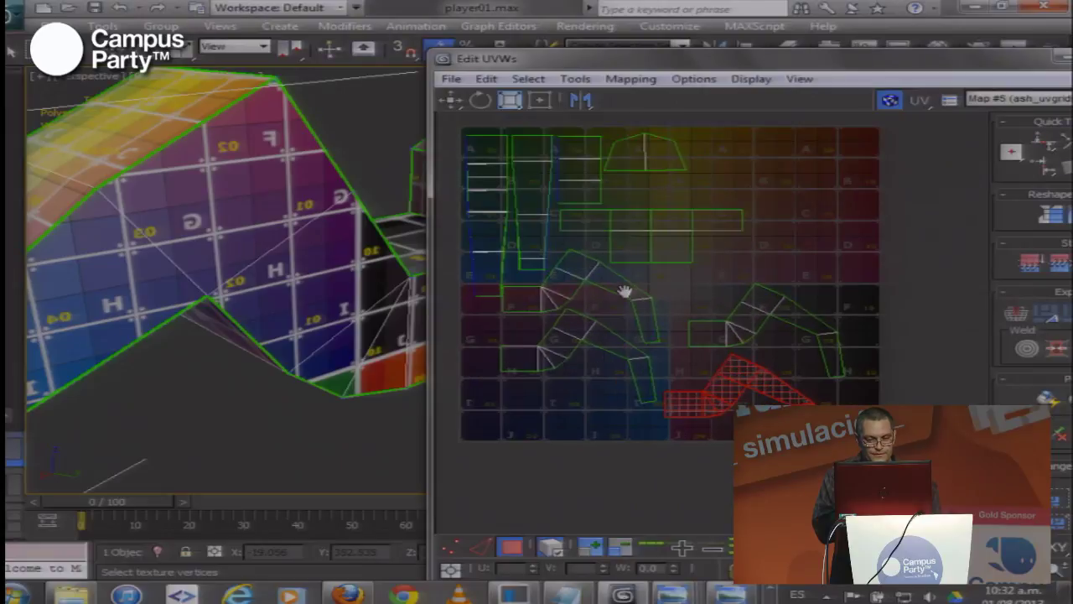
{"action": "left_click_drag", "start_coordinate": [703, 367], "coordinate": [707, 307]}
{"action": "left_click", "coordinate": [710, 327]}
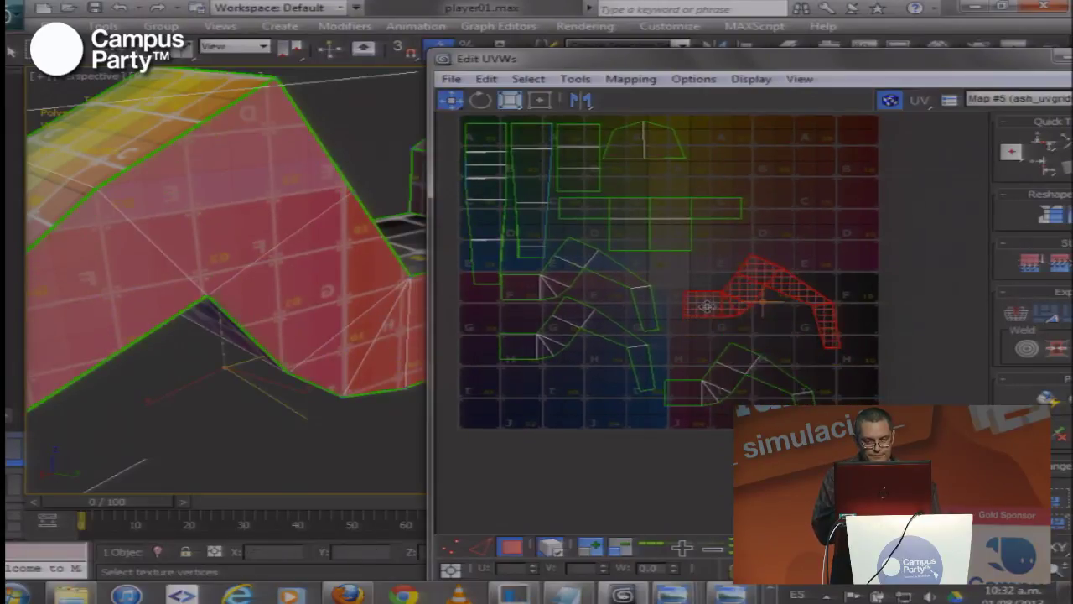
{"action": "middle_click", "coordinate": [184, 327]}
{"action": "scroll", "coordinate": [185, 324], "scroll_direction": "down", "scroll_amount": 3}
{"action": "scroll", "coordinate": [193, 322], "scroll_direction": "down", "scroll_amount": 3}
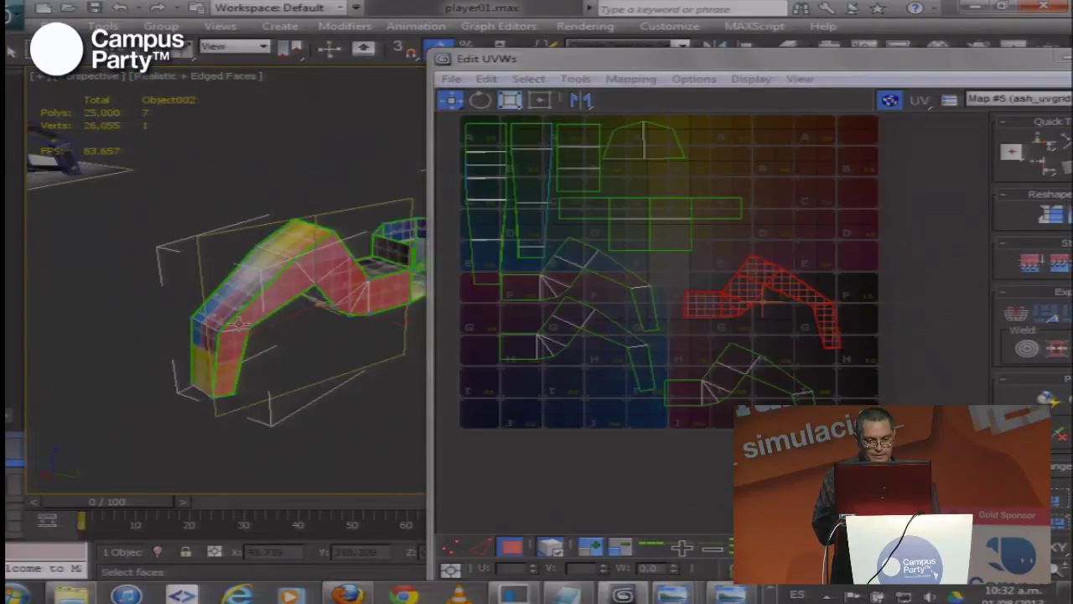
{"action": "left_click_drag", "start_coordinate": [240, 324], "coordinate": [138, 325]}
Stack the other three leg-side shells on top of the upper-right one so all four share the same texture area
{"action": "left_click", "coordinate": [527, 53]}
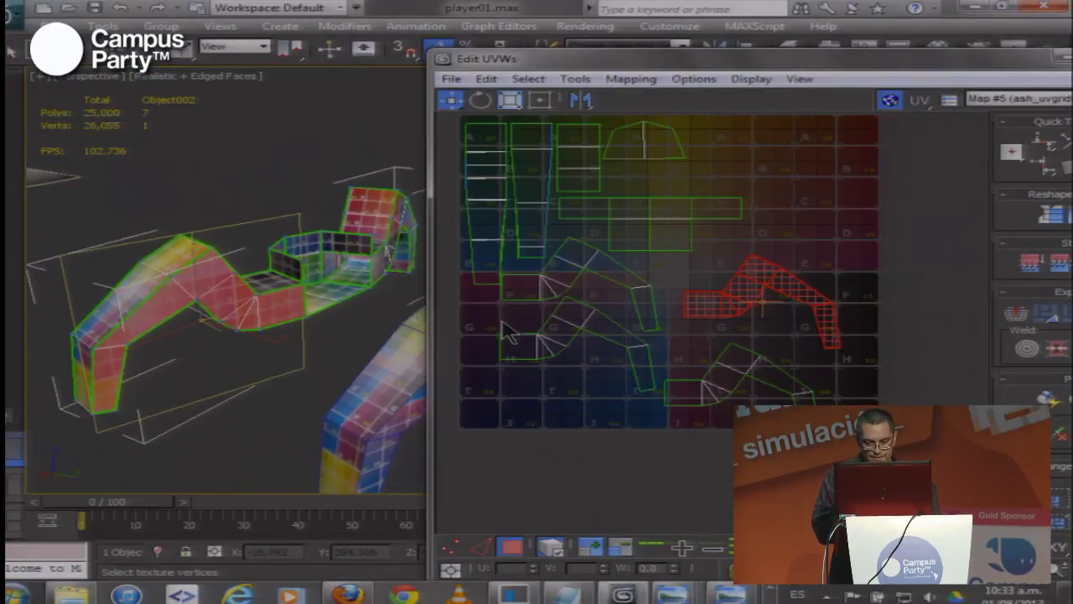
{"action": "left_click", "coordinate": [529, 354]}
{"action": "left_click_drag", "start_coordinate": [533, 344], "coordinate": [720, 300]}
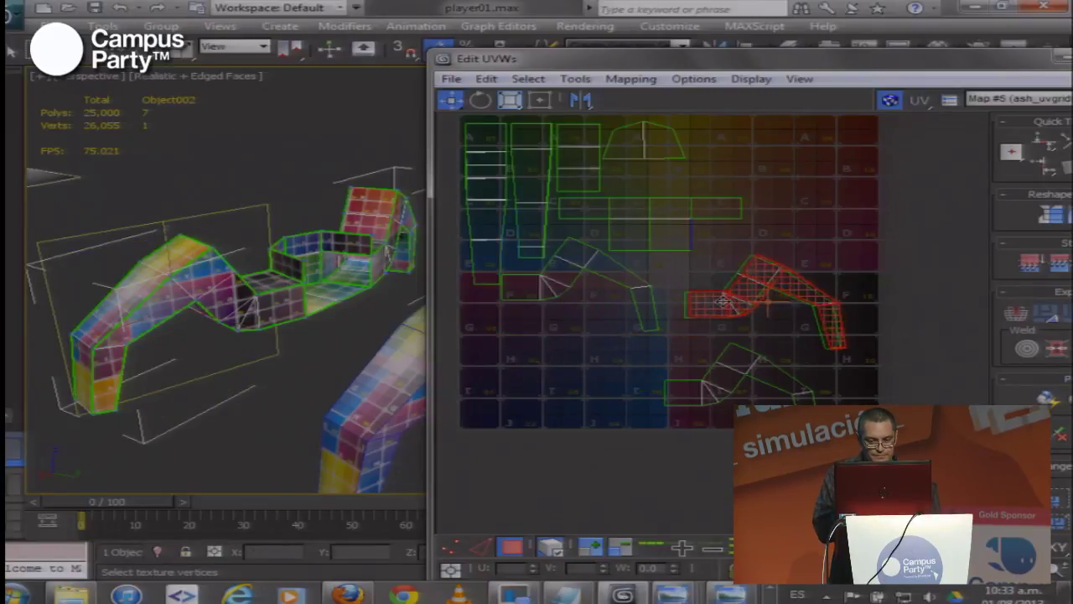
{"action": "left_click", "coordinate": [651, 289]}
{"action": "left_click_drag", "start_coordinate": [651, 288], "coordinate": [773, 329]}
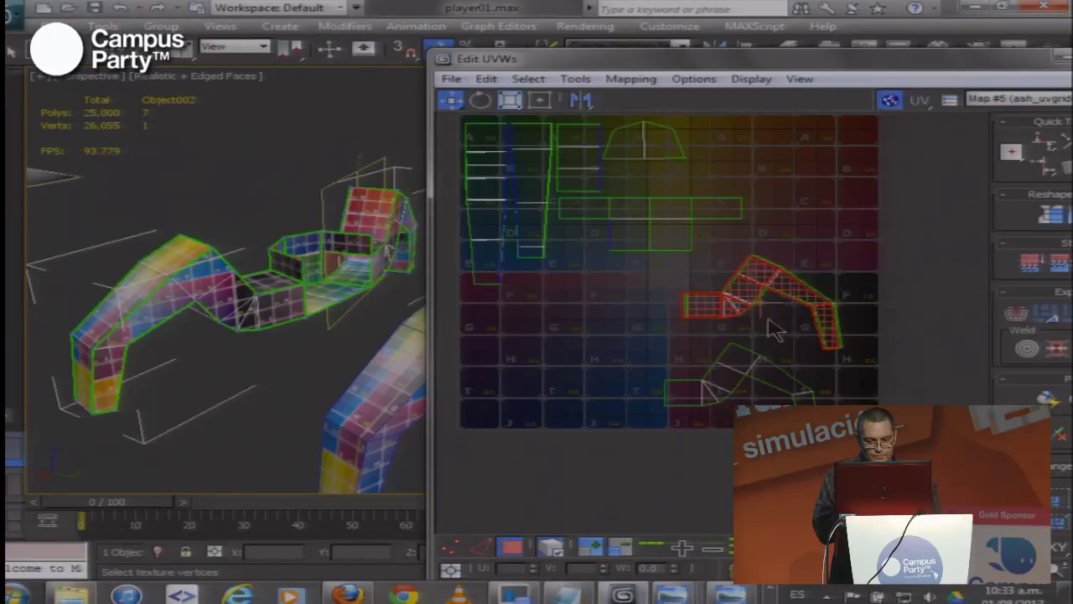
{"action": "left_click_drag", "start_coordinate": [734, 378], "coordinate": [751, 292]}
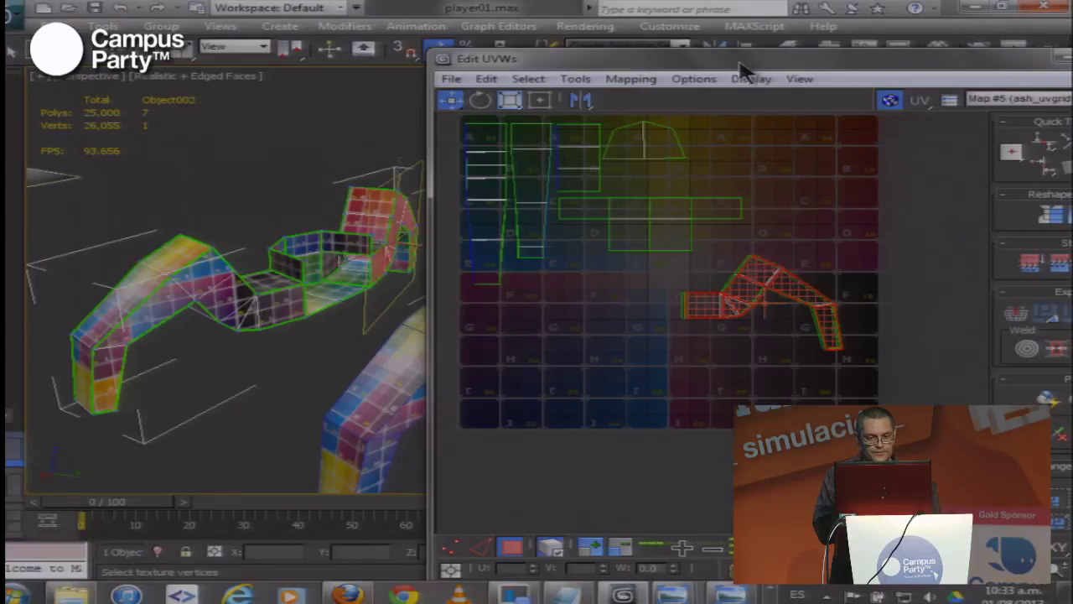
Examine the stacked shells against the UV grid and compare them with the checker pattern on the leg piece
{"action": "left_click_drag", "start_coordinate": [740, 64], "coordinate": [729, 84]}
{"action": "left_click_drag", "start_coordinate": [158, 318], "coordinate": [121, 310]}
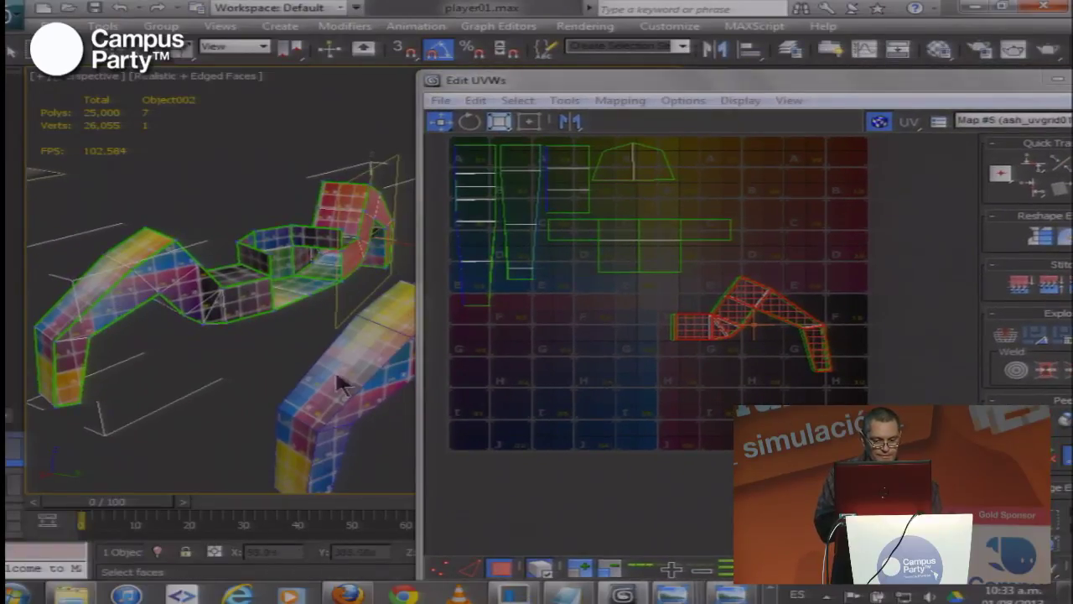
{"action": "left_click_drag", "start_coordinate": [508, 83], "coordinate": [257, 77]}
{"action": "left_click_drag", "start_coordinate": [295, 223], "coordinate": [339, 289]}
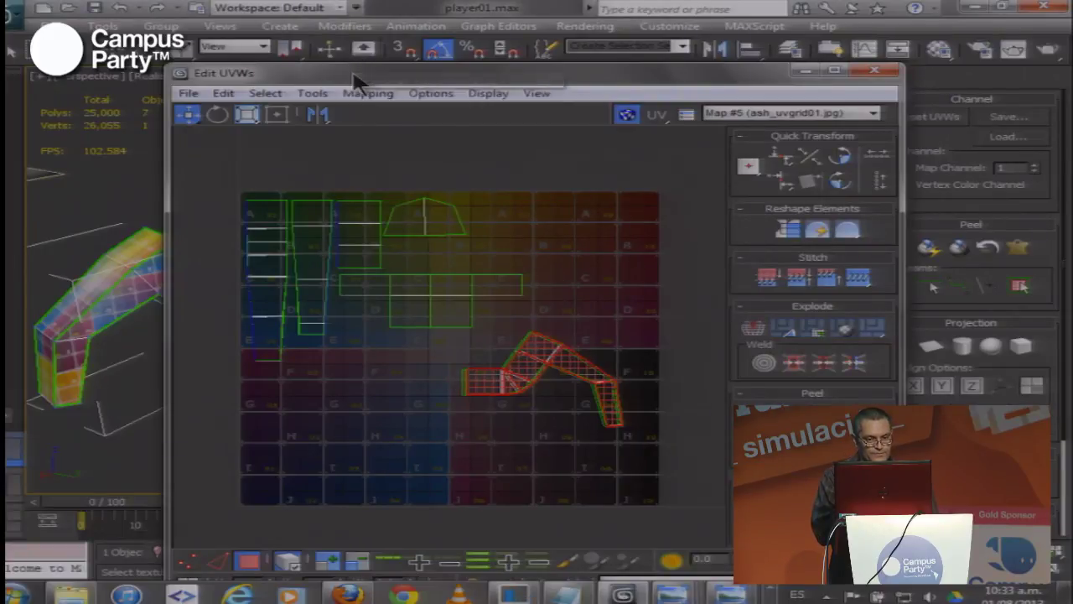
{"action": "left_click_drag", "start_coordinate": [360, 76], "coordinate": [395, 58]}
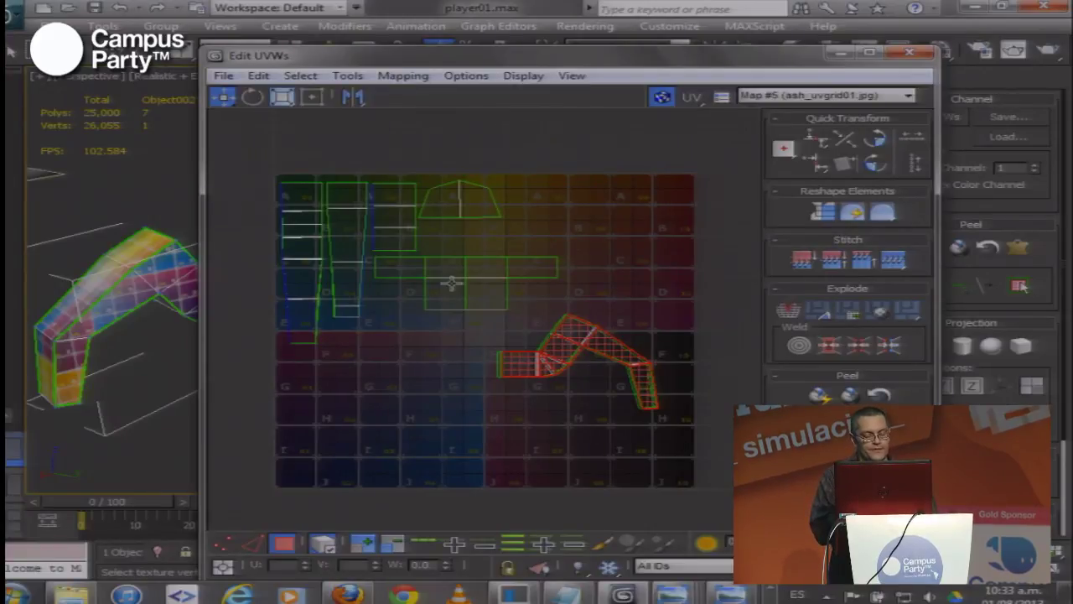
{"action": "left_click_drag", "start_coordinate": [452, 329], "coordinate": [498, 333]}
{"action": "left_click_drag", "start_coordinate": [401, 63], "coordinate": [589, 84]}
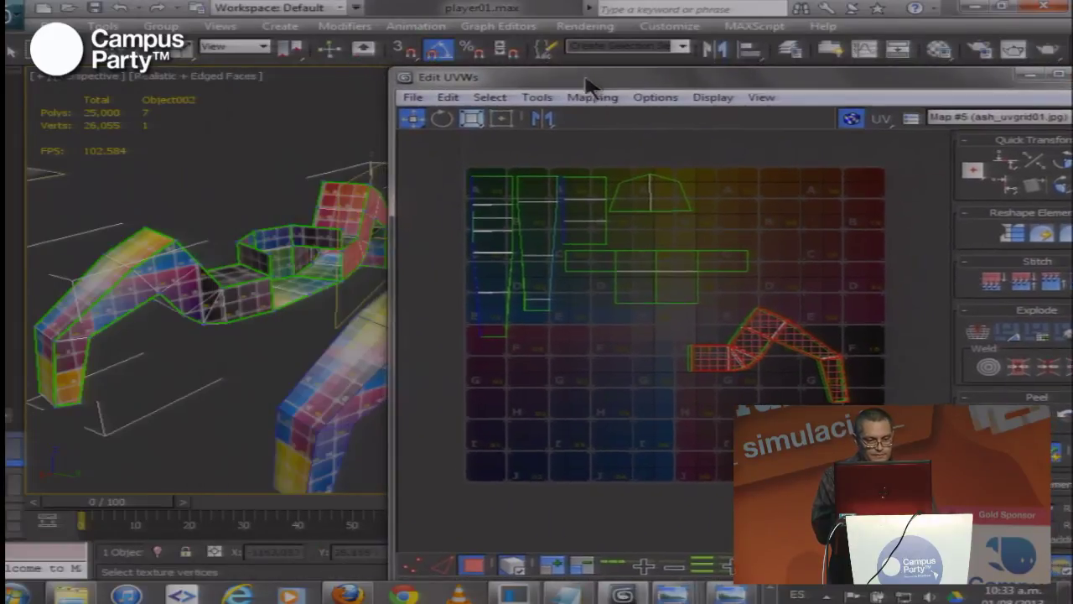
{"action": "left_click_drag", "start_coordinate": [267, 312], "coordinate": [196, 340]}
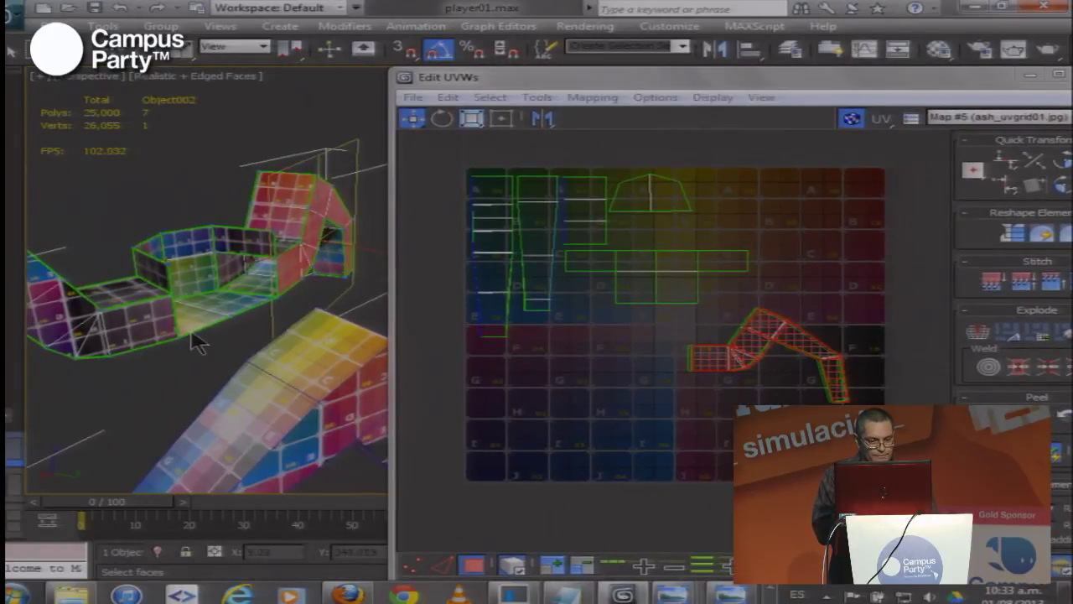
{"action": "right_click", "coordinate": [181, 327]}
{"action": "left_click", "coordinate": [164, 285]}
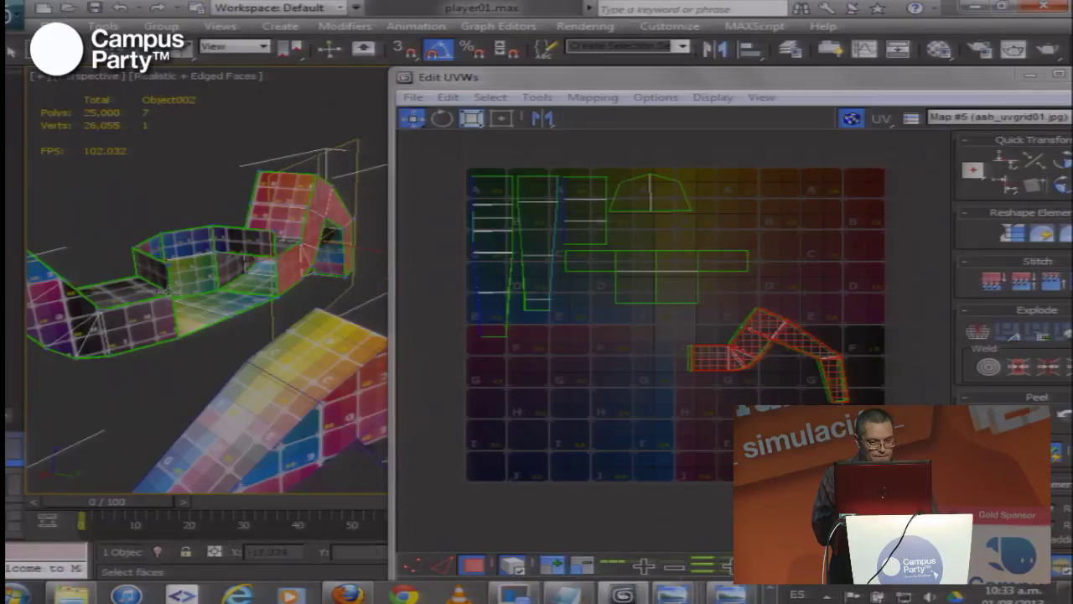
Close the UV editor and hide the unwrapped leg piece in the viewport
{"action": "left_click_drag", "start_coordinate": [956, 77], "coordinate": [731, 107]}
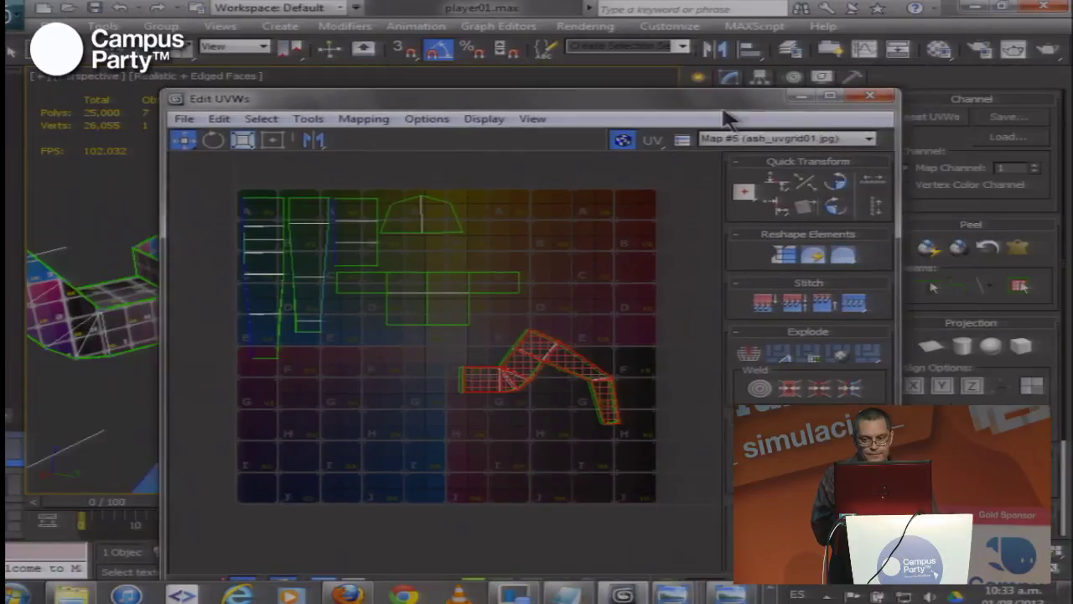
{"action": "left_click", "coordinate": [868, 94]}
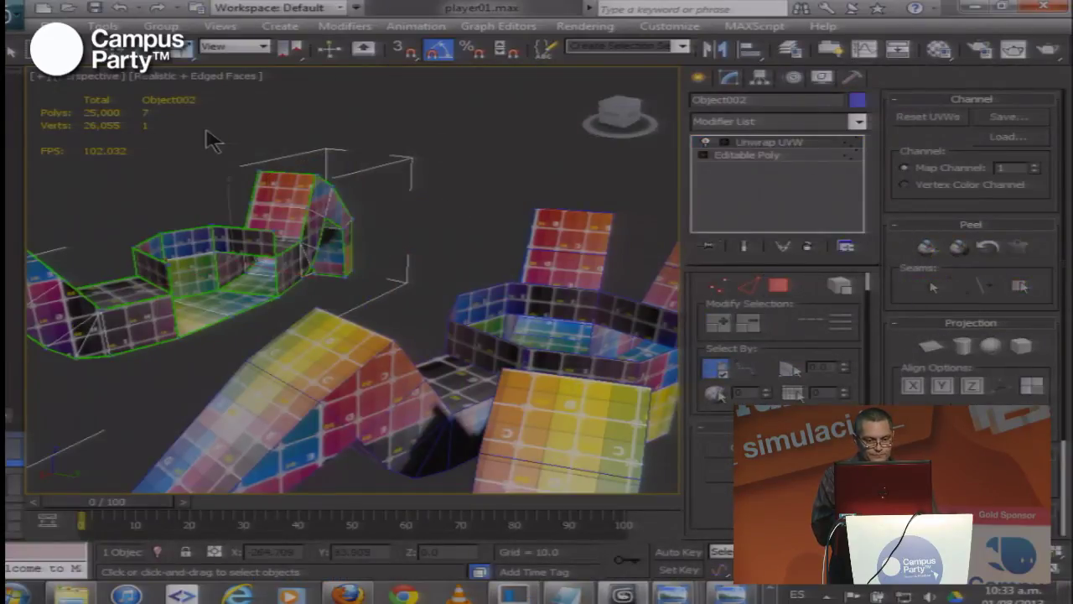
{"action": "left_click", "coordinate": [210, 139]}
{"action": "left_click", "coordinate": [179, 260]}
{"action": "right_click", "coordinate": [179, 260]}
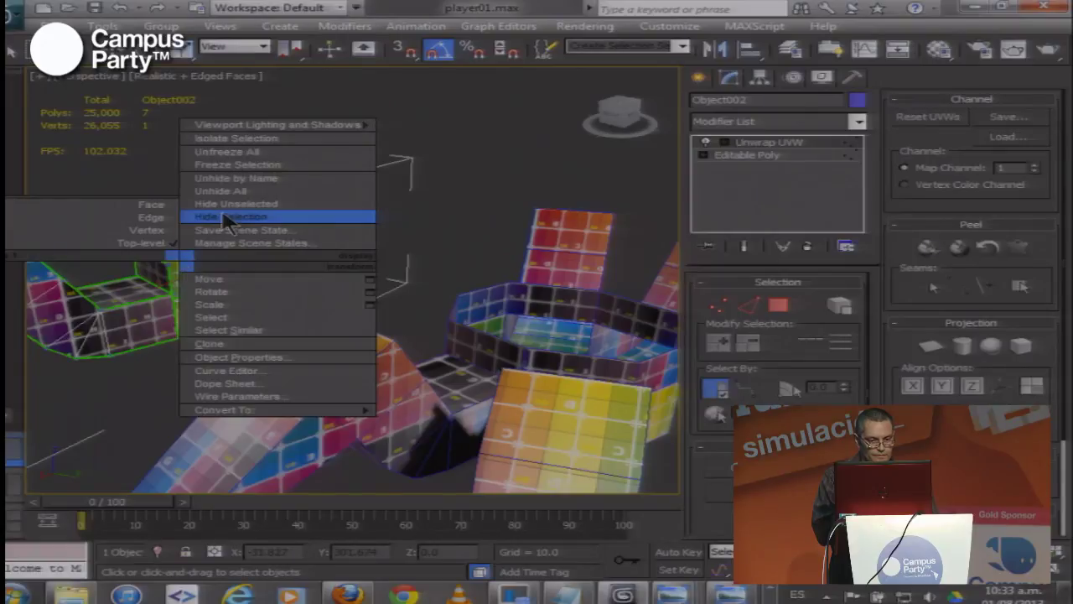
{"action": "left_click", "coordinate": [343, 293]}
Select the complete four-legged model and examine its checker texture on the legs and central hub from several angles
{"action": "scroll", "coordinate": [274, 243], "scroll_direction": "down", "scroll_amount": 6}
{"action": "scroll", "coordinate": [262, 280], "scroll_direction": "up", "scroll_amount": 5}
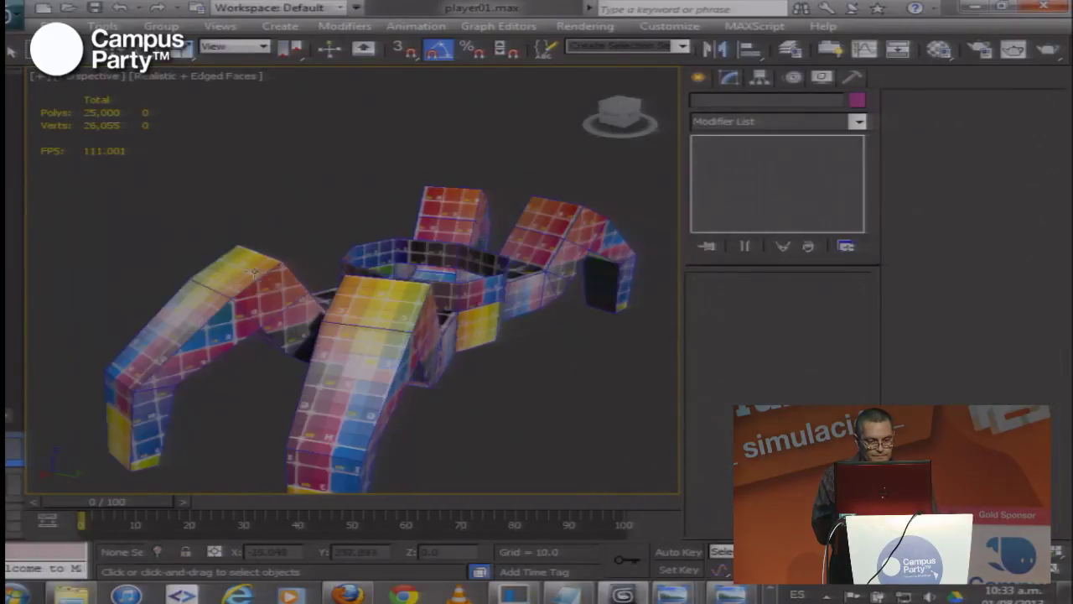
{"action": "left_click", "coordinate": [261, 279]}
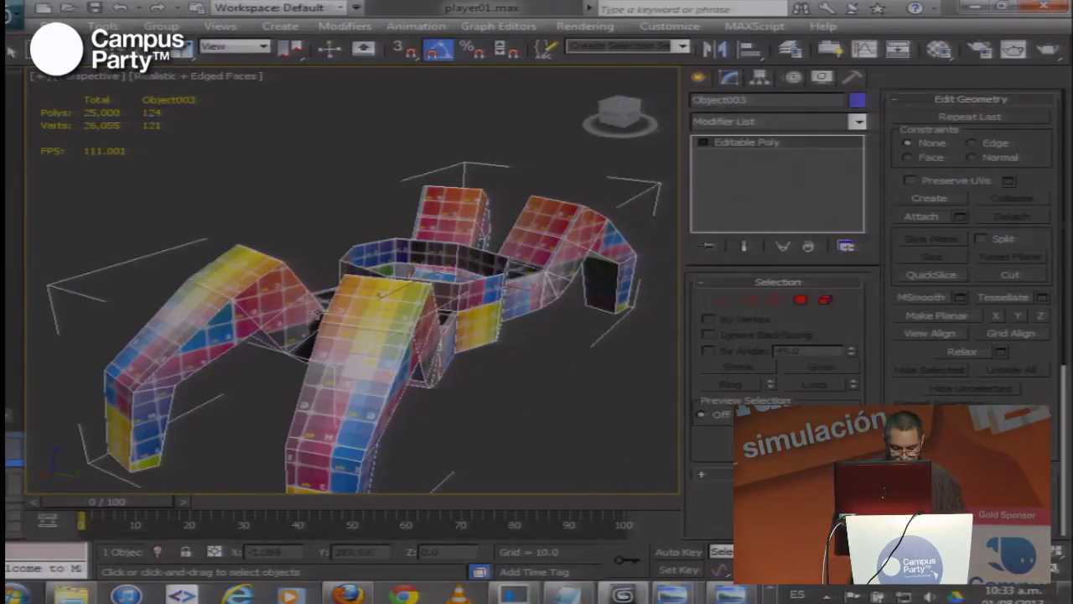
{"action": "left_click_drag", "start_coordinate": [334, 335], "coordinate": [317, 305]}
{"action": "scroll", "coordinate": [317, 305], "scroll_direction": "down", "scroll_amount": 3}
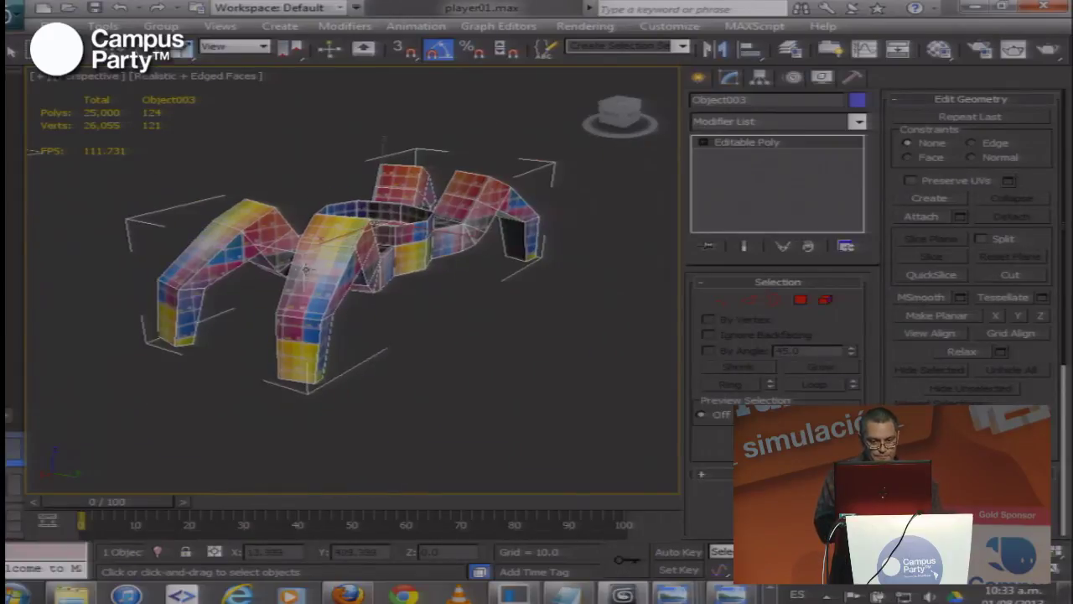
{"action": "left_click_drag", "start_coordinate": [211, 353], "coordinate": [210, 369]}
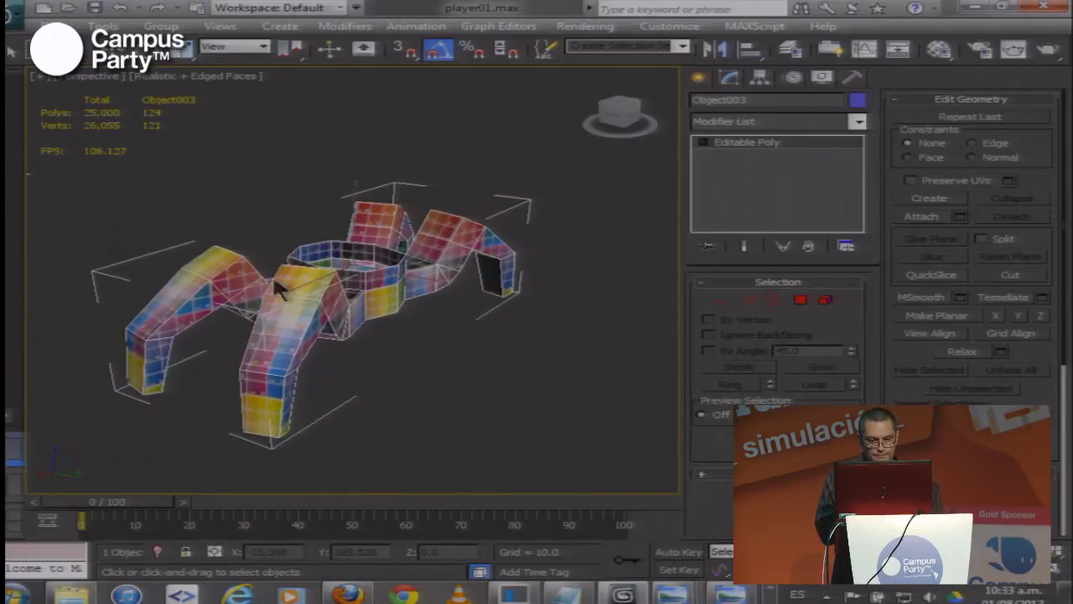
{"action": "mouse_move", "coordinate": [279, 285]}
{"action": "left_mouse_down"}
{"action": "mouse_move", "coordinate": [298, 291]}
{"action": "mouse_move", "coordinate": [285, 280]}
{"action": "left_mouse_up"}
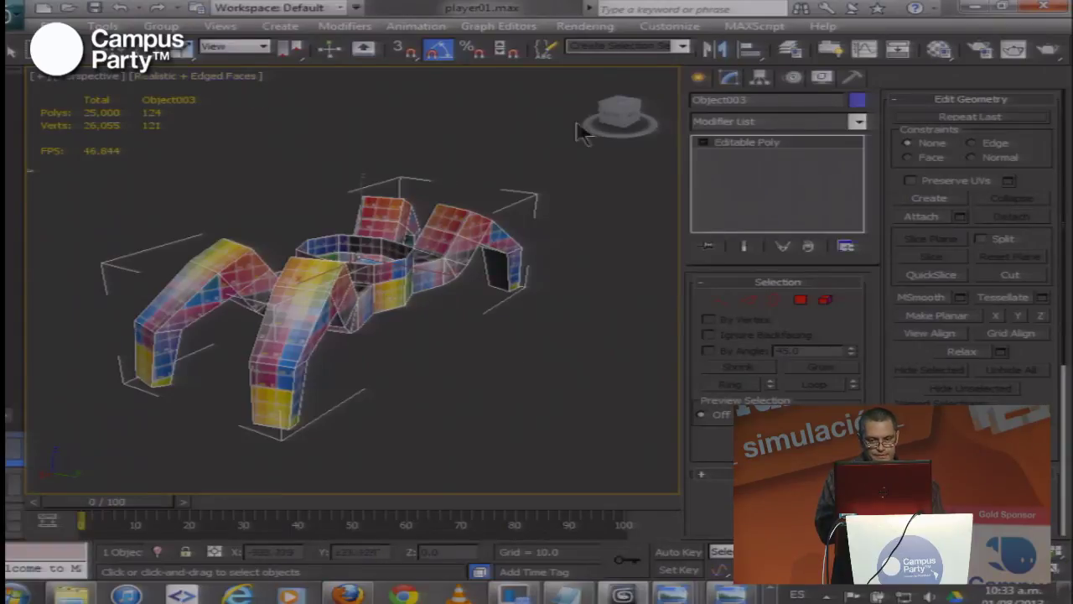
{"action": "left_click_drag", "start_coordinate": [146, 298], "coordinate": [145, 290]}
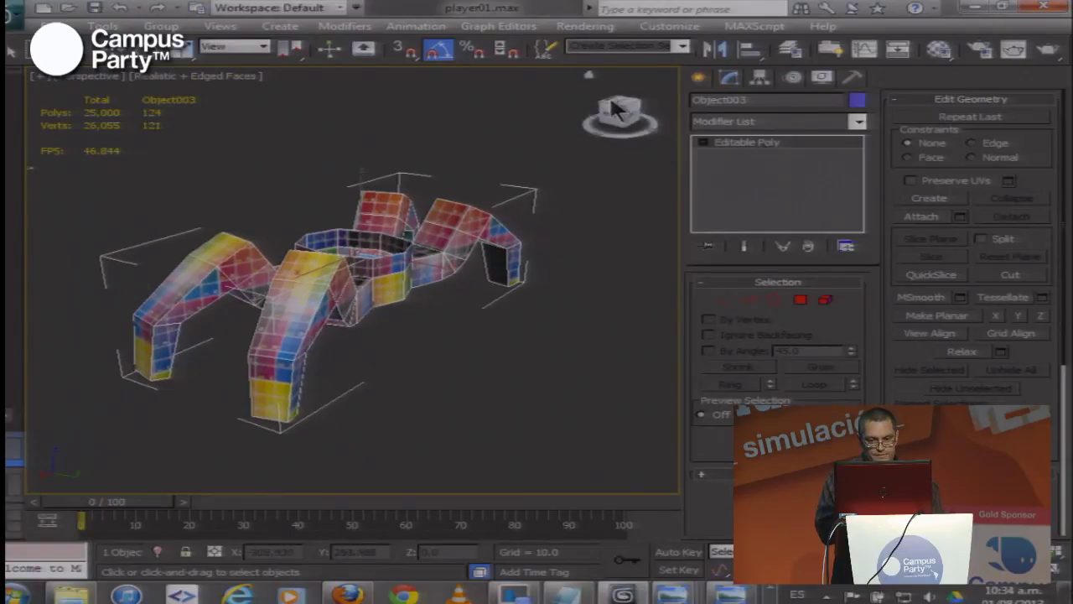
{"action": "left_click_drag", "start_coordinate": [601, 109], "coordinate": [459, 194]}
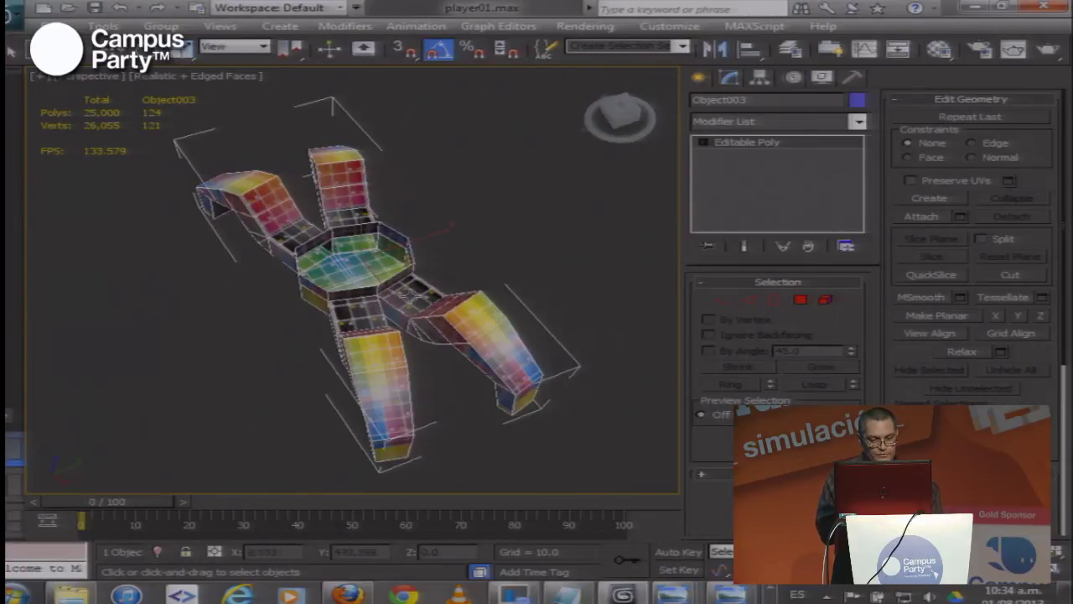
Inspect the vertices at the hub rim corner between two adjacent legs in vertex mode, and return to object level
{"action": "left_click_drag", "start_coordinate": [359, 295], "coordinate": [327, 280]}
{"action": "scroll", "coordinate": [328, 280], "scroll_direction": "up", "scroll_amount": 6}
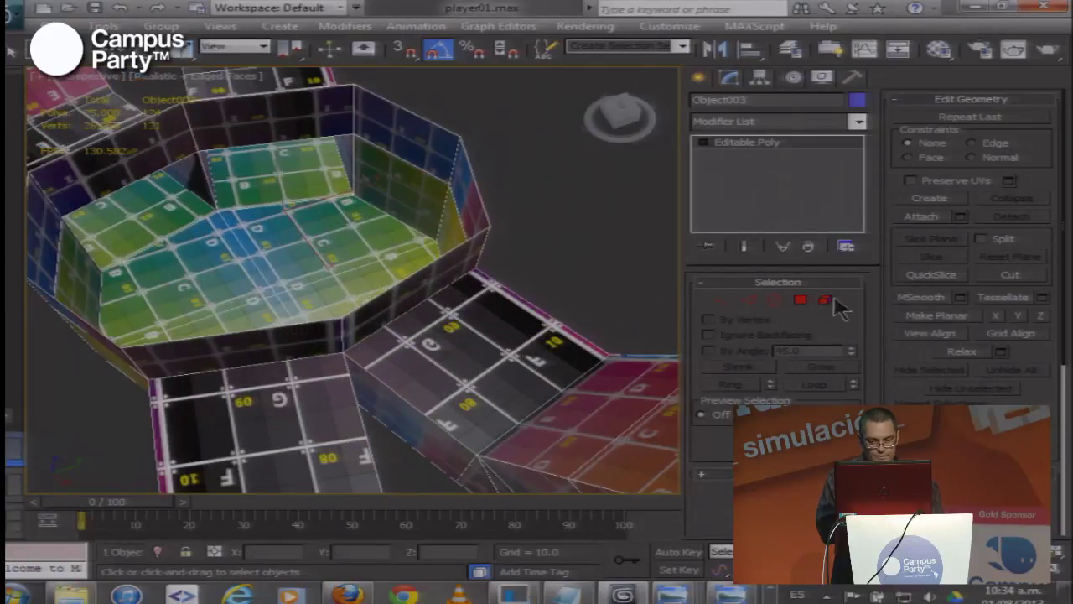
{"action": "left_click", "coordinate": [729, 297]}
{"action": "left_click_drag", "start_coordinate": [318, 346], "coordinate": [344, 317]}
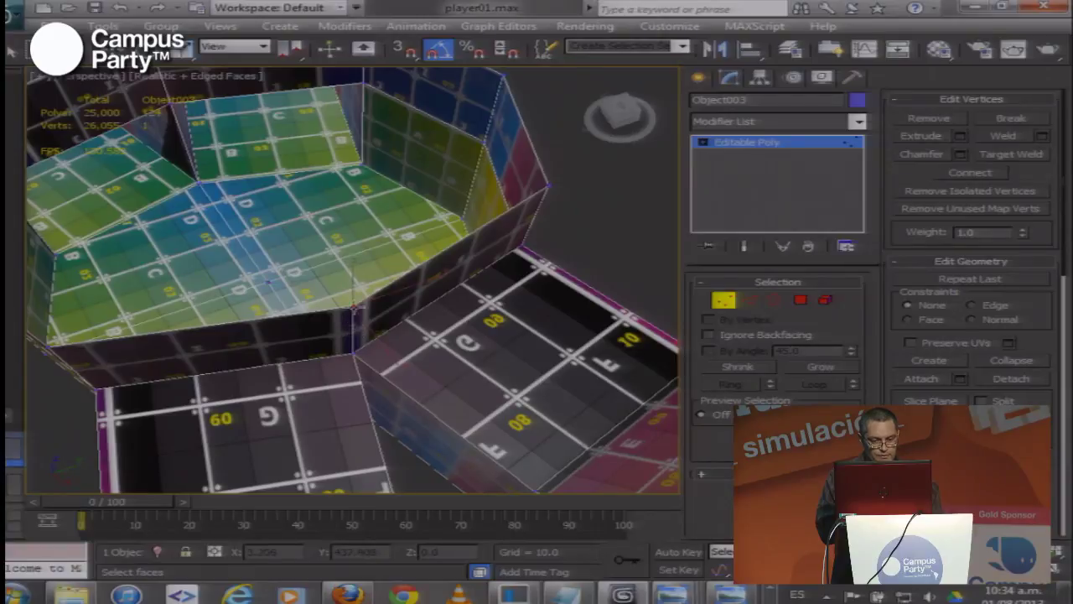
{"action": "left_click", "coordinate": [356, 300]}
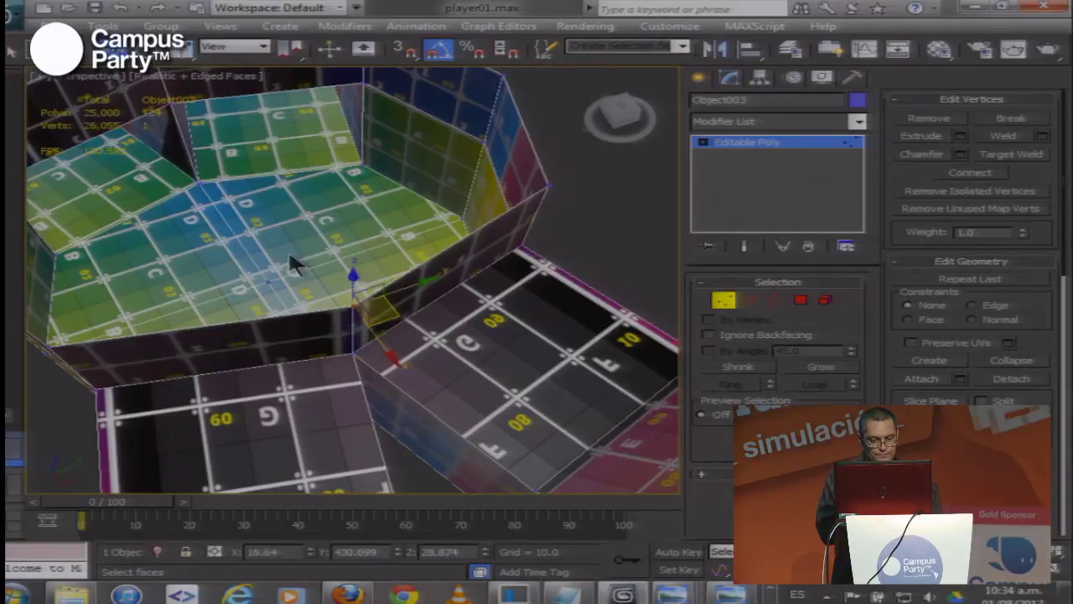
{"action": "left_click", "coordinate": [377, 311]}
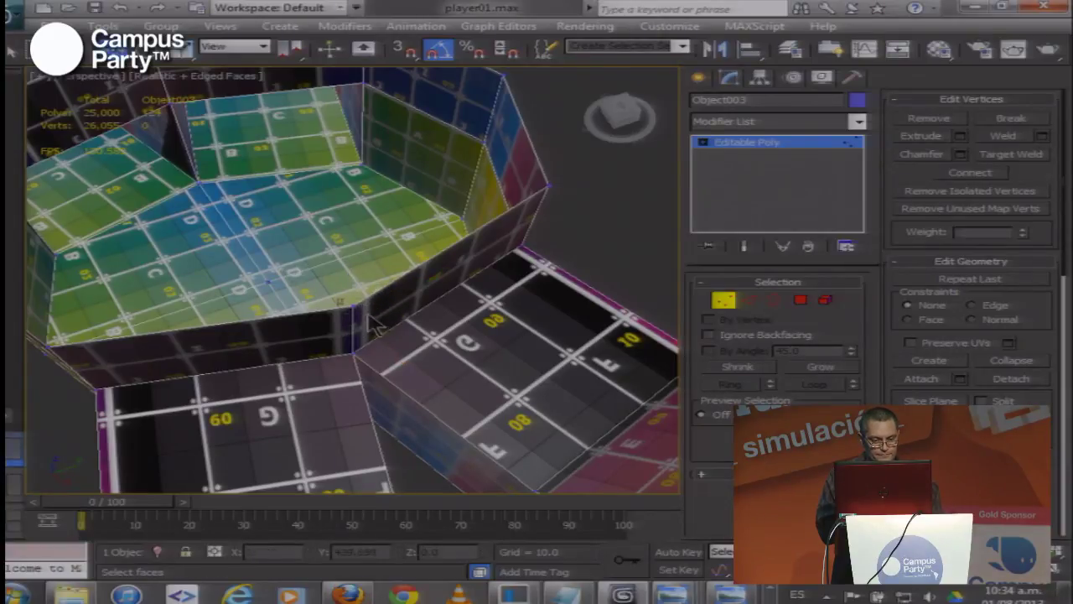
{"action": "left_click_drag", "start_coordinate": [369, 316], "coordinate": [379, 360]}
{"action": "left_click", "coordinate": [759, 145]}
Expand the enemigo layer in the layer manager and unhide Object002
{"action": "scroll", "coordinate": [192, 285], "scroll_direction": "down", "scroll_amount": 5}
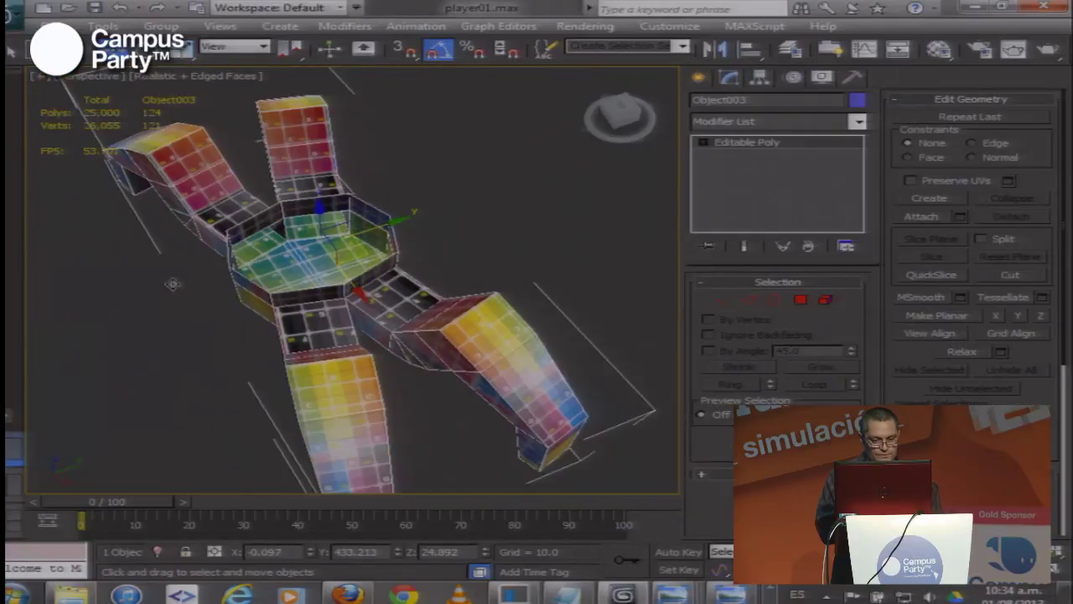
{"action": "left_click_drag", "start_coordinate": [173, 283], "coordinate": [145, 269]}
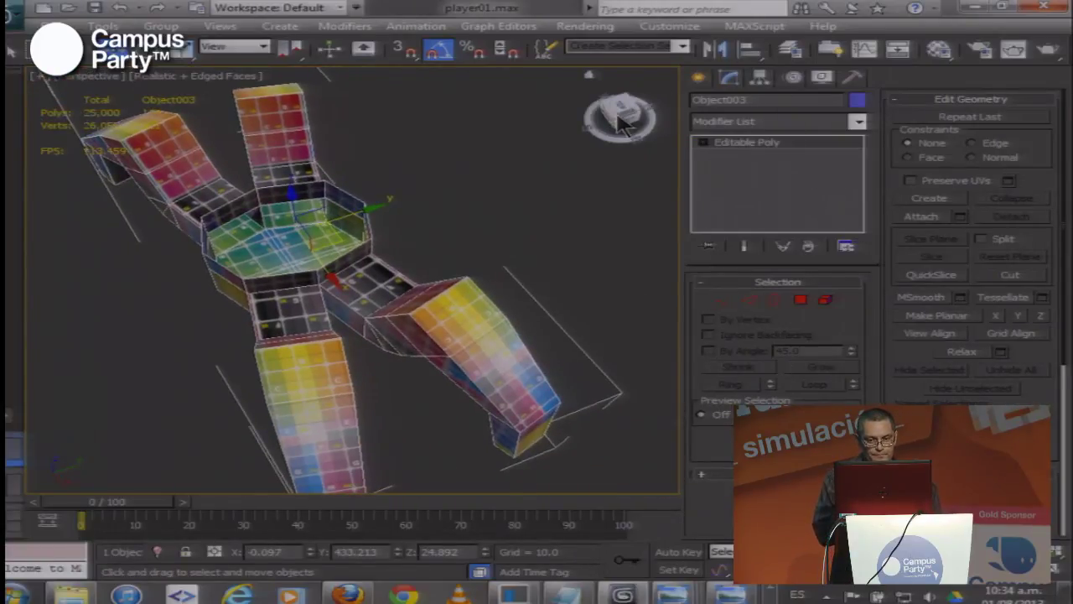
{"action": "left_click_drag", "start_coordinate": [617, 115], "coordinate": [707, 70]}
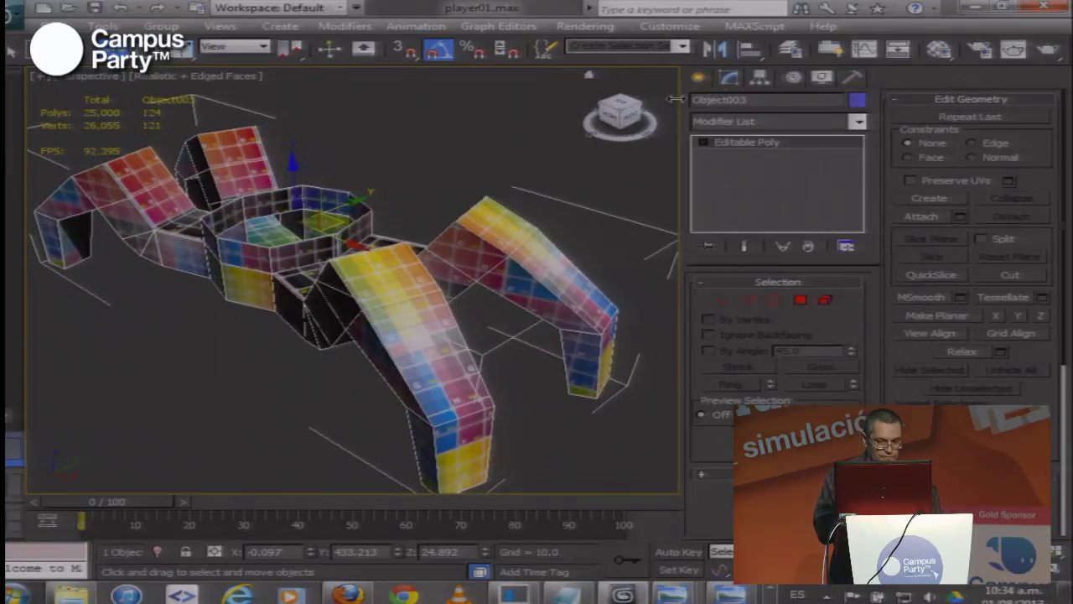
{"action": "left_click_drag", "start_coordinate": [624, 119], "coordinate": [625, 97]}
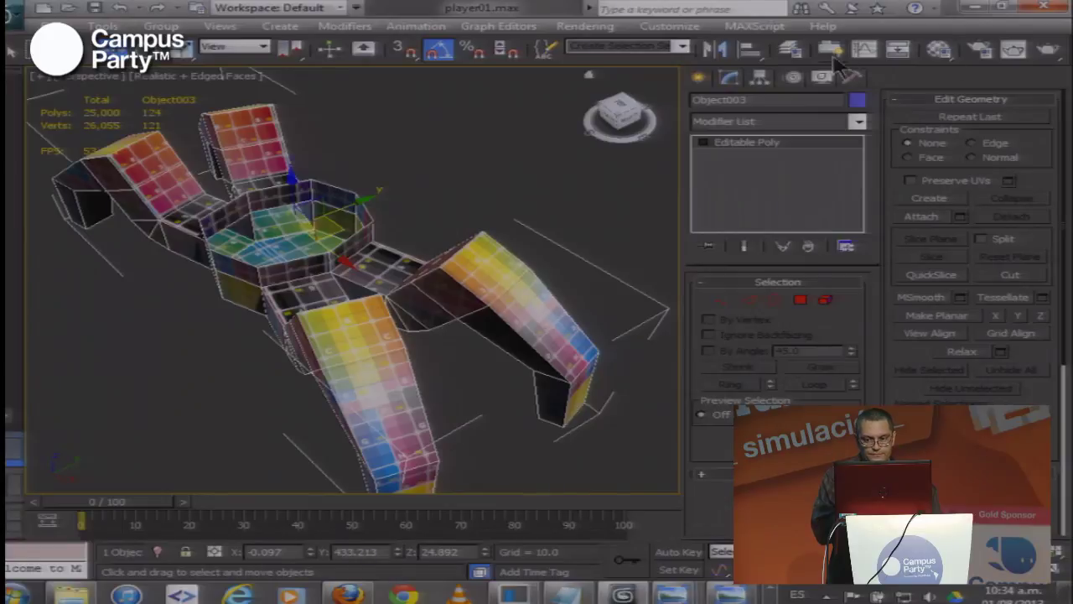
{"action": "left_click", "coordinate": [790, 49]}
{"action": "left_click_drag", "start_coordinate": [566, 273], "coordinate": [583, 214]}
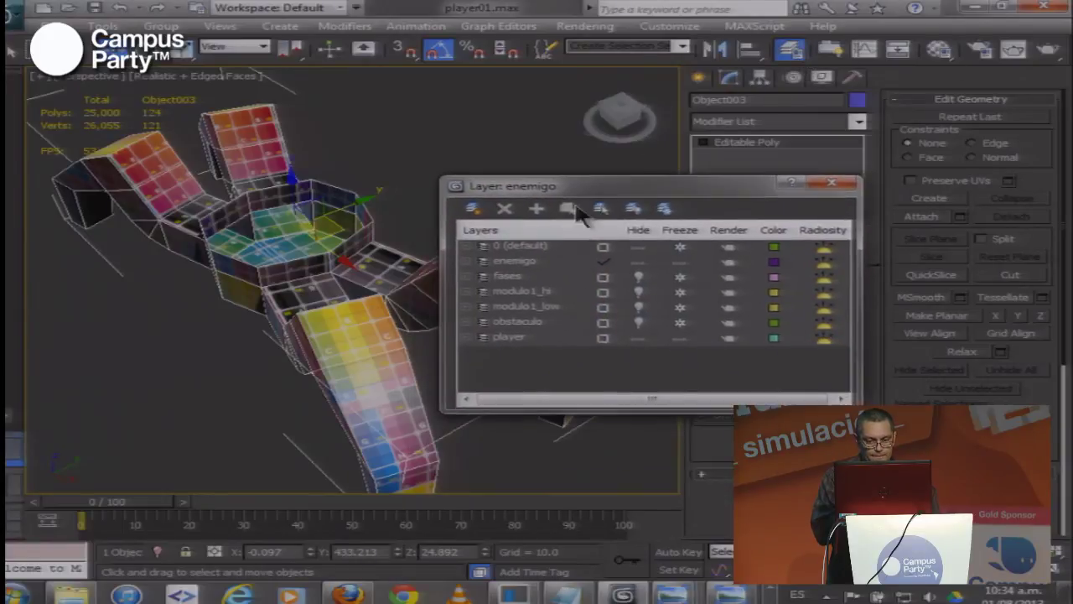
{"action": "left_click", "coordinate": [469, 262]}
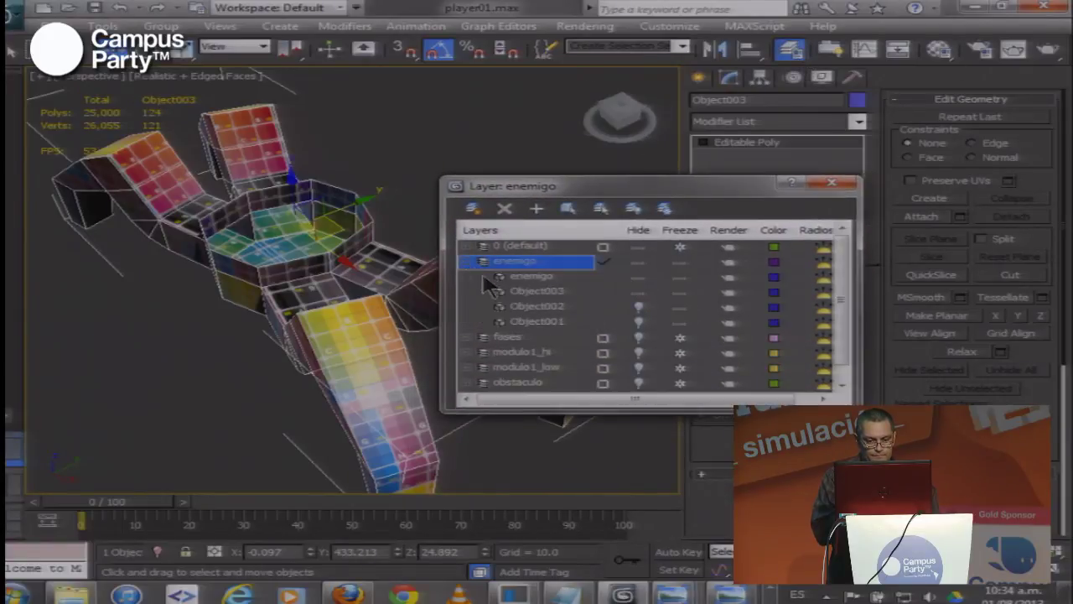
{"action": "left_click", "coordinate": [638, 307]}
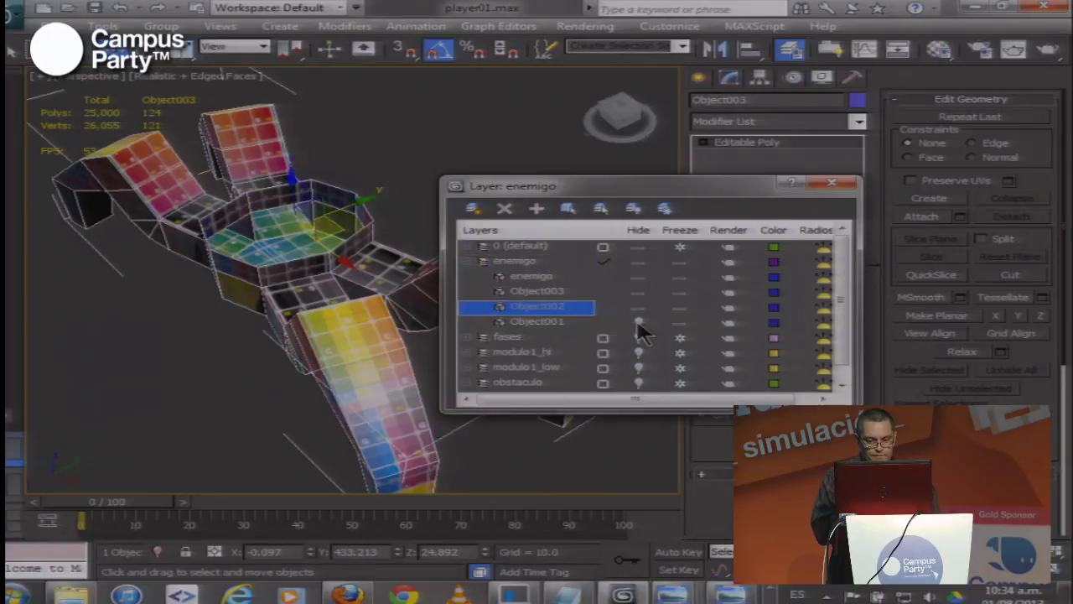
Unhide Object001 in the enemigo layer and close the layer manager
{"action": "left_click", "coordinate": [638, 322]}
{"action": "scroll", "coordinate": [250, 300], "scroll_direction": "down", "scroll_amount": 4}
{"action": "left_click_drag", "start_coordinate": [250, 300], "coordinate": [229, 308]}
{"action": "scroll", "coordinate": [228, 306], "scroll_direction": "down", "scroll_amount": 2}
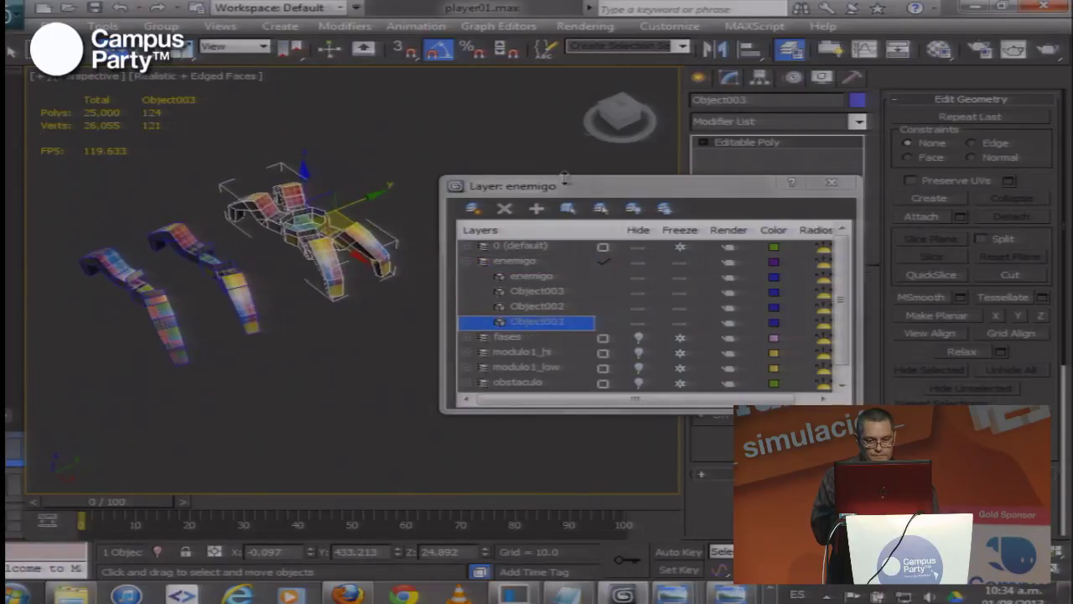
{"action": "left_click_drag", "start_coordinate": [565, 191], "coordinate": [570, 191]}
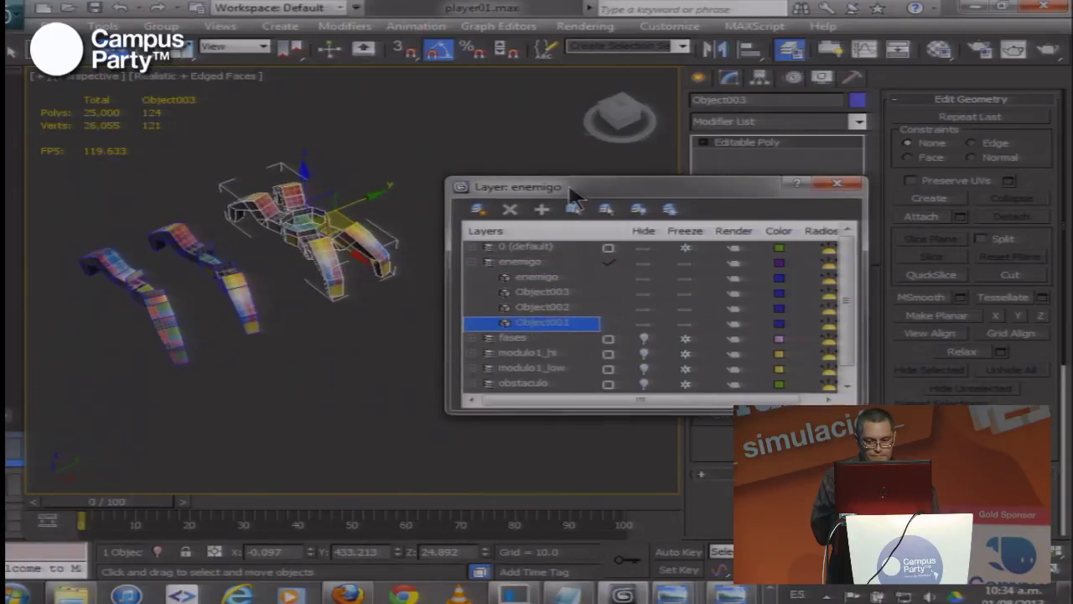
{"action": "left_click", "coordinate": [836, 184]}
Add an Unwrap UVW modifier to the four-legged base Object003 and open its UV editor
{"action": "scroll", "coordinate": [535, 249], "scroll_direction": "down", "scroll_amount": 4}
{"action": "left_click_drag", "start_coordinate": [535, 251], "coordinate": [553, 245]}
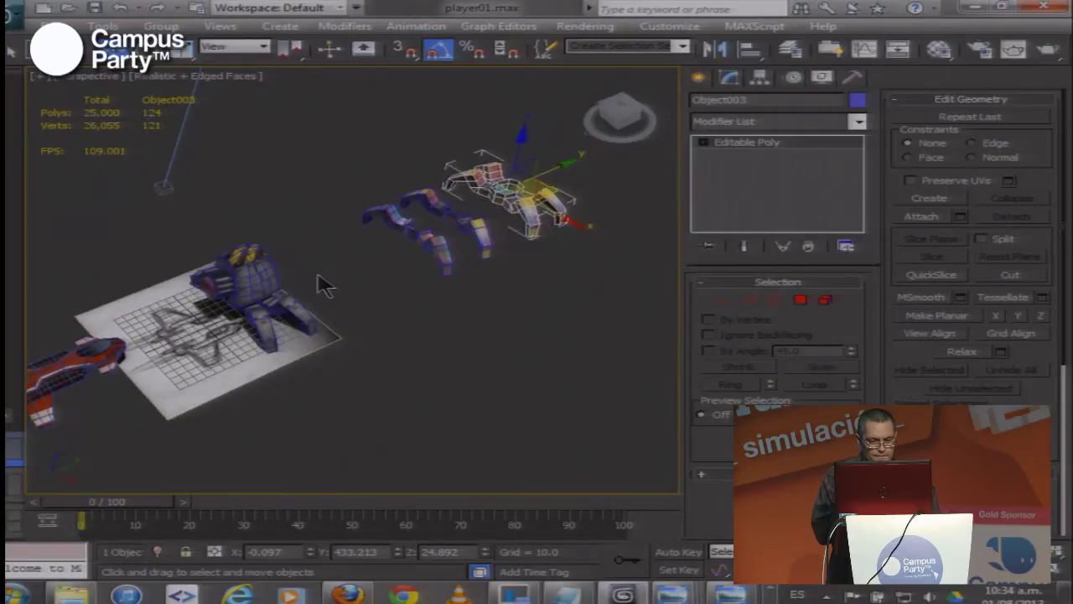
{"action": "left_click_drag", "start_coordinate": [317, 288], "coordinate": [244, 301]}
{"action": "left_click_drag", "start_coordinate": [511, 240], "coordinate": [324, 322]}
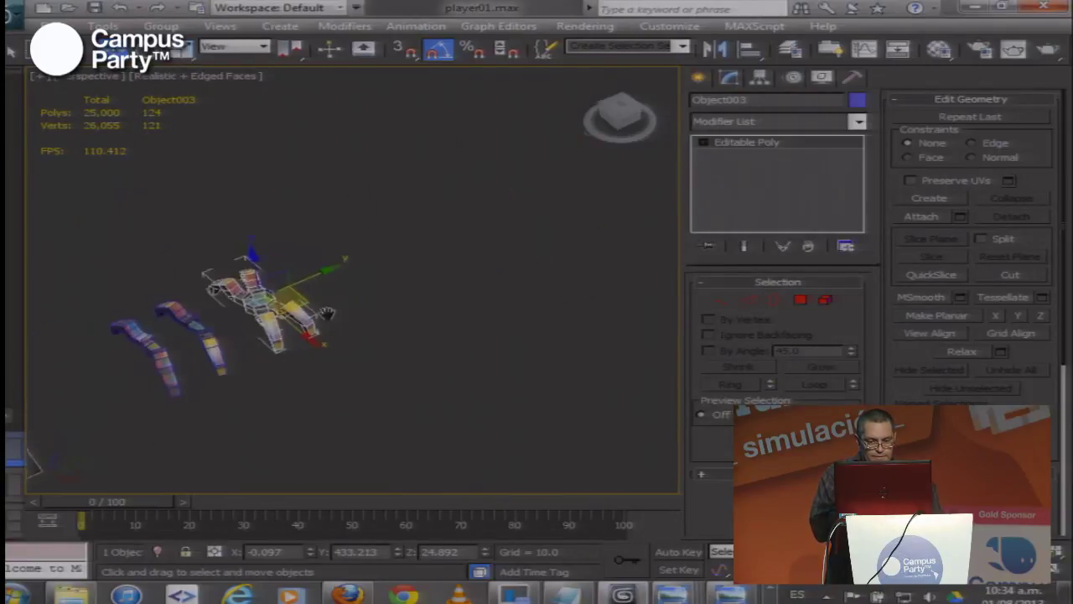
{"action": "scroll", "coordinate": [403, 277], "scroll_direction": "up", "scroll_amount": 6}
{"action": "left_click_drag", "start_coordinate": [402, 278], "coordinate": [377, 261]}
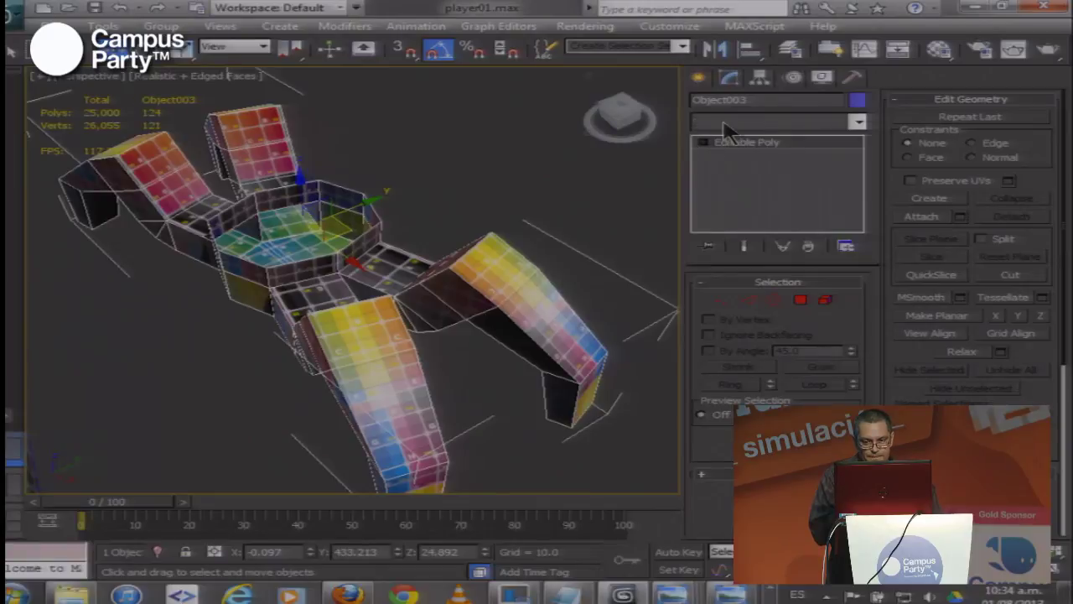
{"action": "left_click", "coordinate": [722, 122]}
{"action": "key", "text": "u"}
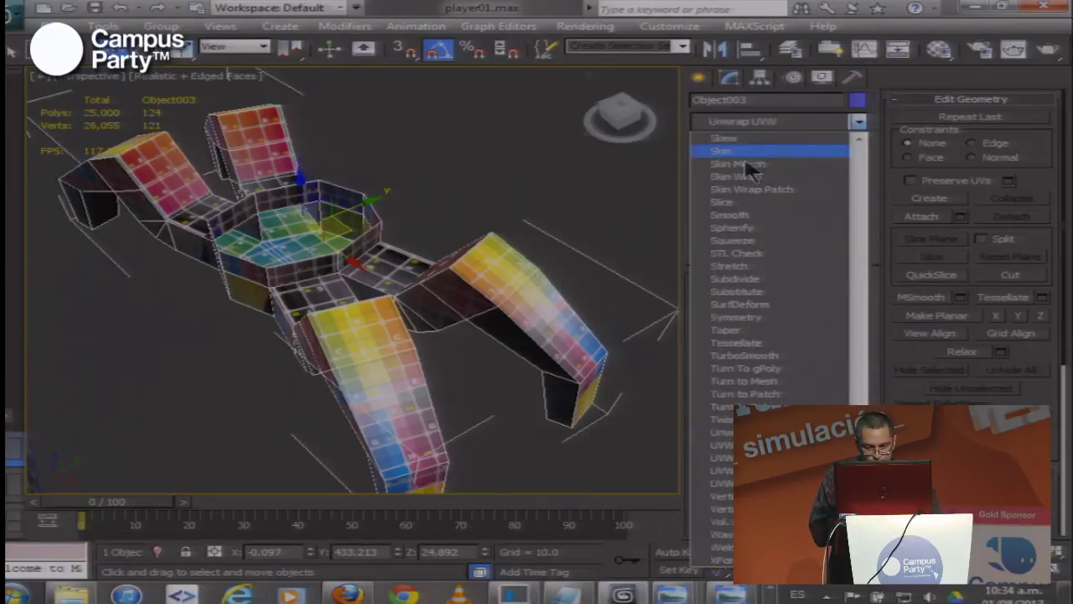
{"action": "key", "text": "Return"}
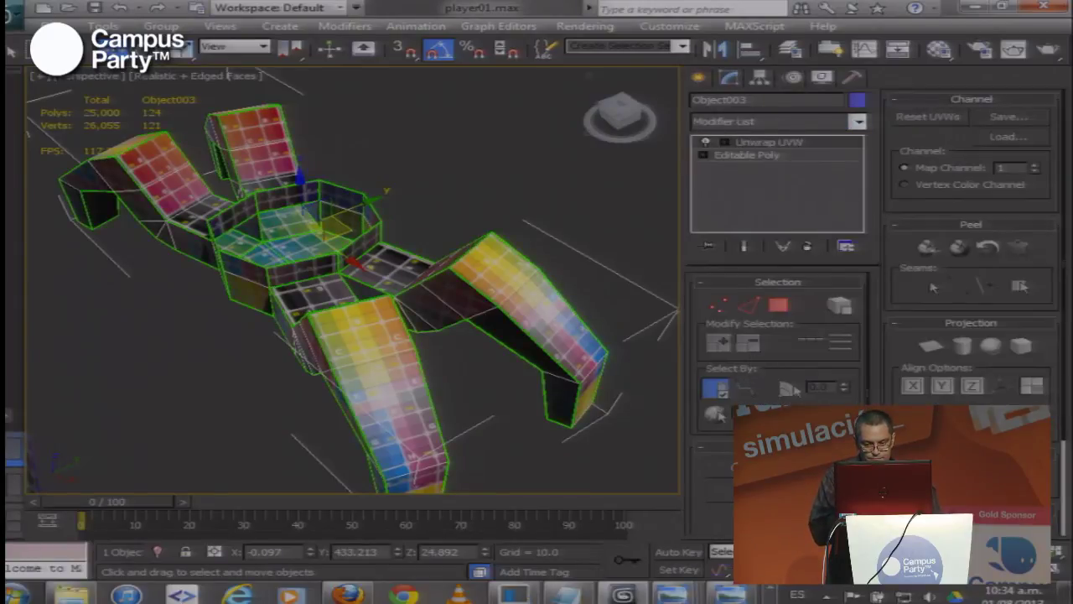
{"action": "left_click", "coordinate": [720, 467]}
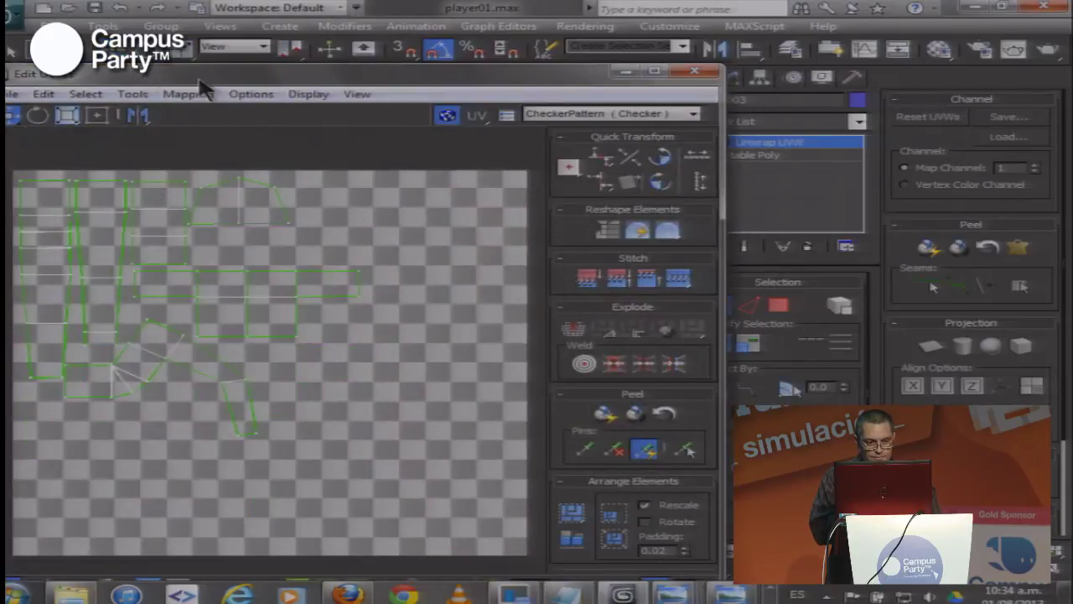
Show Map #5 (ash_uvgrid01.jpg) as the UV editor background, keeping the model visible beside the editor window
{"action": "left_click_drag", "start_coordinate": [199, 82], "coordinate": [676, 88]}
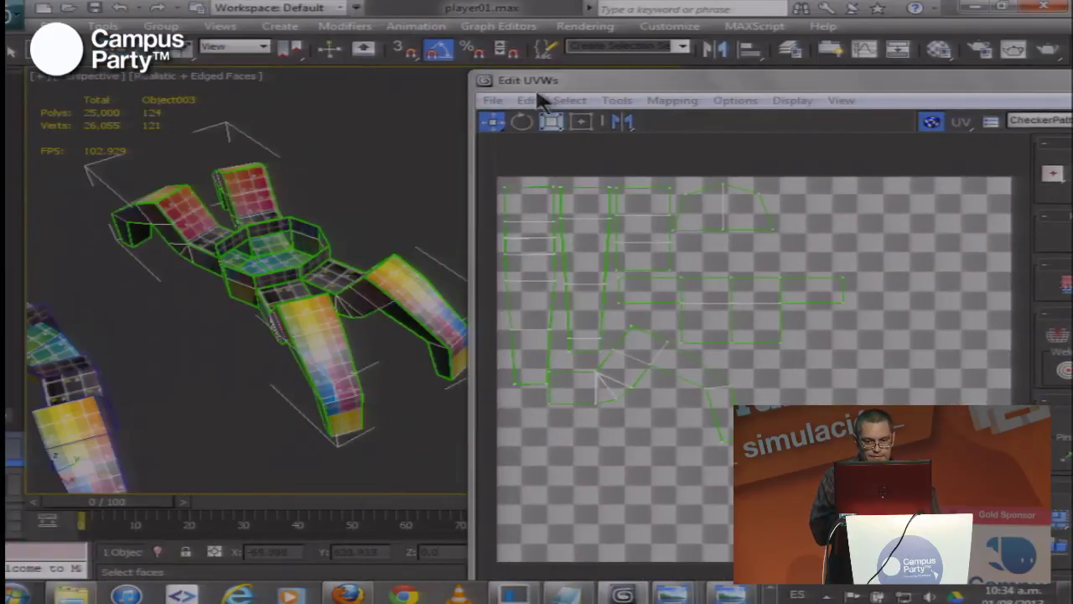
{"action": "left_click_drag", "start_coordinate": [537, 86], "coordinate": [357, 80]}
{"action": "left_click", "coordinate": [838, 115]}
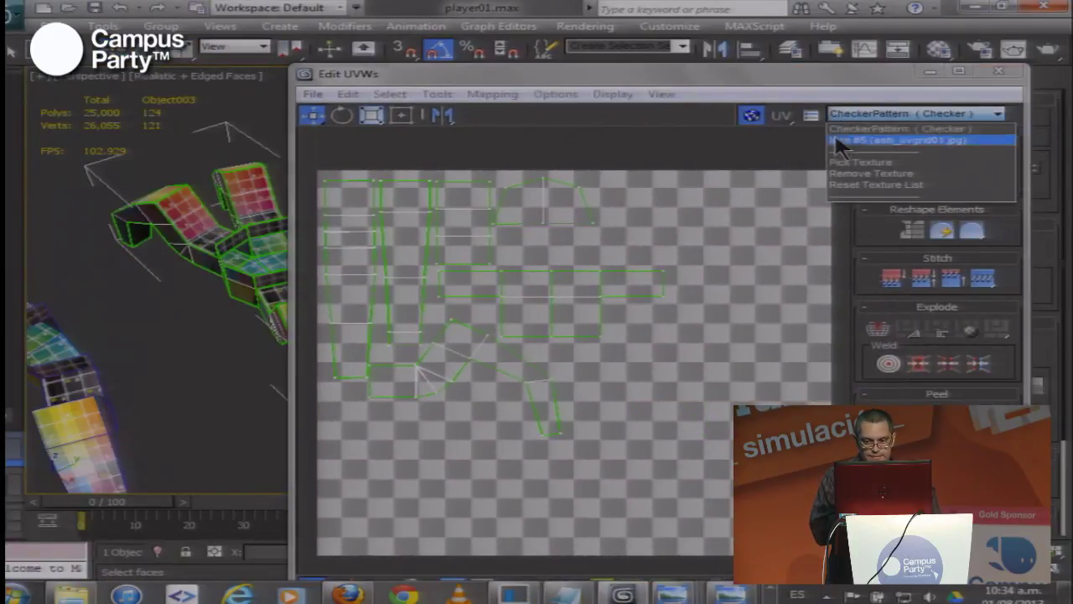
{"action": "left_click", "coordinate": [847, 137]}
{"action": "left_click_drag", "start_coordinate": [503, 280], "coordinate": [486, 266]}
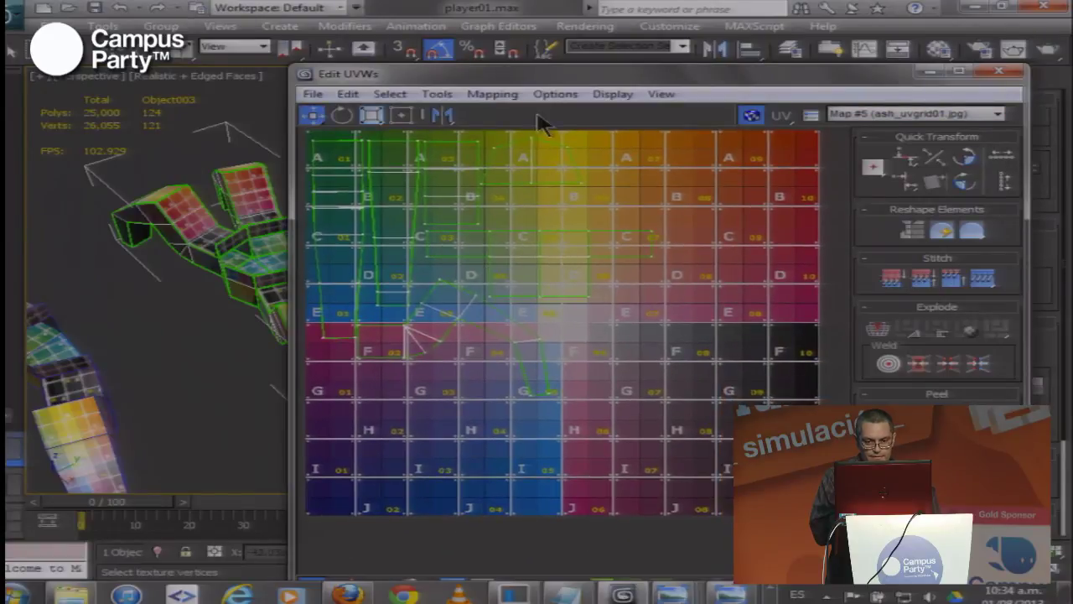
Lower the background tile brightness to 0.2 in the Unwrap Options
{"action": "left_click", "coordinate": [811, 115]}
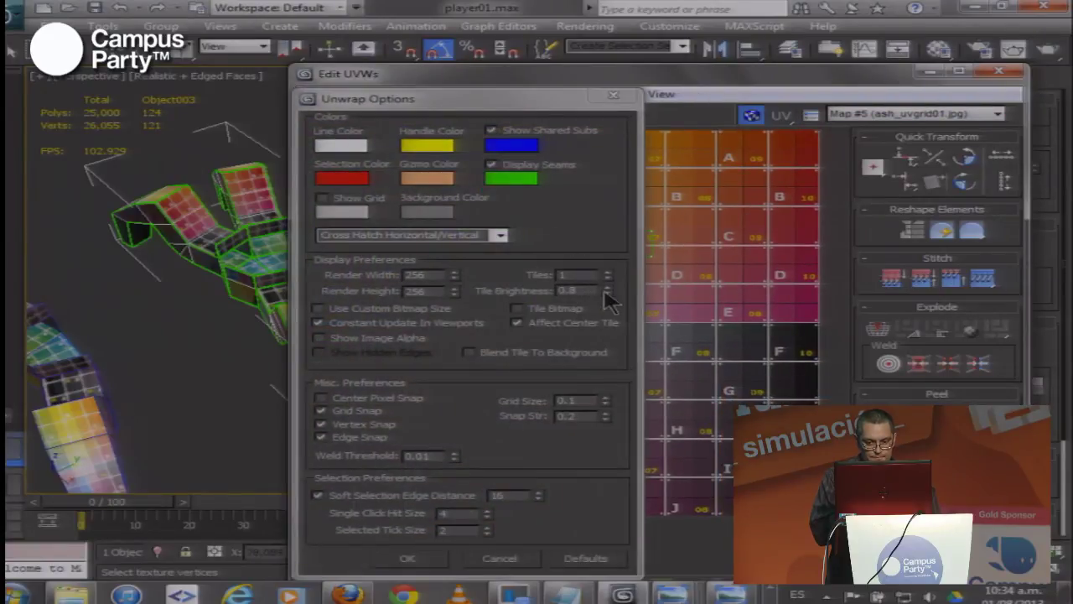
{"action": "left_click", "coordinate": [607, 293]}
{"action": "left_click", "coordinate": [607, 293]}
{"action": "left_click", "coordinate": [607, 293]}
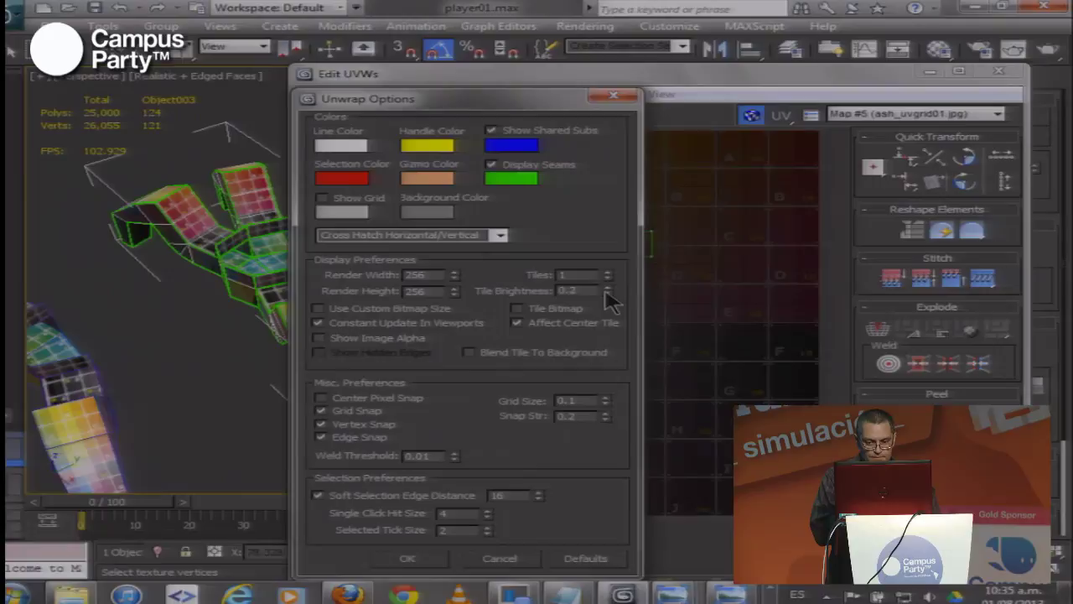
{"action": "left_click_drag", "start_coordinate": [423, 101], "coordinate": [499, 60]}
{"action": "left_click", "coordinate": [474, 506]}
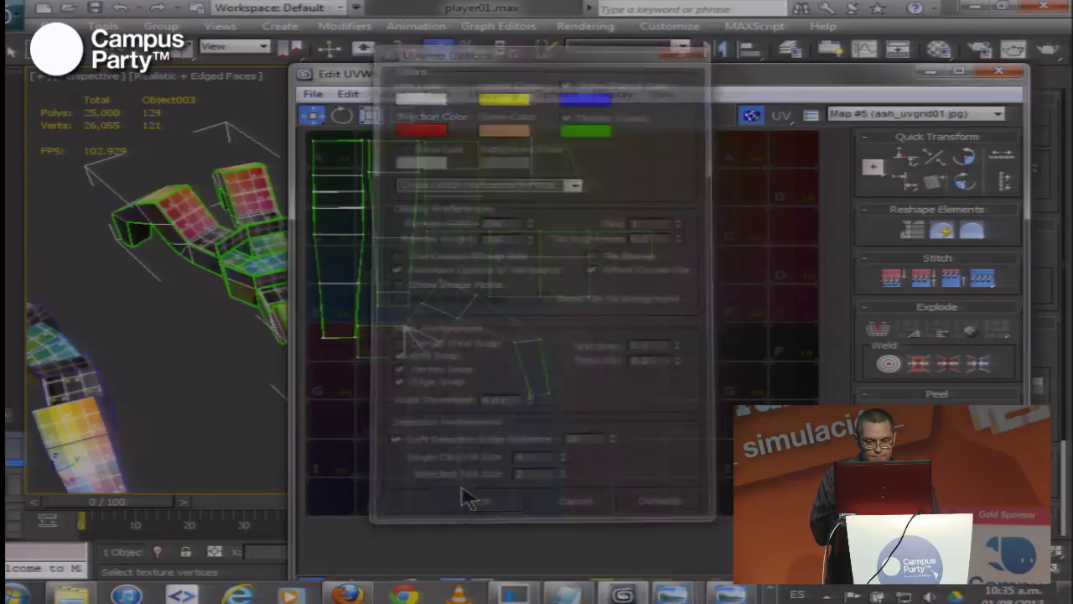
Select all UV vertices of the four-legged base and compare the layout with the finished enemy model
{"action": "left_click_drag", "start_coordinate": [408, 77], "coordinate": [527, 79]}
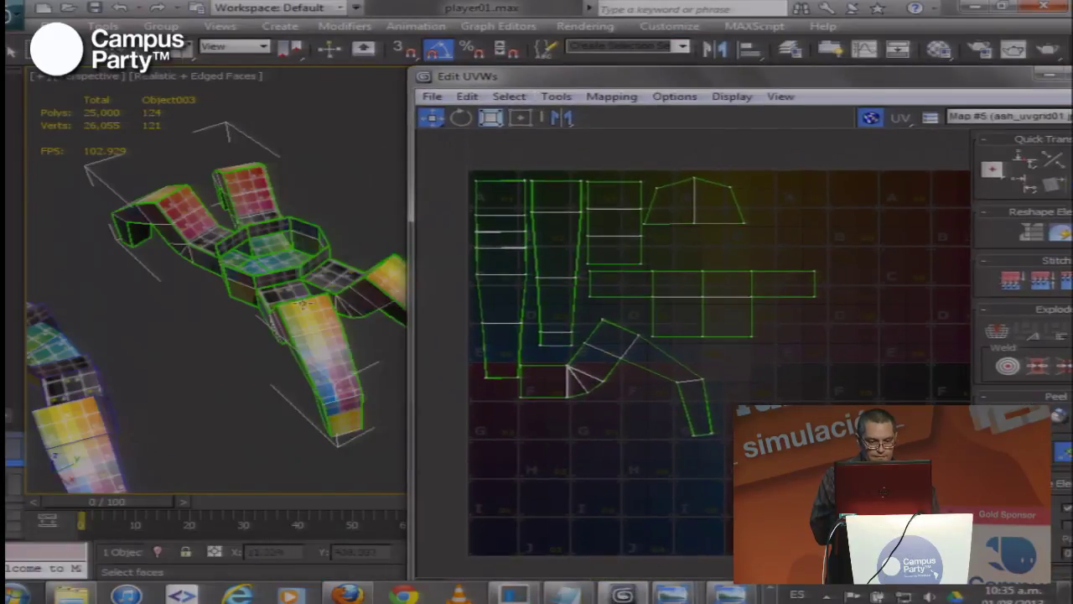
{"action": "left_click_drag", "start_coordinate": [476, 156], "coordinate": [826, 453]}
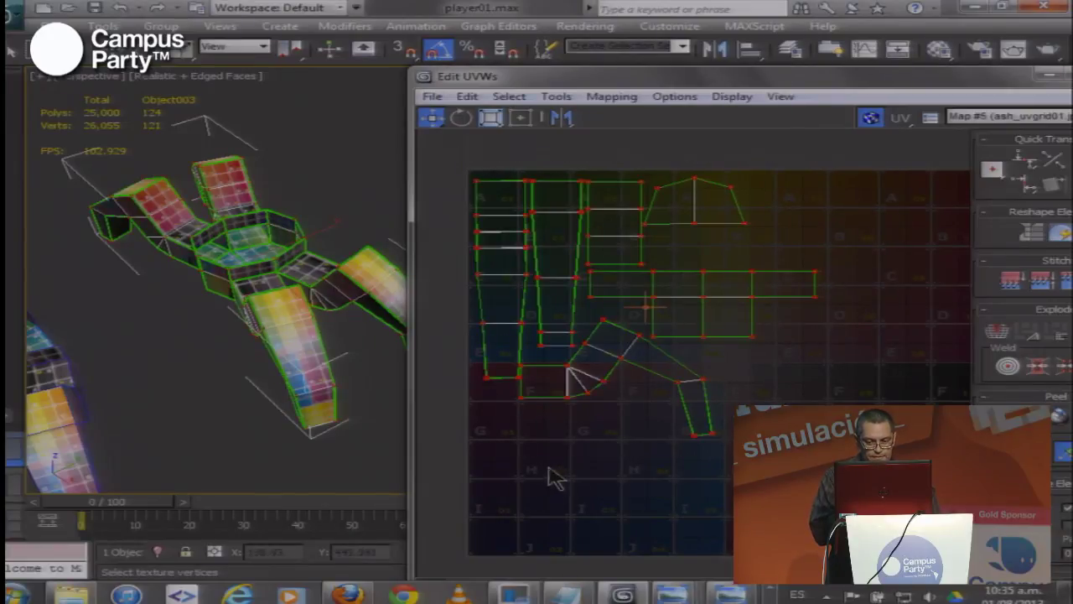
{"action": "left_click_drag", "start_coordinate": [112, 384], "coordinate": [299, 295]}
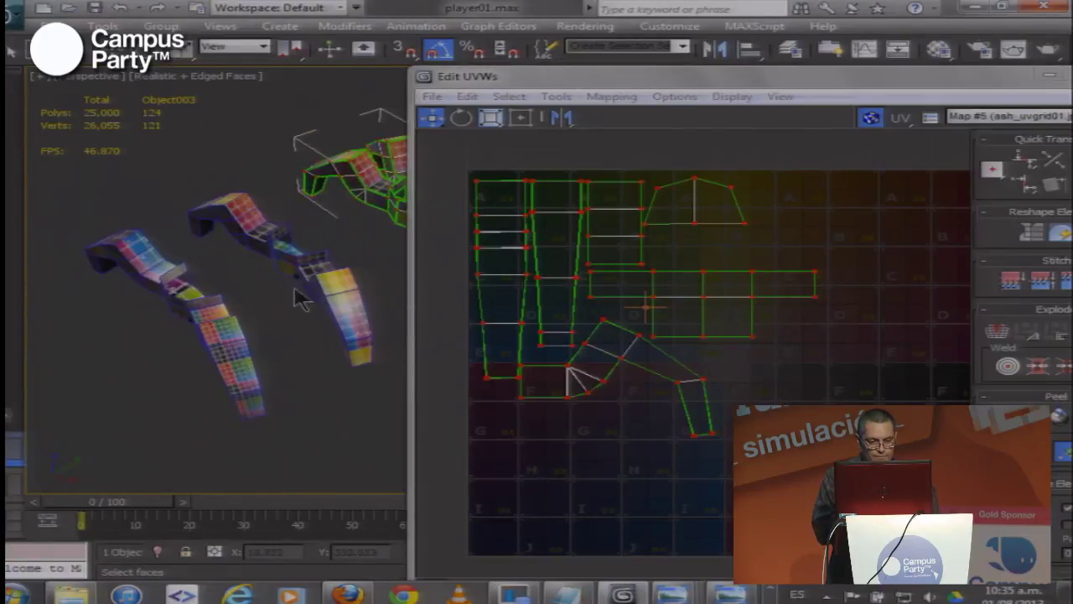
{"action": "left_click_drag", "start_coordinate": [192, 333], "coordinate": [262, 267]}
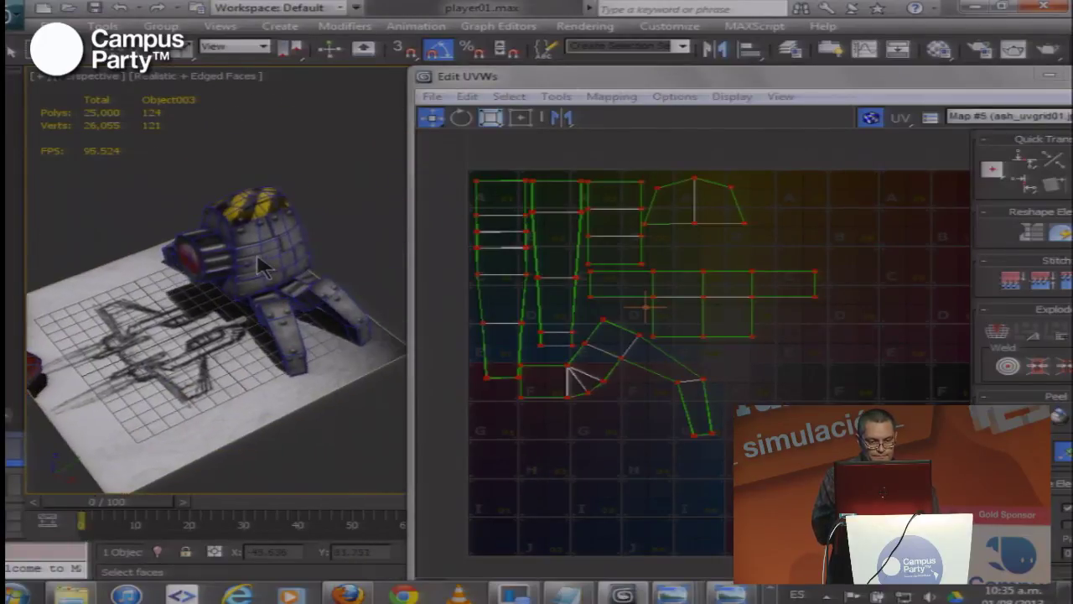
{"action": "left_click_drag", "start_coordinate": [507, 78], "coordinate": [404, 78]}
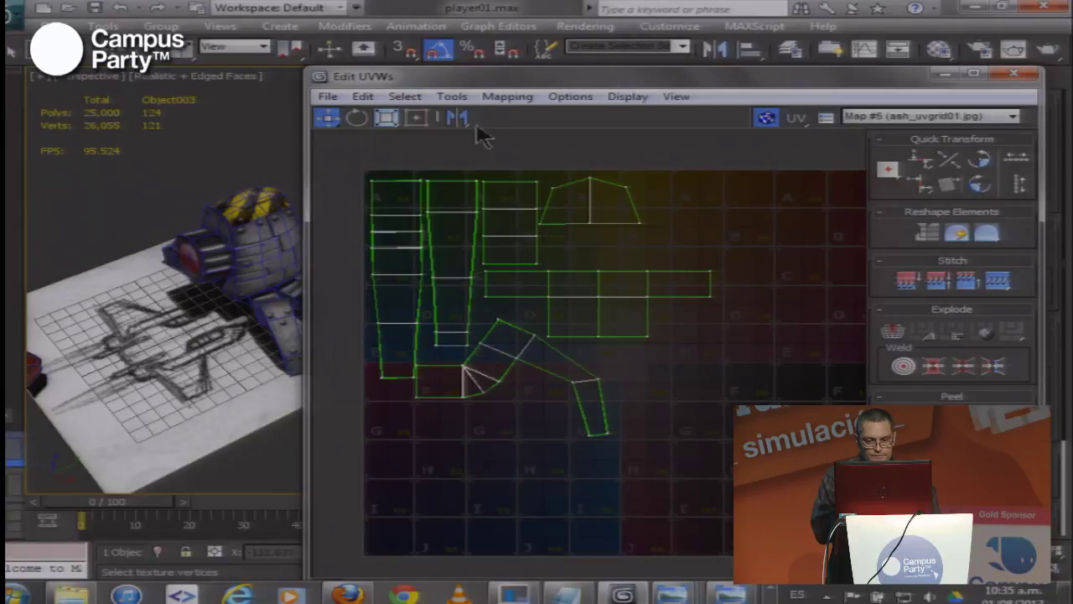
Close the UV editor, select the textured enemigo robot and examine its body and legs from several sides
{"action": "left_click", "coordinate": [1013, 76]}
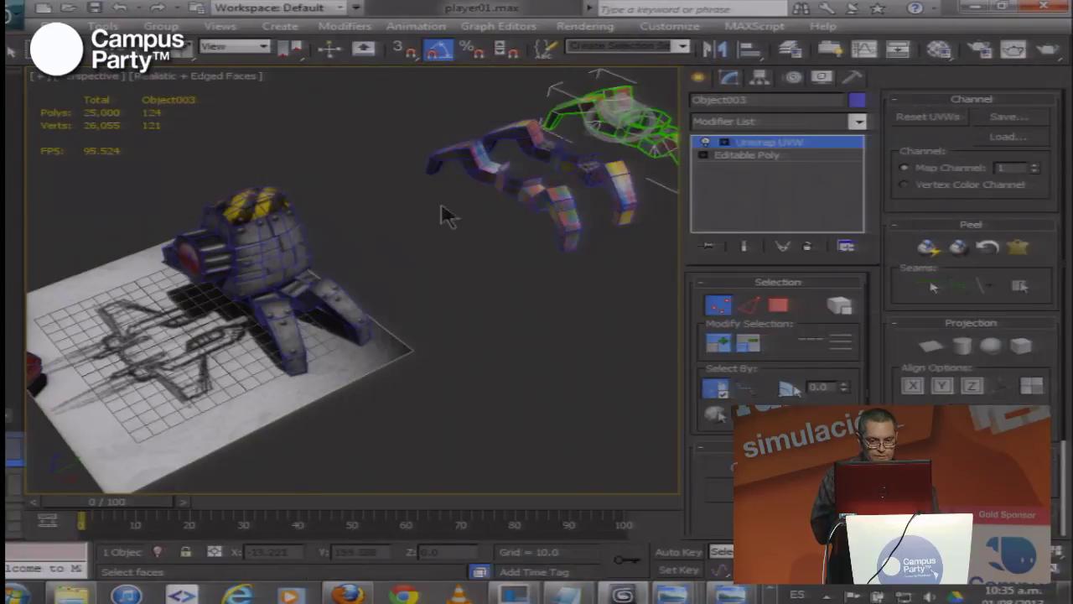
{"action": "left_click", "coordinate": [734, 159]}
{"action": "left_click", "coordinate": [409, 289]}
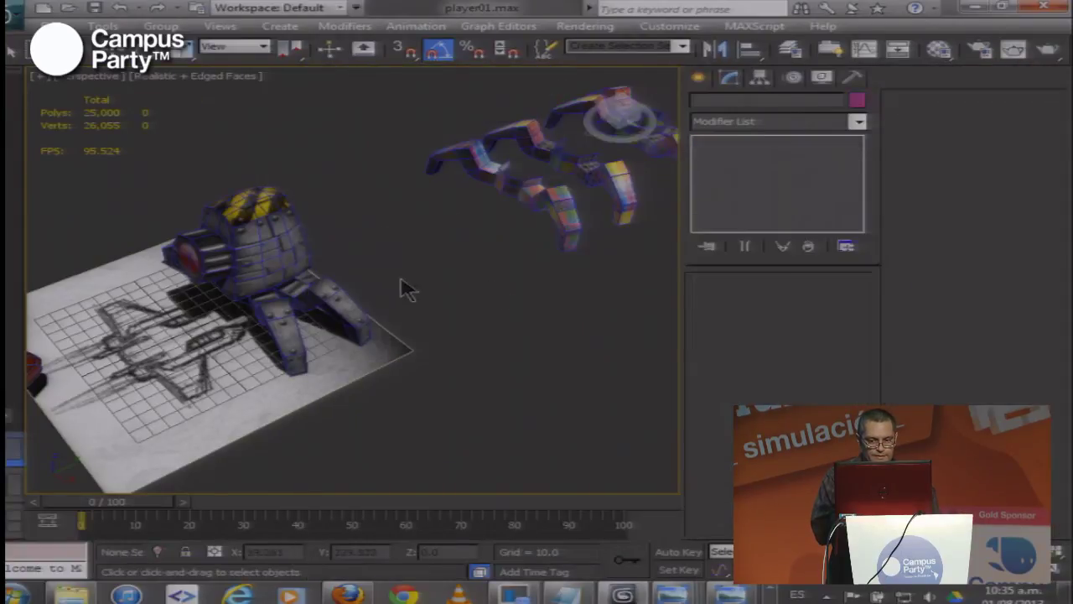
{"action": "left_click", "coordinate": [302, 256]}
{"action": "scroll", "coordinate": [336, 264], "scroll_direction": "up", "scroll_amount": 6}
{"action": "scroll", "coordinate": [351, 271], "scroll_direction": "down", "scroll_amount": 3}
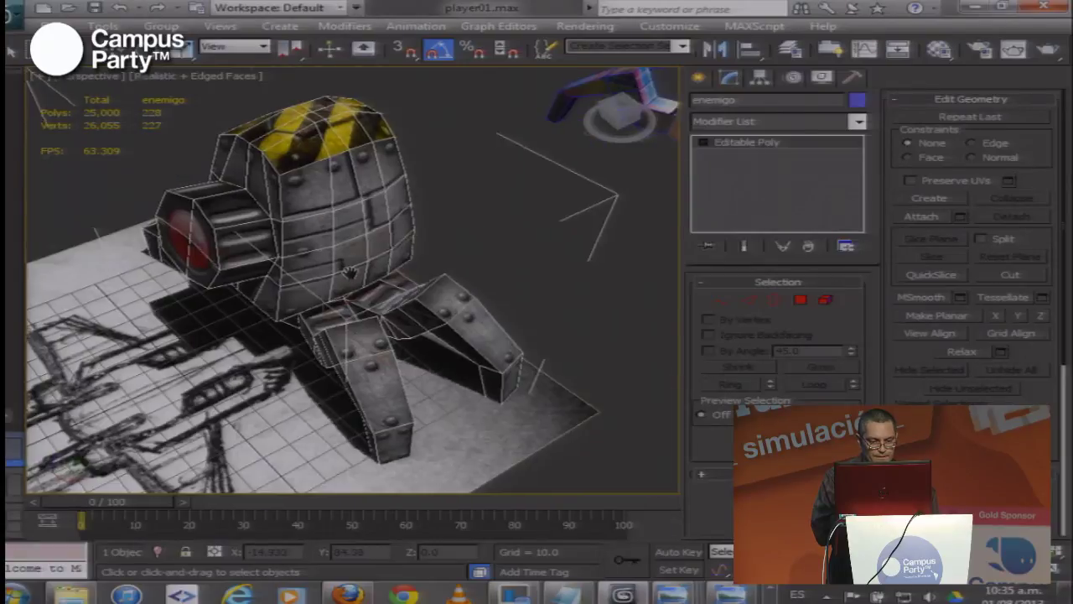
{"action": "left_click_drag", "start_coordinate": [251, 319], "coordinate": [457, 297]}
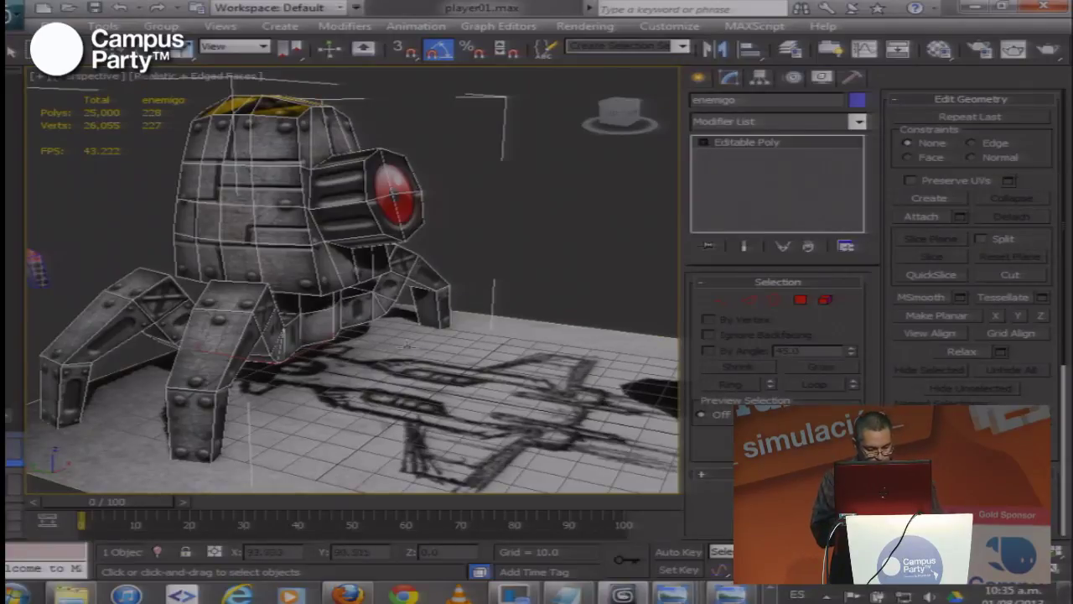
Switch to Photoshop, hide the glow group in uvw_enemigo.psd and dock the Layers panel beside the canvas
{"action": "key", "text": "alt+Tab"}
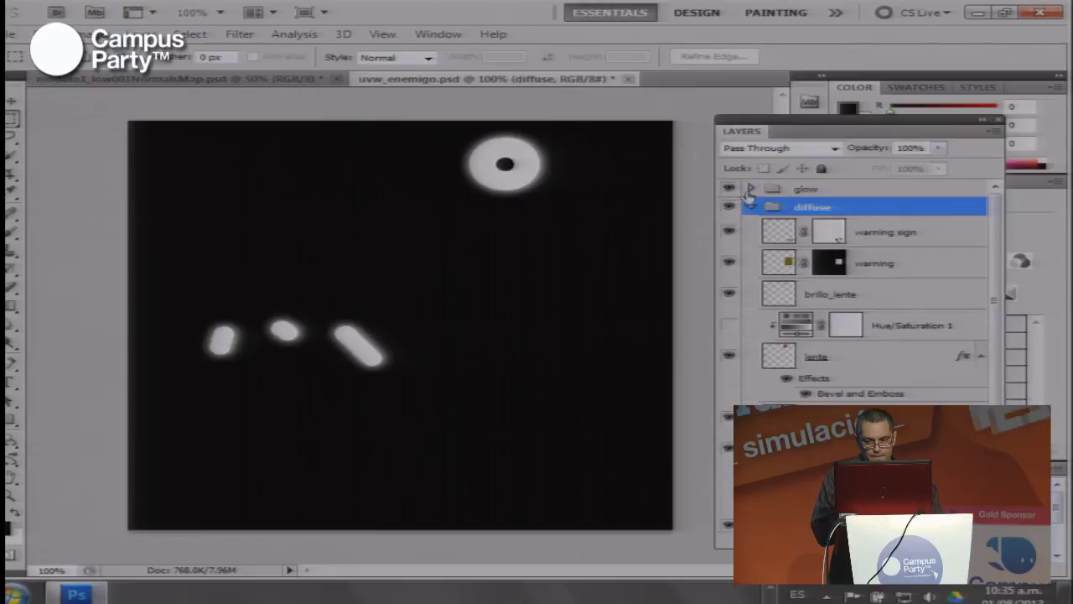
{"action": "left_click", "coordinate": [750, 208]}
{"action": "left_click", "coordinate": [729, 189]}
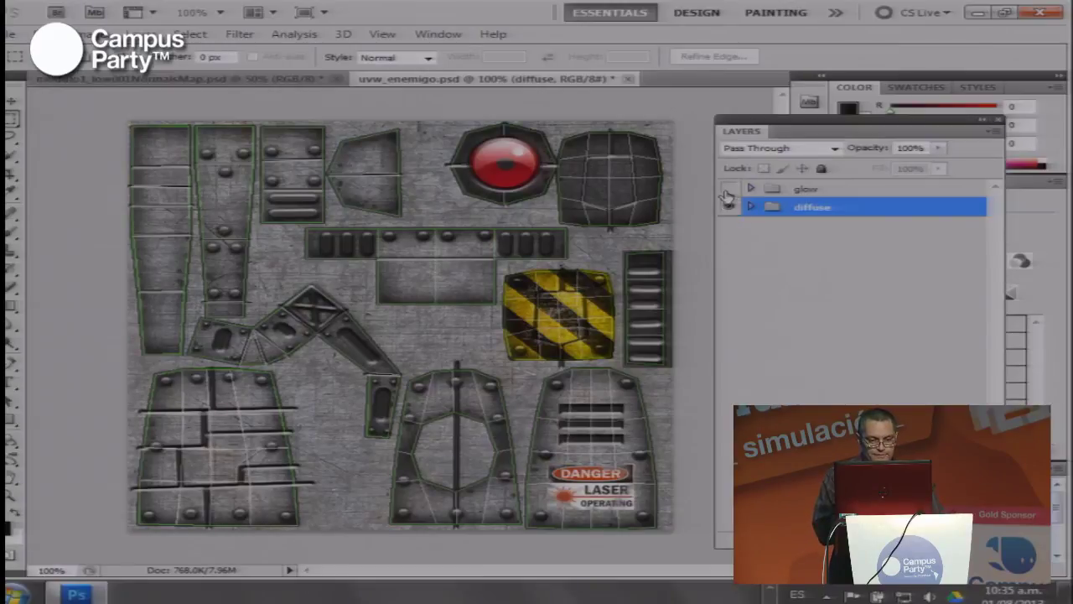
{"action": "left_click_drag", "start_coordinate": [775, 136], "coordinate": [757, 210]}
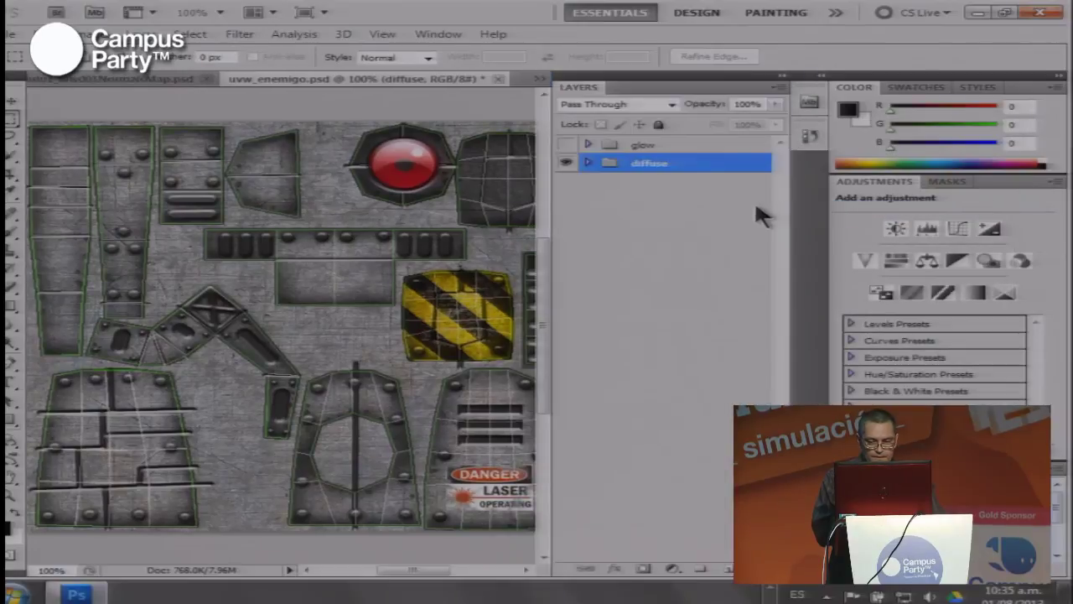
{"action": "left_click", "coordinate": [590, 162]}
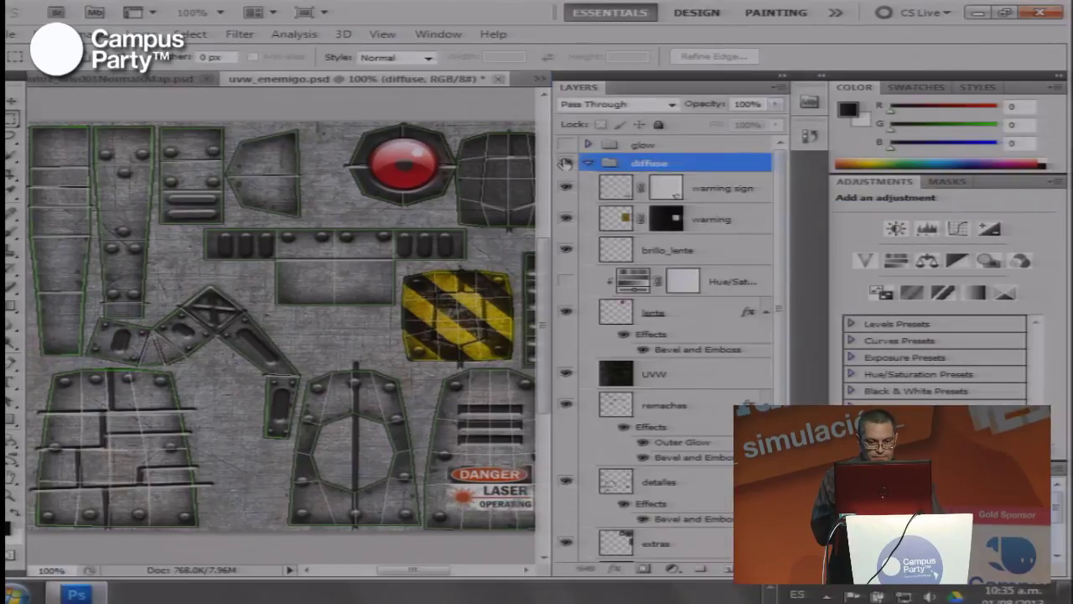
{"action": "left_click", "coordinate": [589, 163]}
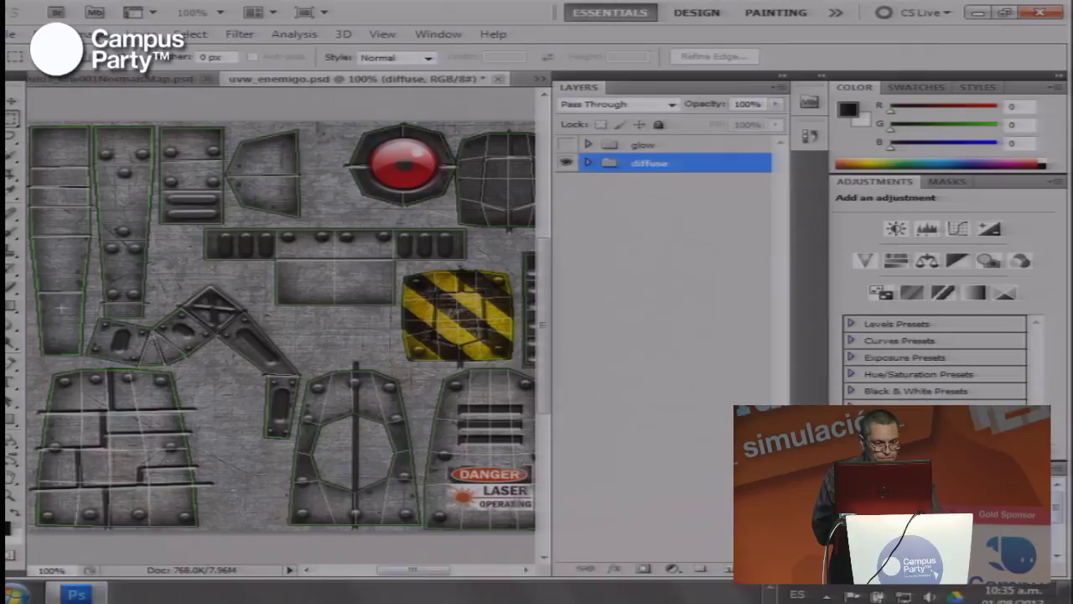
Paint a closed freehand Brush loop around the bent leg piece on the remaches layer of the diffuse group
{"action": "left_click", "coordinate": [14, 232]}
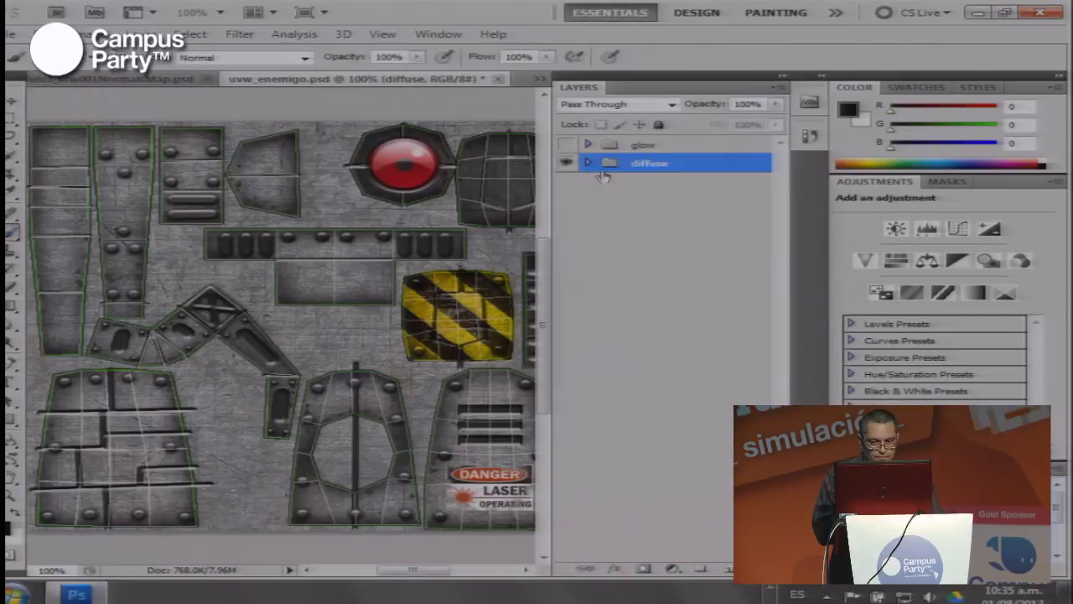
{"action": "left_click", "coordinate": [587, 164]}
{"action": "left_click", "coordinate": [614, 188]}
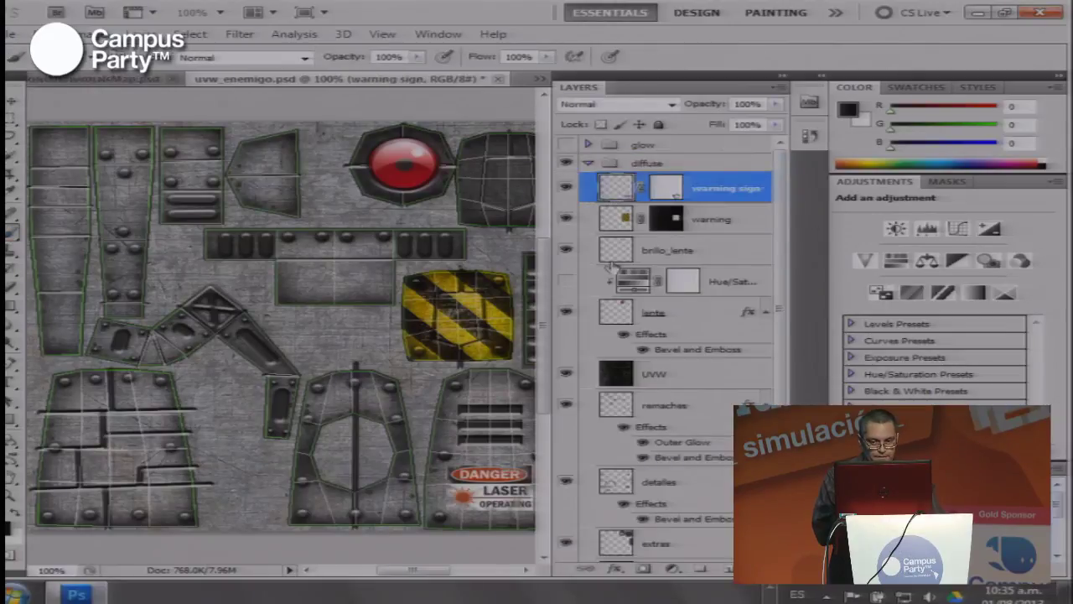
{"action": "left_click", "coordinate": [621, 408]}
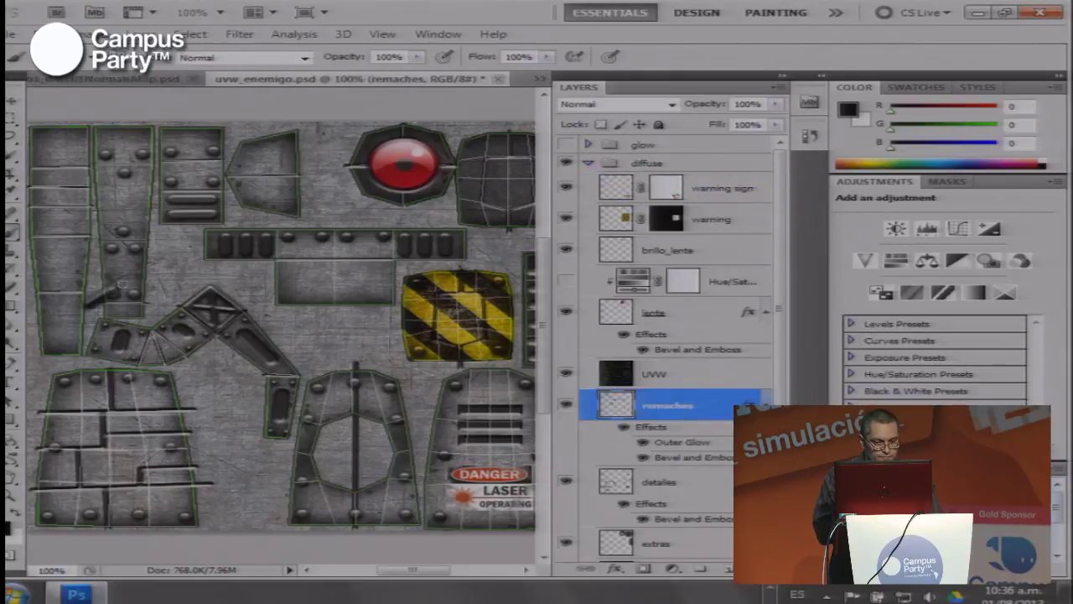
{"action": "mouse_move", "coordinate": [121, 281]}
{"action": "left_mouse_down"}
{"action": "mouse_move", "coordinate": [260, 284]}
{"action": "mouse_move", "coordinate": [302, 328]}
{"action": "mouse_move", "coordinate": [323, 424]}
{"action": "mouse_move", "coordinate": [268, 462]}
{"action": "mouse_move", "coordinate": [172, 382]}
{"action": "mouse_move", "coordinate": [54, 342]}
{"action": "mouse_move", "coordinate": [99, 298]}
{"action": "left_mouse_up"}
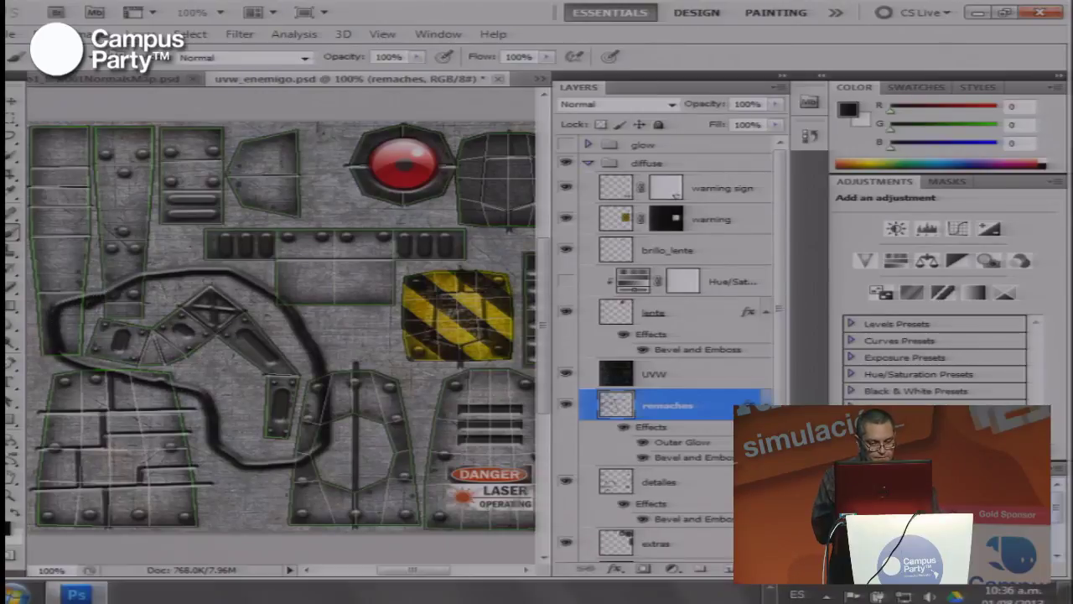
Switch back to 3ds Max and select the enemigo base polygon where the leg joins, in Polygon mode
{"action": "key", "text": "alt+Tab"}
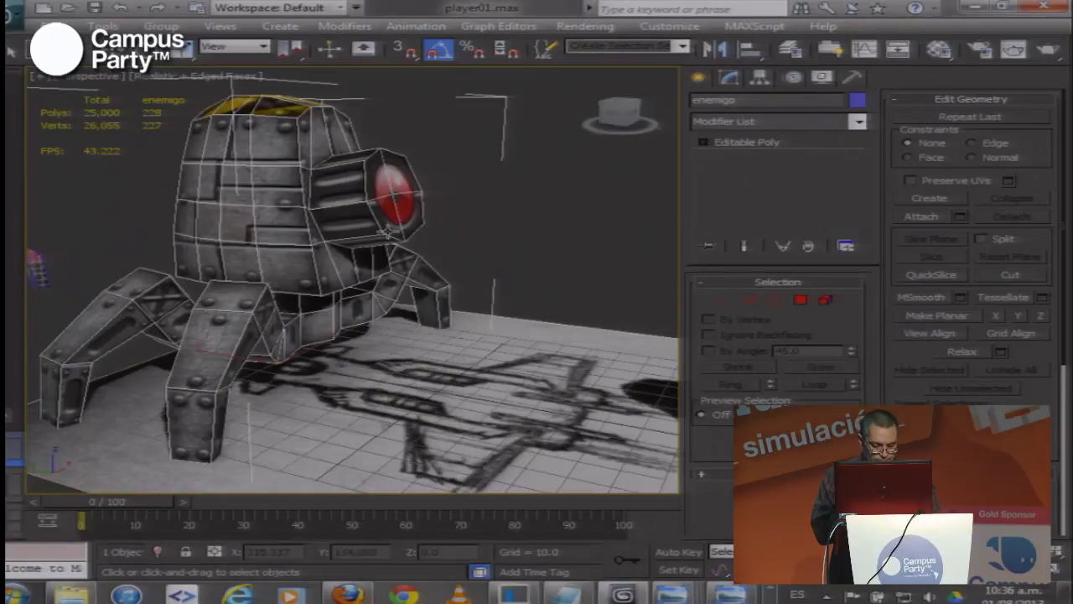
{"action": "left_click_drag", "start_coordinate": [387, 270], "coordinate": [414, 275]}
{"action": "scroll", "coordinate": [320, 277], "scroll_direction": "up", "scroll_amount": 4}
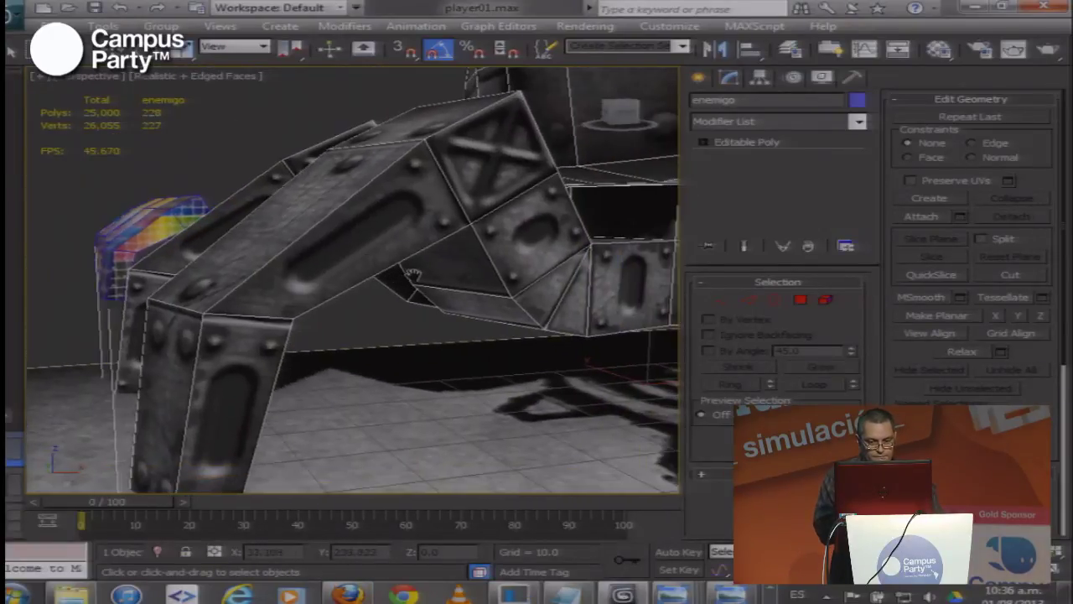
{"action": "left_click", "coordinate": [800, 302]}
{"action": "left_click", "coordinate": [591, 292]}
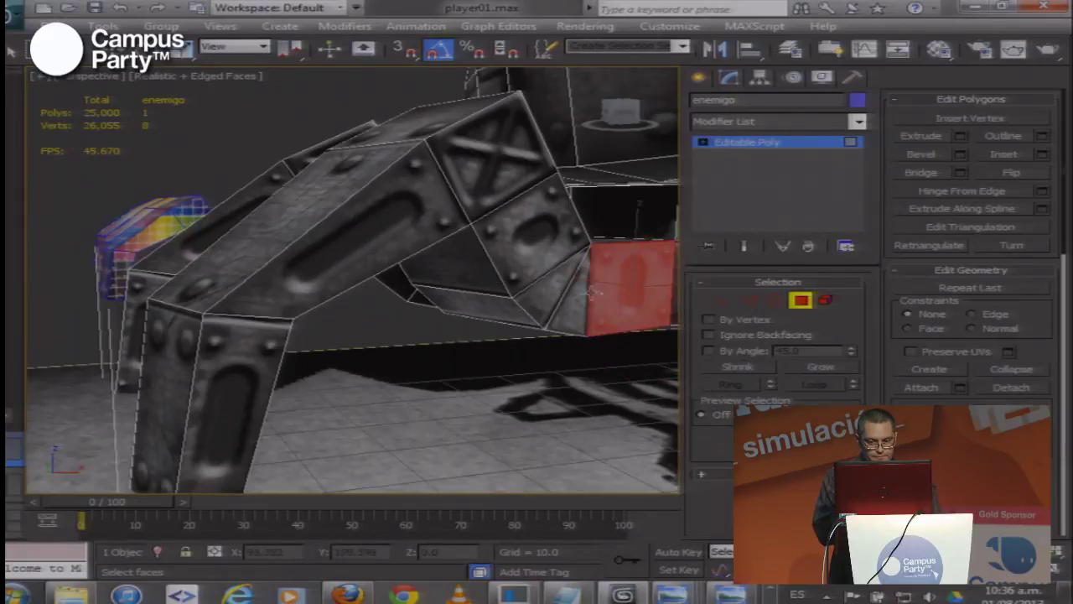
Select the robot leg's polygons one at a time, from the cross-braced plate and base joint out to the lower leg
{"action": "left_click", "coordinate": [513, 167]}
{"action": "left_click", "coordinate": [534, 268]}
{"action": "left_click", "coordinate": [561, 300]}
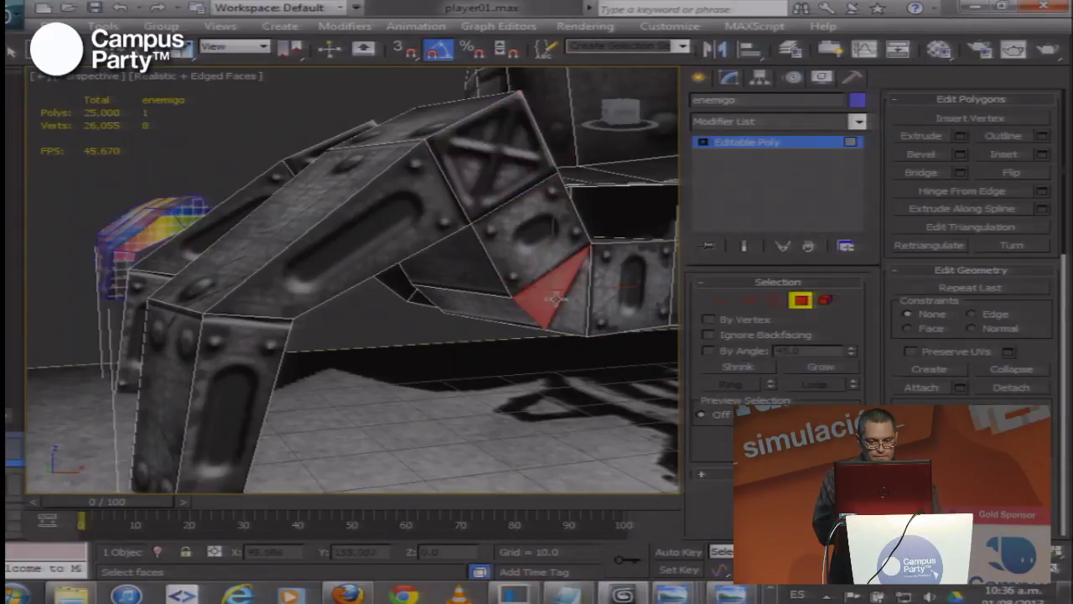
{"action": "left_click", "coordinate": [599, 303]}
{"action": "left_click", "coordinate": [501, 205]}
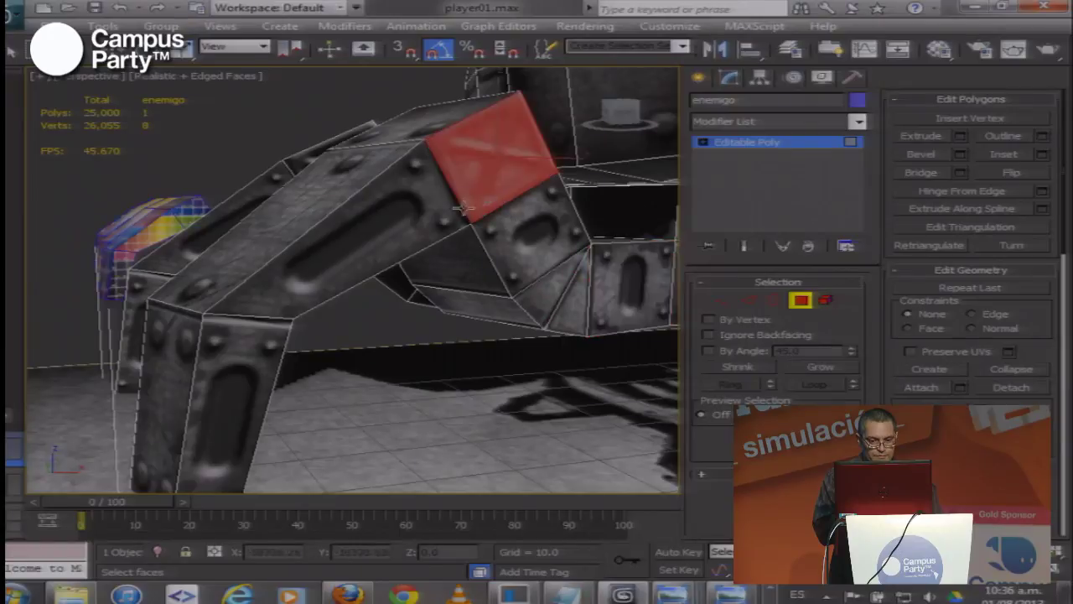
{"action": "left_click", "coordinate": [425, 222]}
{"action": "left_click", "coordinate": [260, 356]}
Examine the textured robot's legs, base, danger-labelled back and red eye from the front and rear
{"action": "scroll", "coordinate": [284, 290], "scroll_direction": "down", "scroll_amount": 5}
{"action": "left_click_drag", "start_coordinate": [283, 289], "coordinate": [195, 294]}
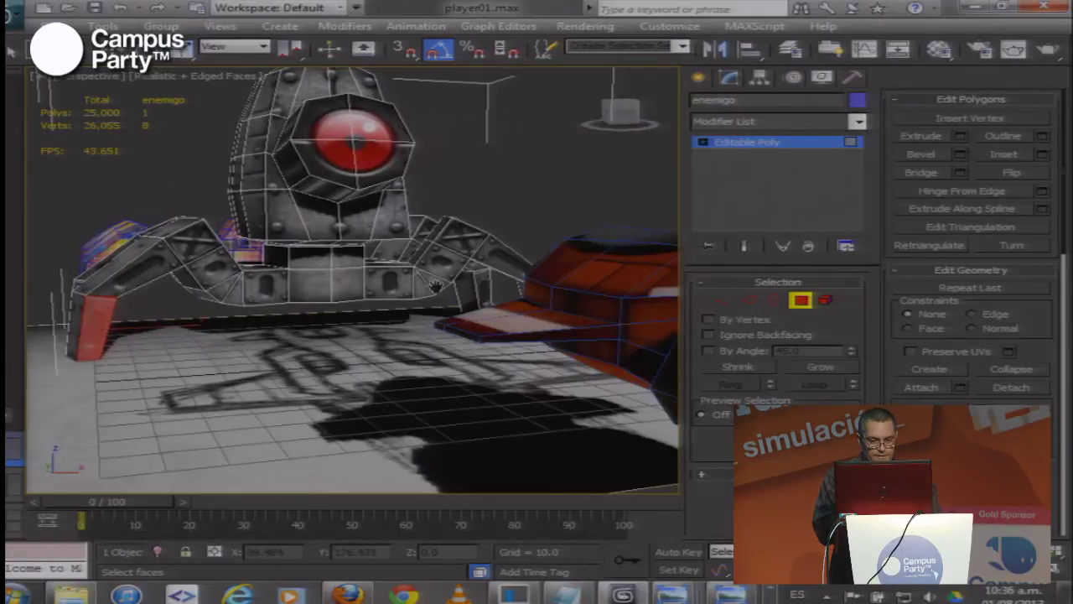
{"action": "left_click", "coordinate": [641, 113]}
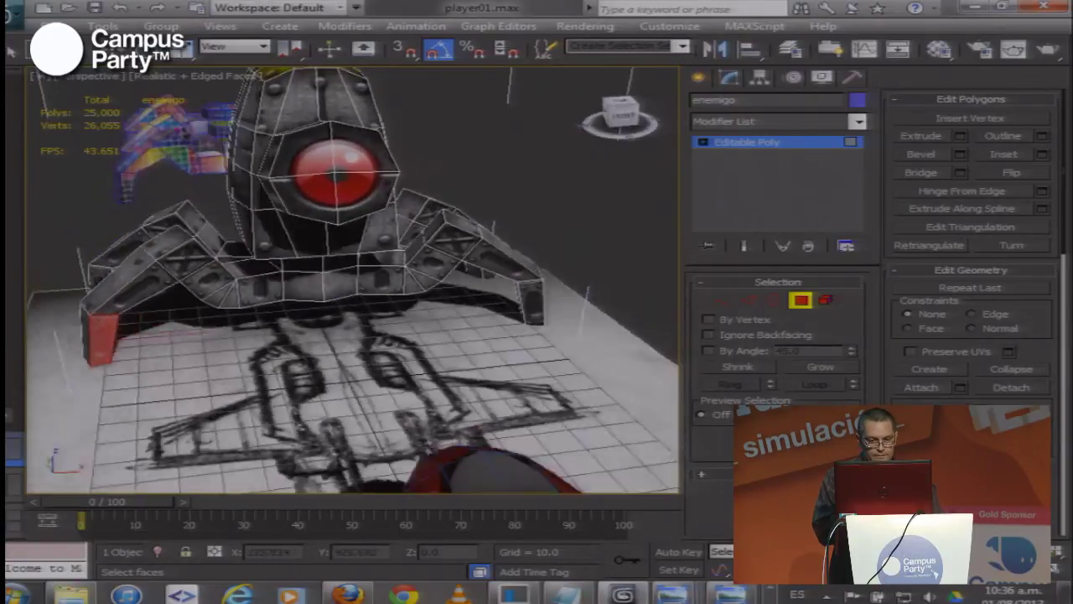
{"action": "left_click_drag", "start_coordinate": [566, 225], "coordinate": [444, 241]}
{"action": "scroll", "coordinate": [603, 195], "scroll_direction": "up", "scroll_amount": 5}
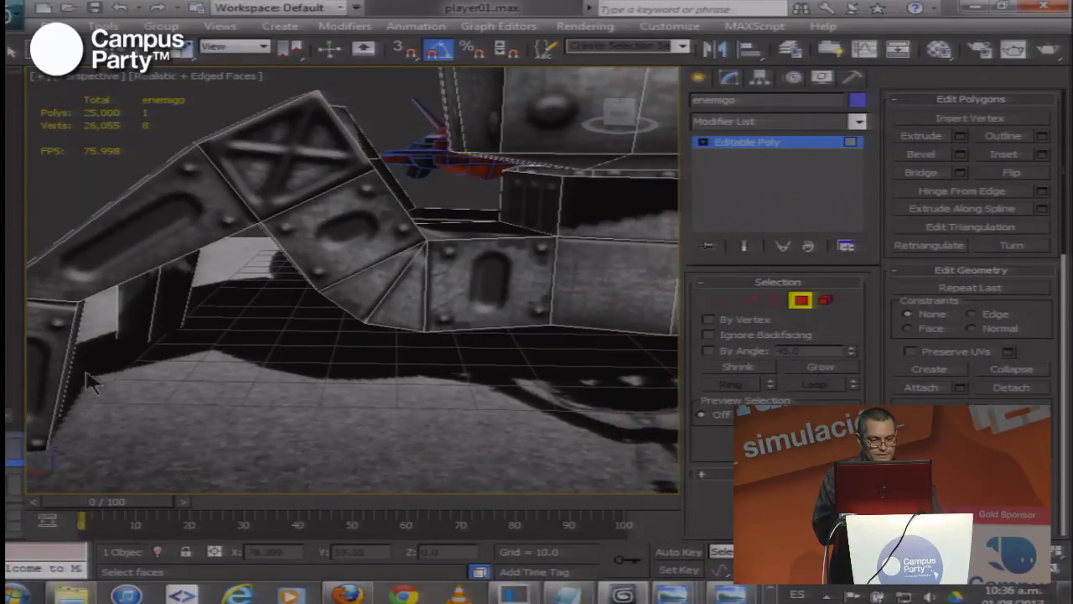
{"action": "scroll", "coordinate": [406, 292], "scroll_direction": "down", "scroll_amount": 6}
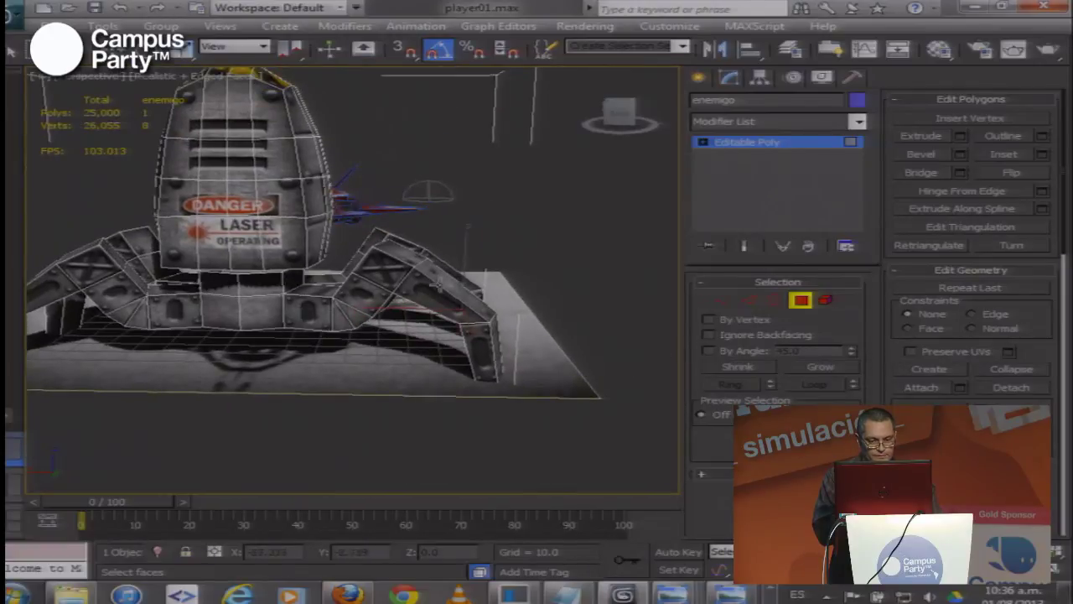
{"action": "left_click", "coordinate": [735, 173]}
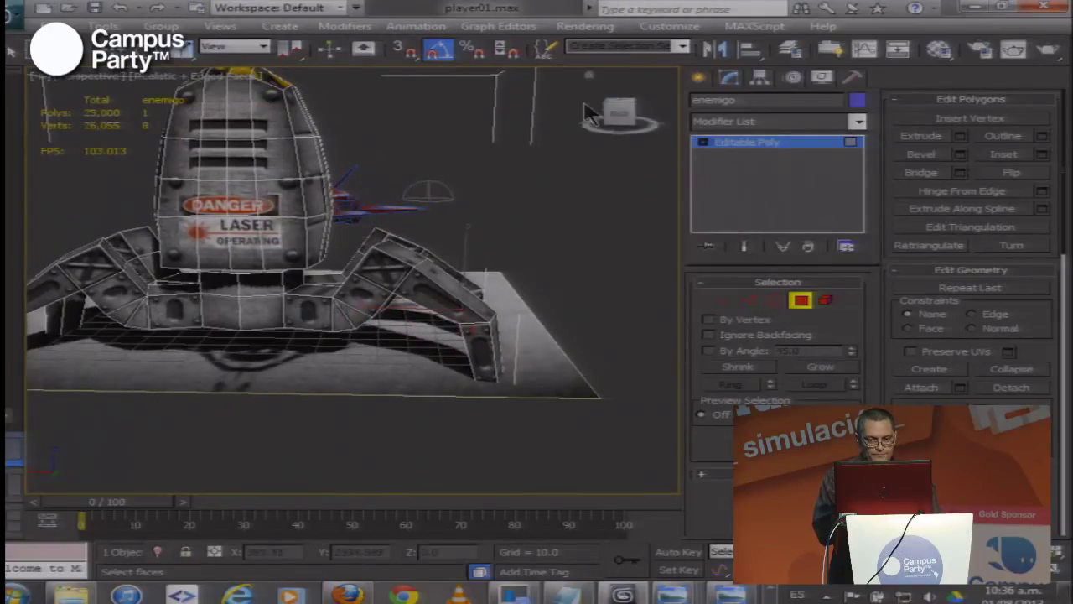
{"action": "mouse_move", "coordinate": [609, 105]}
{"action": "left_mouse_down"}
{"action": "mouse_move", "coordinate": [618, 115]}
{"action": "mouse_move", "coordinate": [594, 110]}
{"action": "left_mouse_up"}
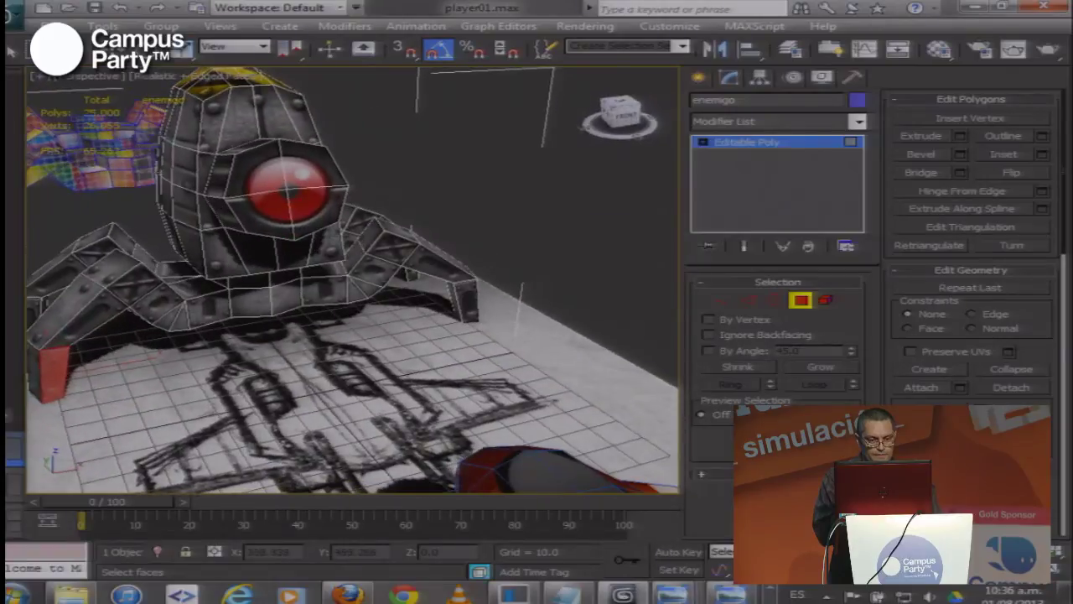
{"action": "left_click_drag", "start_coordinate": [460, 190], "coordinate": [511, 223]}
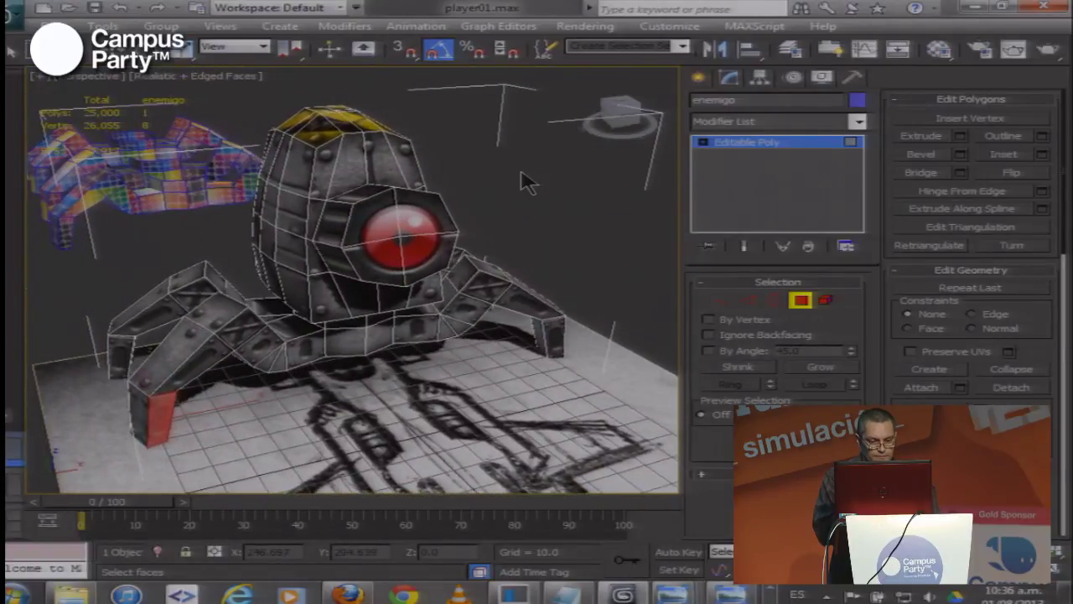
Render the Perspective view of the robot at Production quality and check the image as it is processed
{"action": "key", "text": "shift+q"}
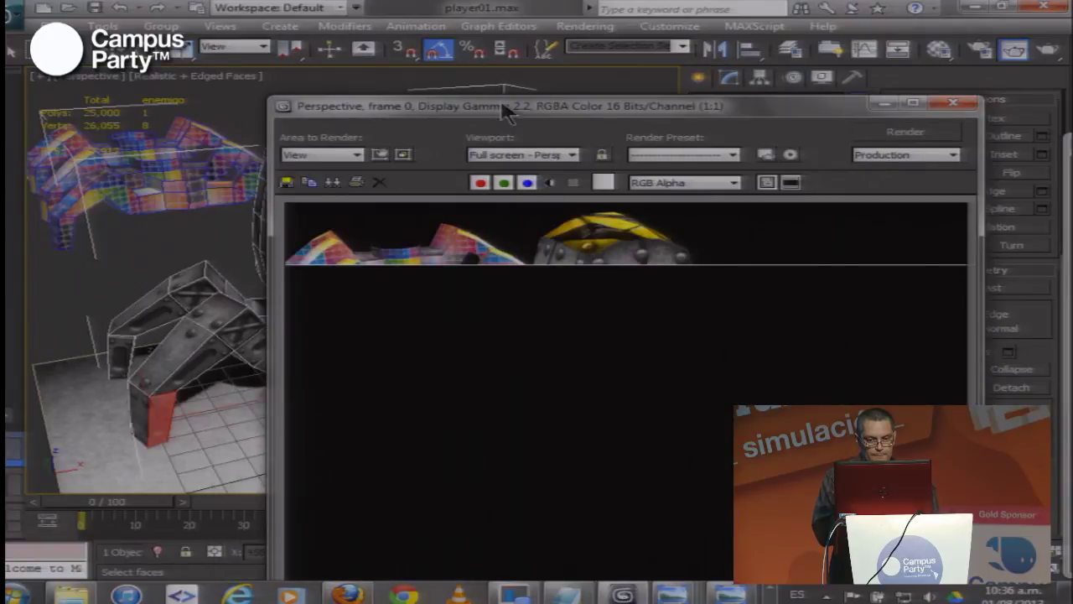
{"action": "left_click_drag", "start_coordinate": [508, 112], "coordinate": [315, 58]}
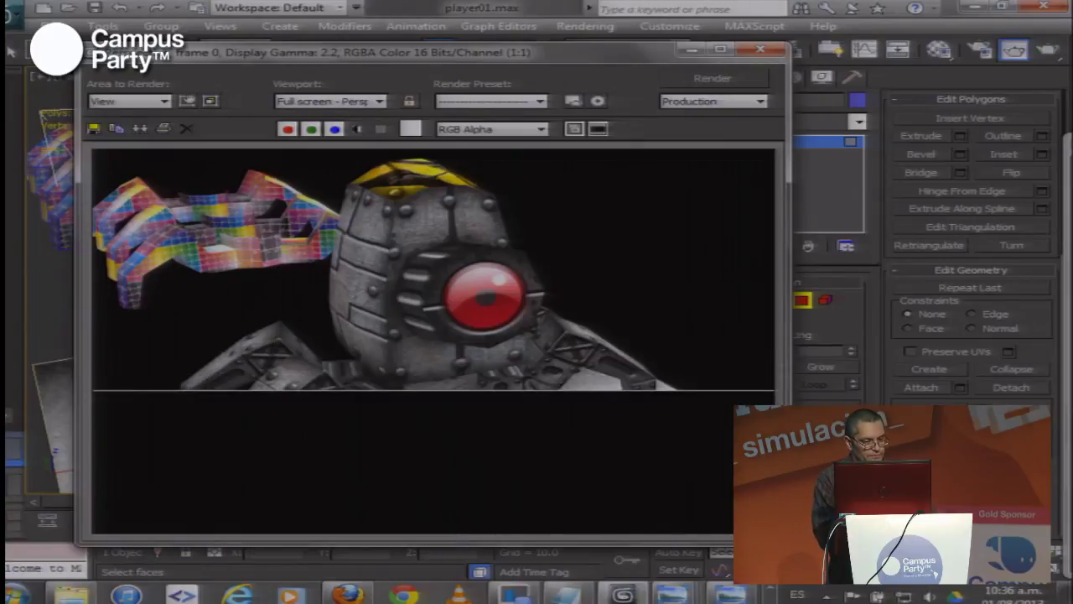
{"action": "scroll", "coordinate": [210, 312], "scroll_direction": "down", "scroll_amount": 3}
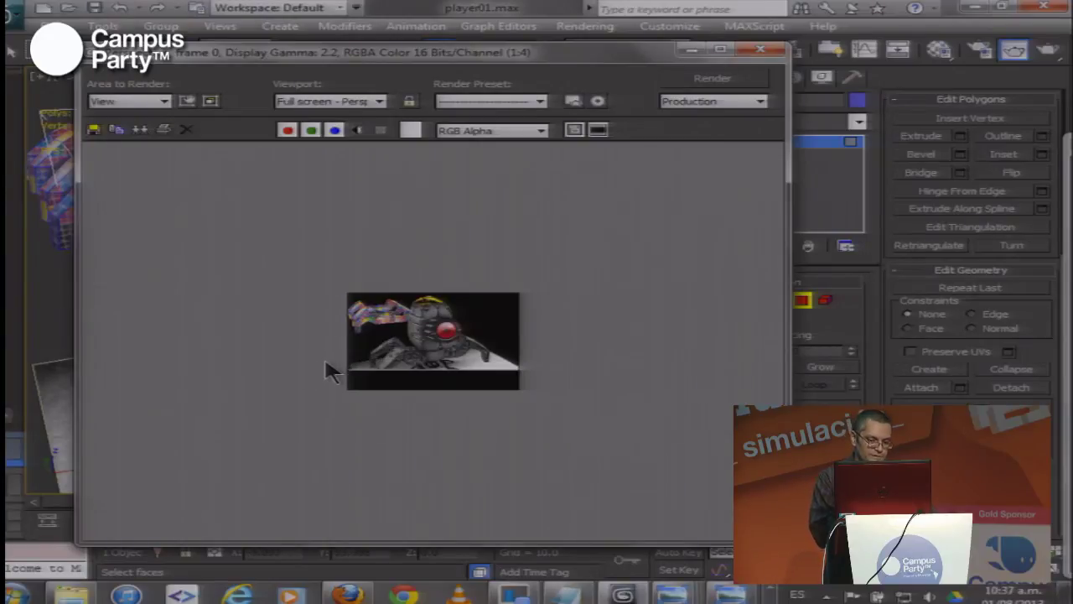
{"action": "scroll", "coordinate": [419, 363], "scroll_direction": "up", "scroll_amount": 2}
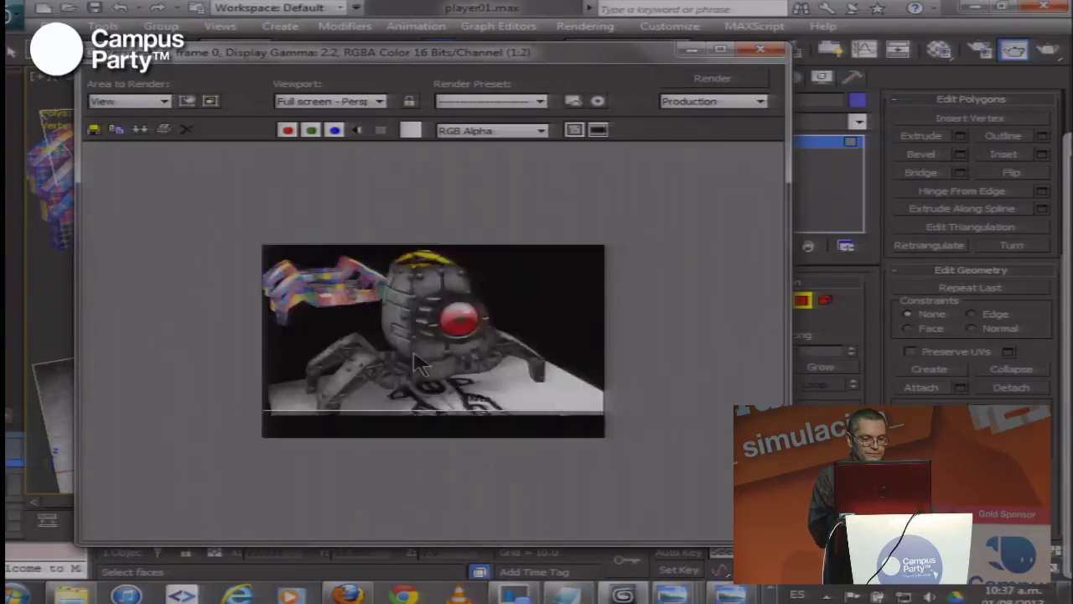
{"action": "scroll", "coordinate": [419, 363], "scroll_direction": "up", "scroll_amount": 1}
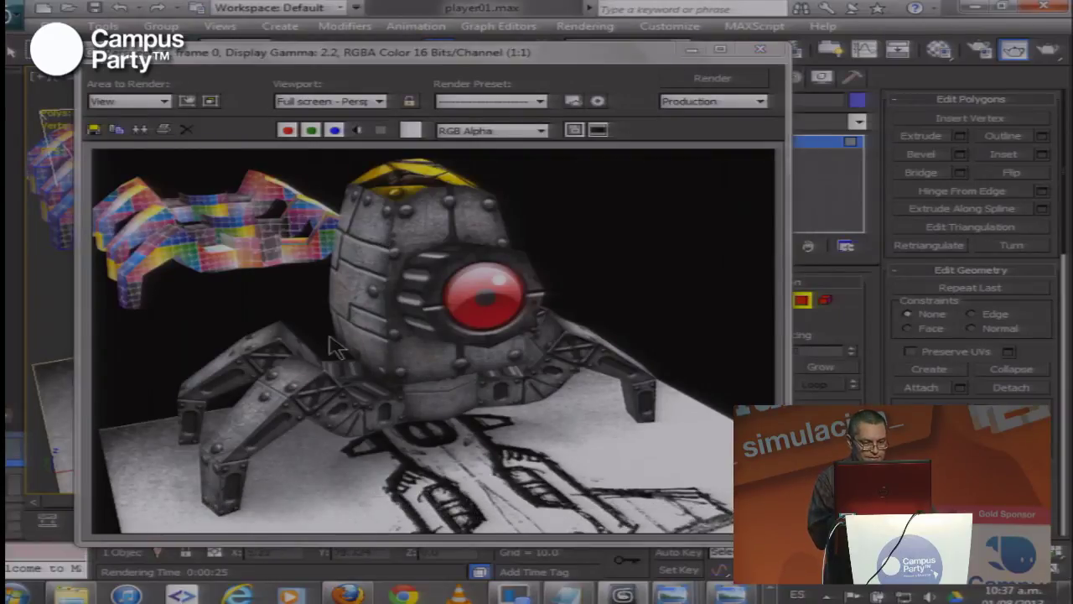
Inspect the finished robot render at several magnifications and close the rendered frame window
{"action": "scroll", "coordinate": [335, 333], "scroll_direction": "down", "scroll_amount": 5}
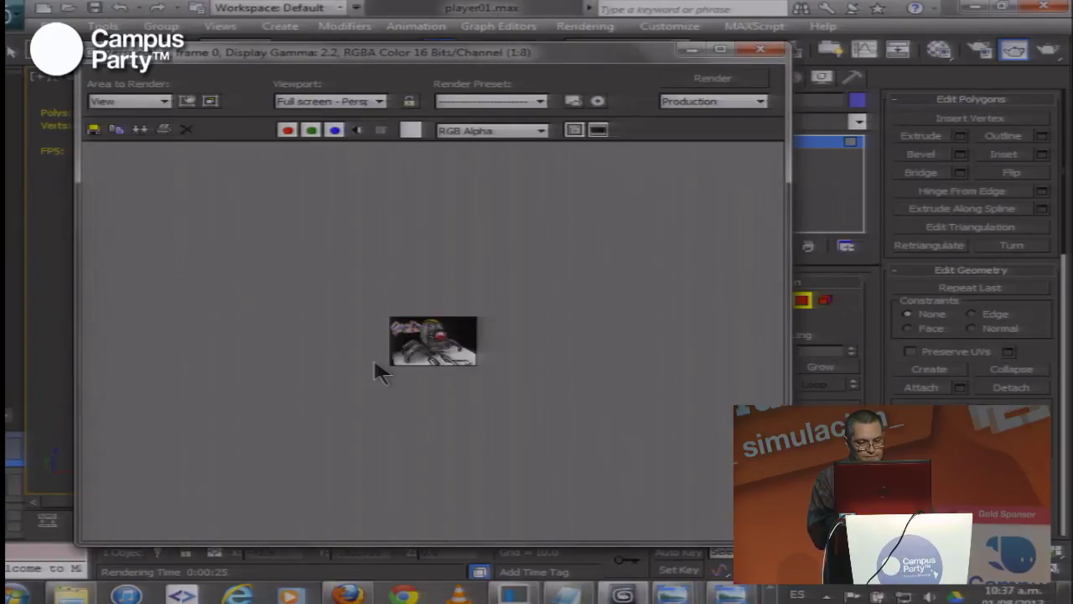
{"action": "scroll", "coordinate": [427, 357], "scroll_direction": "up", "scroll_amount": 2}
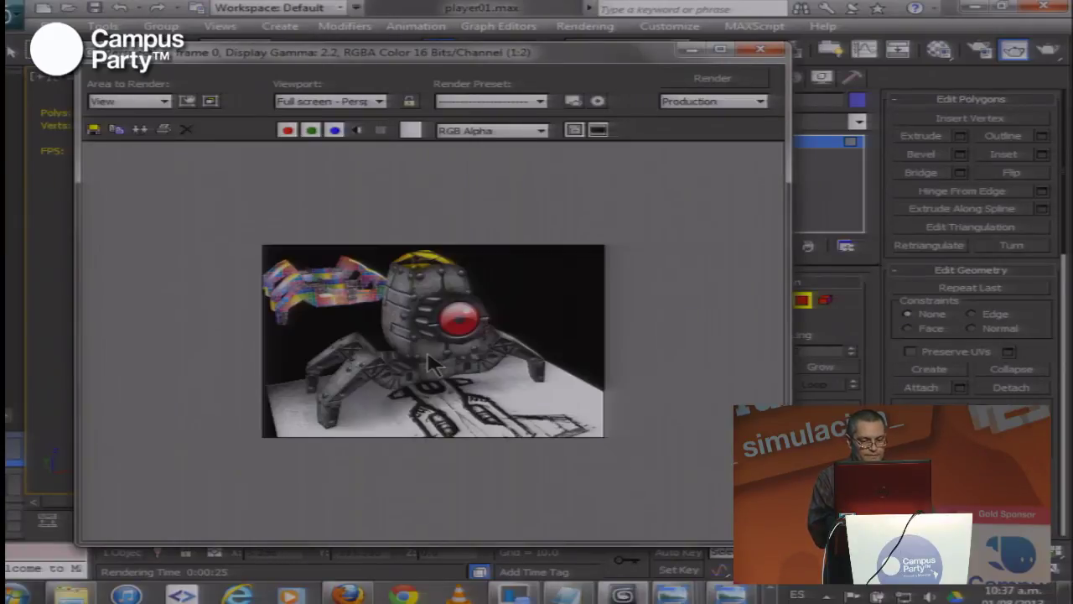
{"action": "scroll", "coordinate": [428, 356], "scroll_direction": "up", "scroll_amount": 1}
{"action": "scroll", "coordinate": [428, 356], "scroll_direction": "down", "scroll_amount": 1}
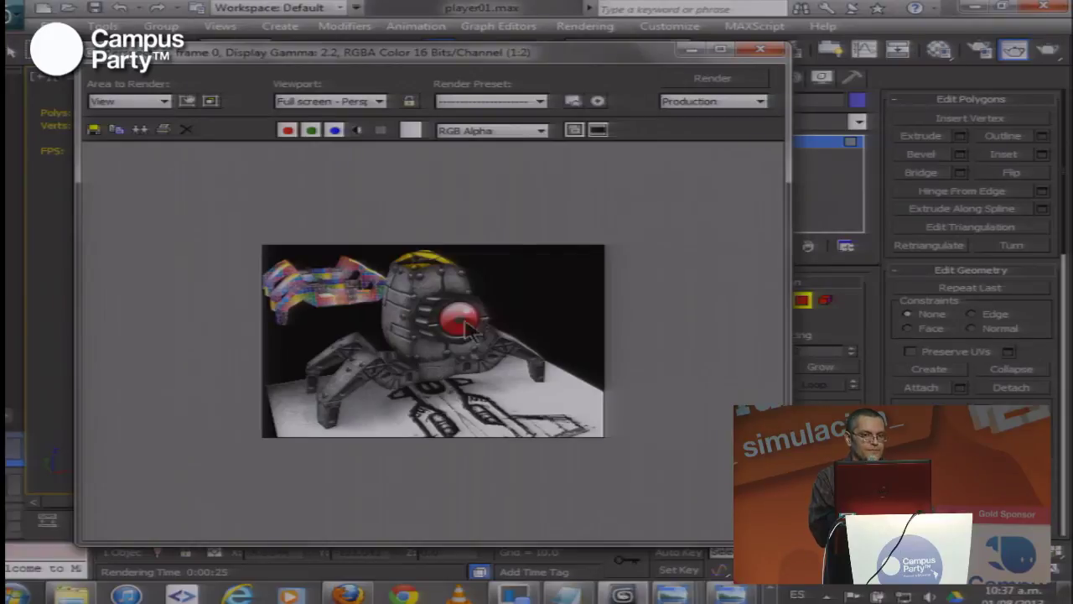
{"action": "mouse_move", "coordinate": [1065, 594]}
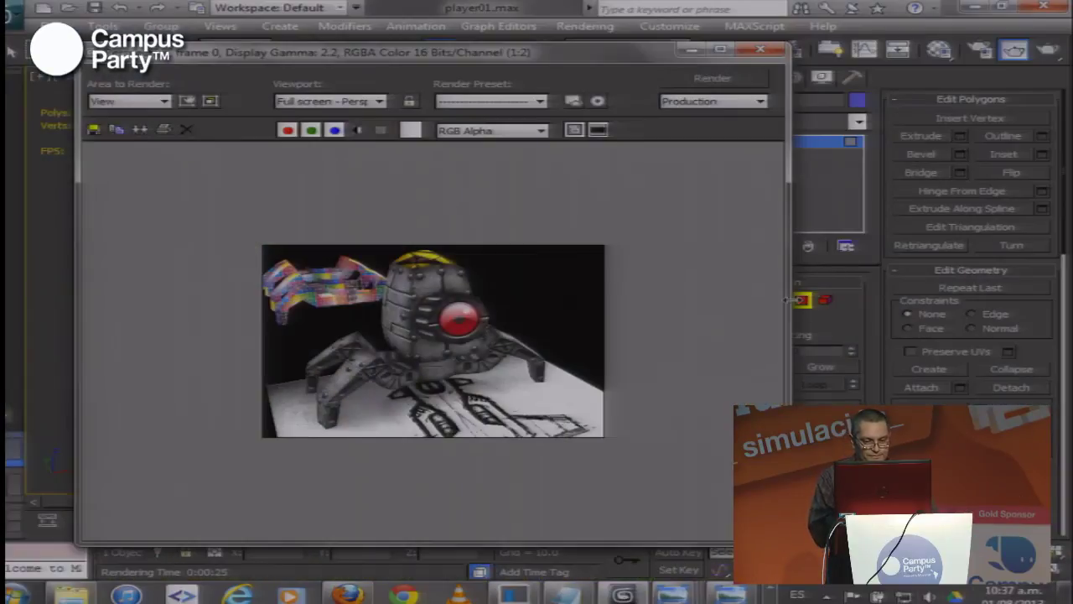
{"action": "left_click", "coordinate": [760, 49]}
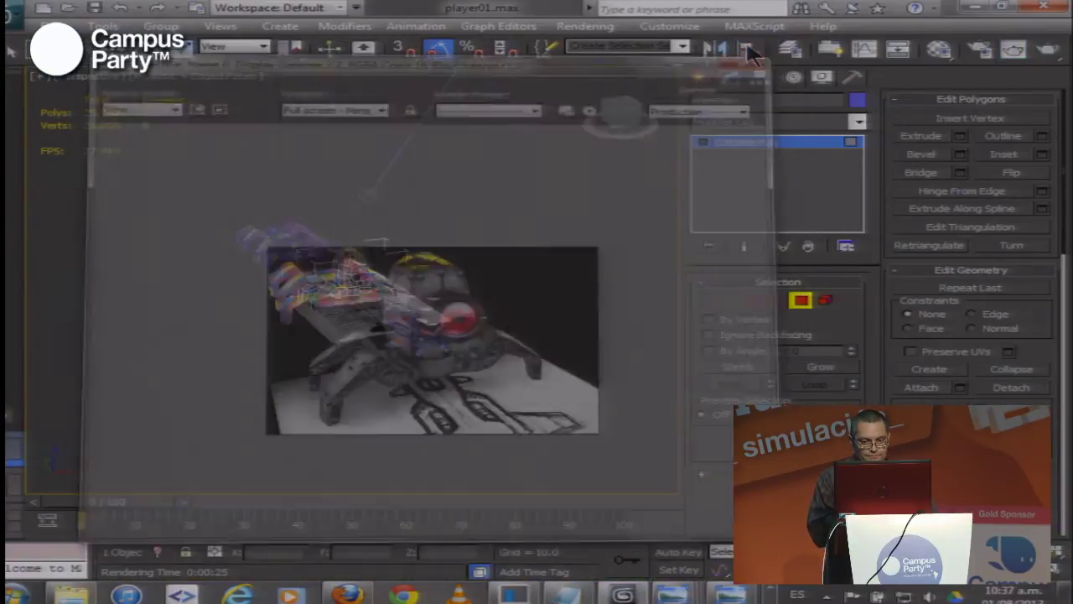
Leave Polygon mode on the enemigo robot and select the red player001 spaceship
{"action": "scroll", "coordinate": [430, 256], "scroll_direction": "up", "scroll_amount": 3}
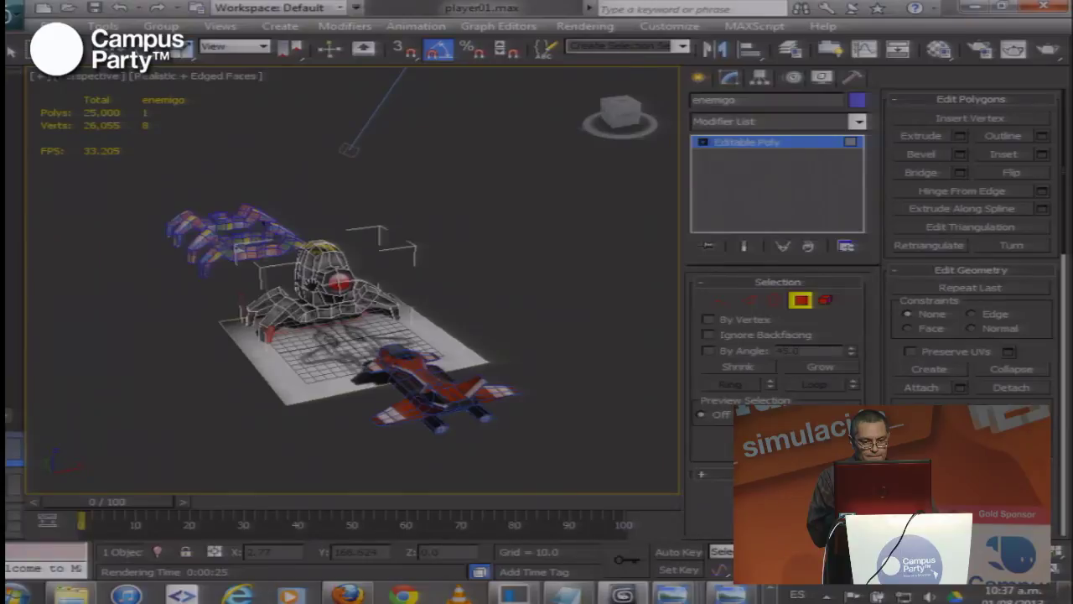
{"action": "left_click", "coordinate": [763, 143]}
{"action": "scroll", "coordinate": [265, 342], "scroll_direction": "up", "scroll_amount": 5}
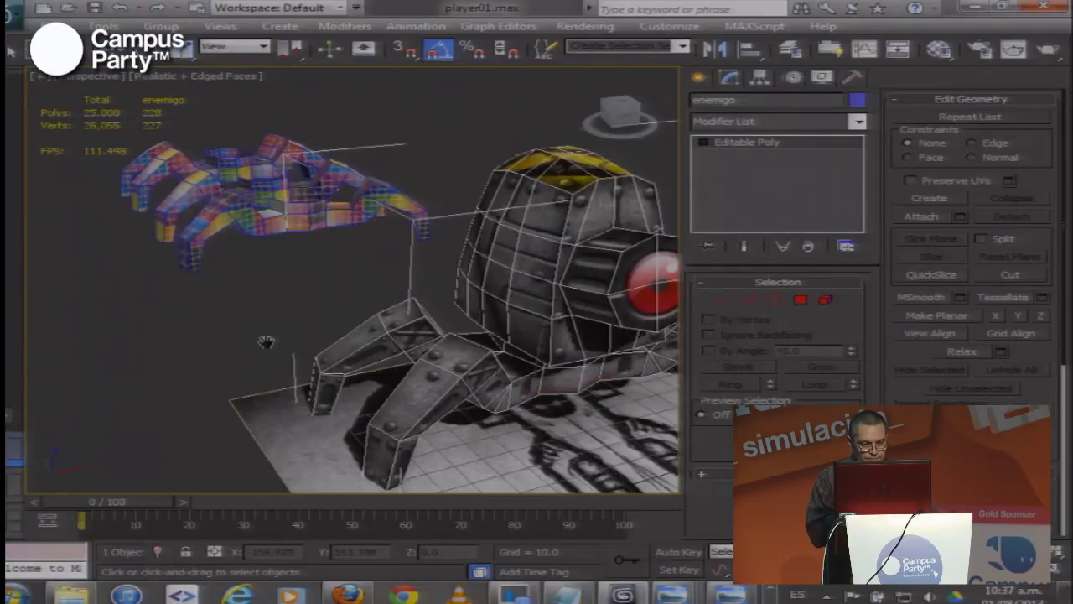
{"action": "left_click_drag", "start_coordinate": [266, 342], "coordinate": [233, 333]}
{"action": "left_click_drag", "start_coordinate": [587, 332], "coordinate": [542, 287]}
{"action": "scroll", "coordinate": [325, 273], "scroll_direction": "down", "scroll_amount": 5}
{"action": "left_click", "coordinate": [440, 345]}
{"action": "scroll", "coordinate": [441, 345], "scroll_direction": "up", "scroll_amount": 6}
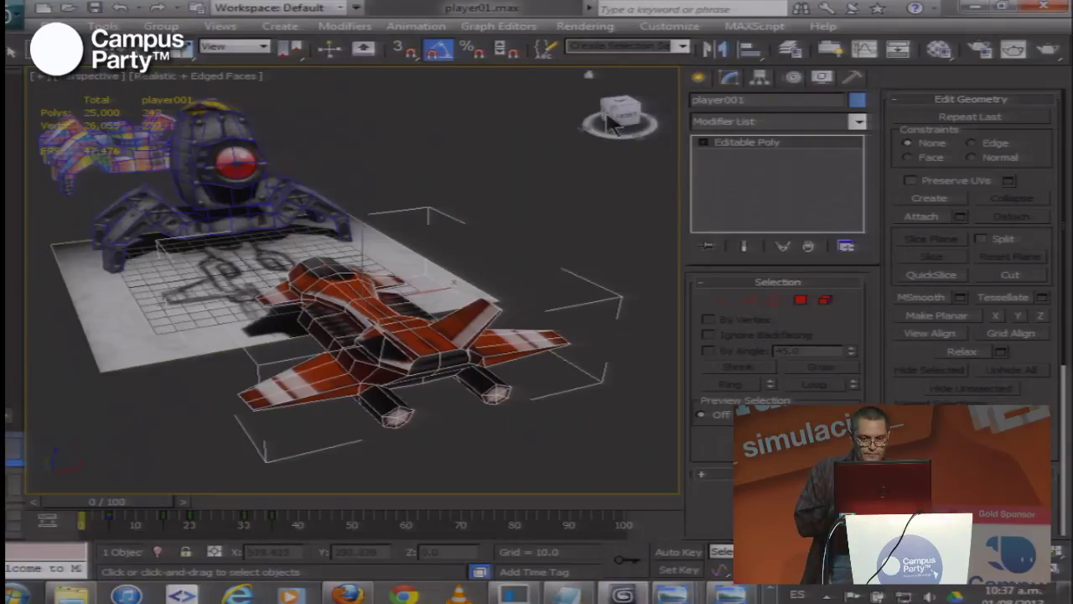
Examine the player001 spaceship from its nose side, and select the enemigo robot to compare its mesh
{"action": "left_click_drag", "start_coordinate": [617, 111], "coordinate": [419, 148]}
{"action": "left_click_drag", "start_coordinate": [308, 214], "coordinate": [263, 163]}
{"action": "left_click_drag", "start_coordinate": [282, 202], "coordinate": [324, 214]}
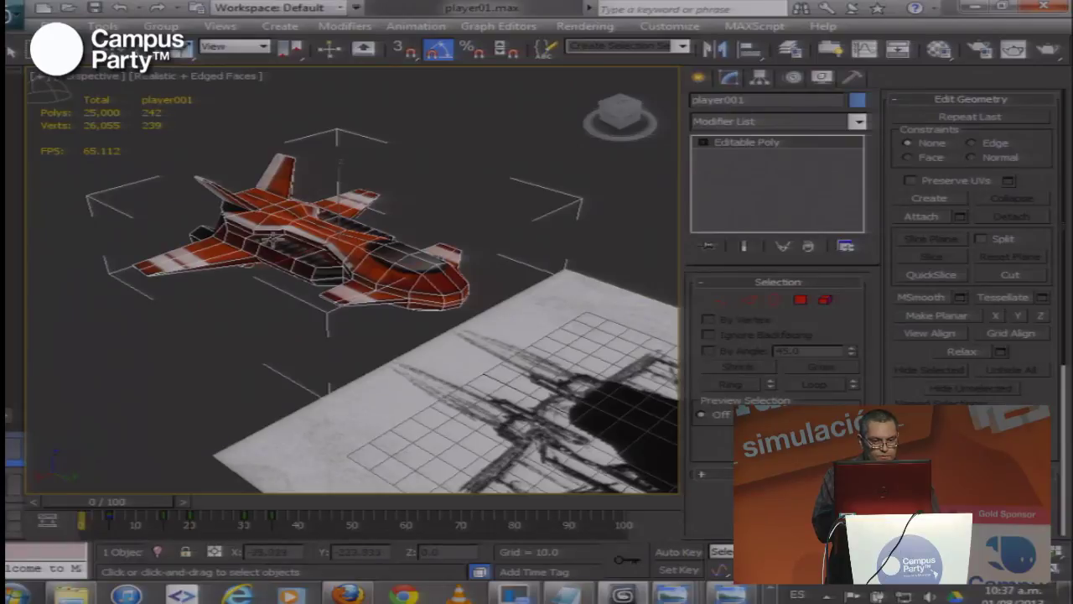
{"action": "mouse_move", "coordinate": [319, 259]}
{"action": "left_mouse_down"}
{"action": "mouse_move", "coordinate": [288, 240]}
{"action": "mouse_move", "coordinate": [316, 258]}
{"action": "mouse_move", "coordinate": [349, 257]}
{"action": "mouse_move", "coordinate": [330, 249]}
{"action": "left_mouse_up"}
{"action": "left_click", "coordinate": [293, 237]}
{"action": "scroll", "coordinate": [298, 237], "scroll_direction": "down", "scroll_amount": 4}
{"action": "scroll", "coordinate": [343, 259], "scroll_direction": "up", "scroll_amount": 4}
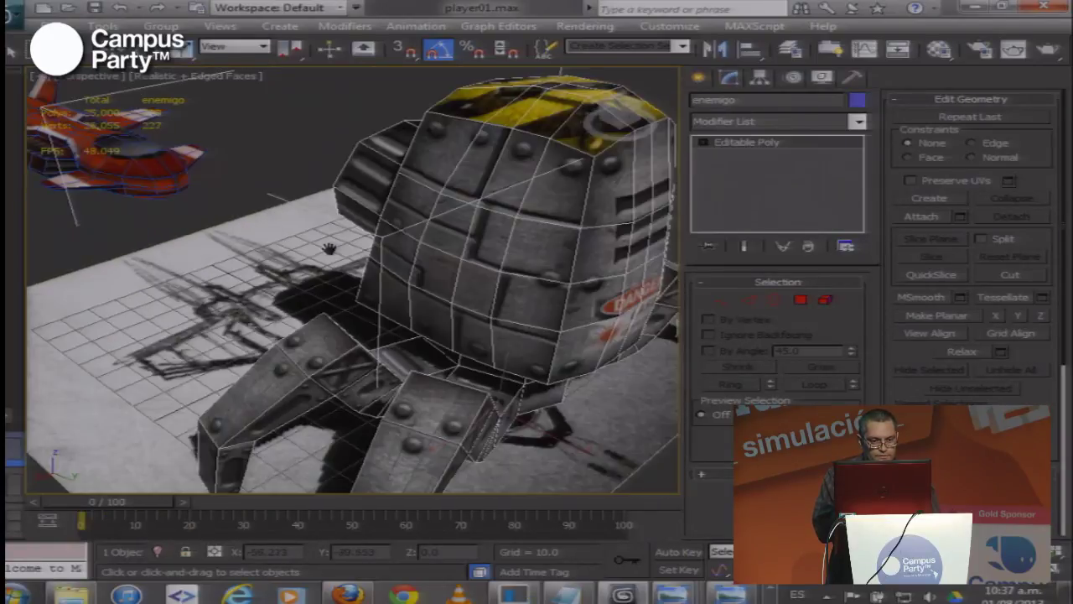
{"action": "scroll", "coordinate": [335, 255], "scroll_direction": "down", "scroll_amount": 5}
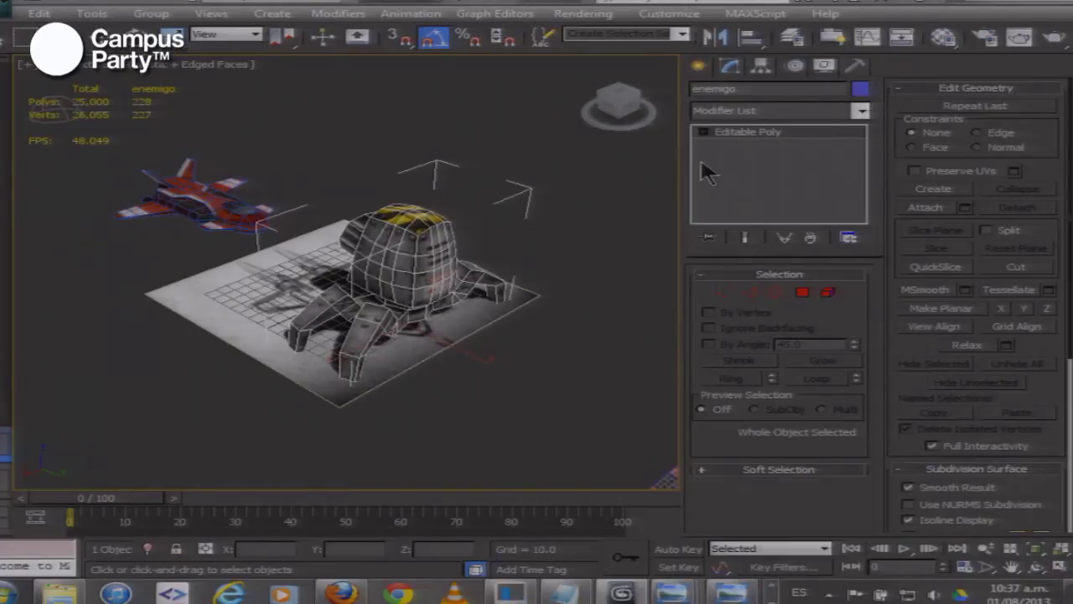
Compare the robot and the spaceship around the reference sketch plane, and reselect the player001 spaceship
{"action": "left_click_drag", "start_coordinate": [260, 301], "coordinate": [291, 318]}
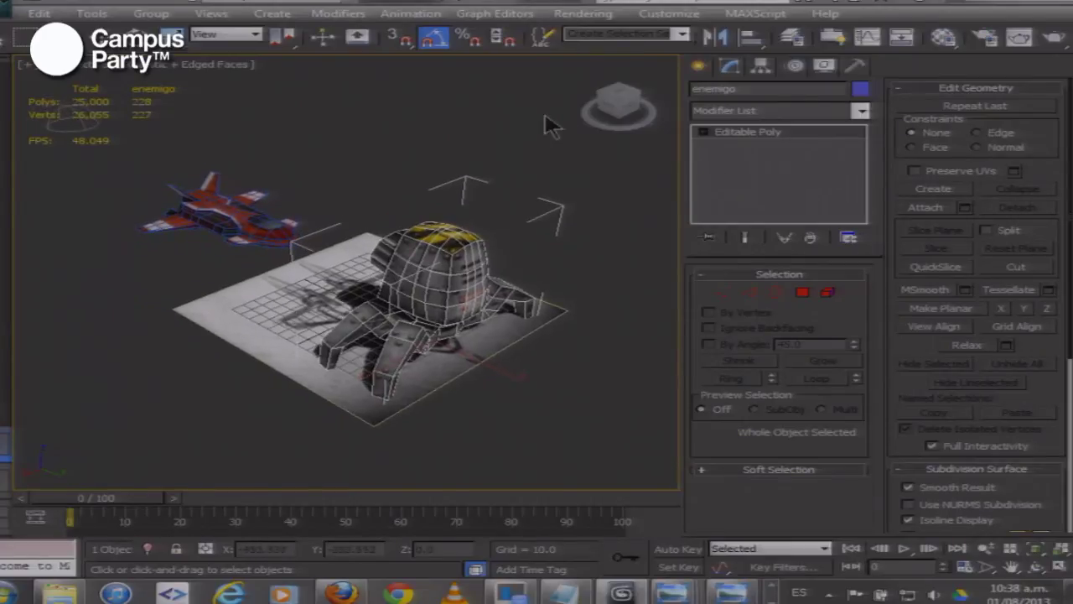
{"action": "left_click", "coordinate": [596, 93]}
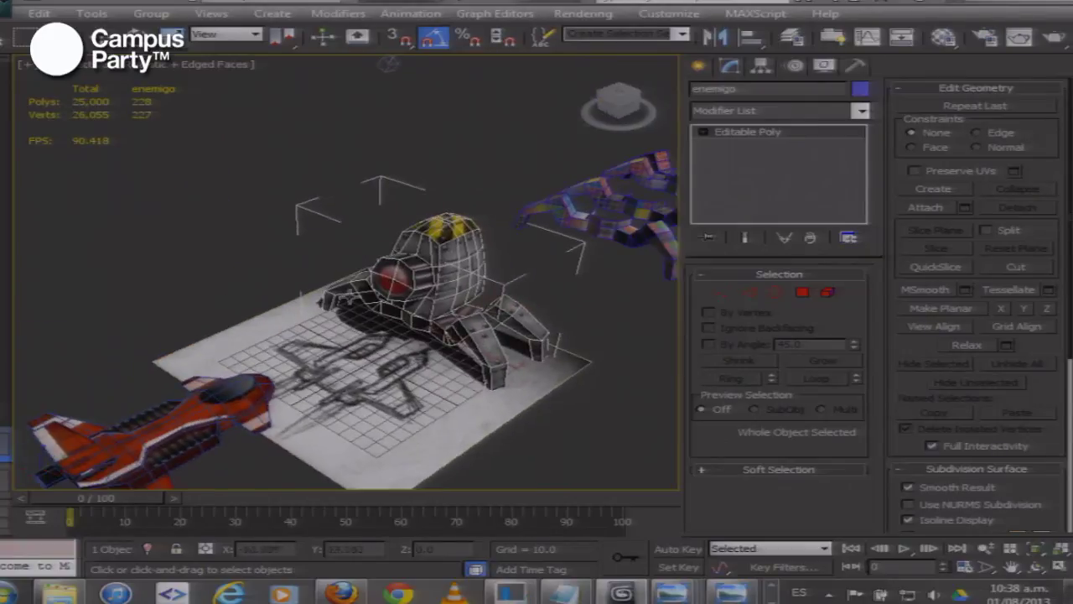
{"action": "left_click_drag", "start_coordinate": [350, 302], "coordinate": [379, 232]}
{"action": "scroll", "coordinate": [335, 302], "scroll_direction": "up", "scroll_amount": 5}
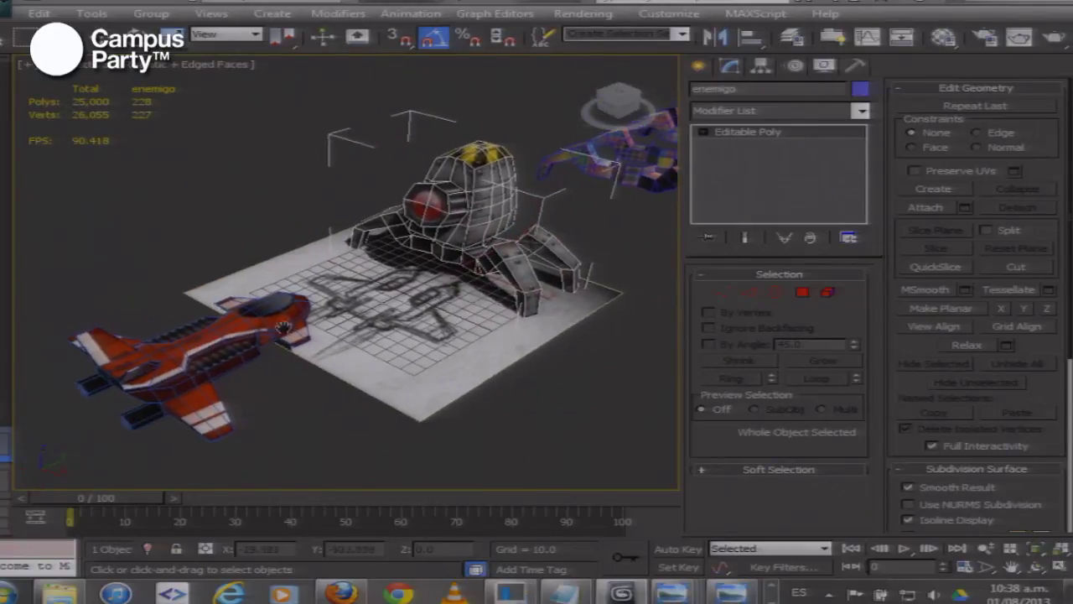
{"action": "scroll", "coordinate": [334, 308], "scroll_direction": "down", "scroll_amount": 5}
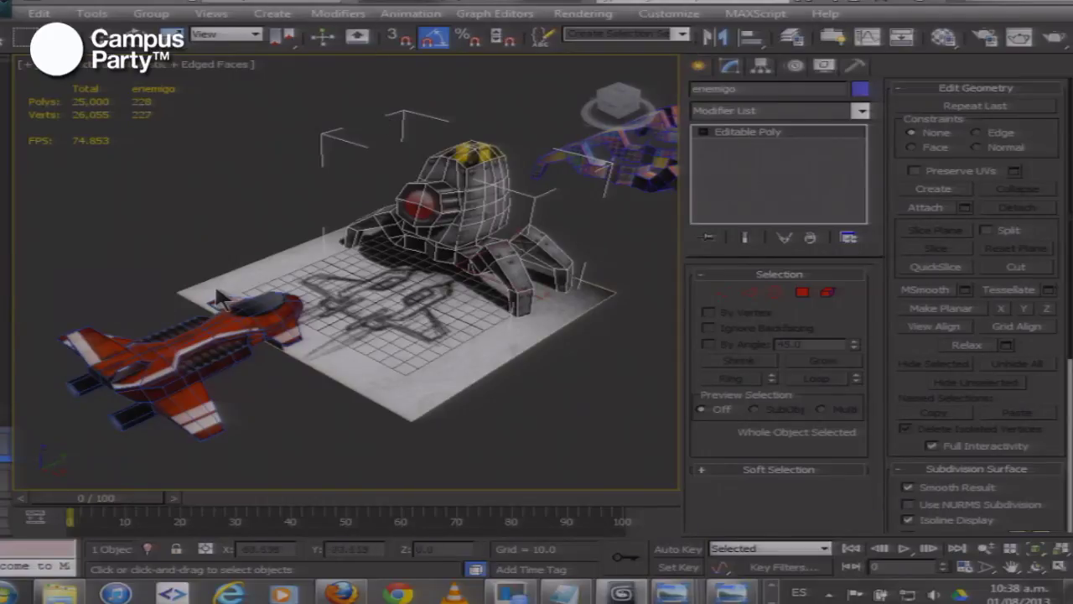
{"action": "left_click_drag", "start_coordinate": [226, 299], "coordinate": [271, 260]}
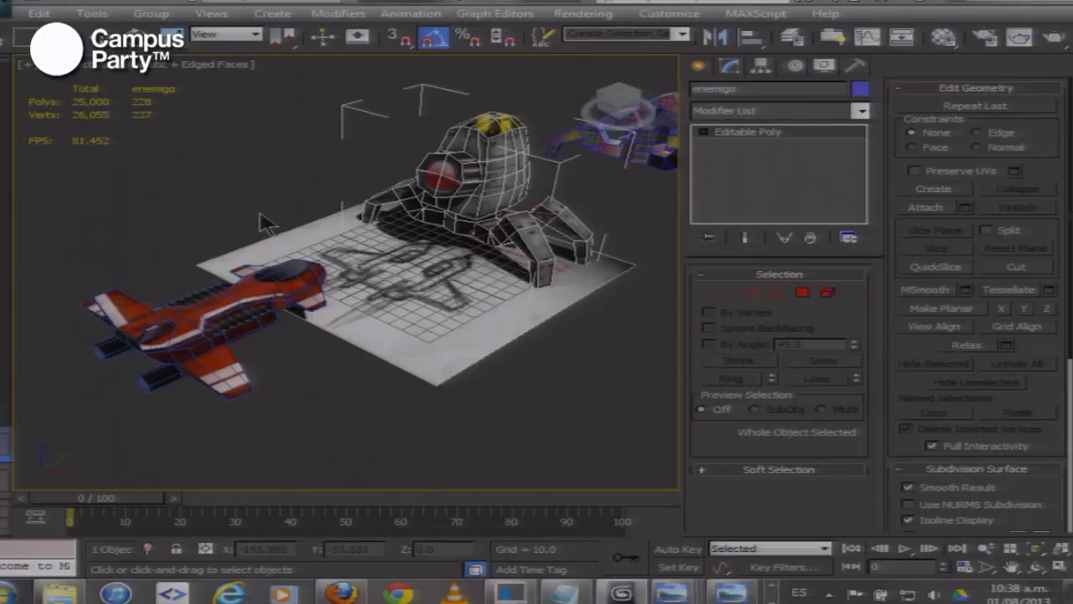
{"action": "left_click", "coordinate": [229, 315]}
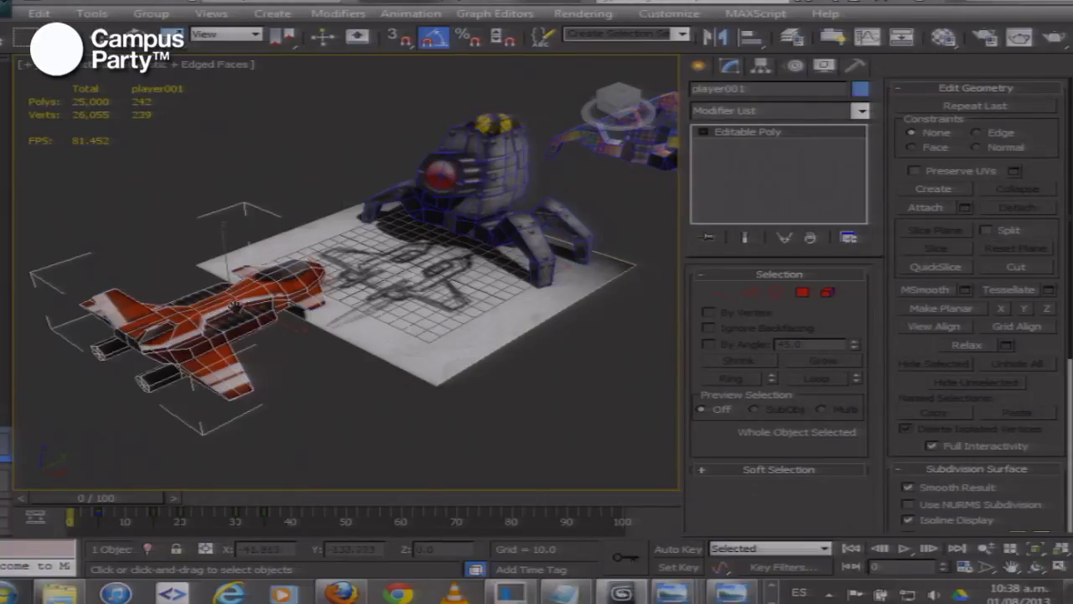
{"action": "mouse_move", "coordinate": [219, 309]}
{"action": "left_mouse_down"}
{"action": "mouse_move", "coordinate": [246, 311]}
{"action": "mouse_move", "coordinate": [221, 316]}
{"action": "left_mouse_up"}
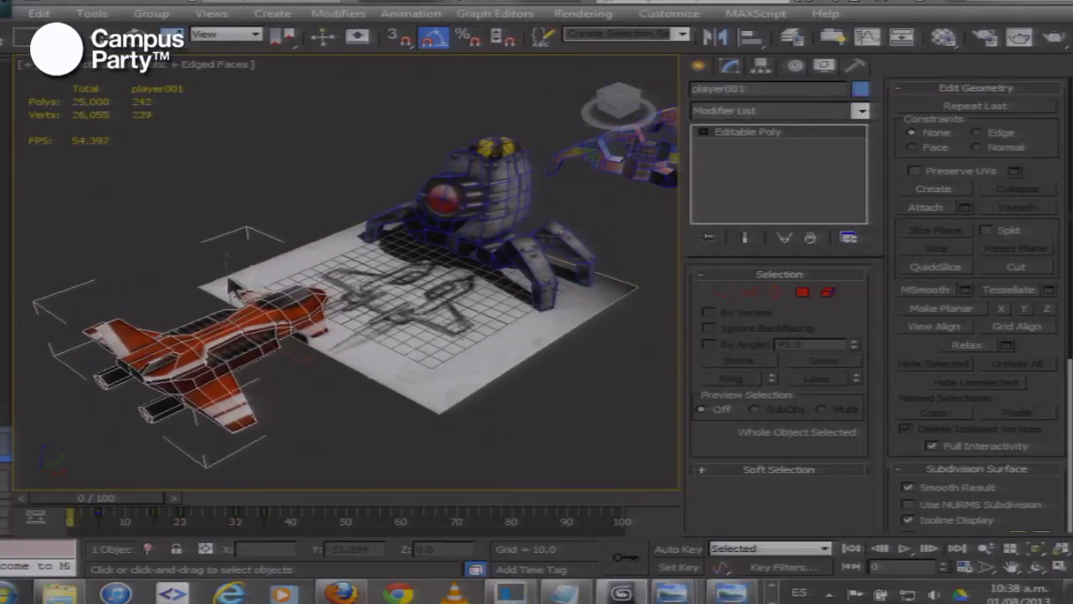
Open the layer manager beside the models and unhide the modulo1_low, modulo1_hi and fases layers
{"action": "left_click", "coordinate": [791, 38]}
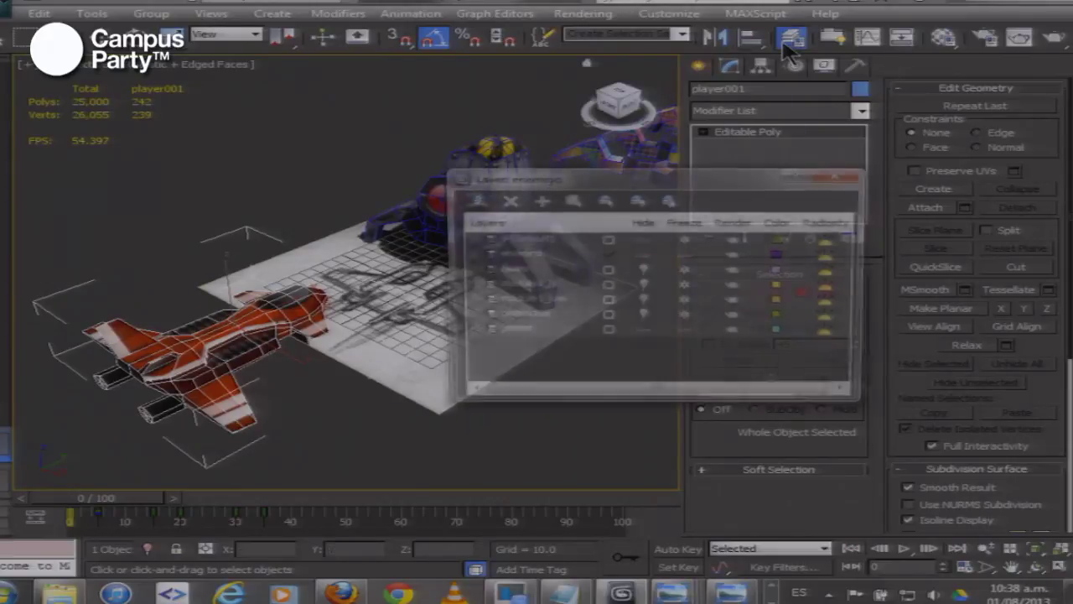
{"action": "left_click_drag", "start_coordinate": [567, 188], "coordinate": [651, 203]}
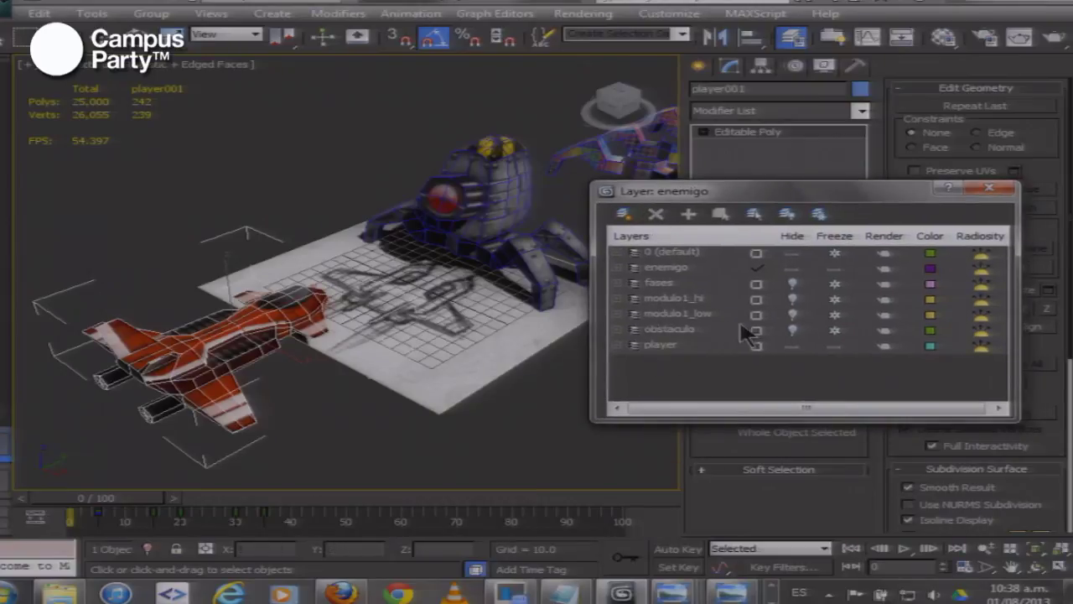
{"action": "left_click", "coordinate": [791, 315]}
{"action": "left_click", "coordinate": [792, 299]}
{"action": "left_click", "coordinate": [792, 284]}
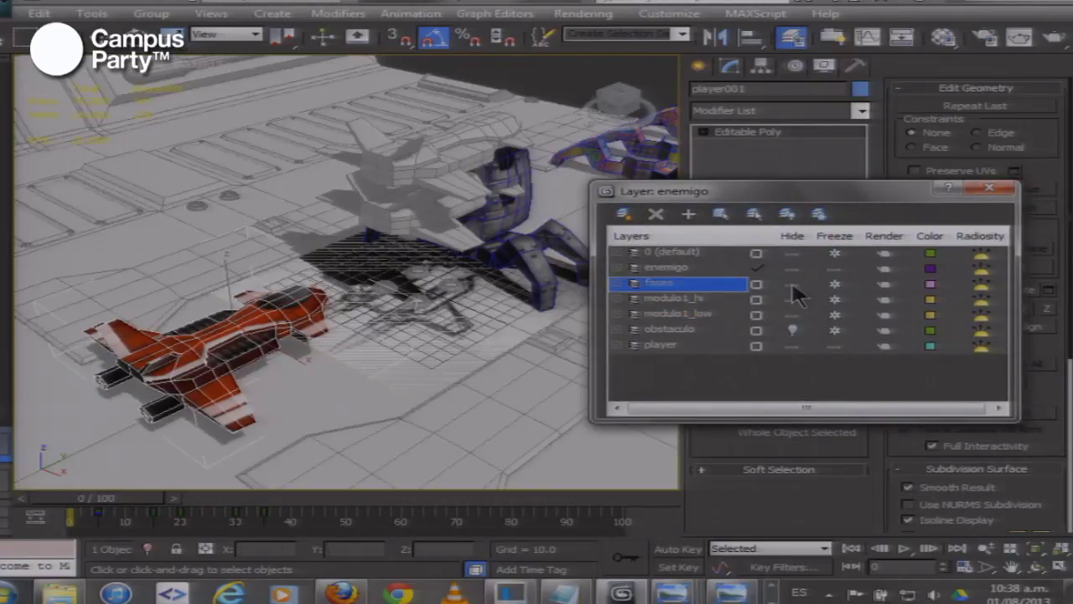
Unhide the obstaculo layer, clear the selection, and view the obstacle block from both sides of the level module
{"action": "left_click", "coordinate": [791, 330]}
{"action": "scroll", "coordinate": [484, 297], "scroll_direction": "down", "scroll_amount": 5}
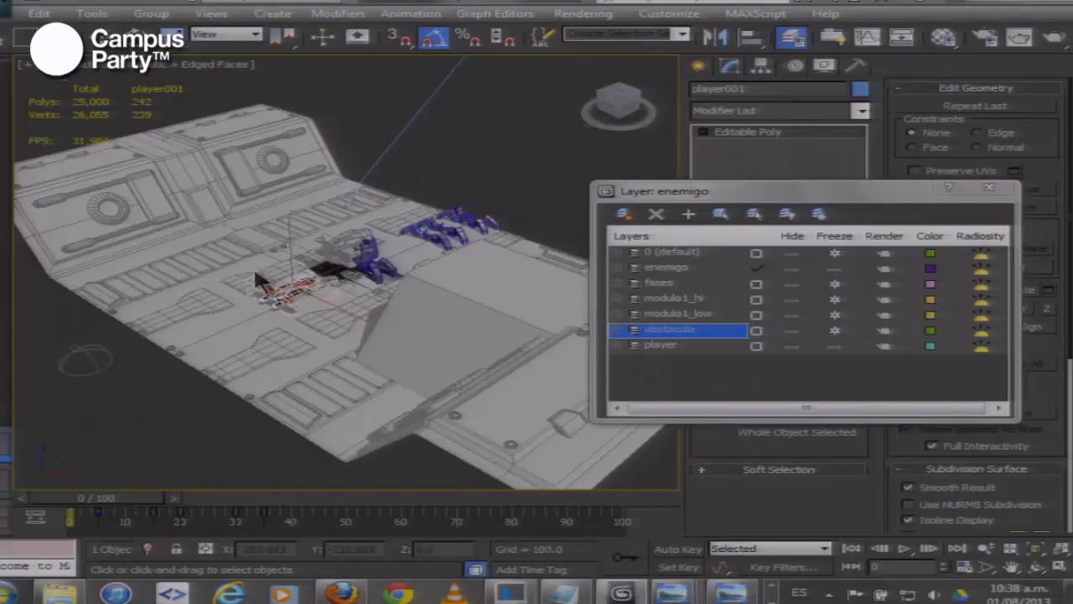
{"action": "left_click_drag", "start_coordinate": [253, 265], "coordinate": [270, 253]}
{"action": "left_click", "coordinate": [230, 234]}
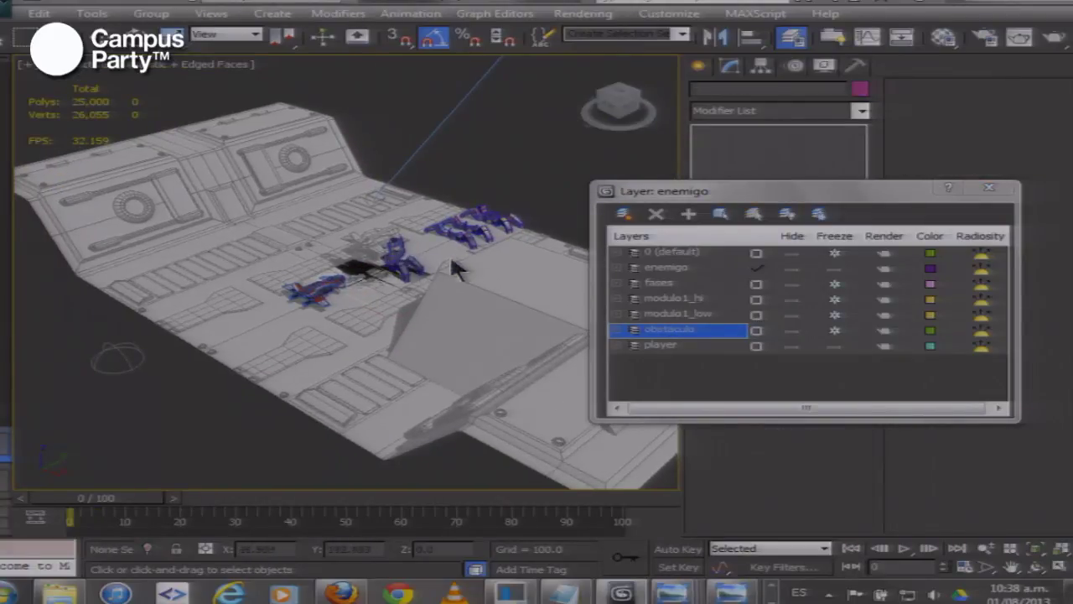
{"action": "left_click_drag", "start_coordinate": [451, 260], "coordinate": [477, 282]}
{"action": "left_click_drag", "start_coordinate": [614, 100], "coordinate": [592, 94]}
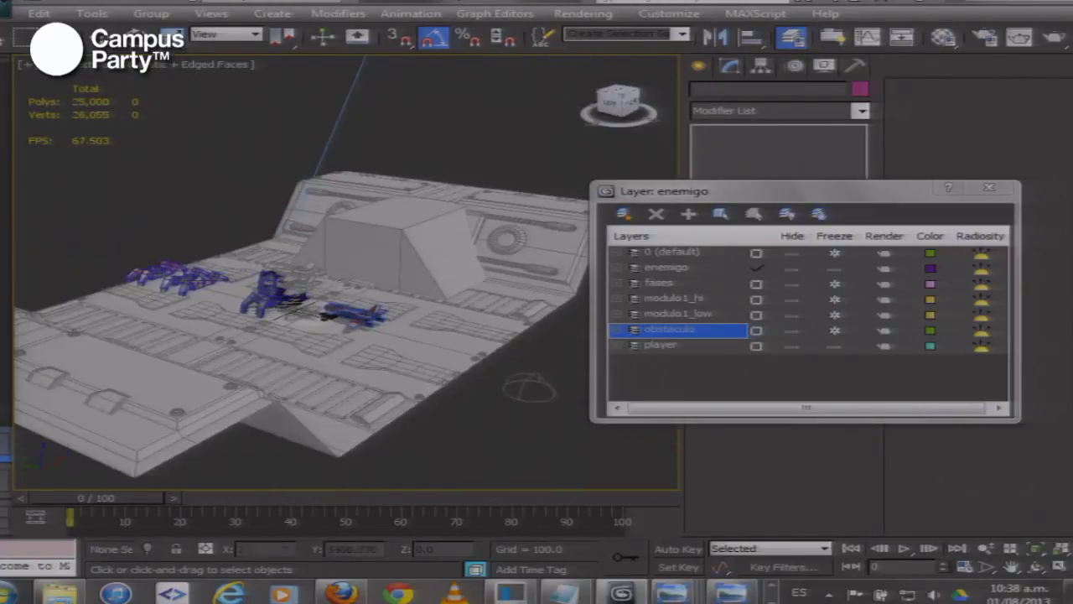
{"action": "left_click_drag", "start_coordinate": [340, 249], "coordinate": [444, 135]}
{"action": "left_click_drag", "start_coordinate": [619, 193], "coordinate": [645, 193]}
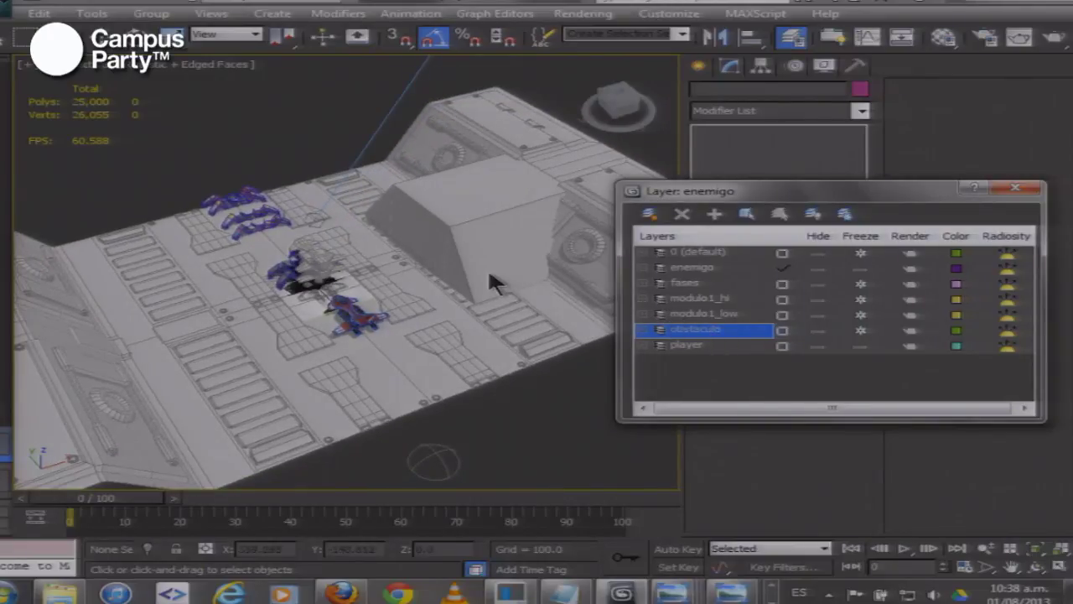
Unfreeze the obstaculo layer and select the obstacle block with the Move tool active
{"action": "left_click", "coordinate": [859, 329]}
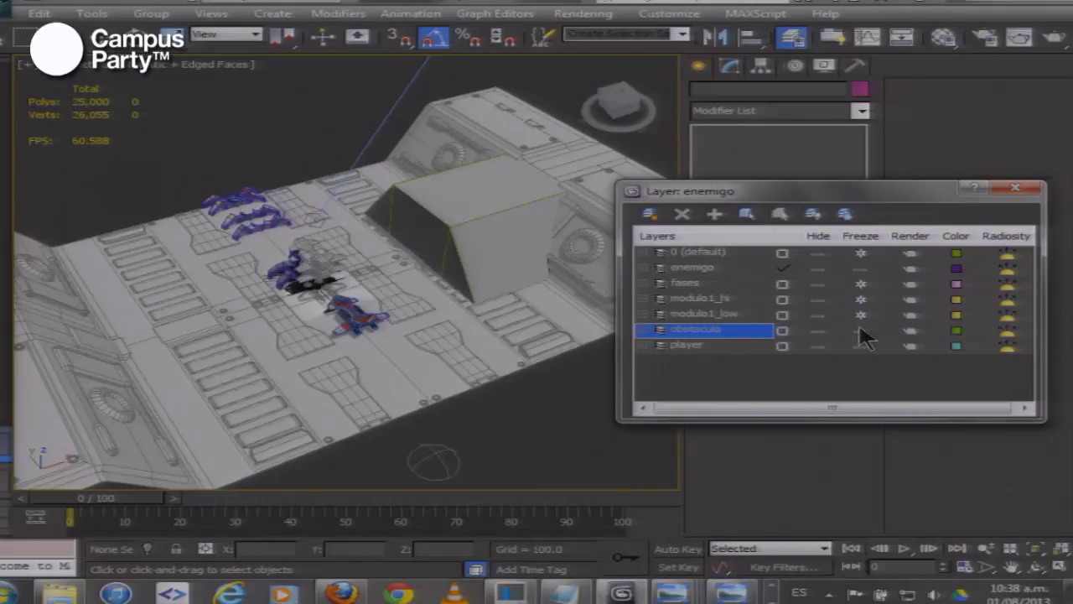
{"action": "left_click", "coordinate": [514, 235]}
{"action": "left_click_drag", "start_coordinate": [513, 236], "coordinate": [224, 40]}
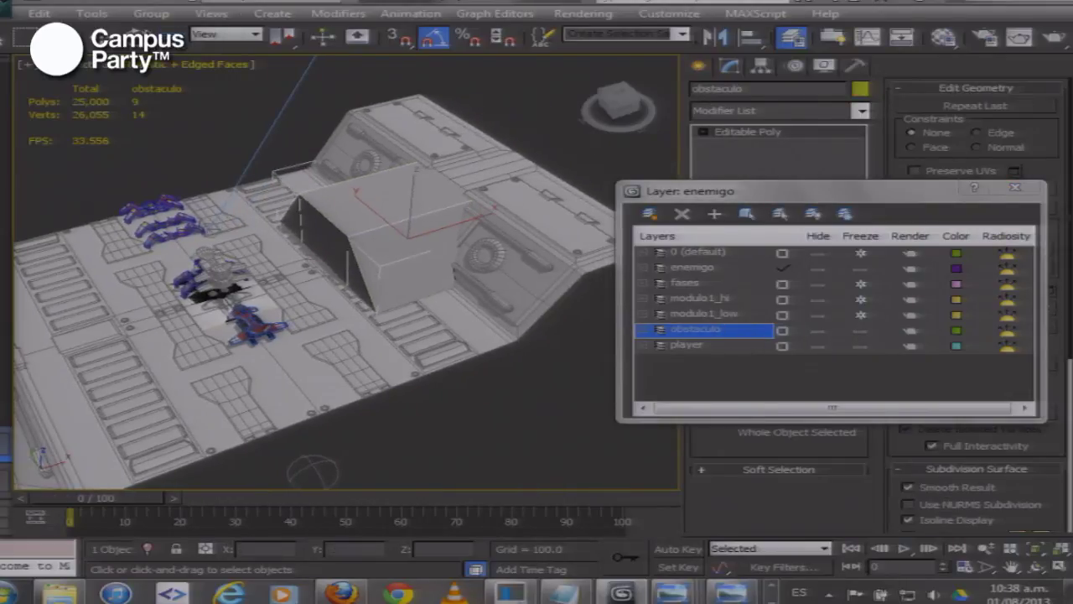
{"action": "left_click", "coordinate": [122, 42]}
{"action": "mouse_move", "coordinate": [459, 229]}
{"action": "left_mouse_down"}
{"action": "mouse_move", "coordinate": [335, 252]}
{"action": "mouse_move", "coordinate": [487, 217]}
{"action": "mouse_move", "coordinate": [476, 219]}
{"action": "left_mouse_up"}
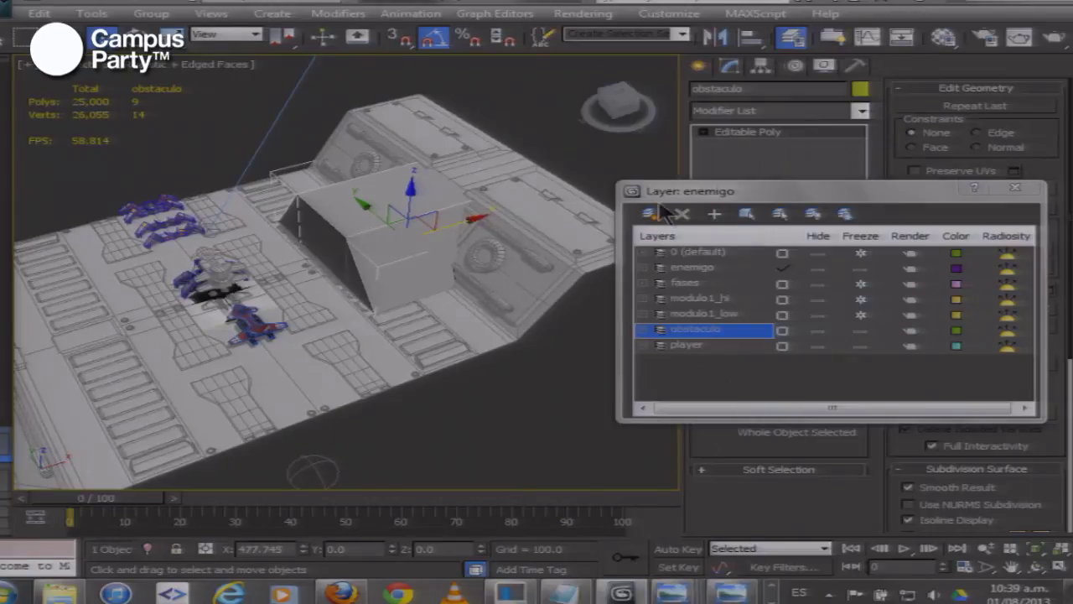
Examine the whole level module with its obstacle block, and compare the block's size with the spaceship and robots up close
{"action": "left_click_drag", "start_coordinate": [666, 197], "coordinate": [609, 191]}
{"action": "left_click_drag", "start_coordinate": [269, 268], "coordinate": [309, 245]}
{"action": "scroll", "coordinate": [243, 278], "scroll_direction": "down", "scroll_amount": 3}
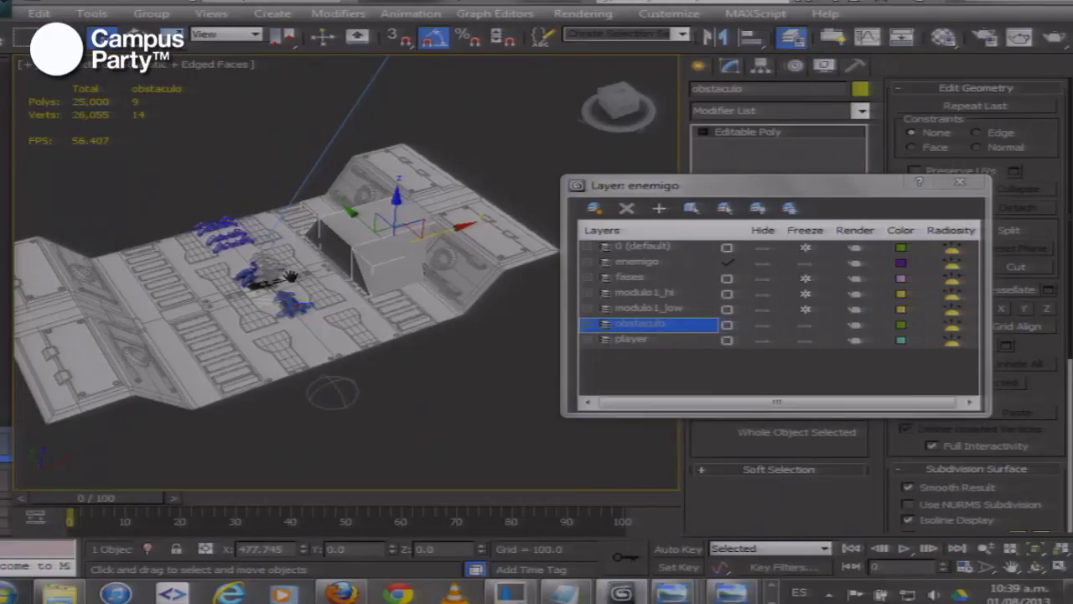
{"action": "mouse_move", "coordinate": [618, 107]}
{"action": "left_mouse_down"}
{"action": "mouse_move", "coordinate": [557, 97]}
{"action": "mouse_move", "coordinate": [615, 106]}
{"action": "left_mouse_up"}
{"action": "left_click_drag", "start_coordinate": [644, 187], "coordinate": [645, 181]}
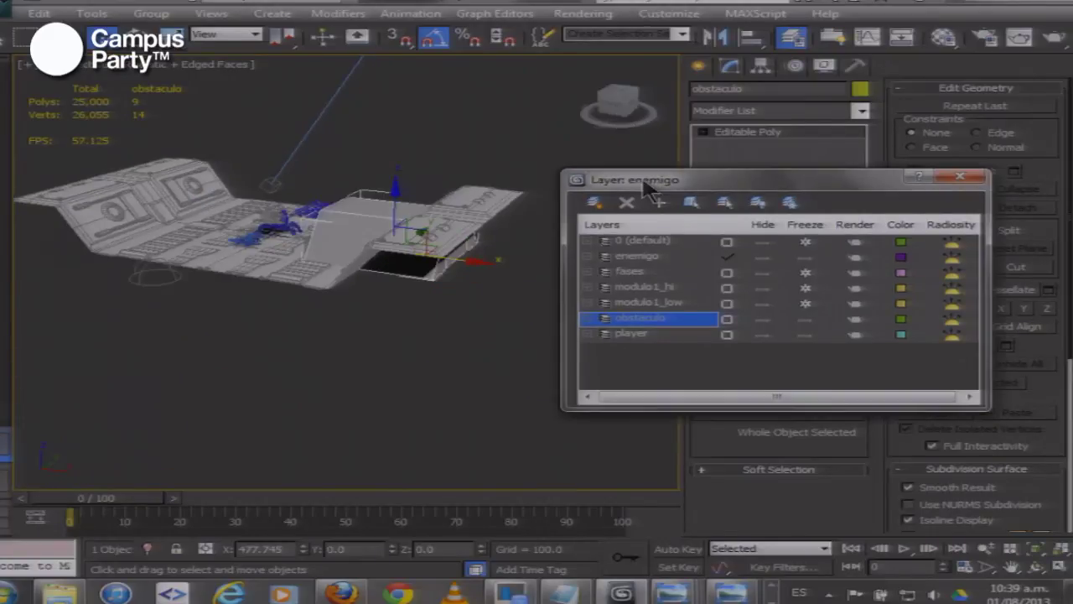
{"action": "left_click_drag", "start_coordinate": [354, 262], "coordinate": [392, 298]}
{"action": "scroll", "coordinate": [393, 299], "scroll_direction": "up", "scroll_amount": 10}
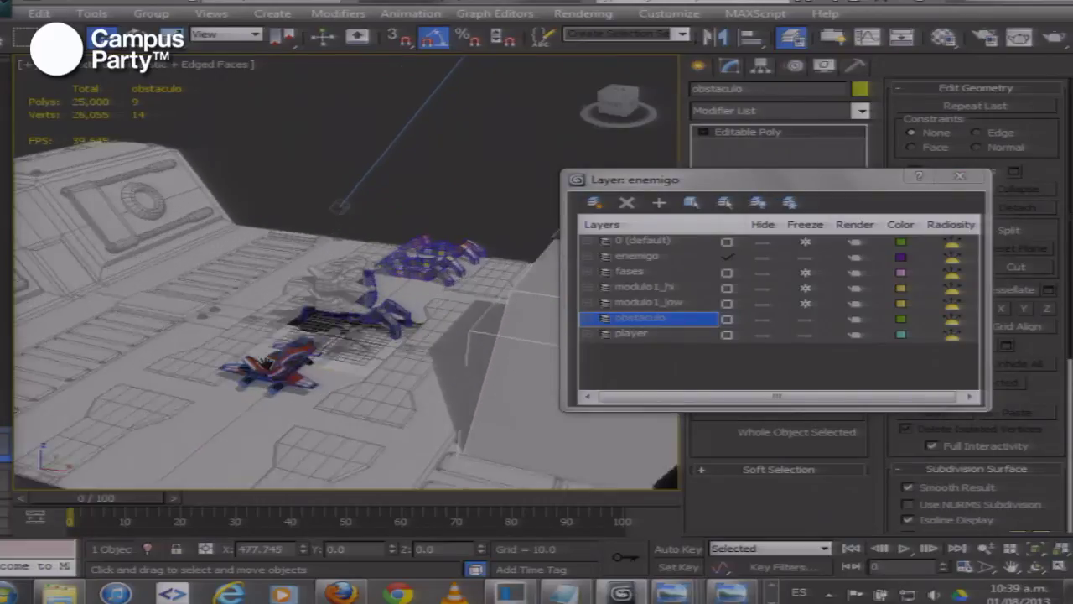
{"action": "left_click_drag", "start_coordinate": [320, 332], "coordinate": [342, 314]}
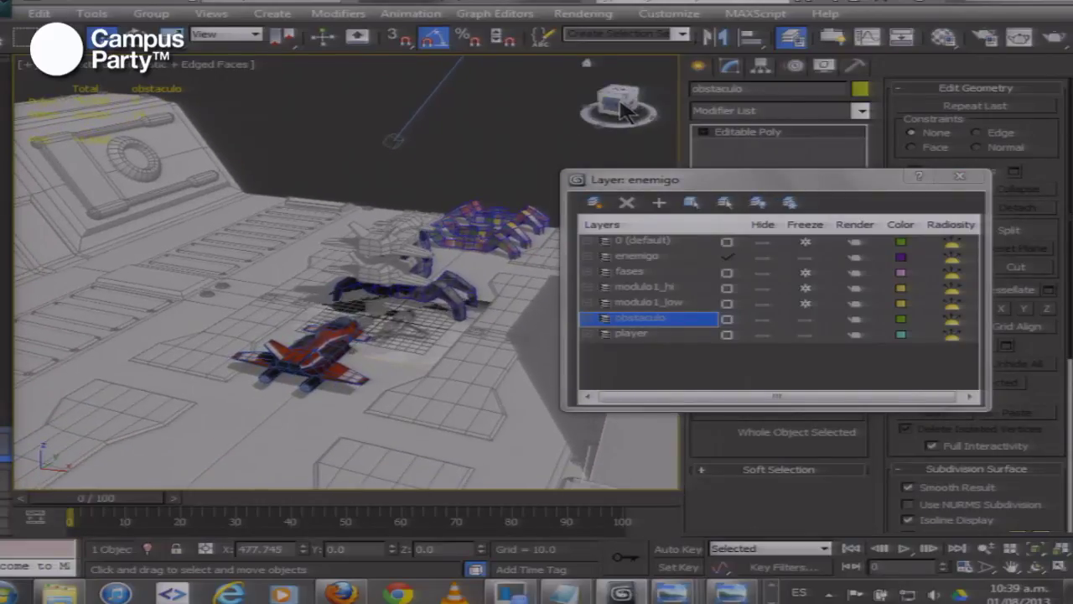
{"action": "left_click", "coordinate": [631, 105]}
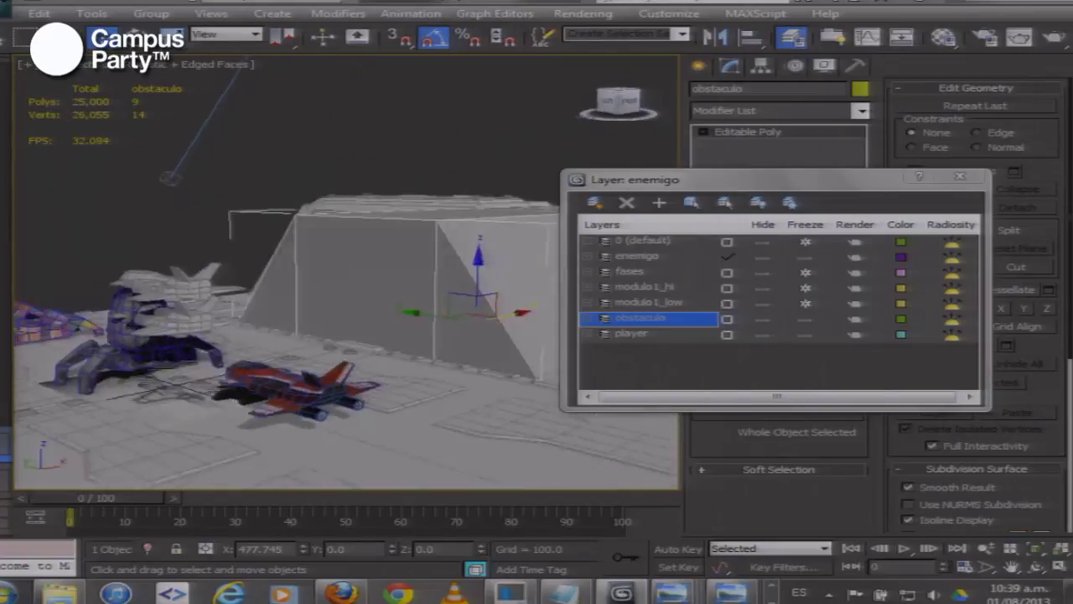
{"action": "mouse_move", "coordinate": [631, 105]}
{"action": "left_mouse_down"}
{"action": "mouse_move", "coordinate": [637, 71]}
{"action": "mouse_move", "coordinate": [620, 84]}
{"action": "mouse_move", "coordinate": [655, 69]}
{"action": "mouse_move", "coordinate": [599, 122]}
{"action": "mouse_move", "coordinate": [650, 110]}
{"action": "mouse_move", "coordinate": [628, 101]}
{"action": "left_mouse_up"}
{"action": "left_click_drag", "start_coordinate": [156, 228], "coordinate": [318, 220]}
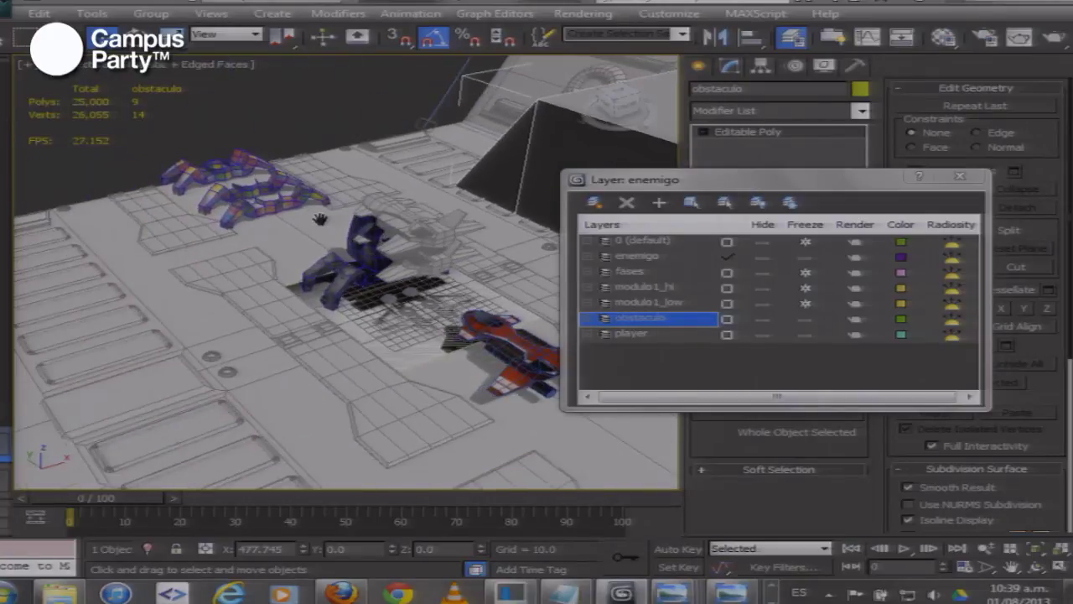
Inspect the enemigo robot up close beside the spaceship, selecting it briefly and clearing the selection
{"action": "scroll", "coordinate": [314, 232], "scroll_direction": "up", "scroll_amount": 2}
{"action": "left_click", "coordinate": [421, 203]}
{"action": "left_click_drag", "start_coordinate": [453, 222], "coordinate": [307, 198]}
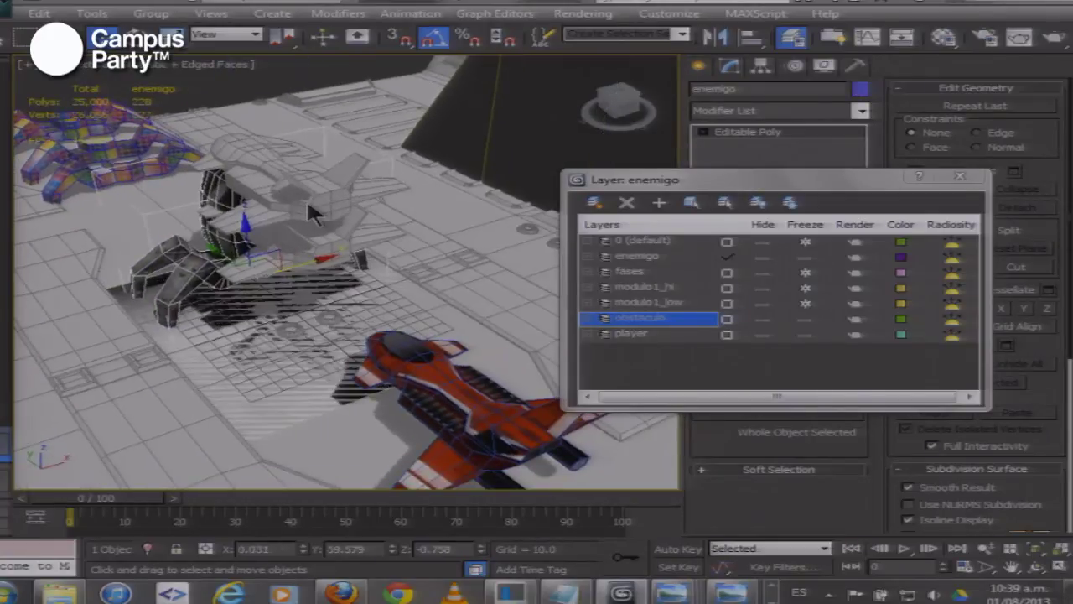
{"action": "left_click", "coordinate": [307, 198]}
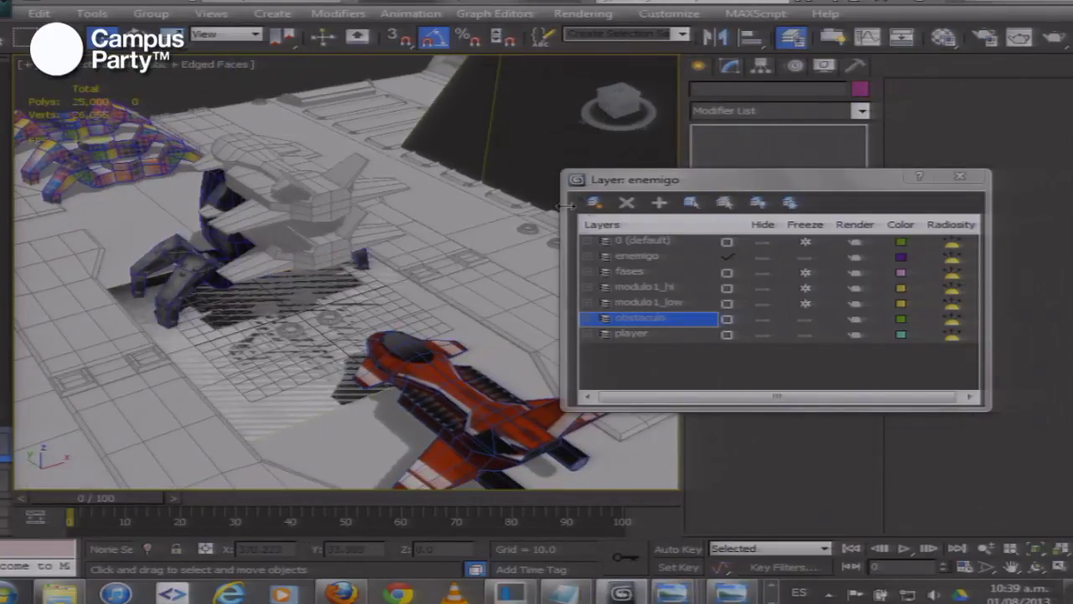
{"action": "left_click_drag", "start_coordinate": [612, 185], "coordinate": [570, 167]}
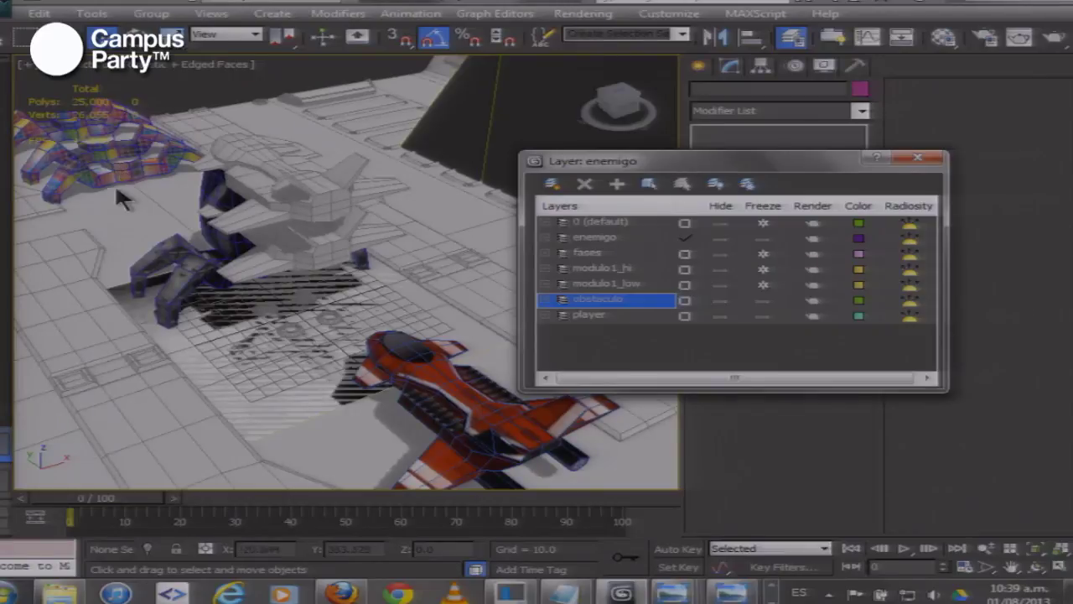
{"action": "left_click_drag", "start_coordinate": [750, 170], "coordinate": [855, 205]}
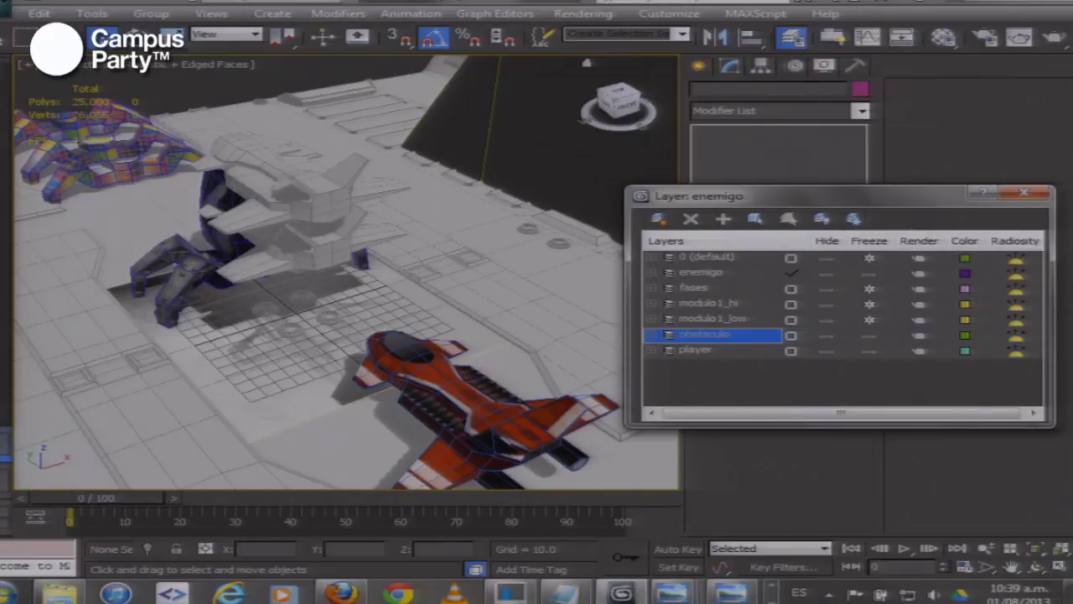
{"action": "left_click_drag", "start_coordinate": [943, 202], "coordinate": [751, 150]}
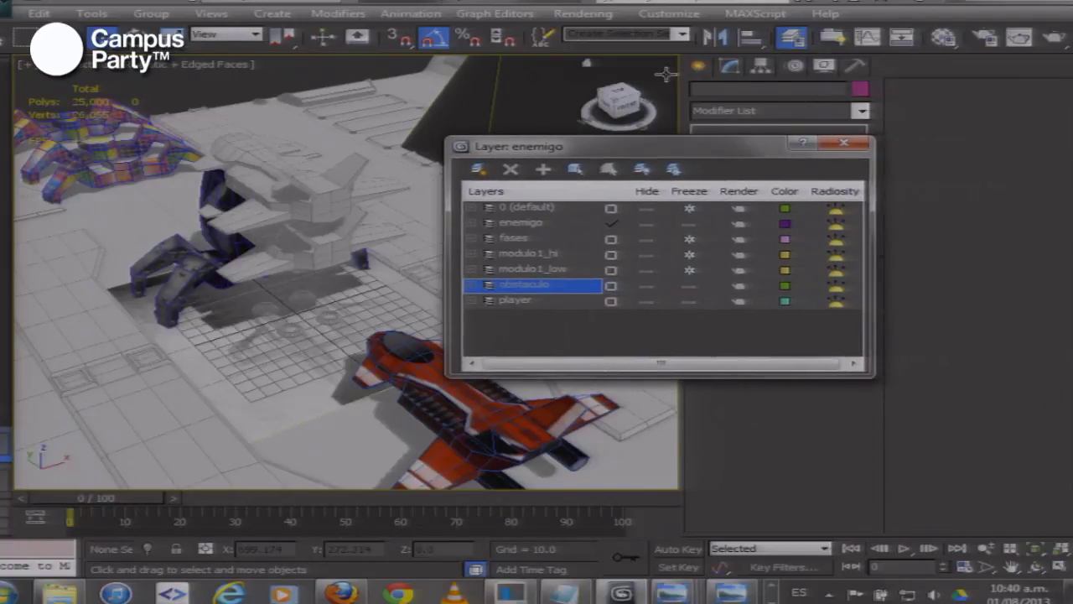
{"action": "left_click_drag", "start_coordinate": [491, 149], "coordinate": [550, 148]}
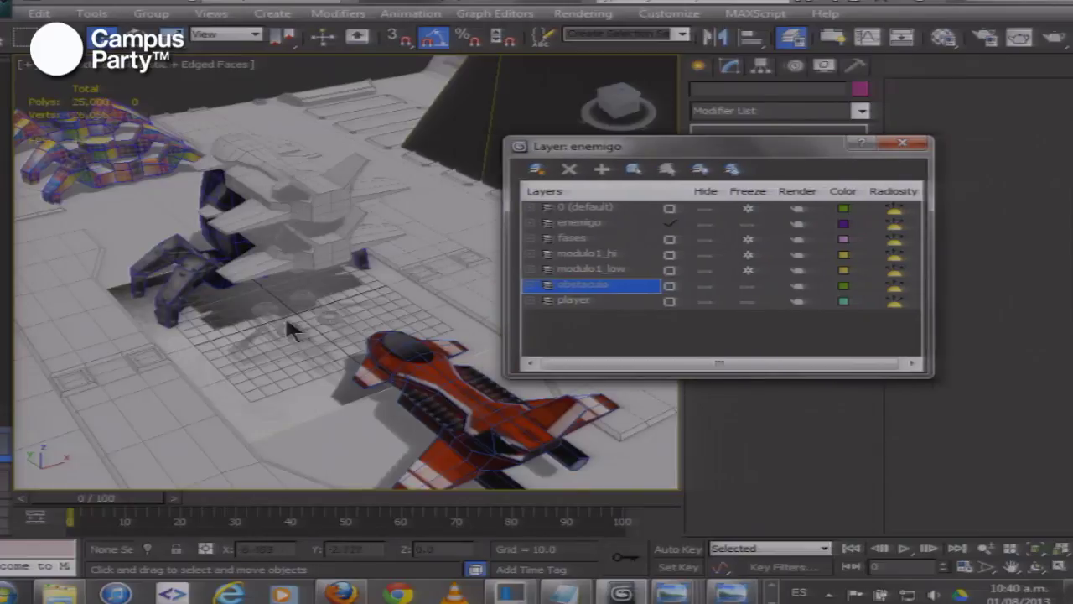
Select the red player001 spaceship, keeping it in clear view beside the layer manager
{"action": "left_click_drag", "start_coordinate": [285, 317], "coordinate": [231, 262]}
{"action": "left_click", "coordinate": [319, 293]}
{"action": "left_click_drag", "start_coordinate": [287, 304], "coordinate": [281, 295]}
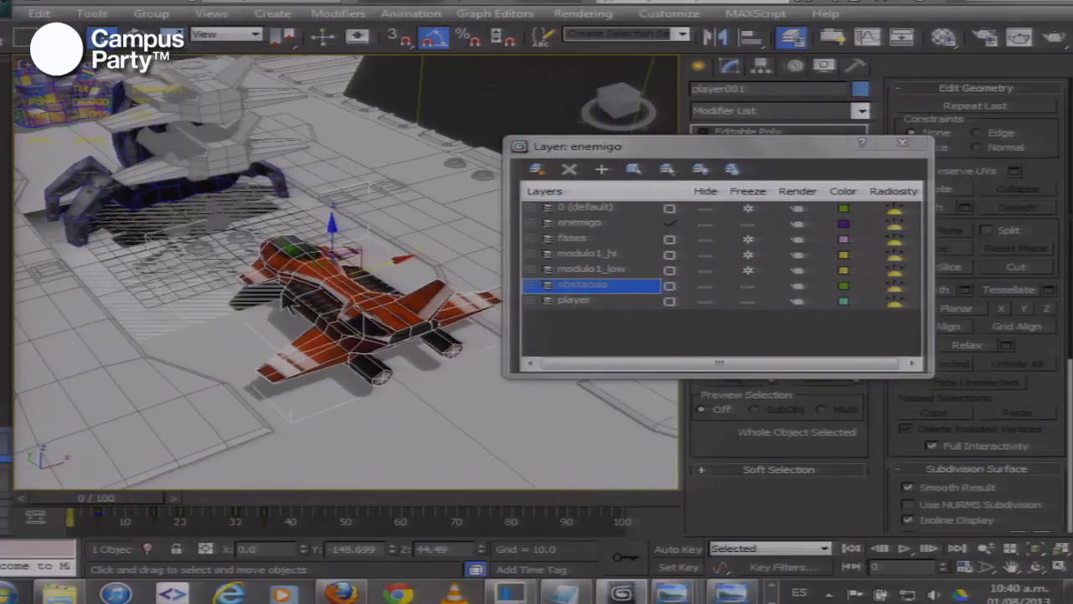
{"action": "left_click_drag", "start_coordinate": [603, 149], "coordinate": [583, 163]}
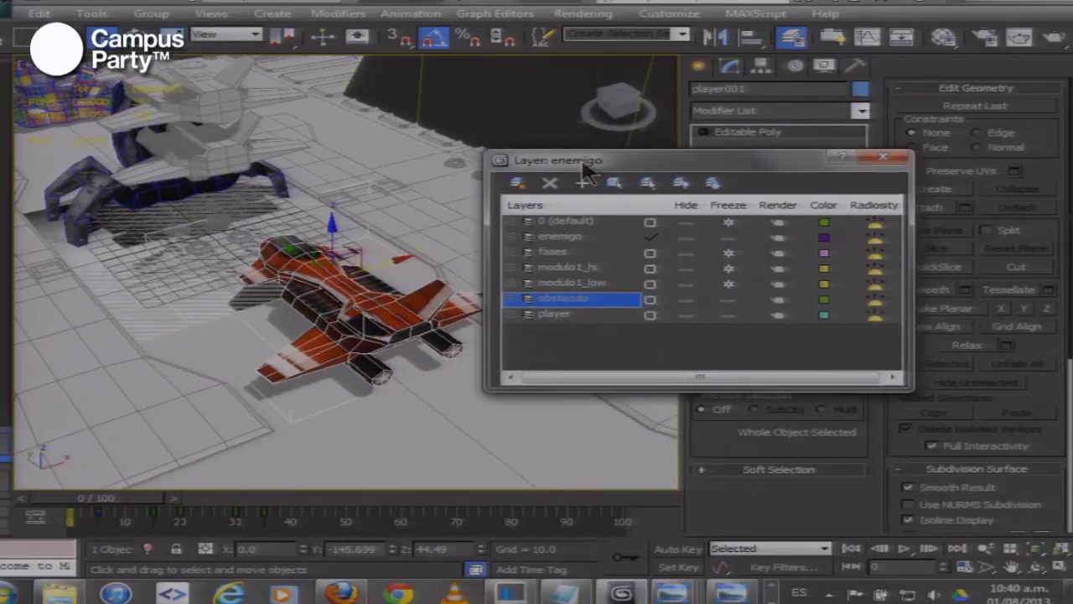
{"action": "left_click_drag", "start_coordinate": [87, 276], "coordinate": [67, 288]}
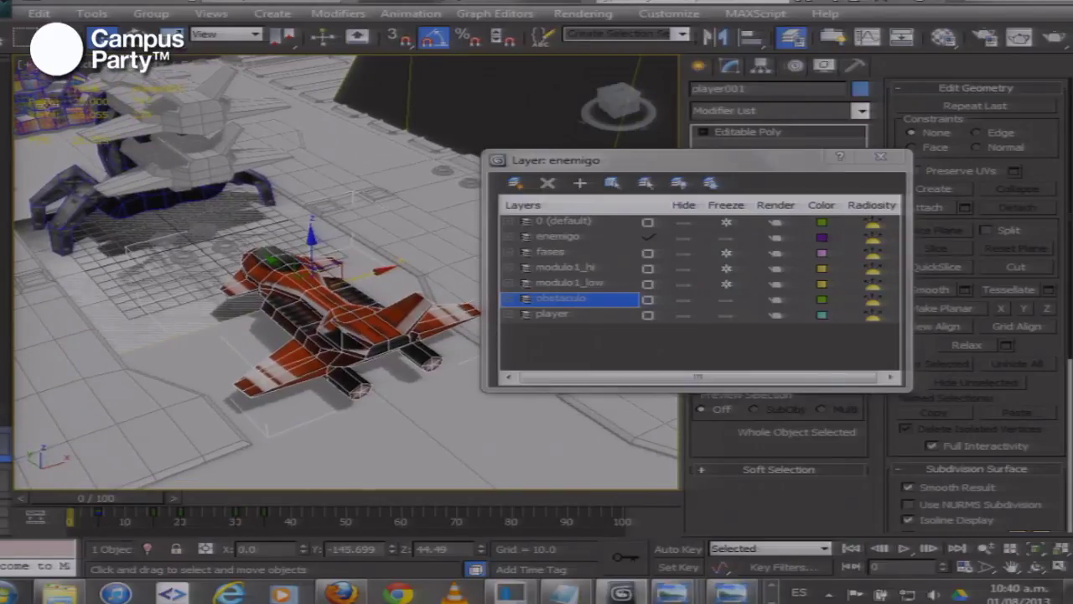
Start exporting the selected spaceship as Autodesk FBX and choose the recent spaceship\ship\Assets\FBX folder as the destination
{"action": "left_click", "coordinate": [7, 7]}
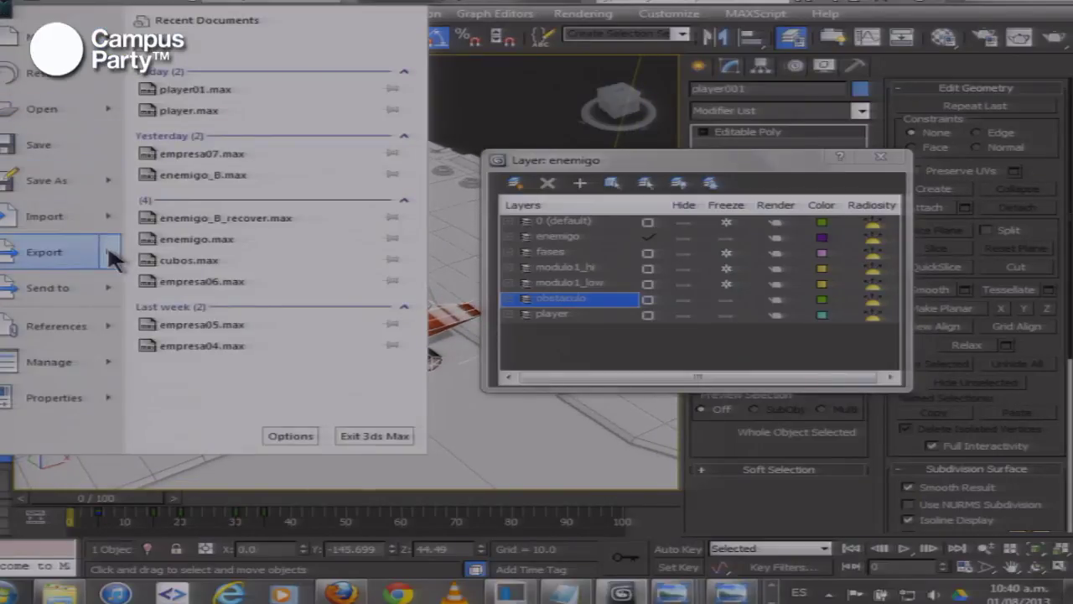
{"action": "mouse_move", "coordinate": [115, 260]}
{"action": "left_click", "coordinate": [208, 135]}
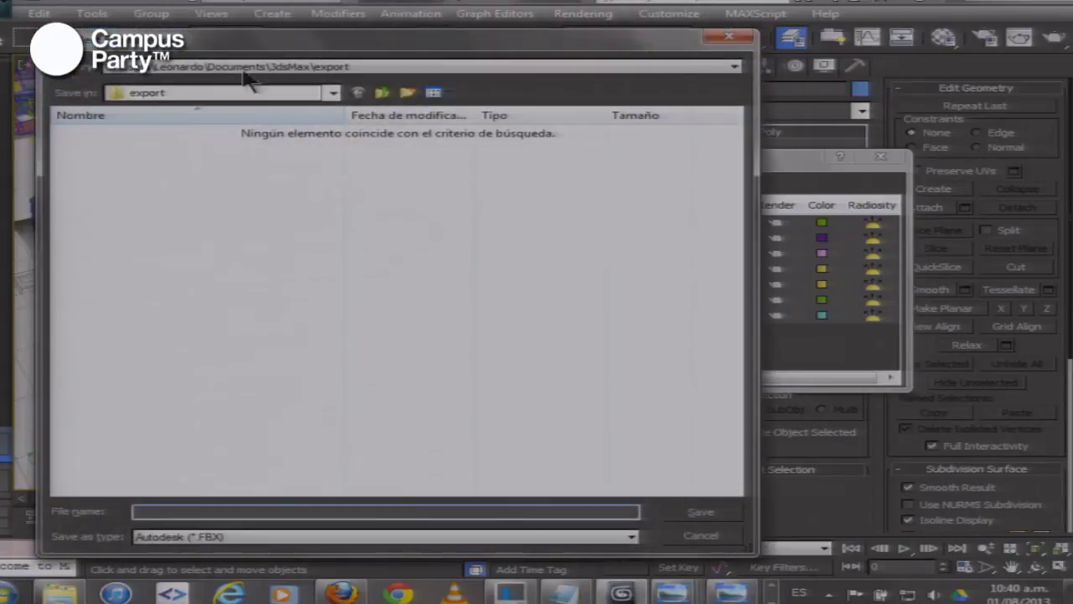
{"action": "left_click", "coordinate": [251, 66]}
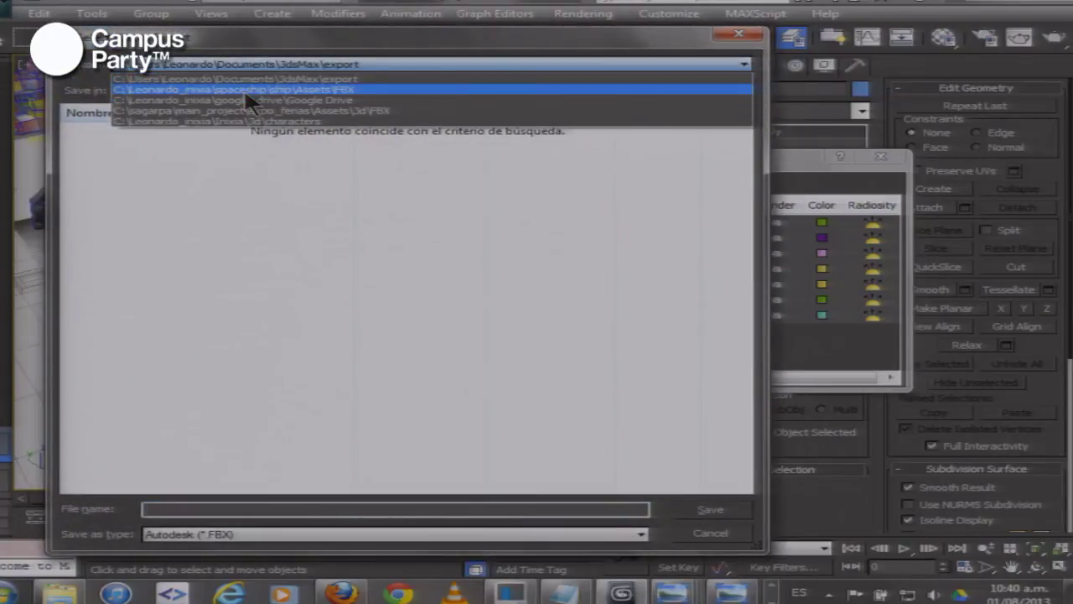
{"action": "left_click", "coordinate": [246, 90]}
{"action": "left_click_drag", "start_coordinate": [227, 39], "coordinate": [613, 98]}
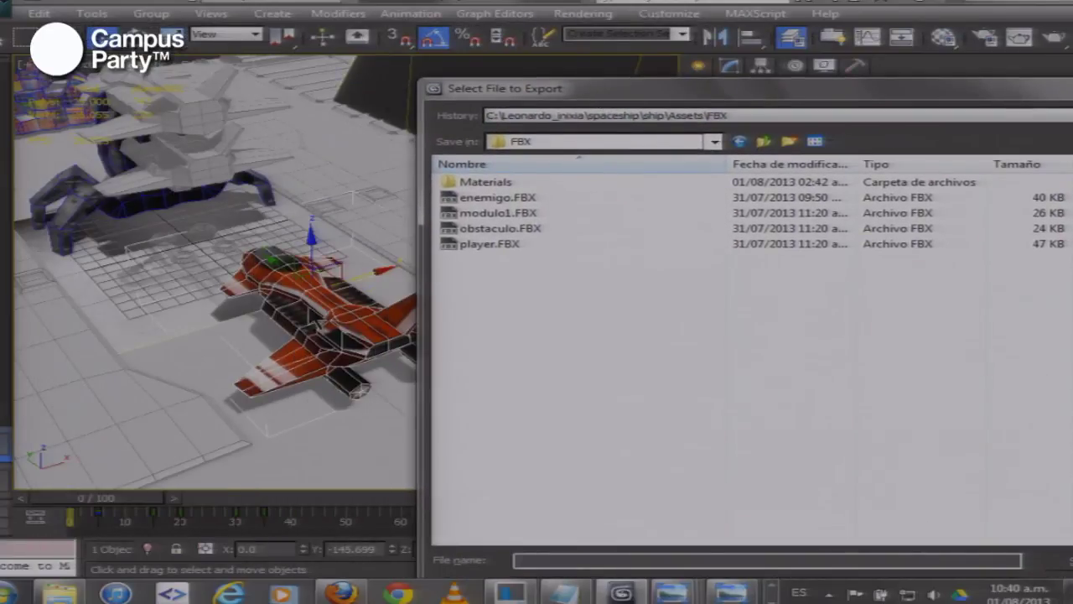
{"action": "left_click_drag", "start_coordinate": [496, 91], "coordinate": [464, 25]}
Save the export as player.FBX, replacing the existing file
{"action": "left_click", "coordinate": [515, 241]}
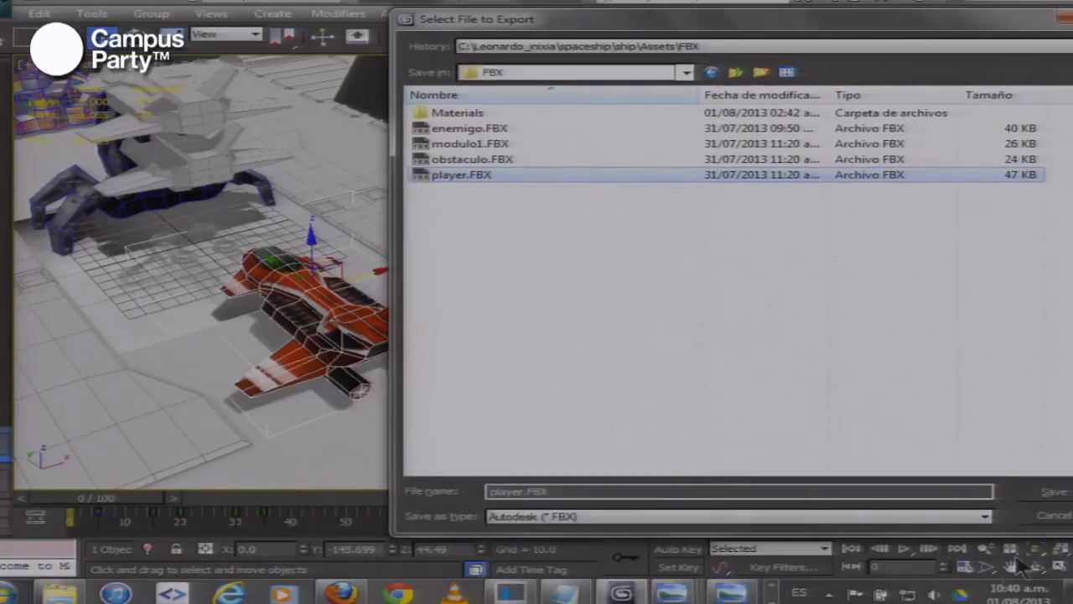
{"action": "left_click", "coordinate": [1060, 491]}
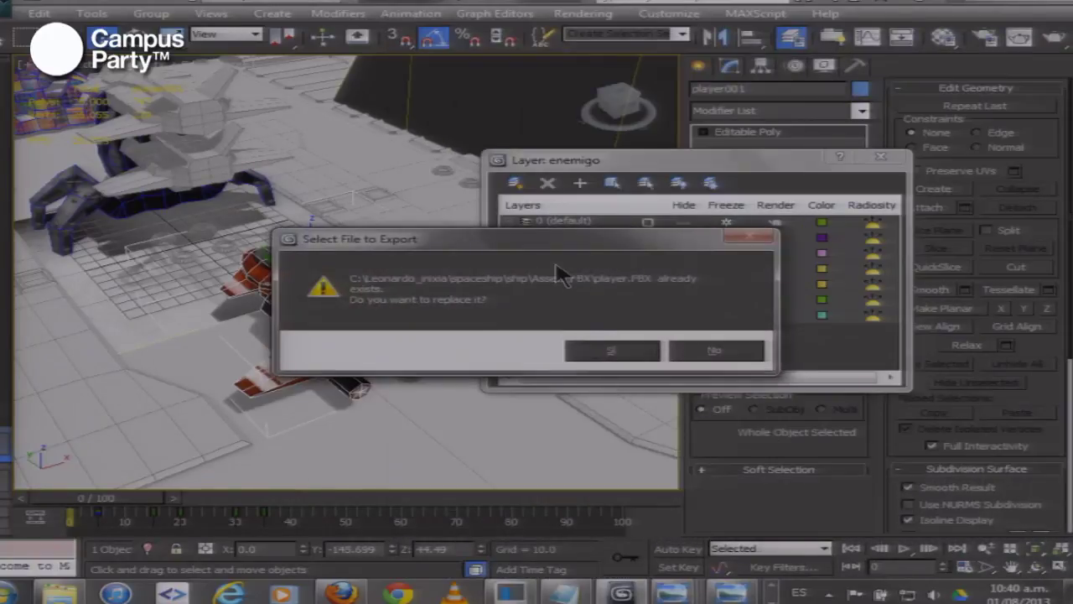
{"action": "left_click", "coordinate": [602, 359]}
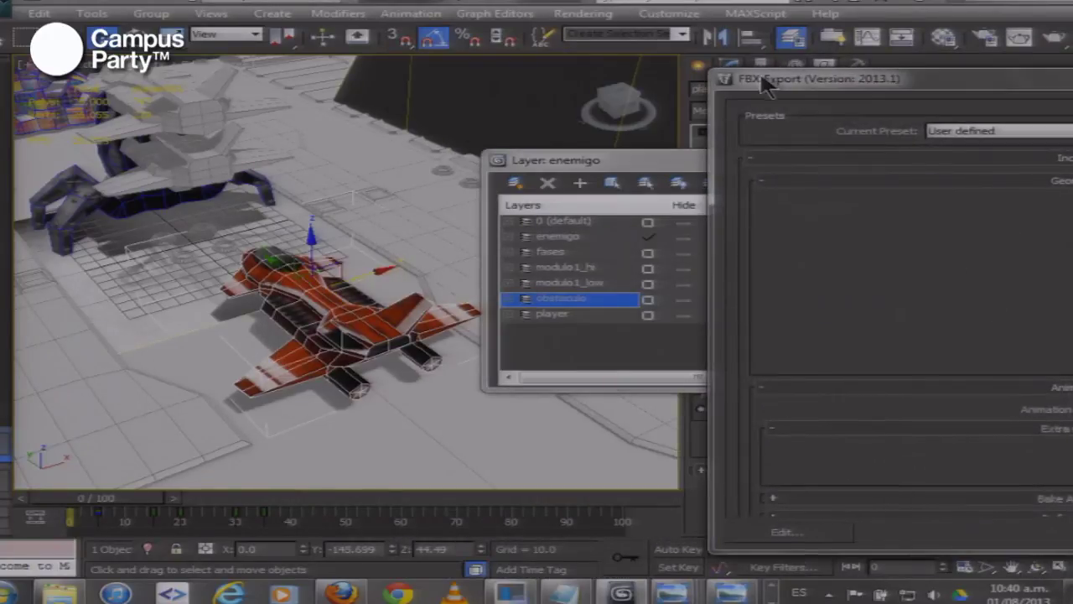
Review the FBX export options from the geometry settings down to the units and file format settings
{"action": "left_click_drag", "start_coordinate": [759, 80], "coordinate": [130, 33]}
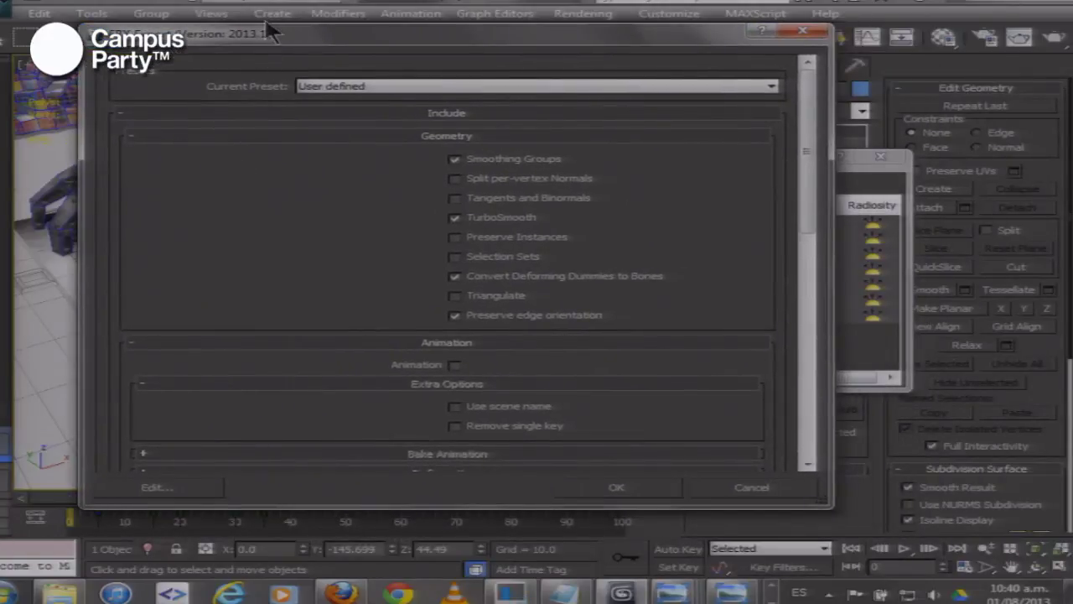
{"action": "left_click_drag", "start_coordinate": [267, 34], "coordinate": [257, 36]}
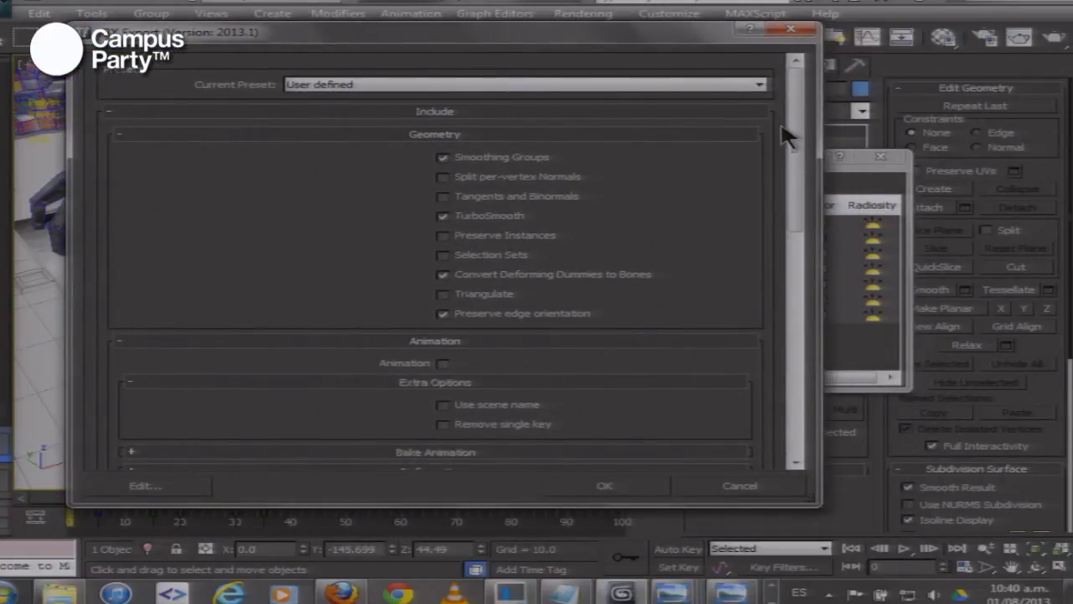
{"action": "scroll", "coordinate": [721, 288], "scroll_direction": "down", "scroll_amount": 10}
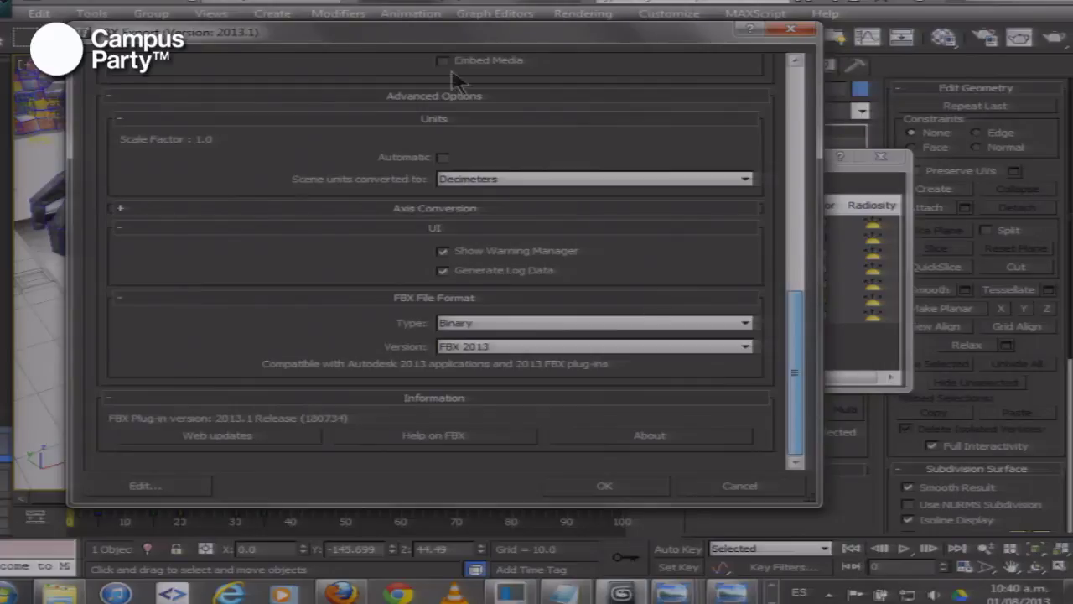
{"action": "left_click_drag", "start_coordinate": [394, 44], "coordinate": [394, 16]}
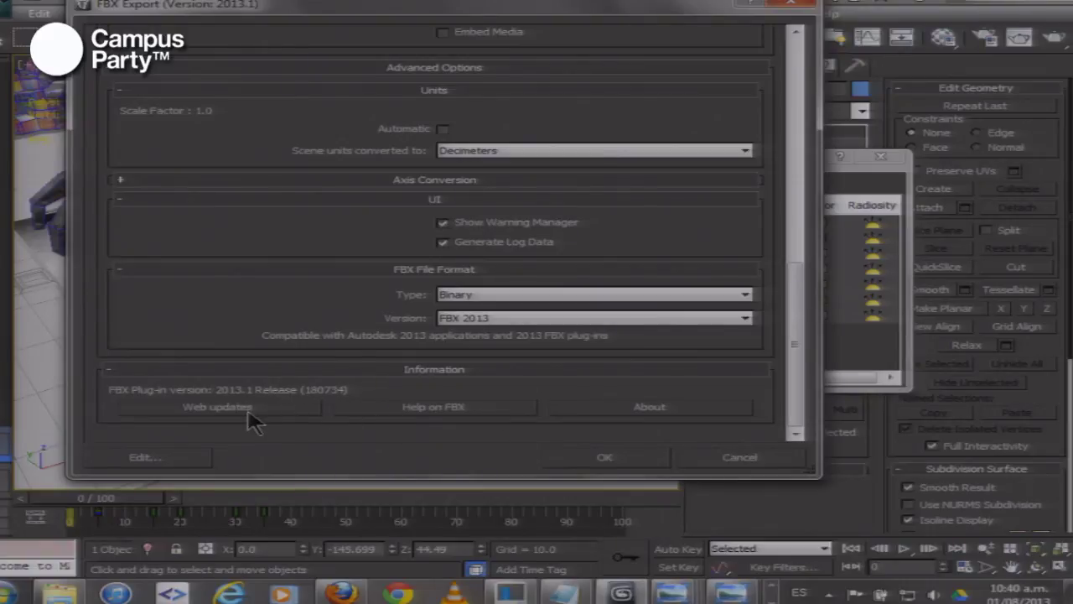
Return to the start of the FBX export options and collapse the Geometry, Animation and Include sections
{"action": "left_click_drag", "start_coordinate": [791, 355], "coordinate": [771, 92]}
{"action": "left_click", "coordinate": [273, 108]}
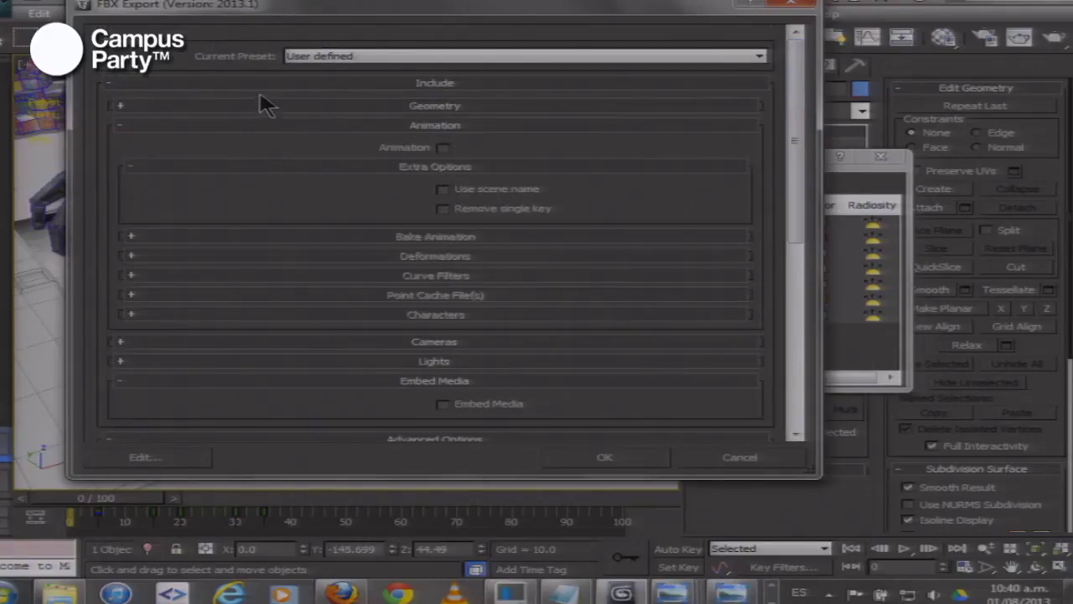
{"action": "left_click", "coordinate": [251, 127]}
{"action": "left_click", "coordinate": [204, 83]}
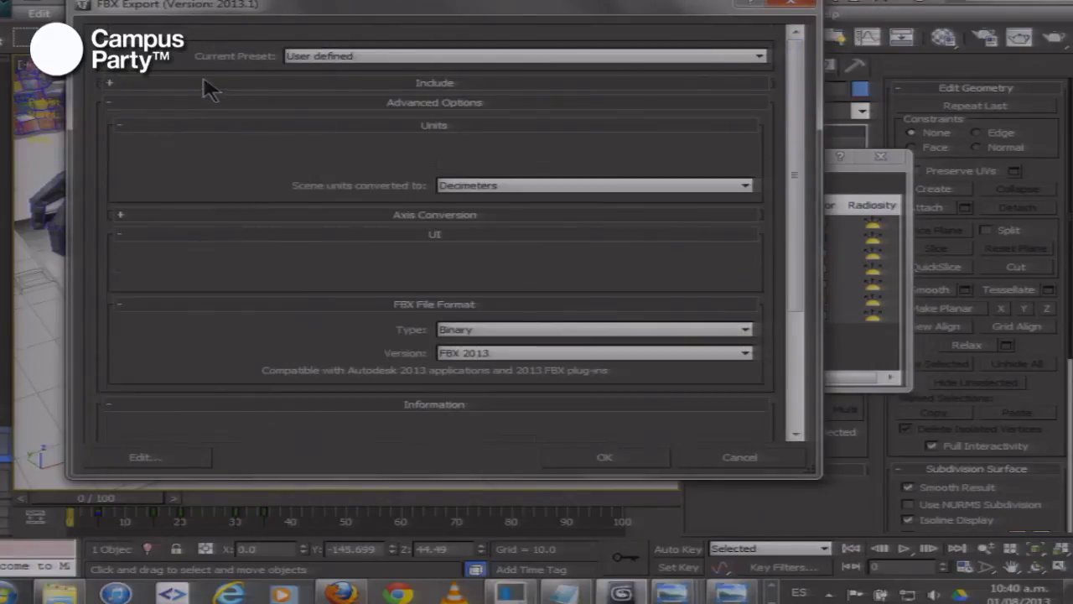
Collapse Advanced Options and Information, and expand Include to examine the Geometry export options
{"action": "left_click", "coordinate": [198, 103]}
{"action": "left_click", "coordinate": [204, 124]}
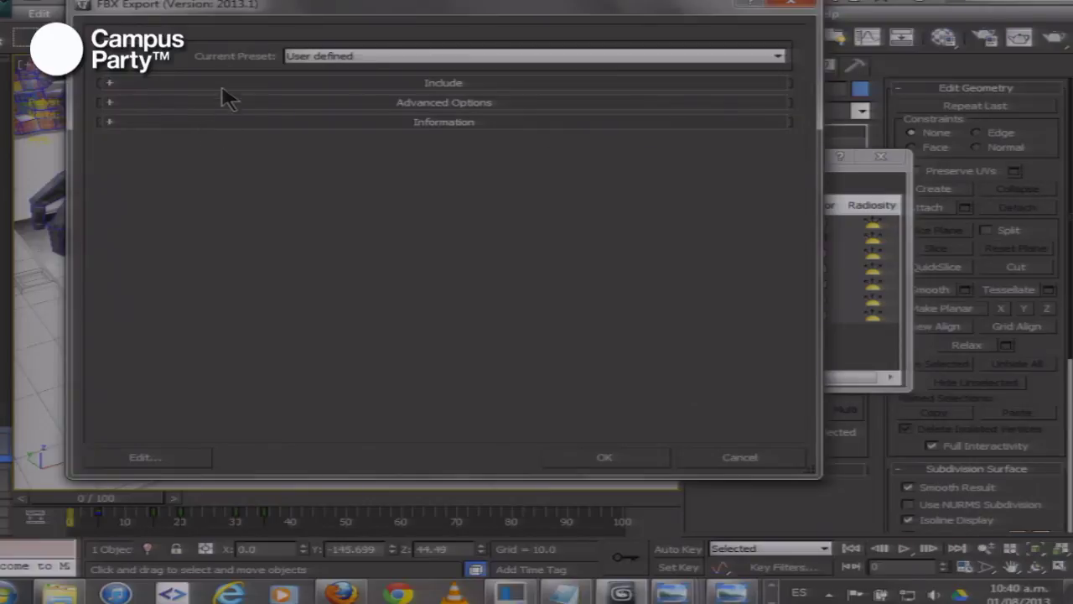
{"action": "left_click", "coordinate": [219, 83]}
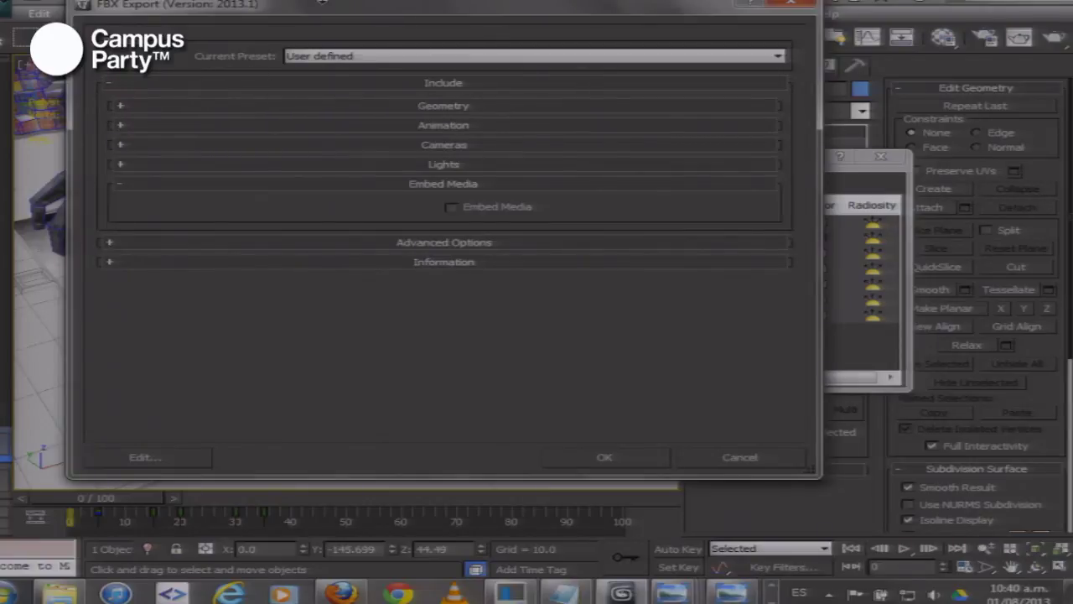
{"action": "left_click_drag", "start_coordinate": [322, 2], "coordinate": [323, 29]}
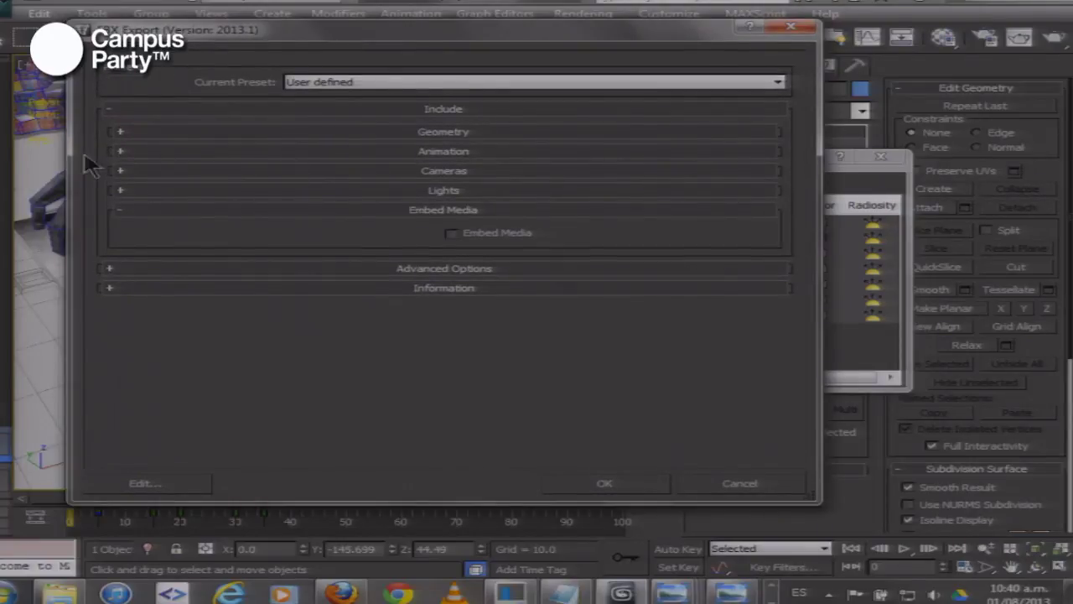
{"action": "left_click", "coordinate": [120, 133]}
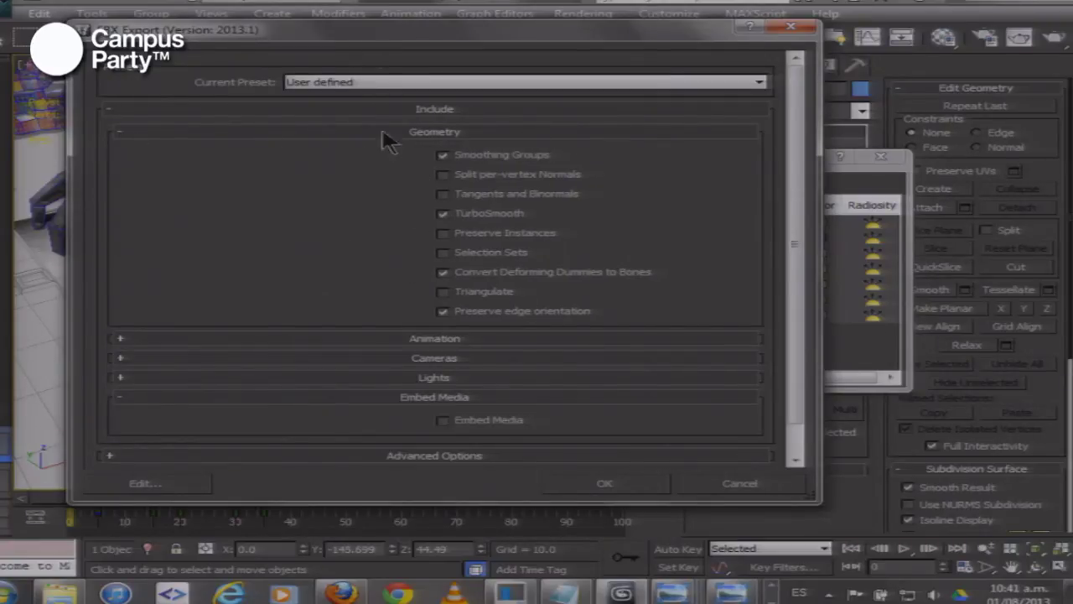
{"action": "left_click_drag", "start_coordinate": [367, 31], "coordinate": [404, 21]}
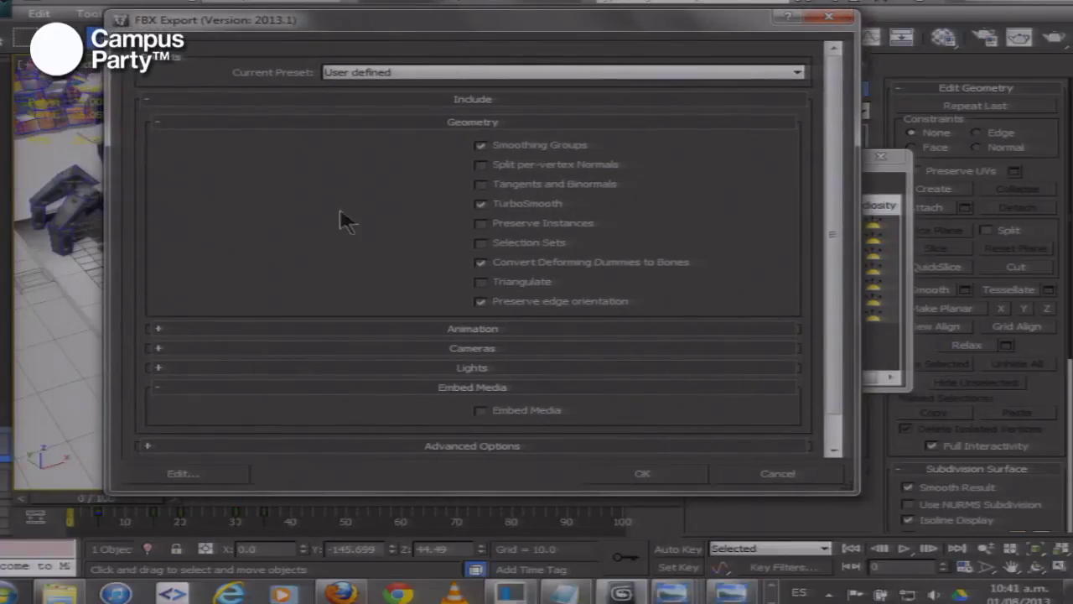
Expand the Animation section and examine its export options
{"action": "left_click", "coordinate": [164, 332]}
{"action": "left_click_drag", "start_coordinate": [365, 33], "coordinate": [581, 16]}
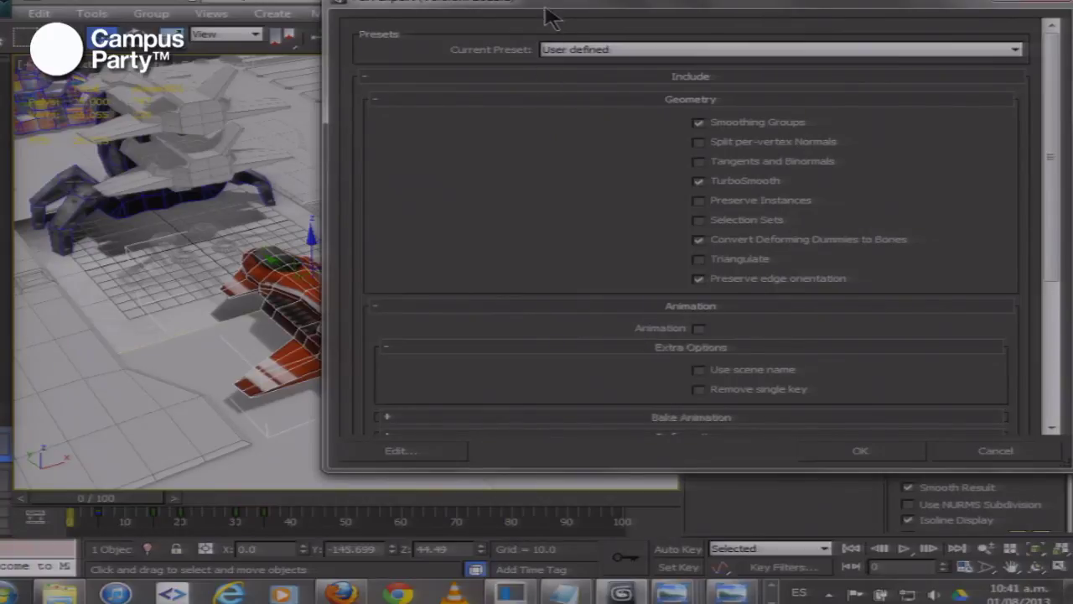
{"action": "left_click_drag", "start_coordinate": [549, 19], "coordinate": [533, 15]}
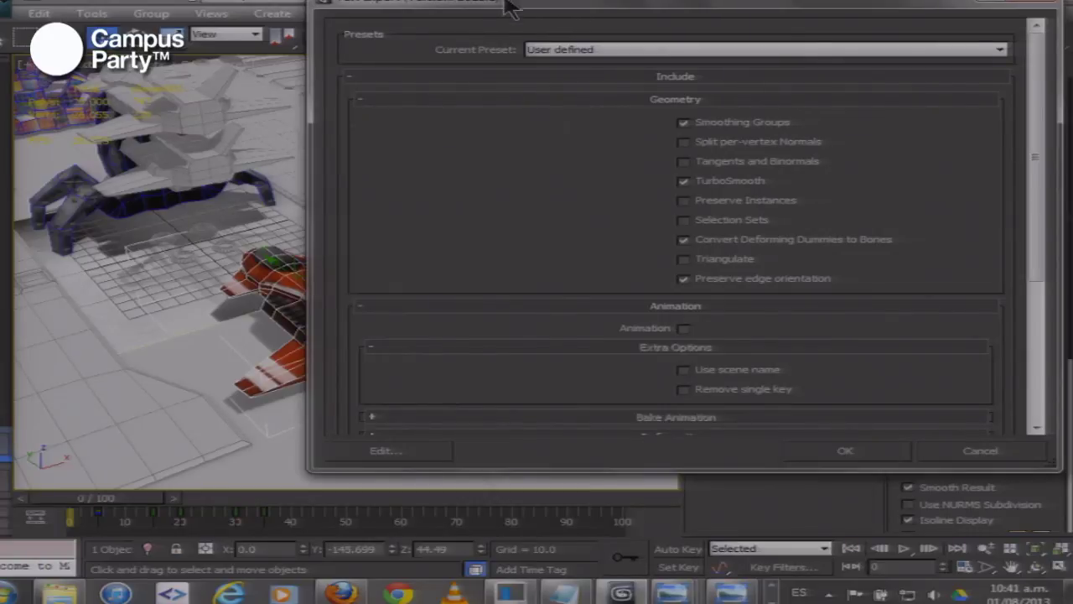
{"action": "left_click_drag", "start_coordinate": [444, 13], "coordinate": [424, 12]}
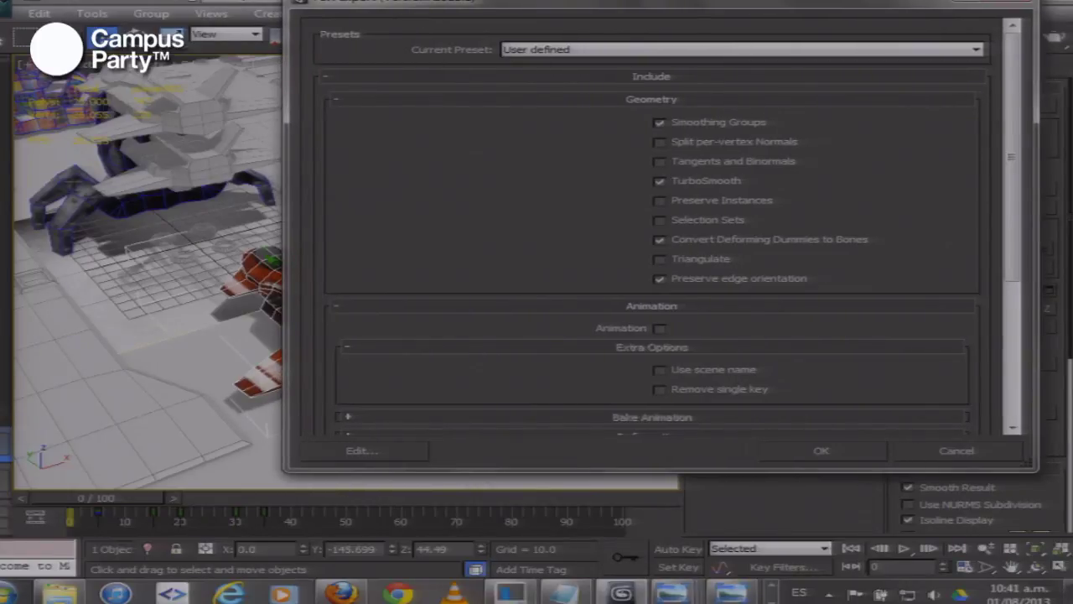
{"action": "left_click_drag", "start_coordinate": [353, 17], "coordinate": [313, 27]}
{"action": "left_click_drag", "start_coordinate": [982, 243], "coordinate": [918, 312]}
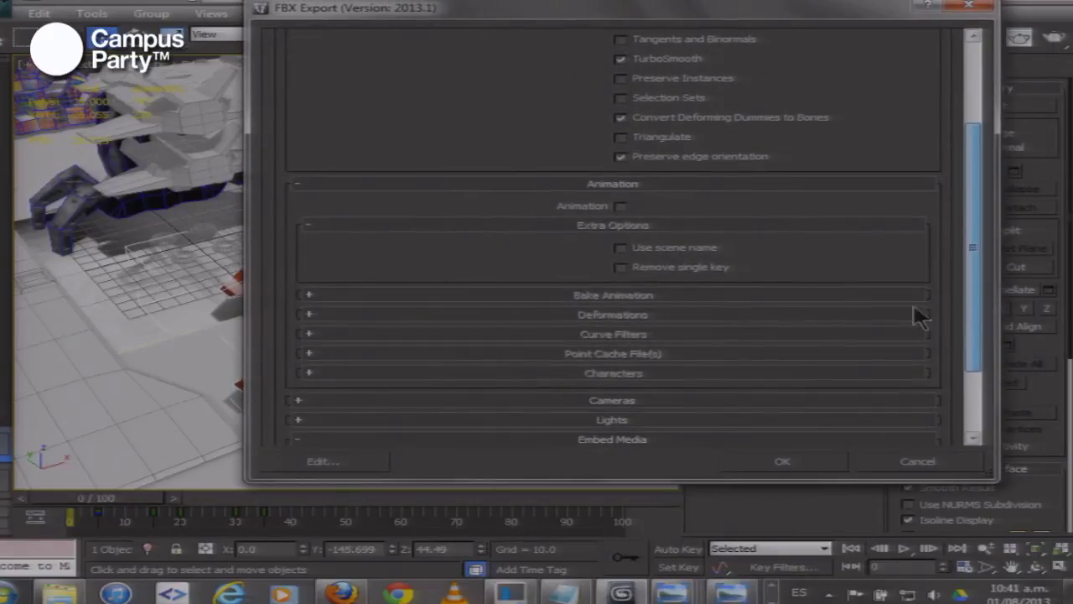
Switch the Animation export off and on again
{"action": "left_click", "coordinate": [618, 208]}
{"action": "left_click_drag", "start_coordinate": [492, 19], "coordinate": [558, 30]}
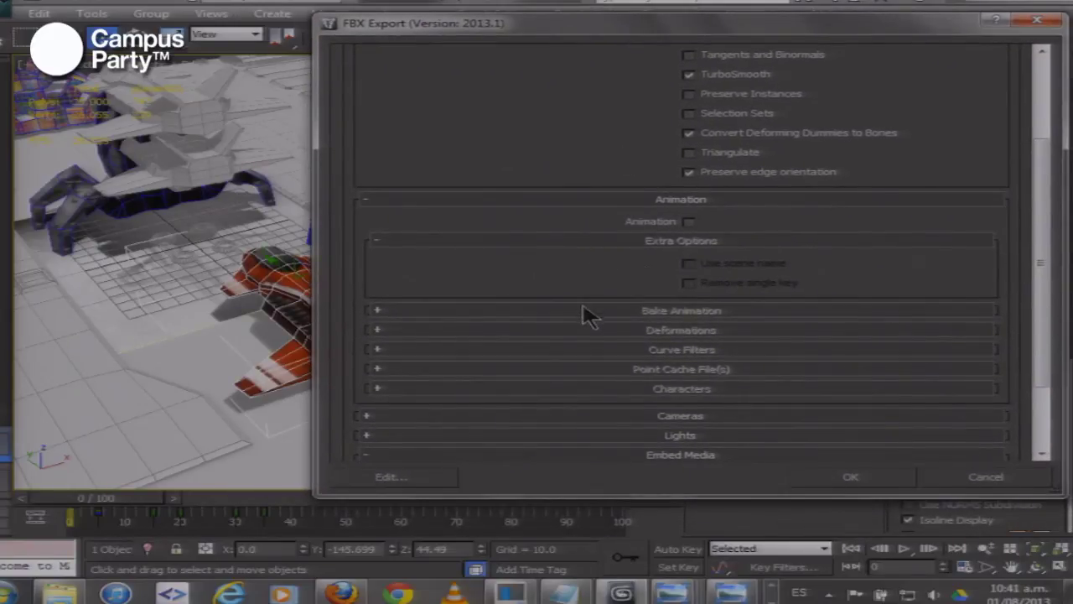
{"action": "left_click", "coordinate": [689, 222]}
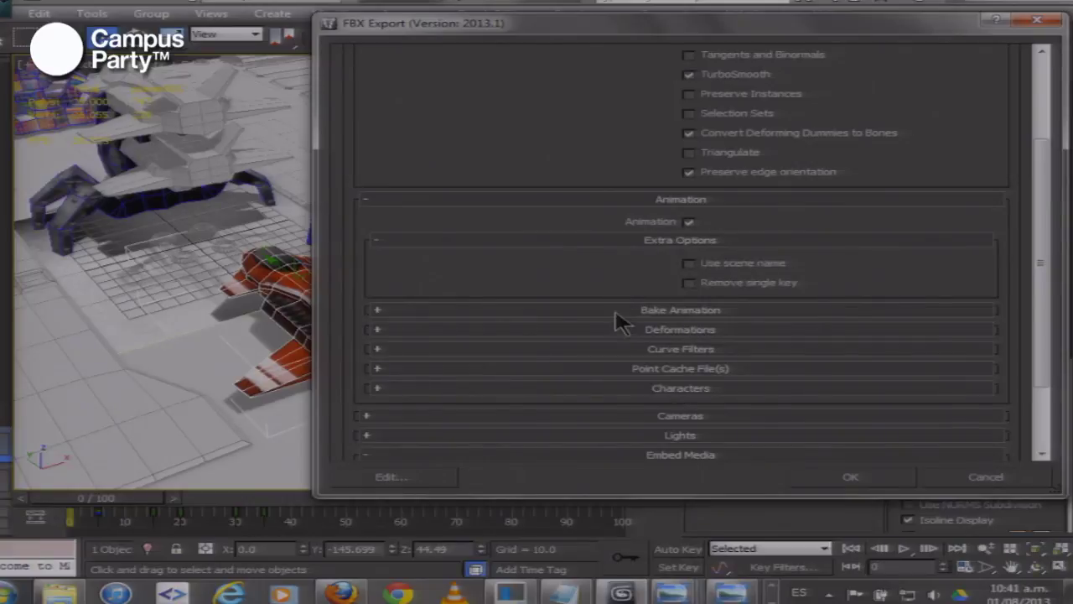
Enable Bake Animation for the export with a start frame of 0 and an end frame of 50
{"action": "left_click", "coordinate": [620, 319]}
{"action": "left_click_drag", "start_coordinate": [598, 28], "coordinate": [536, 10]}
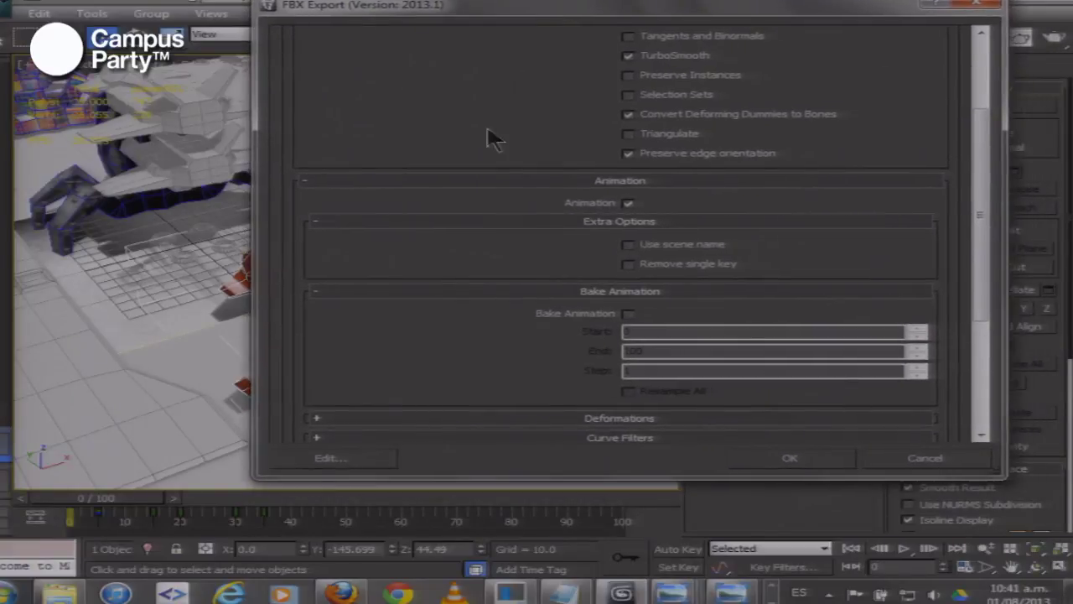
{"action": "left_click", "coordinate": [630, 316]}
{"action": "left_click", "coordinate": [647, 332]}
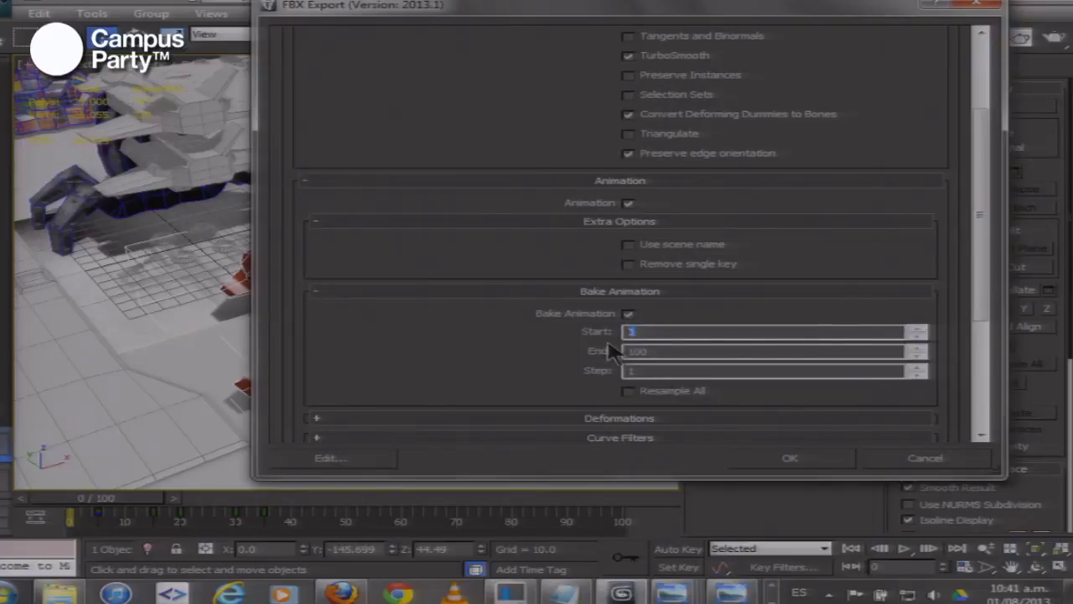
{"action": "type", "text": "0"}
{"action": "left_click", "coordinate": [651, 354]}
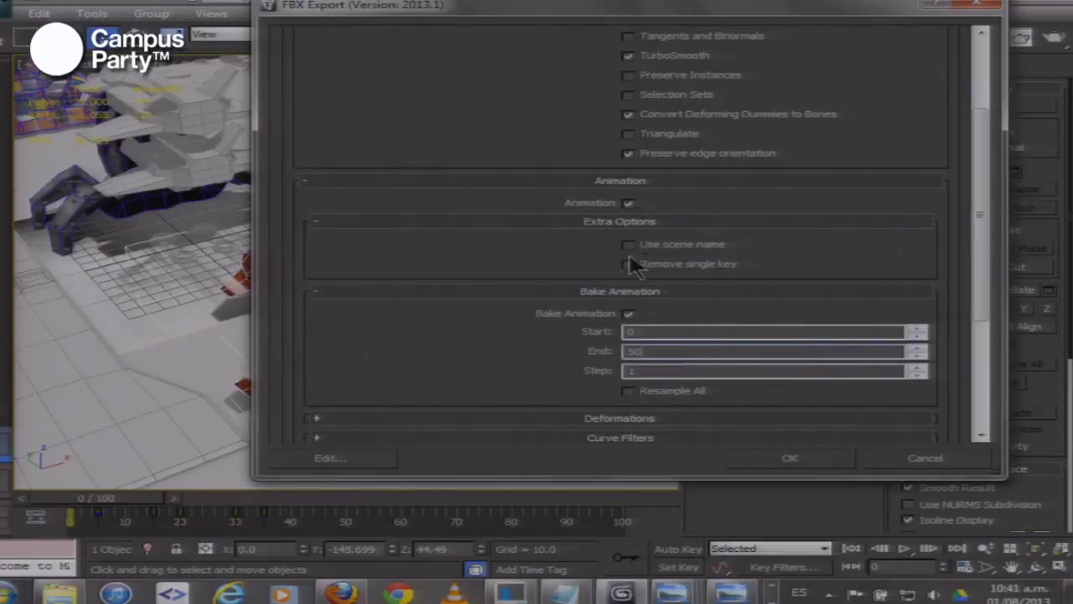
Disable and re-enable Animation above the bake range settings
{"action": "left_click", "coordinate": [629, 203]}
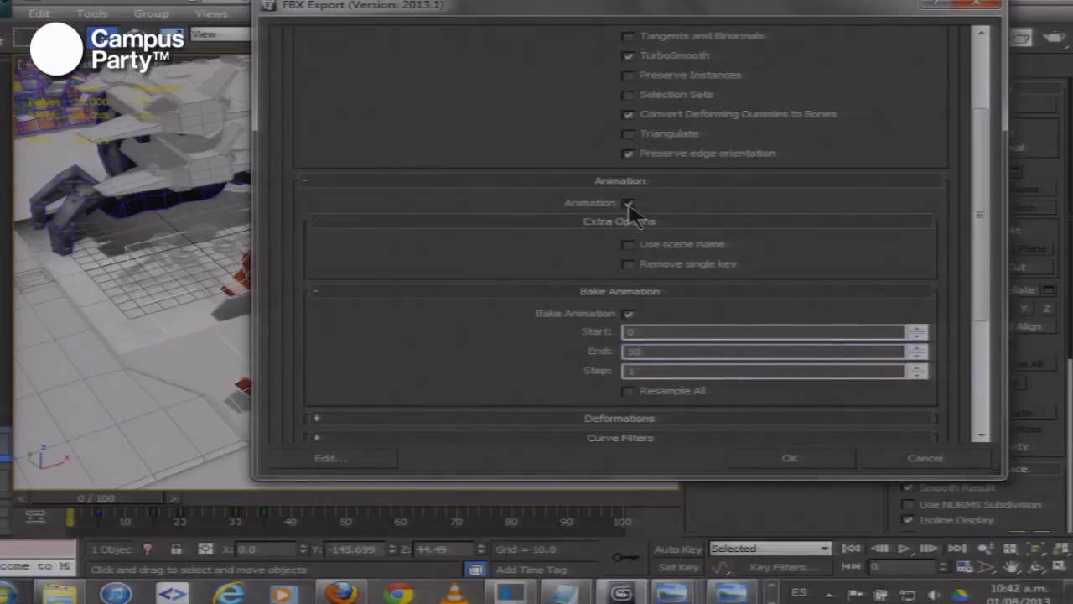
{"action": "left_click_drag", "start_coordinate": [485, 7], "coordinate": [483, 2]}
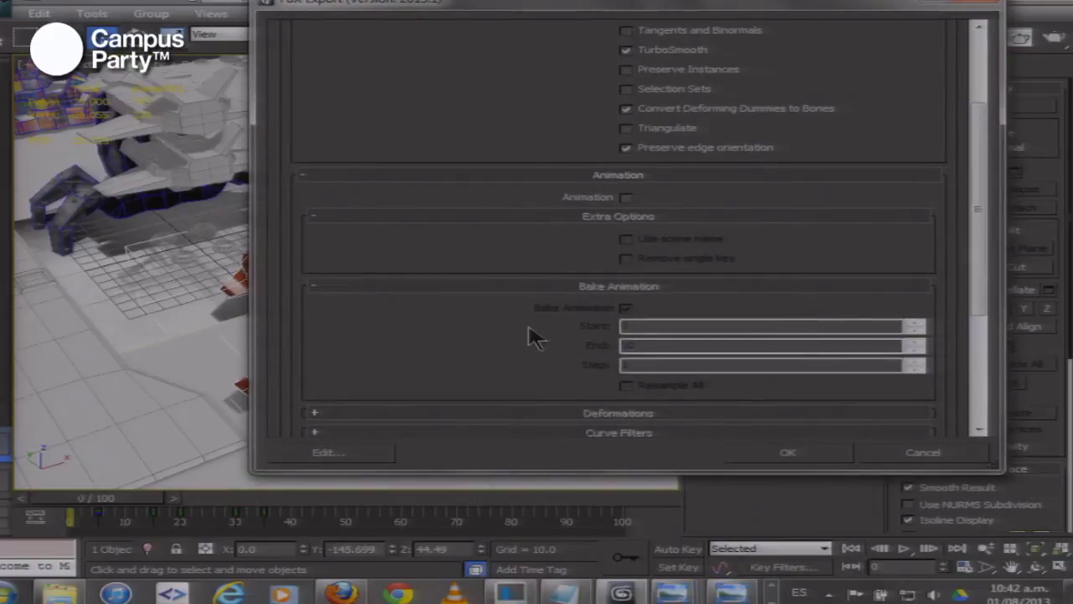
{"action": "left_click", "coordinate": [626, 197]}
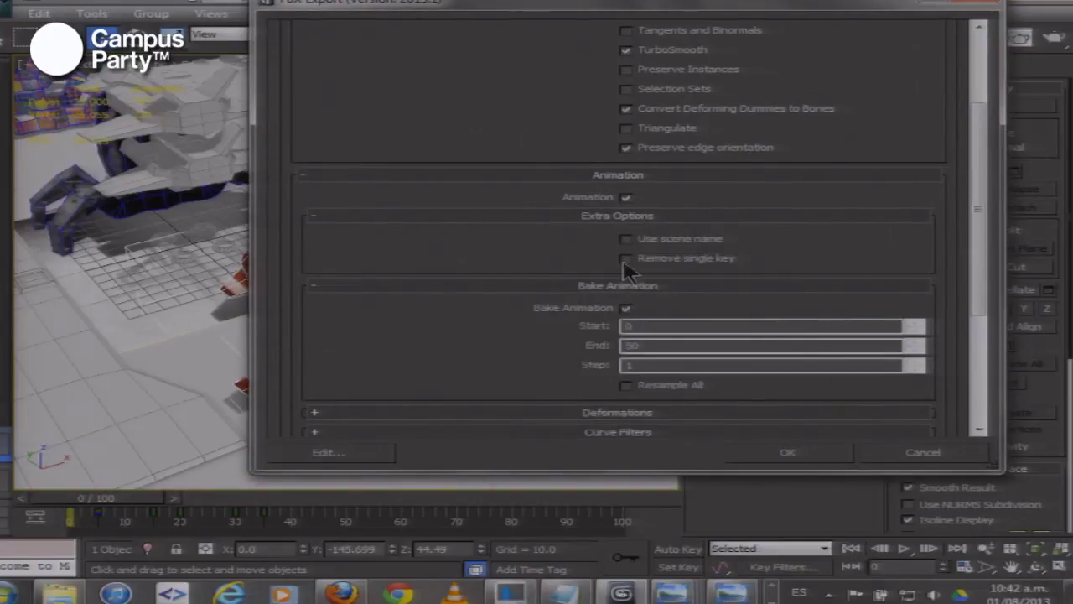
Expand the Deformations options and switch Deformations off and on again
{"action": "left_click", "coordinate": [619, 413]}
{"action": "scroll", "coordinate": [615, 396], "scroll_direction": "down", "scroll_amount": 5}
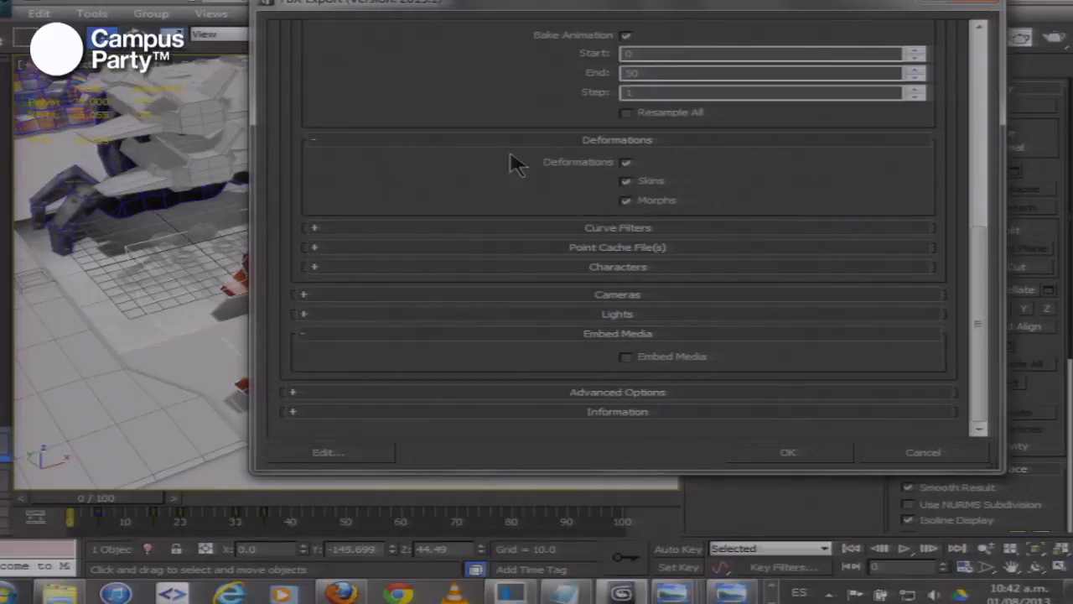
{"action": "left_click", "coordinate": [625, 162]}
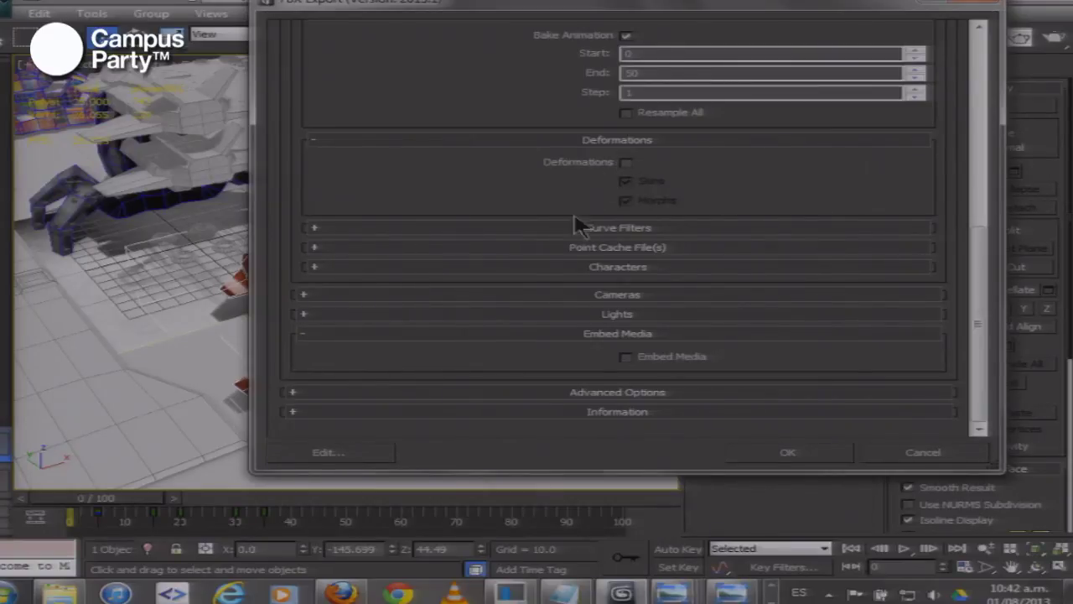
{"action": "left_click", "coordinate": [626, 162]}
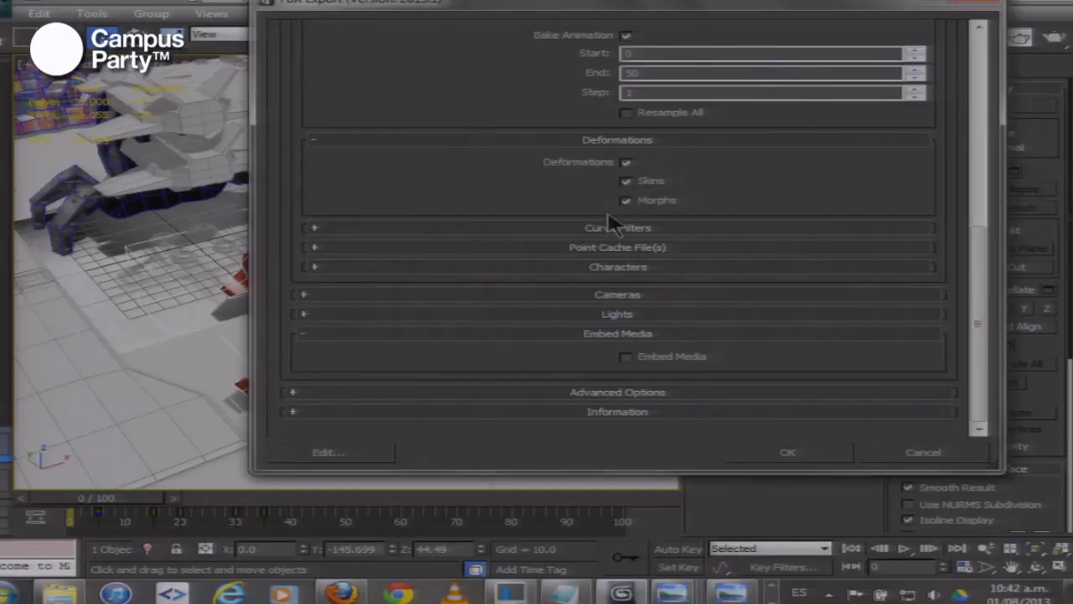
Examine the Curve Filters options, including the Constant Key Reducer, and return to the Animation settings
{"action": "left_click", "coordinate": [327, 228]}
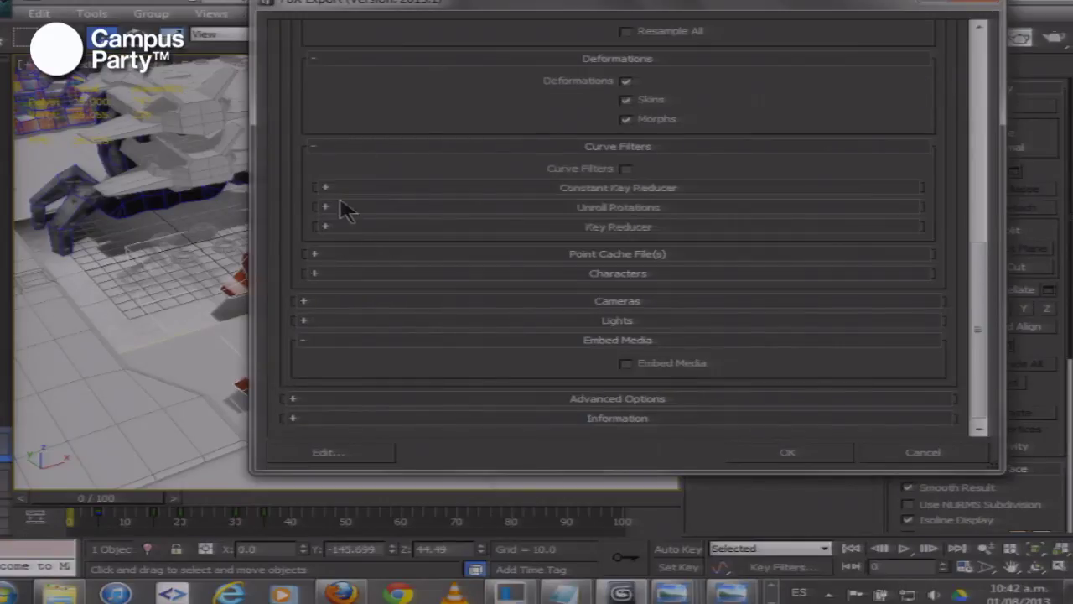
{"action": "left_click", "coordinate": [327, 190]}
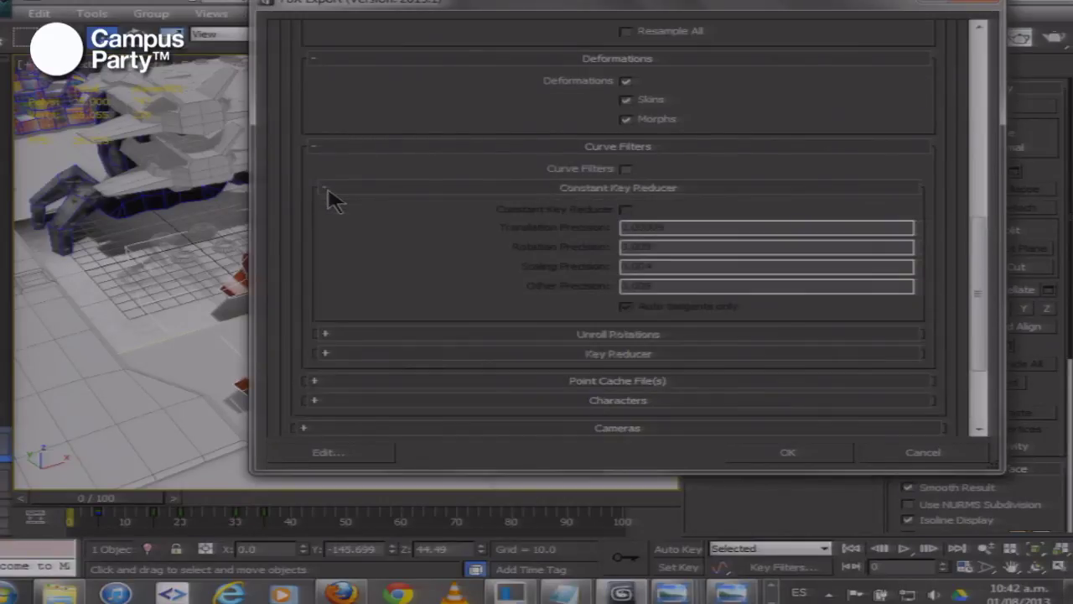
{"action": "scroll", "coordinate": [419, 261], "scroll_direction": "up", "scroll_amount": 3}
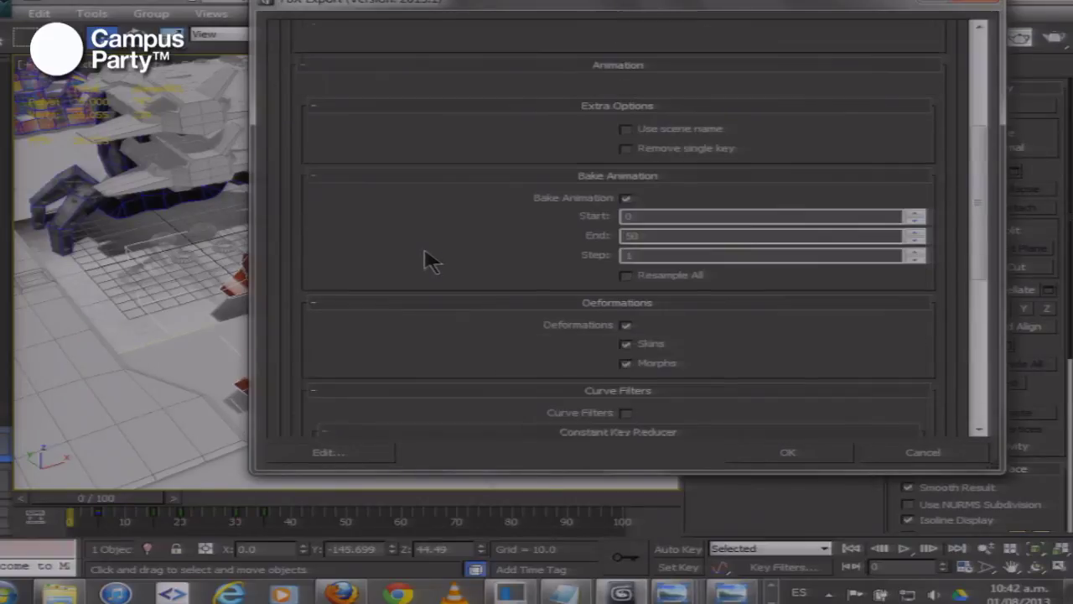
{"action": "scroll", "coordinate": [528, 227], "scroll_direction": "up", "scroll_amount": 3}
{"action": "scroll", "coordinate": [527, 228], "scroll_direction": "down", "scroll_amount": 1}
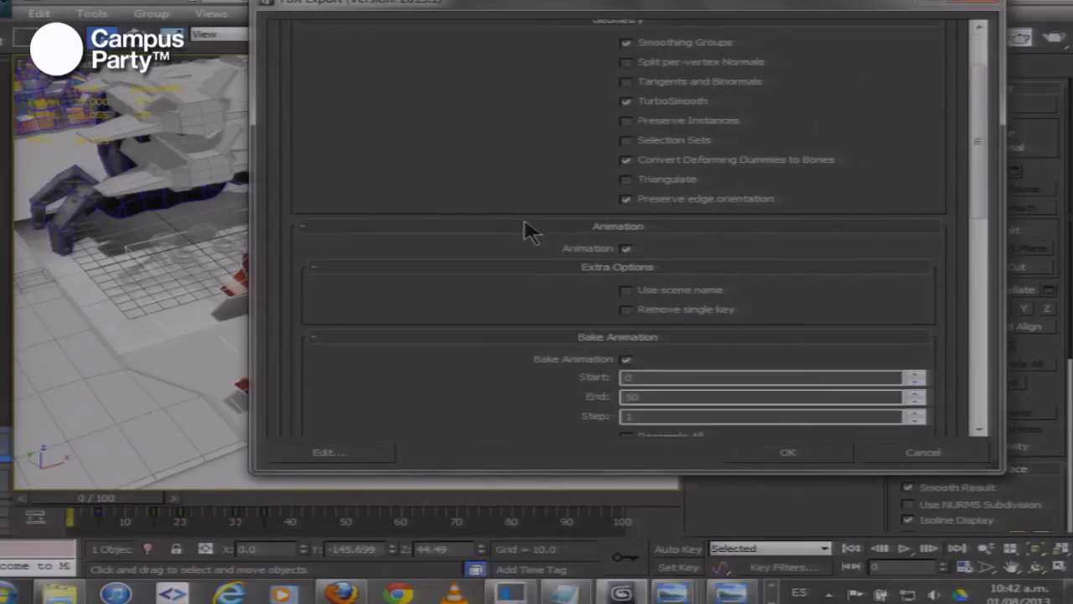
Collapse Animation, expand the Cameras and Lights sections, and exclude lights from the export
{"action": "left_click", "coordinate": [310, 228]}
{"action": "left_click", "coordinate": [344, 295]}
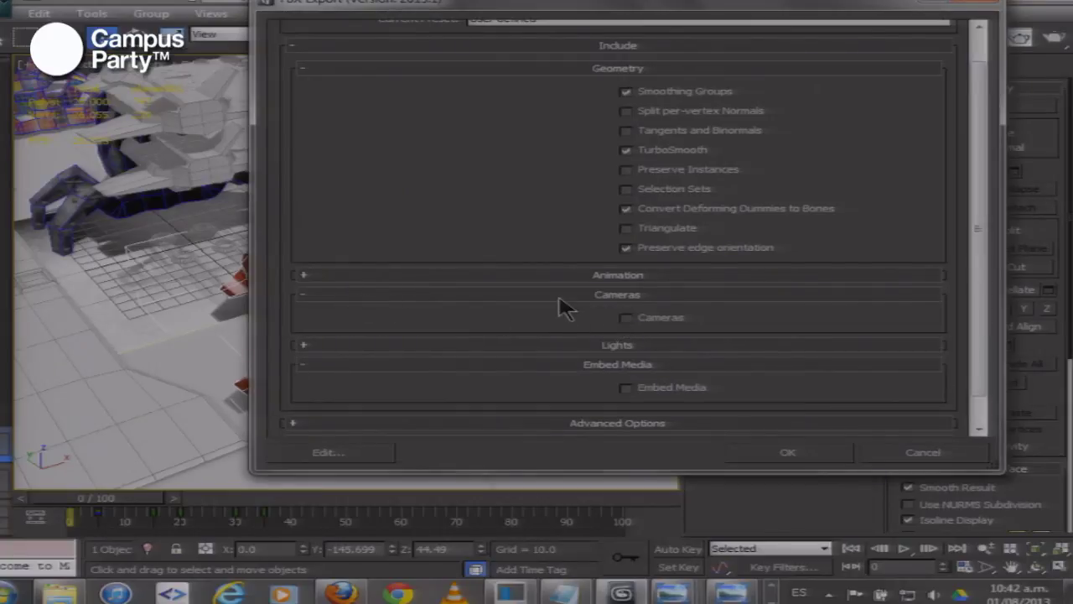
{"action": "left_click_drag", "start_coordinate": [982, 305], "coordinate": [983, 361]}
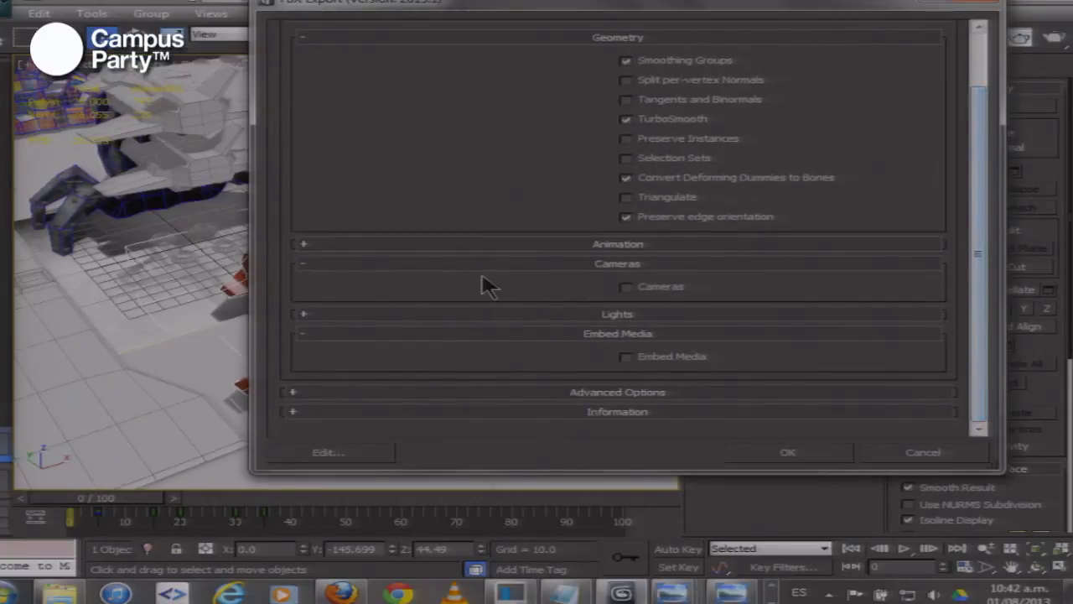
{"action": "left_click", "coordinate": [342, 315]}
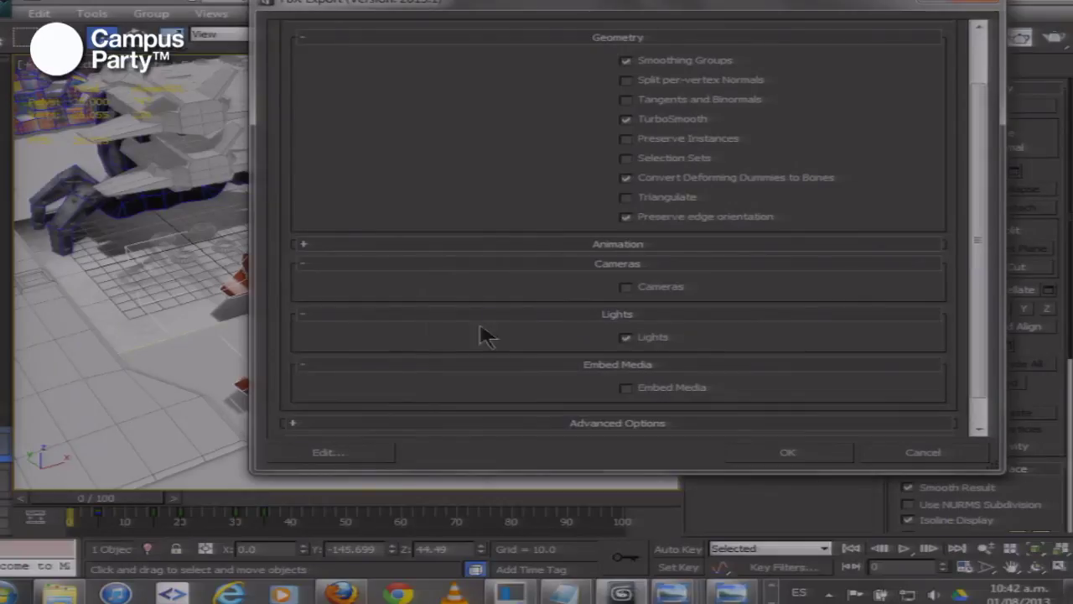
{"action": "left_click", "coordinate": [626, 337]}
{"action": "left_click_drag", "start_coordinate": [978, 336], "coordinate": [946, 424]}
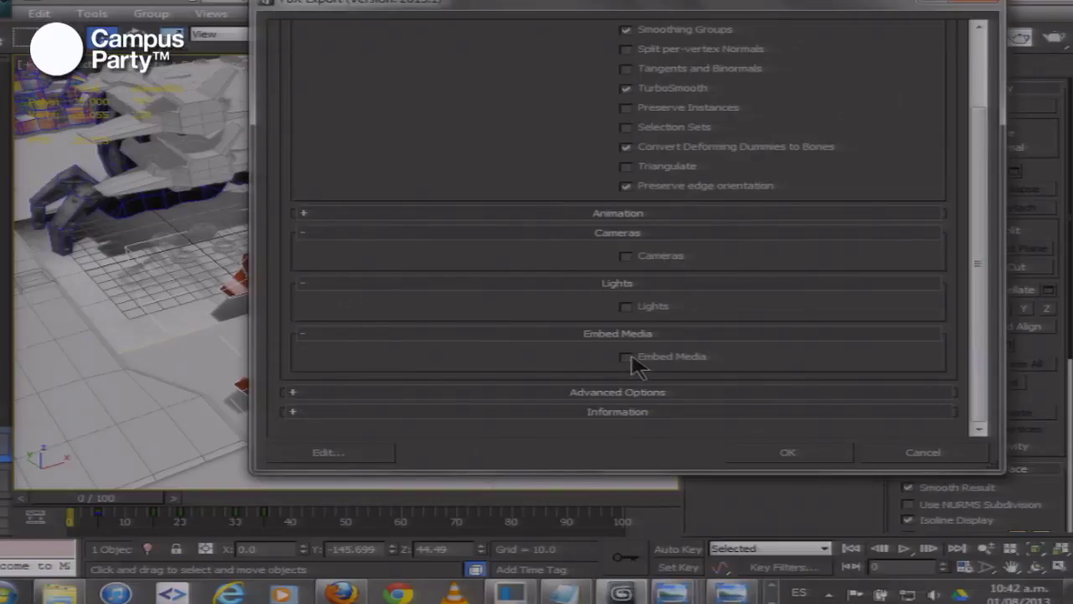
{"action": "left_click_drag", "start_coordinate": [350, 8], "coordinate": [524, 18]}
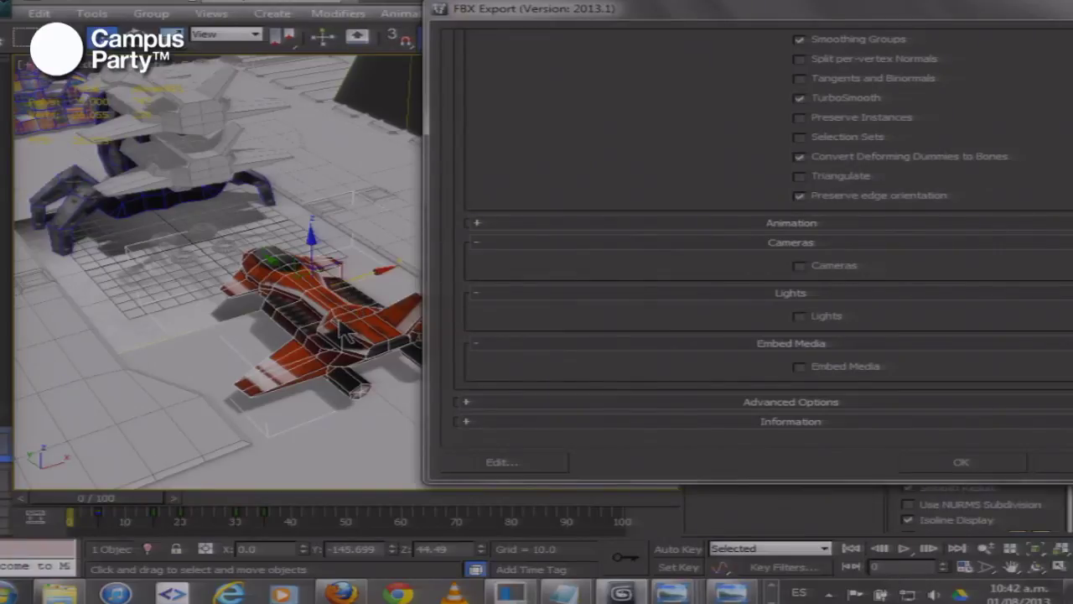
{"action": "left_click_drag", "start_coordinate": [545, 22], "coordinate": [520, 21]}
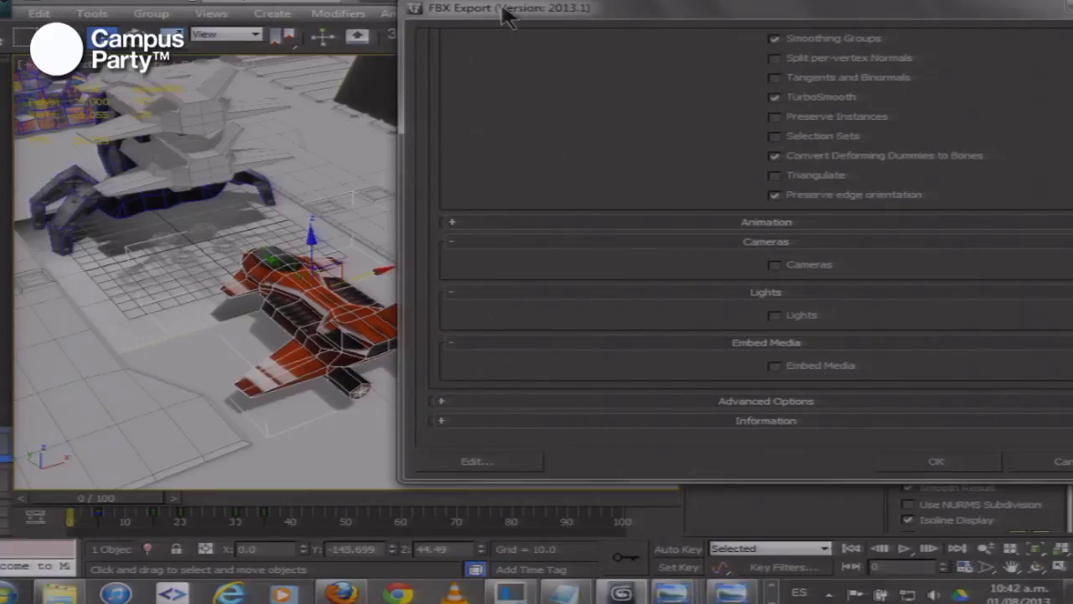
{"action": "left_click_drag", "start_coordinate": [504, 9], "coordinate": [555, 42]}
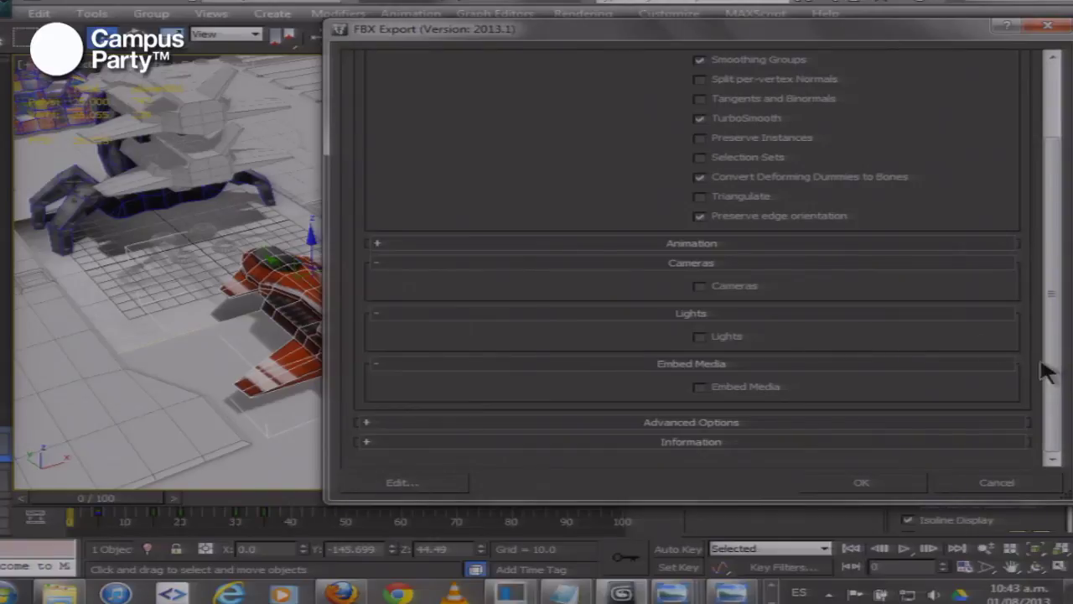
Expand Advanced Options and examine the unit conversion, UI and FBX file format settings
{"action": "left_click_drag", "start_coordinate": [1054, 369], "coordinate": [1055, 422]}
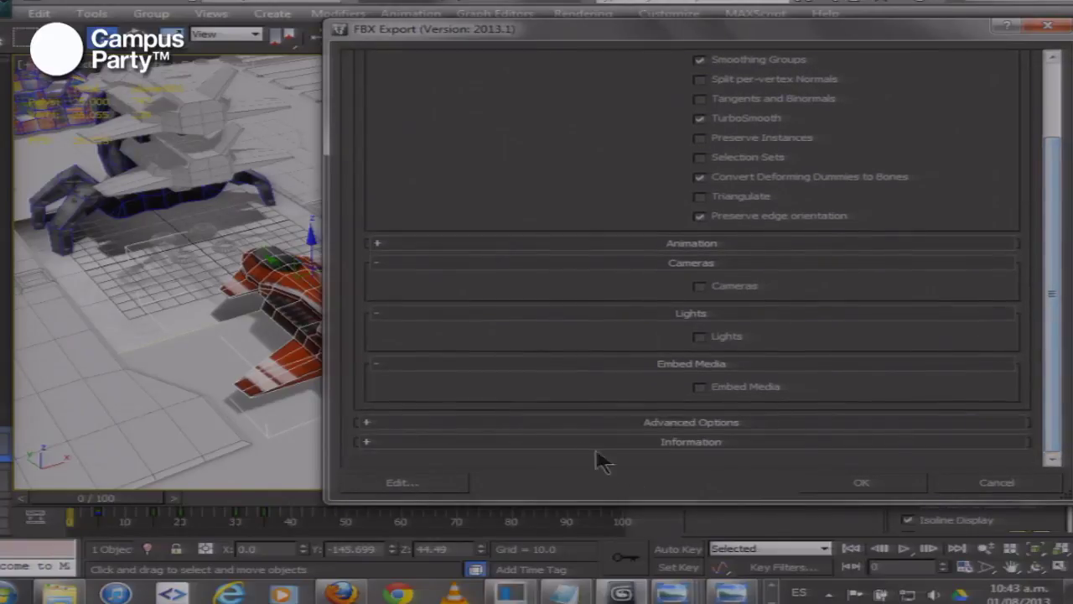
{"action": "left_click", "coordinate": [460, 425]}
{"action": "scroll", "coordinate": [696, 396], "scroll_direction": "down", "scroll_amount": 5}
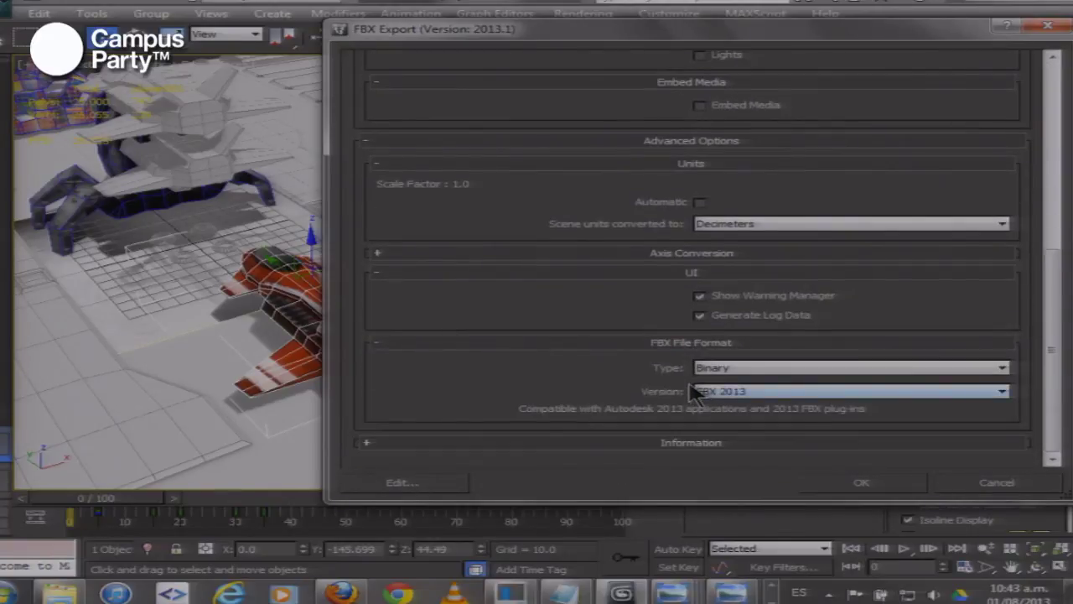
{"action": "left_click_drag", "start_coordinate": [558, 36], "coordinate": [448, 57]}
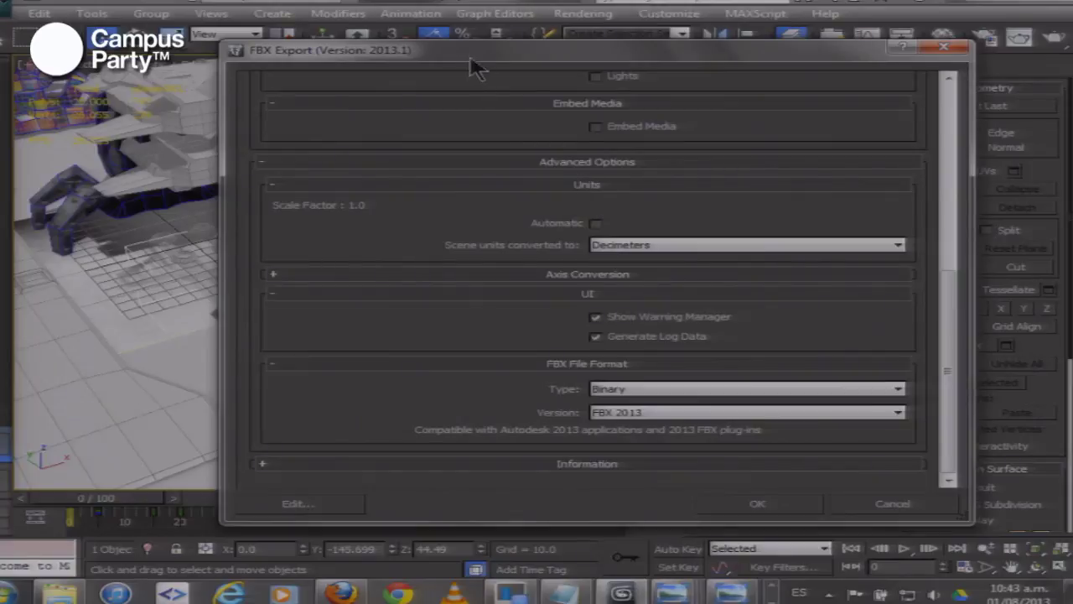
{"action": "left_click_drag", "start_coordinate": [478, 60], "coordinate": [498, 40]}
{"action": "left_click_drag", "start_coordinate": [338, 50], "coordinate": [400, 52]}
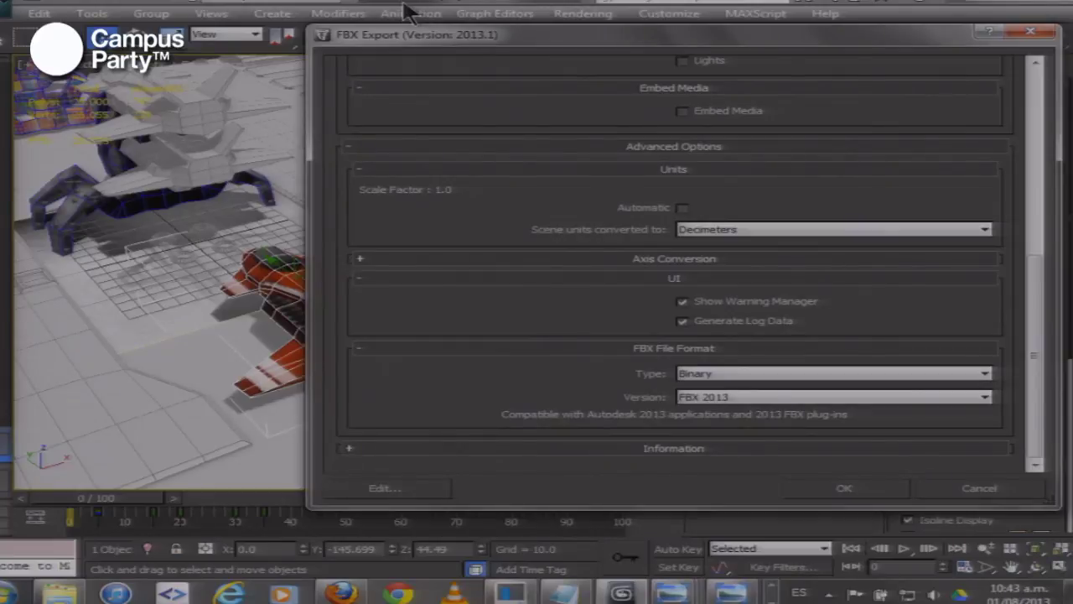
Examine the scale factor shown in the Units section of the FBX export's Advanced Options
{"action": "left_click_drag", "start_coordinate": [386, 30], "coordinate": [452, 37]}
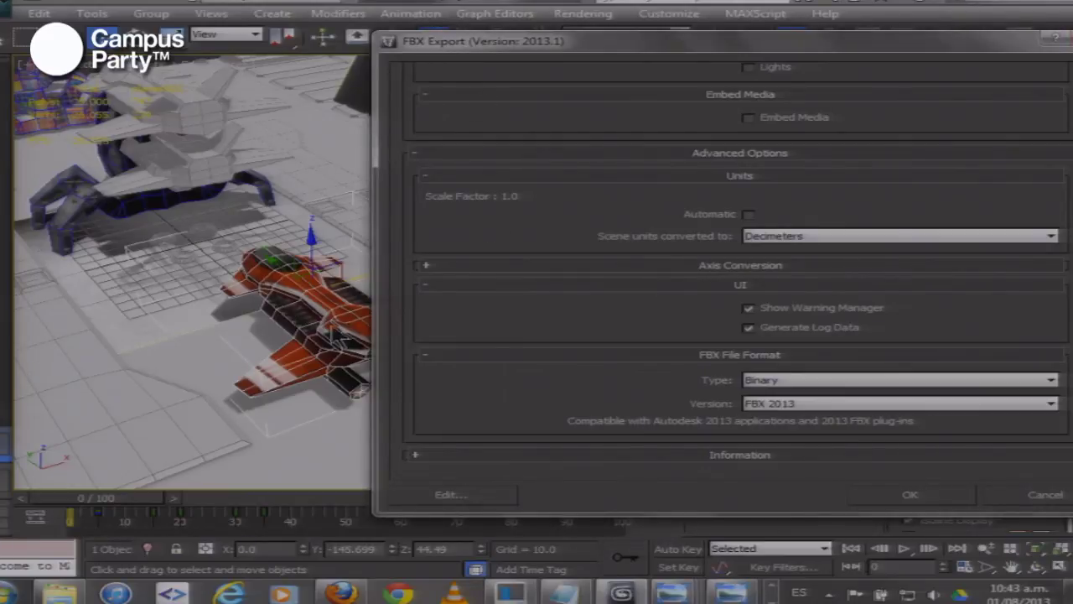
{"action": "left_click_drag", "start_coordinate": [501, 52], "coordinate": [372, 50]}
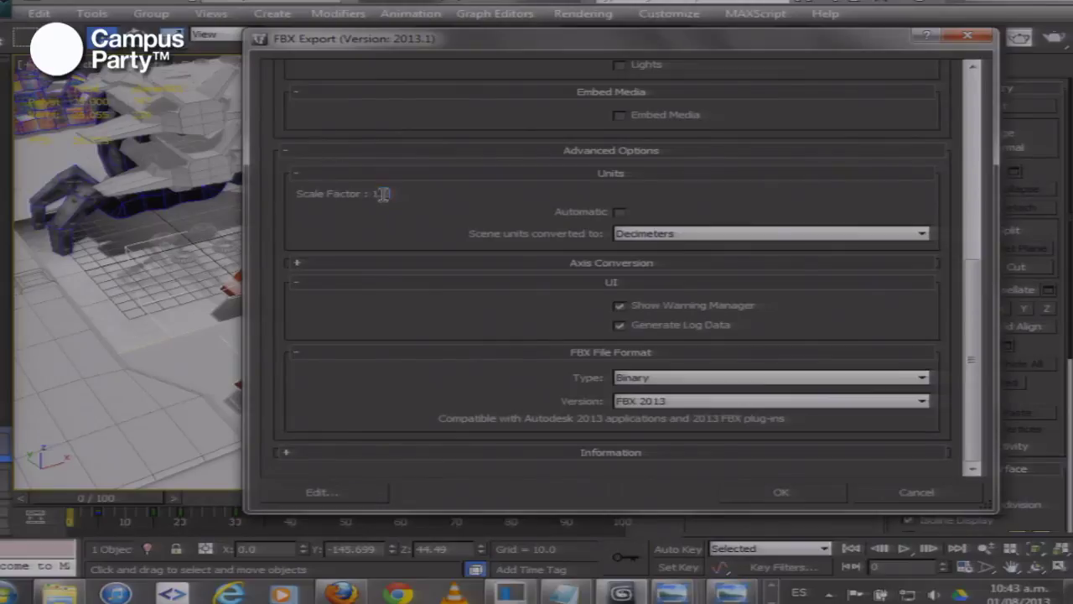
{"action": "left_click_drag", "start_coordinate": [383, 194], "coordinate": [285, 194]}
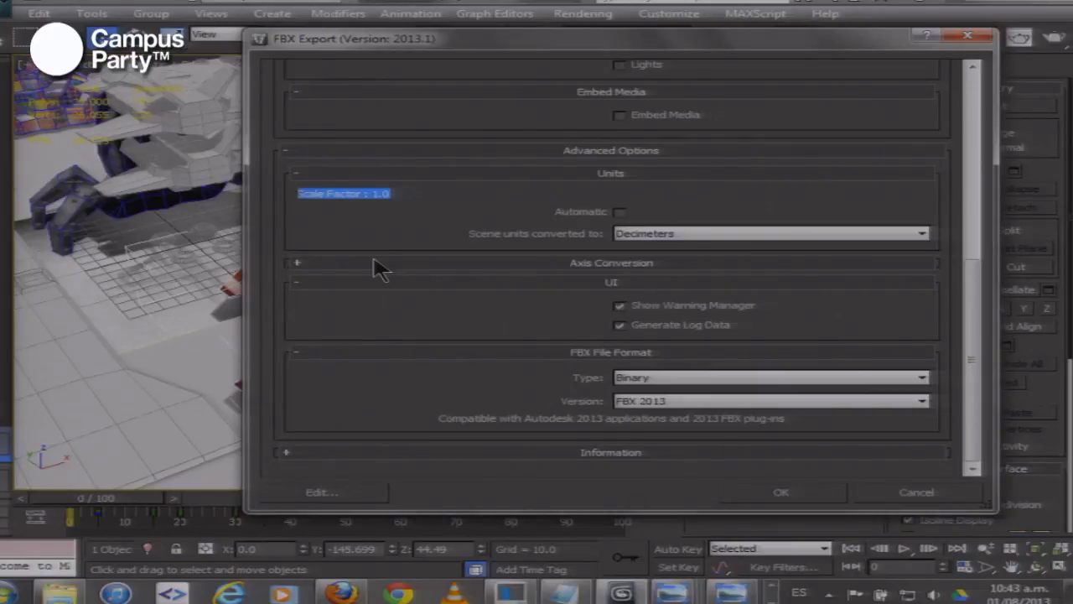
{"action": "mouse_move", "coordinate": [479, 52]}
{"action": "left_mouse_down"}
{"action": "mouse_move", "coordinate": [560, 52]}
{"action": "mouse_move", "coordinate": [475, 48]}
{"action": "left_mouse_up"}
{"action": "left_click_drag", "start_coordinate": [975, 400], "coordinate": [968, 428]}
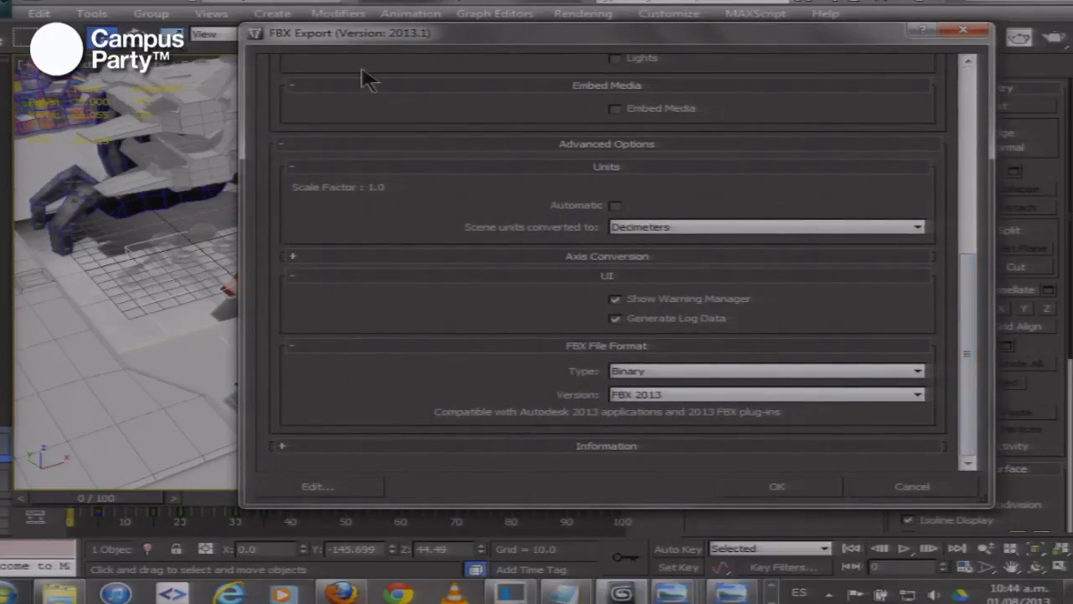
{"action": "left_click_drag", "start_coordinate": [369, 52], "coordinate": [359, 35]}
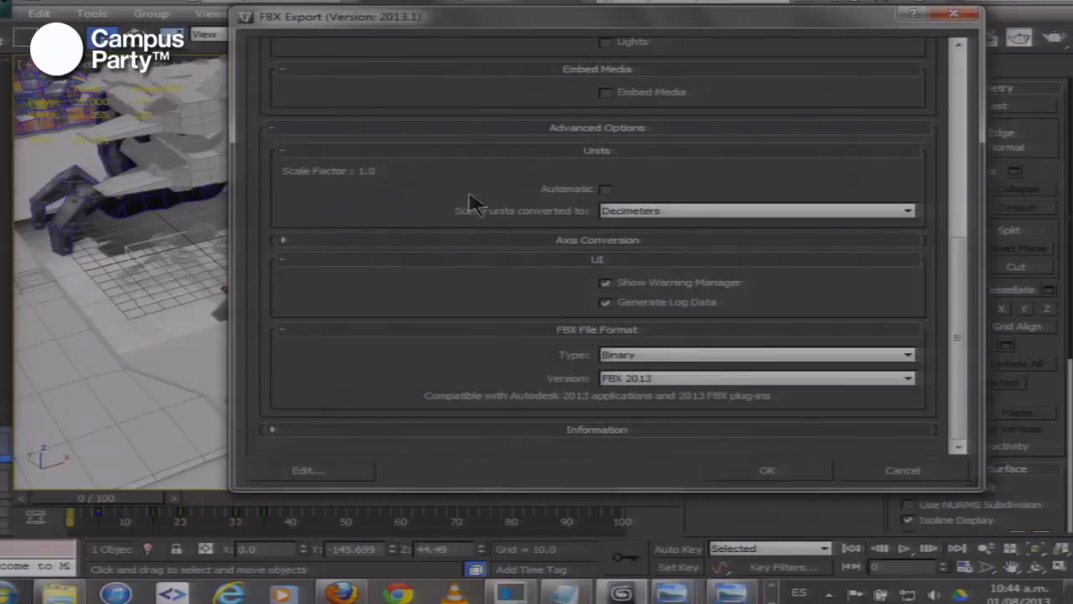
Try Meters as the unit the scene is converted to, and then choose Centimeters
{"action": "left_click", "coordinate": [607, 191]}
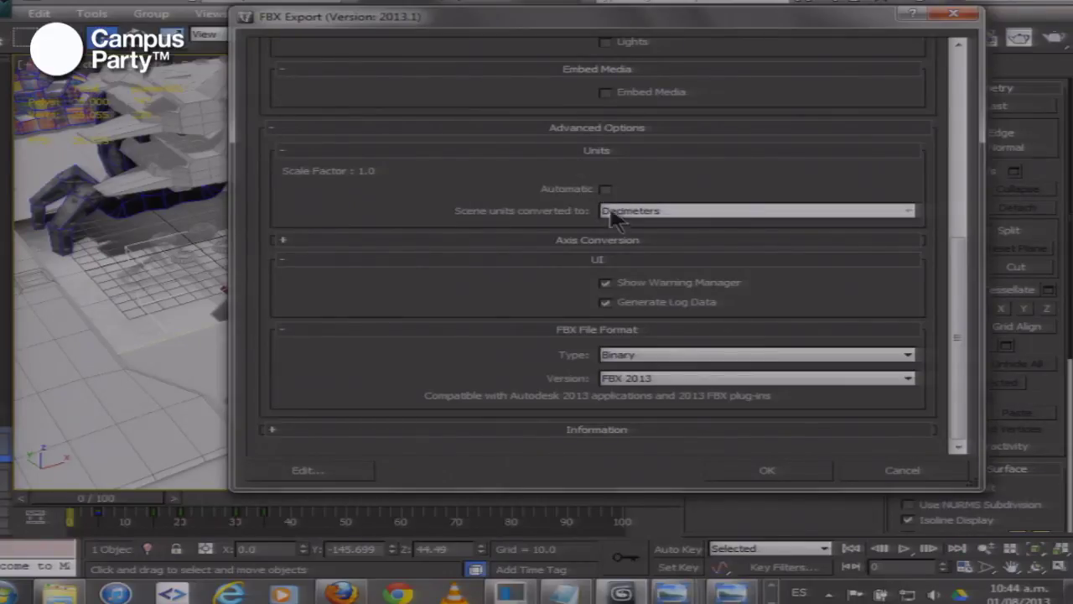
{"action": "left_click", "coordinate": [629, 211]}
{"action": "left_click", "coordinate": [649, 257]}
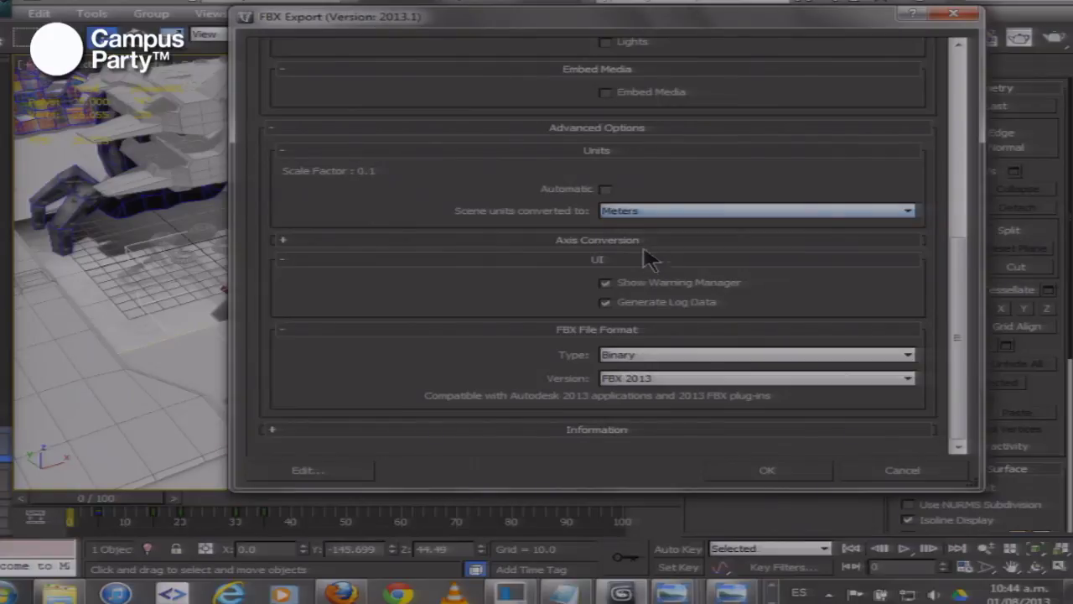
{"action": "left_click", "coordinate": [605, 192]}
{"action": "left_click", "coordinate": [612, 213]}
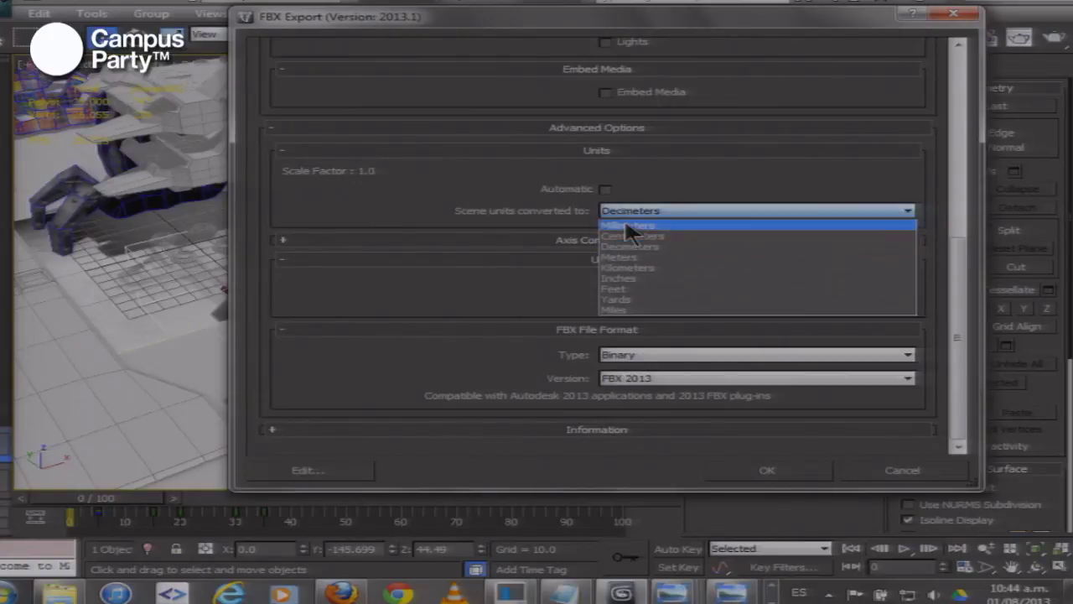
{"action": "left_click", "coordinate": [629, 239]}
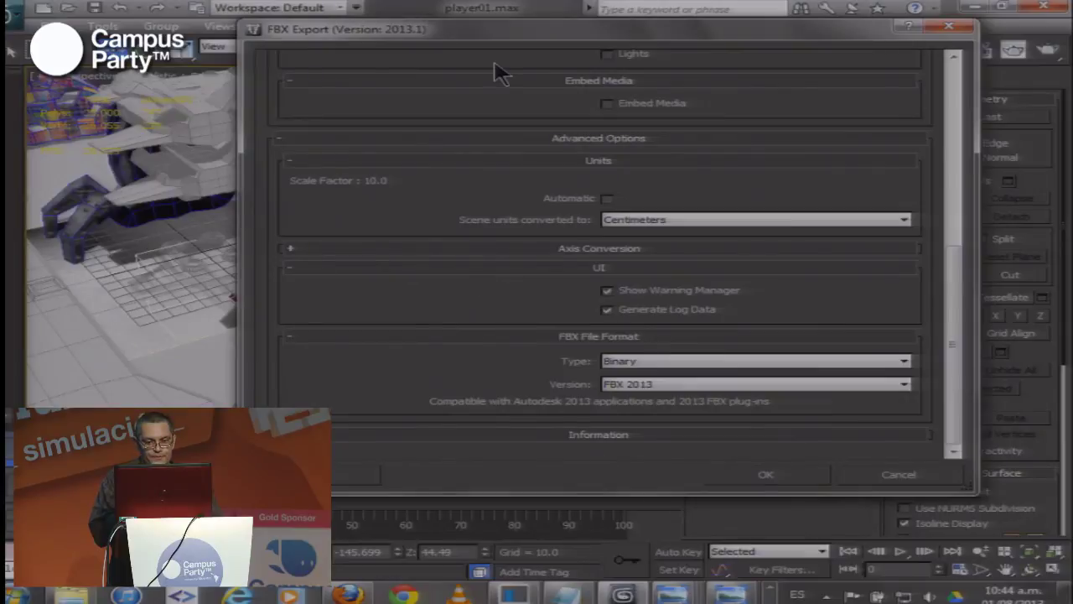
Cancel the FBX export and close the layer manager to leave a clear view of the player ship
{"action": "left_click_drag", "start_coordinate": [489, 31], "coordinate": [487, 39]}
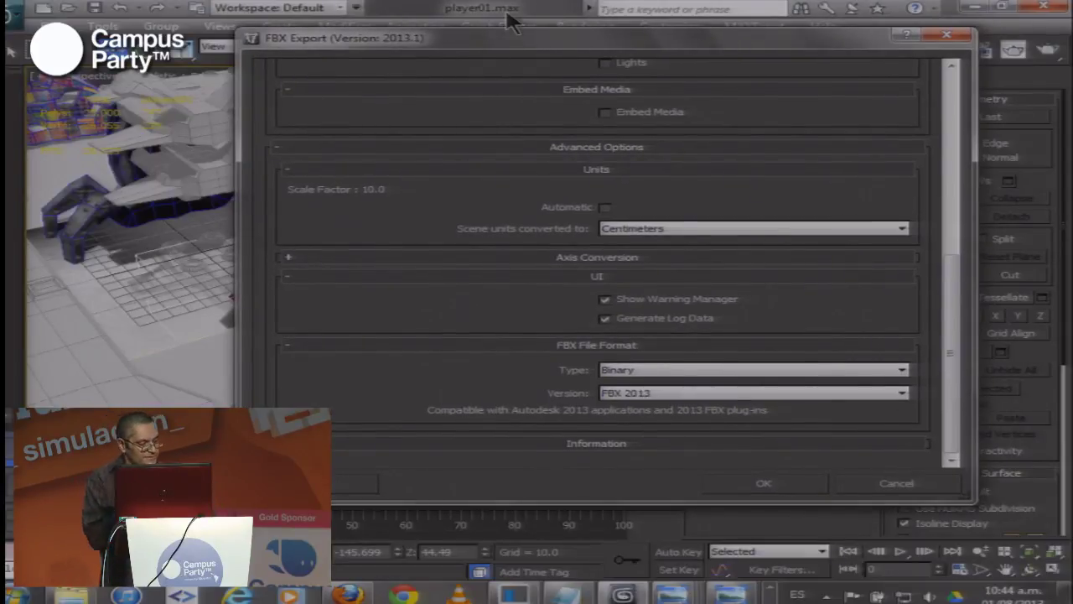
{"action": "left_click_drag", "start_coordinate": [423, 44], "coordinate": [416, 30]}
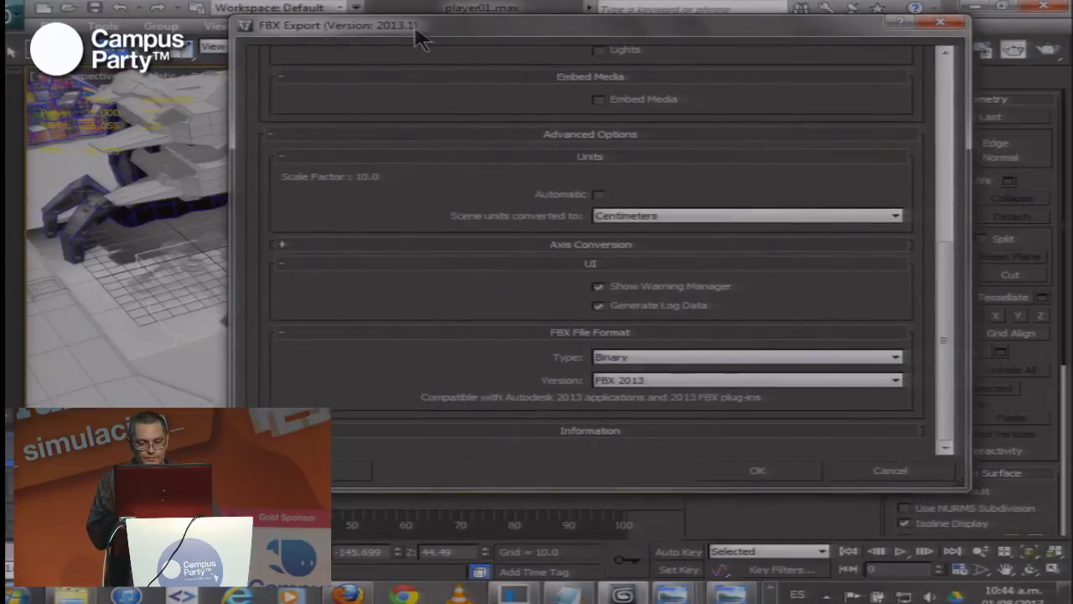
{"action": "left_click", "coordinate": [889, 471]}
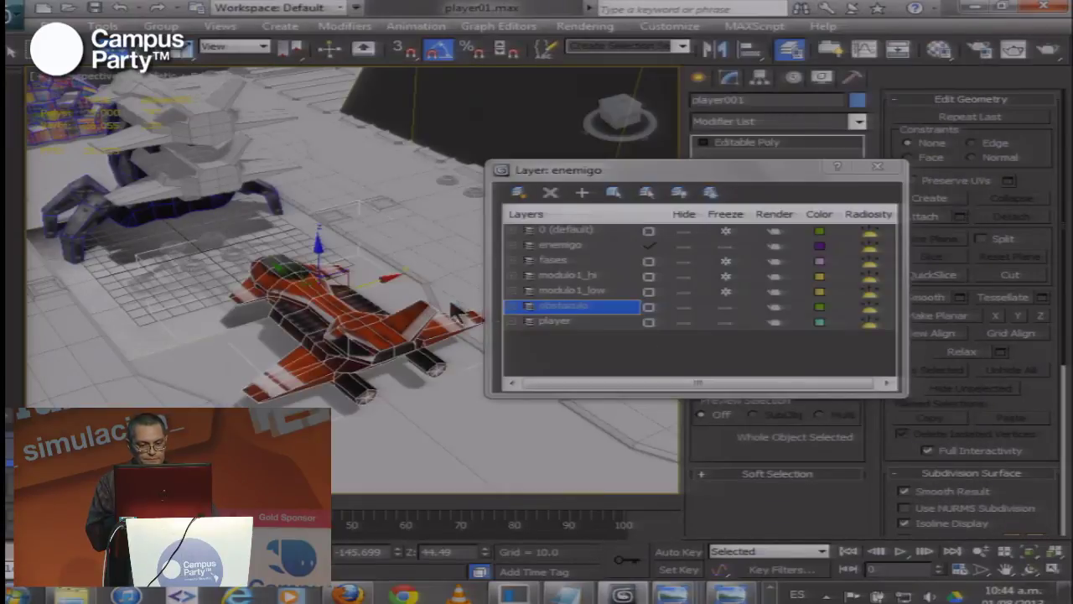
{"action": "left_click_drag", "start_coordinate": [277, 335], "coordinate": [255, 307]}
{"action": "scroll", "coordinate": [254, 307], "scroll_direction": "up", "scroll_amount": 4}
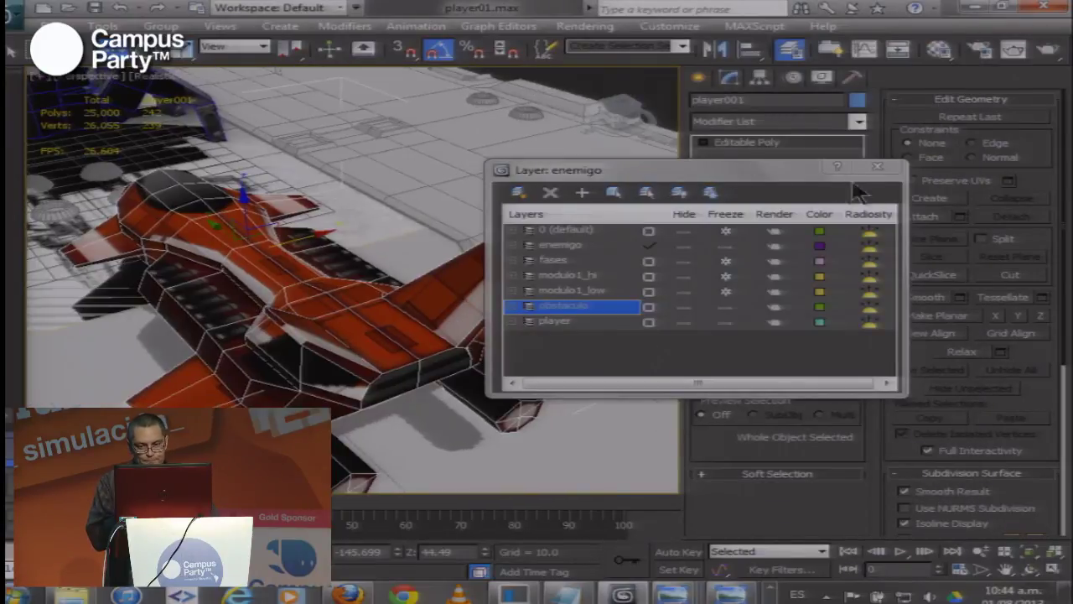
{"action": "left_click", "coordinate": [877, 167]}
{"action": "left_click_drag", "start_coordinate": [441, 322], "coordinate": [455, 281]}
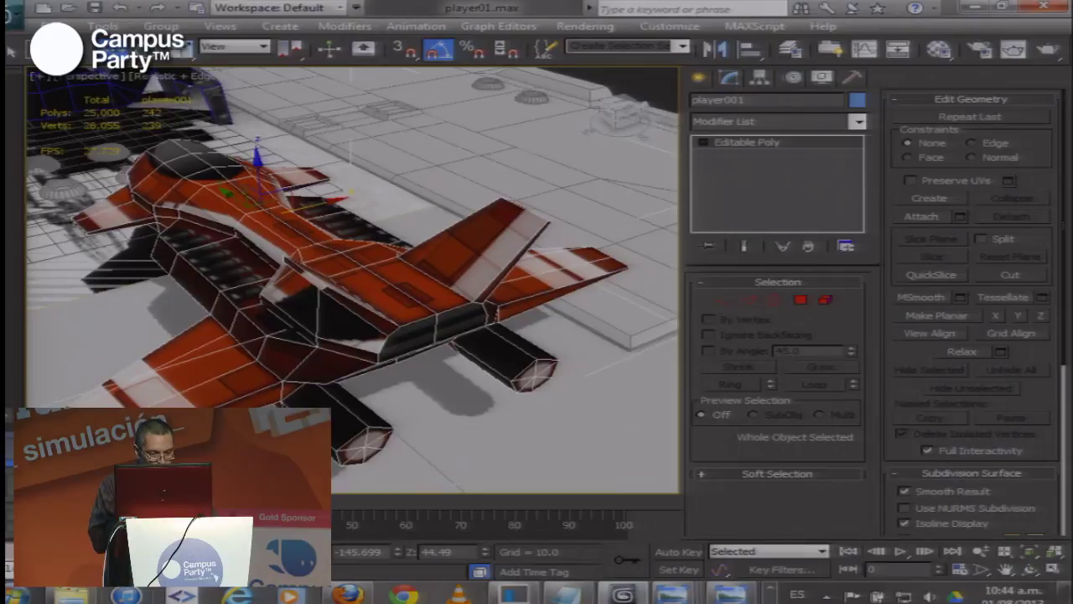
In Windows Explorer, browse to the project's spaceship > ship > Assets > FBX folder and select player.FBX
{"action": "left_click", "coordinate": [74, 594]}
{"action": "left_click", "coordinate": [433, 144]}
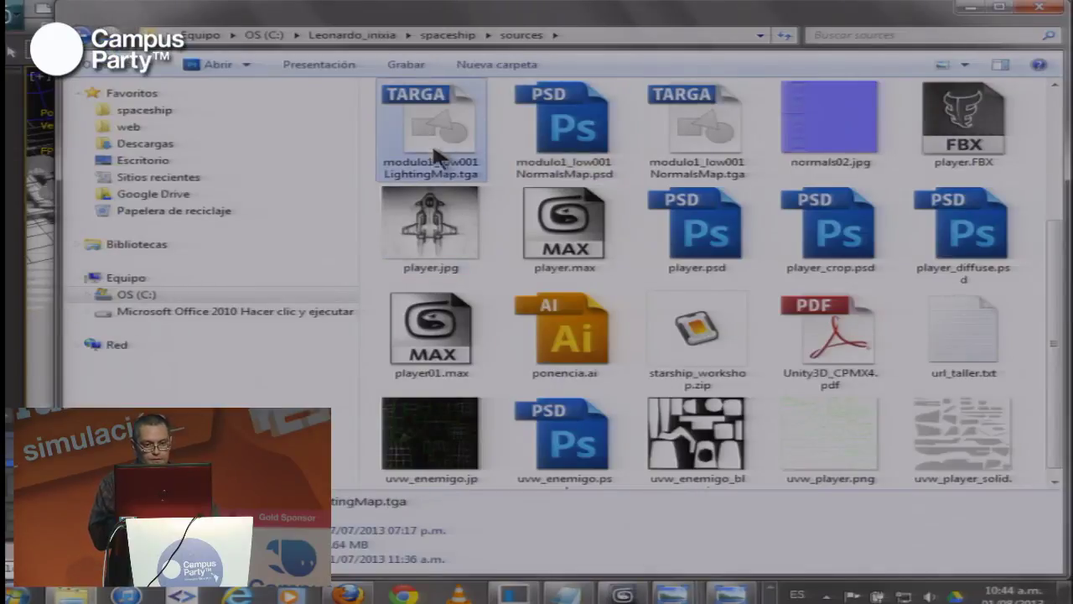
{"action": "scroll", "coordinate": [437, 167], "scroll_direction": "up", "scroll_amount": 2}
{"action": "left_click", "coordinate": [435, 166]}
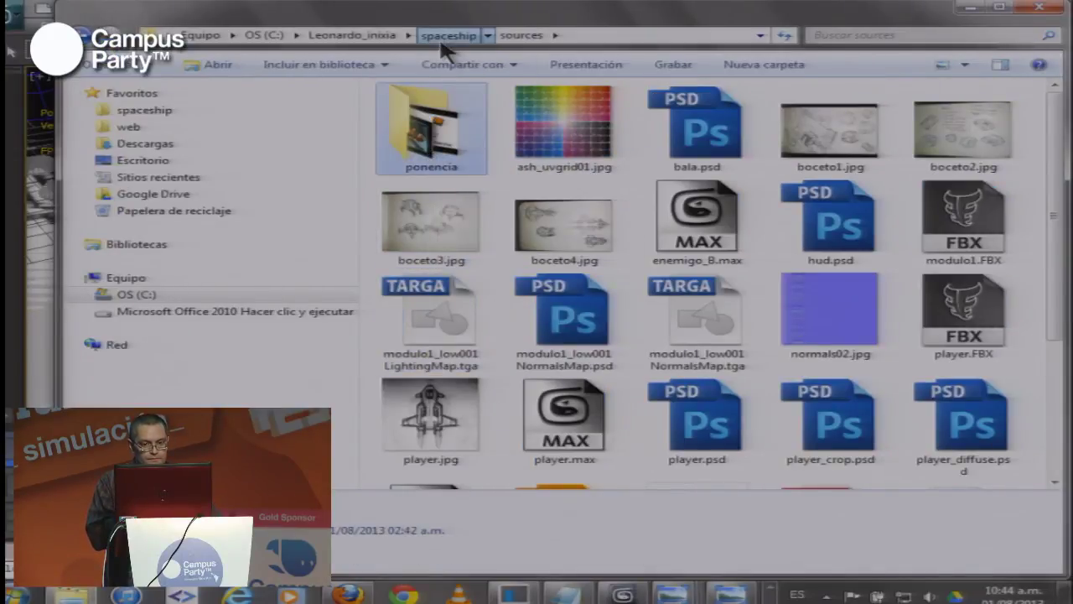
{"action": "left_click", "coordinate": [446, 34]}
{"action": "double_click", "coordinate": [406, 126]}
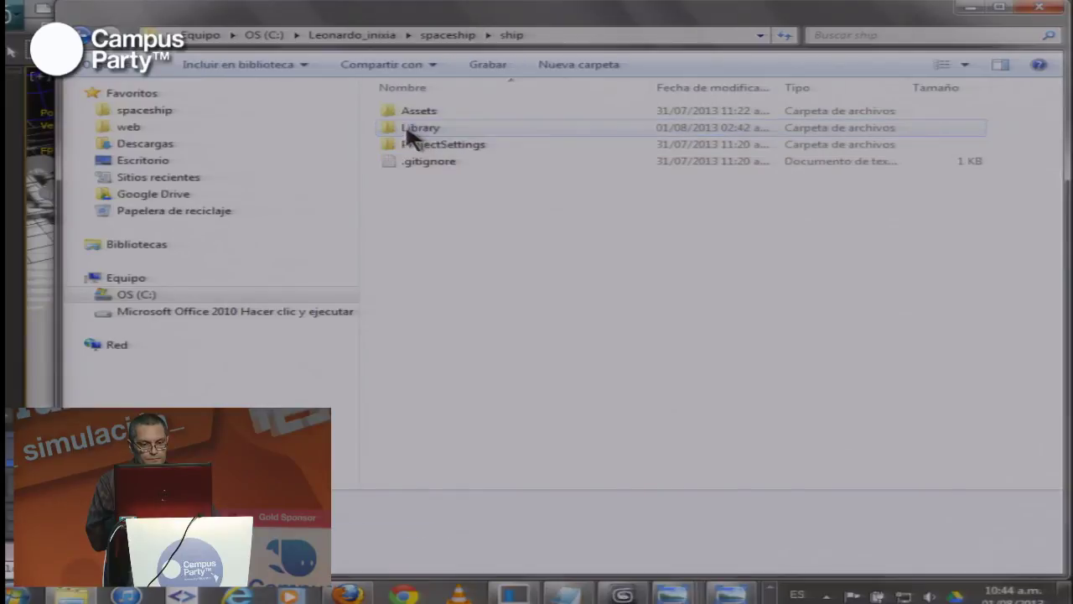
{"action": "double_click", "coordinate": [420, 111]}
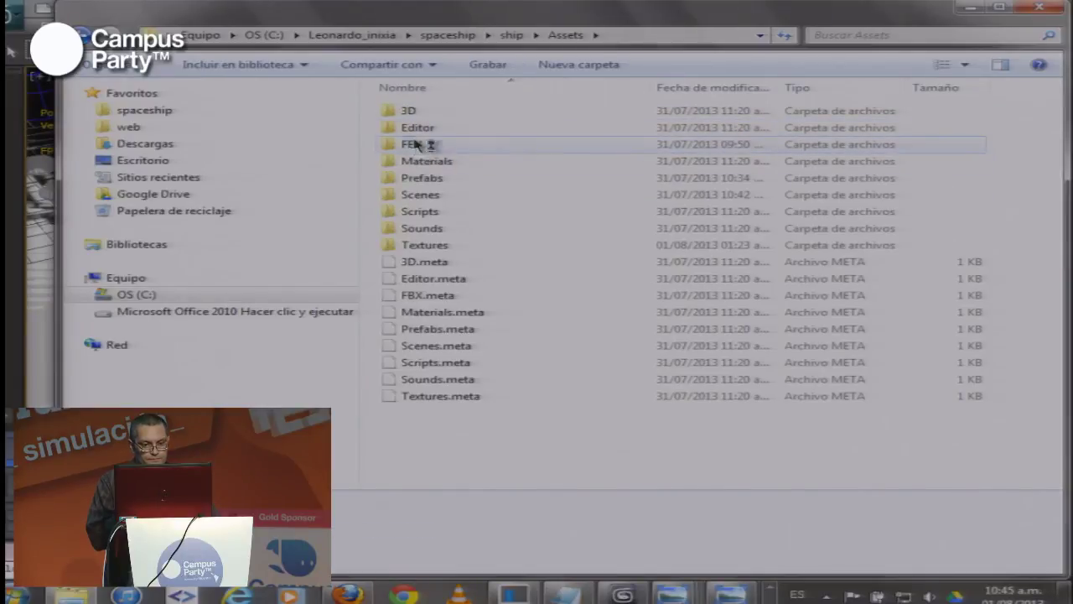
{"action": "double_click", "coordinate": [429, 143]}
{"action": "left_click", "coordinate": [440, 247]}
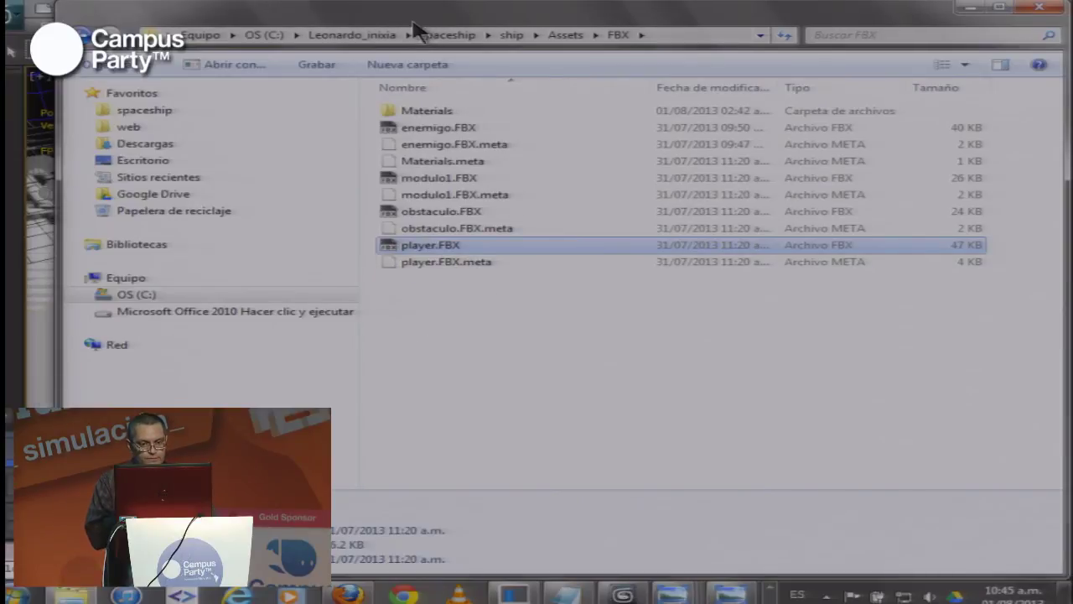
{"action": "left_click_drag", "start_coordinate": [414, 20], "coordinate": [404, 26]}
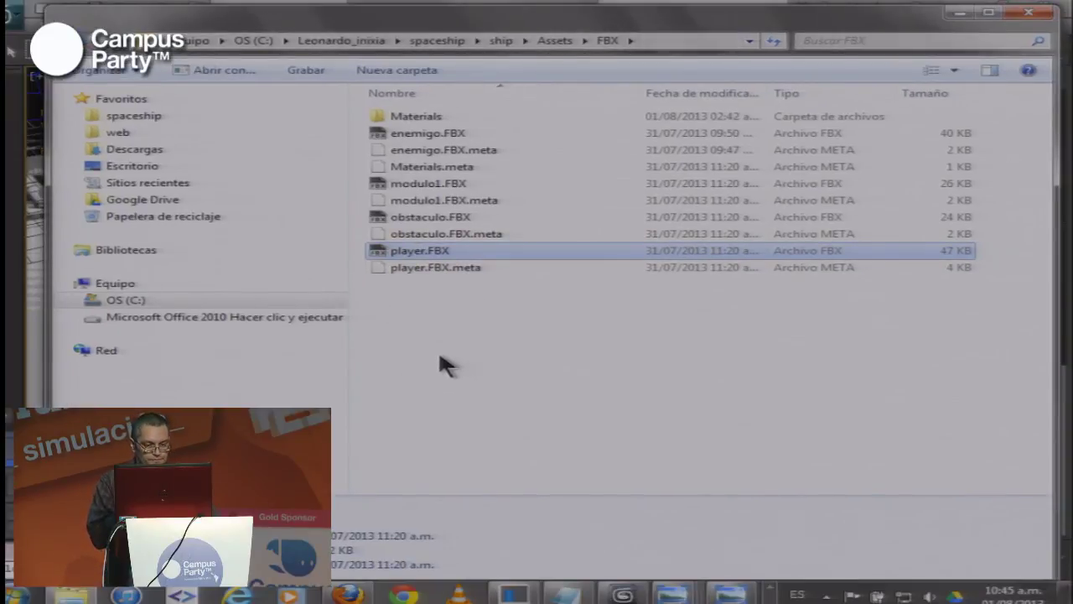
Point out obstaculo.FBX among the exported files and select the matching obstacle block in the 3ds Max scene
{"action": "left_click", "coordinate": [406, 218]}
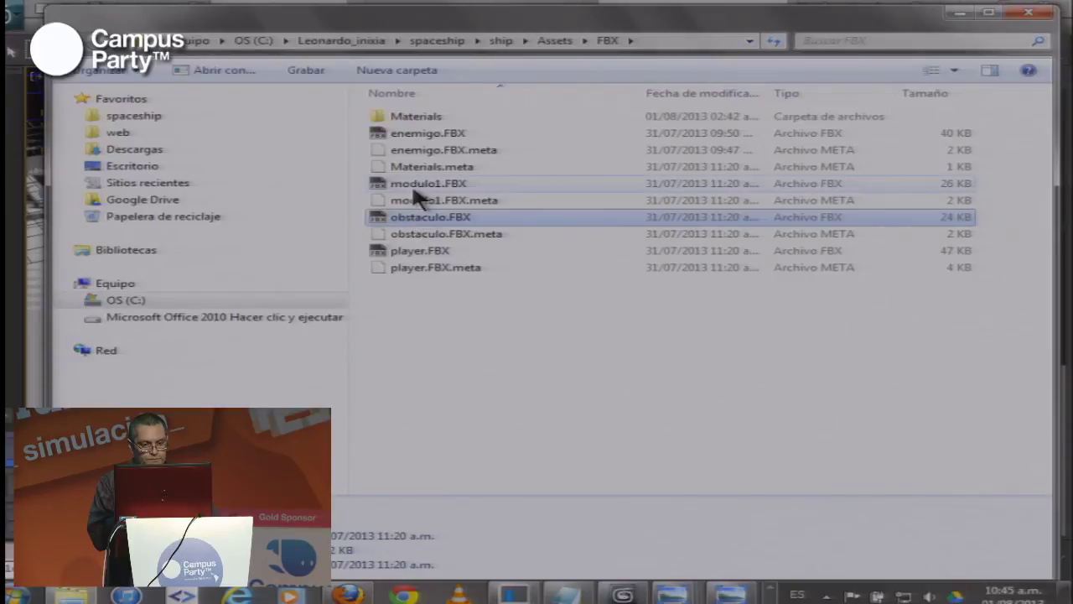
{"action": "left_click", "coordinate": [417, 184]}
{"action": "left_click", "coordinate": [407, 249]}
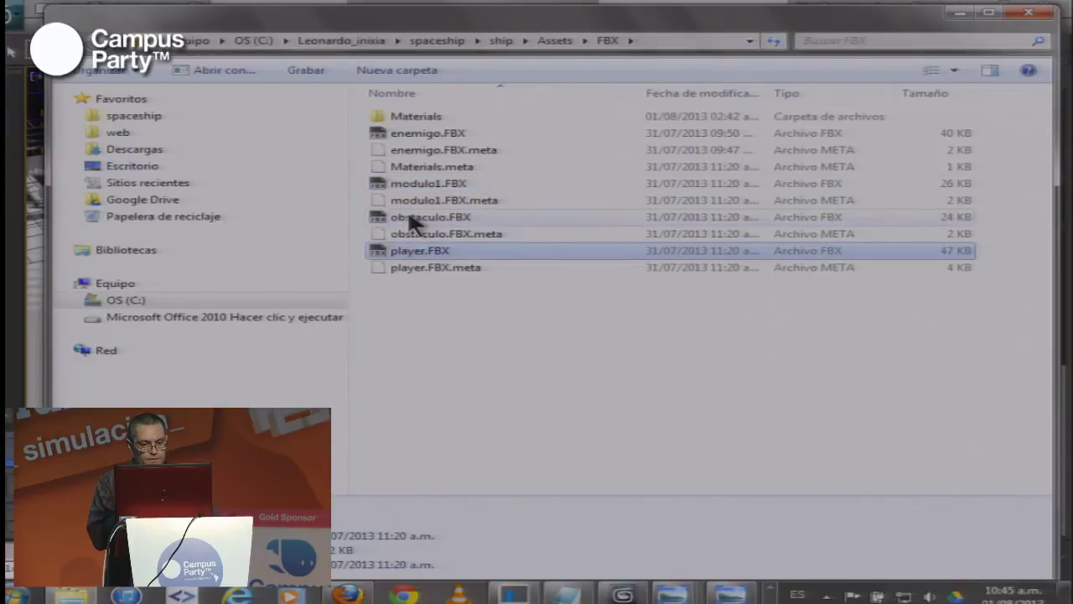
{"action": "left_click", "coordinate": [413, 219]}
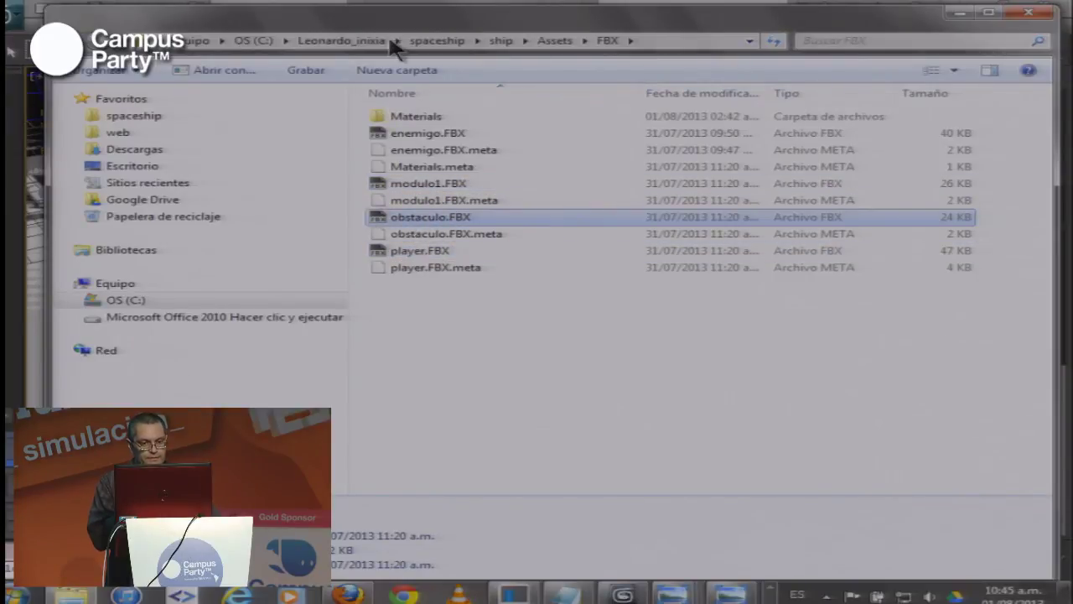
{"action": "left_click_drag", "start_coordinate": [395, 43], "coordinate": [439, 364]}
{"action": "left_click", "coordinate": [350, 203]}
{"action": "scroll", "coordinate": [367, 239], "scroll_direction": "down", "scroll_amount": 3}
{"action": "left_click_drag", "start_coordinate": [351, 203], "coordinate": [327, 248]}
{"action": "left_click", "coordinate": [364, 249]}
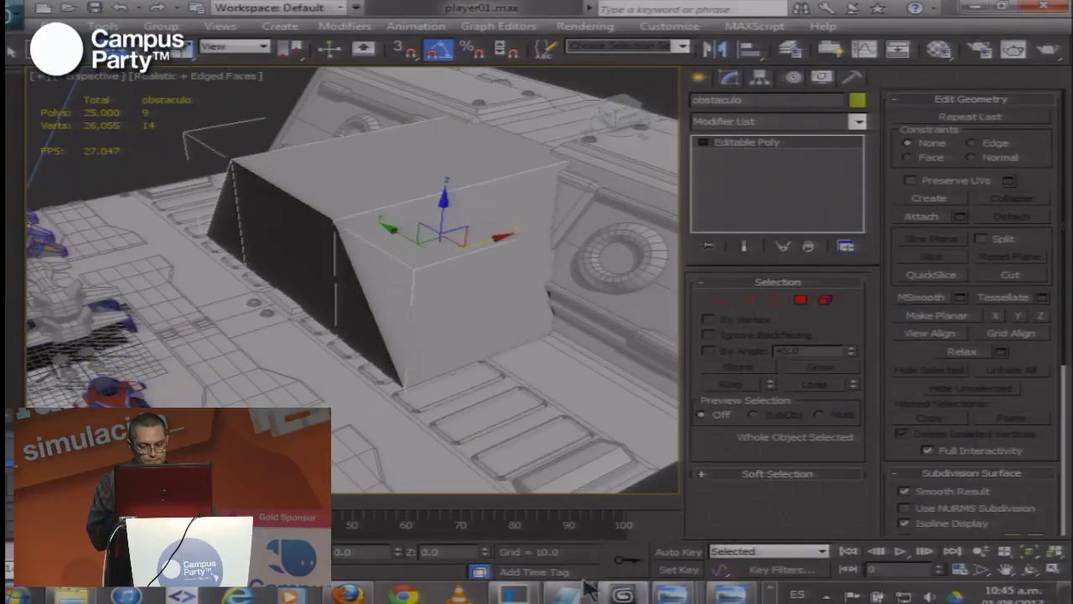
Select modulo1.FBX in the FBX folder and show the whole track module in the 3ds Max viewport
{"action": "left_click", "coordinate": [71, 596]}
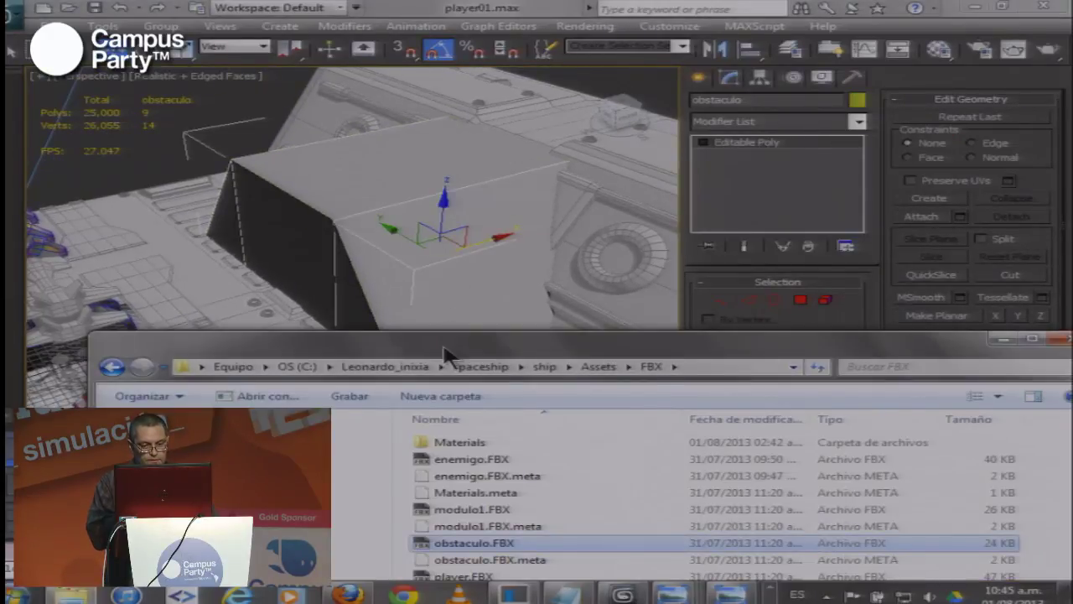
{"action": "left_click_drag", "start_coordinate": [444, 352], "coordinate": [396, 132]}
{"action": "left_click", "coordinate": [485, 294]}
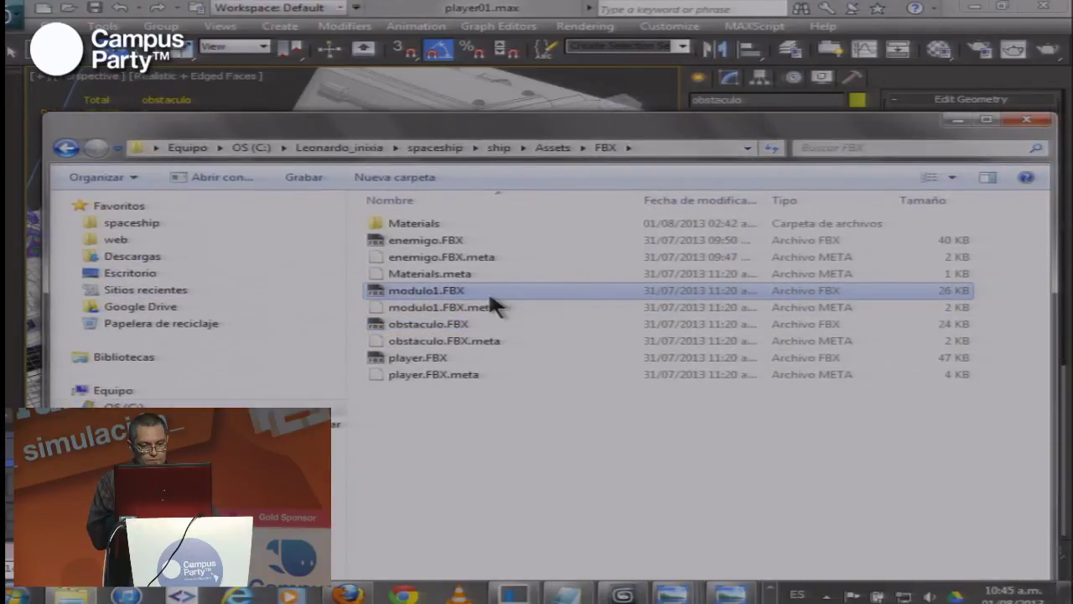
{"action": "left_click_drag", "start_coordinate": [368, 127], "coordinate": [566, 348]}
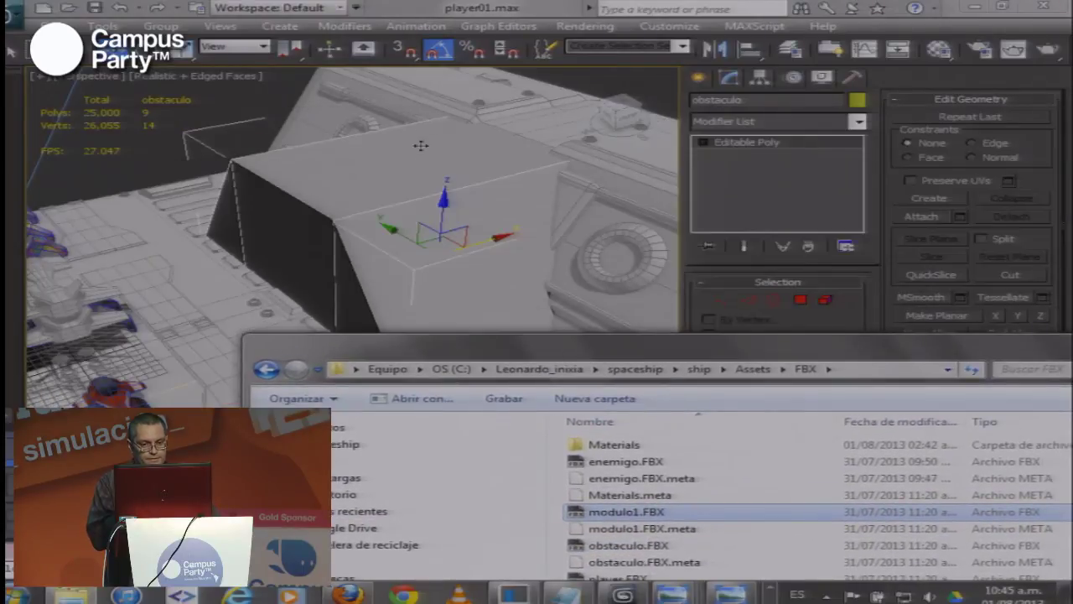
{"action": "left_click", "coordinate": [421, 145]}
{"action": "scroll", "coordinate": [414, 148], "scroll_direction": "down", "scroll_amount": 6}
{"action": "left_click_drag", "start_coordinate": [412, 148], "coordinate": [440, 158]}
{"action": "left_click", "coordinate": [333, 327]}
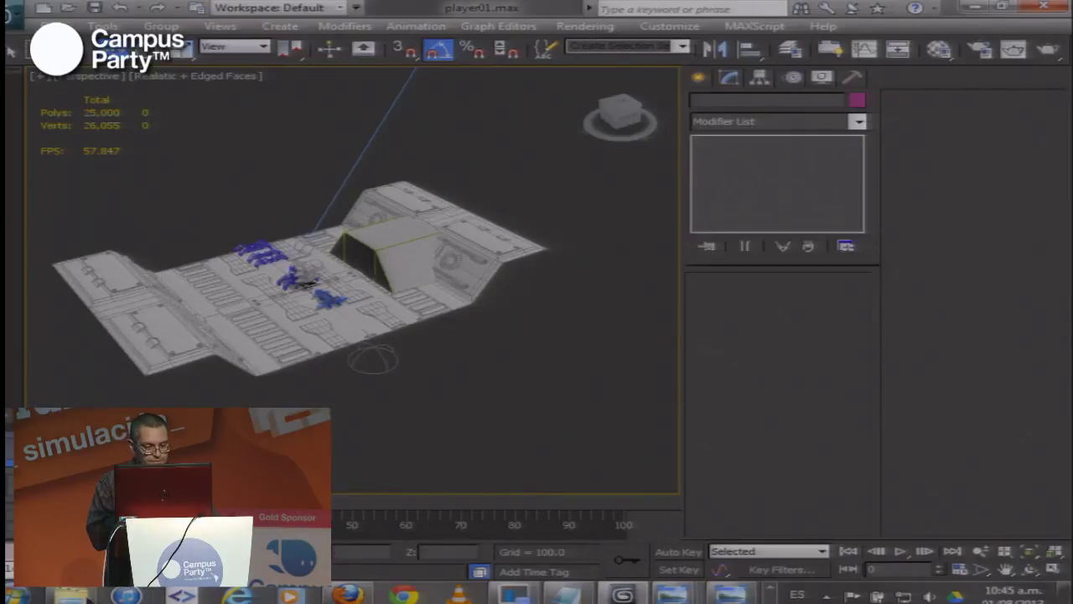
Select enemigo.FBX in the FBX folder and show the enemy model up close in the 3ds Max viewport
{"action": "left_click", "coordinate": [74, 595]}
{"action": "left_click_drag", "start_coordinate": [412, 347], "coordinate": [286, 156]}
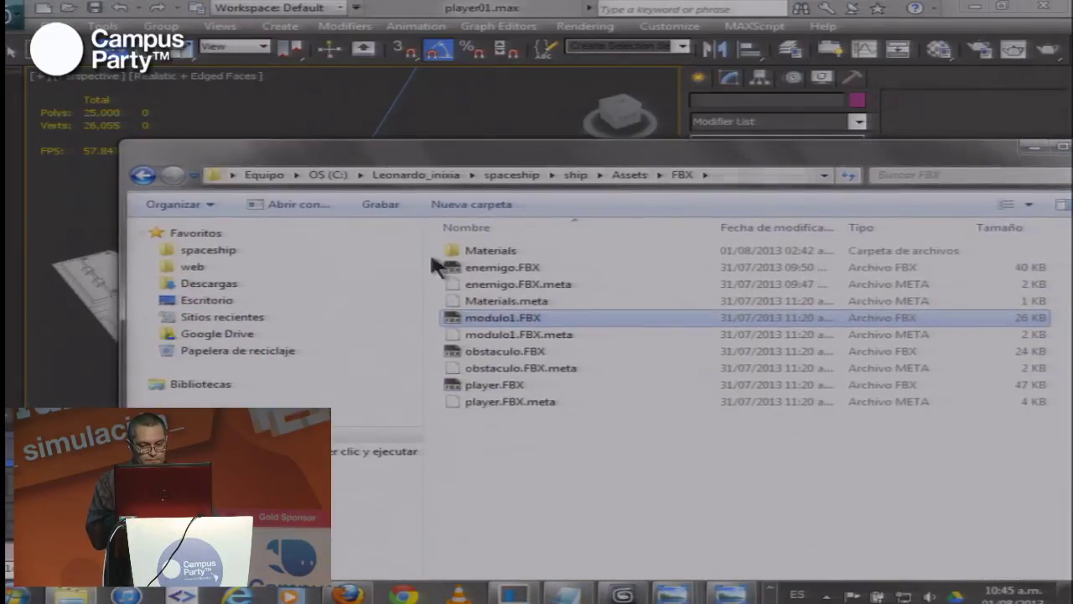
{"action": "left_click", "coordinate": [466, 268]}
{"action": "left_click_drag", "start_coordinate": [469, 157], "coordinate": [495, 334]}
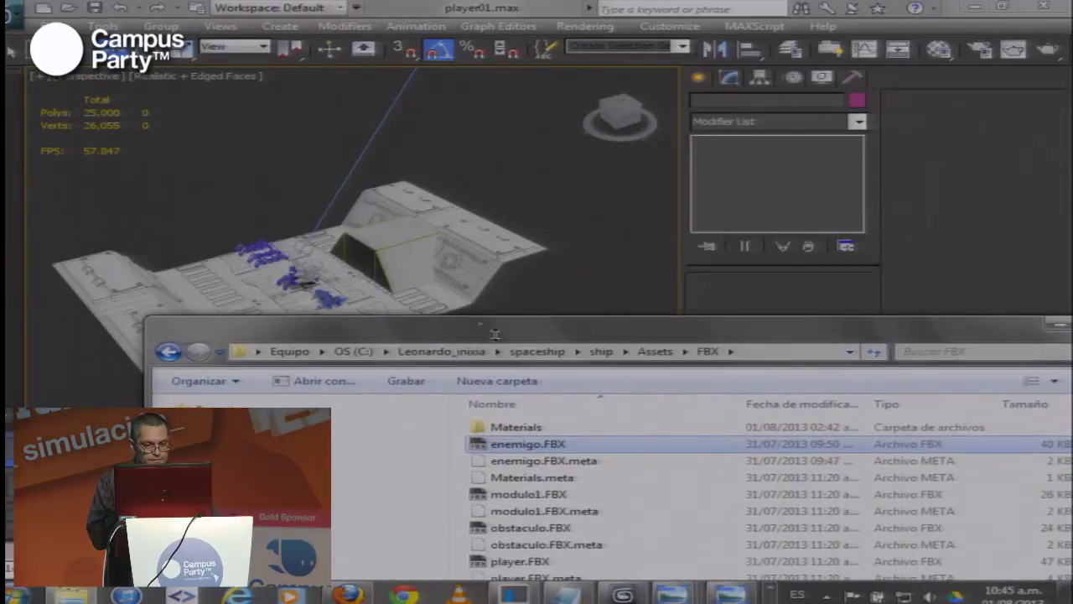
{"action": "left_click", "coordinate": [293, 292]}
{"action": "scroll", "coordinate": [293, 293], "scroll_direction": "up", "scroll_amount": 6}
{"action": "left_click_drag", "start_coordinate": [293, 293], "coordinate": [399, 434]}
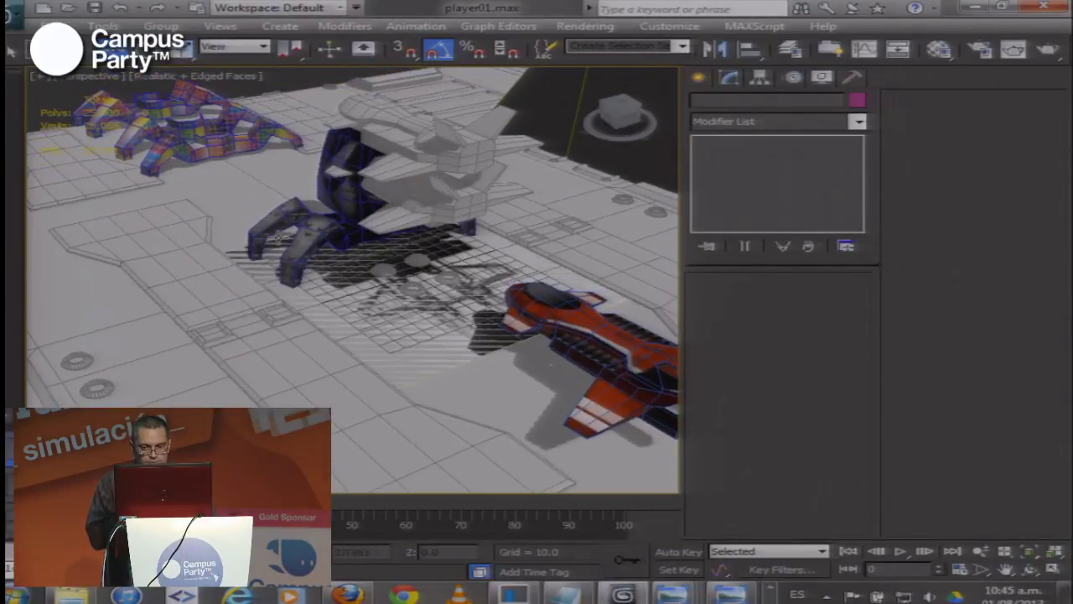
Minimise 3ds Max and the FBX folder window to bring up uvw_enemigo.psd in Photoshop
{"action": "left_click", "coordinate": [973, 8]}
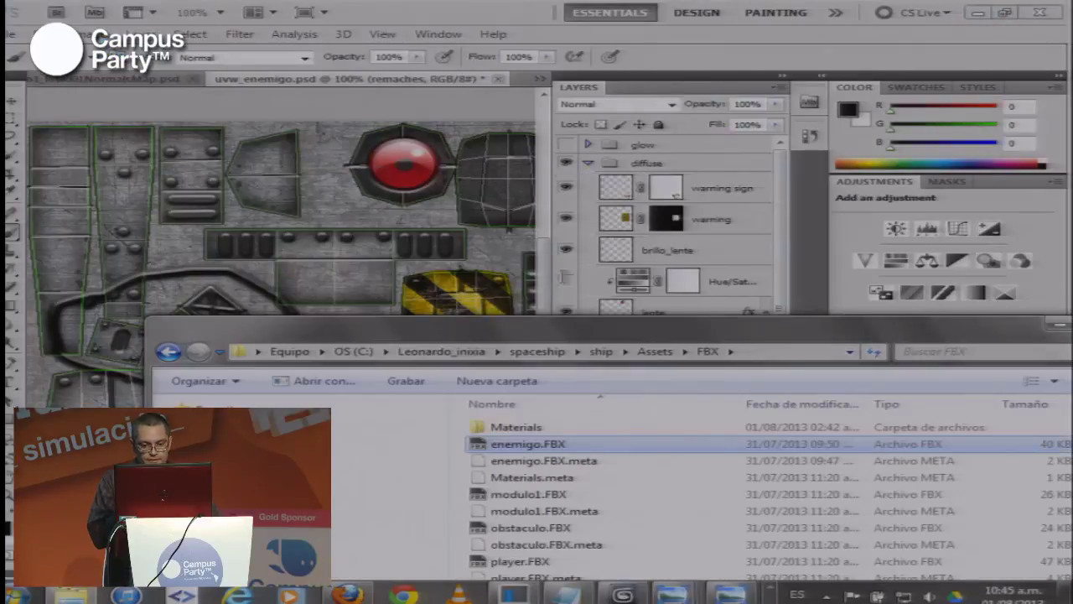
{"action": "left_click_drag", "start_coordinate": [562, 342], "coordinate": [449, 199]}
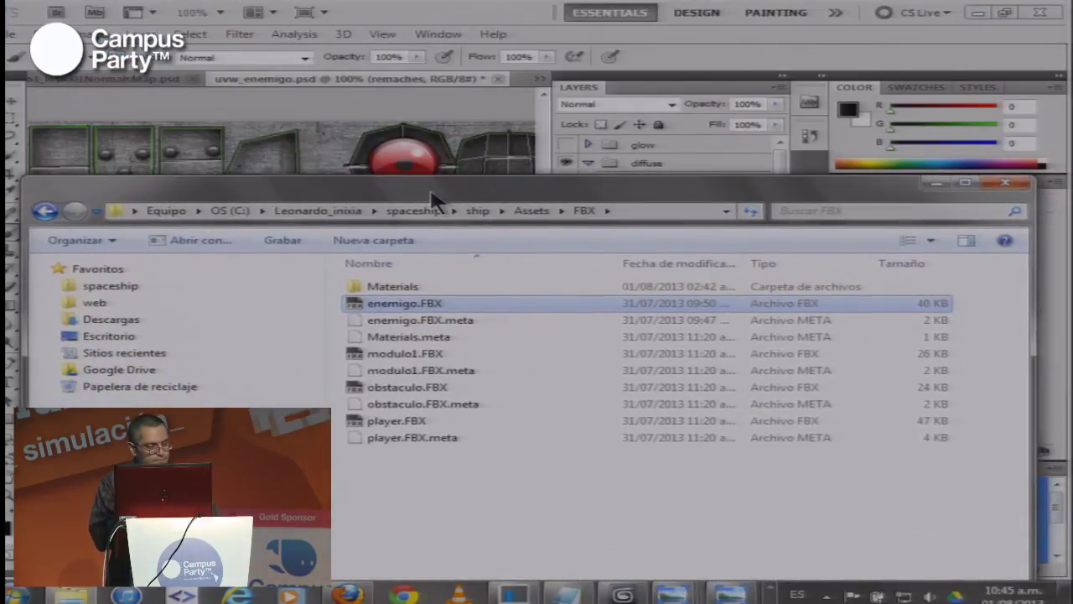
{"action": "left_click_drag", "start_coordinate": [474, 194], "coordinate": [503, 75]}
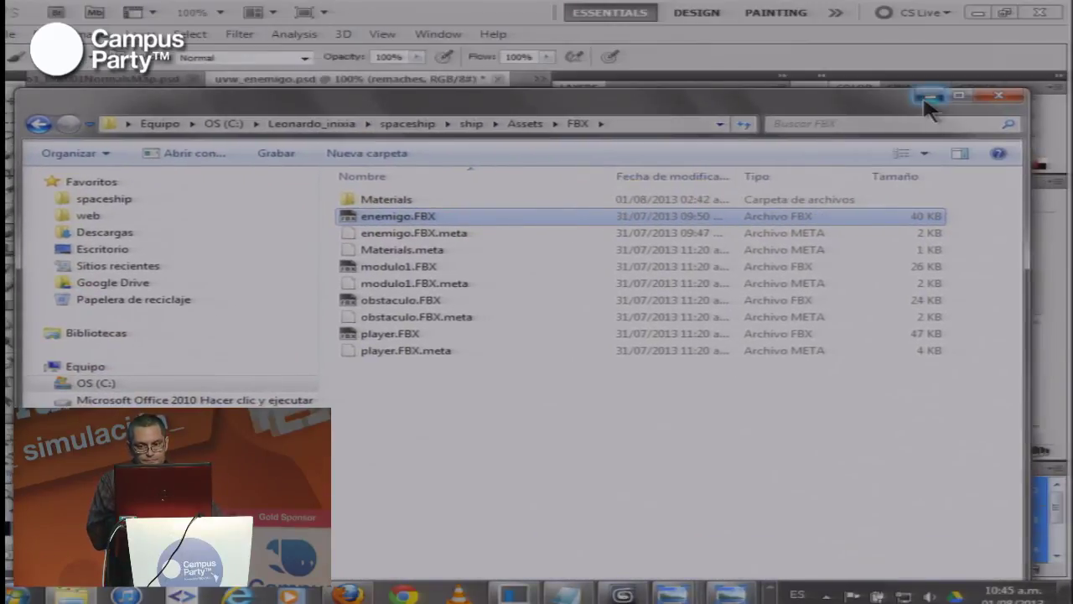
{"action": "left_click", "coordinate": [930, 108]}
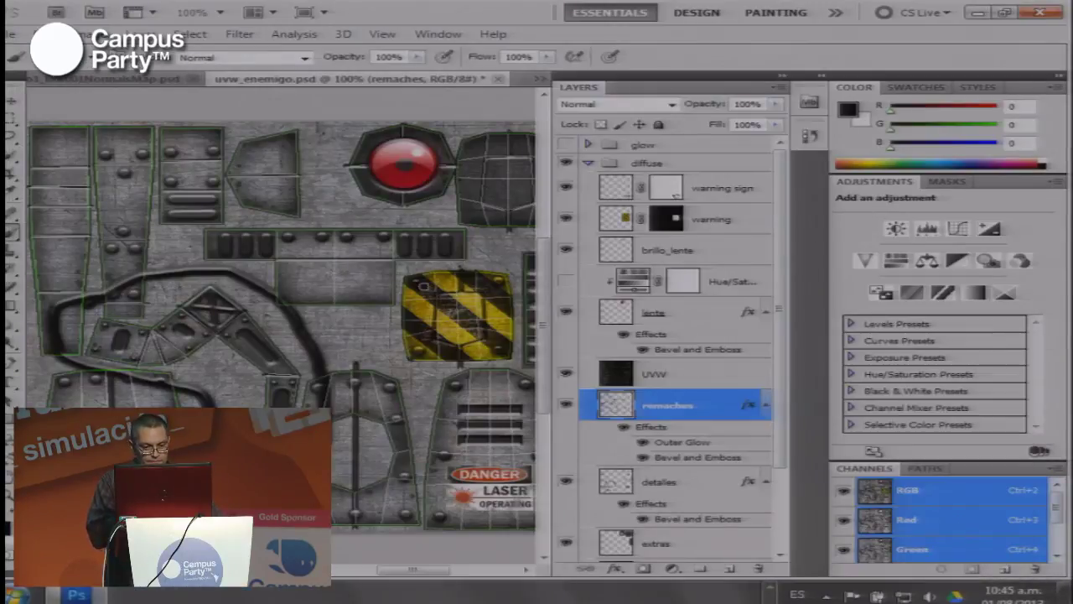
Leave uvw_enemigo.psd open without saving or closing it and switch to Unity with the ship project
{"action": "left_click", "coordinate": [497, 78]}
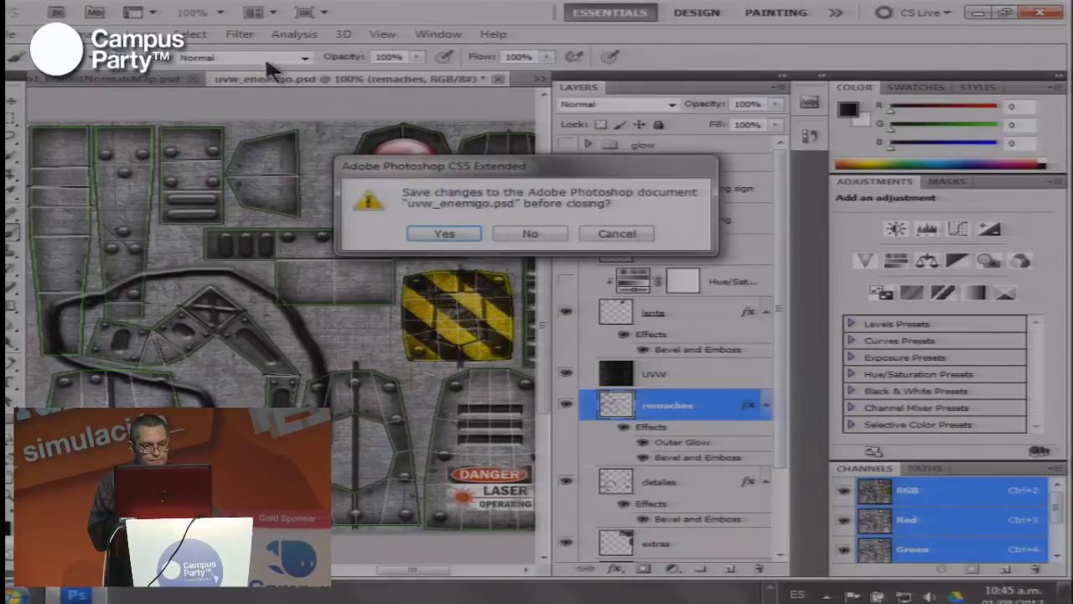
{"action": "left_click", "coordinate": [612, 235]}
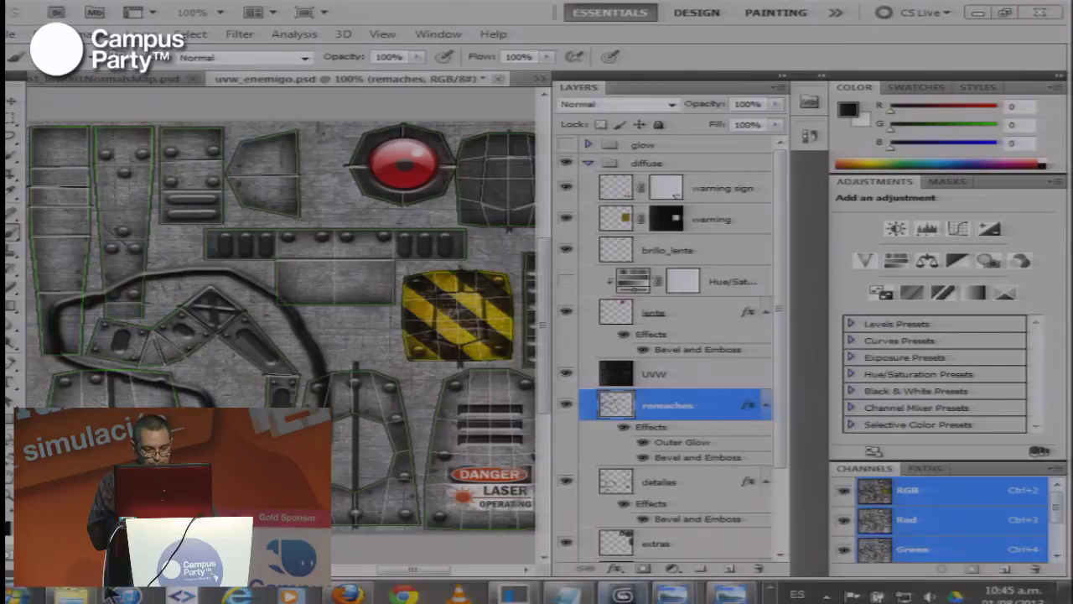
{"action": "left_click", "coordinate": [28, 594]}
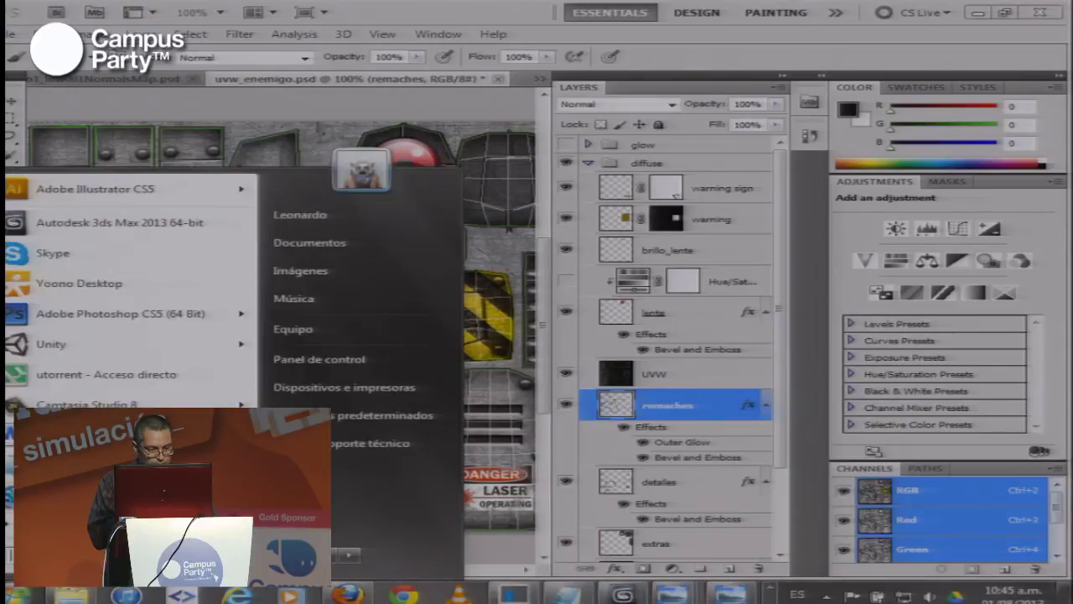
{"action": "left_click", "coordinate": [59, 339]}
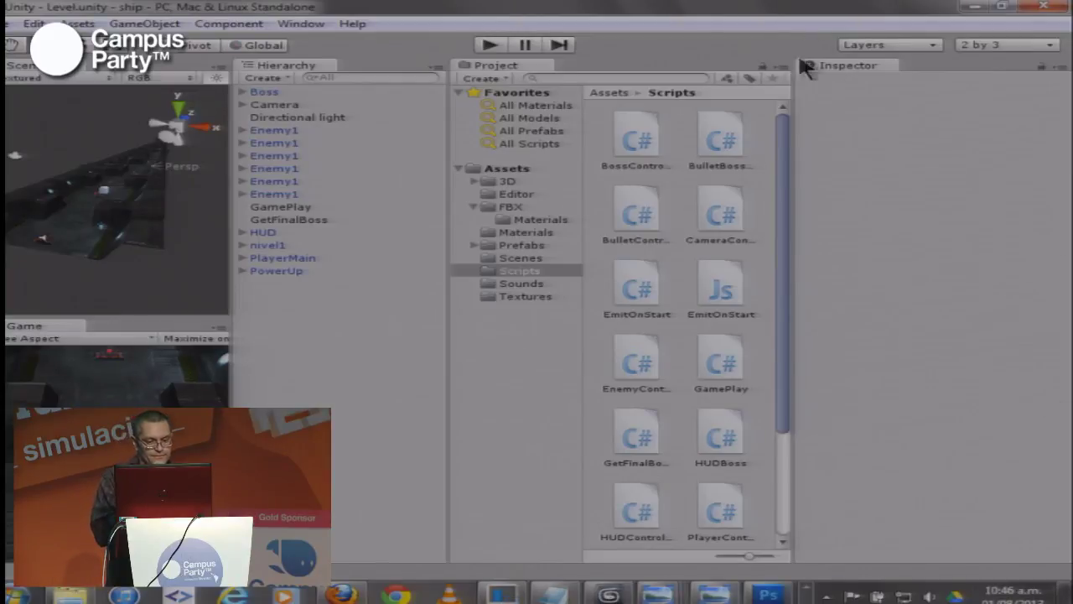
Open the crear_nivel scene from the project's Scenes folder
{"action": "left_click_drag", "start_coordinate": [451, 357], "coordinate": [528, 355]}
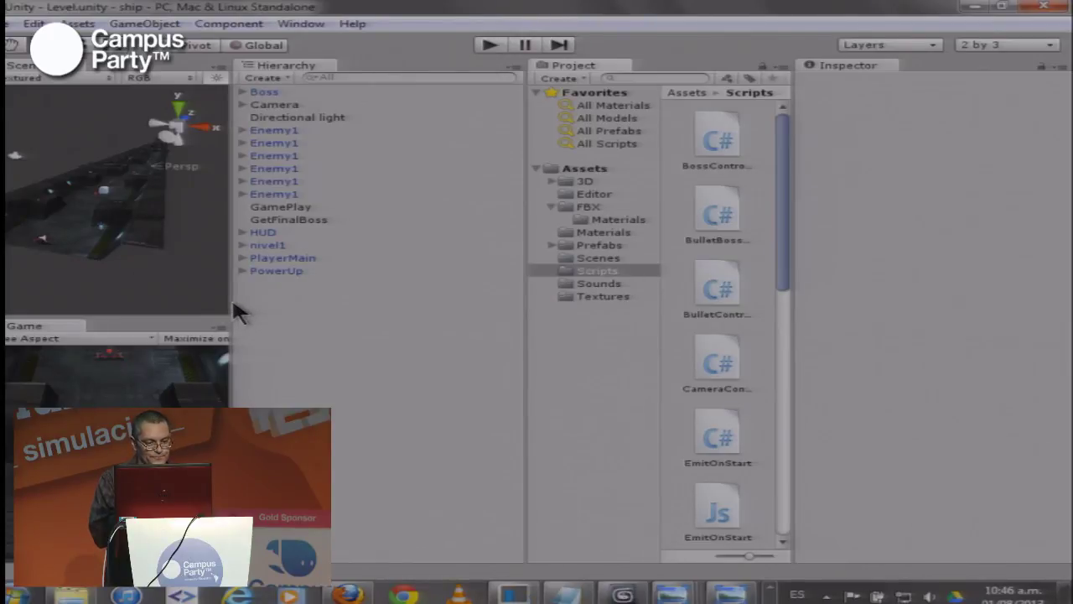
{"action": "left_click", "coordinate": [593, 260]}
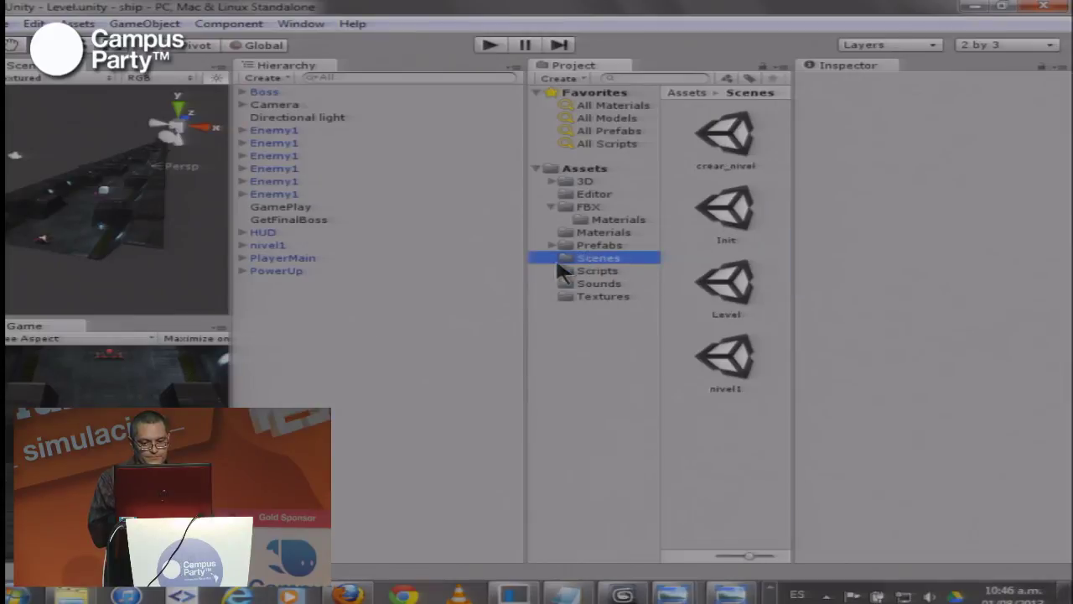
{"action": "left_click_drag", "start_coordinate": [525, 268], "coordinate": [326, 276]}
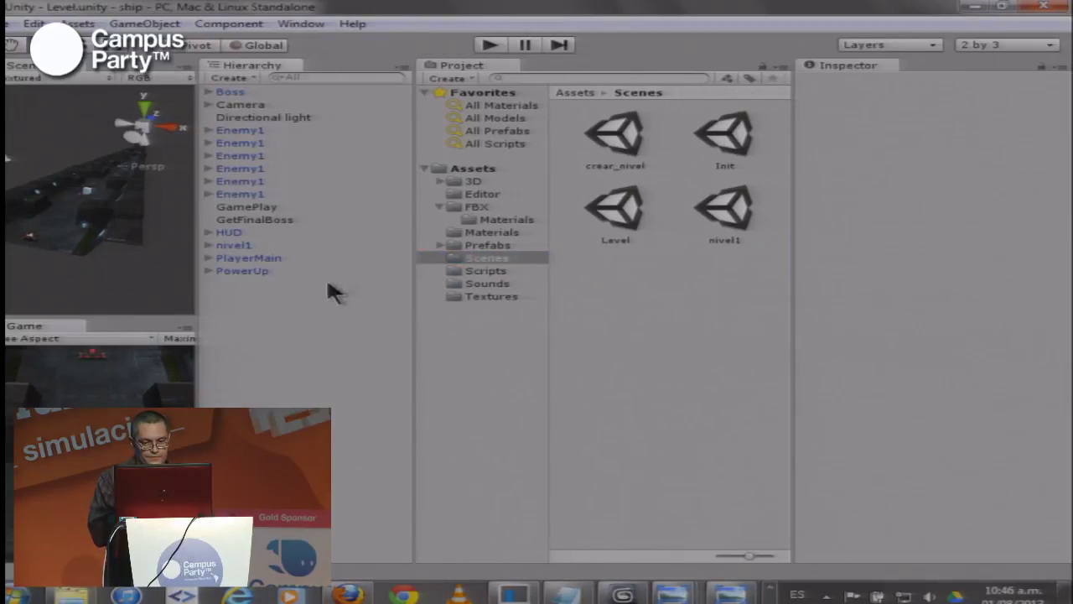
{"action": "left_click", "coordinate": [624, 147]}
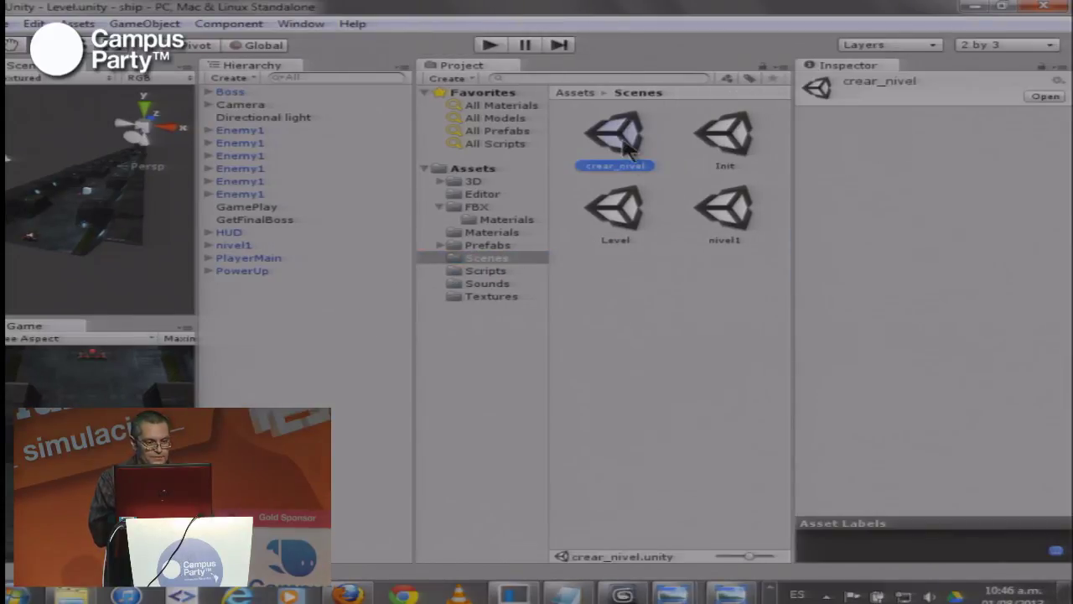
{"action": "double_click", "coordinate": [624, 149]}
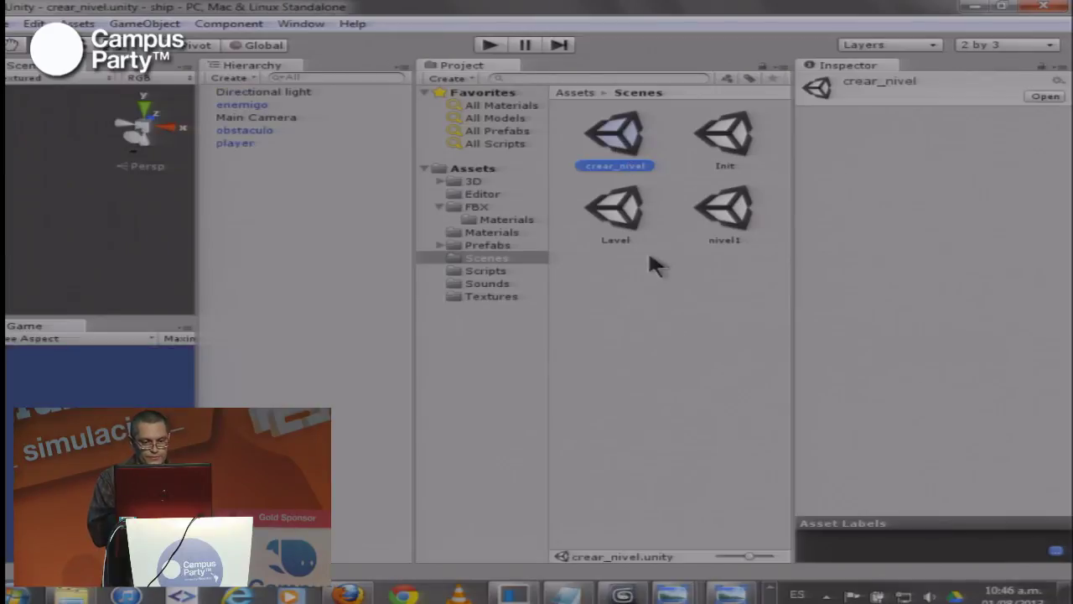
Show the contents of the project's FBX folder and collapse its subfolders in the asset tree
{"action": "left_click_drag", "start_coordinate": [201, 227], "coordinate": [255, 226]}
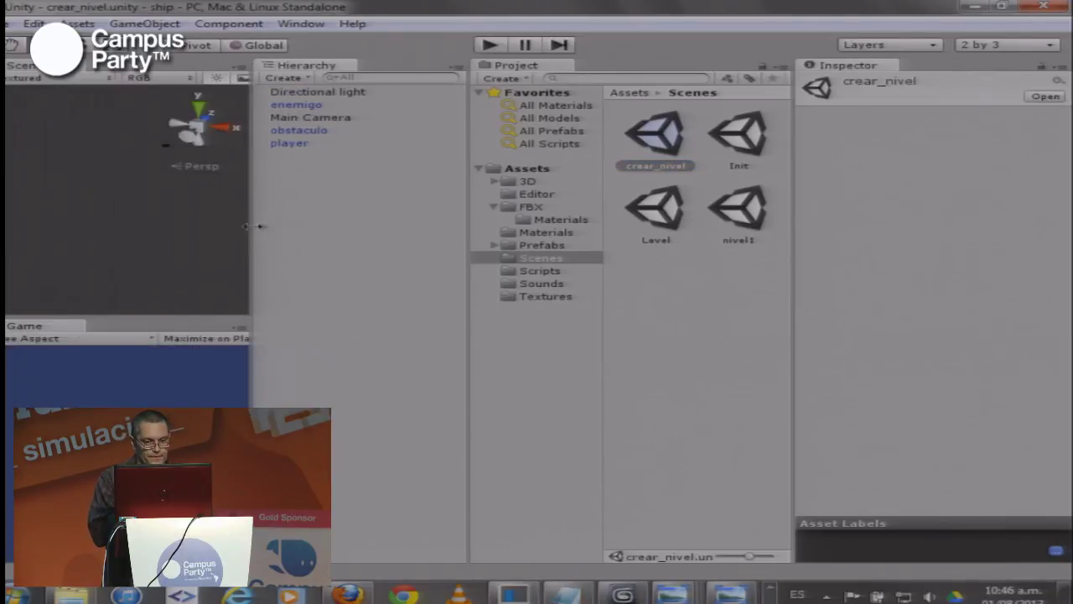
{"action": "left_click", "coordinate": [505, 206]}
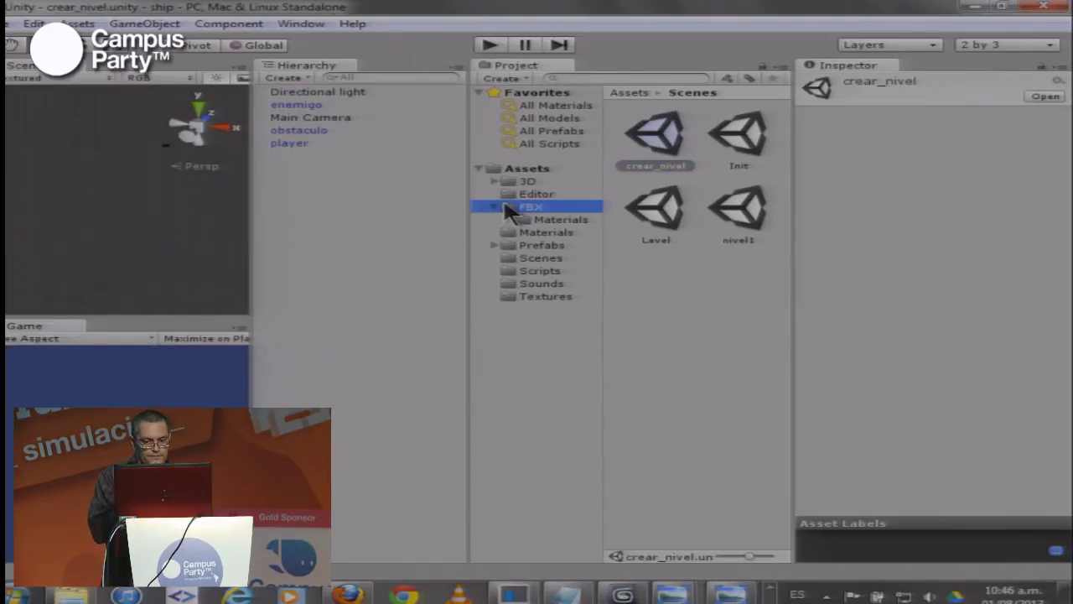
{"action": "left_click", "coordinate": [653, 361]}
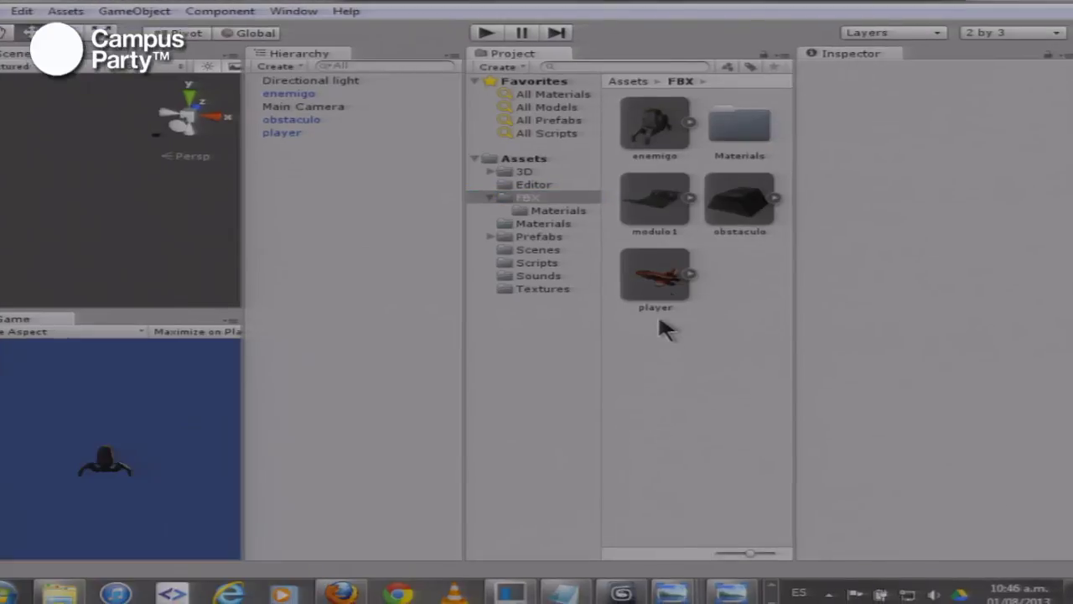
{"action": "left_click_drag", "start_coordinate": [464, 346], "coordinate": [312, 345]}
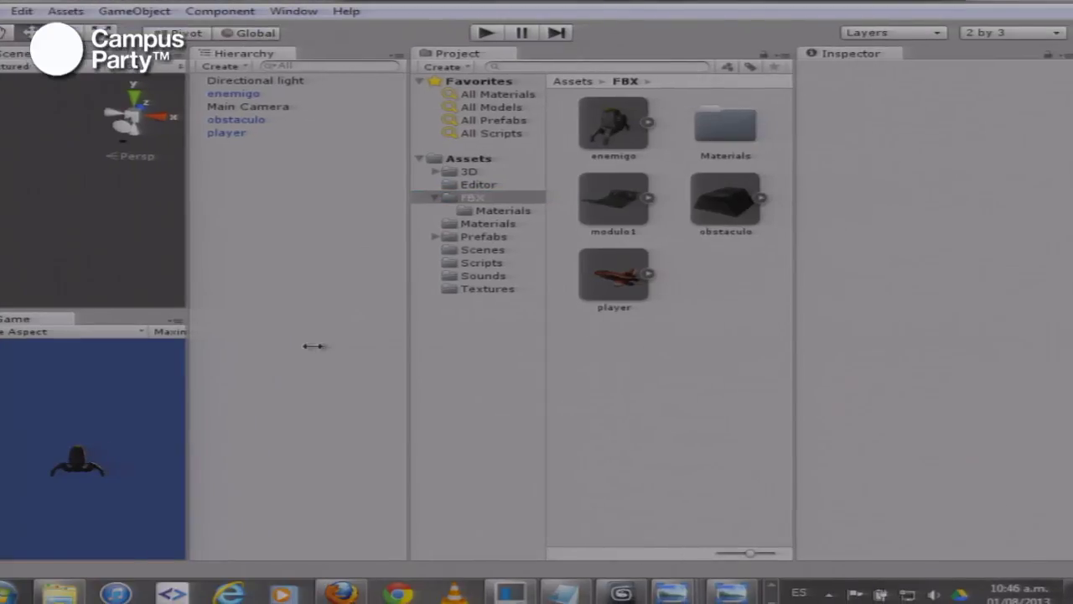
{"action": "left_click", "coordinate": [435, 198]}
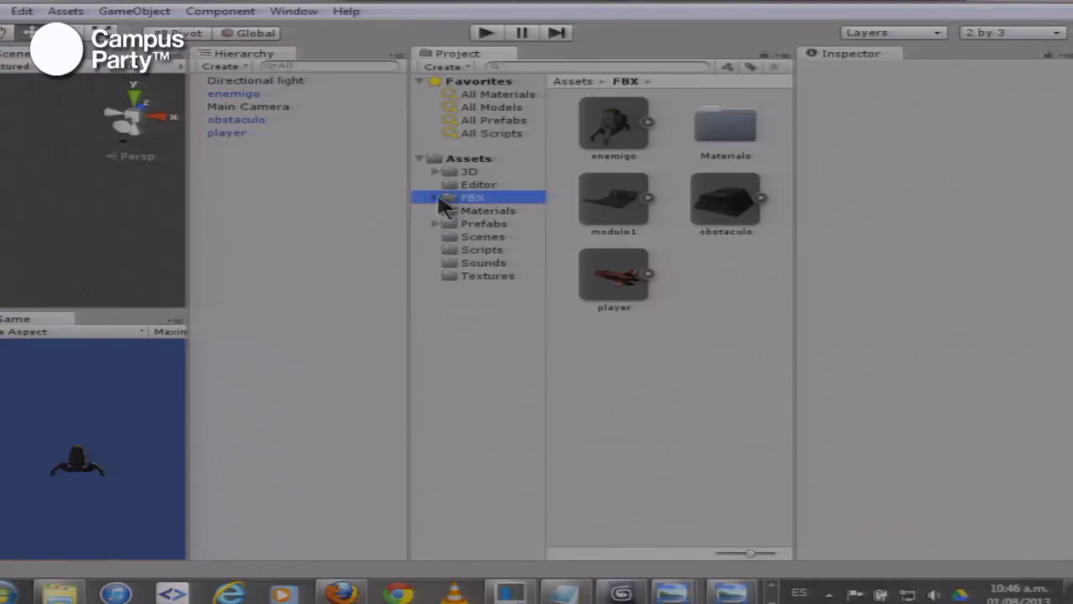
Look through the import previews of the enemigo, modulo1, obstaculo and player models in the FBX folder
{"action": "left_click", "coordinate": [614, 134]}
{"action": "left_click", "coordinate": [613, 201]}
{"action": "left_click", "coordinate": [723, 206]}
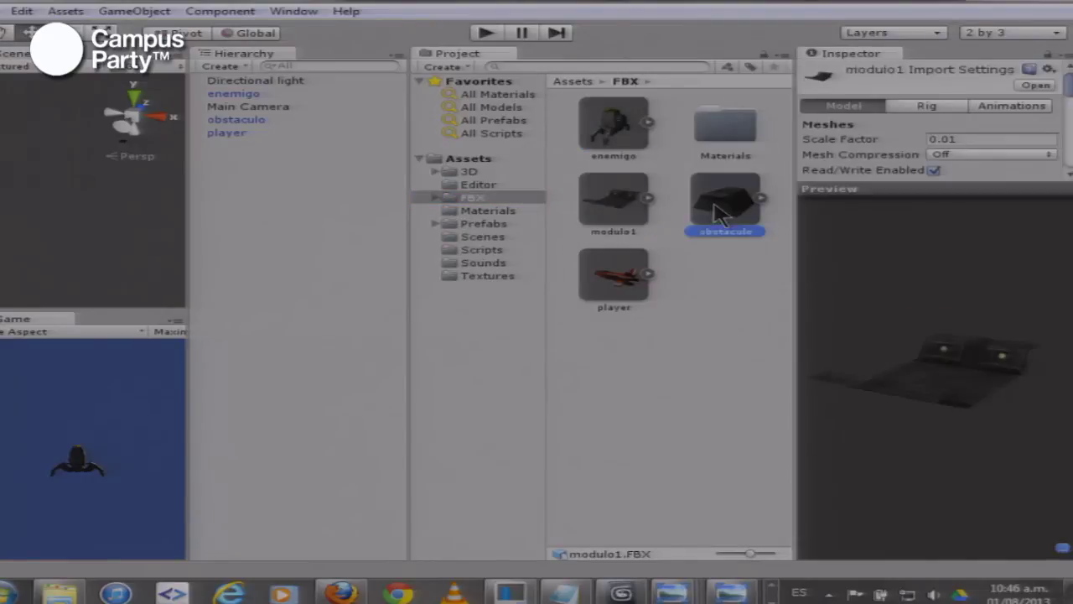
{"action": "left_click", "coordinate": [590, 306]}
{"action": "left_click", "coordinate": [627, 156]}
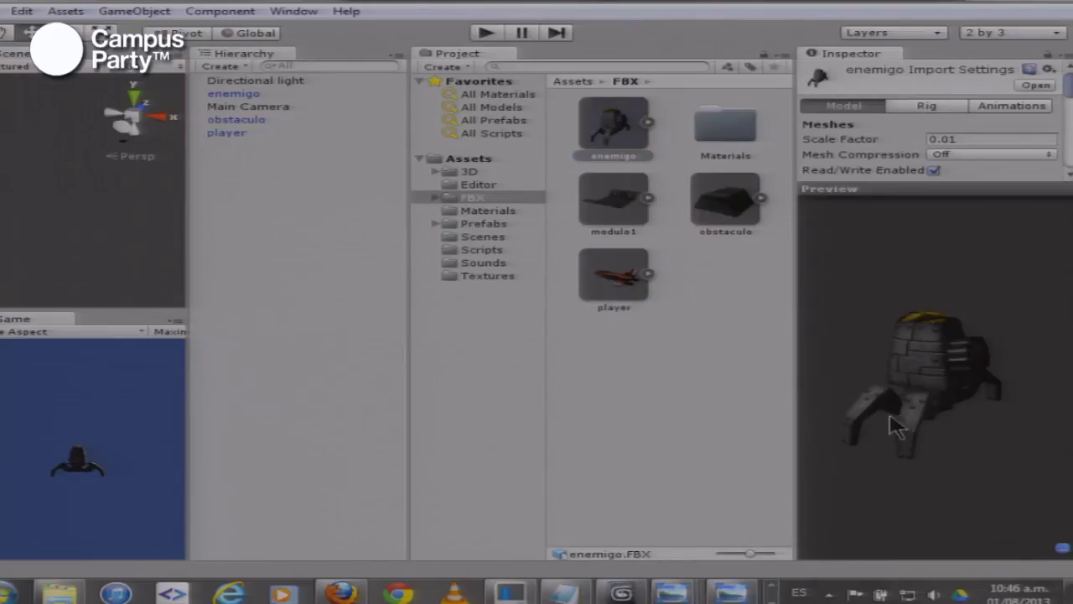
Enlarge the model preview area and examine enemigo, modulo1, obstaculo and player in it
{"action": "left_click_drag", "start_coordinate": [816, 375], "coordinate": [619, 429]}
{"action": "left_click_drag", "start_coordinate": [728, 429], "coordinate": [658, 402]}
{"action": "left_click", "coordinate": [600, 271]}
{"action": "left_click", "coordinate": [603, 357]}
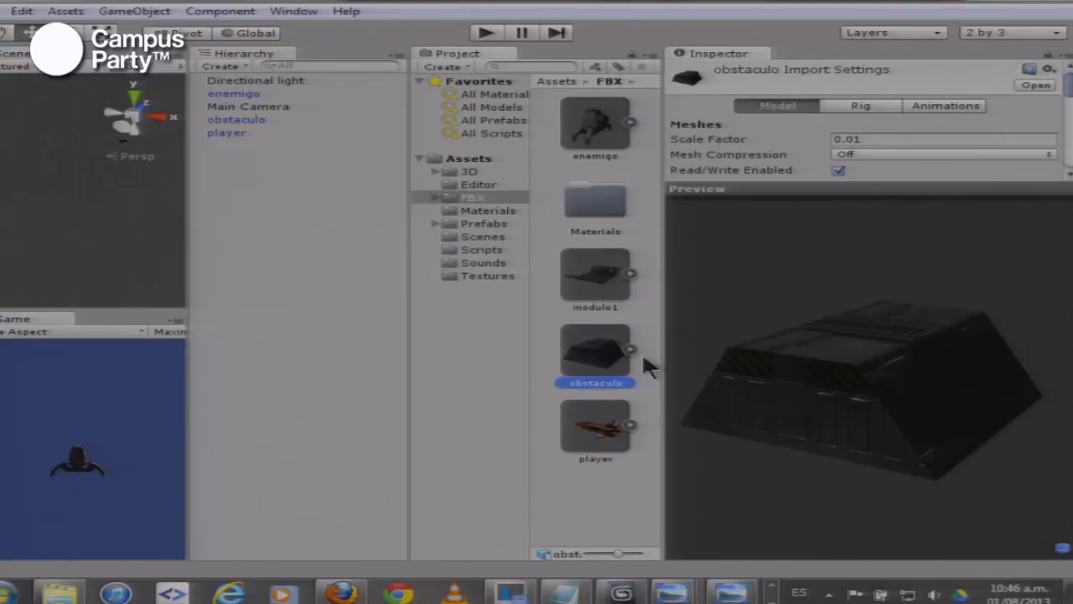
{"action": "left_click", "coordinate": [587, 437]}
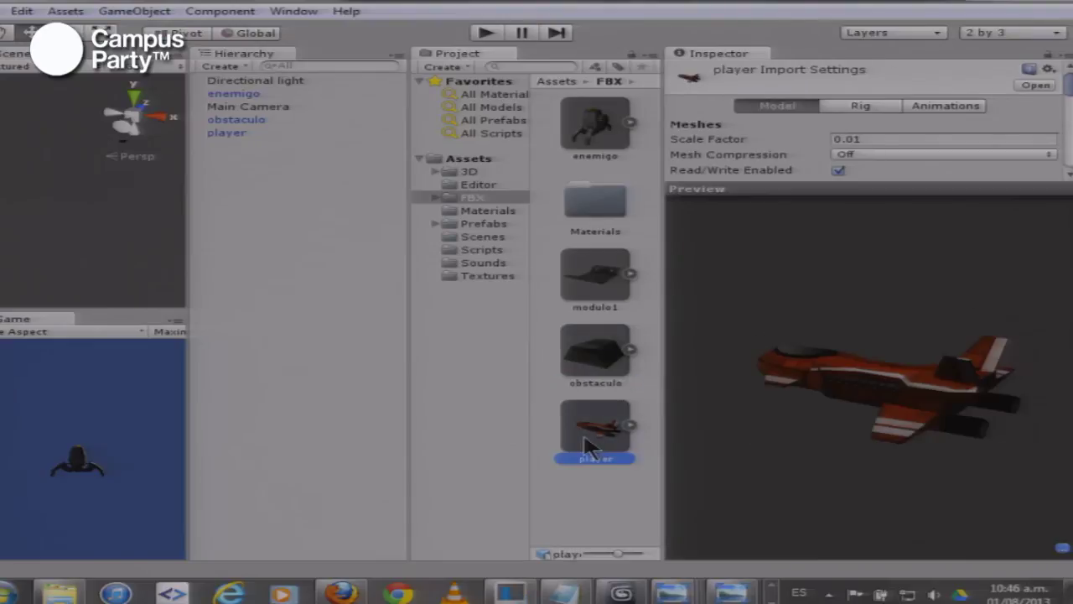
Preview the modulo1 track module and rotate it to examine it from above
{"action": "left_click", "coordinate": [646, 362]}
{"action": "left_click_drag", "start_coordinate": [696, 382], "coordinate": [718, 388]}
{"action": "left_click", "coordinate": [594, 275]}
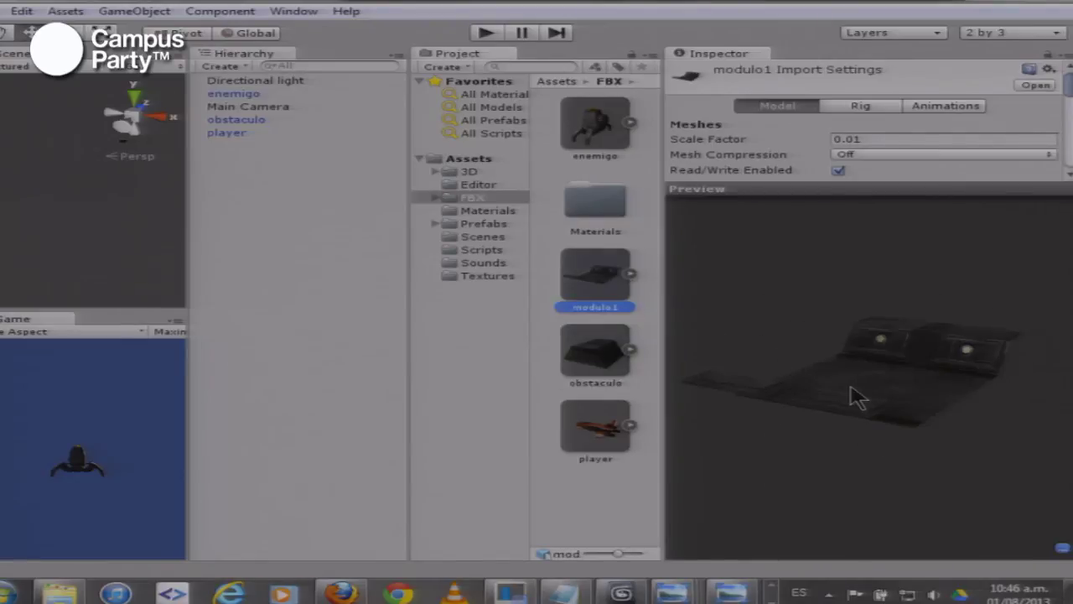
{"action": "left_click_drag", "start_coordinate": [855, 395], "coordinate": [750, 369]}
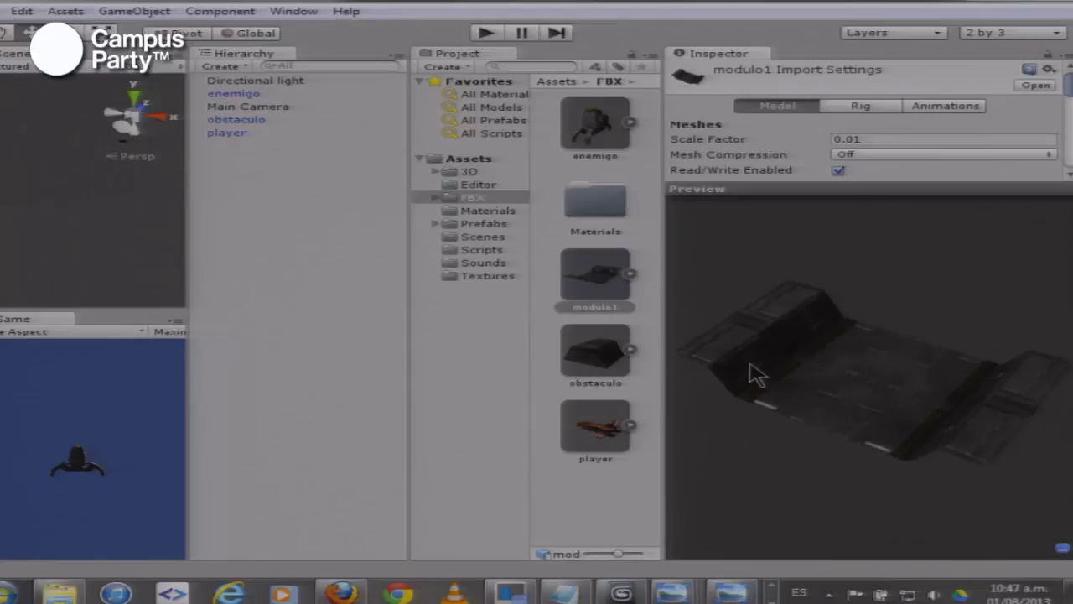
Examine the obstaculo and player models from above in the preview and narrow the preview area again
{"action": "left_click", "coordinate": [595, 352]}
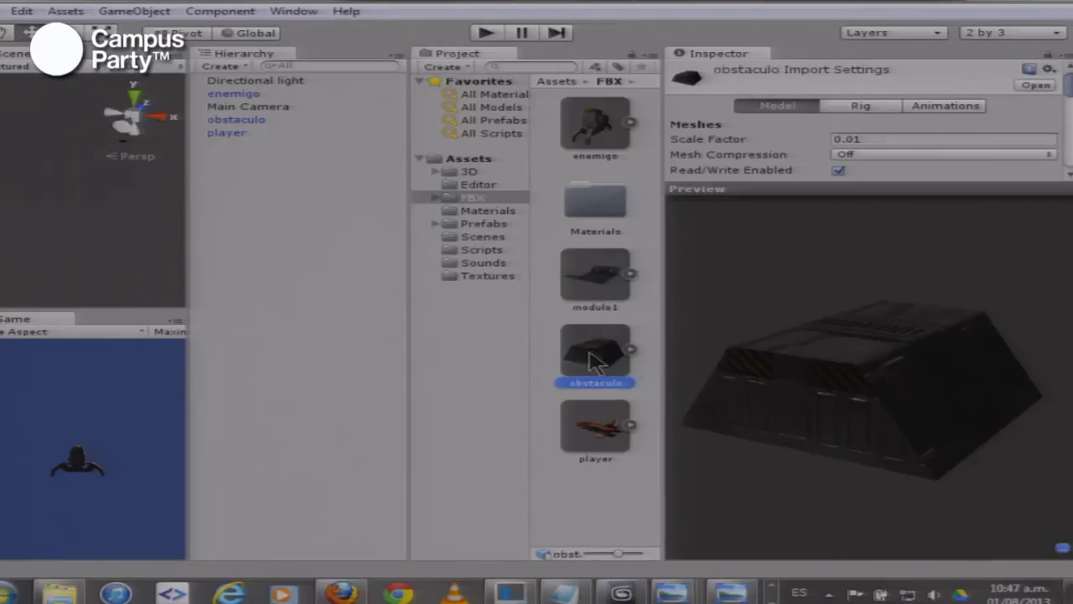
{"action": "left_click_drag", "start_coordinate": [801, 394], "coordinate": [850, 444]}
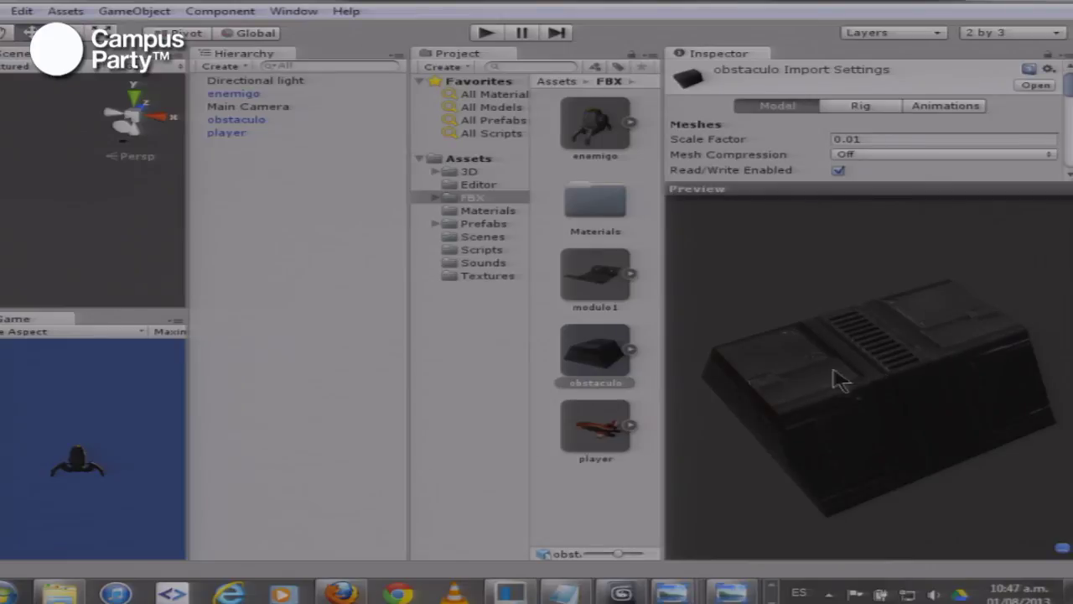
{"action": "left_click", "coordinate": [591, 432]}
{"action": "left_click_drag", "start_coordinate": [766, 414], "coordinate": [839, 451]}
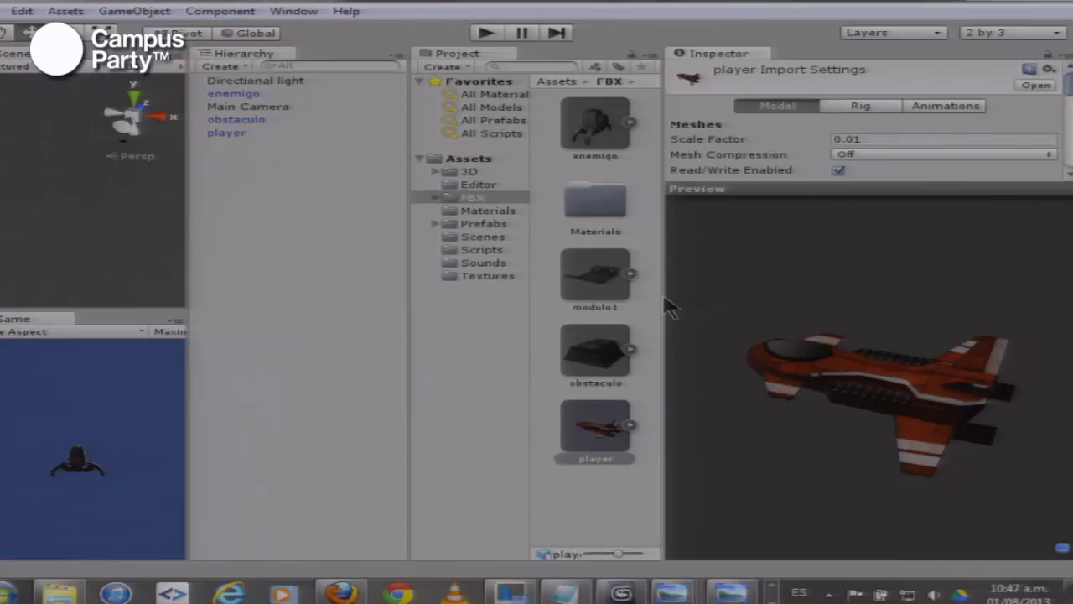
{"action": "left_click_drag", "start_coordinate": [671, 298], "coordinate": [843, 300]}
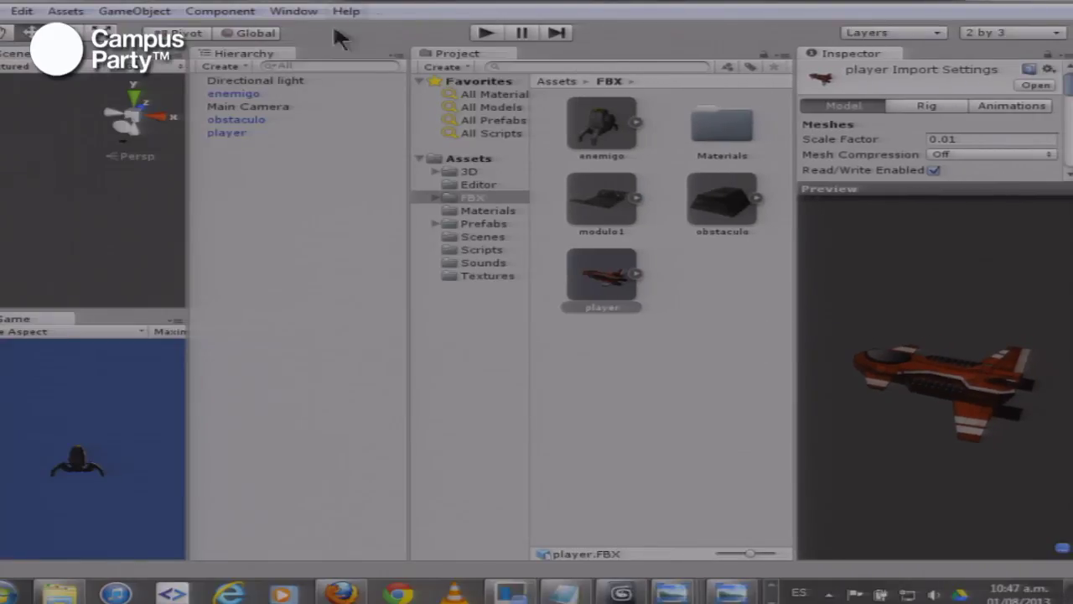
Widen the Scene view and frame the enemigo object in it, seen up close at an oblique angle
{"action": "left_click_drag", "start_coordinate": [186, 174], "coordinate": [398, 168]}
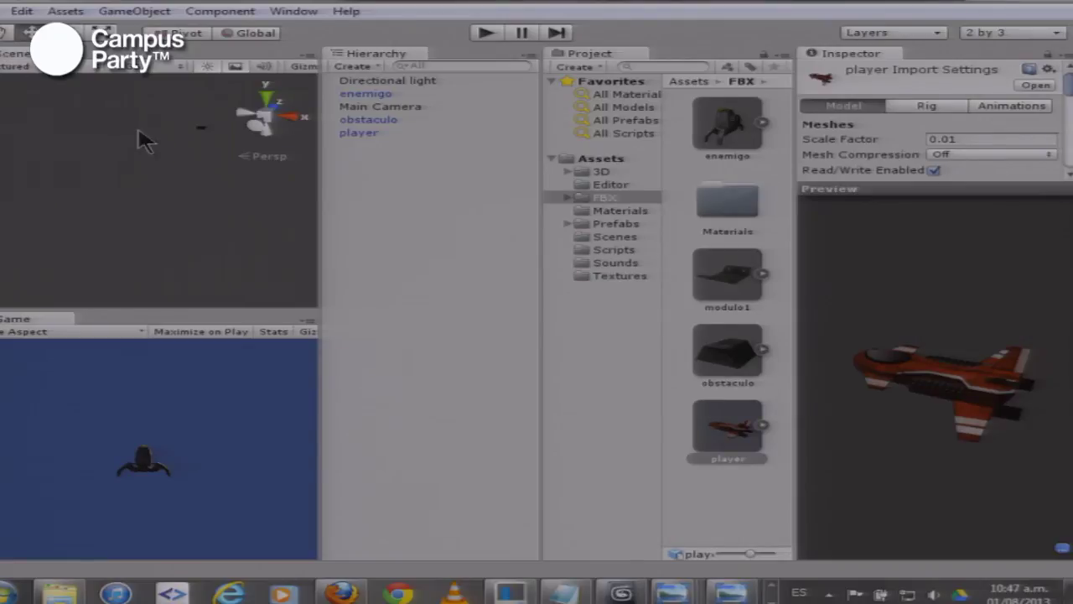
{"action": "double_click", "coordinate": [355, 95]}
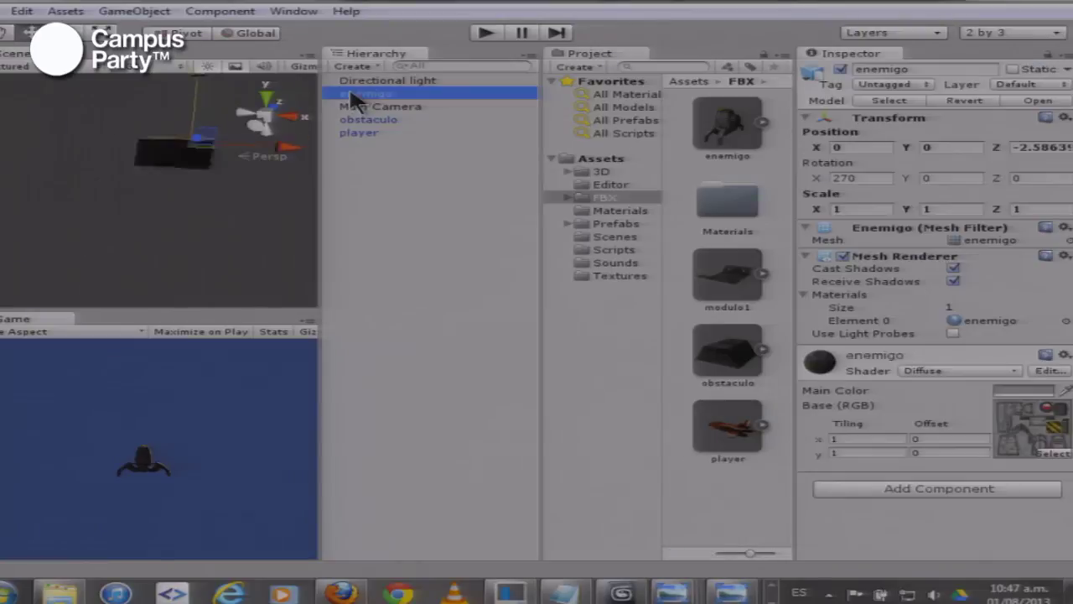
{"action": "scroll", "coordinate": [129, 186], "scroll_direction": "up", "scroll_amount": 1}
{"action": "mouse_move", "coordinate": [172, 193]}
{"action": "left_mouse_down"}
{"action": "mouse_move", "coordinate": [147, 184]}
{"action": "mouse_move", "coordinate": [176, 189]}
{"action": "left_mouse_up"}
{"action": "scroll", "coordinate": [148, 186], "scroll_direction": "down", "scroll_amount": 1}
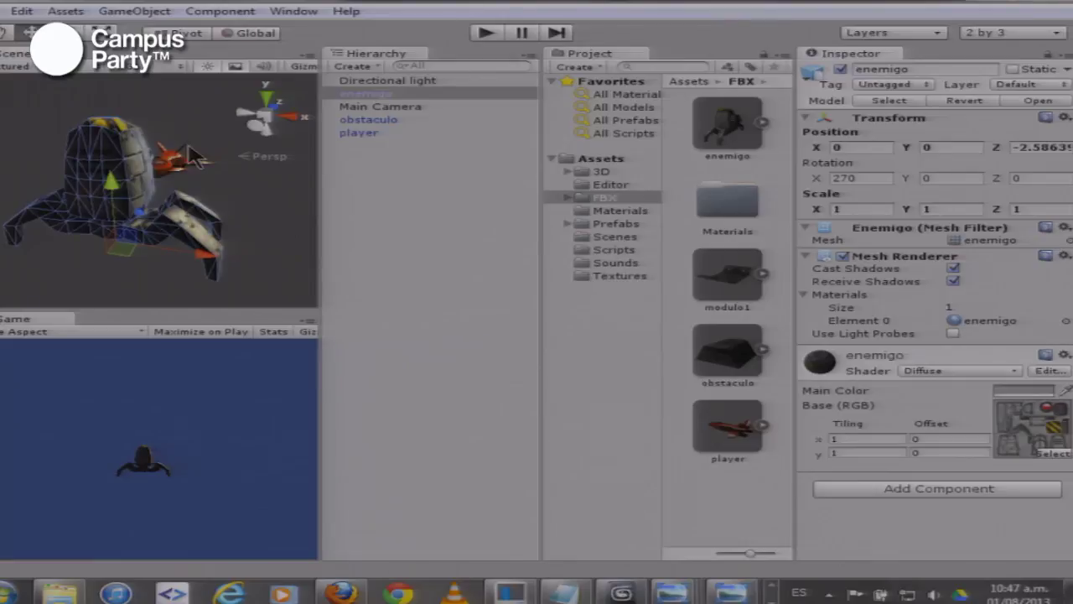
{"action": "mouse_move", "coordinate": [149, 234]}
{"action": "left_mouse_down"}
{"action": "mouse_move", "coordinate": [156, 223]}
{"action": "mouse_move", "coordinate": [159, 239]}
{"action": "left_mouse_up"}
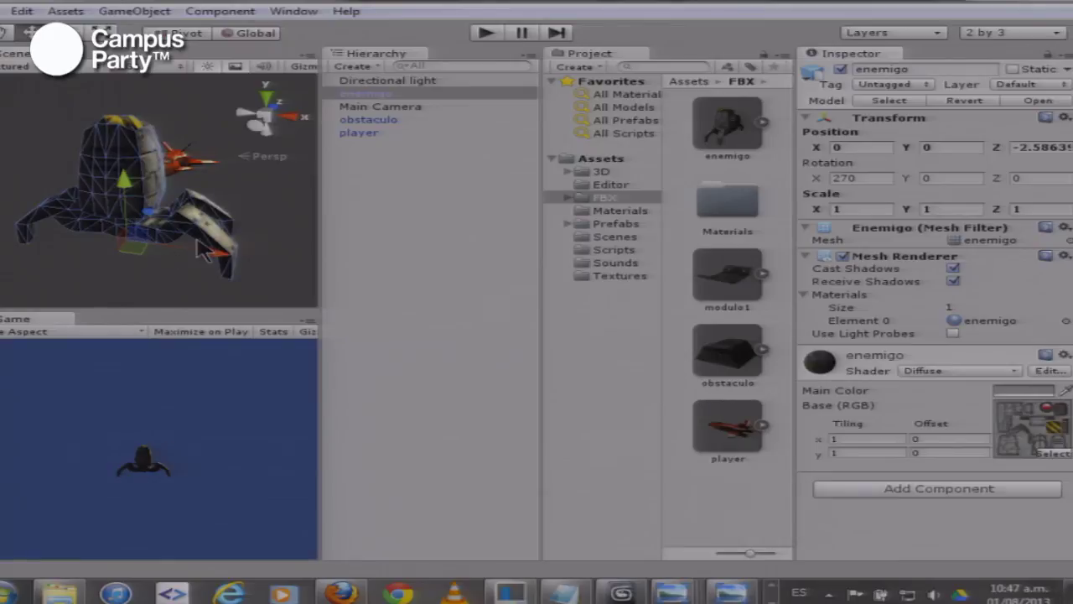
View enemigo in orthographic projection from the back and from the left, bringing the player ship into the Scene view
{"action": "left_click", "coordinate": [257, 124]}
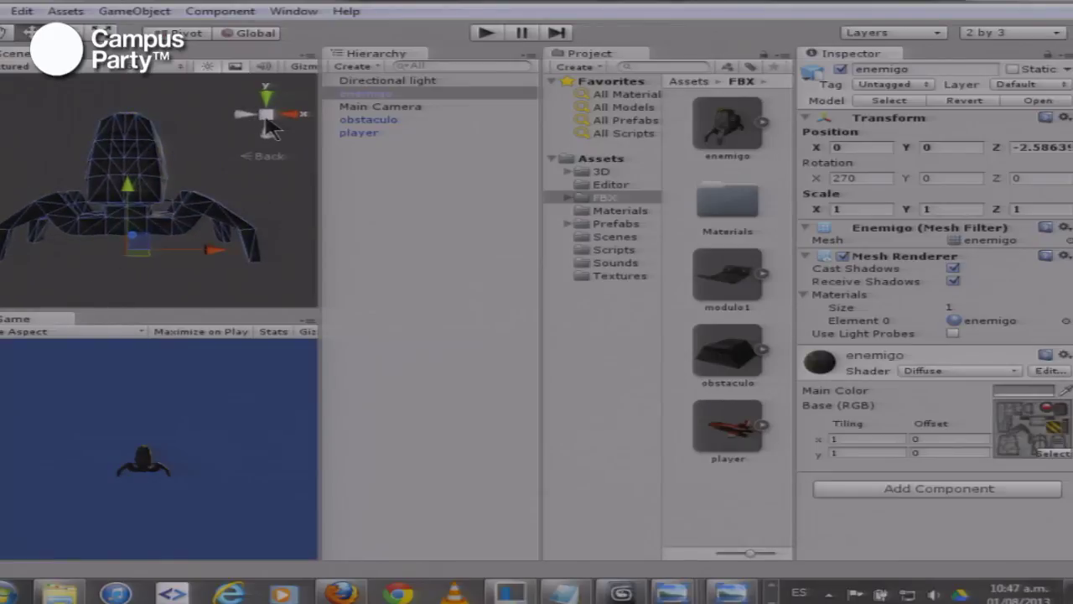
{"action": "left_click_drag", "start_coordinate": [198, 181], "coordinate": [227, 142]}
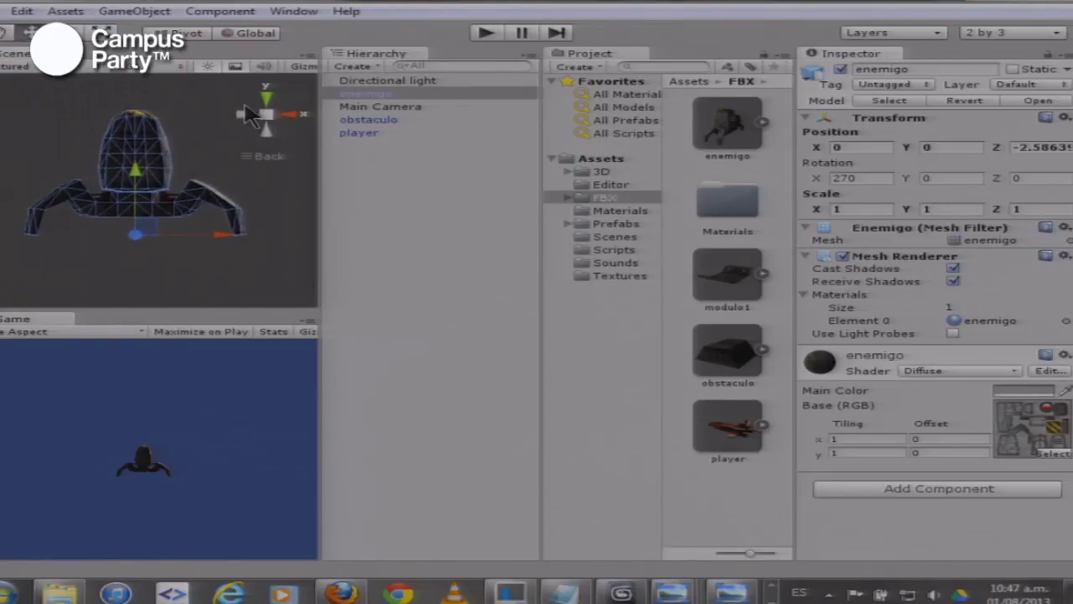
{"action": "left_click", "coordinate": [245, 114]}
{"action": "left_click_drag", "start_coordinate": [46, 201], "coordinate": [160, 231]}
{"action": "scroll", "coordinate": [113, 205], "scroll_direction": "down", "scroll_amount": 8}
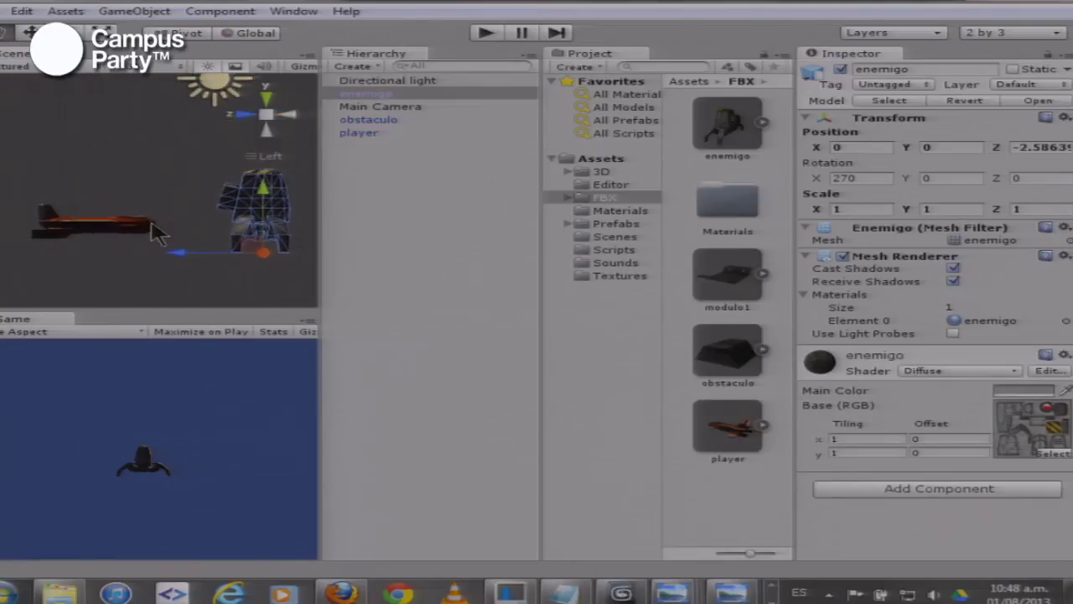
Select obstaculo and the Directional light, and view the ship, enemy and obstacle together in perspective from behind
{"action": "left_click", "coordinate": [371, 117]}
{"action": "scroll", "coordinate": [241, 168], "scroll_direction": "down", "scroll_amount": 2}
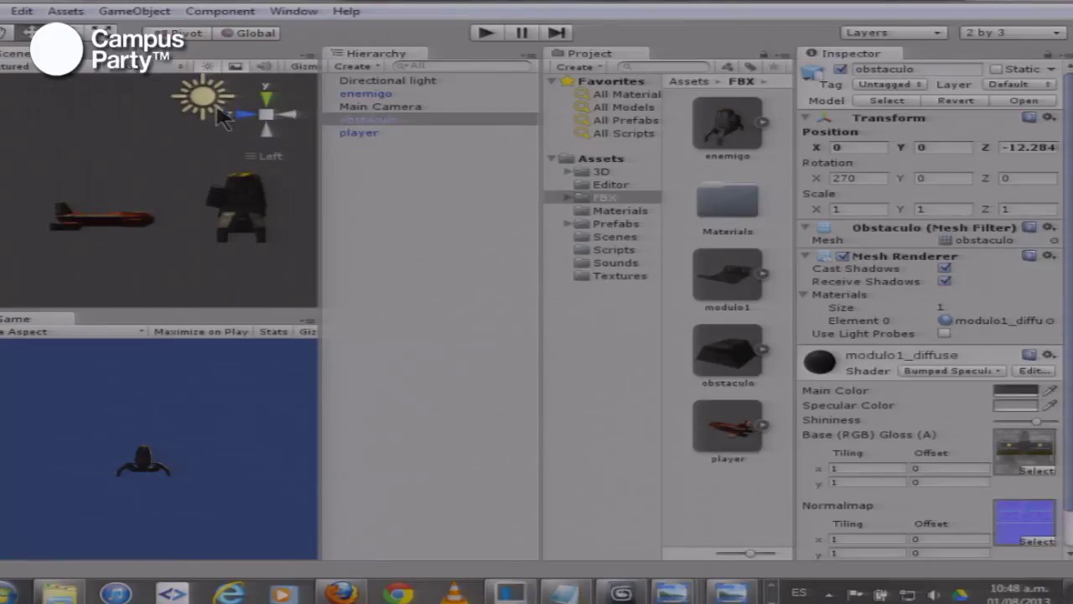
{"action": "left_click", "coordinate": [208, 114]}
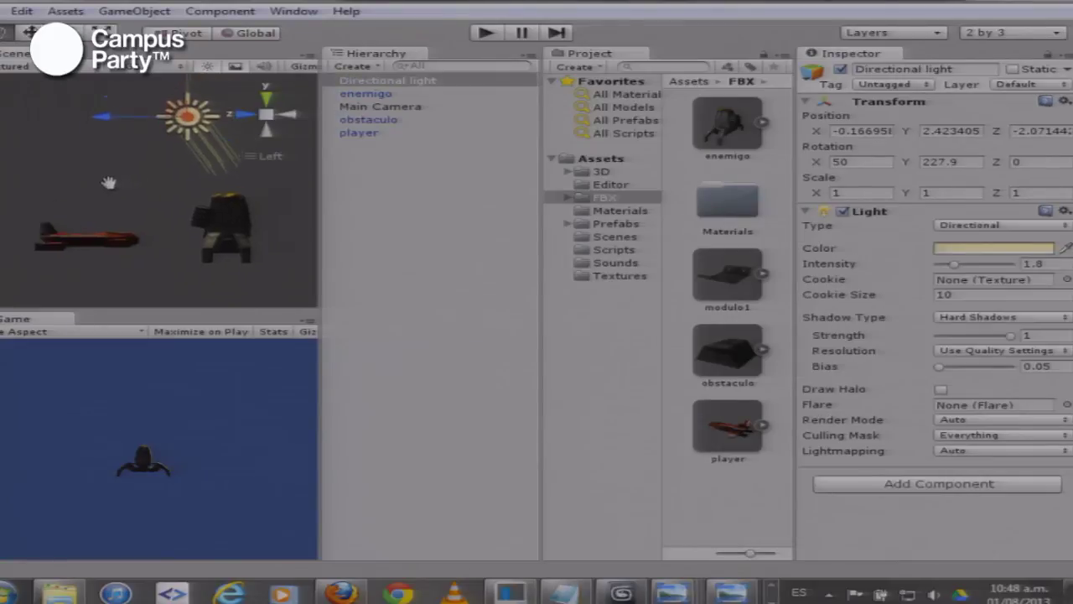
{"action": "left_click", "coordinate": [264, 116]}
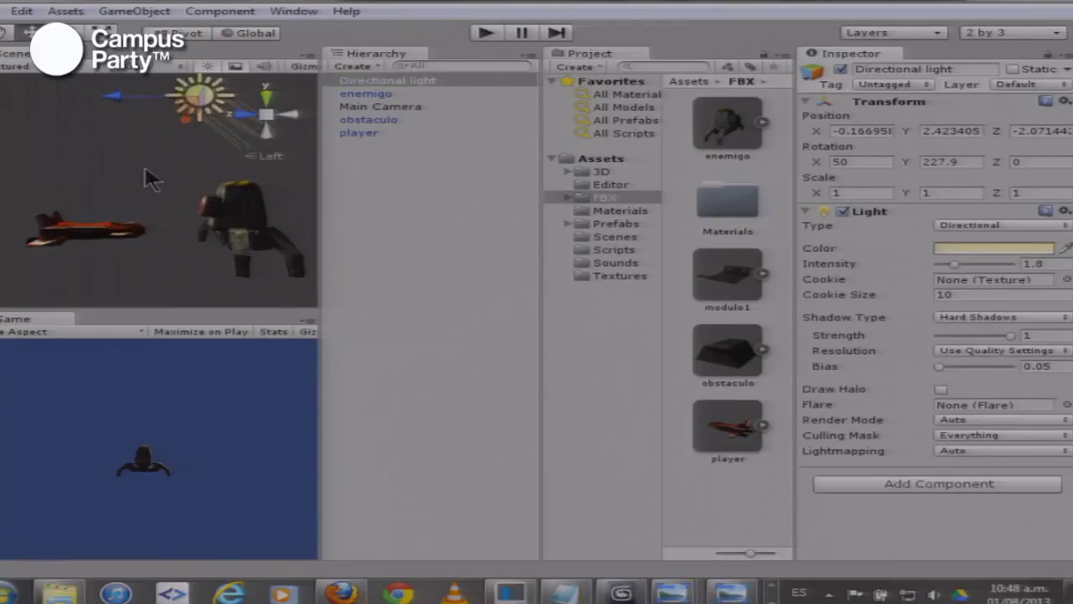
{"action": "left_click_drag", "start_coordinate": [94, 168], "coordinate": [540, 240]}
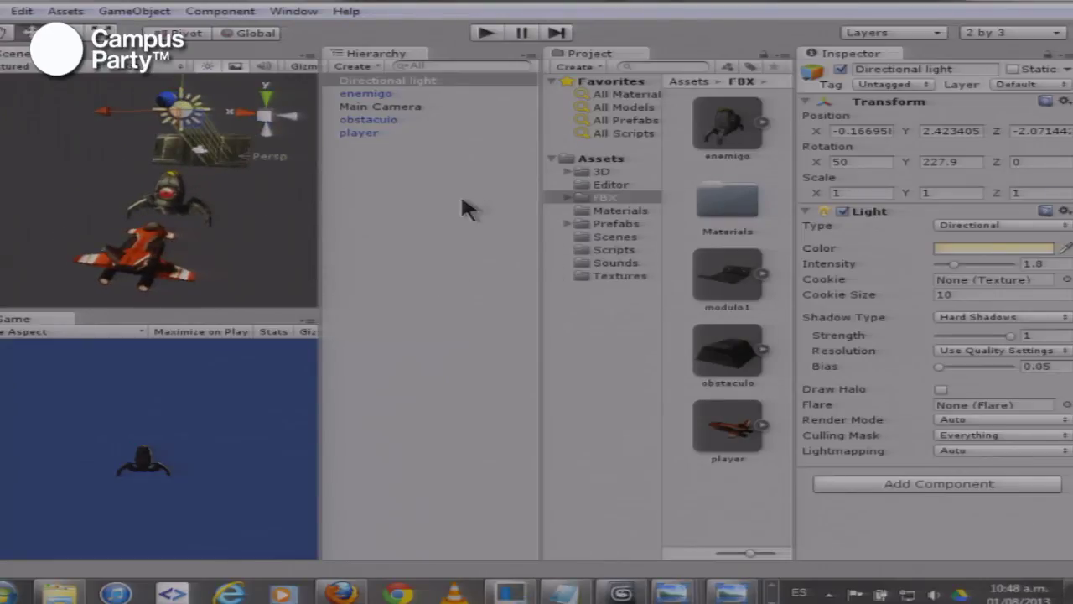
Add the modulo1 model and a second obstaculo from the FBX folder to the scene, around the enemy and the ship
{"action": "left_click", "coordinate": [723, 298]}
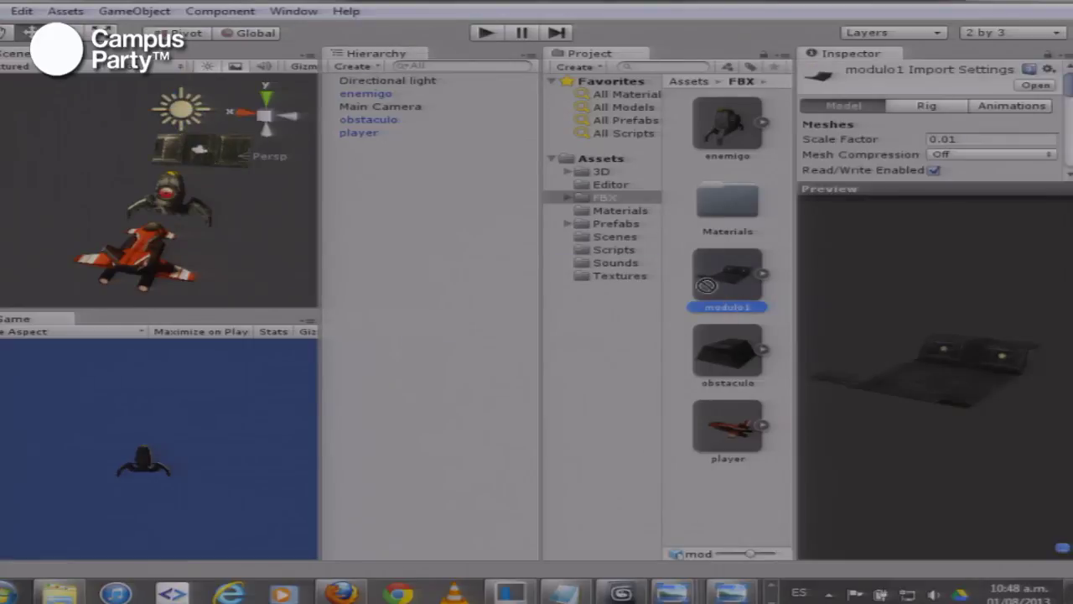
{"action": "left_click_drag", "start_coordinate": [723, 298], "coordinate": [160, 220]}
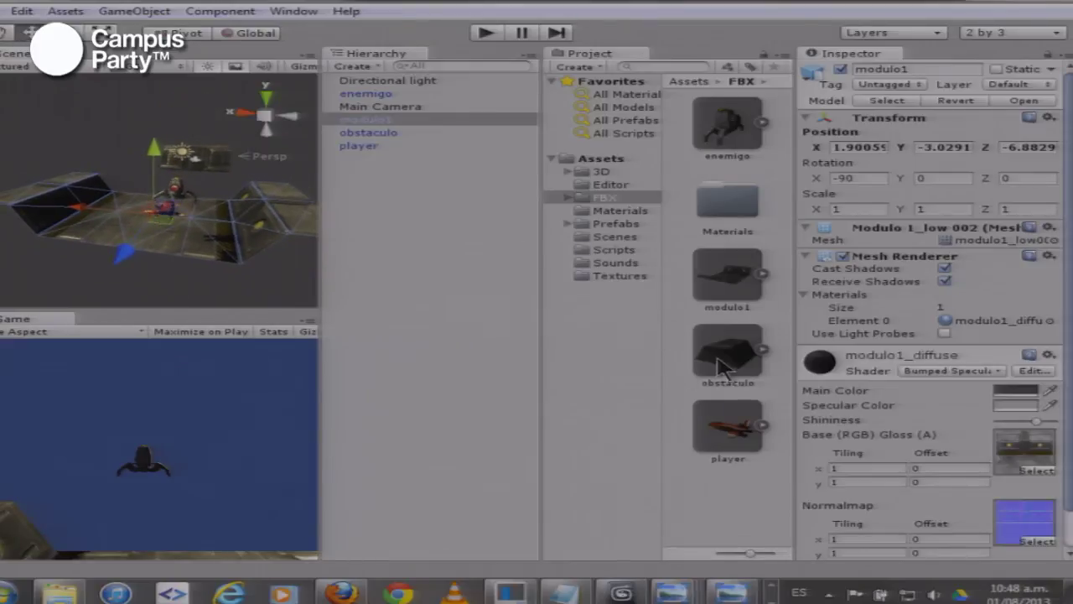
{"action": "left_click_drag", "start_coordinate": [720, 362], "coordinate": [197, 239]}
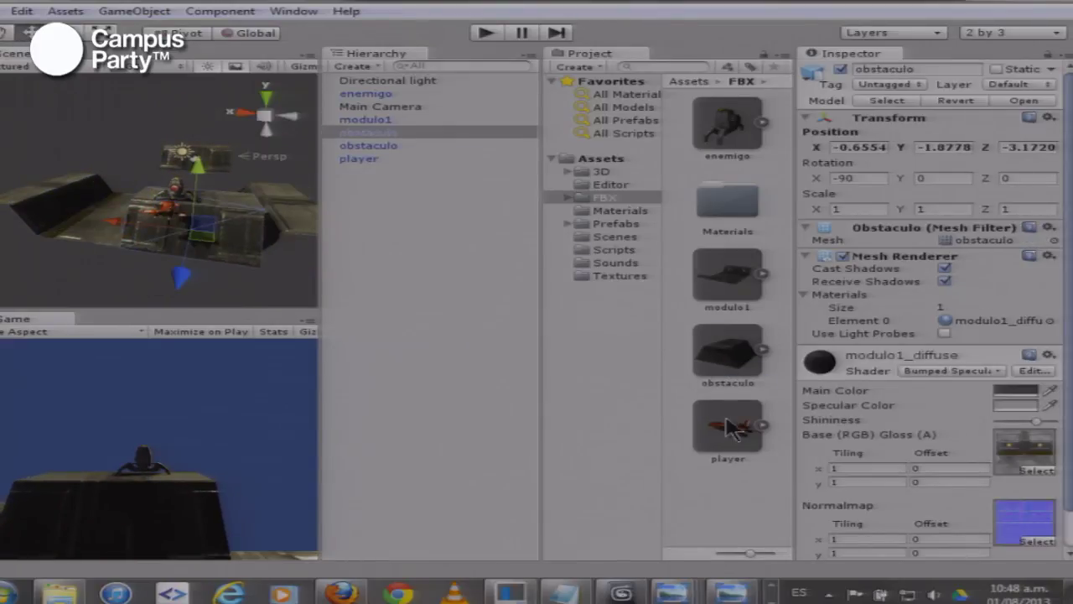
{"action": "scroll", "coordinate": [60, 219], "scroll_direction": "down", "scroll_amount": 2}
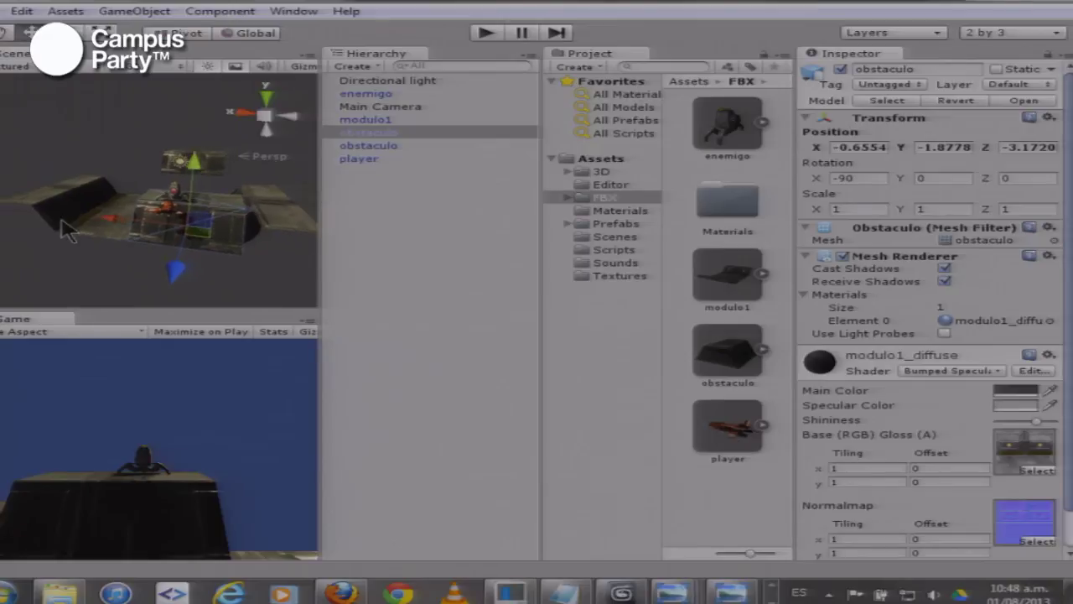
Select the modulo1 platform and examine it from an oblique angle above in the Scene view
{"action": "left_click_drag", "start_coordinate": [42, 218], "coordinate": [509, 250]}
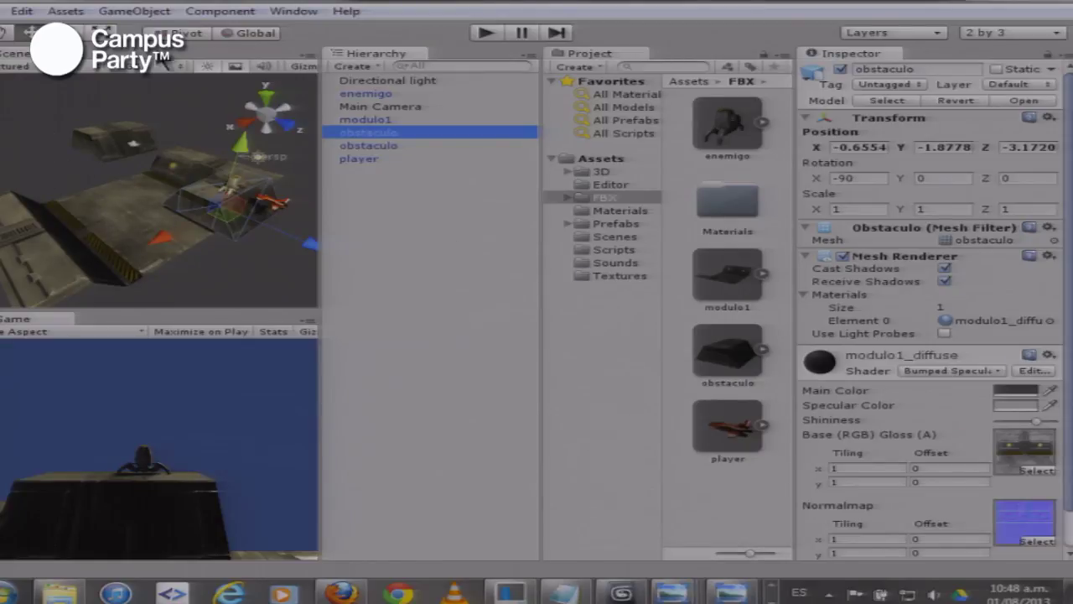
{"action": "left_click_drag", "start_coordinate": [166, 208], "coordinate": [155, 235]}
{"action": "left_click", "coordinate": [108, 167]}
{"action": "left_click_drag", "start_coordinate": [107, 168], "coordinate": [145, 221]}
{"action": "left_click", "coordinate": [141, 210]}
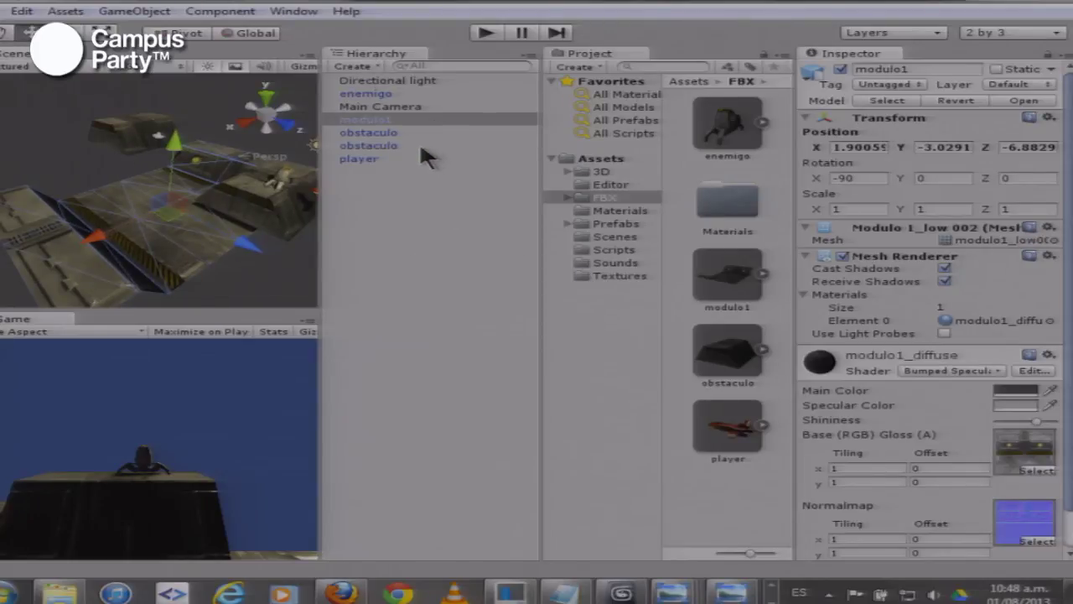
{"action": "left_click_drag", "start_coordinate": [235, 187], "coordinate": [204, 186]}
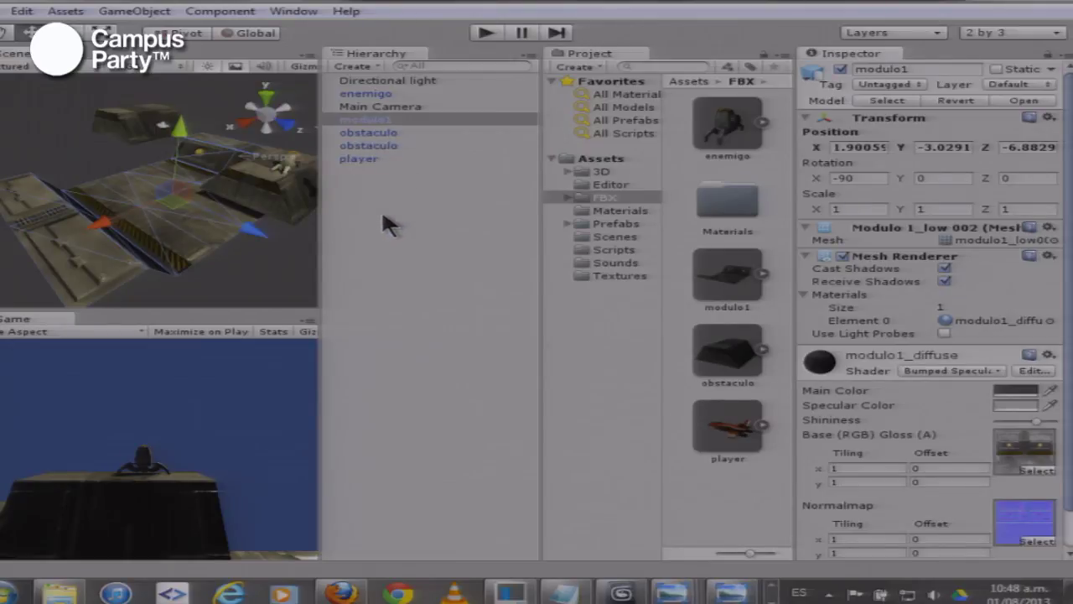
{"action": "left_click", "coordinate": [537, 291]}
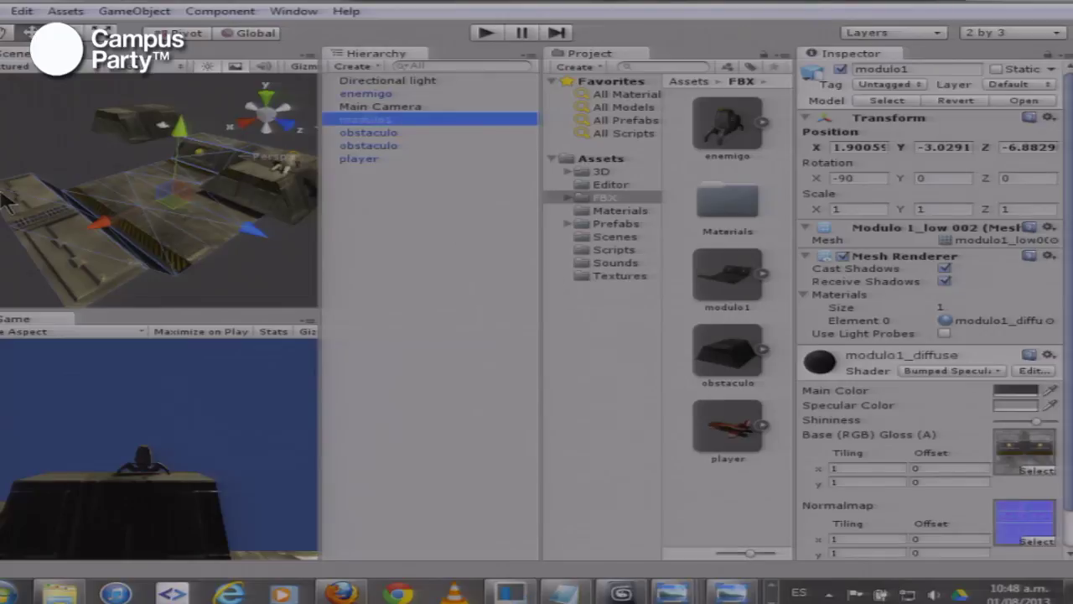
{"action": "left_click_drag", "start_coordinate": [54, 174], "coordinate": [48, 186]}
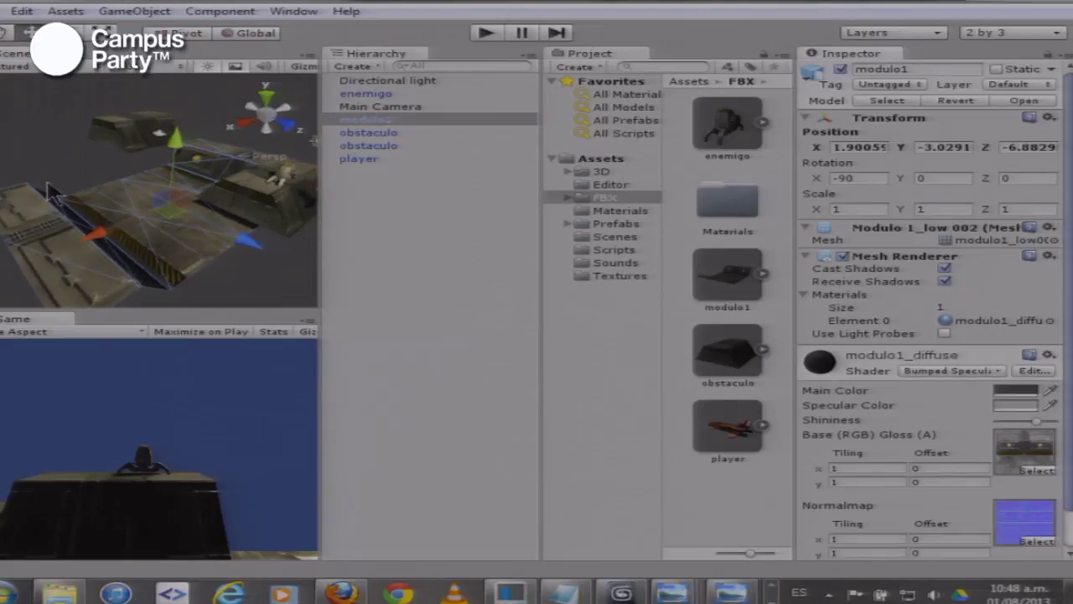
Select the player and the Directional light, and frame the light up close in the Scene view
{"action": "left_click", "coordinate": [362, 80]}
{"action": "left_click", "coordinate": [352, 159]}
{"action": "left_click", "coordinate": [354, 80]}
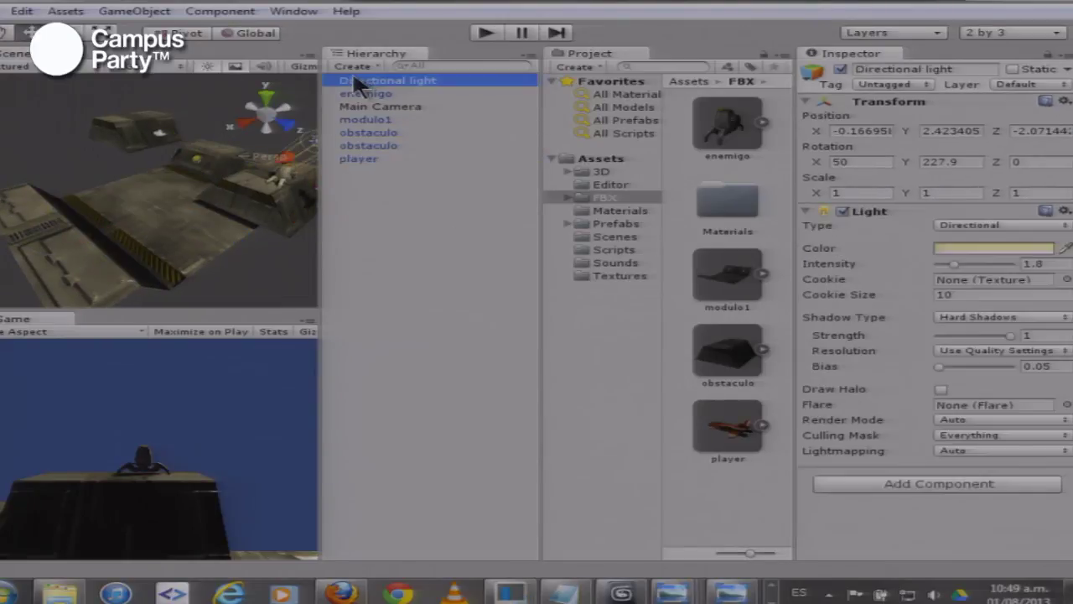
{"action": "double_click", "coordinate": [355, 77]}
{"action": "left_click_drag", "start_coordinate": [102, 216], "coordinate": [111, 173]}
{"action": "scroll", "coordinate": [118, 214], "scroll_direction": "up", "scroll_amount": 5}
{"action": "scroll", "coordinate": [147, 183], "scroll_direction": "up", "scroll_amount": 4}
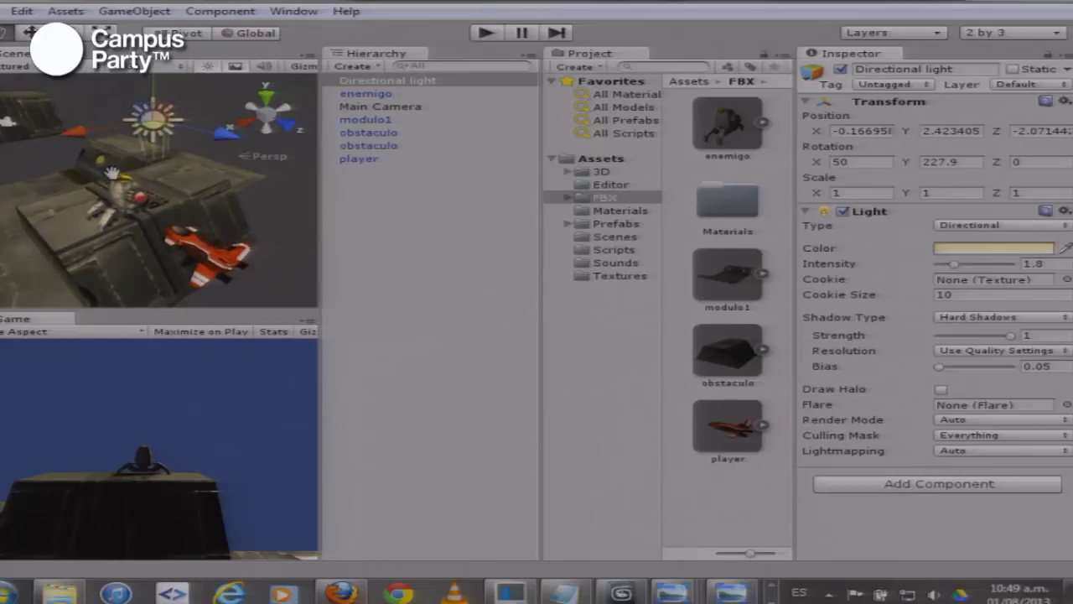
{"action": "double_click", "coordinate": [366, 80]}
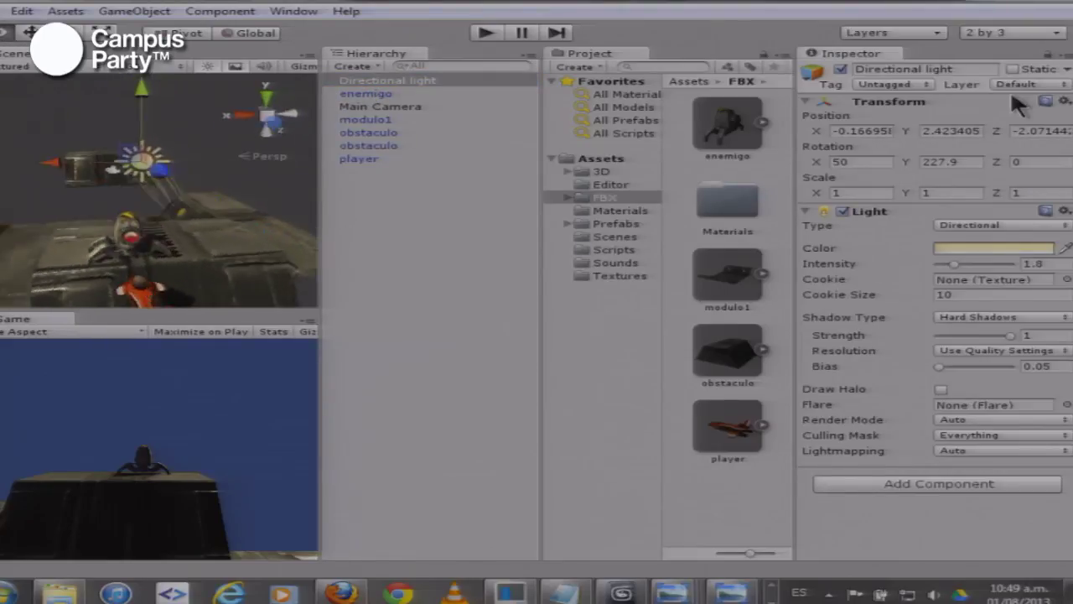
Select enemigo, the new obstaculo and player in turn, and view them from behind in a maximized Scene view
{"action": "left_click", "coordinate": [147, 228]}
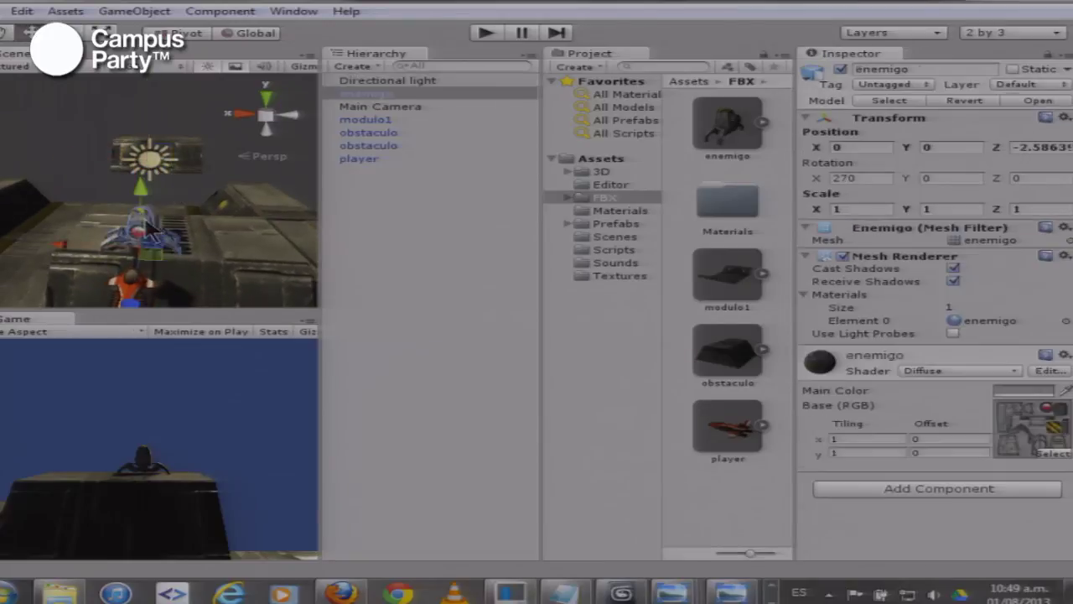
{"action": "left_click_drag", "start_coordinate": [142, 208], "coordinate": [128, 180]}
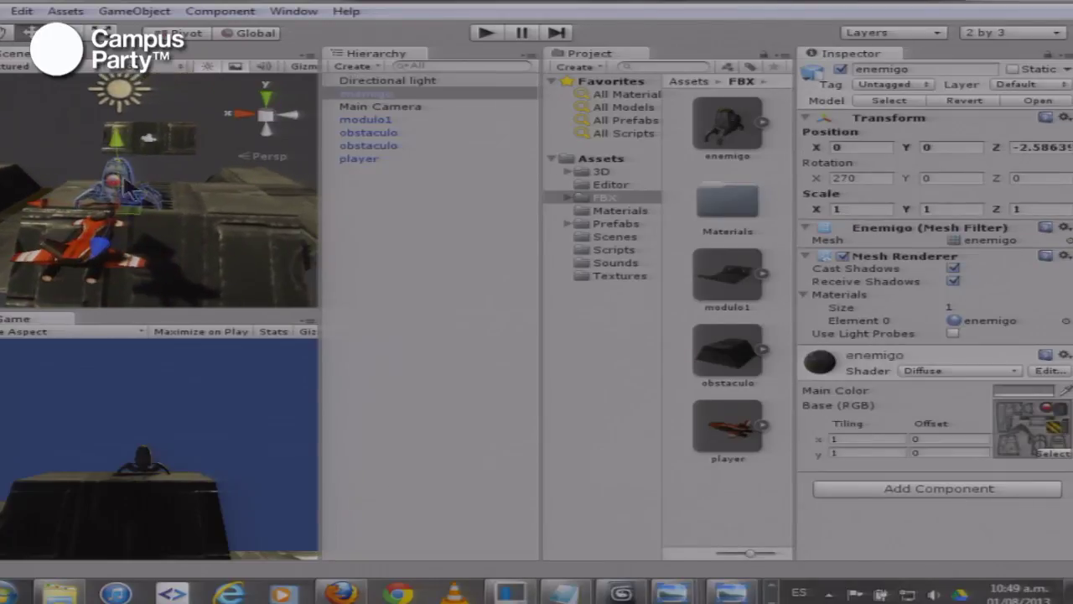
{"action": "left_click_drag", "start_coordinate": [148, 256], "coordinate": [168, 278]}
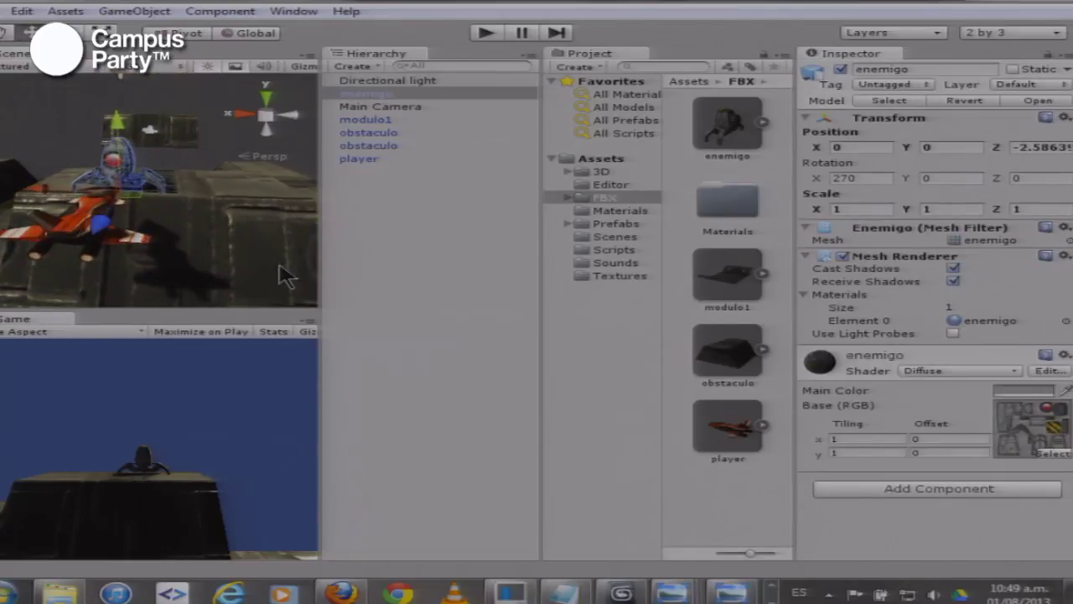
{"action": "left_click", "coordinate": [285, 277]}
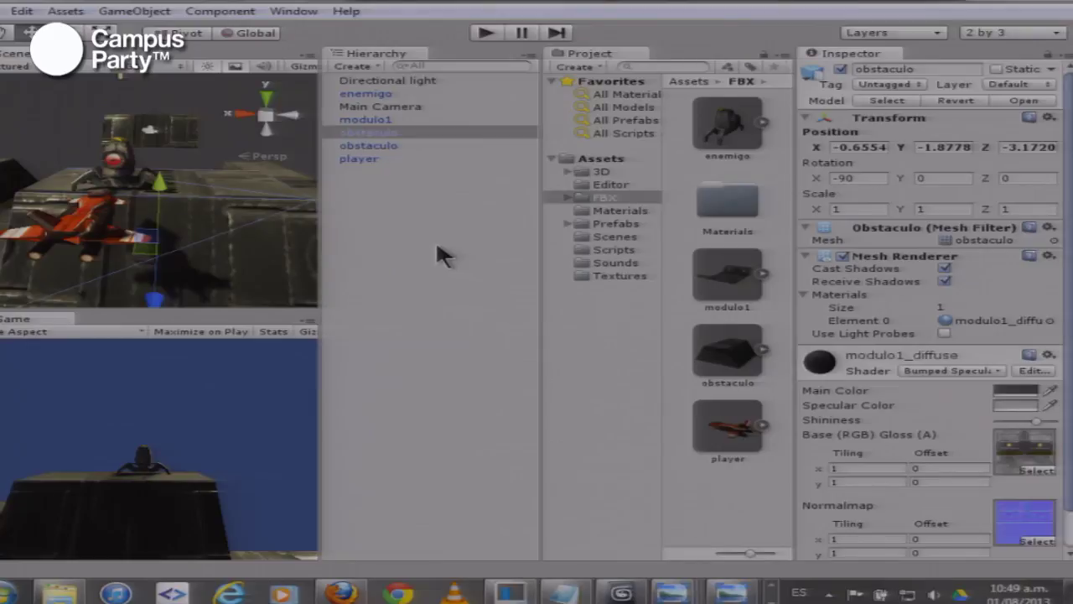
{"action": "left_click", "coordinate": [94, 225]}
{"action": "key", "text": "shift+space"}
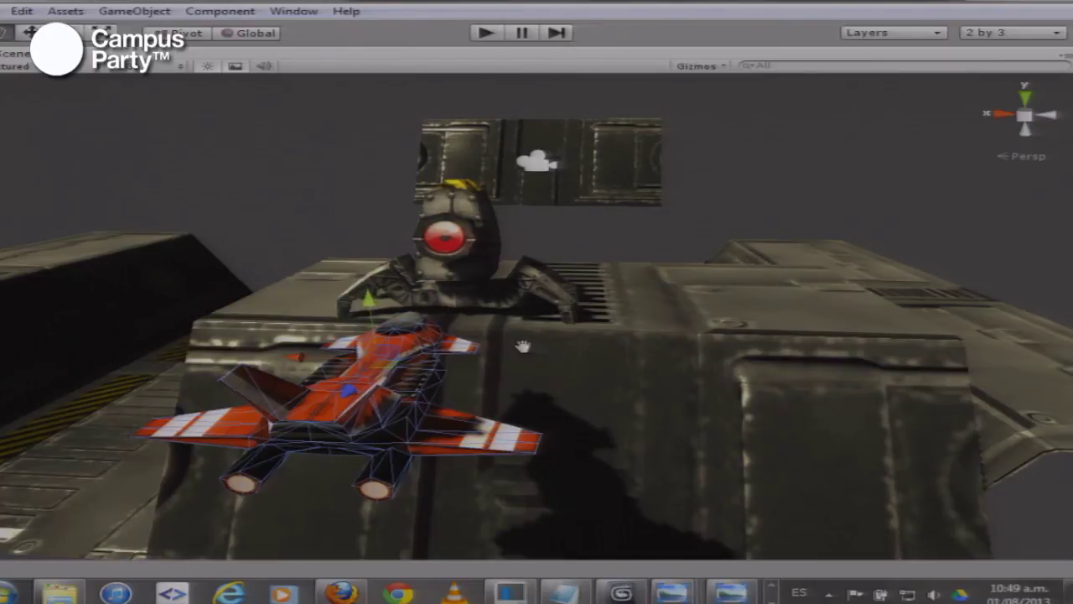
{"action": "scroll", "coordinate": [510, 312], "scroll_direction": "down", "scroll_amount": 5}
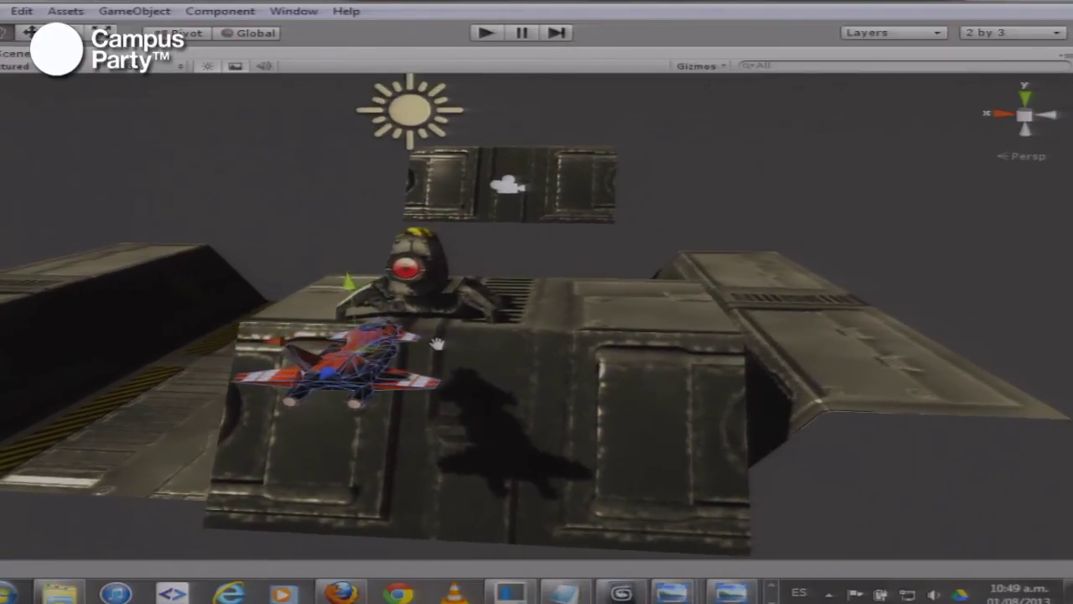
Rotate the Directional light to about X 26.2, Y 149.6, Z -7.7 and restore the multi-panel layout
{"action": "left_click", "coordinate": [387, 111]}
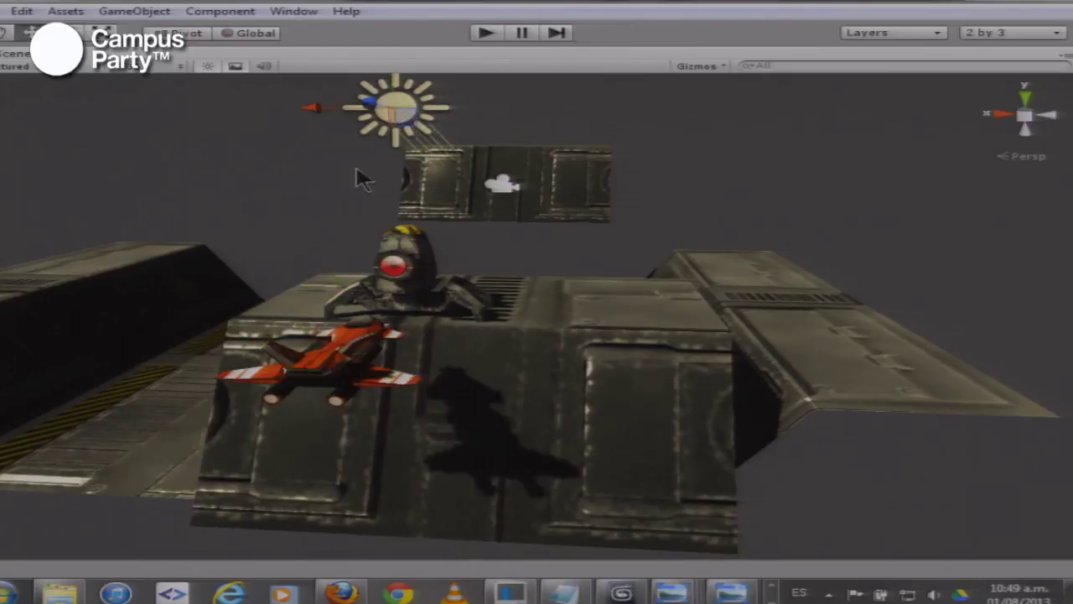
{"action": "left_click", "coordinate": [76, 34]}
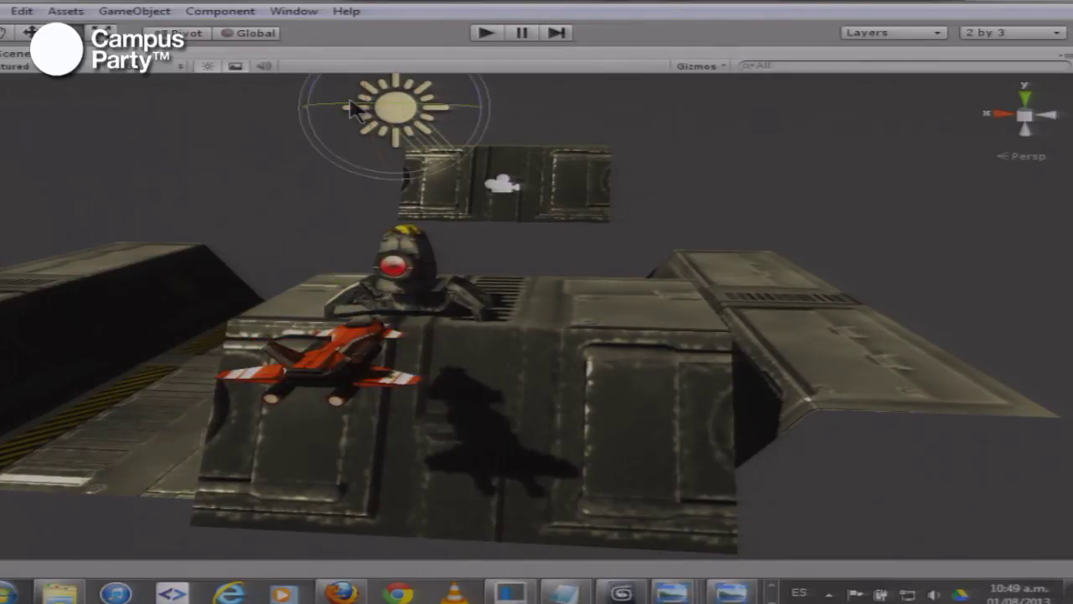
{"action": "left_click_drag", "start_coordinate": [362, 113], "coordinate": [344, 254]}
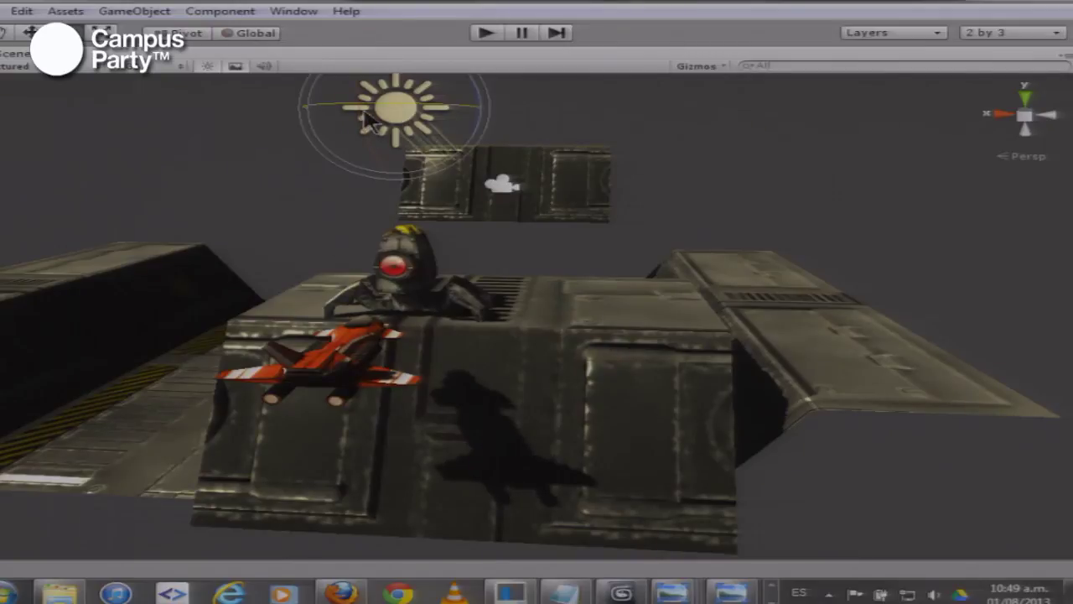
{"action": "left_click_drag", "start_coordinate": [336, 101], "coordinate": [664, 161]}
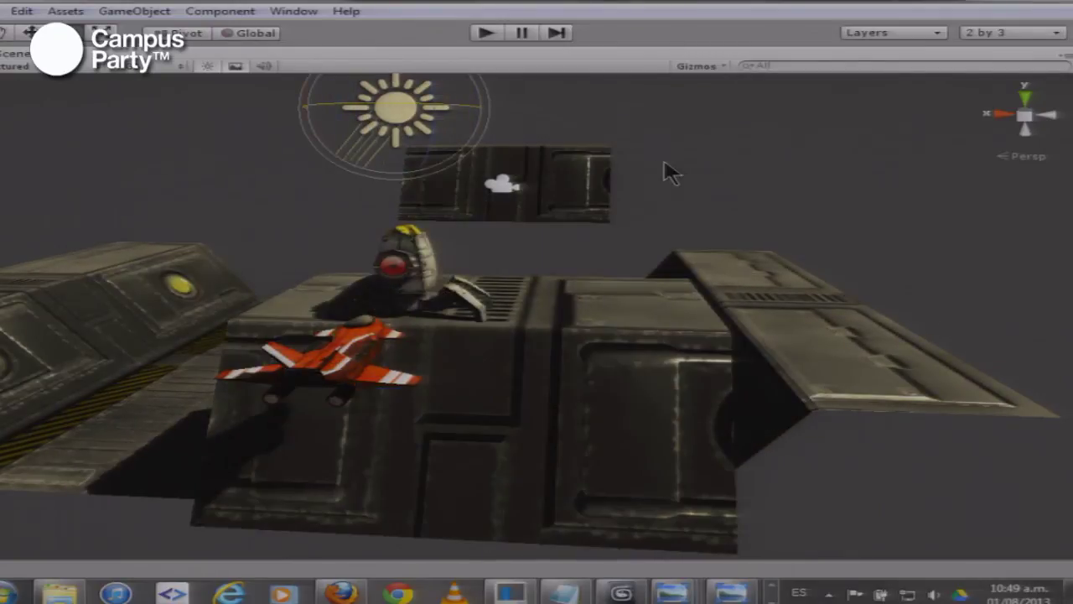
{"action": "mouse_move", "coordinate": [429, 141]}
{"action": "left_mouse_down"}
{"action": "mouse_move", "coordinate": [445, 109]}
{"action": "mouse_move", "coordinate": [391, 67]}
{"action": "mouse_move", "coordinate": [376, 172]}
{"action": "mouse_move", "coordinate": [380, 145]}
{"action": "mouse_move", "coordinate": [347, 175]}
{"action": "mouse_move", "coordinate": [344, 202]}
{"action": "mouse_move", "coordinate": [340, 139]}
{"action": "mouse_move", "coordinate": [336, 179]}
{"action": "mouse_move", "coordinate": [348, 161]}
{"action": "left_mouse_up"}
{"action": "left_click", "coordinate": [122, 441]}
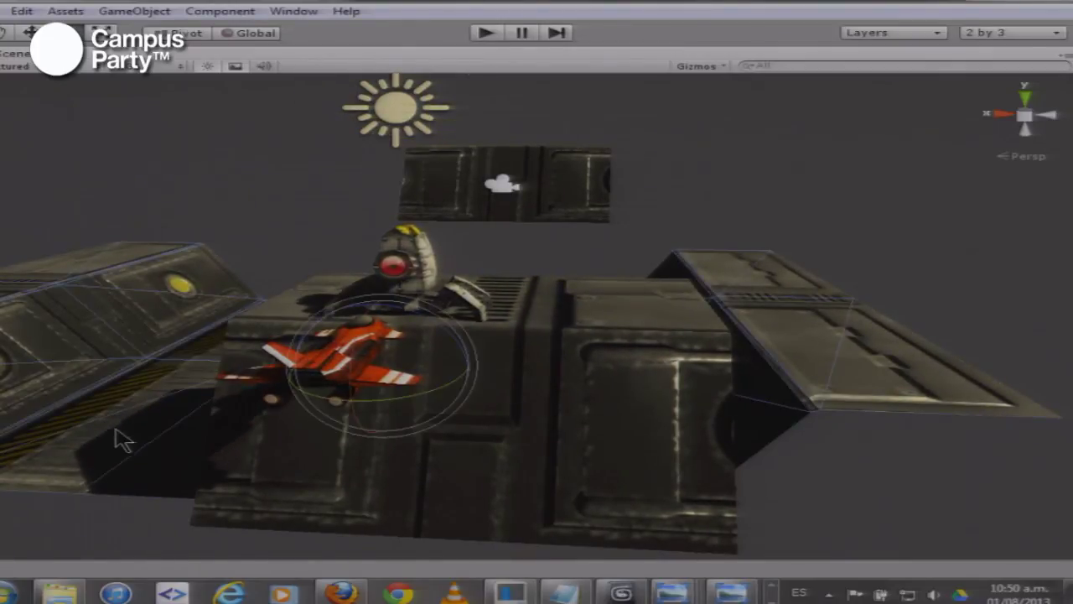
{"action": "left_click", "coordinate": [397, 109]}
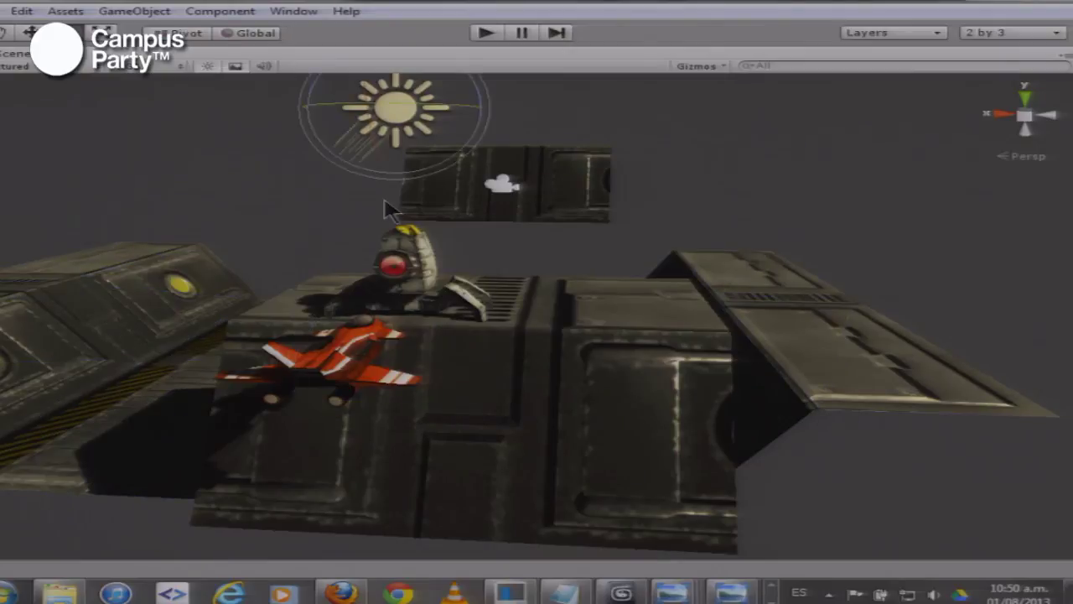
{"action": "mouse_move", "coordinate": [388, 143]}
{"action": "left_mouse_down"}
{"action": "mouse_move", "coordinate": [492, 136]}
{"action": "mouse_move", "coordinate": [444, 100]}
{"action": "mouse_move", "coordinate": [377, 84]}
{"action": "left_mouse_up"}
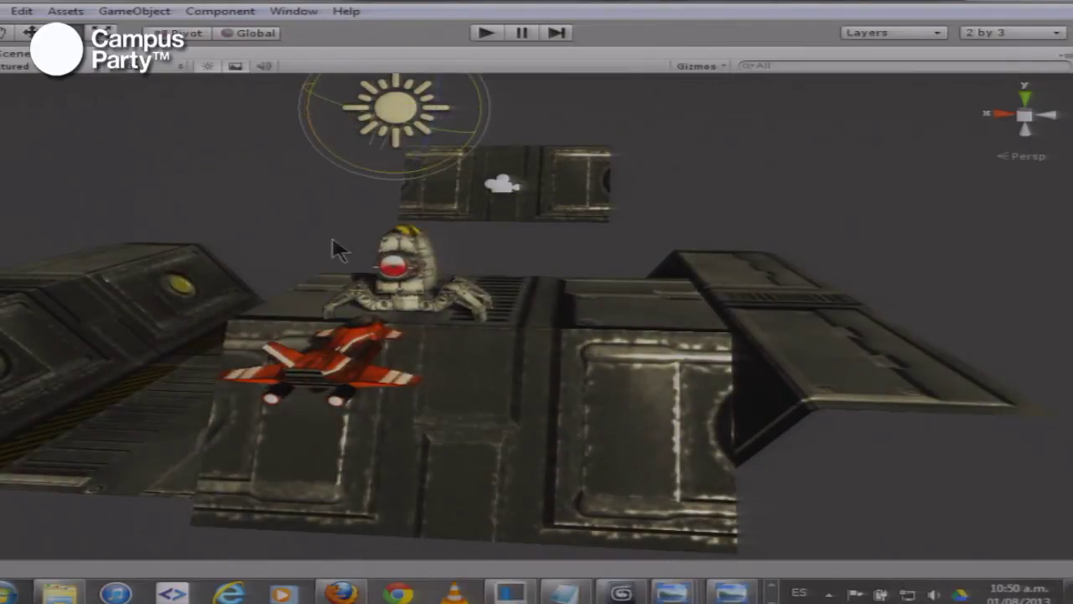
{"action": "key", "text": "shift+space"}
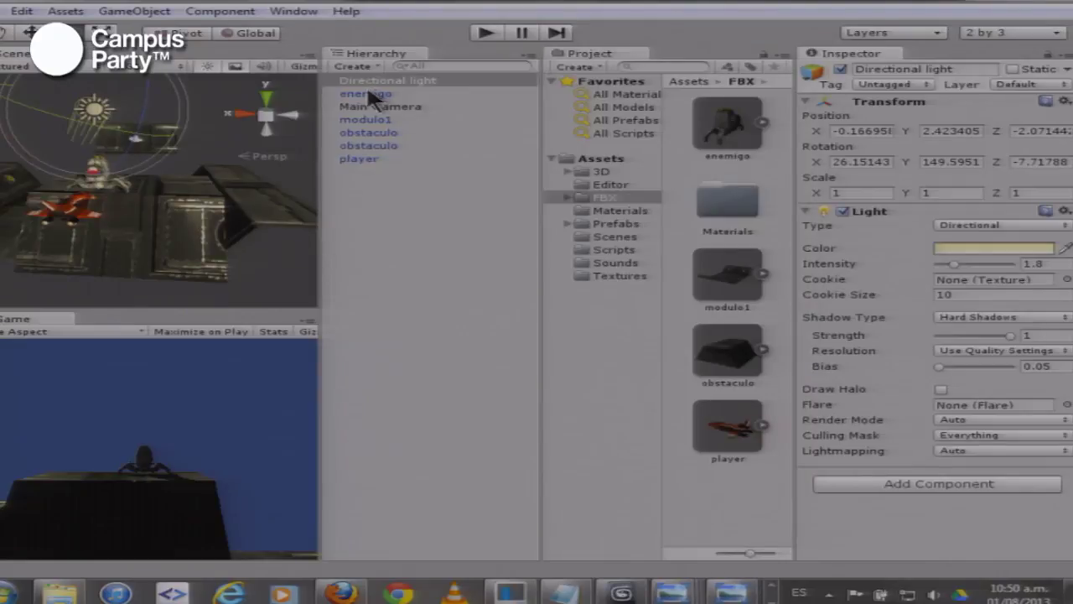
Select enemigo, the Main Camera and player in turn, and frame the player ship in the Scene view
{"action": "left_click", "coordinate": [369, 94]}
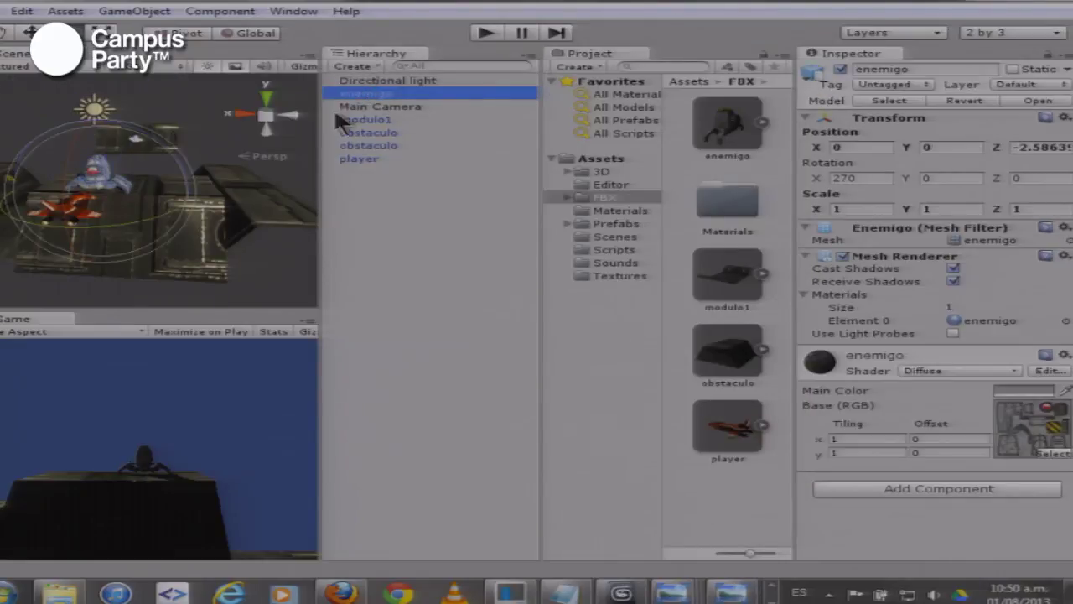
{"action": "left_click_drag", "start_coordinate": [189, 170], "coordinate": [206, 163]}
{"action": "left_click", "coordinate": [359, 93]}
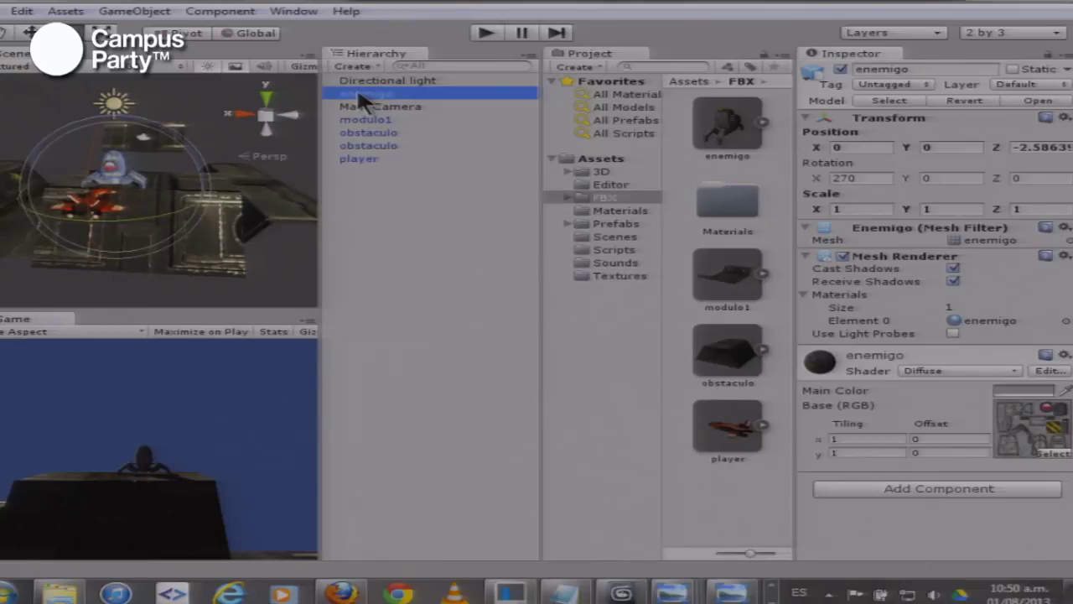
{"action": "double_click", "coordinate": [358, 92]}
{"action": "left_click", "coordinate": [176, 188]}
{"action": "left_click", "coordinate": [368, 102]}
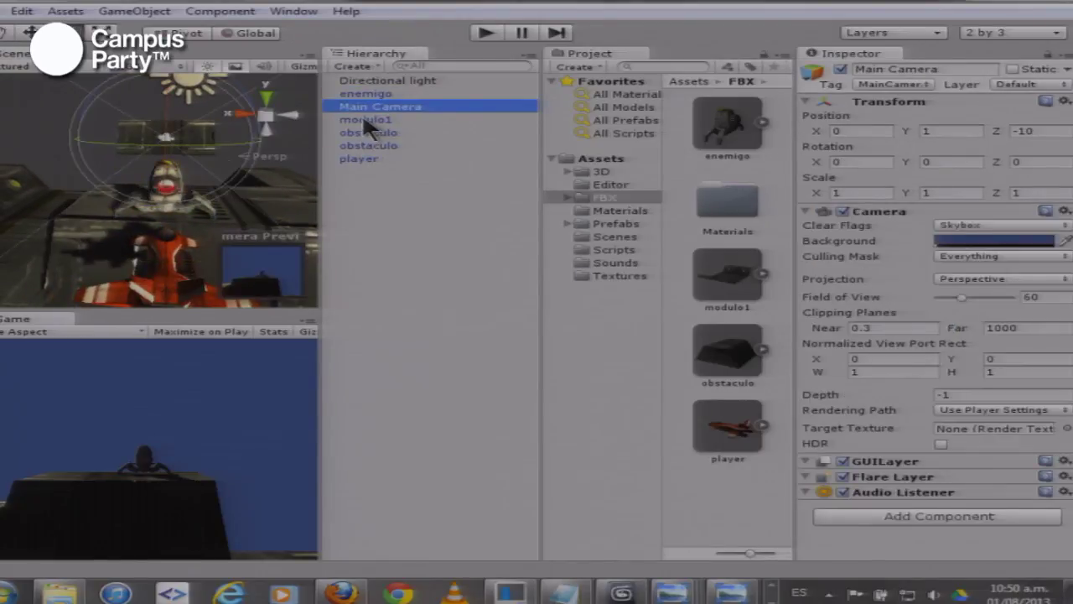
{"action": "double_click", "coordinate": [357, 159]}
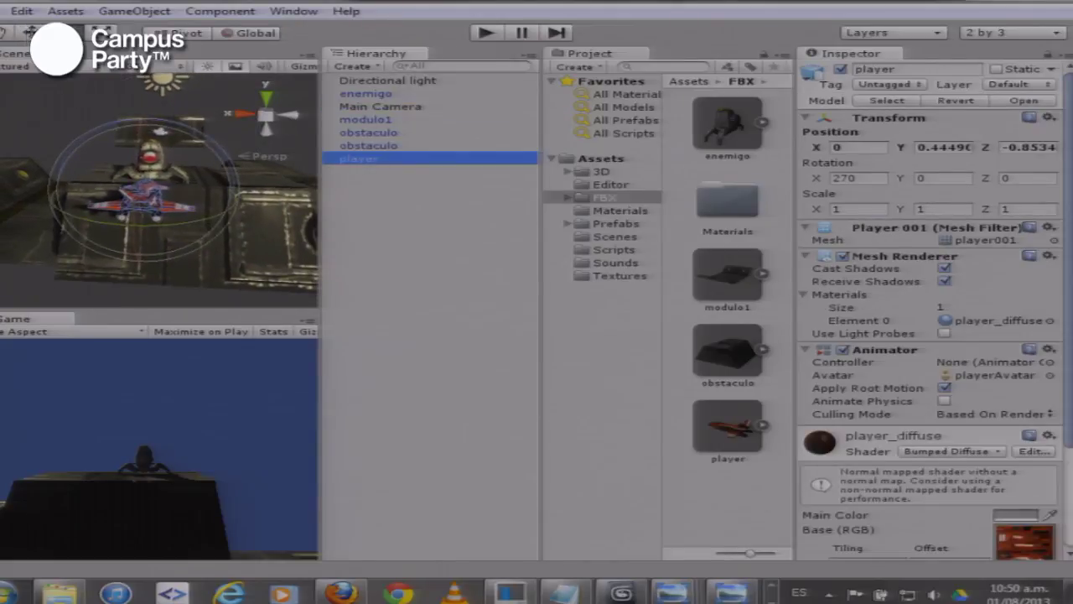
{"action": "scroll", "coordinate": [109, 201], "scroll_direction": "down", "scroll_amount": 5}
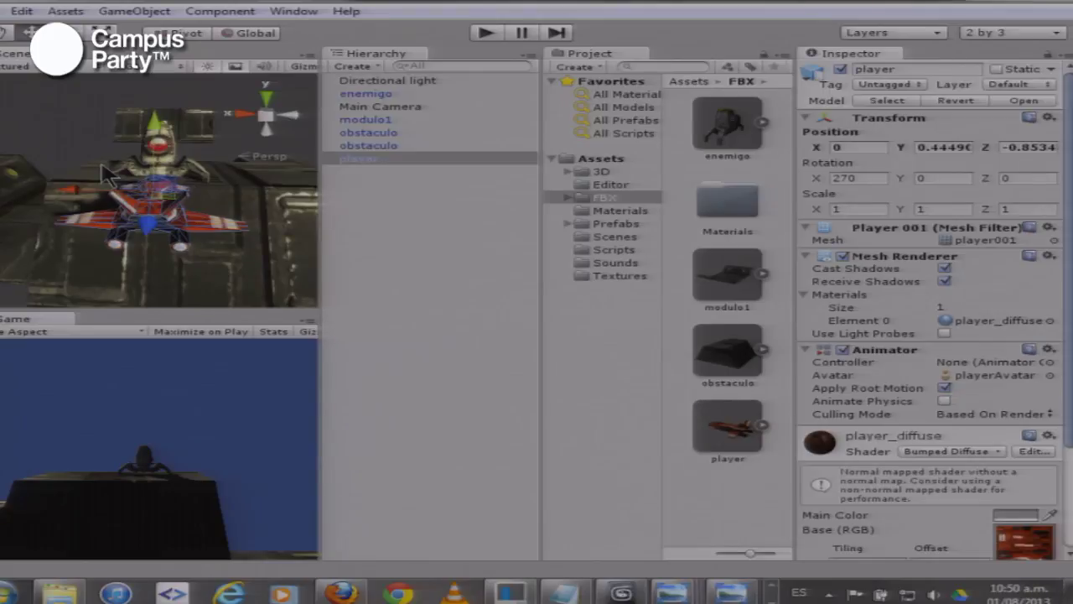
Select the player object and filter the scene hierarchy by "player"
{"action": "left_click", "coordinate": [391, 206]}
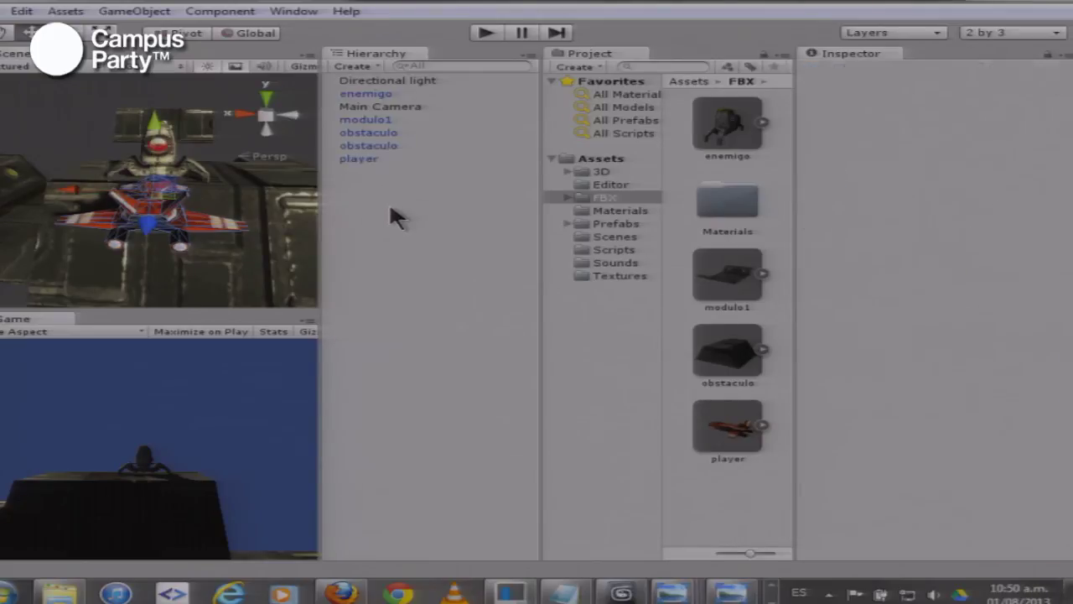
{"action": "left_click", "coordinate": [364, 80]}
{"action": "left_click", "coordinate": [356, 158]}
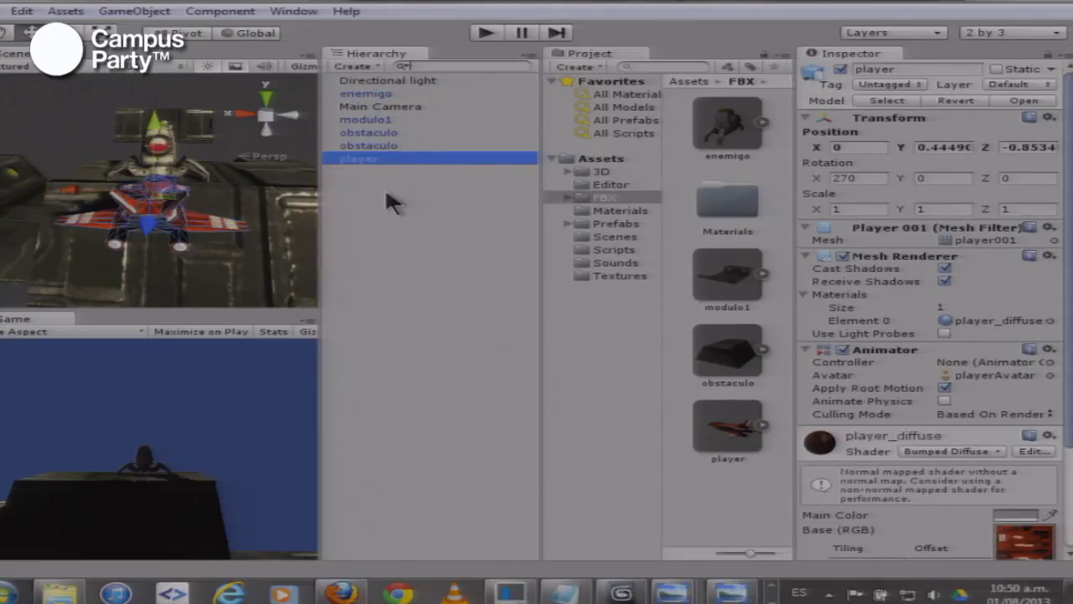
{"action": "type", "text": "pla"}
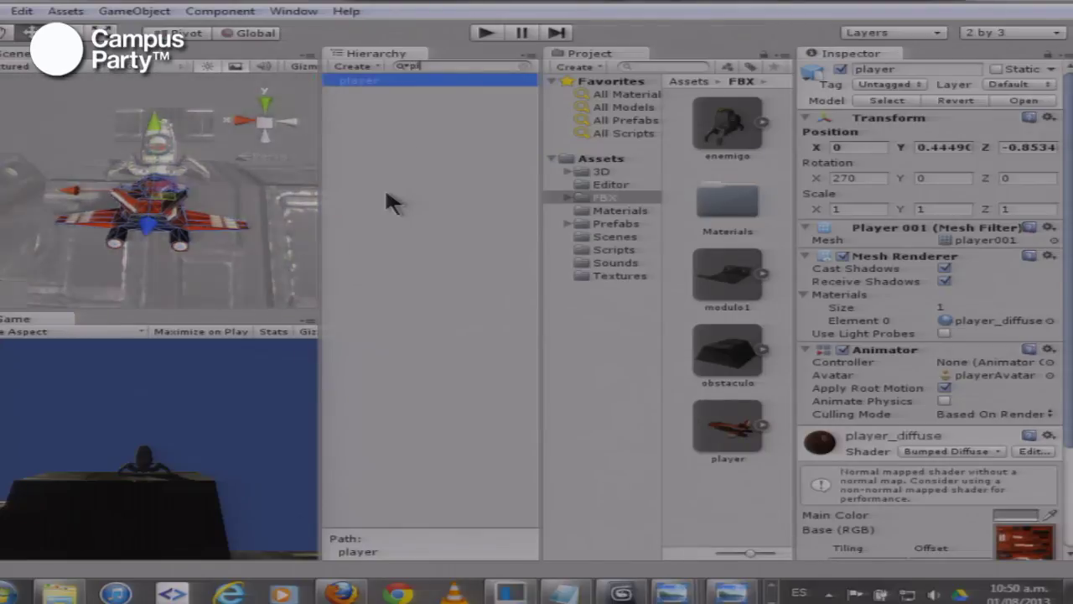
{"action": "type", "text": "yer"}
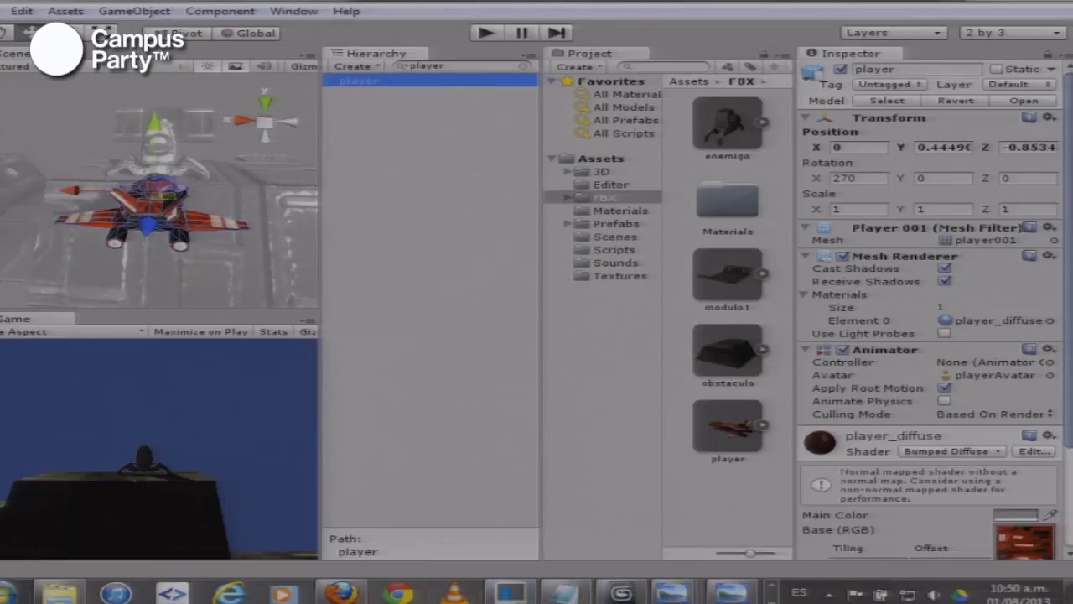
Deselect the player object and clear the "player" filter so the hierarchy lists every scene object
{"action": "left_click", "coordinate": [76, 256]}
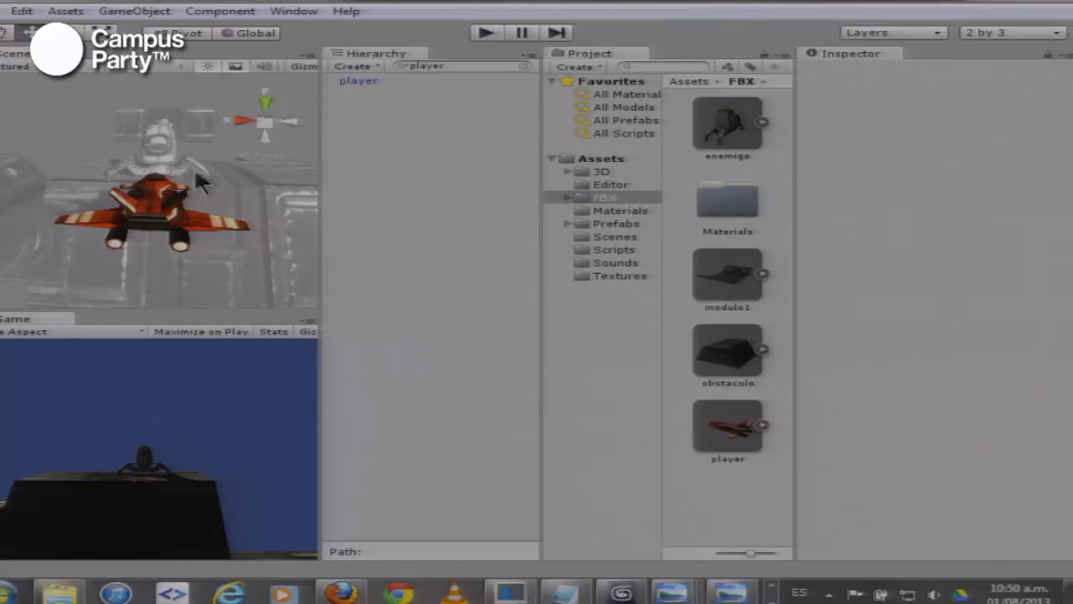
{"action": "left_click", "coordinate": [361, 81]}
{"action": "left_click", "coordinate": [362, 134]}
{"action": "left_click", "coordinate": [172, 202]}
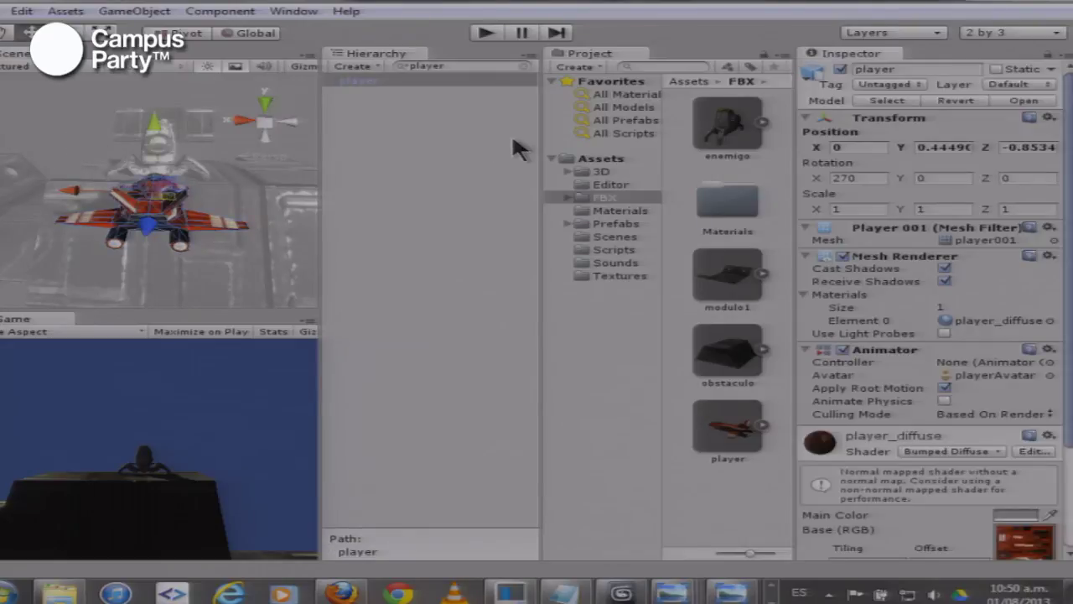
{"action": "left_click", "coordinate": [513, 134]}
{"action": "left_click", "coordinate": [523, 66]}
{"action": "scroll", "coordinate": [89, 205], "scroll_direction": "down", "scroll_amount": 3}
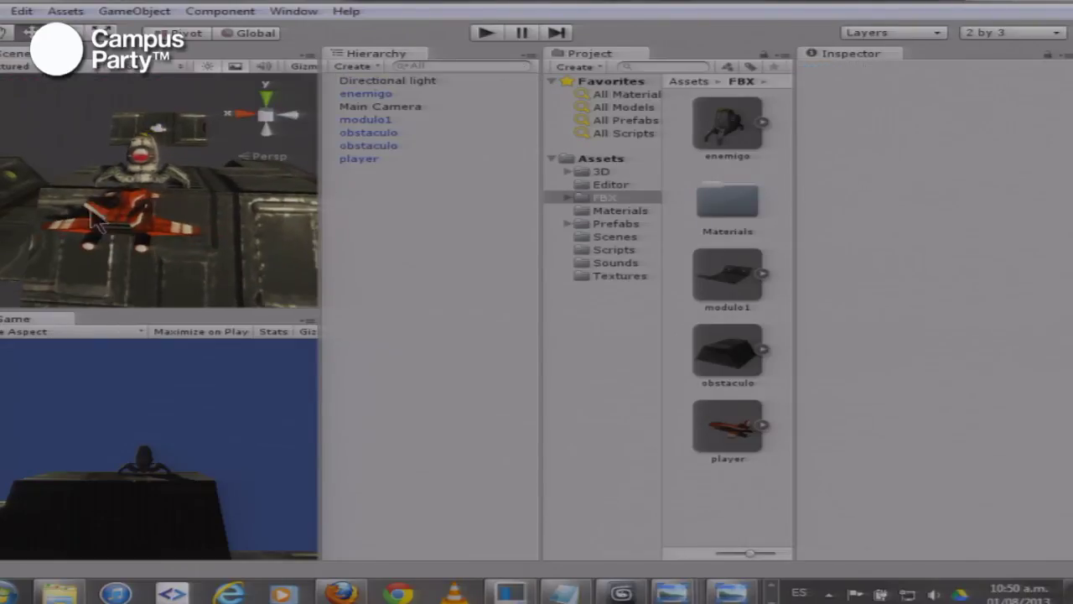
{"action": "scroll", "coordinate": [209, 198], "scroll_direction": "up", "scroll_amount": 2}
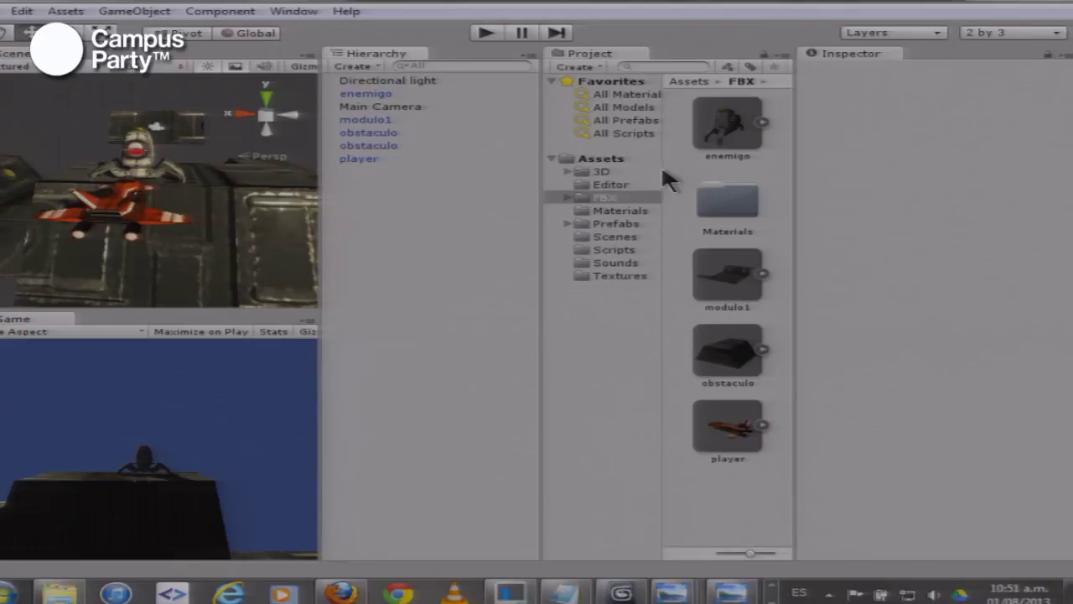
Widen the Project panel and its folder column, and view the contents of the Editor, 3D, FBX and Materials folders
{"action": "left_click_drag", "start_coordinate": [545, 184], "coordinate": [350, 216]}
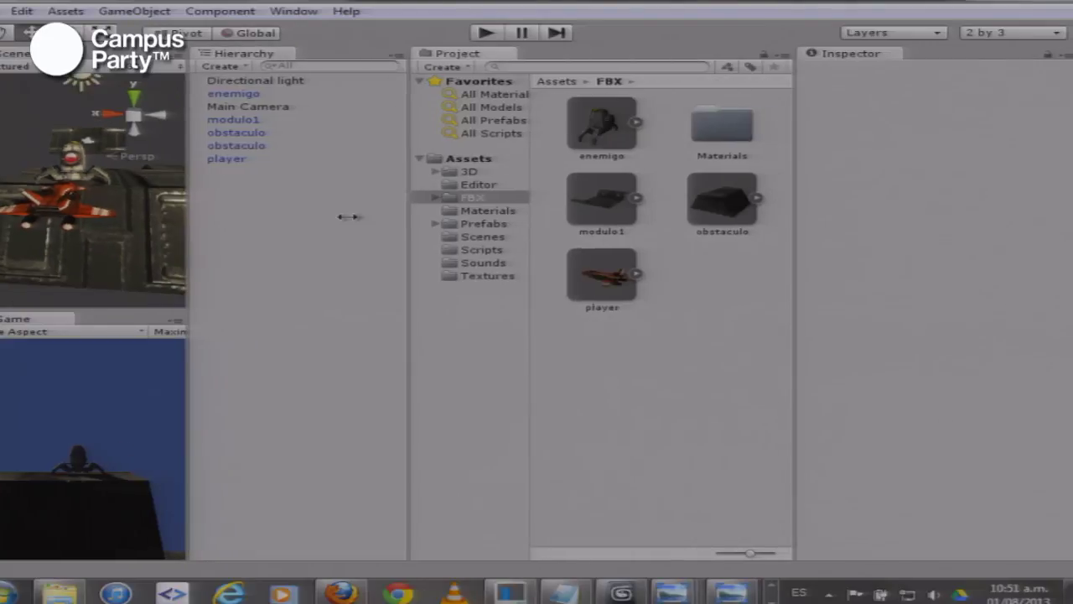
{"action": "left_click_drag", "start_coordinate": [531, 316], "coordinate": [642, 326]}
{"action": "left_click", "coordinate": [557, 323]}
{"action": "left_click", "coordinate": [465, 183]}
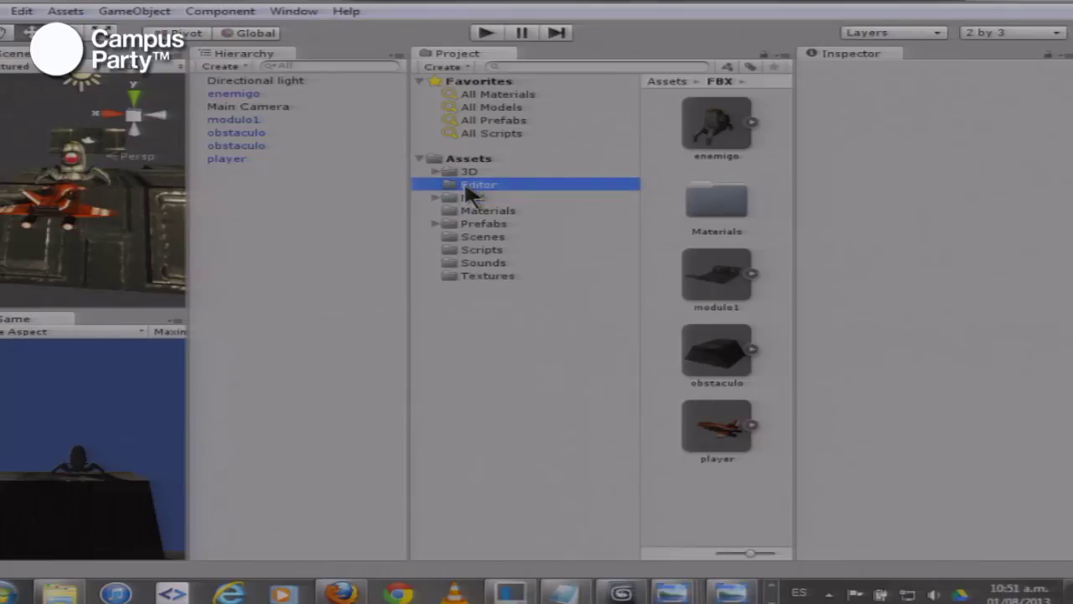
{"action": "left_click", "coordinate": [464, 171]}
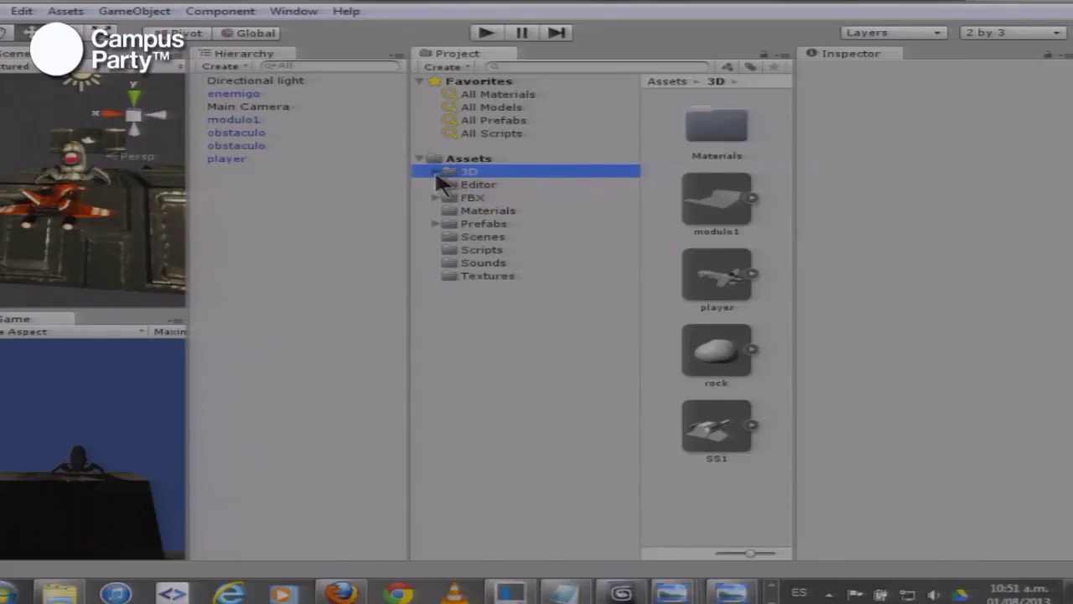
{"action": "left_click", "coordinate": [453, 196]}
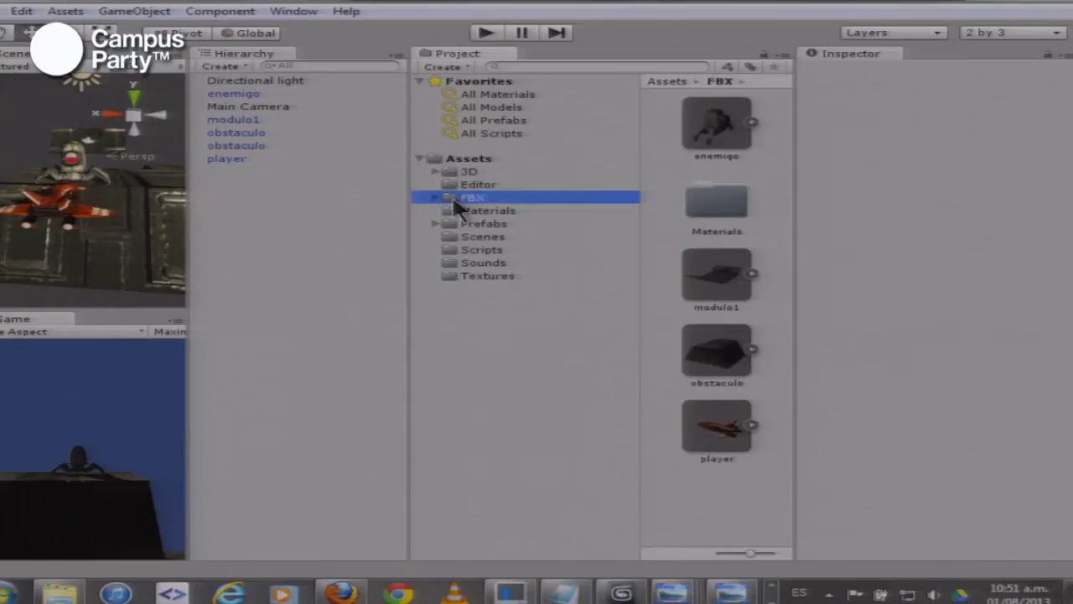
{"action": "left_click", "coordinate": [449, 211]}
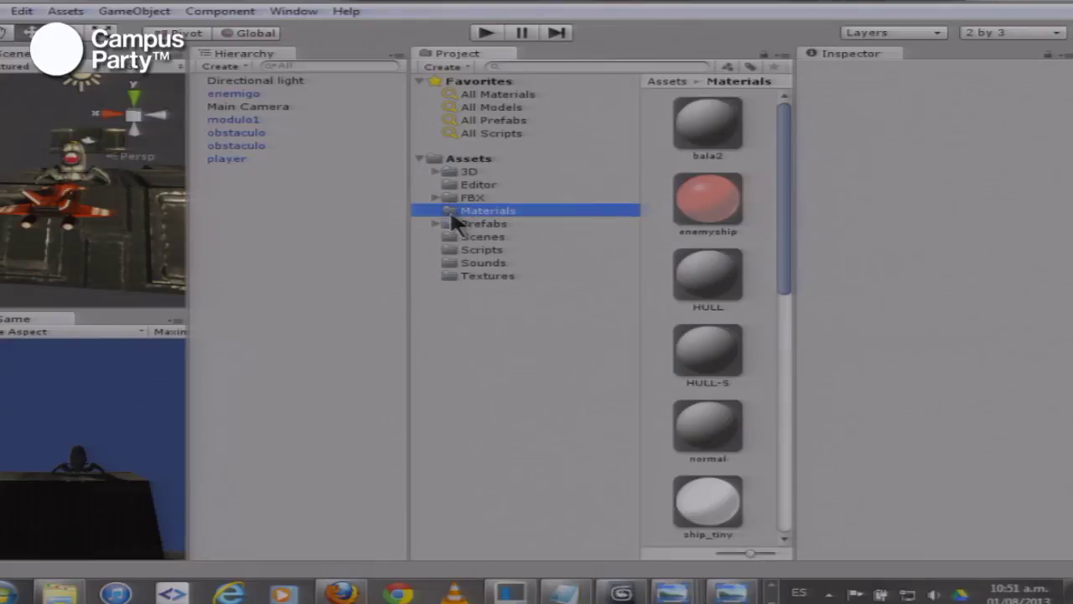
Browse the main Materials folder and preview the normal and ship_tiny materials
{"action": "left_click_drag", "start_coordinate": [781, 255], "coordinate": [792, 288]}
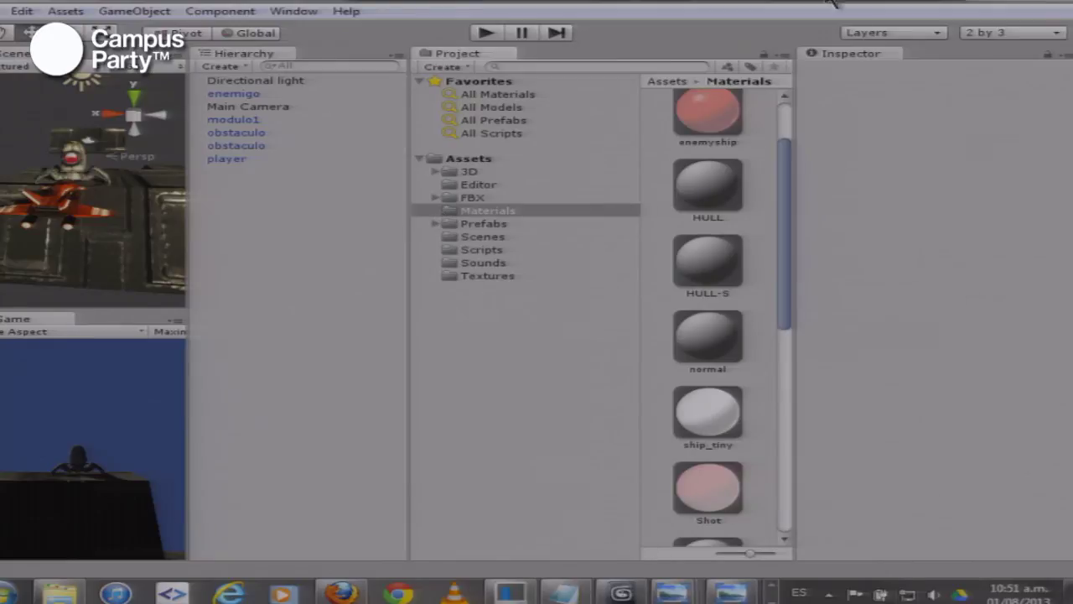
{"action": "left_click", "coordinate": [711, 334]}
{"action": "scroll", "coordinate": [696, 373], "scroll_direction": "down", "scroll_amount": 5}
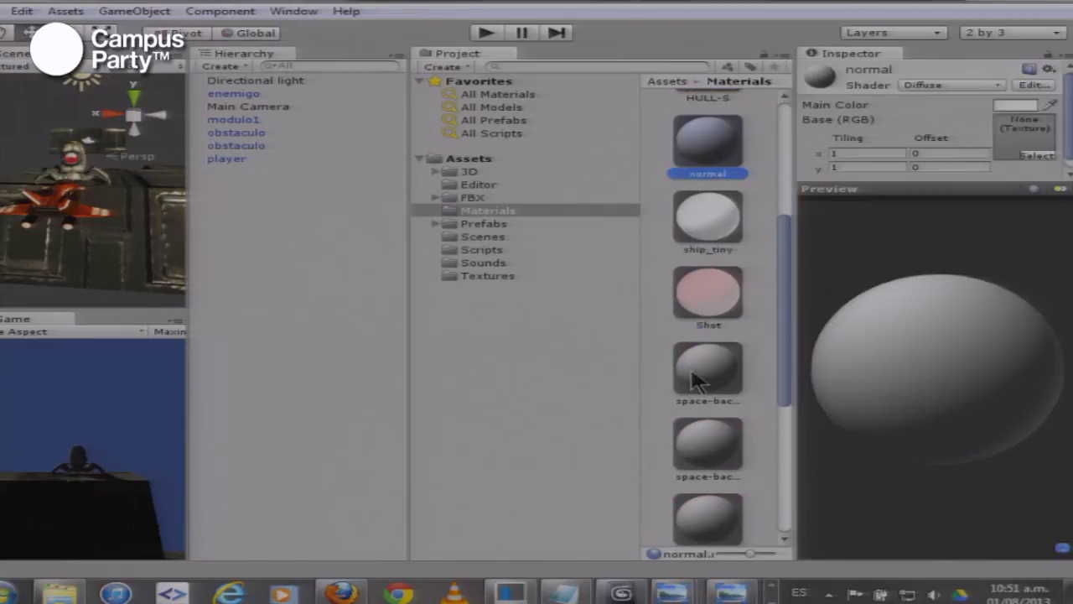
{"action": "scroll", "coordinate": [700, 378], "scroll_direction": "up", "scroll_amount": 2}
{"action": "left_click", "coordinate": [736, 233]}
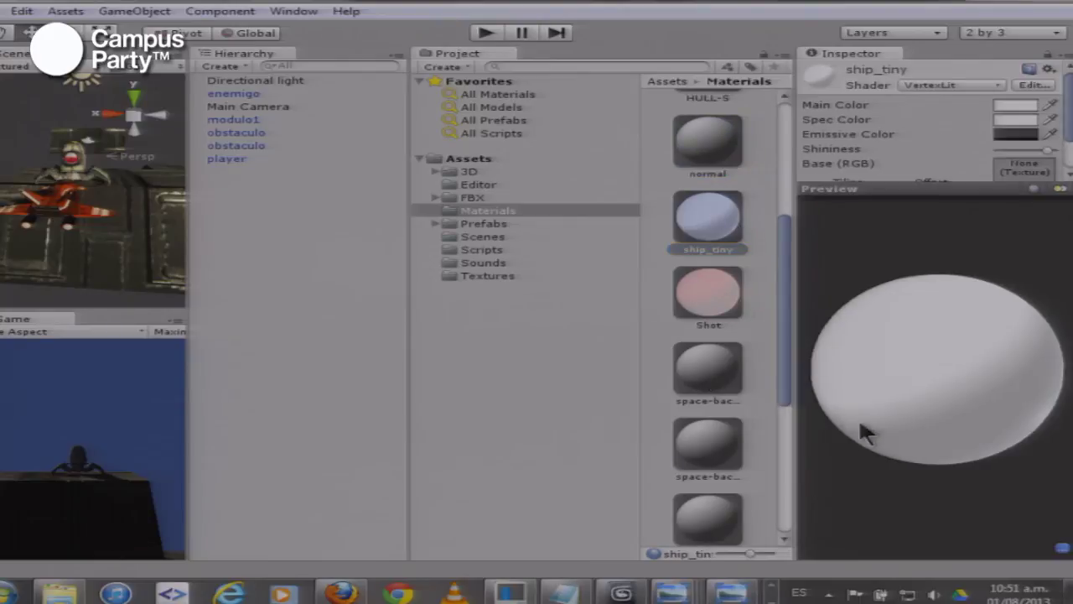
{"action": "scroll", "coordinate": [695, 355], "scroll_direction": "down", "scroll_amount": 3}
{"action": "scroll", "coordinate": [696, 364], "scroll_direction": "up", "scroll_amount": 3}
Open the Materials subfolder of FBX and preview the enemigo, enemigo glow and entrada materials on the preview sphere
{"action": "left_click", "coordinate": [435, 198]}
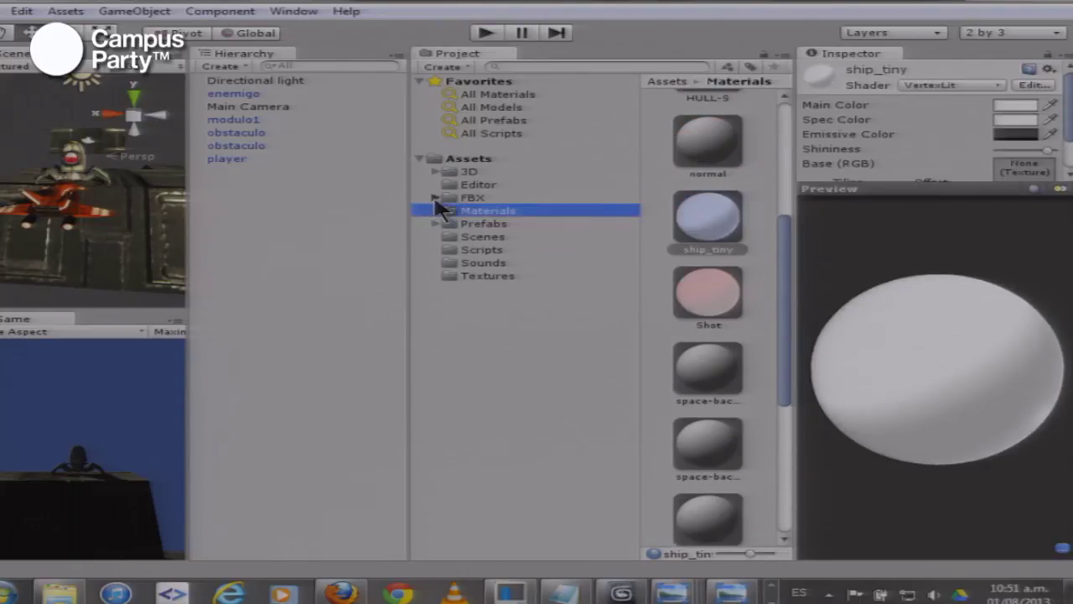
{"action": "left_click", "coordinate": [471, 211]}
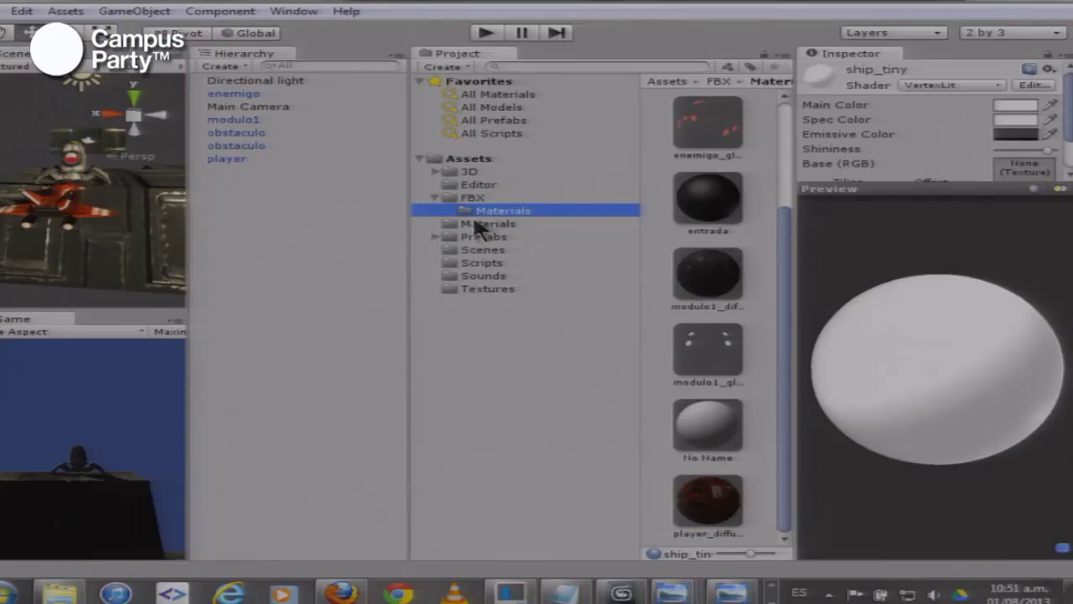
{"action": "left_click_drag", "start_coordinate": [781, 261], "coordinate": [761, 157]}
{"action": "left_click", "coordinate": [707, 197]}
{"action": "left_click_drag", "start_coordinate": [847, 377], "coordinate": [947, 347]}
{"action": "left_click_drag", "start_coordinate": [923, 390], "coordinate": [899, 376]}
{"action": "left_click", "coordinate": [713, 296]}
{"action": "left_click", "coordinate": [686, 357]}
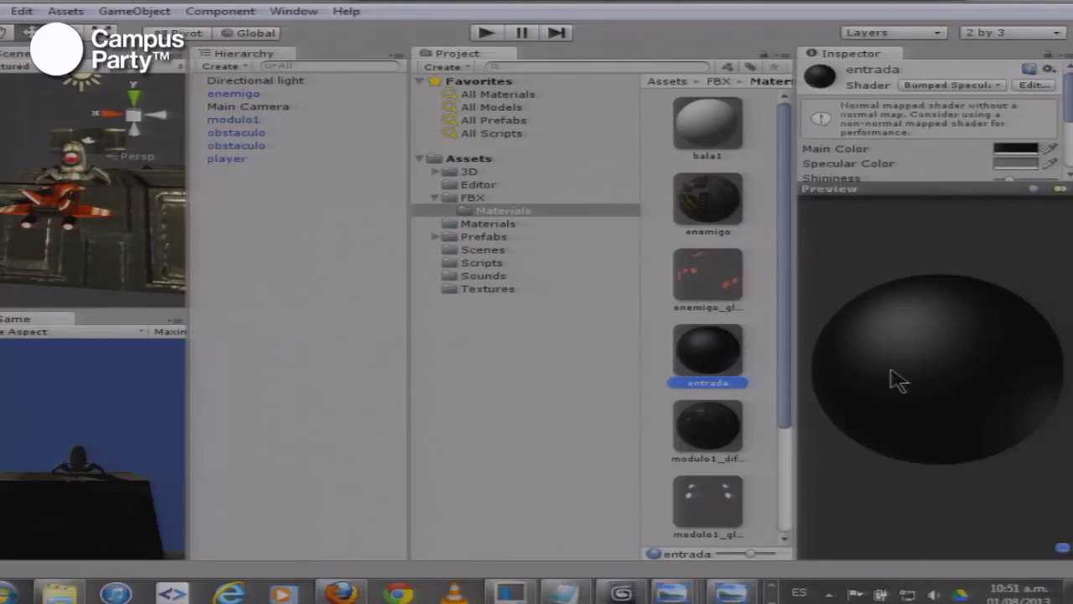
Preview the modulo1_diffuse, modulo1_glow and player_diffuse materials in the FBX Materials subfolder
{"action": "left_click_drag", "start_coordinate": [788, 391], "coordinate": [772, 475]}
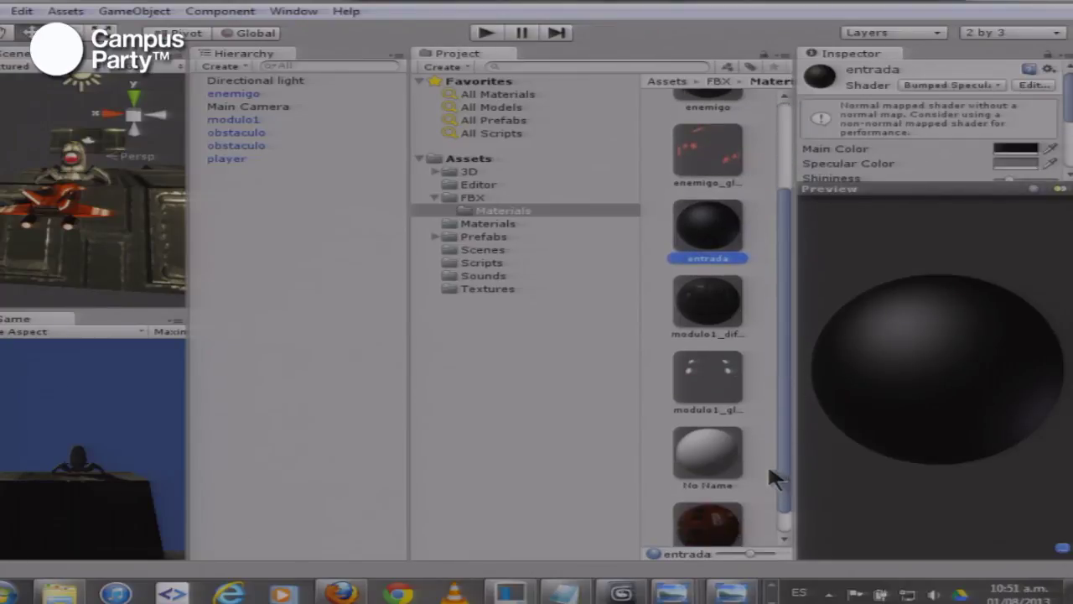
{"action": "left_click", "coordinate": [703, 317]}
{"action": "left_click_drag", "start_coordinate": [850, 369], "coordinate": [902, 369]}
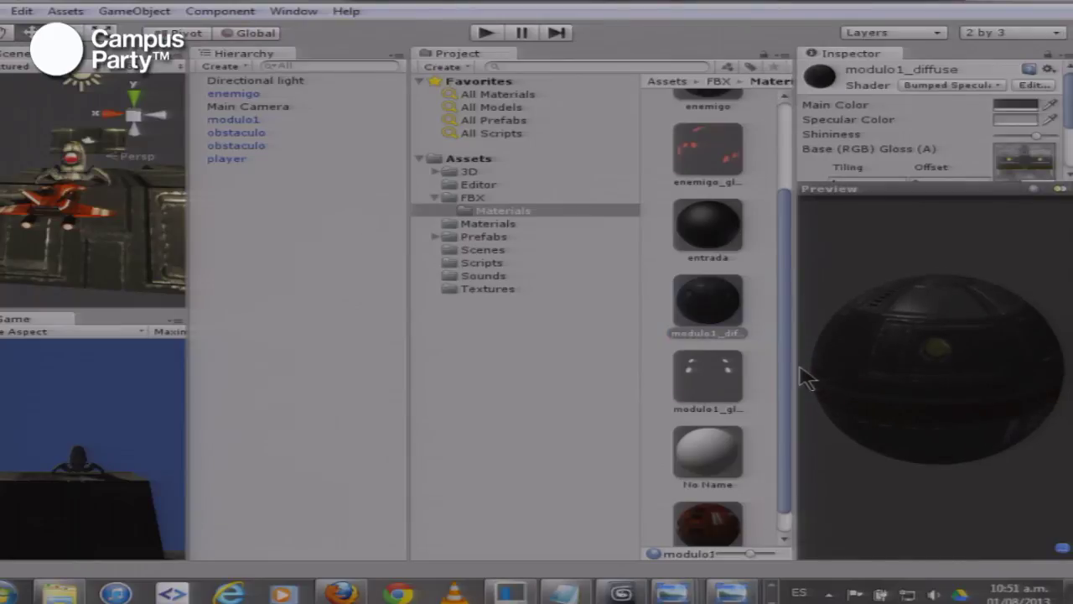
{"action": "left_click_drag", "start_coordinate": [795, 382], "coordinate": [887, 369]}
{"action": "left_click", "coordinate": [732, 377]}
{"action": "scroll", "coordinate": [795, 457], "scroll_direction": "down", "scroll_amount": 1}
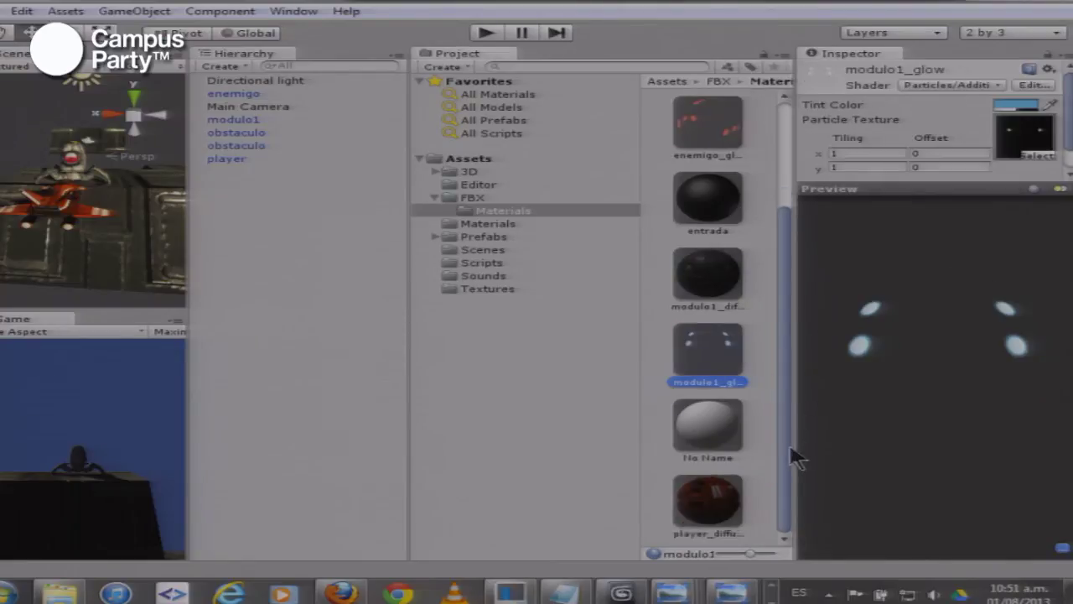
{"action": "left_click", "coordinate": [707, 503]}
{"action": "left_click_drag", "start_coordinate": [885, 419], "coordinate": [822, 245]}
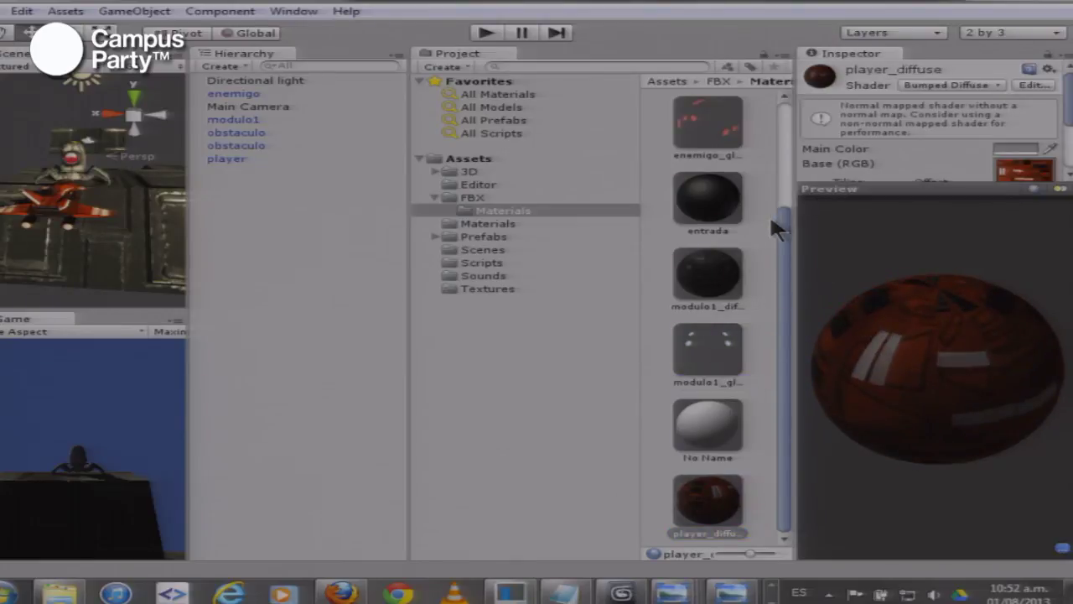
Review the bala1, enemigo, enemigo glow and entrada materials in turn
{"action": "scroll", "coordinate": [782, 177], "scroll_direction": "up", "scroll_amount": 2}
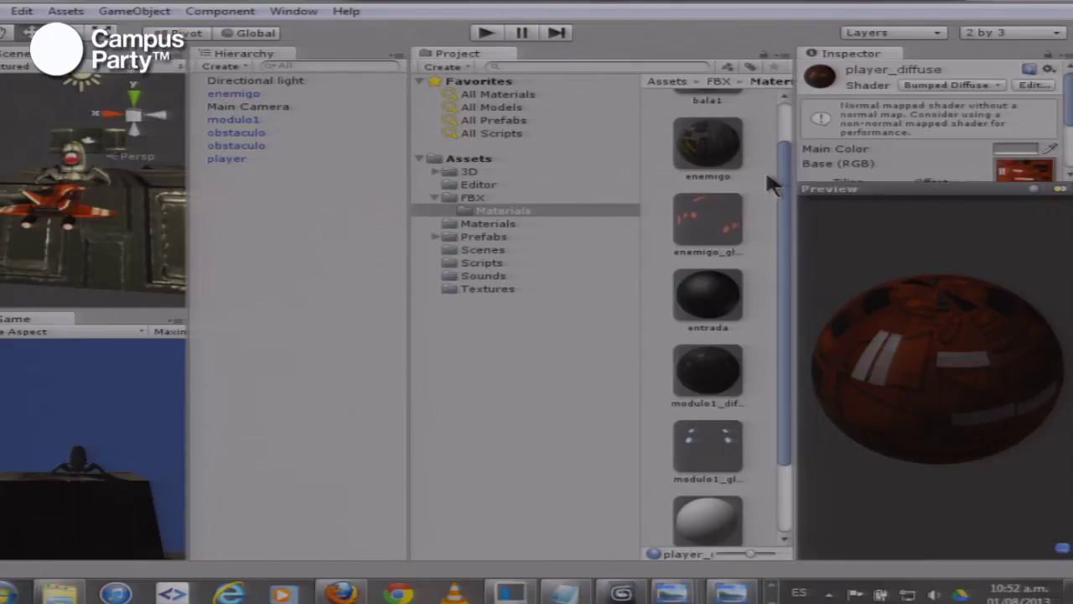
{"action": "scroll", "coordinate": [776, 168], "scroll_direction": "up", "scroll_amount": 1}
{"action": "left_click", "coordinate": [712, 139]}
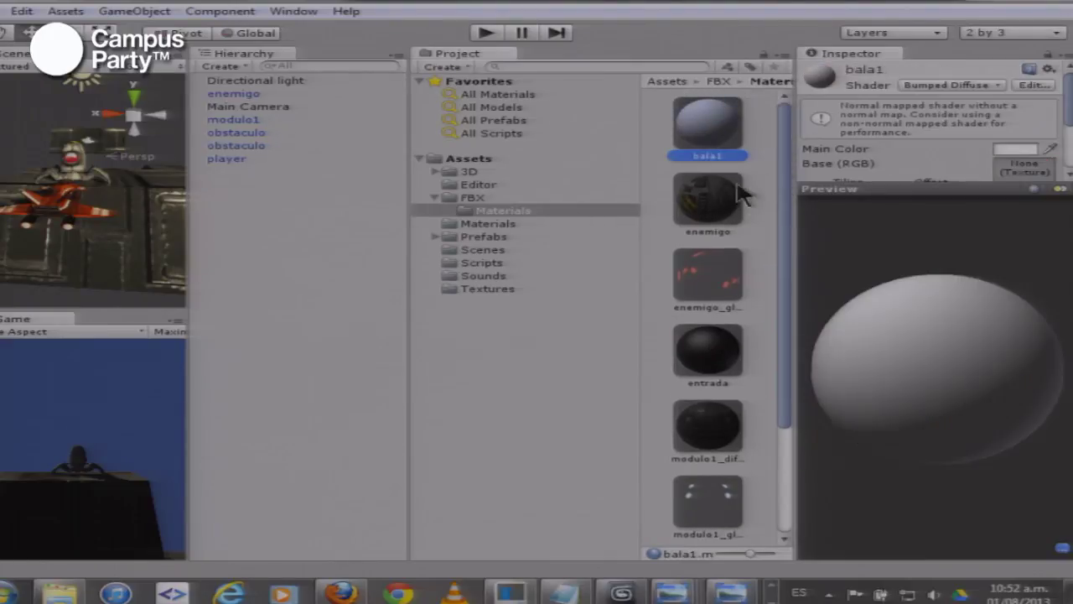
{"action": "left_click", "coordinate": [723, 228]}
{"action": "left_click", "coordinate": [713, 274]}
{"action": "left_click", "coordinate": [692, 379]}
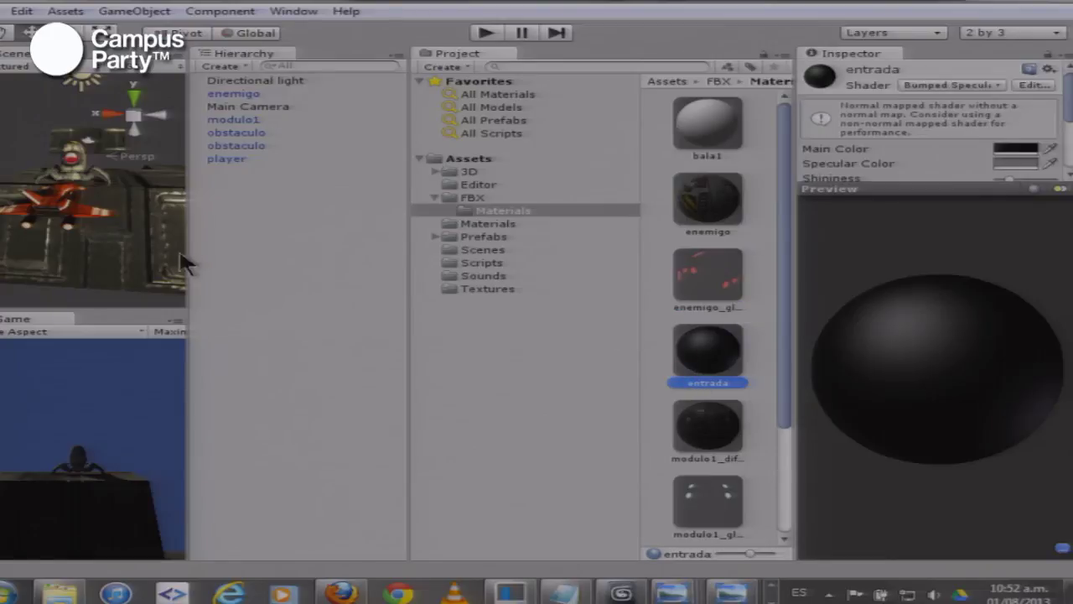
Widen the Scene view again, select modulo1 in it, and inspect its textured surface from above in a maximized Scene view
{"action": "left_click_drag", "start_coordinate": [188, 252], "coordinate": [320, 252]}
{"action": "scroll", "coordinate": [134, 226], "scroll_direction": "down", "scroll_amount": 3}
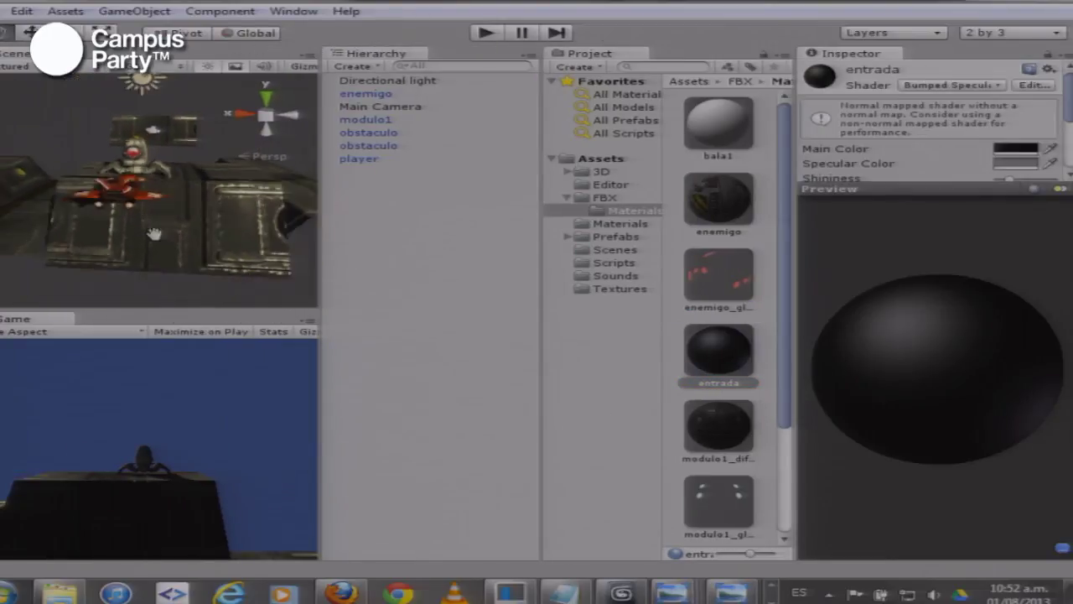
{"action": "scroll", "coordinate": [139, 239], "scroll_direction": "up", "scroll_amount": 5}
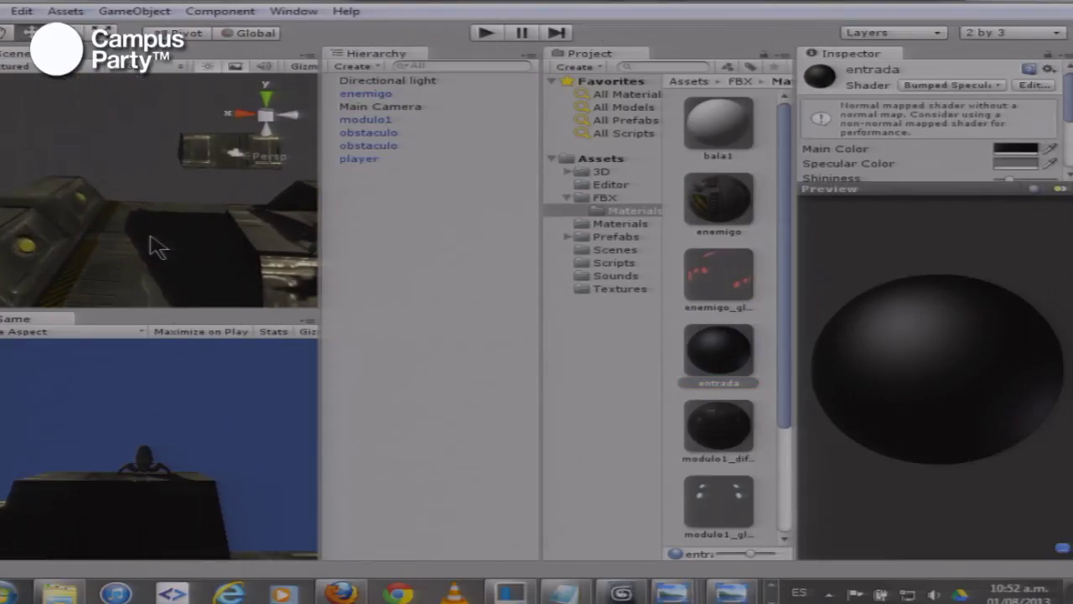
{"action": "left_click", "coordinate": [144, 248]}
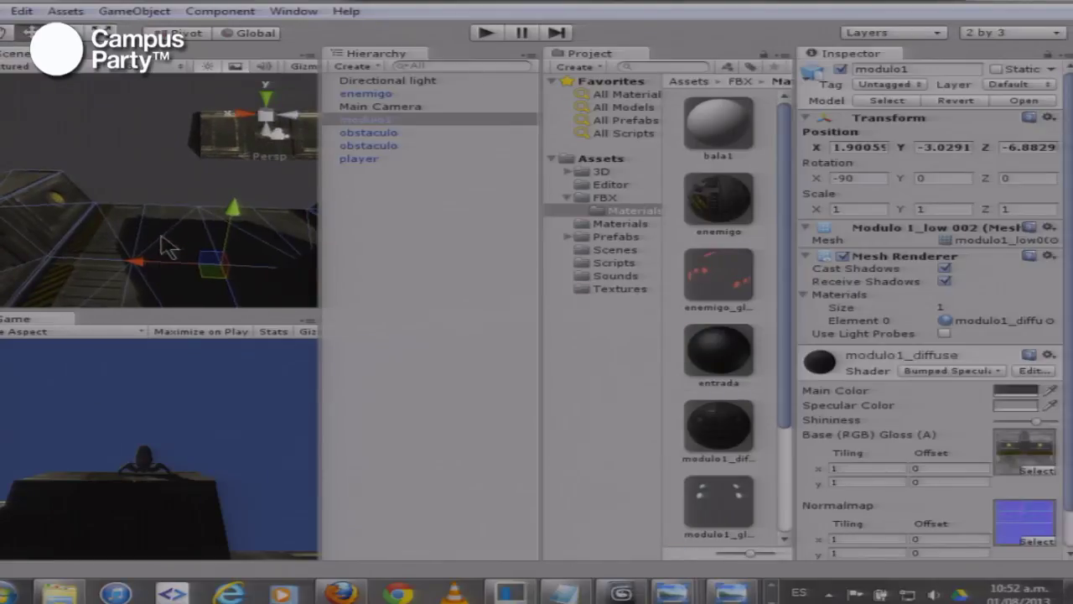
{"action": "key", "text": "shift+space"}
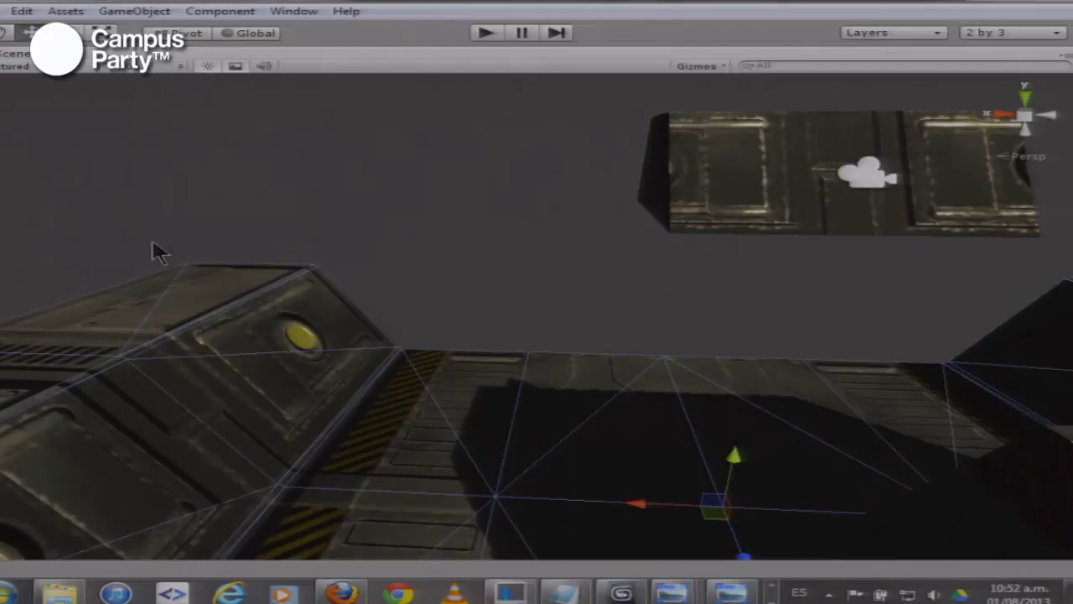
{"action": "left_click_drag", "start_coordinate": [270, 281], "coordinate": [331, 413]}
{"action": "scroll", "coordinate": [327, 378], "scroll_direction": "down", "scroll_amount": 4}
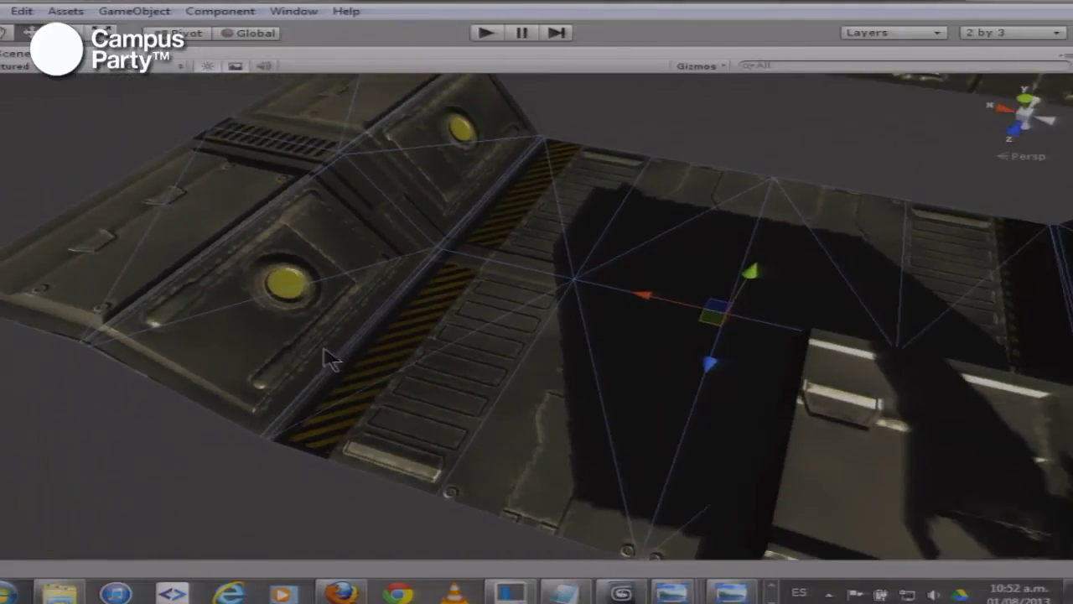
Select the Directional light and rotate it so it brightly lights the module's floor and the side wall with round lamps
{"action": "left_click_drag", "start_coordinate": [711, 345], "coordinate": [356, 203]}
{"action": "left_click", "coordinate": [346, 206]}
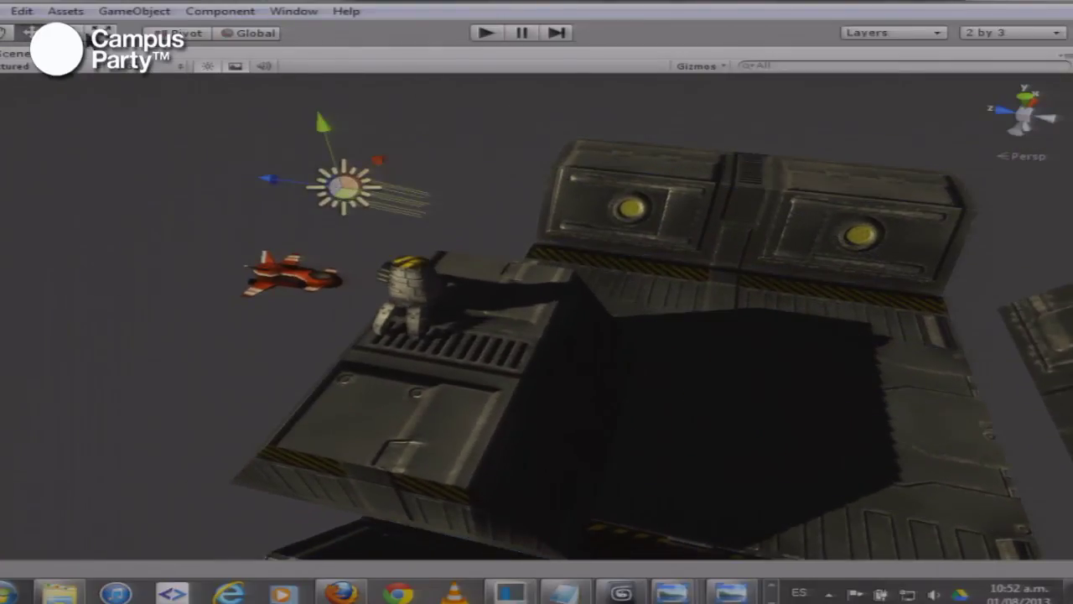
{"action": "key", "text": "e"}
{"action": "left_click_drag", "start_coordinate": [352, 225], "coordinate": [365, 313]}
{"action": "scroll", "coordinate": [369, 311], "scroll_direction": "up", "scroll_amount": 4}
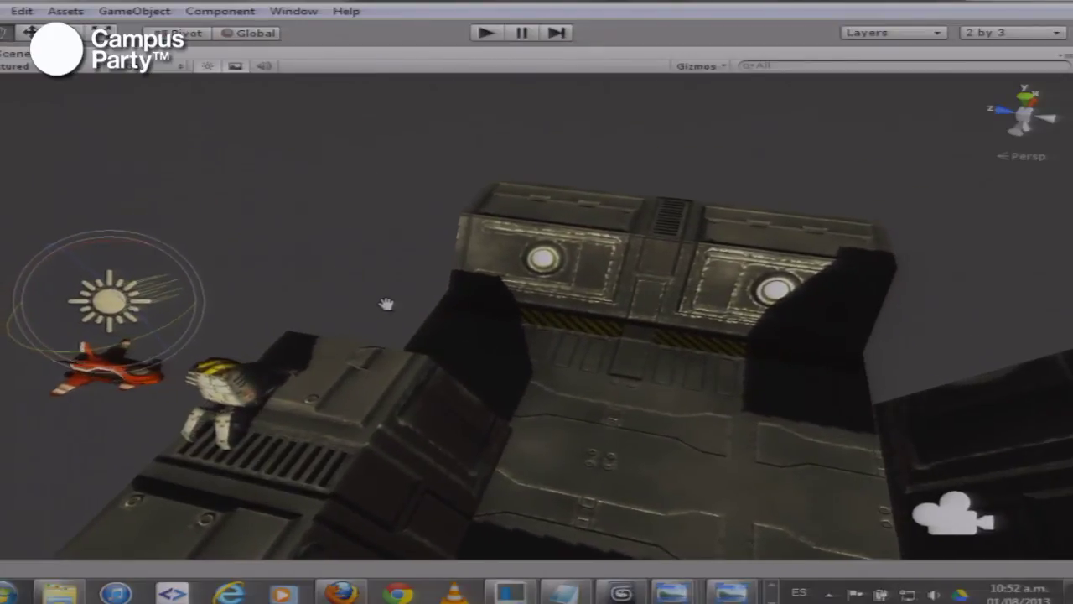
Select modulo1 and the Directional light in turn, and rotate the light further so it shines steeply down onto the module
{"action": "left_click", "coordinate": [568, 267]}
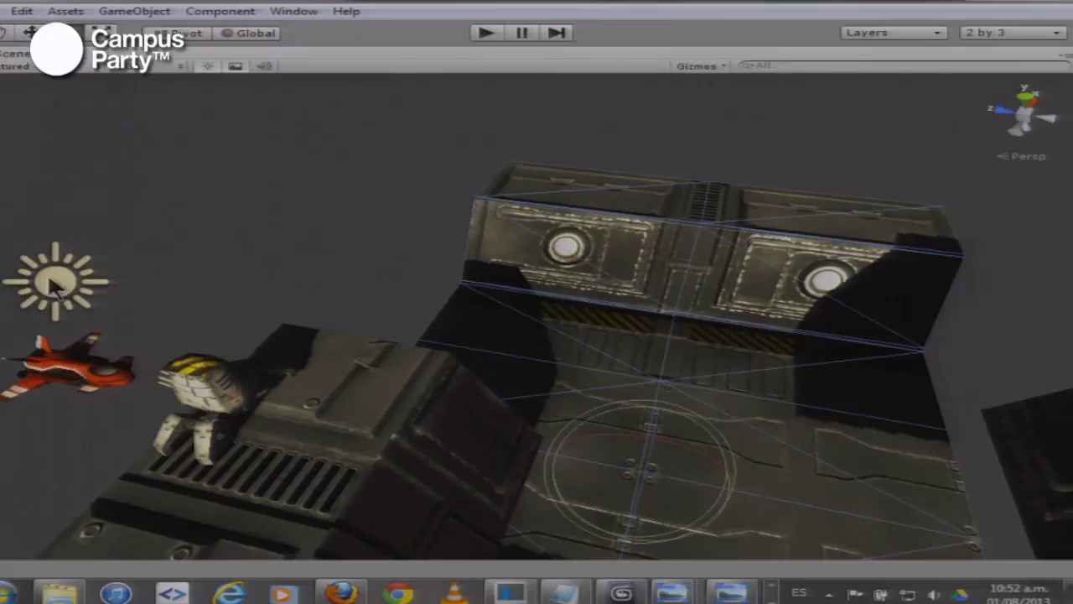
{"action": "left_click", "coordinate": [55, 285]}
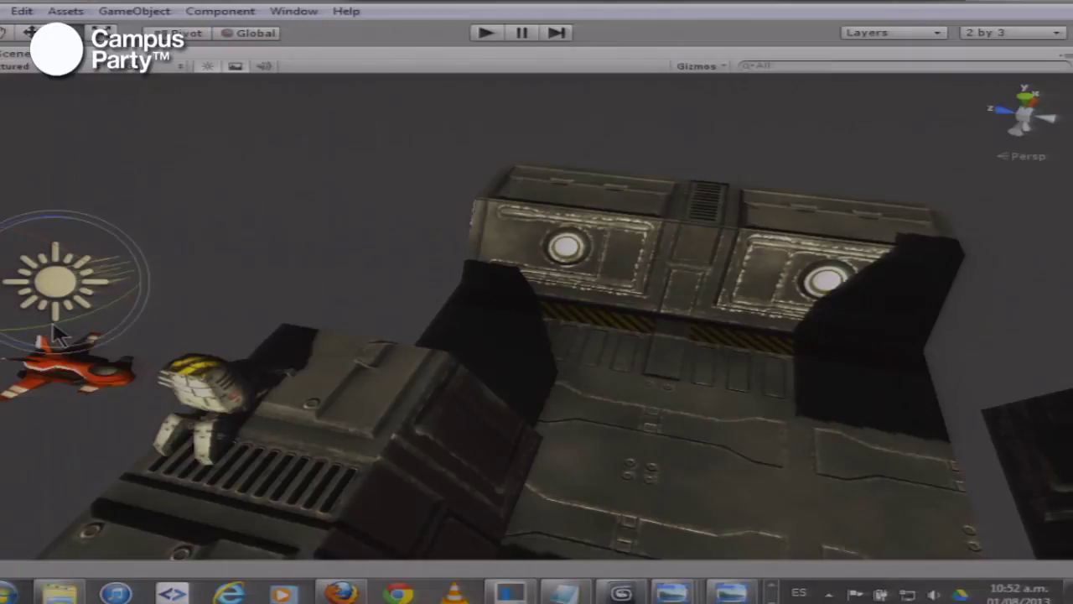
{"action": "left_click_drag", "start_coordinate": [51, 324], "coordinate": [79, 311]}
{"action": "left_click_drag", "start_coordinate": [489, 286], "coordinate": [601, 243]}
{"action": "left_click_drag", "start_coordinate": [213, 362], "coordinate": [222, 317]}
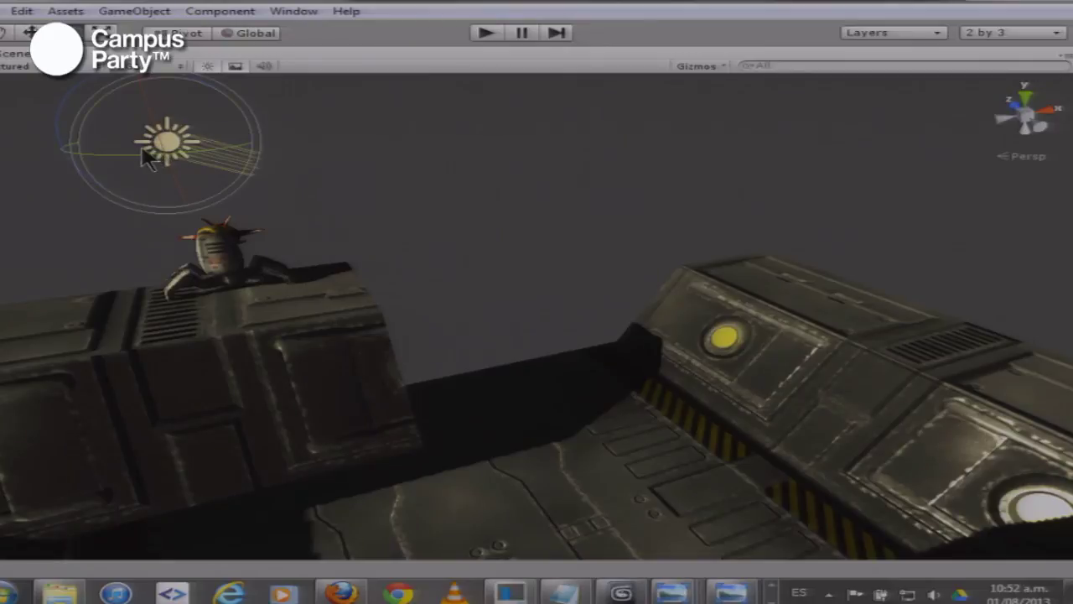
{"action": "left_click_drag", "start_coordinate": [144, 160], "coordinate": [242, 160]}
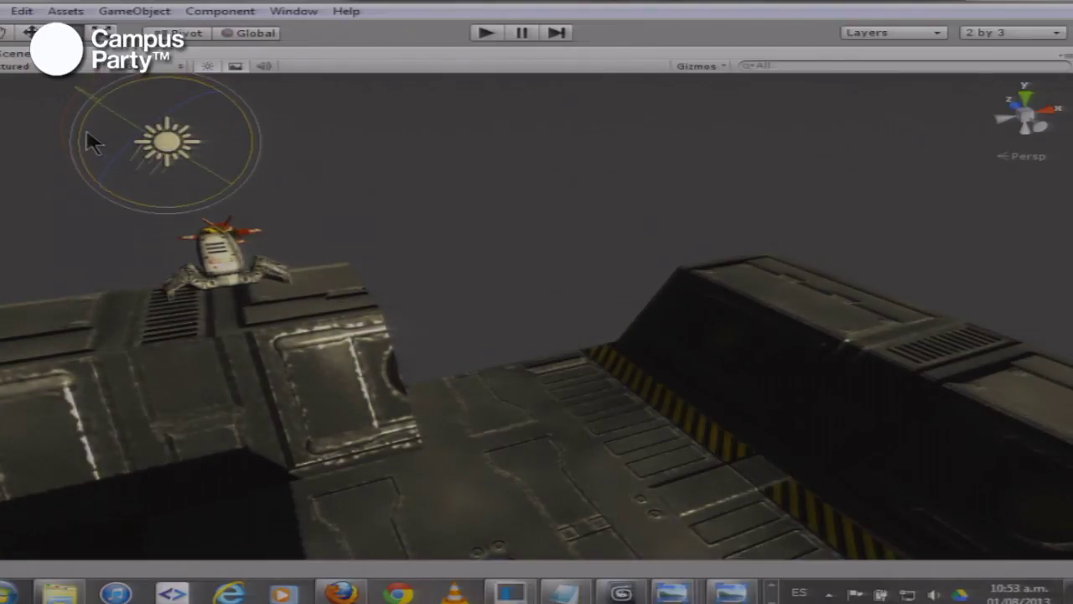
{"action": "mouse_move", "coordinate": [143, 156]}
{"action": "left_mouse_down"}
{"action": "mouse_move", "coordinate": [153, 163]}
{"action": "mouse_move", "coordinate": [160, 144]}
{"action": "mouse_move", "coordinate": [166, 158]}
{"action": "mouse_move", "coordinate": [156, 149]}
{"action": "mouse_move", "coordinate": [91, 159]}
{"action": "mouse_move", "coordinate": [166, 152]}
{"action": "mouse_move", "coordinate": [96, 165]}
{"action": "mouse_move", "coordinate": [120, 112]}
{"action": "mouse_move", "coordinate": [120, 160]}
{"action": "mouse_move", "coordinate": [132, 168]}
{"action": "mouse_move", "coordinate": [128, 142]}
{"action": "left_mouse_up"}
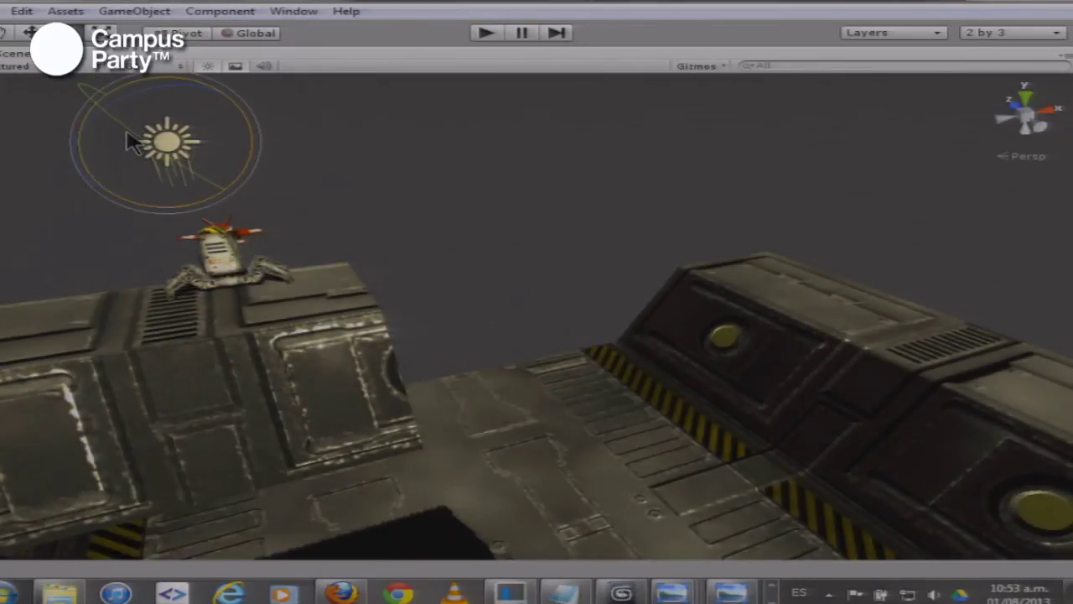
Select modulo1 and view its side wall with the round yellow lamps up close
{"action": "left_click_drag", "start_coordinate": [617, 334], "coordinate": [318, 340]}
{"action": "left_click", "coordinate": [394, 344]}
{"action": "left_click_drag", "start_coordinate": [300, 296], "coordinate": [669, 355]}
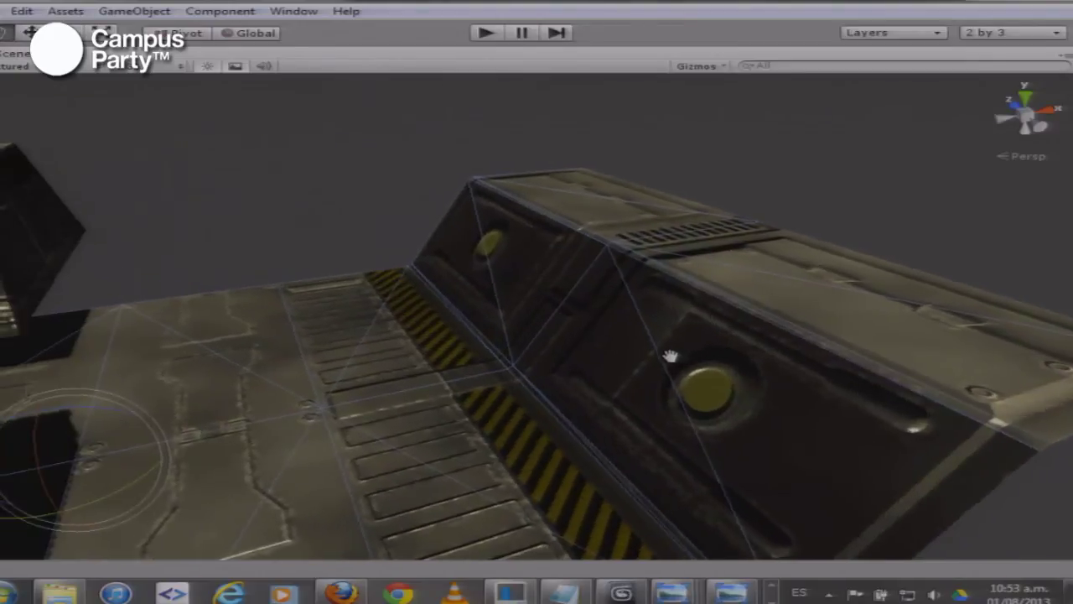
Examine modulo1's raised side sections and thin outer edge from above and from near floor level
{"action": "scroll", "coordinate": [670, 356], "scroll_direction": "down", "scroll_amount": 2}
{"action": "left_click_drag", "start_coordinate": [287, 302], "coordinate": [398, 191]}
{"action": "scroll", "coordinate": [511, 198], "scroll_direction": "down", "scroll_amount": 1}
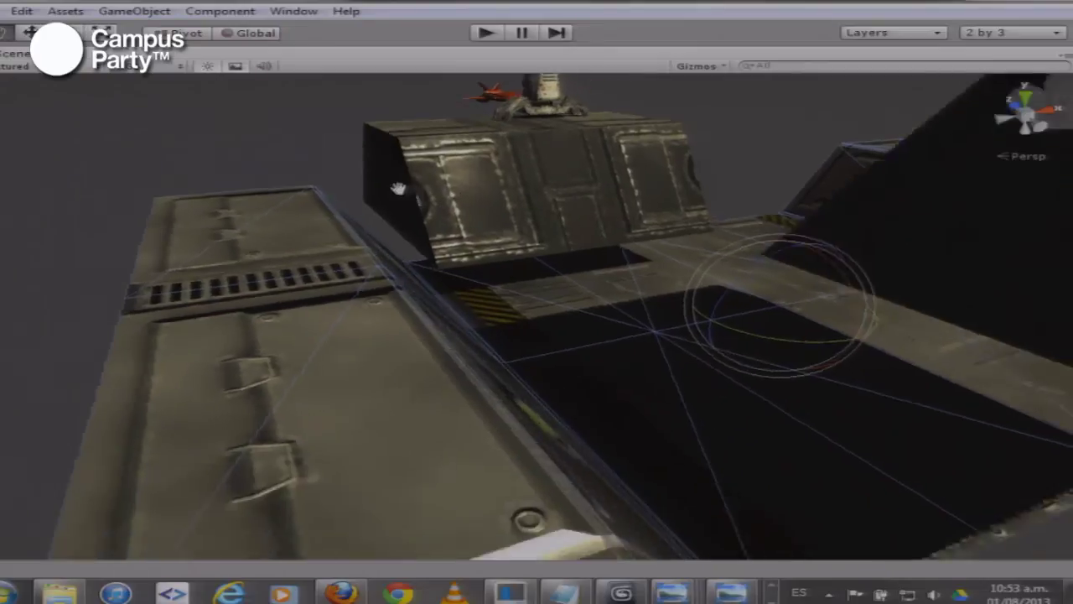
{"action": "scroll", "coordinate": [391, 210], "scroll_direction": "down", "scroll_amount": 3}
{"action": "scroll", "coordinate": [363, 325], "scroll_direction": "up", "scroll_amount": 5}
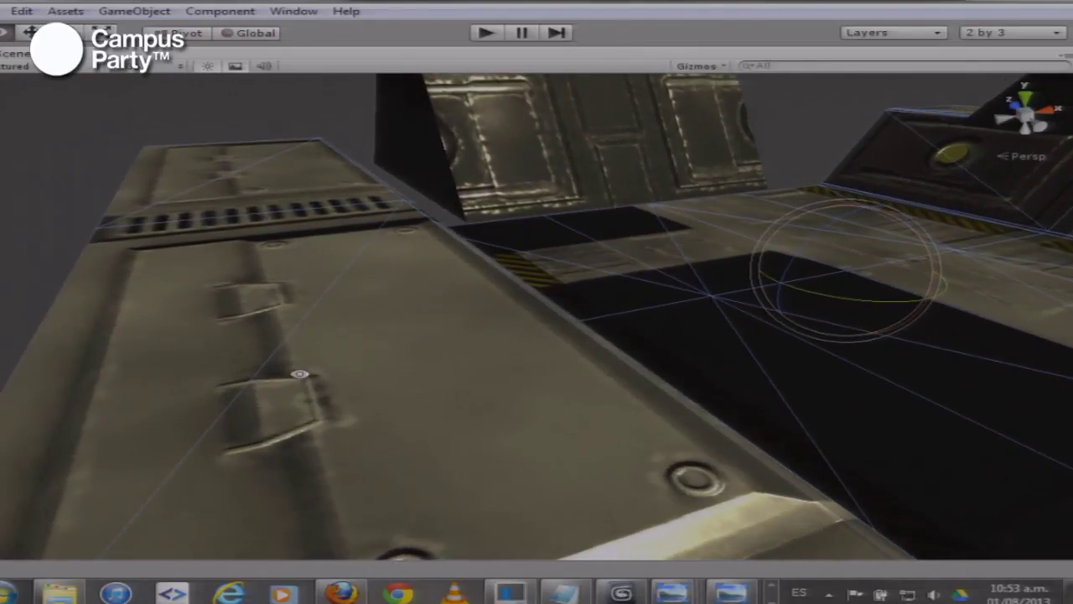
{"action": "left_click_drag", "start_coordinate": [299, 374], "coordinate": [206, 265]}
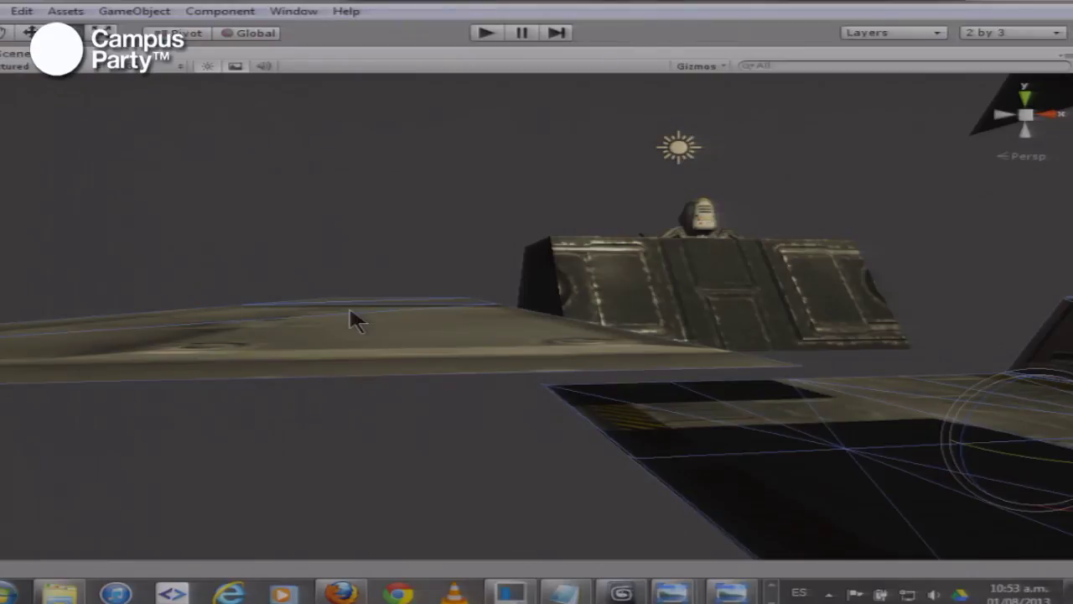
{"action": "left_click_drag", "start_coordinate": [374, 333], "coordinate": [331, 300]}
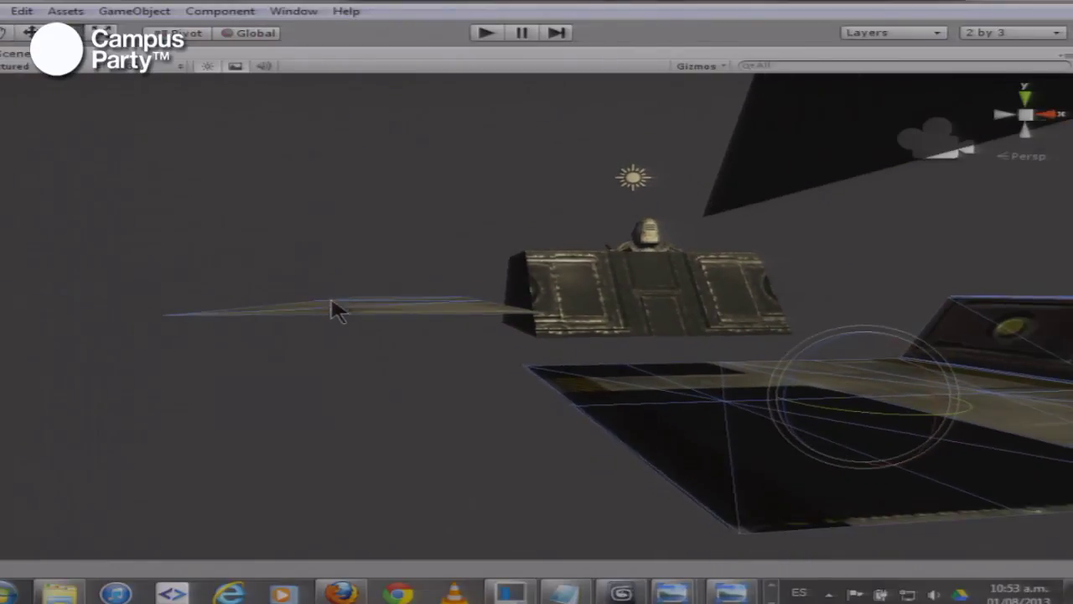
Examine the lit relief of modulo1's floor plates and striped edge from several angles
{"action": "left_click_drag", "start_coordinate": [920, 371], "coordinate": [333, 239]}
{"action": "left_click_drag", "start_coordinate": [597, 226], "coordinate": [291, 223]}
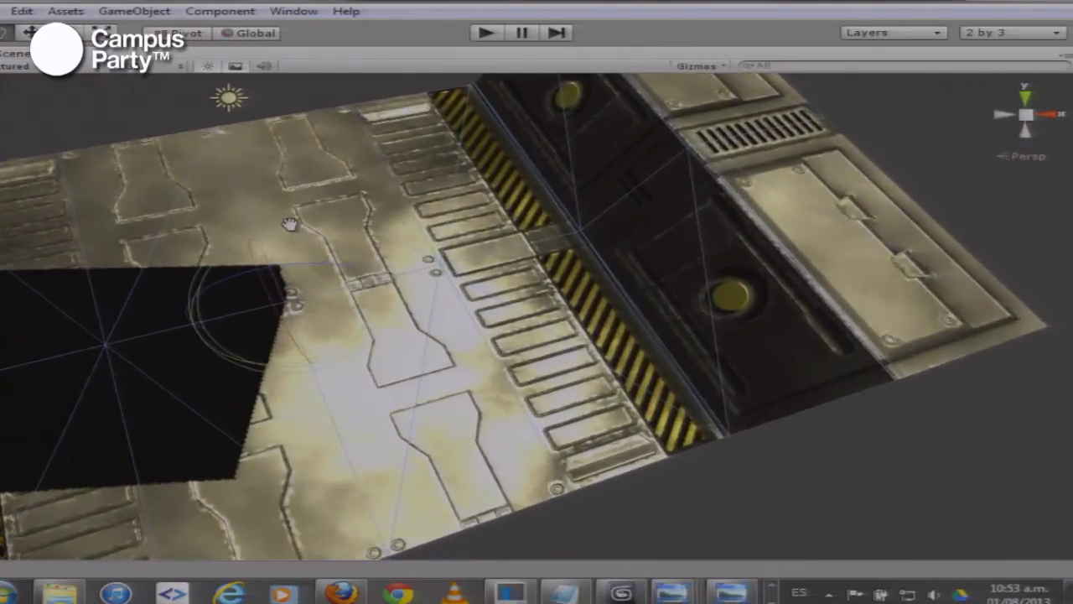
{"action": "scroll", "coordinate": [312, 248], "scroll_direction": "up", "scroll_amount": 3}
{"action": "left_click_drag", "start_coordinate": [441, 256], "coordinate": [109, 328]}
{"action": "left_click_drag", "start_coordinate": [315, 331], "coordinate": [449, 298]}
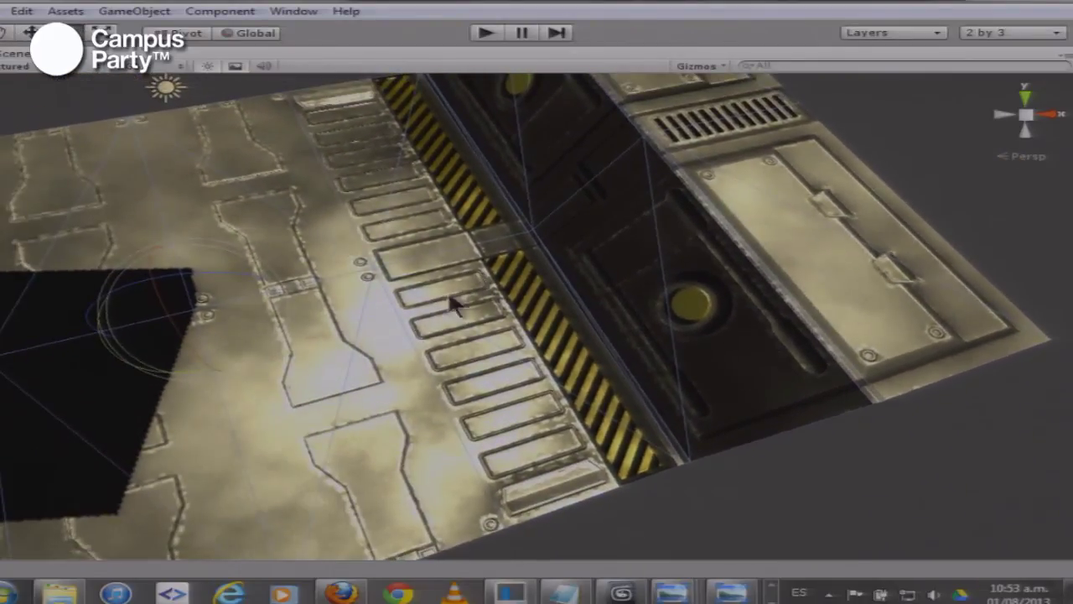
{"action": "scroll", "coordinate": [392, 297], "scroll_direction": "down", "scroll_amount": 1}
{"action": "left_click_drag", "start_coordinate": [240, 315], "coordinate": [324, 324]}
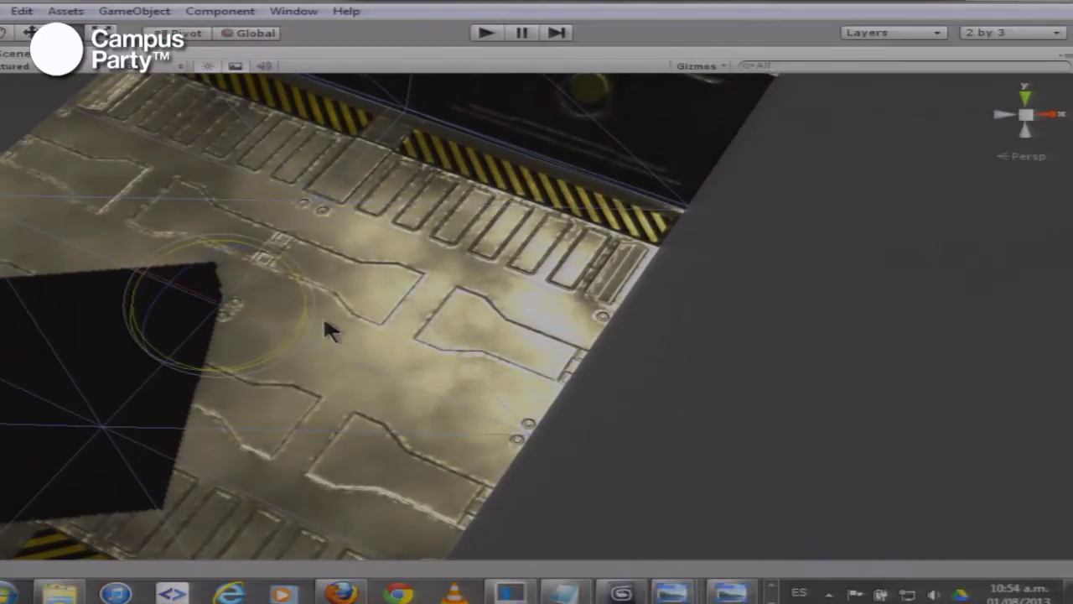
Restore the full editor layout and open the Level scene from the Scenes folder without saving the current scene
{"action": "key", "text": "shift+space"}
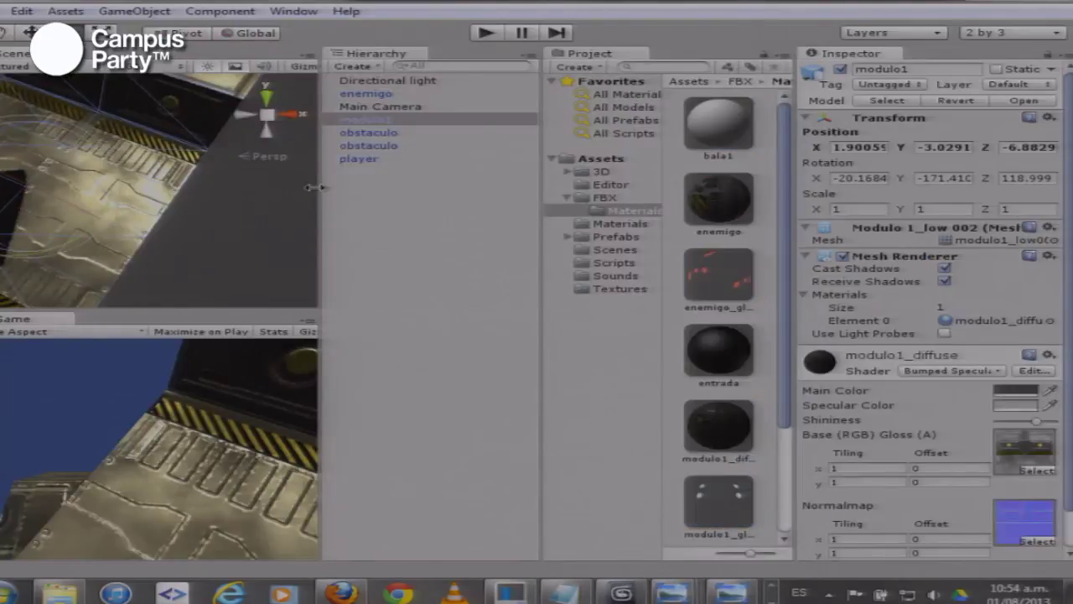
{"action": "left_click", "coordinate": [576, 249]}
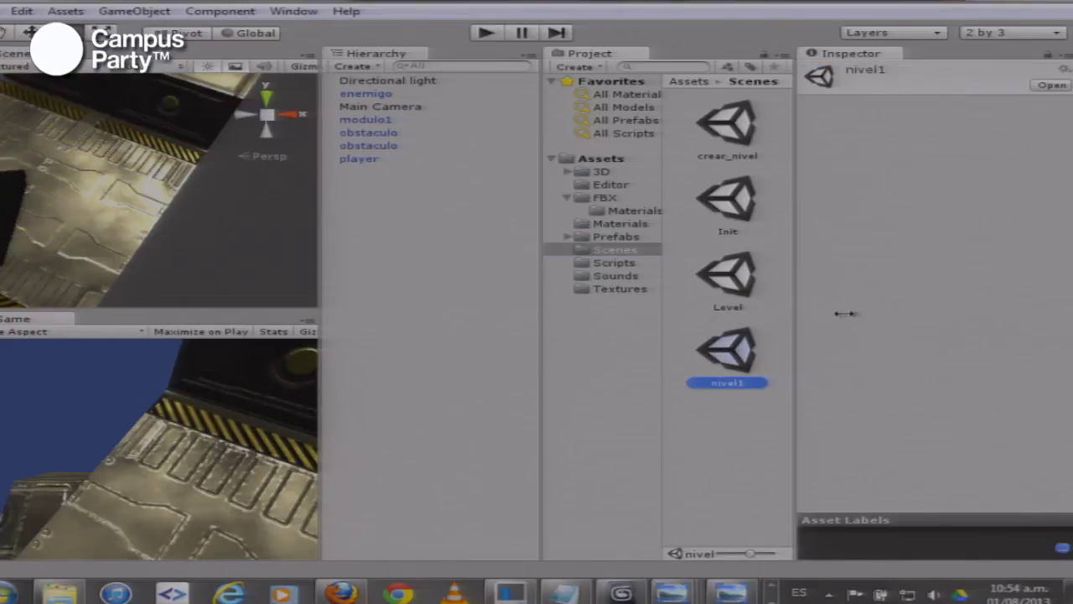
{"action": "left_click", "coordinate": [712, 437]}
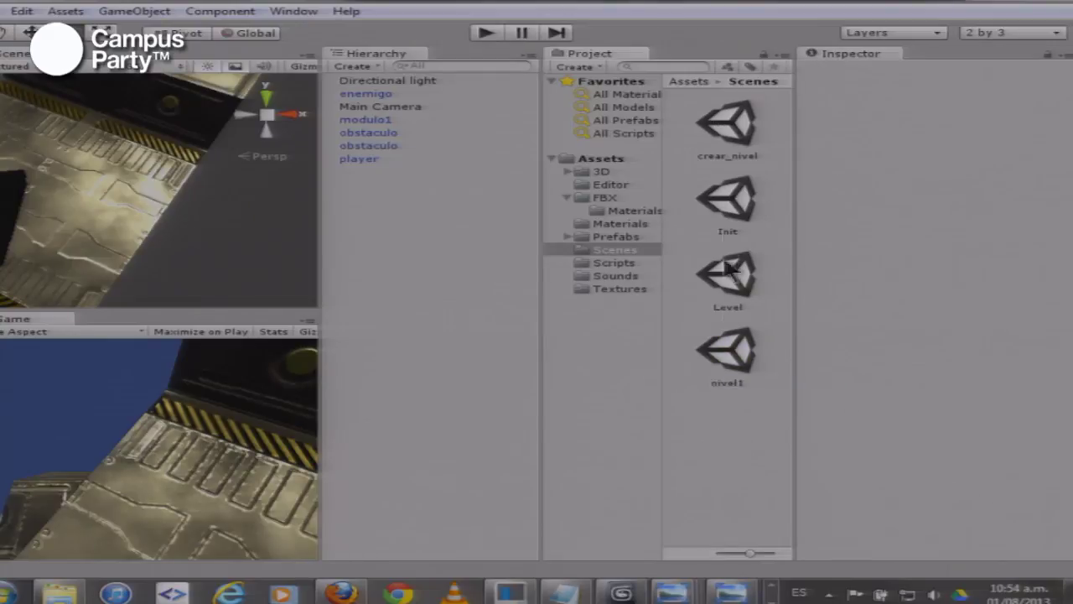
{"action": "left_click", "coordinate": [728, 126]}
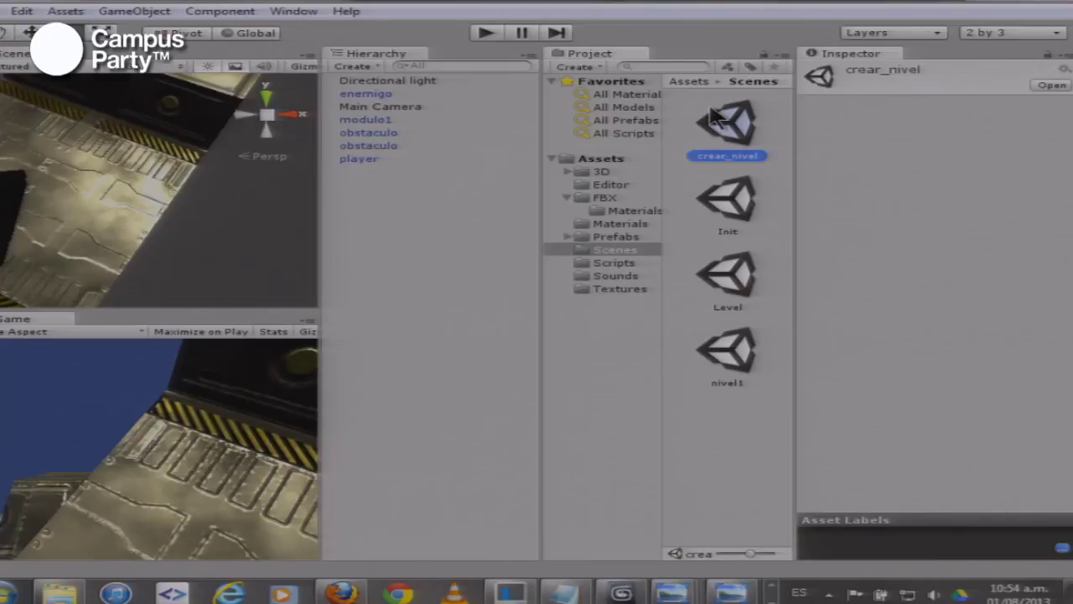
{"action": "left_click", "coordinate": [733, 287]}
{"action": "double_click", "coordinate": [732, 277]}
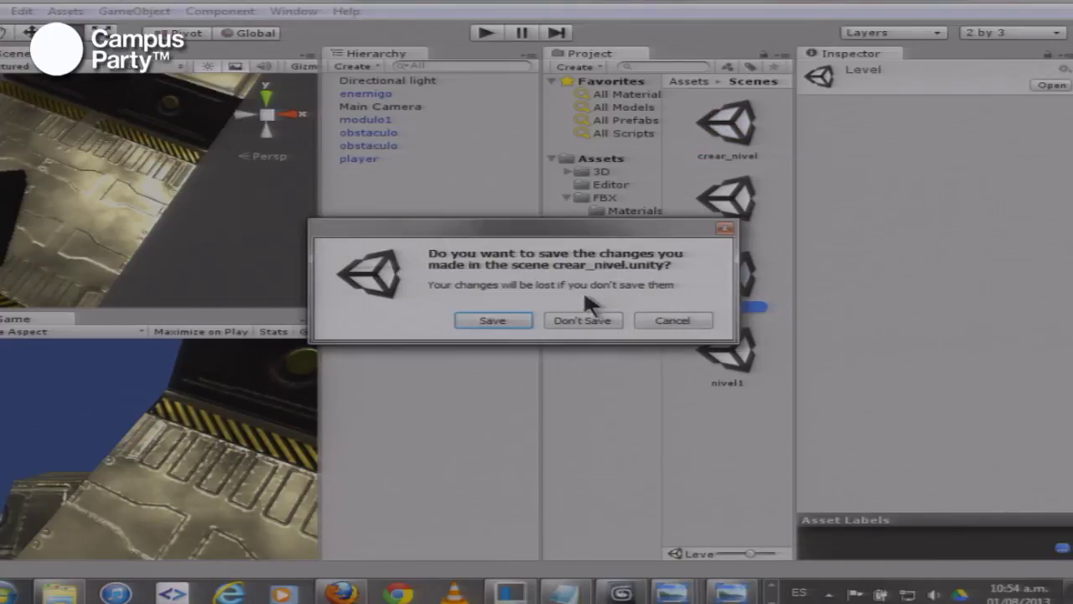
{"action": "left_click", "coordinate": [582, 321]}
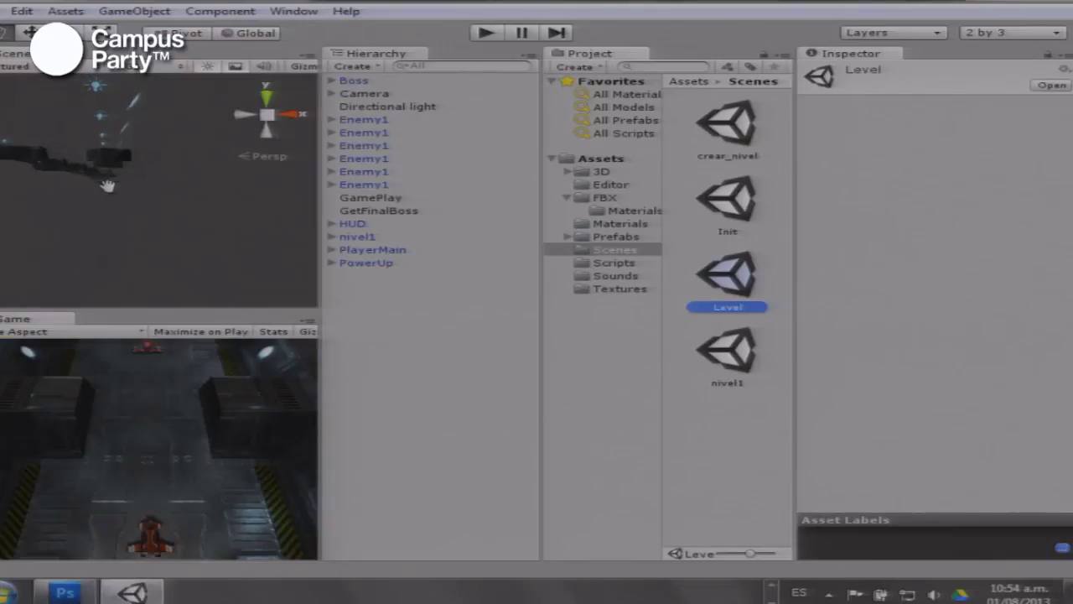
Select nivel1 in the corridor and view it in a maximized Scene view
{"action": "left_click_drag", "start_coordinate": [108, 185], "coordinate": [118, 191]}
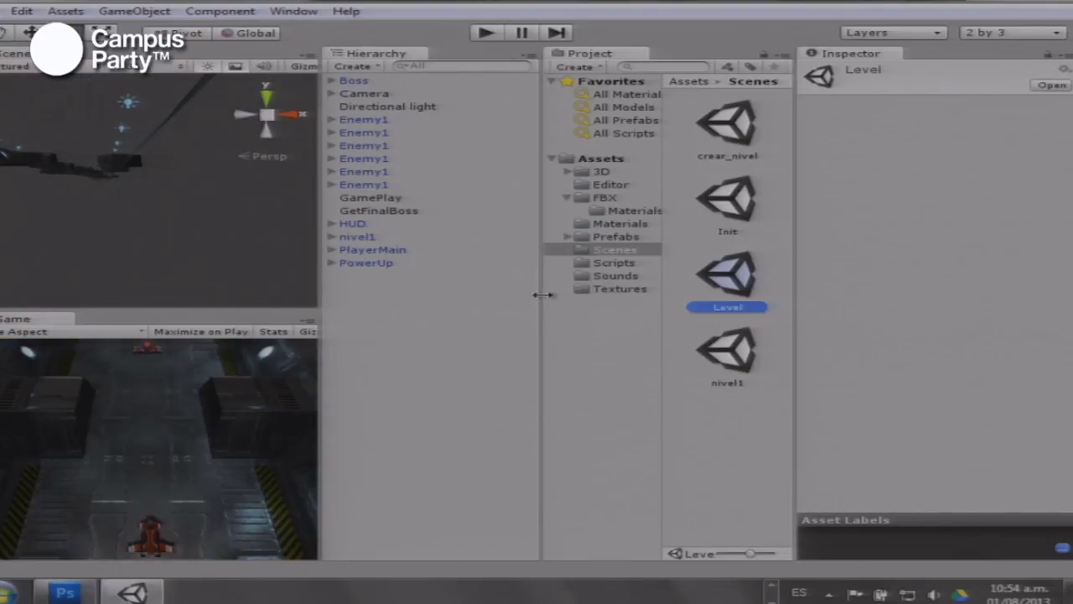
{"action": "left_click_drag", "start_coordinate": [46, 201], "coordinate": [158, 352]}
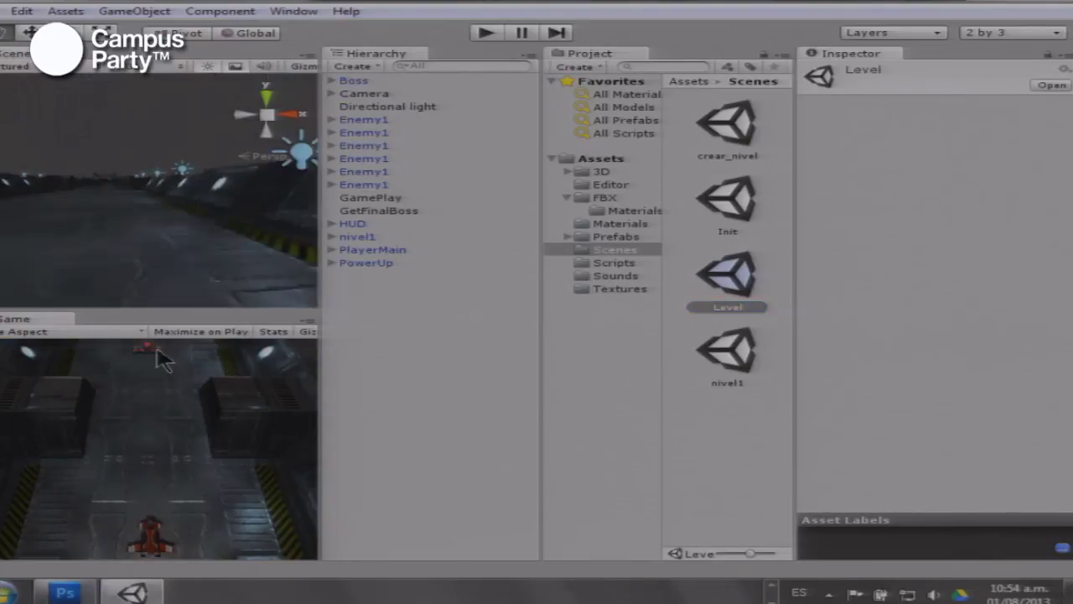
{"action": "left_click_drag", "start_coordinate": [101, 240], "coordinate": [252, 270]}
{"action": "left_click", "coordinate": [251, 220]}
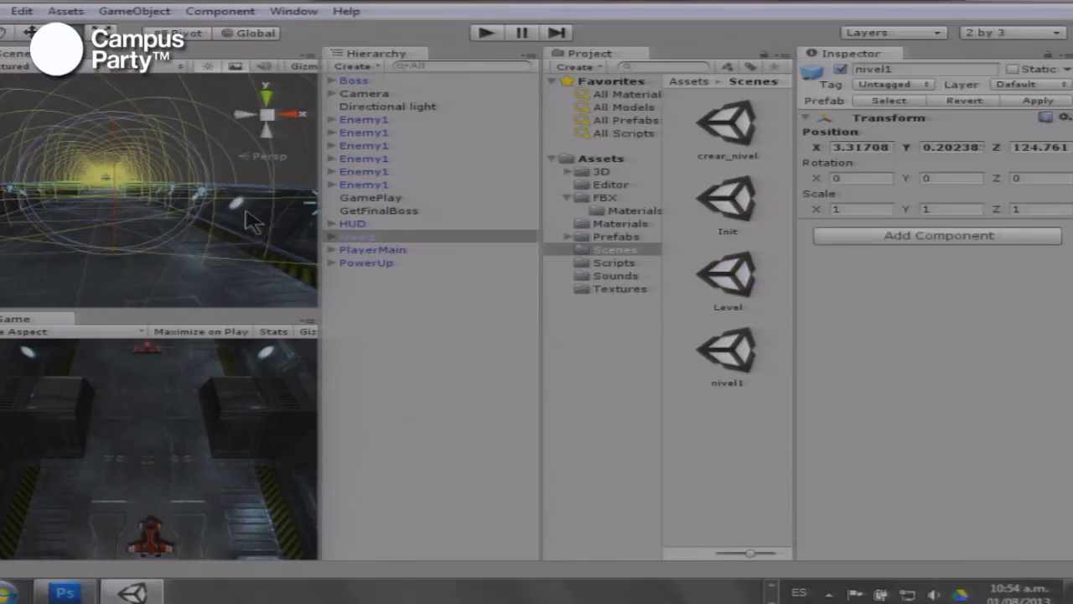
{"action": "key", "text": "shift+space"}
{"action": "left_click_drag", "start_coordinate": [147, 243], "coordinate": [346, 193]}
{"action": "scroll", "coordinate": [350, 201], "scroll_direction": "down", "scroll_amount": 2}
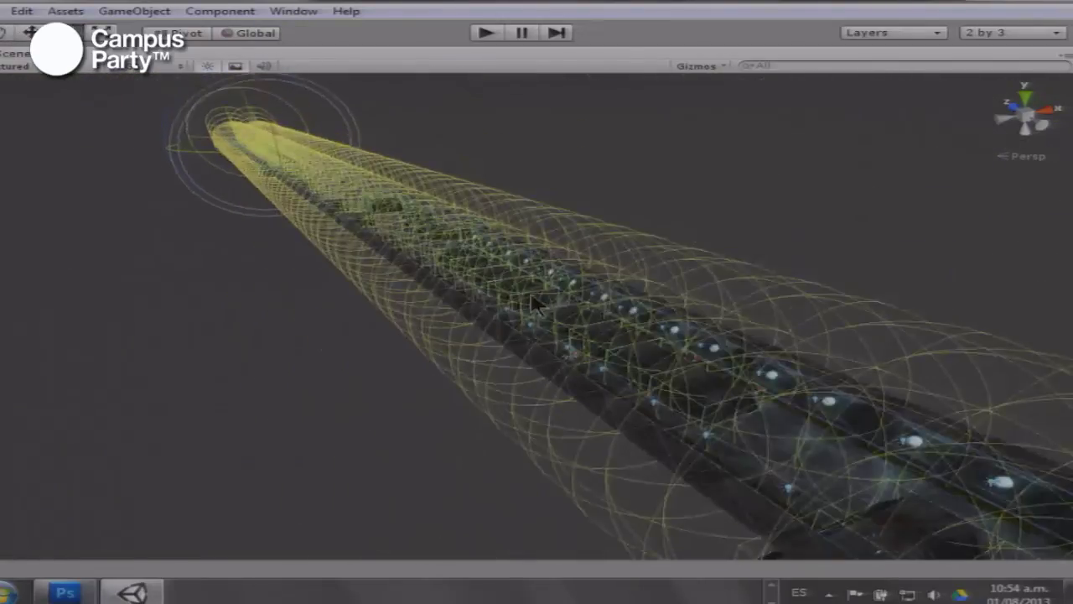
View the whole nivel1 corridor with its light ranges from outside, and clear the selection
{"action": "left_click_drag", "start_coordinate": [537, 305], "coordinate": [352, 220]}
{"action": "scroll", "coordinate": [386, 243], "scroll_direction": "down", "scroll_amount": 4}
{"action": "left_click_drag", "start_coordinate": [445, 285], "coordinate": [410, 227]}
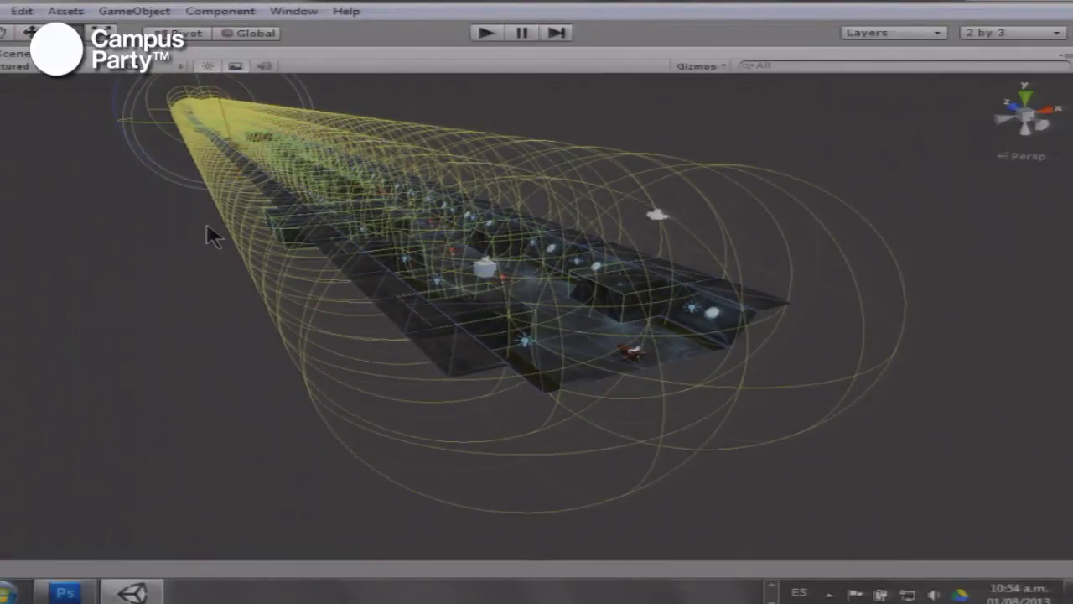
{"action": "left_click_drag", "start_coordinate": [262, 275], "coordinate": [252, 286]}
{"action": "left_click", "coordinate": [171, 293]}
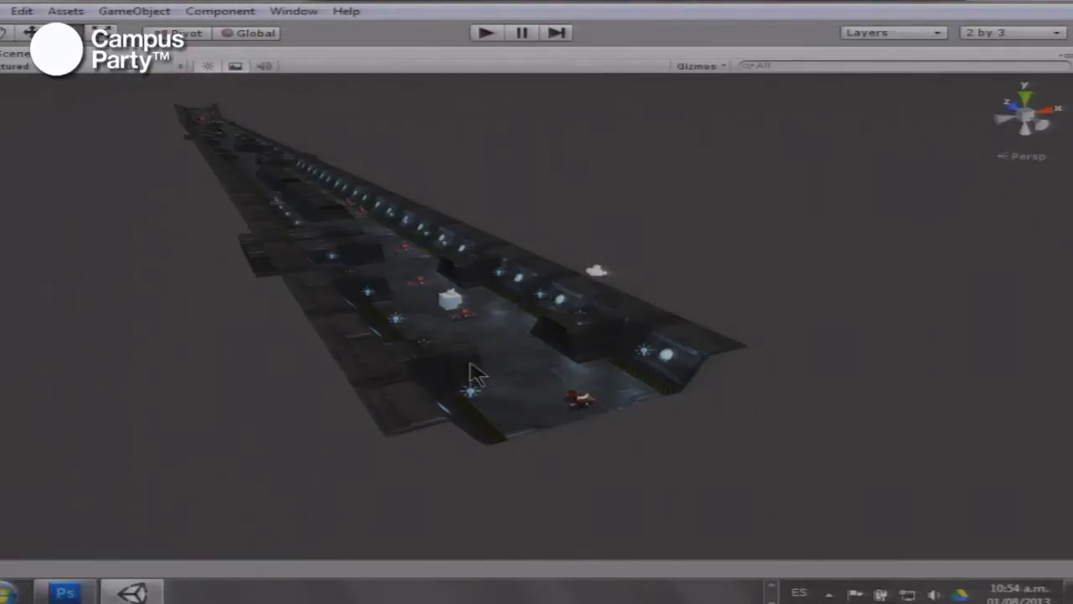
Select the point light beside the round wall lamp at the corridor entrance and activate the Move tool
{"action": "left_click_drag", "start_coordinate": [476, 371], "coordinate": [612, 293]}
{"action": "scroll", "coordinate": [444, 336], "scroll_direction": "up", "scroll_amount": 3}
{"action": "scroll", "coordinate": [451, 363], "scroll_direction": "up", "scroll_amount": 3}
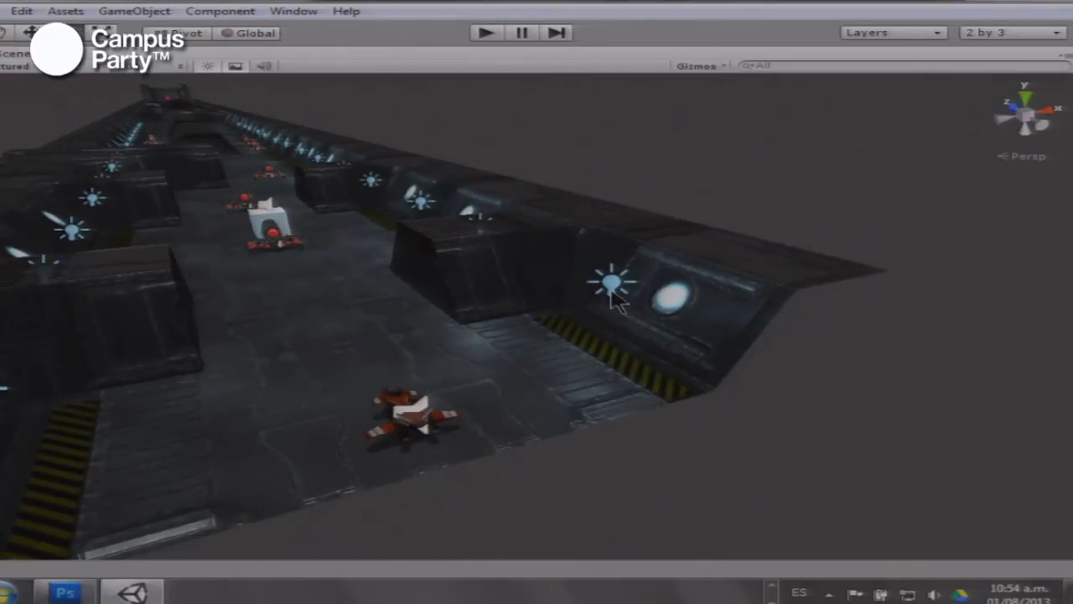
{"action": "left_click", "coordinate": [615, 285]}
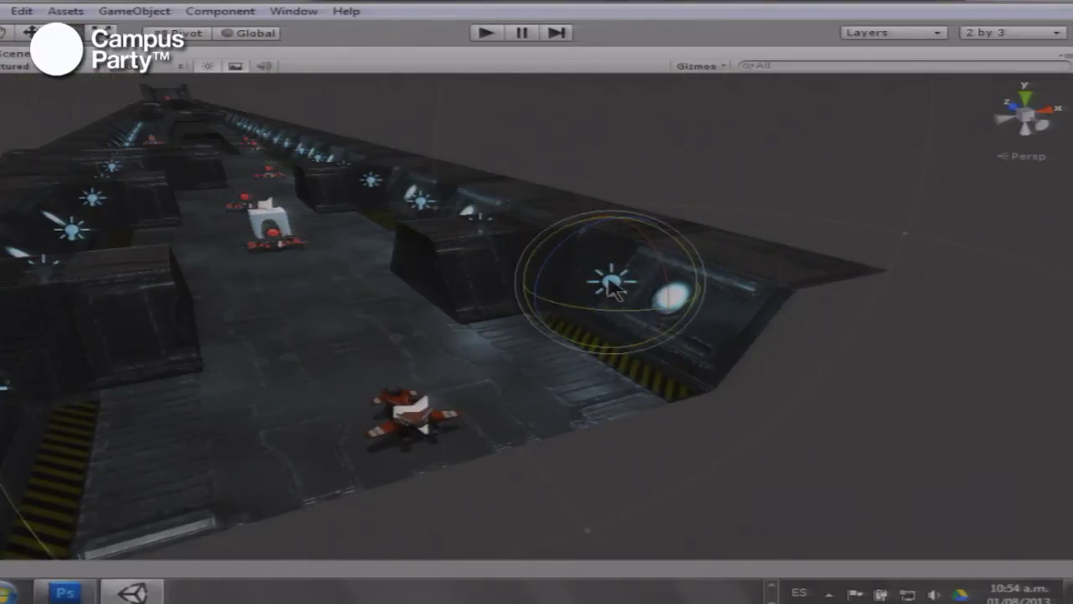
{"action": "key", "text": "w"}
{"action": "left_click_drag", "start_coordinate": [192, 209], "coordinate": [243, 235]}
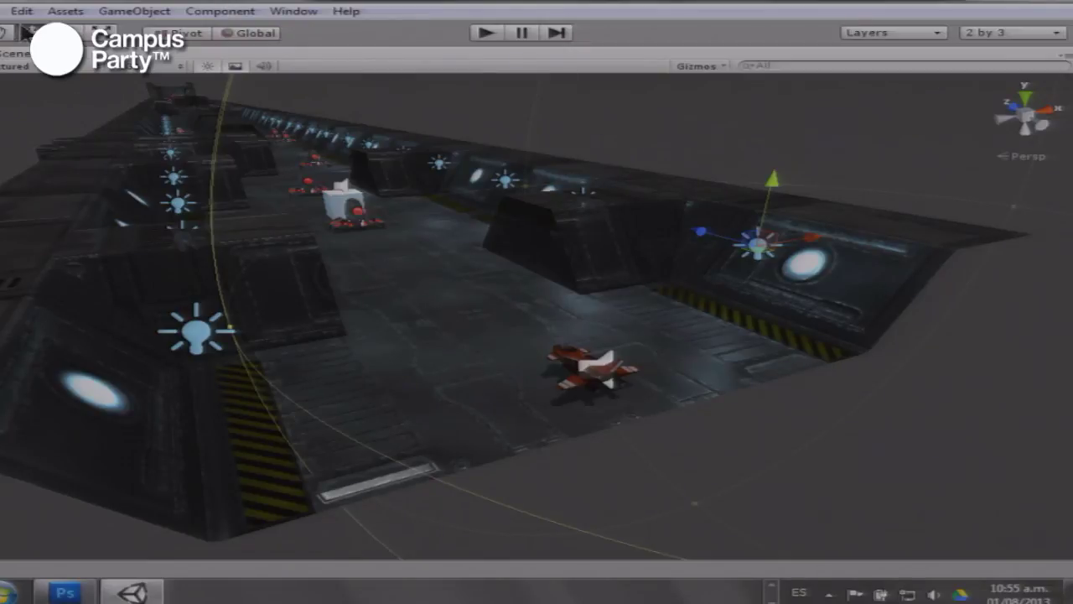
Examine the selected point light's range and the rows of lights along the corridor from afar and up close
{"action": "left_click_drag", "start_coordinate": [124, 365], "coordinate": [243, 458]}
{"action": "left_click_drag", "start_coordinate": [587, 336], "coordinate": [501, 436]}
{"action": "scroll", "coordinate": [470, 374], "scroll_direction": "down", "scroll_amount": 3}
{"action": "scroll", "coordinate": [501, 424], "scroll_direction": "down", "scroll_amount": 2}
{"action": "left_click_drag", "start_coordinate": [496, 394], "coordinate": [468, 400]}
{"action": "scroll", "coordinate": [467, 400], "scroll_direction": "down", "scroll_amount": 3}
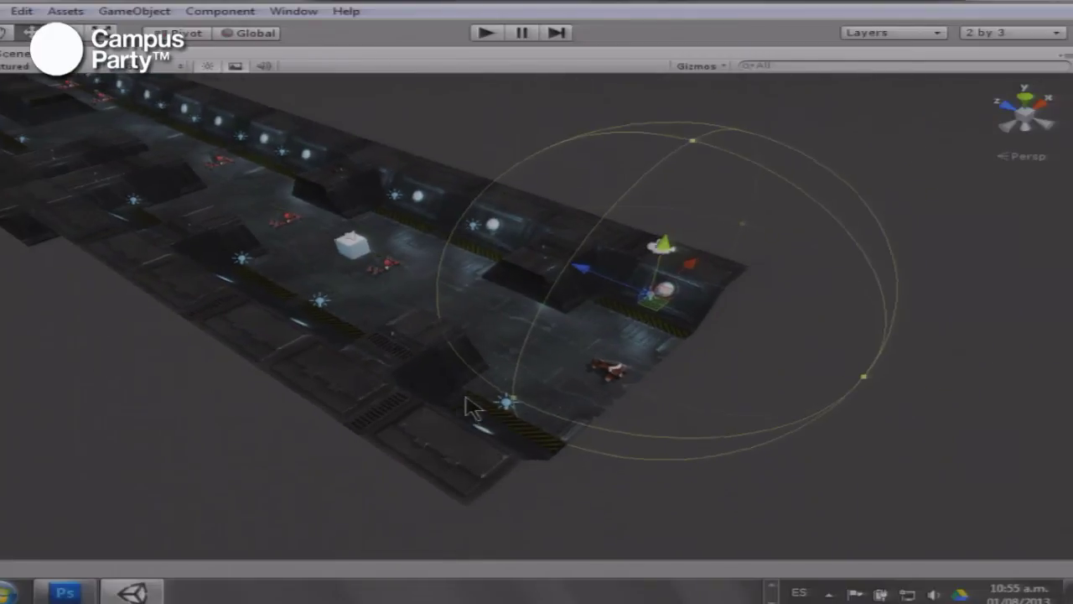
{"action": "left_click_drag", "start_coordinate": [556, 358], "coordinate": [321, 257]}
{"action": "scroll", "coordinate": [498, 337], "scroll_direction": "up", "scroll_amount": 1}
{"action": "scroll", "coordinate": [506, 345], "scroll_direction": "up", "scroll_amount": 5}
{"action": "scroll", "coordinate": [352, 283], "scroll_direction": "down", "scroll_amount": 3}
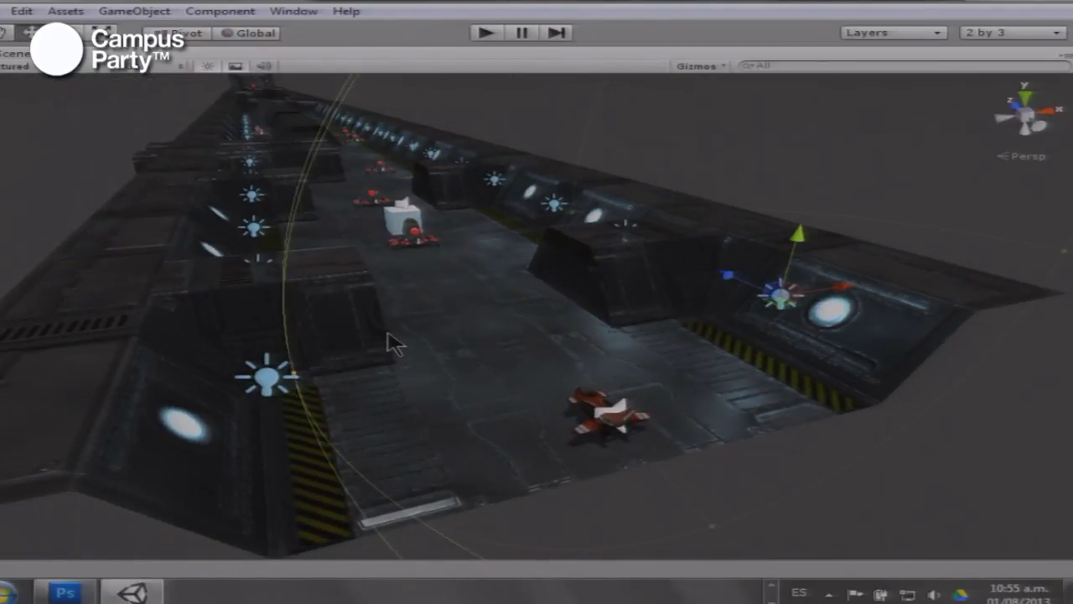
{"action": "left_click_drag", "start_coordinate": [444, 352], "coordinate": [419, 314]}
{"action": "scroll", "coordinate": [307, 340], "scroll_direction": "up", "scroll_amount": 6}
{"action": "scroll", "coordinate": [515, 381], "scroll_direction": "down", "scroll_amount": 2}
{"action": "left_click_drag", "start_coordinate": [515, 380], "coordinate": [444, 375]}
Select and frame the player ship at the corridor entrance, and move it slightly sideways along the X axis
{"action": "left_click", "coordinate": [541, 449]}
{"action": "key", "text": "f"}
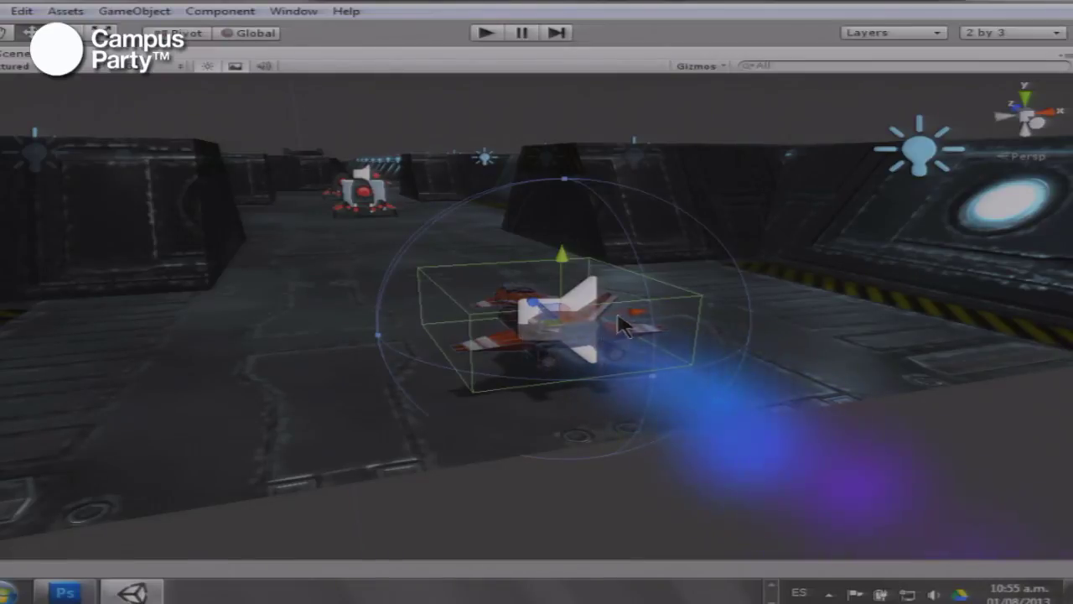
{"action": "left_click_drag", "start_coordinate": [608, 335], "coordinate": [521, 302]}
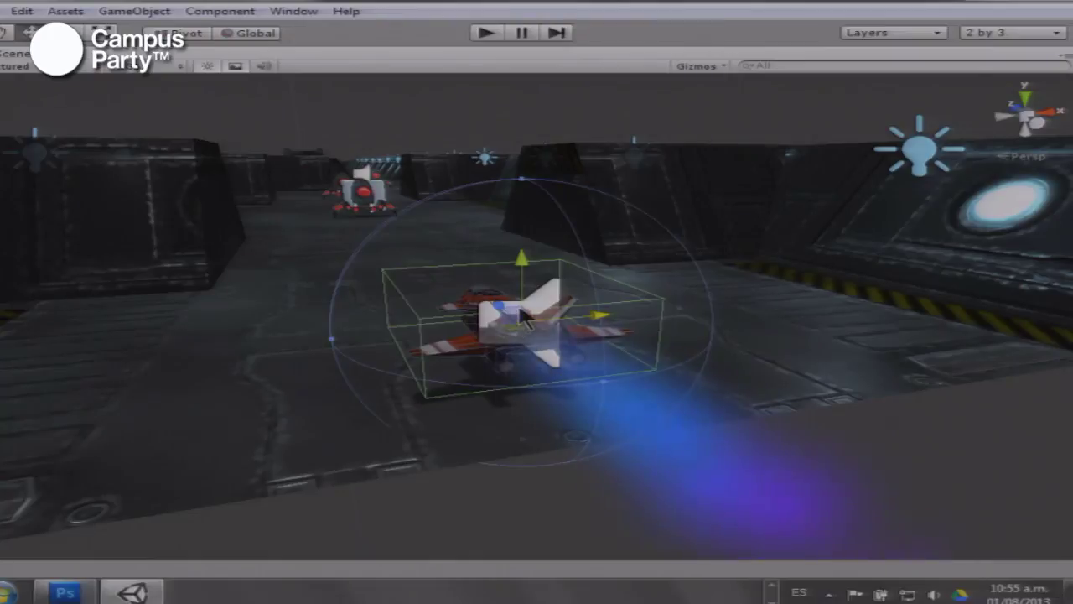
{"action": "scroll", "coordinate": [510, 339], "scroll_direction": "down", "scroll_amount": 3}
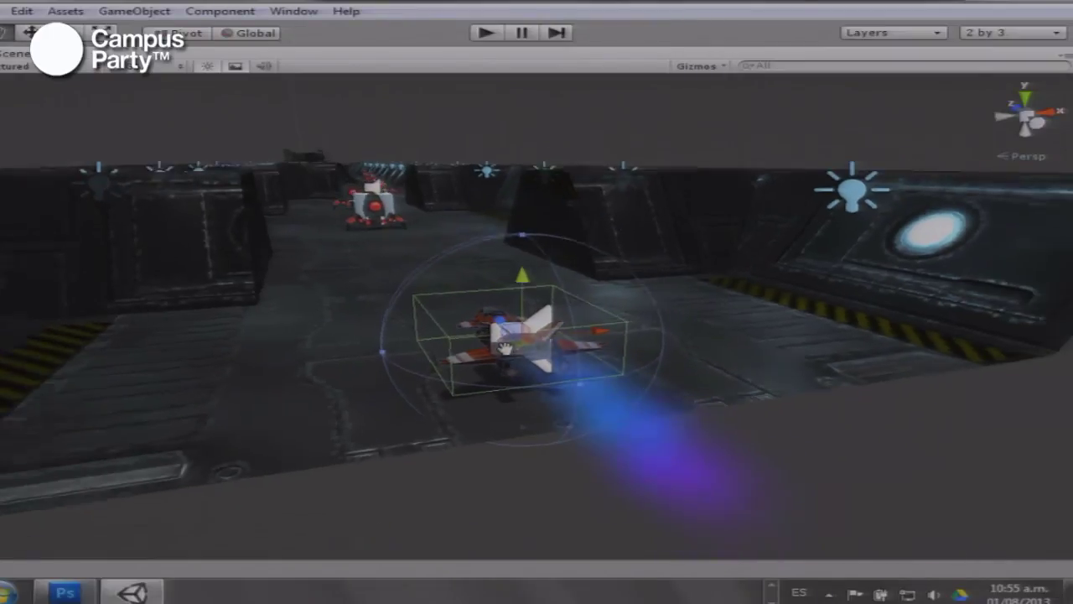
{"action": "left_click_drag", "start_coordinate": [602, 367], "coordinate": [678, 317]}
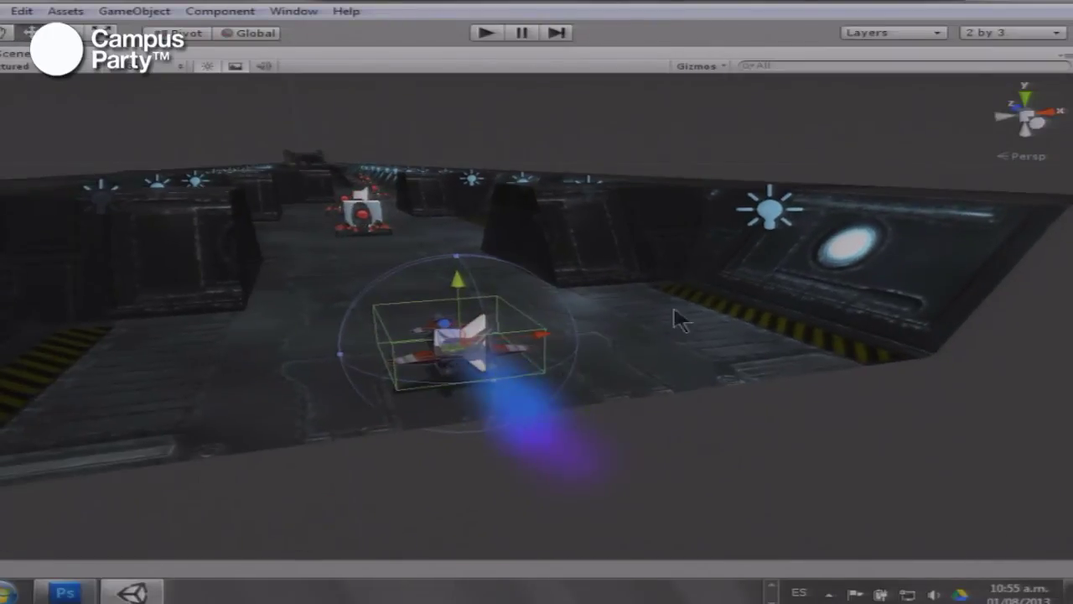
Select the point light beside the entrance wall lamp, and move it along the X axis over the corridor floor and back to the lamp twice
{"action": "left_click", "coordinate": [778, 219]}
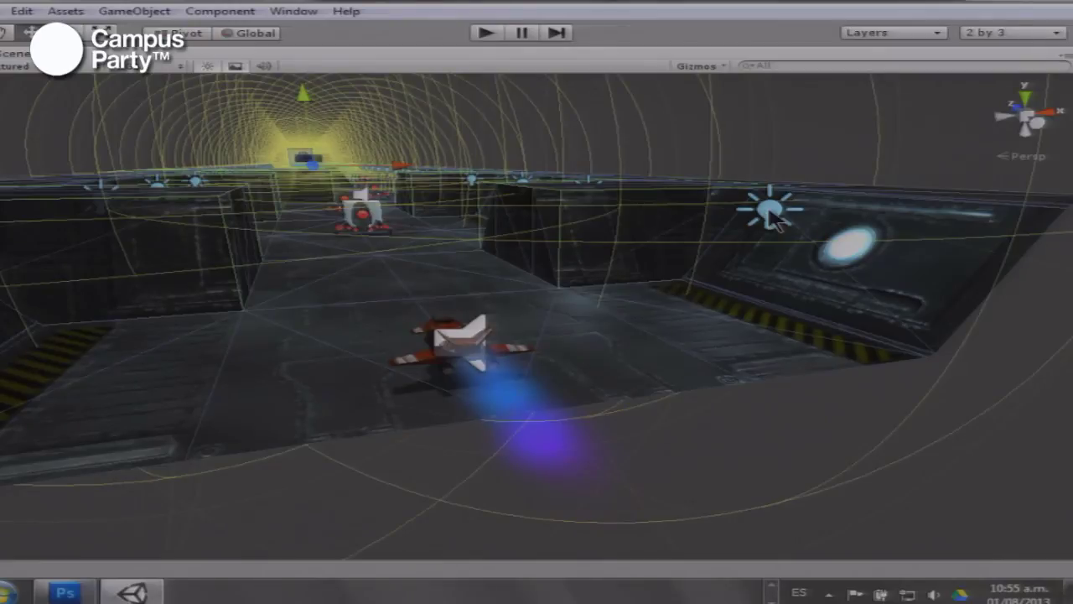
{"action": "left_click", "coordinate": [772, 214]}
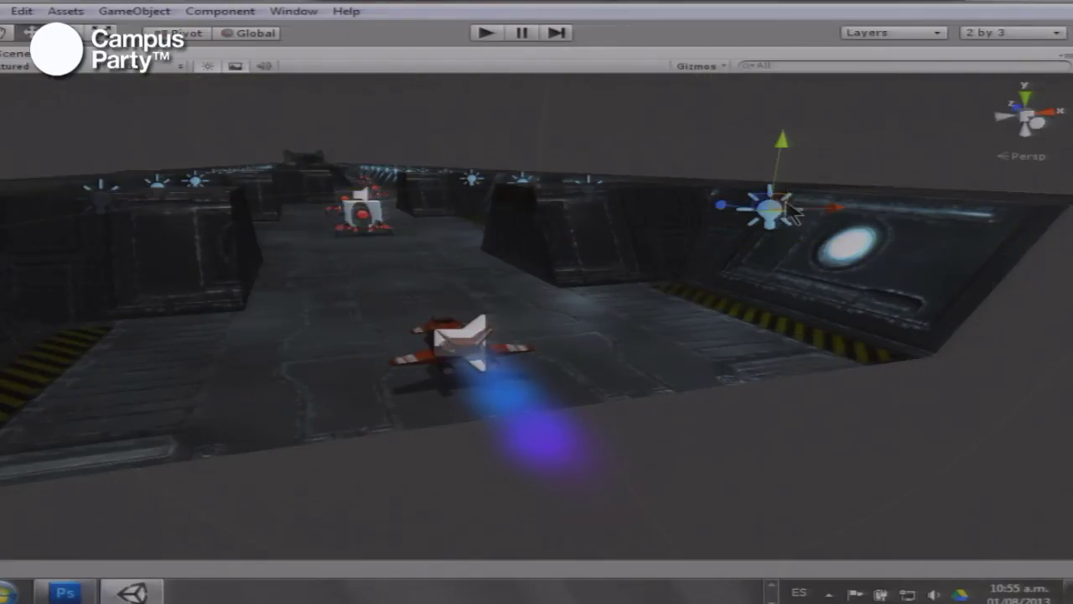
{"action": "left_click_drag", "start_coordinate": [751, 239], "coordinate": [620, 290]}
{"action": "left_click_drag", "start_coordinate": [695, 261], "coordinate": [507, 384]}
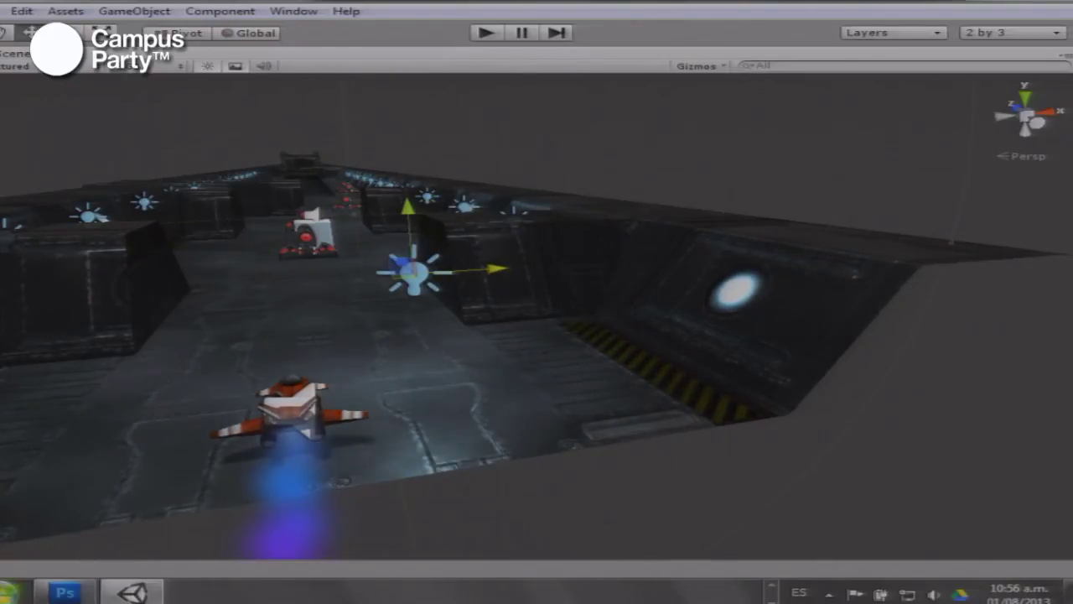
{"action": "left_click", "coordinate": [1070, 592]}
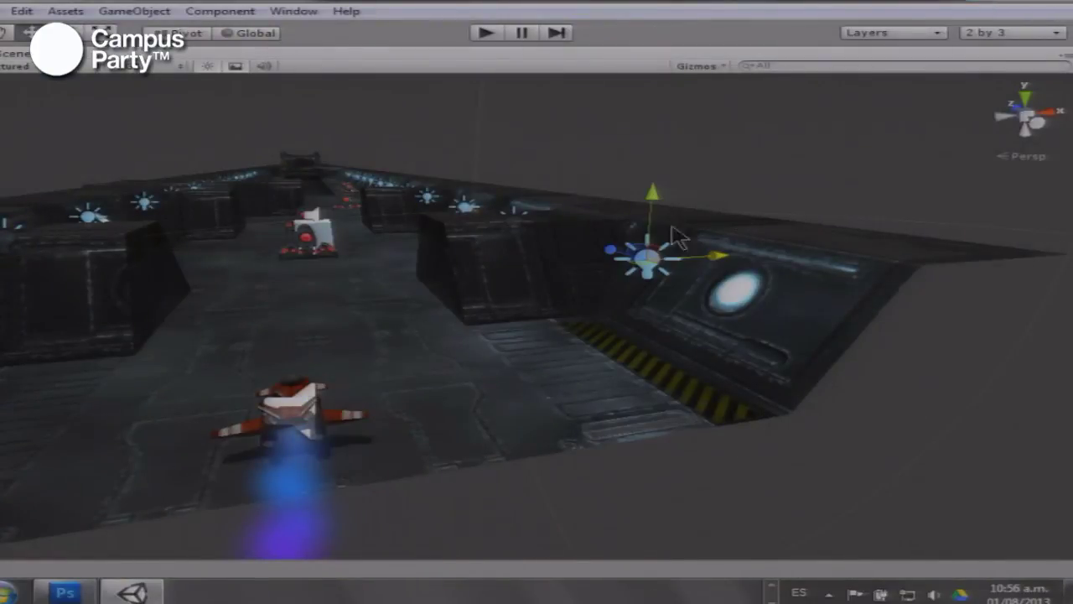
{"action": "left_click_drag", "start_coordinate": [693, 261], "coordinate": [496, 314]}
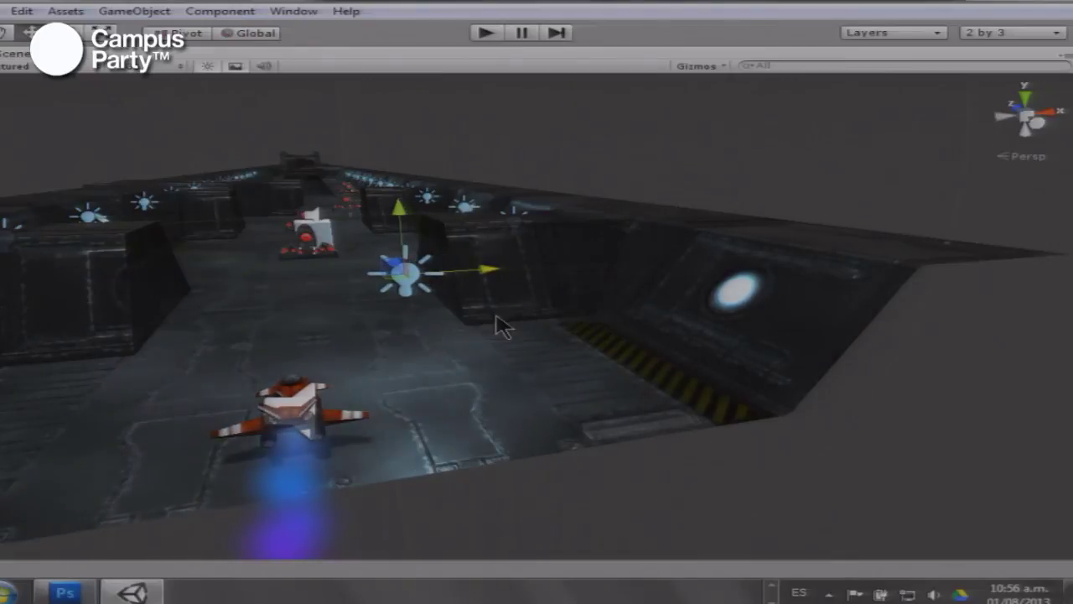
{"action": "left_click_drag", "start_coordinate": [438, 333], "coordinate": [533, 359]}
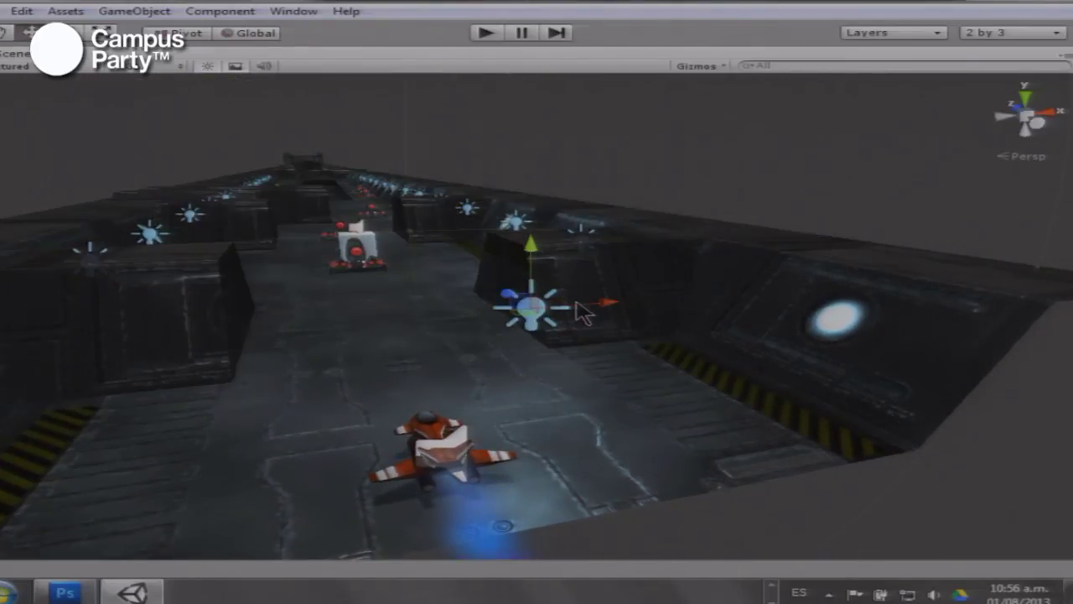
{"action": "left_click_drag", "start_coordinate": [534, 323], "coordinate": [821, 332]}
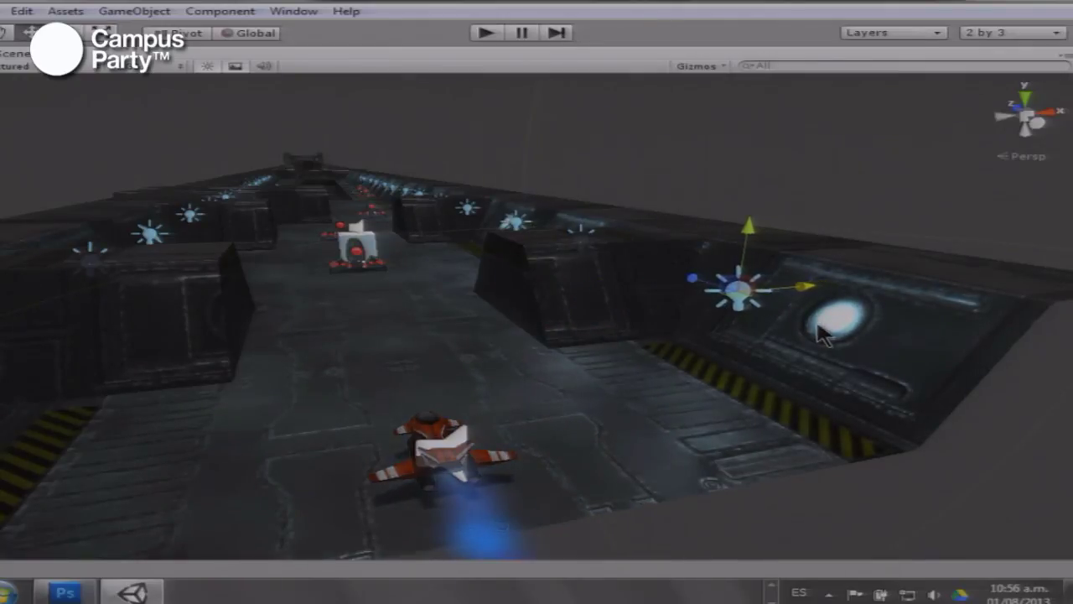
Select and frame the corridor's entrance module, and examine the level from above along its whole length
{"action": "left_click", "coordinate": [822, 331]}
{"action": "key", "text": "f"}
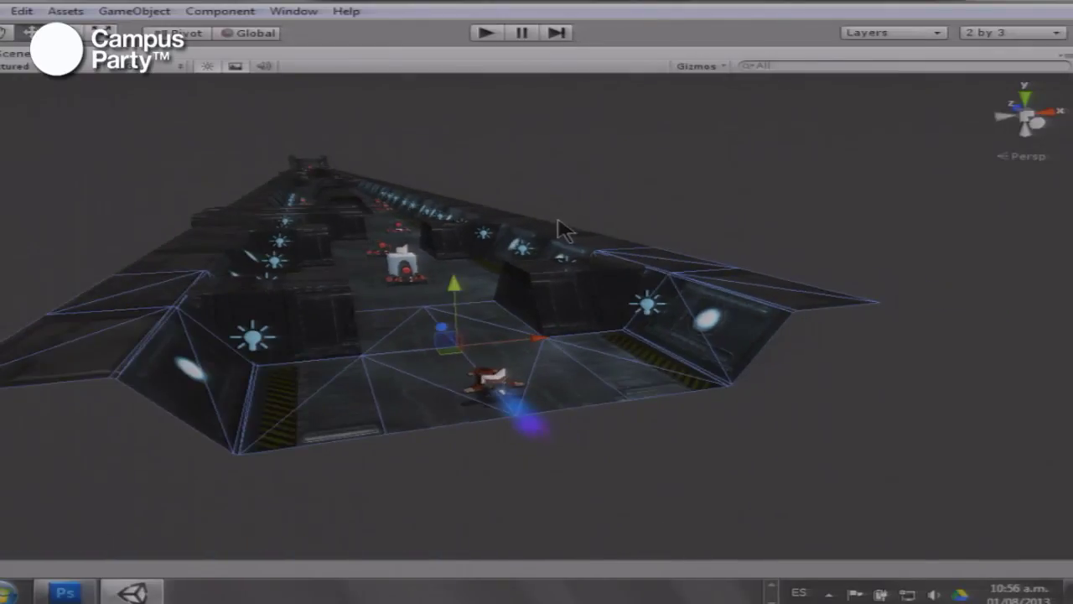
{"action": "left_click_drag", "start_coordinate": [560, 225], "coordinate": [531, 356], "text": "alt"}
{"action": "left_click_drag", "start_coordinate": [383, 270], "coordinate": [512, 405]}
{"action": "left_click_drag", "start_coordinate": [461, 250], "coordinate": [522, 369]}
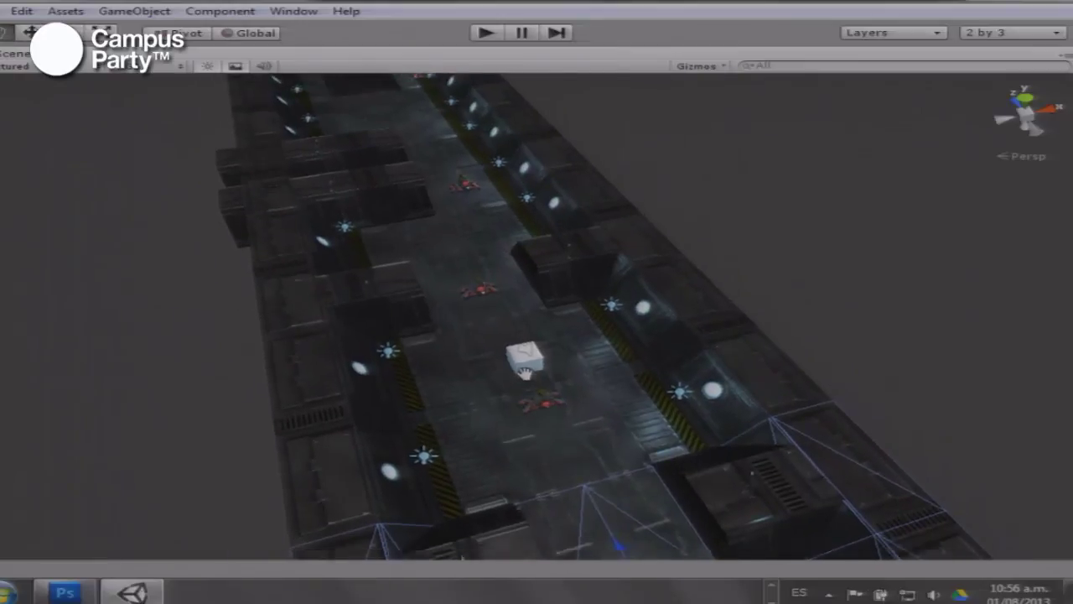
{"action": "scroll", "coordinate": [489, 293], "scroll_direction": "up", "scroll_amount": 2}
{"action": "left_click_drag", "start_coordinate": [475, 271], "coordinate": [531, 427]}
{"action": "left_click_drag", "start_coordinate": [517, 319], "coordinate": [1046, 283]}
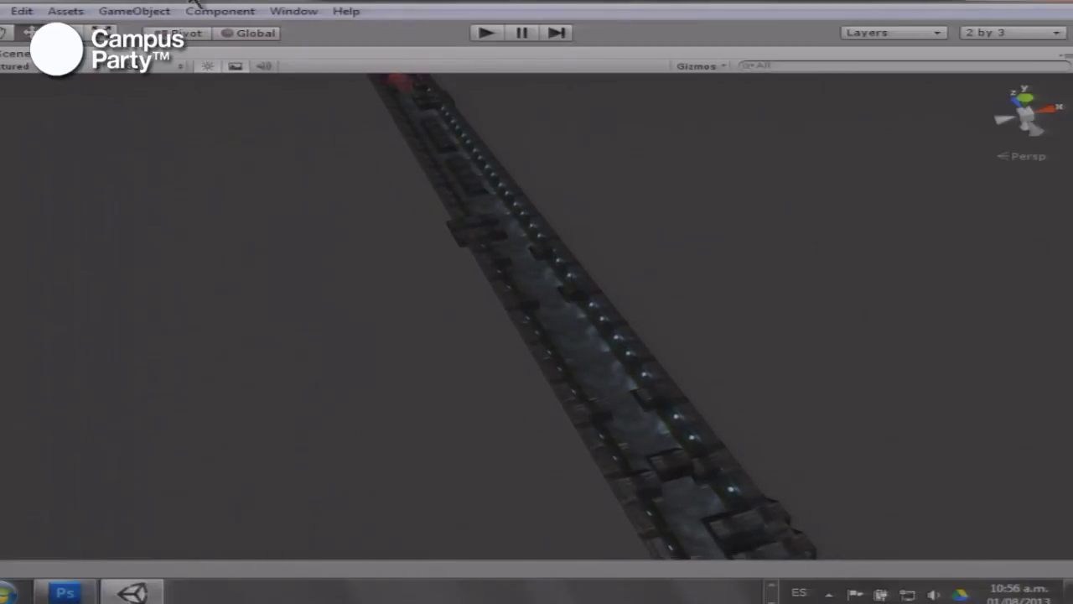
Select individual pieces along the corridor from the overhead view to show that the level is built from separate modules
{"action": "left_click", "coordinate": [595, 381]}
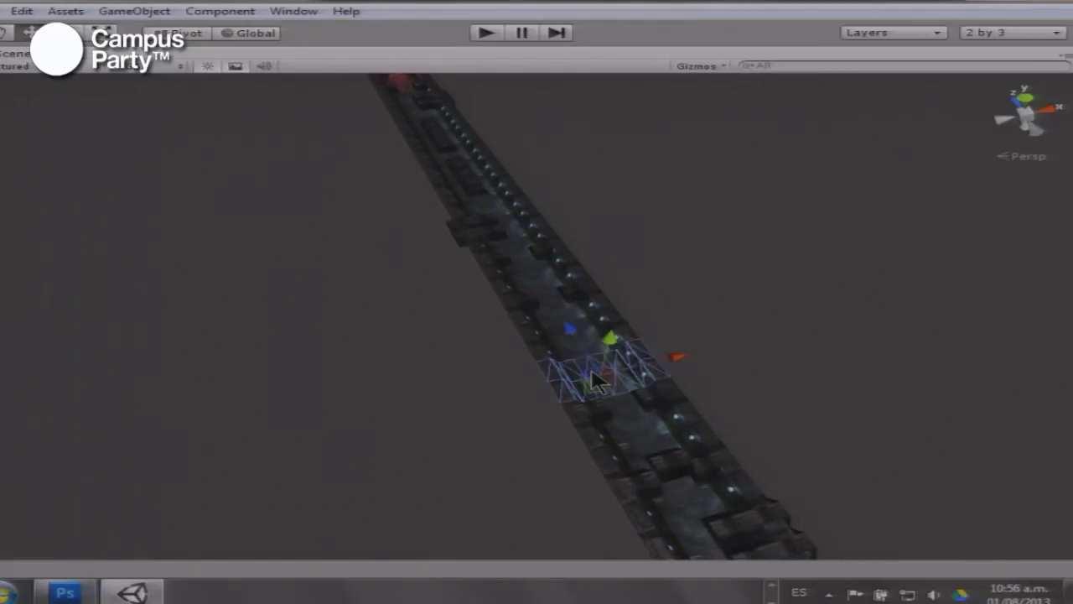
{"action": "left_click", "coordinate": [641, 414]}
{"action": "left_click_drag", "start_coordinate": [482, 262], "coordinate": [567, 467]}
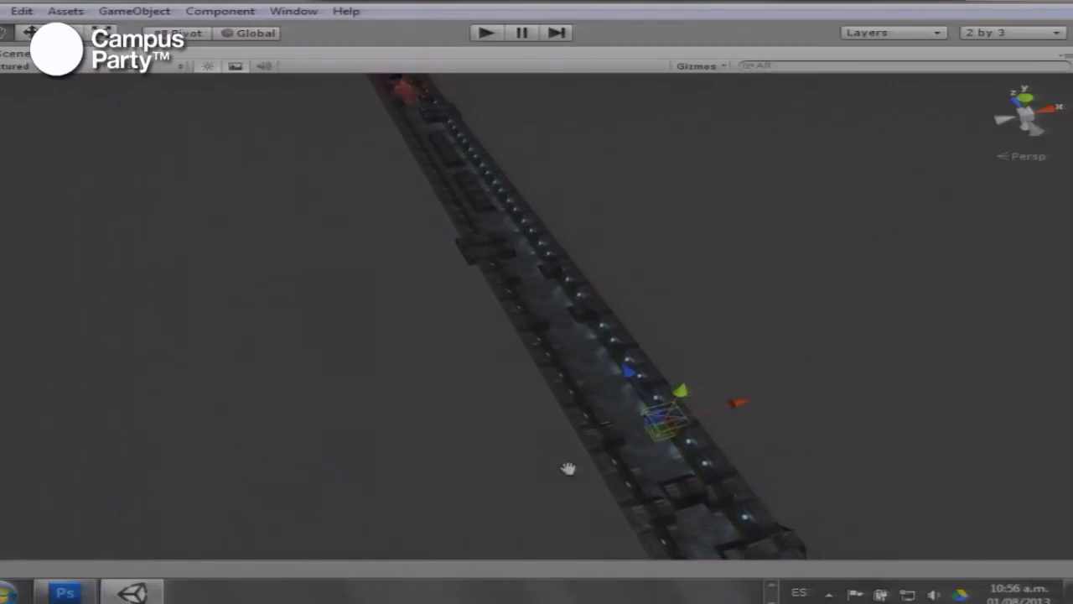
{"action": "left_click_drag", "start_coordinate": [424, 181], "coordinate": [378, 277]}
{"action": "left_click", "coordinate": [448, 155]}
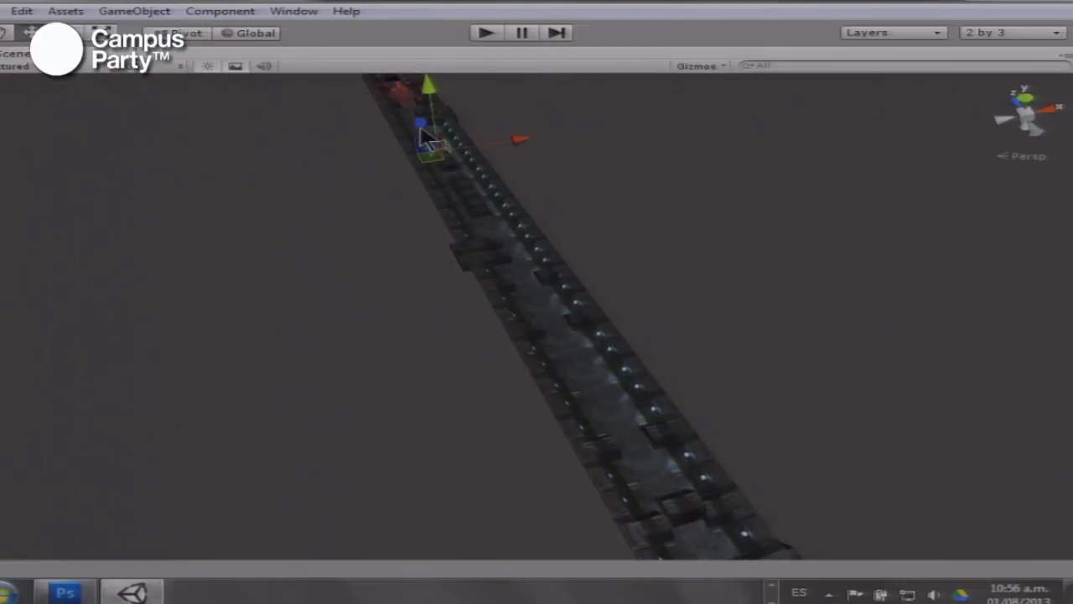
Select and frame the large enemy at the far end of the corridor, and examine its red lighting from the side
{"action": "left_click", "coordinate": [406, 116]}
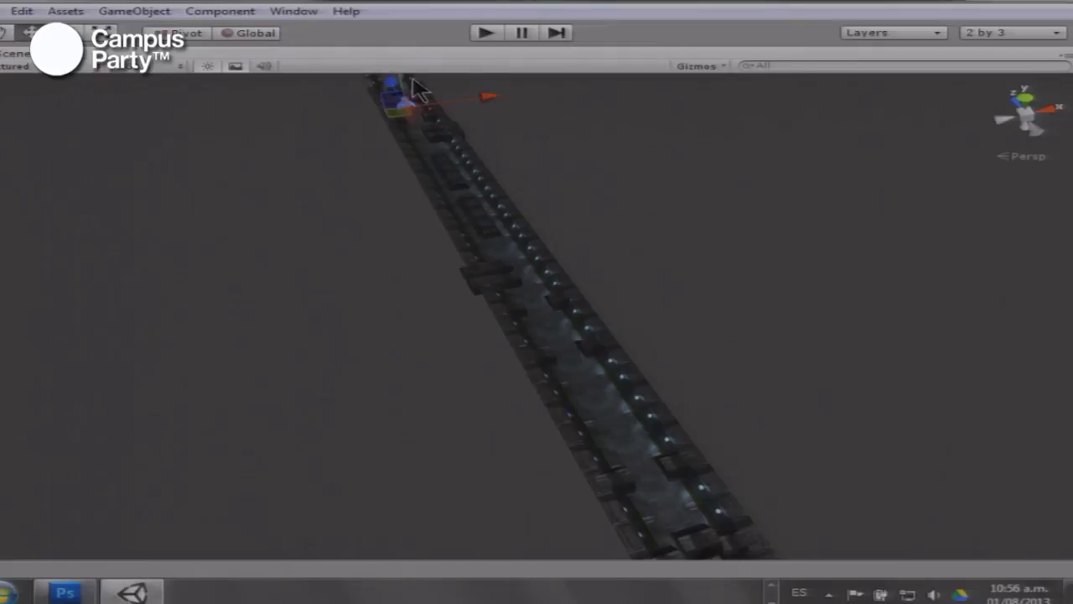
{"action": "key", "text": "f"}
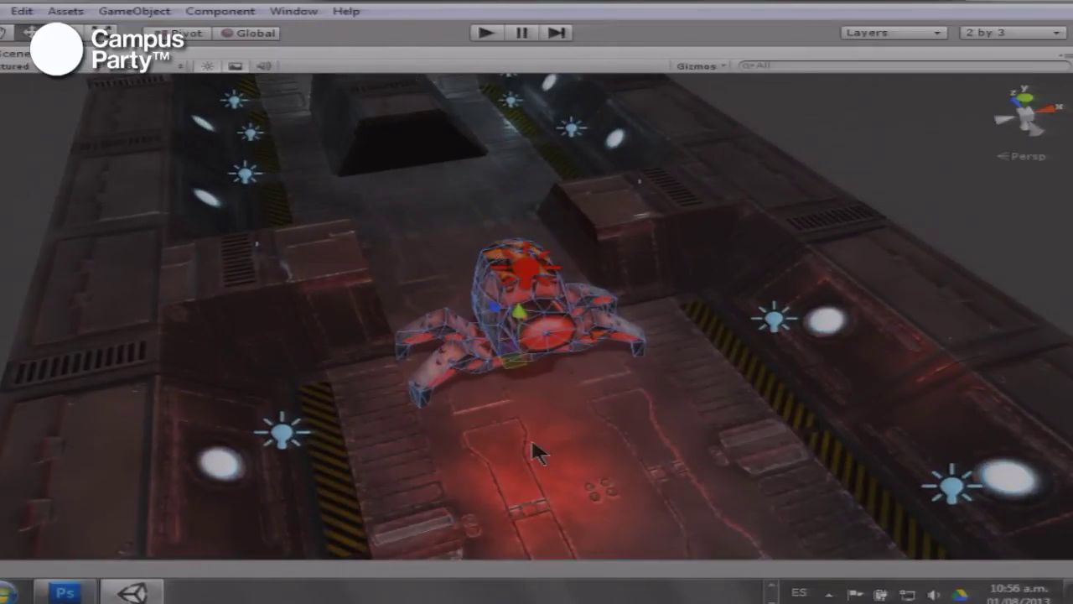
{"action": "left_click_drag", "start_coordinate": [532, 442], "coordinate": [208, 323]}
{"action": "scroll", "coordinate": [524, 294], "scroll_direction": "down", "scroll_amount": 2}
{"action": "scroll", "coordinate": [522, 293], "scroll_direction": "down", "scroll_amount": 5}
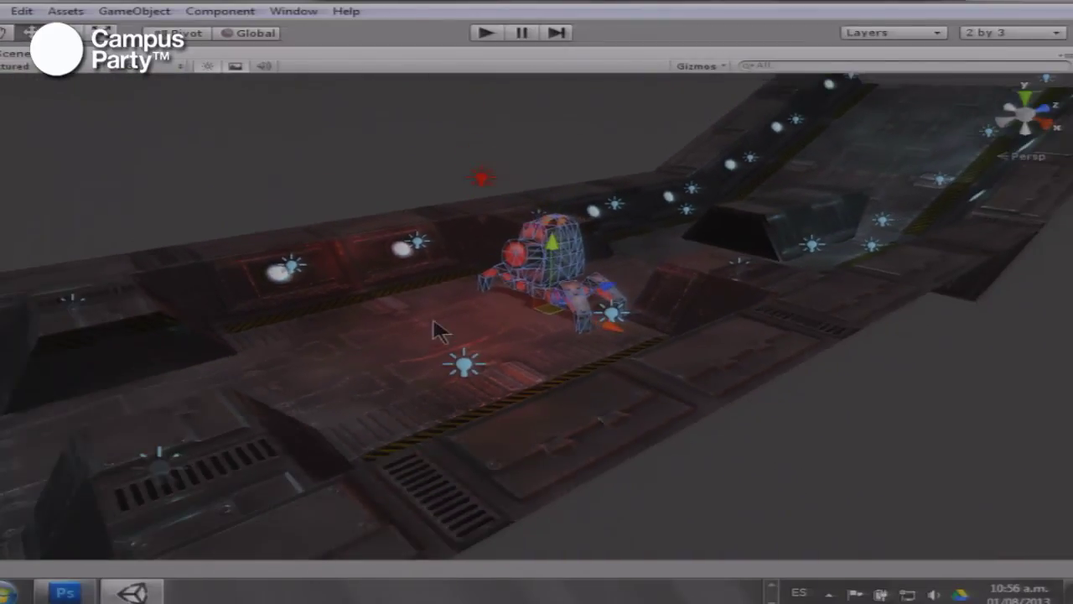
Restore the full editor layout with a wider asset browser, and show the contents of the main Materials folder
{"action": "key", "text": "space"}
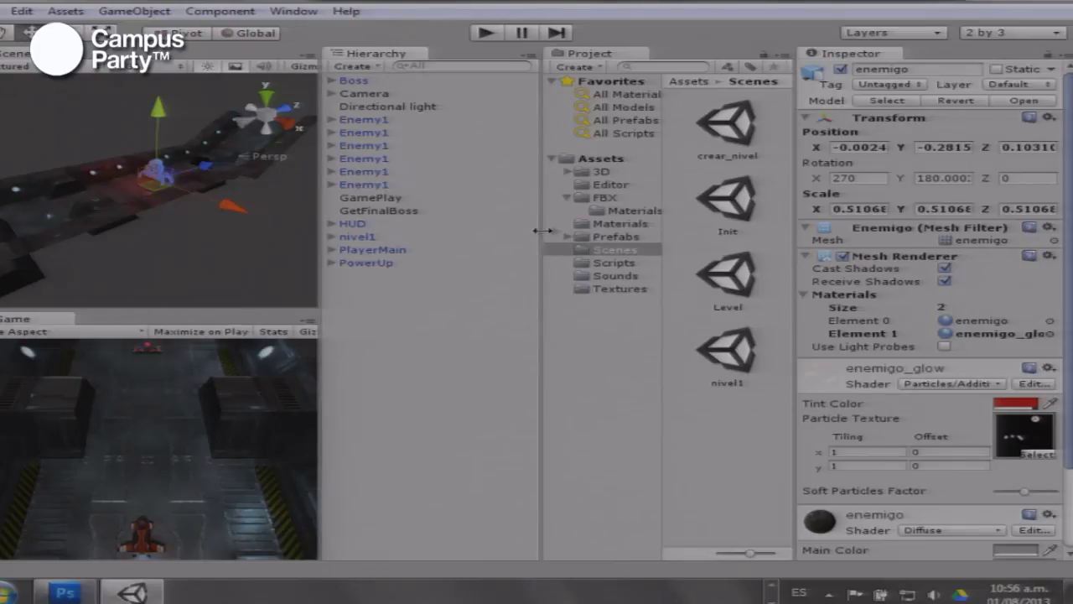
{"action": "left_click_drag", "start_coordinate": [542, 230], "coordinate": [350, 231]}
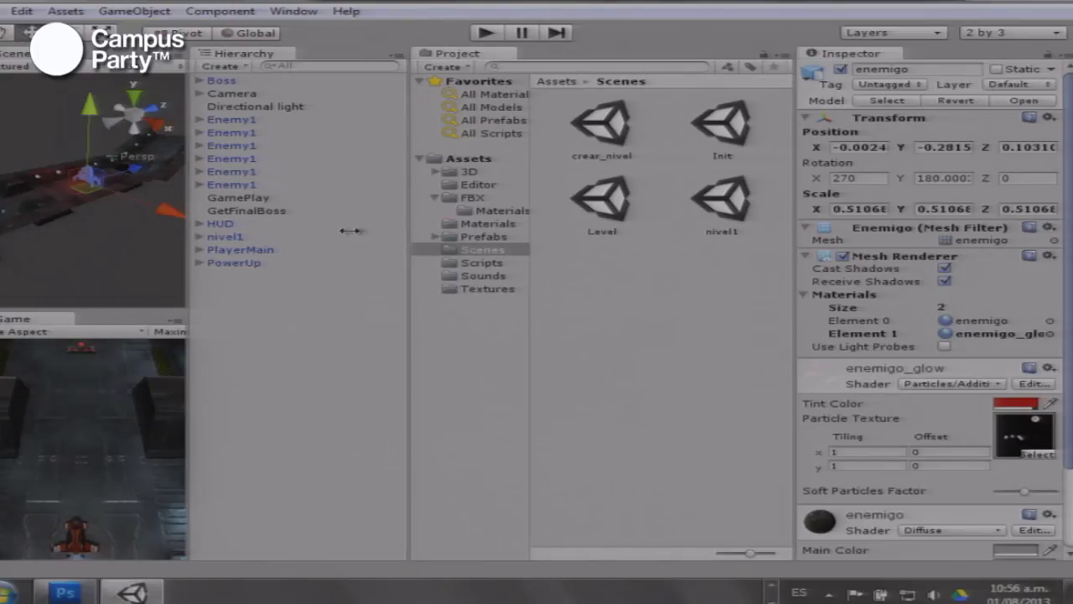
{"action": "left_click", "coordinate": [450, 224]}
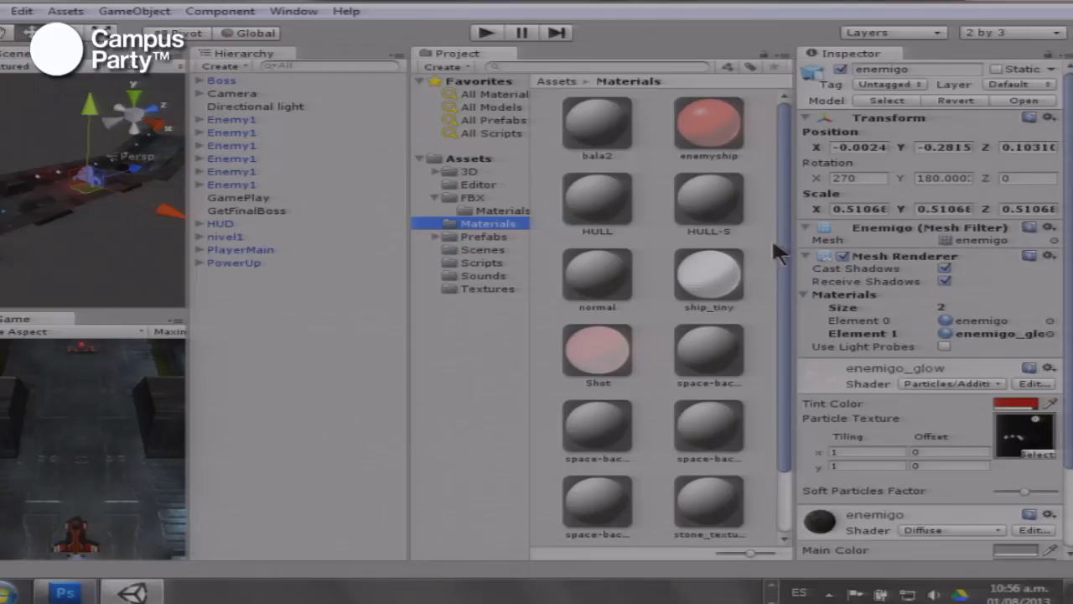
{"action": "left_click_drag", "start_coordinate": [781, 235], "coordinate": [751, 187]}
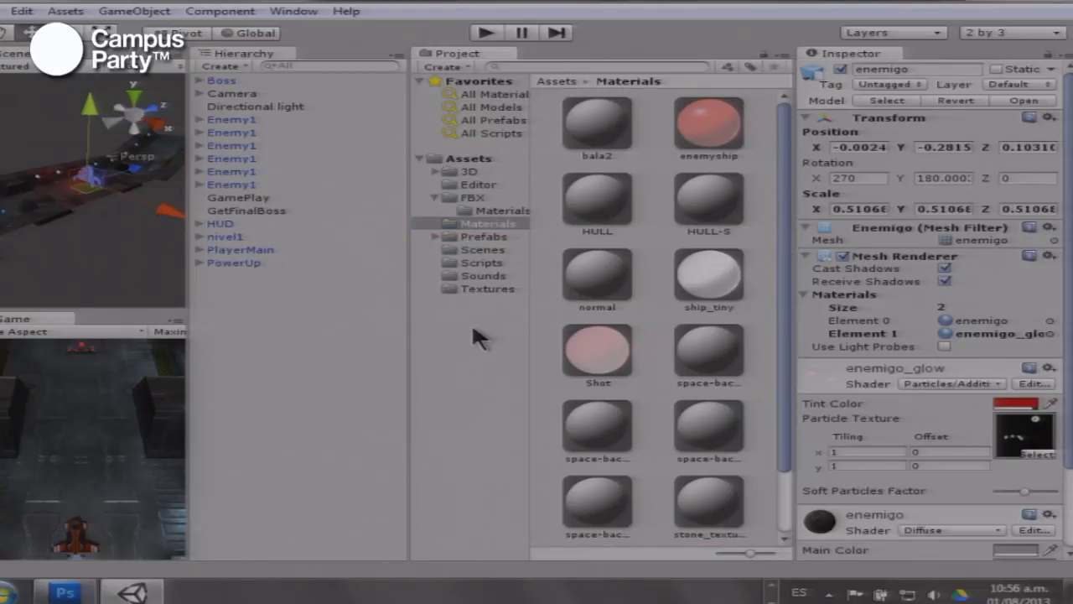
Select the No Name material in the FBX Materials folder, examine the available shader types, and enlarge its properties area
{"action": "left_click", "coordinate": [472, 211]}
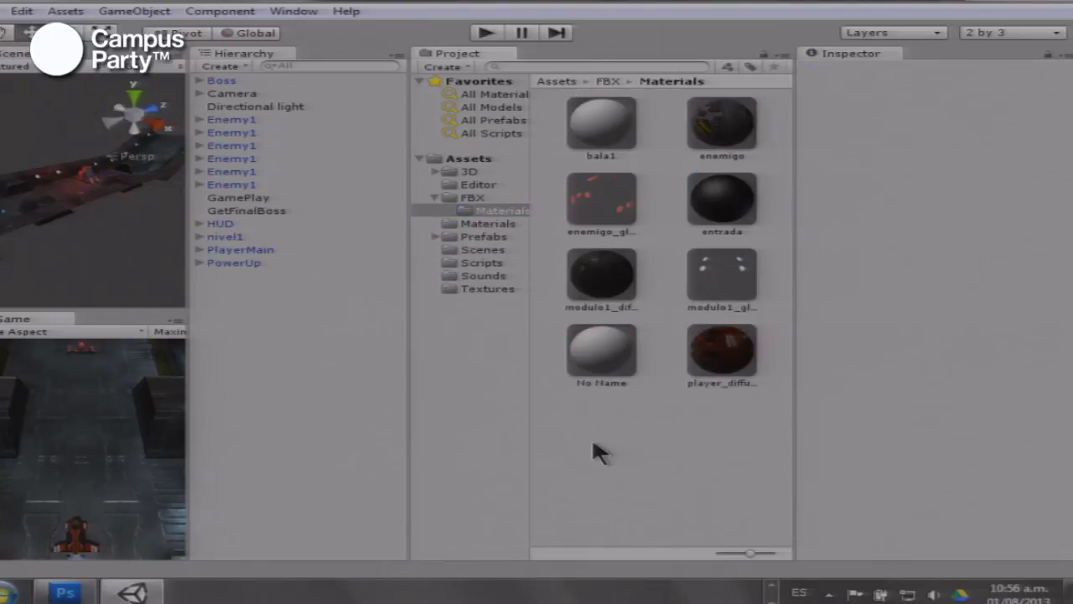
{"action": "left_click", "coordinate": [596, 373]}
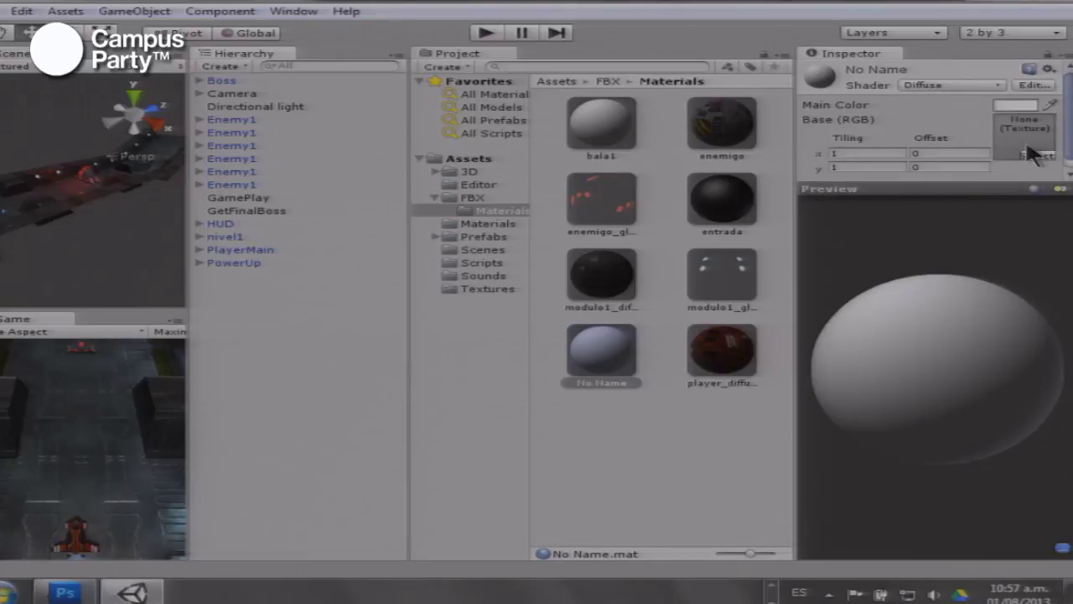
{"action": "left_click", "coordinate": [955, 82]}
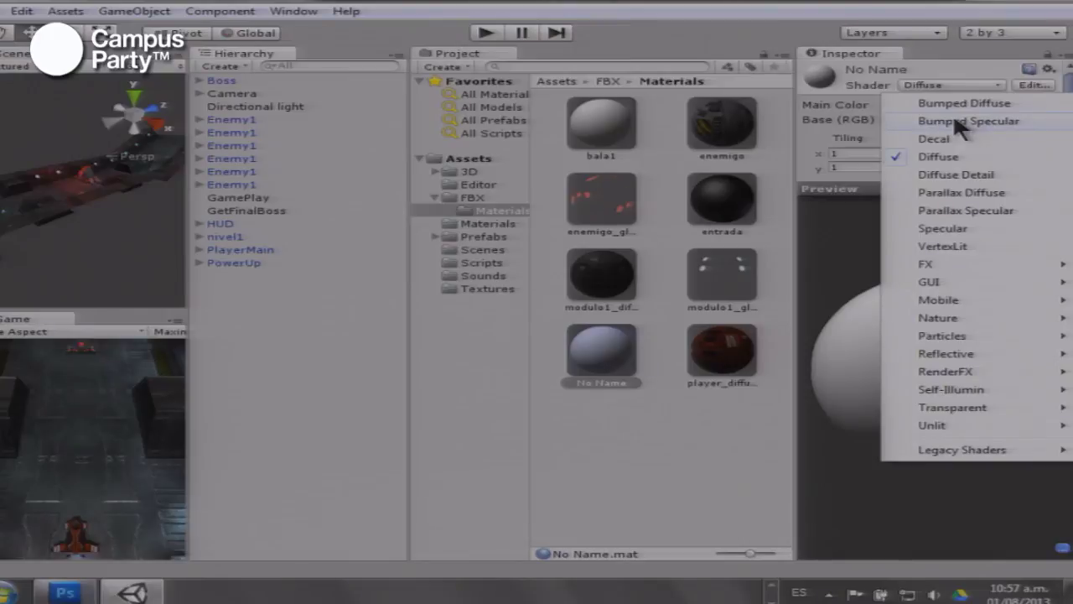
{"action": "mouse_move", "coordinate": [934, 359]}
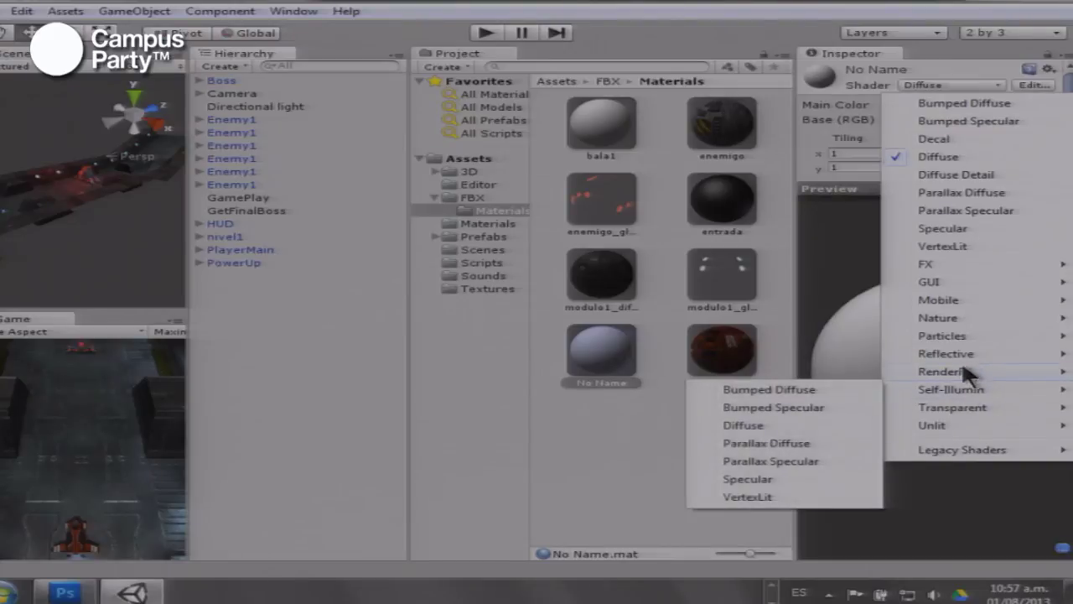
{"action": "mouse_move", "coordinate": [964, 339]}
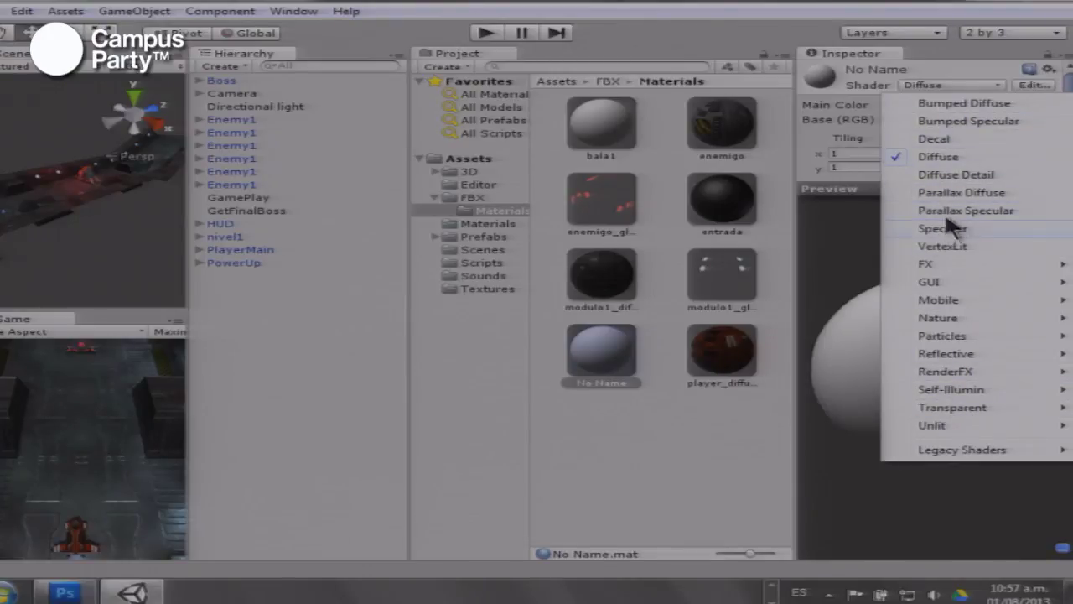
{"action": "left_click", "coordinate": [862, 264]}
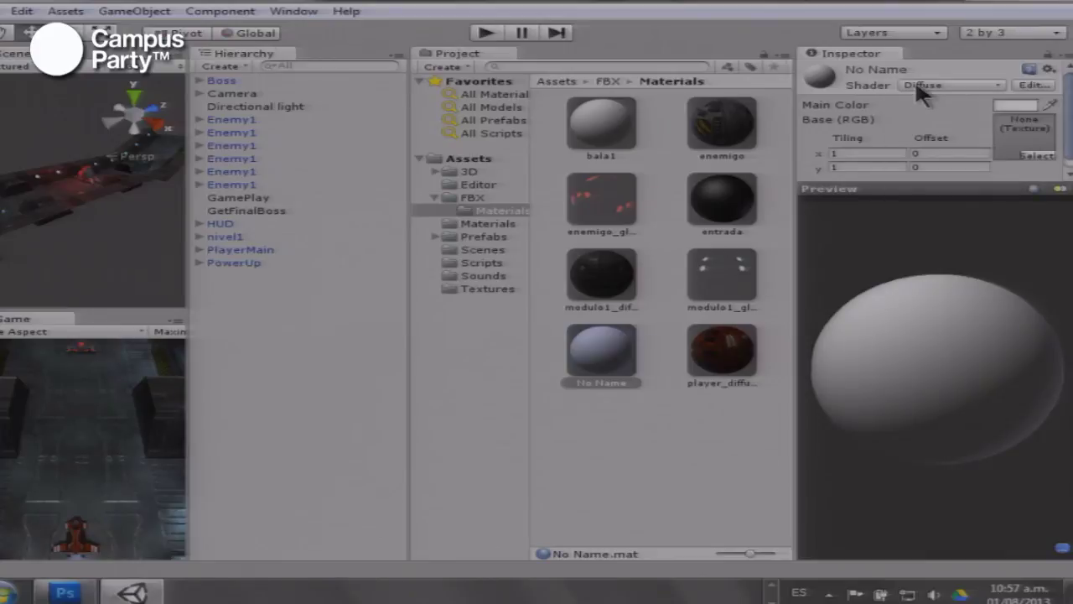
{"action": "left_click_drag", "start_coordinate": [891, 189], "coordinate": [859, 305]}
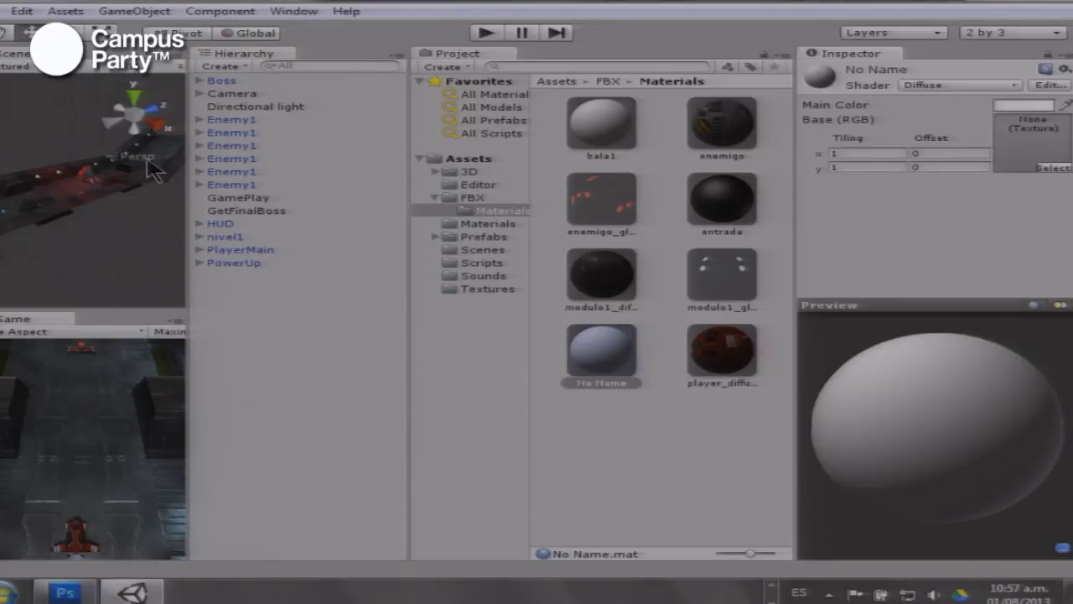
Select the last Enemy1 object in the scene and examine its components down to the Enemy Controller script
{"action": "left_click", "coordinate": [224, 180]}
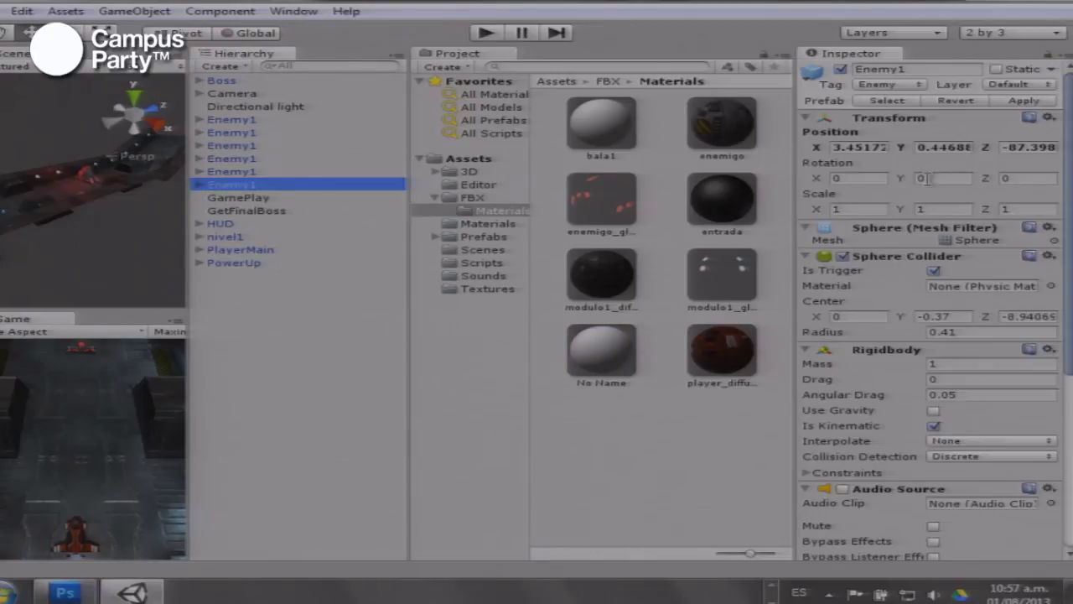
{"action": "scroll", "coordinate": [902, 251], "scroll_direction": "down", "scroll_amount": 5}
{"action": "scroll", "coordinate": [854, 365], "scroll_direction": "down", "scroll_amount": 3}
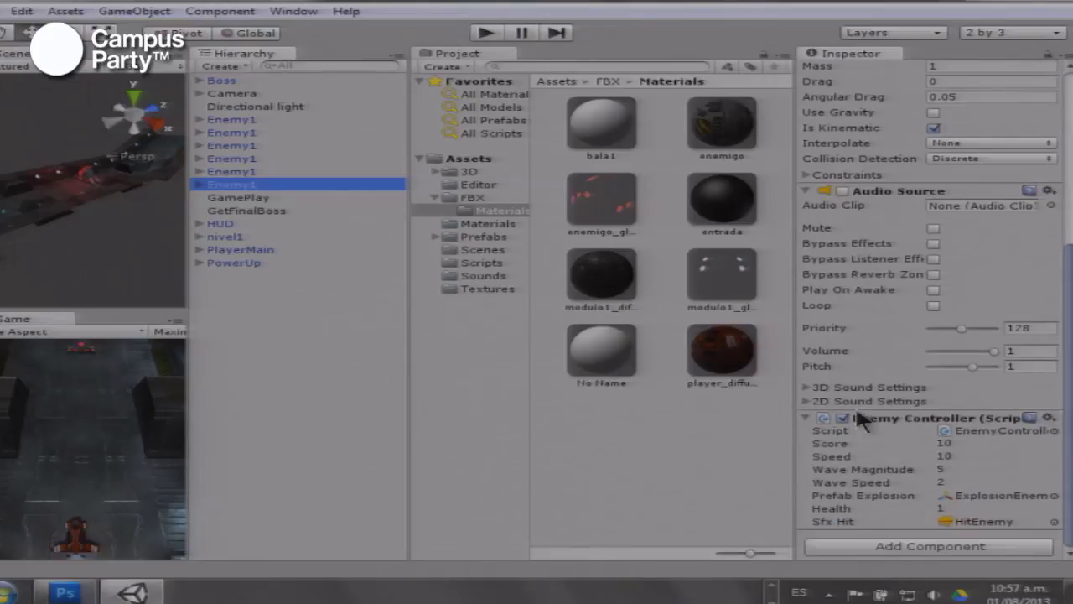
{"action": "scroll", "coordinate": [881, 401], "scroll_direction": "up", "scroll_amount": 7}
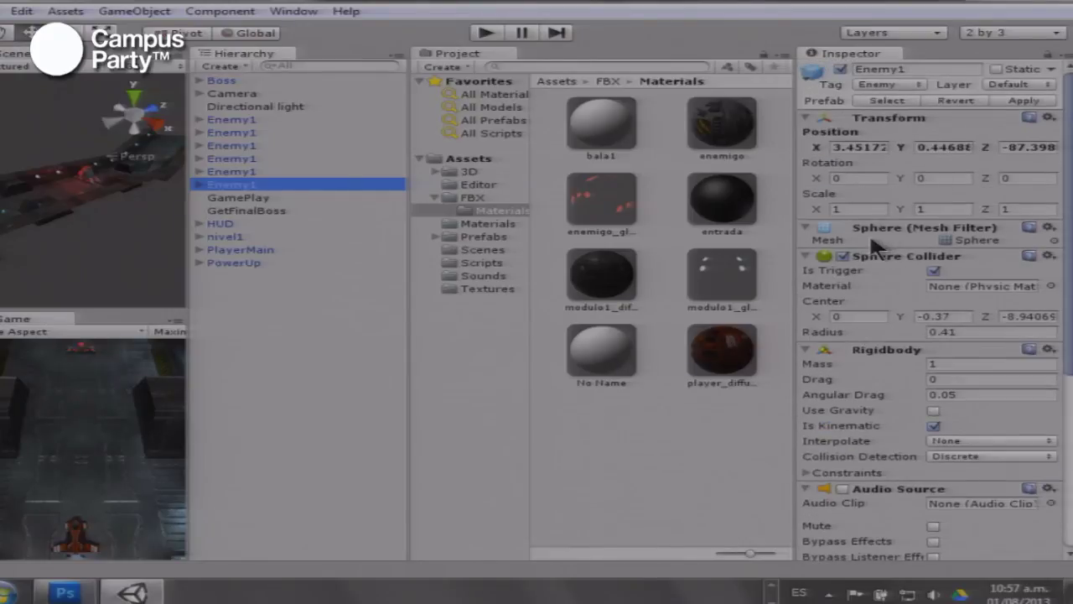
{"action": "scroll", "coordinate": [870, 232], "scroll_direction": "down", "scroll_amount": 3}
{"action": "scroll", "coordinate": [872, 243], "scroll_direction": "down", "scroll_amount": 3}
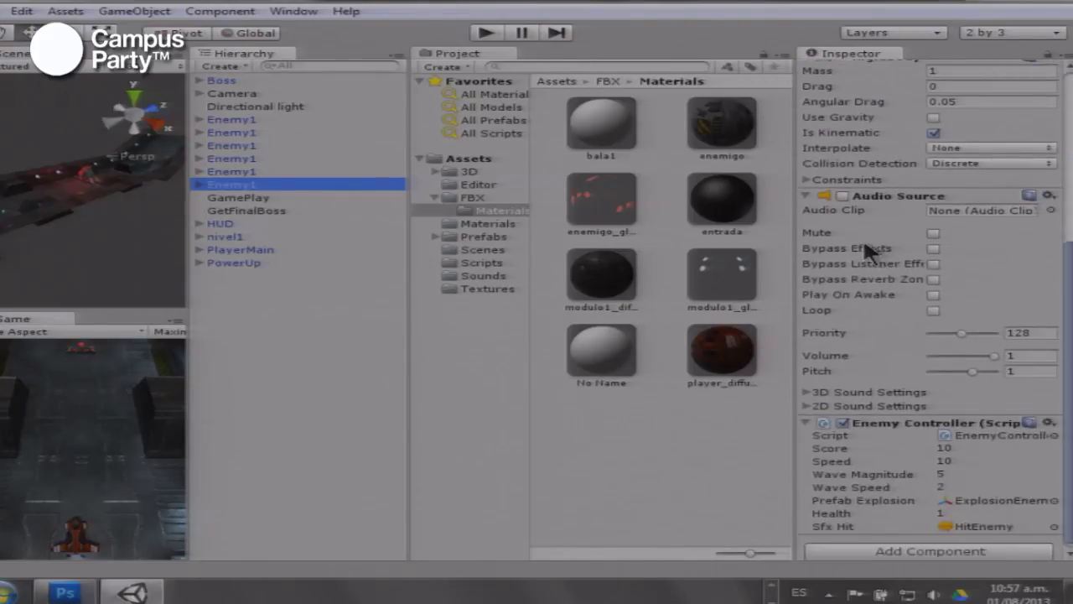
{"action": "scroll", "coordinate": [854, 365], "scroll_direction": "down", "scroll_amount": 1}
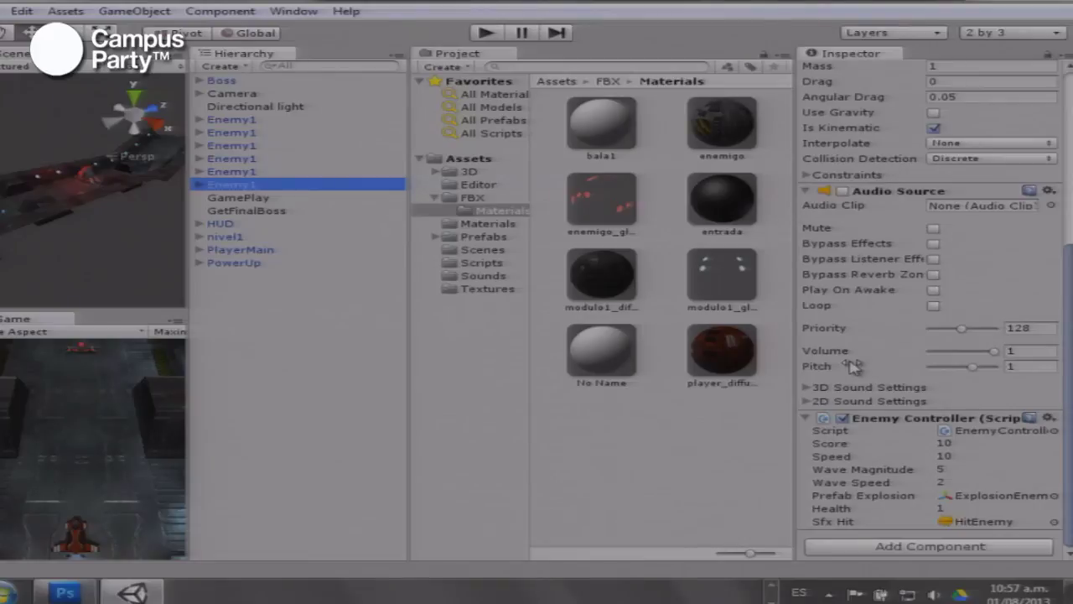
View the component categories that can be added to Enemy1, and collapse and expand its Audio Source settings
{"action": "left_click", "coordinate": [883, 543]}
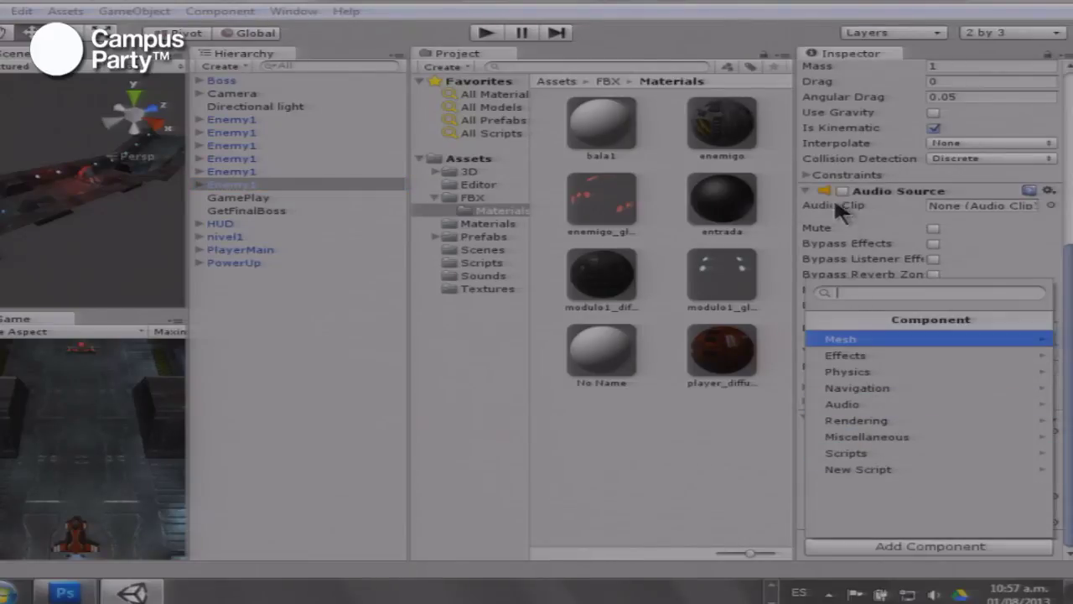
{"action": "left_click", "coordinate": [876, 191]}
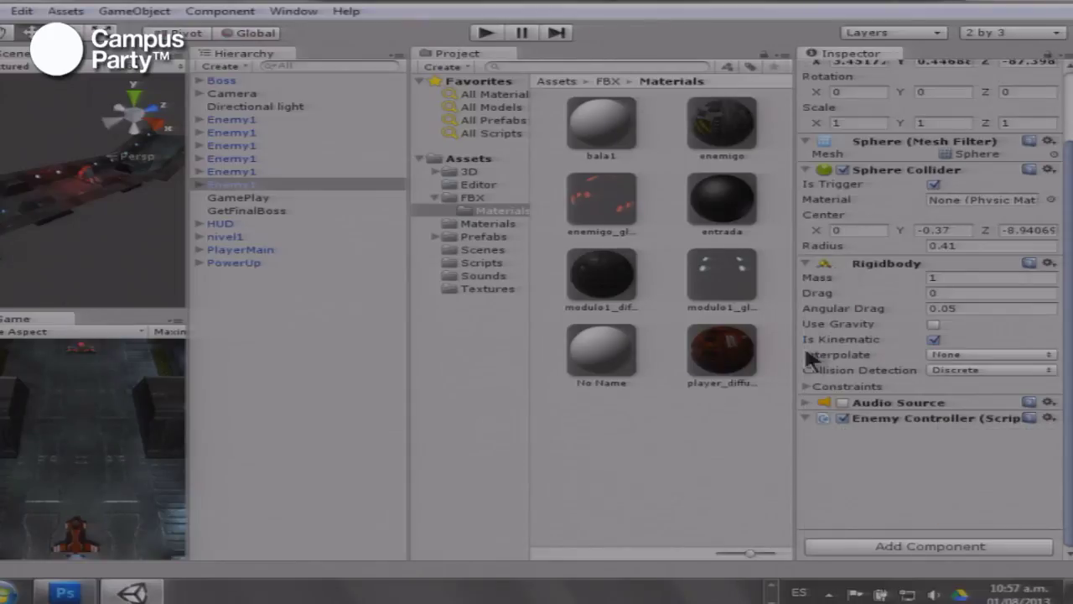
{"action": "left_click", "coordinate": [806, 402]}
{"action": "scroll", "coordinate": [864, 184], "scroll_direction": "up", "scroll_amount": 2}
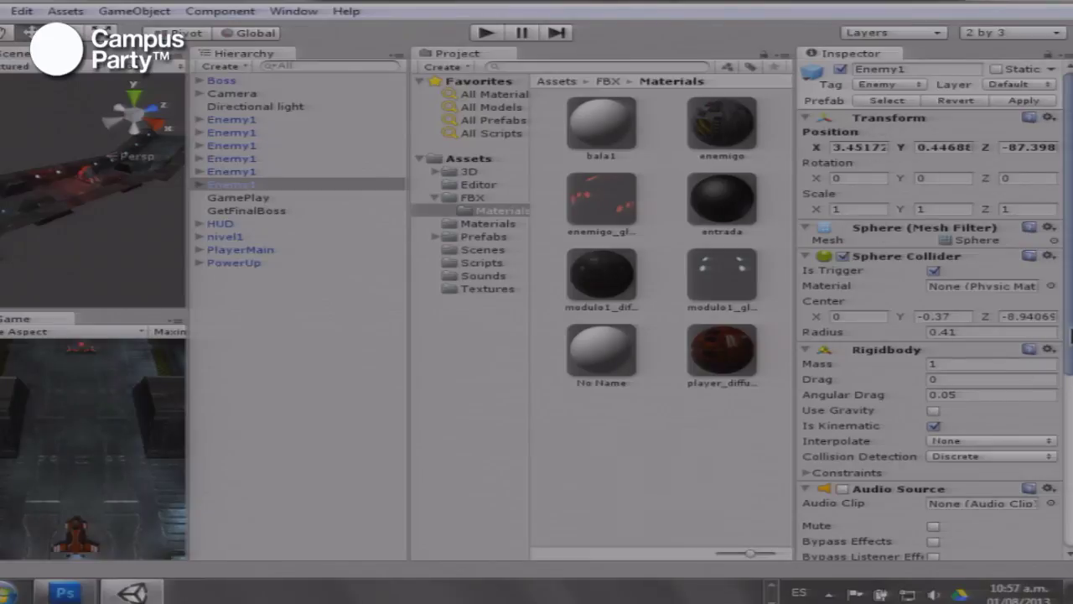
{"action": "left_click_drag", "start_coordinate": [1070, 335], "coordinate": [1070, 228]}
Select the No Name material again and change its shader to Bumped Specular
{"action": "left_click", "coordinate": [590, 453]}
{"action": "left_click", "coordinate": [608, 379]}
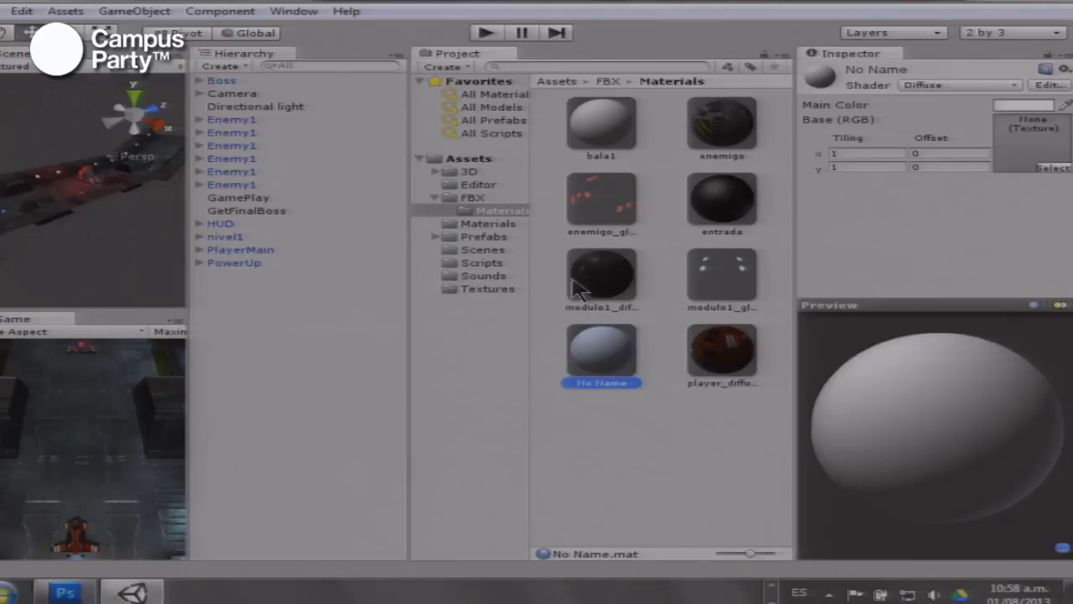
{"action": "left_click", "coordinate": [926, 85]}
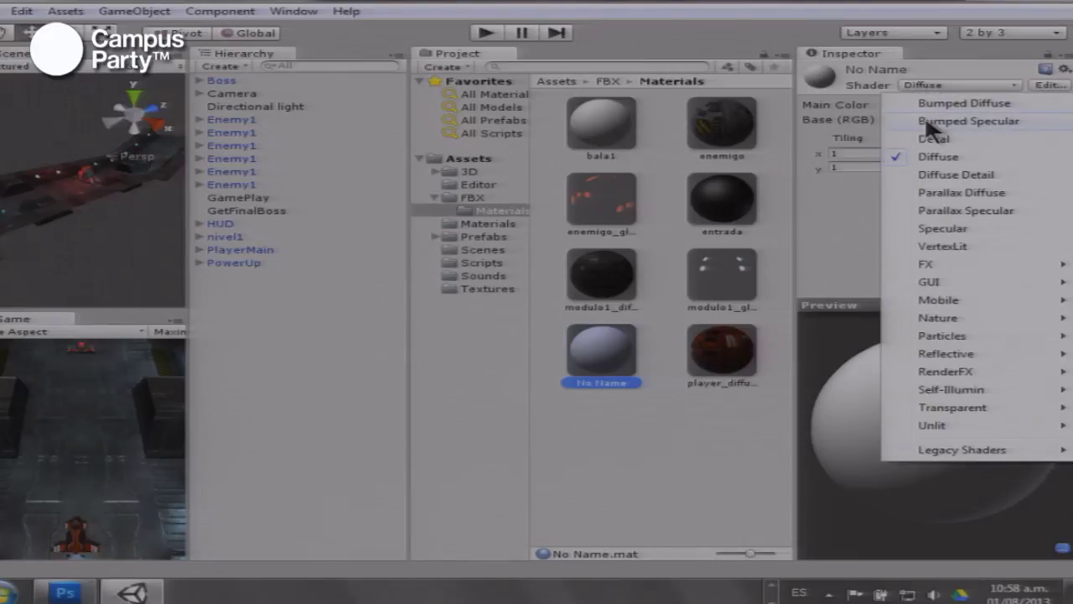
{"action": "left_click", "coordinate": [926, 121]}
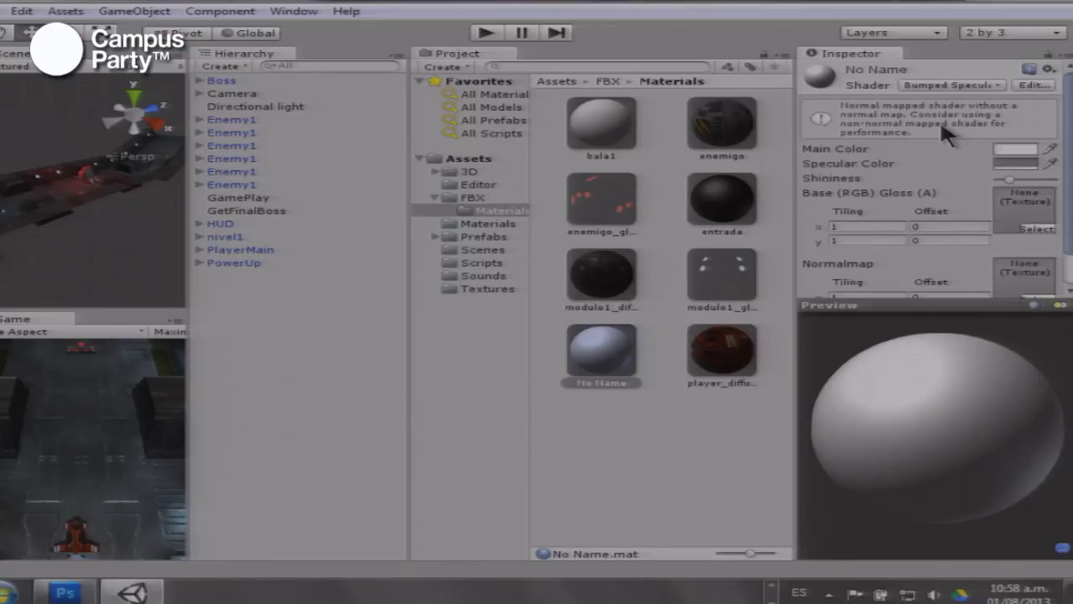
{"action": "scroll", "coordinate": [1057, 204], "scroll_direction": "down", "scroll_amount": 2}
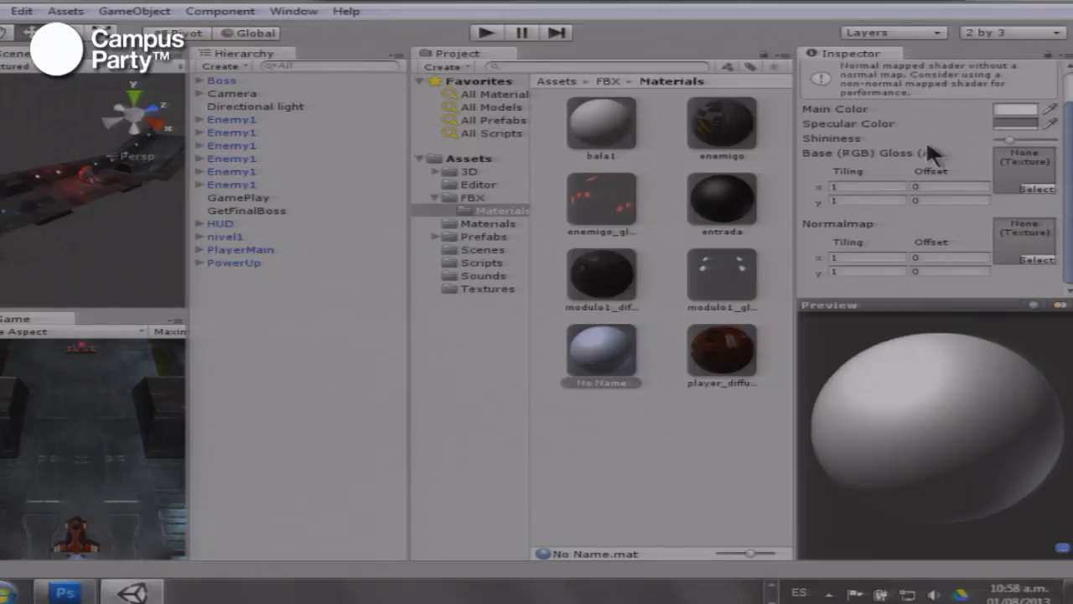
Assign the modulo1_diffuse_spec texture to the material's Base (RGB) Gloss (A) slot, and rotate the preview sphere to check the surface
{"action": "left_click", "coordinate": [1037, 189]}
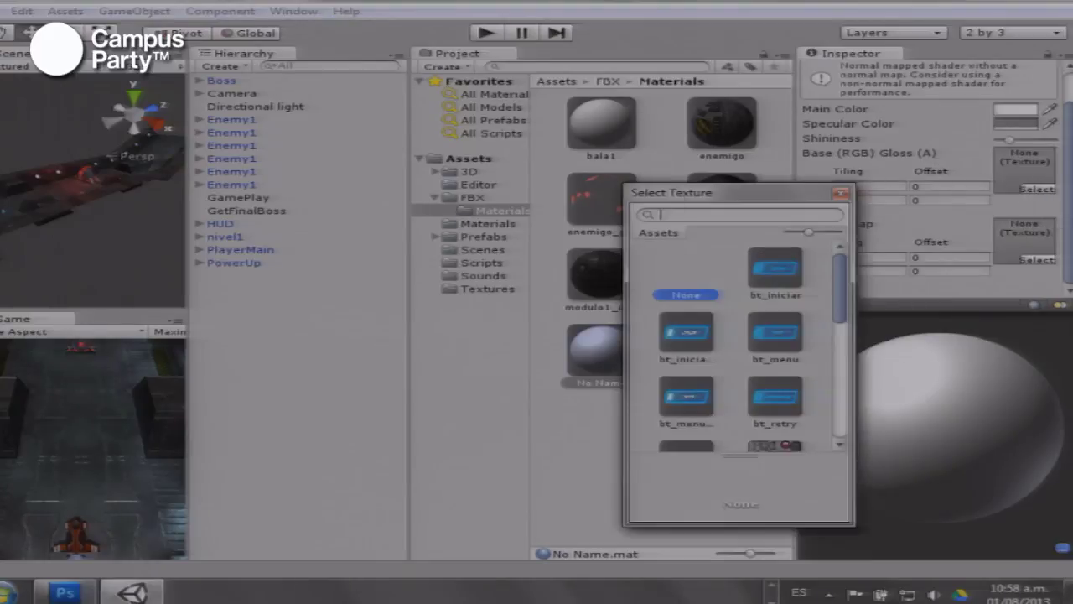
{"action": "left_click_drag", "start_coordinate": [728, 195], "coordinate": [551, 174]}
{"action": "left_click_drag", "start_coordinate": [658, 256], "coordinate": [662, 344]}
{"action": "left_click", "coordinate": [519, 297]}
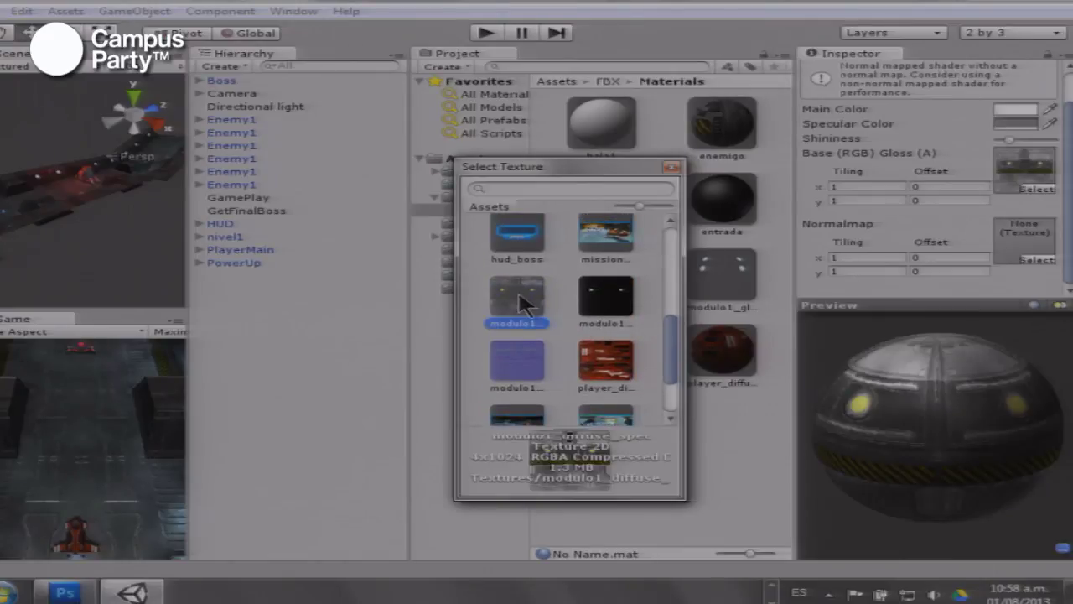
{"action": "left_click_drag", "start_coordinate": [904, 441], "coordinate": [908, 382]}
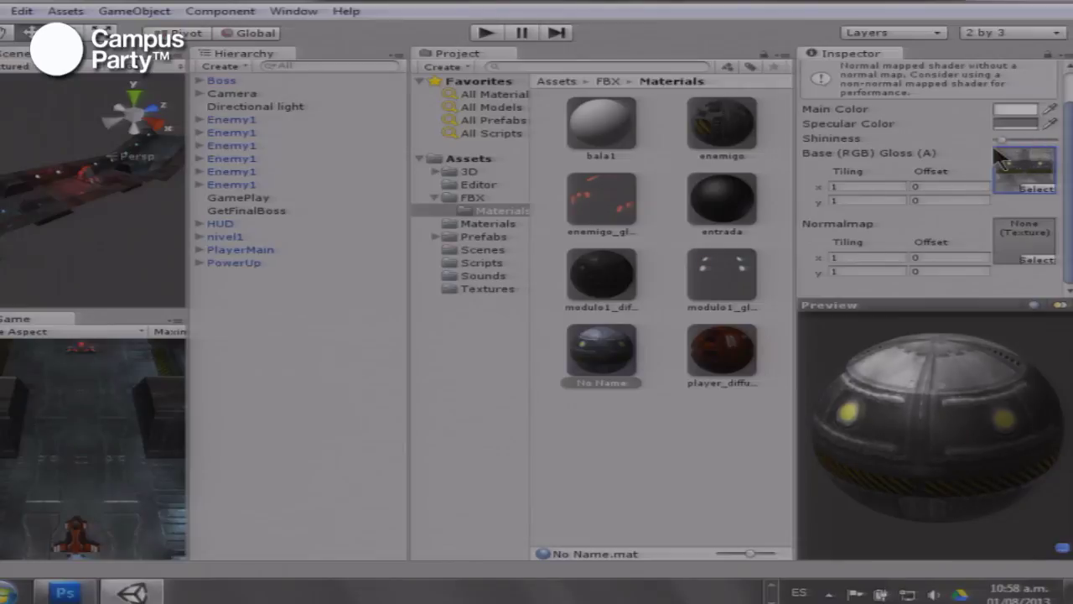
Assign the modulo1_normals texture to the No Name material's Normalmap slot, and rotate the preview sphere to check the relief
{"action": "left_click_drag", "start_coordinate": [931, 394], "coordinate": [939, 352]}
{"action": "left_click", "coordinate": [1033, 261]}
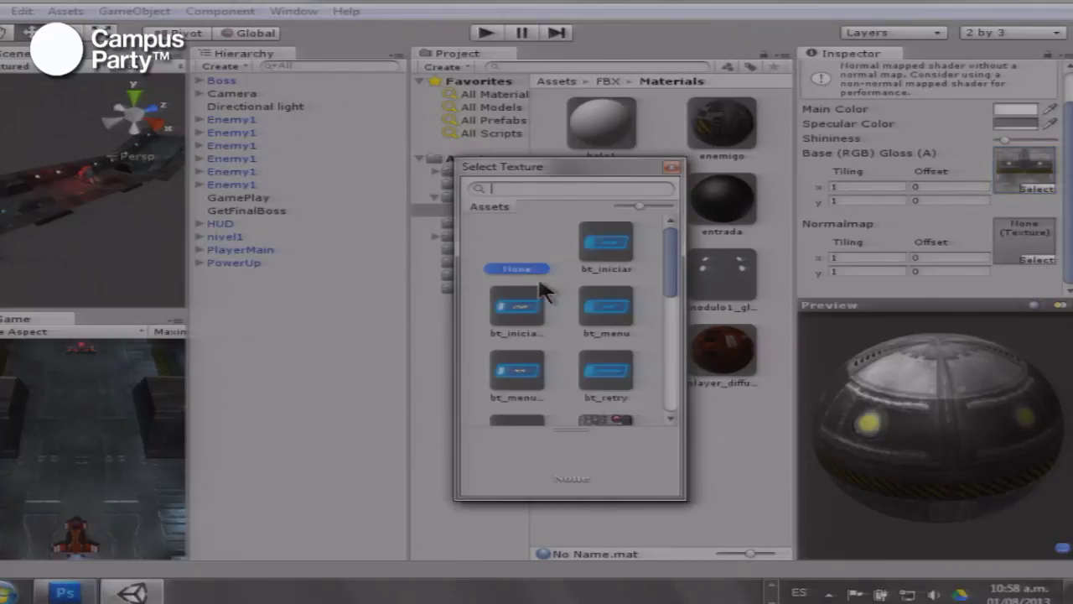
{"action": "left_click_drag", "start_coordinate": [655, 253], "coordinate": [635, 373]}
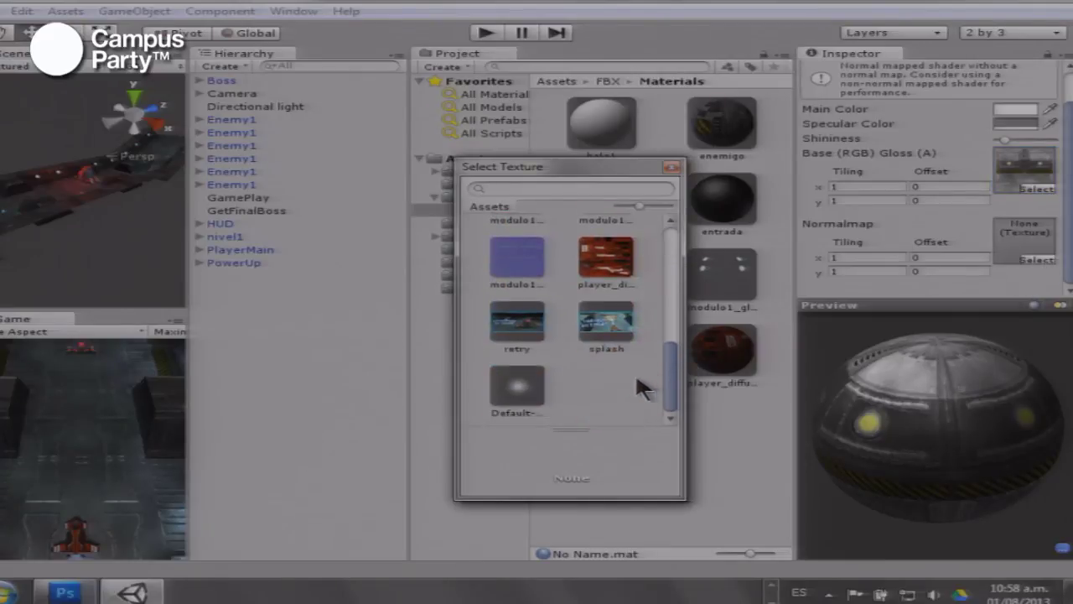
{"action": "left_click", "coordinate": [517, 253]}
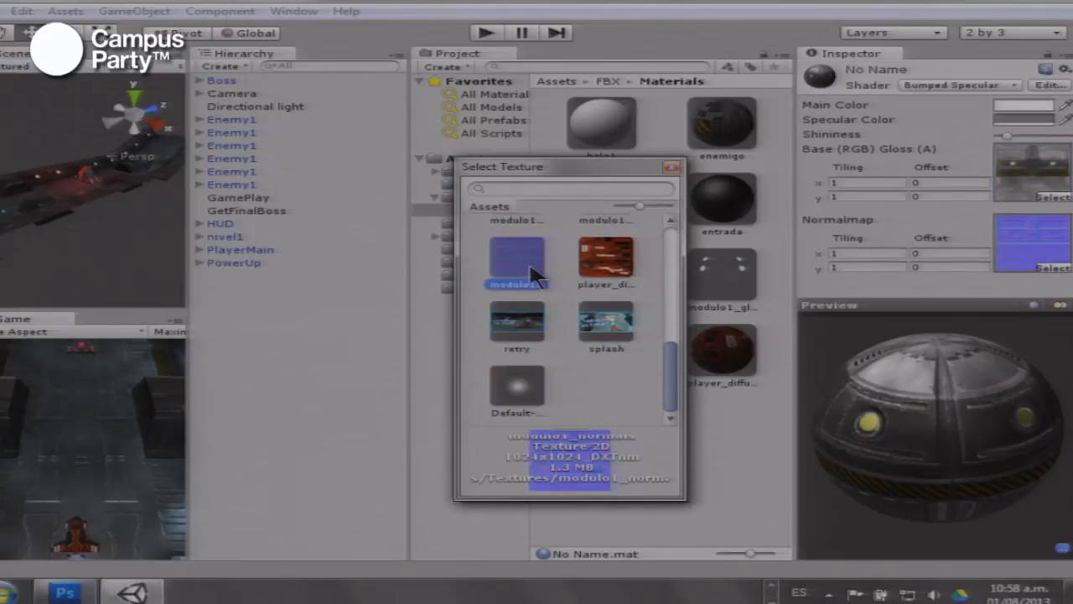
{"action": "left_click", "coordinate": [671, 168]}
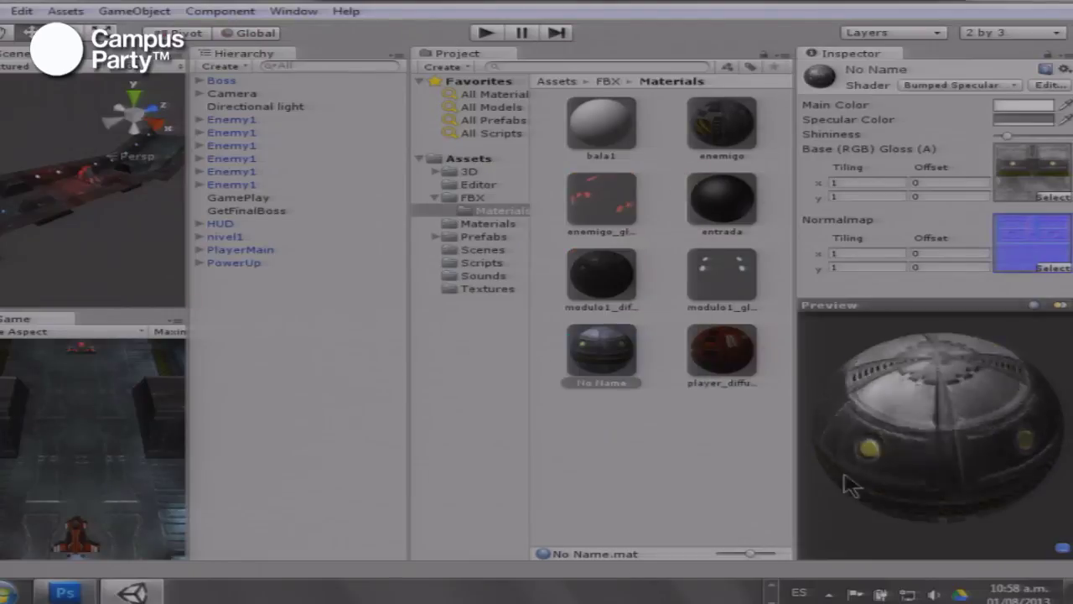
{"action": "left_click_drag", "start_coordinate": [850, 464], "coordinate": [1002, 314]}
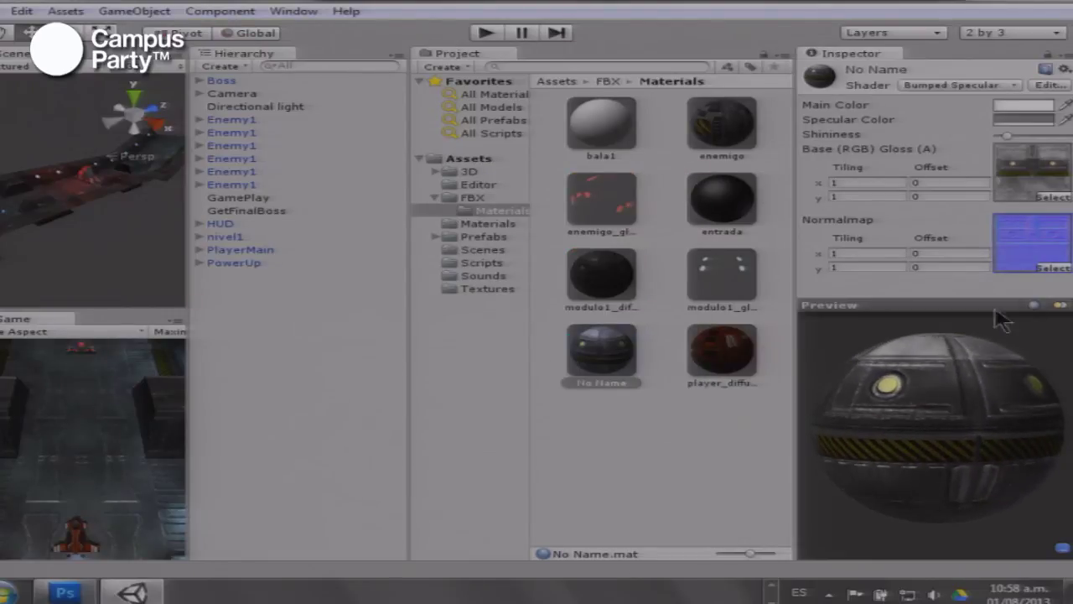
Clear the material's Normalmap texture by choosing None, and rotate the preview sphere to compare the surface without it
{"action": "left_click", "coordinate": [1053, 267]}
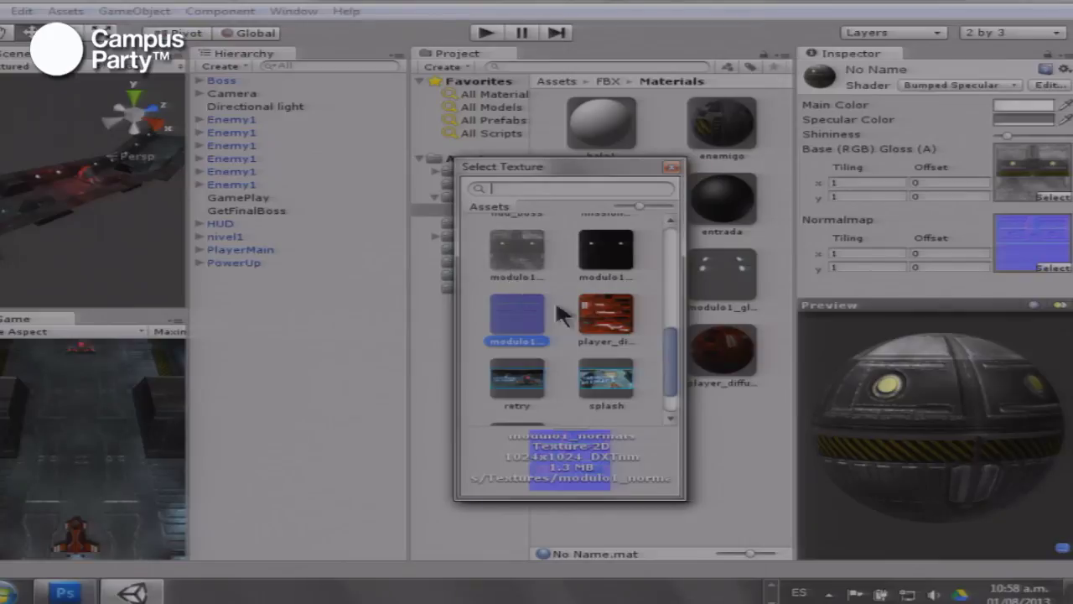
{"action": "left_click_drag", "start_coordinate": [659, 343], "coordinate": [628, 240]}
{"action": "left_click", "coordinate": [502, 235]}
{"action": "left_click_drag", "start_coordinate": [837, 430], "coordinate": [839, 479]}
{"action": "left_click_drag", "start_coordinate": [1068, 243], "coordinate": [1068, 272]}
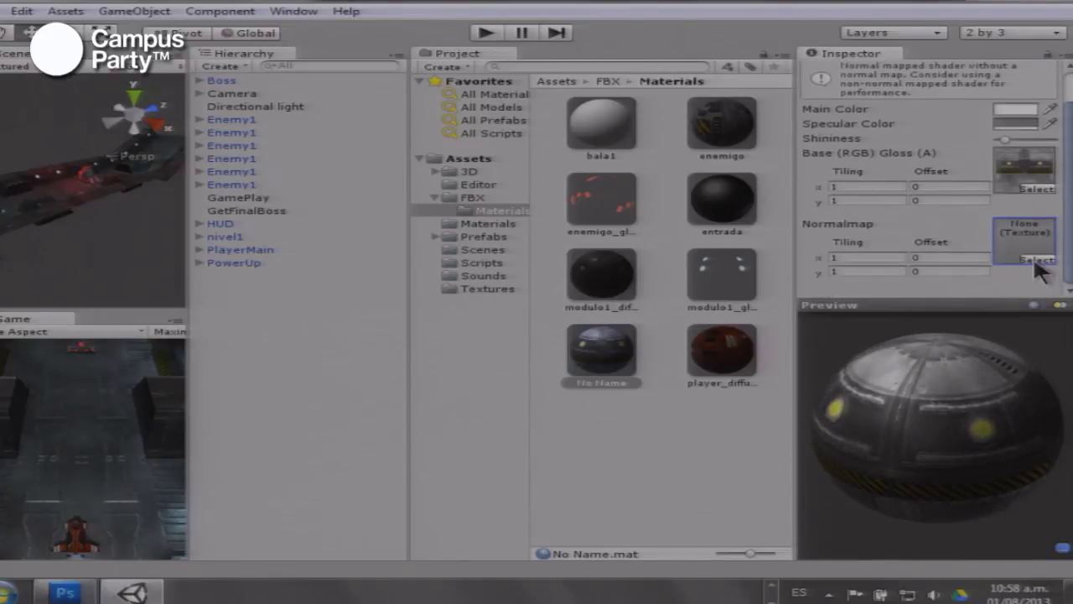
Reassign modulo1_normals to the material's Normalmap slot, and turn the preview sphere to examine the bumped surface
{"action": "left_click", "coordinate": [1036, 262]}
{"action": "left_click_drag", "start_coordinate": [663, 260], "coordinate": [655, 406]}
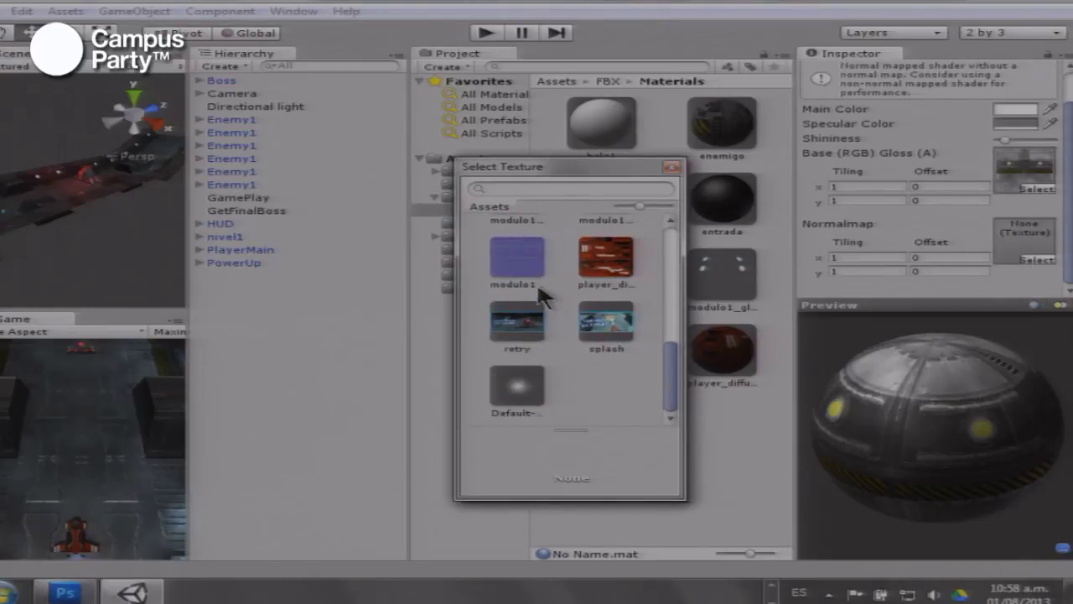
{"action": "left_click", "coordinate": [510, 245]}
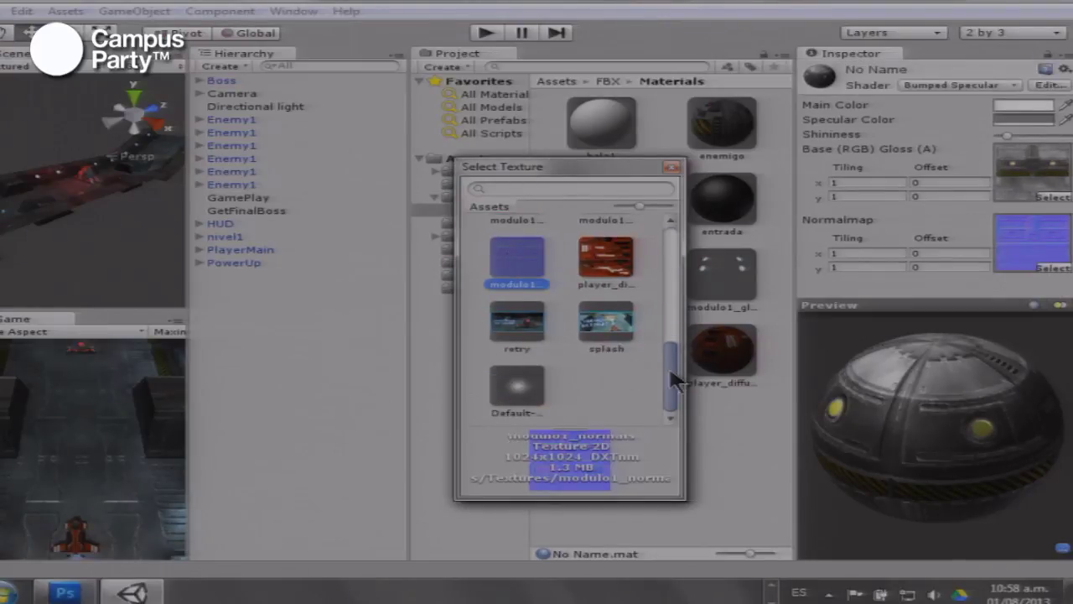
{"action": "left_click", "coordinate": [674, 170]}
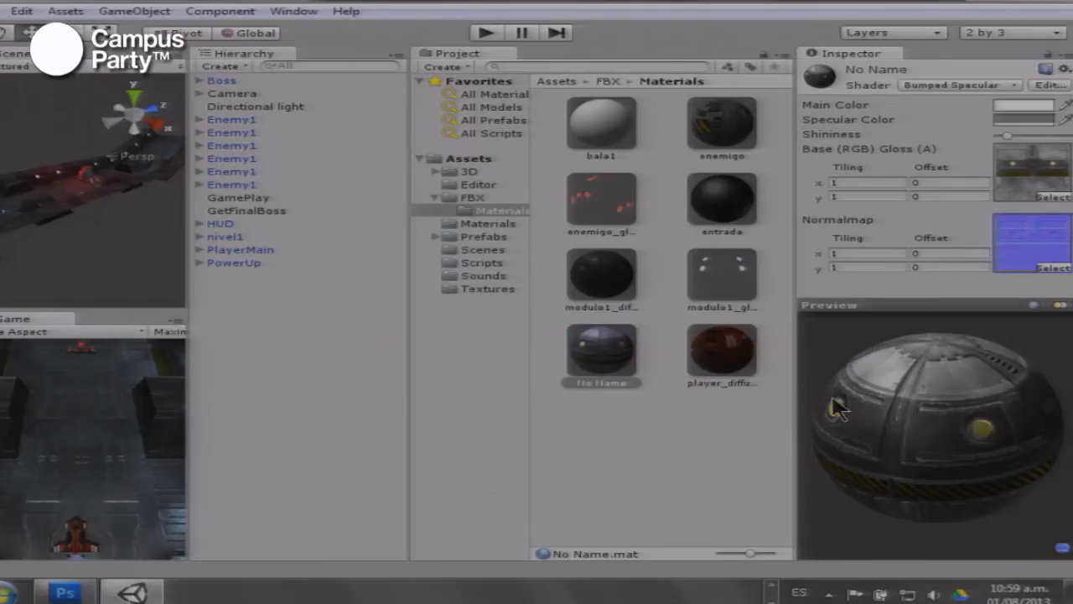
{"action": "left_click_drag", "start_coordinate": [838, 411], "coordinate": [864, 466]}
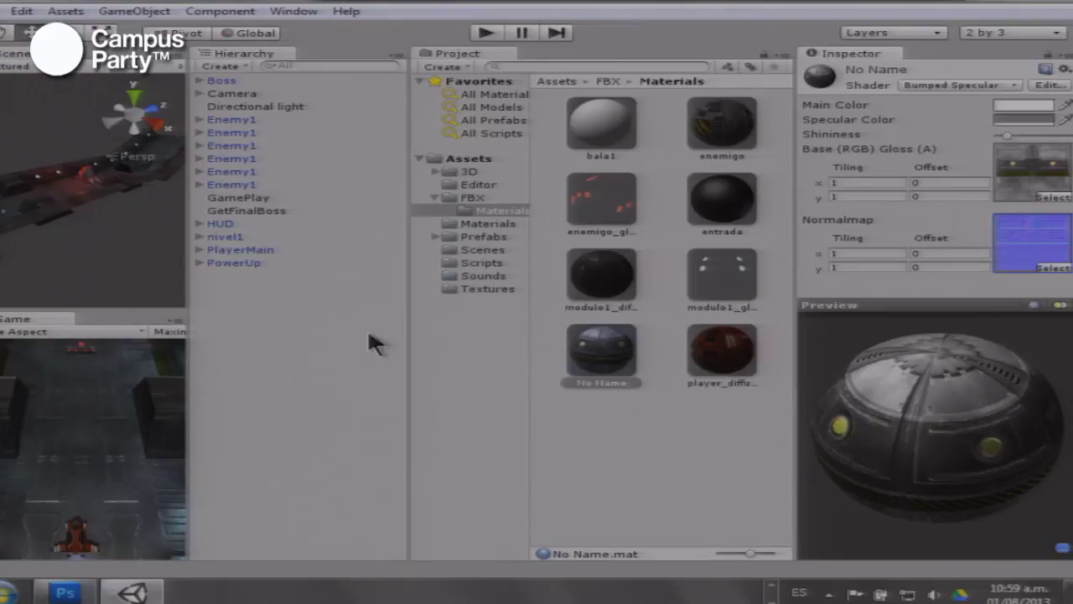
Deselect the material and view the full length of the level in the Scene view
{"action": "left_click", "coordinate": [41, 266]}
{"action": "left_click_drag", "start_coordinate": [150, 204], "coordinate": [144, 211]}
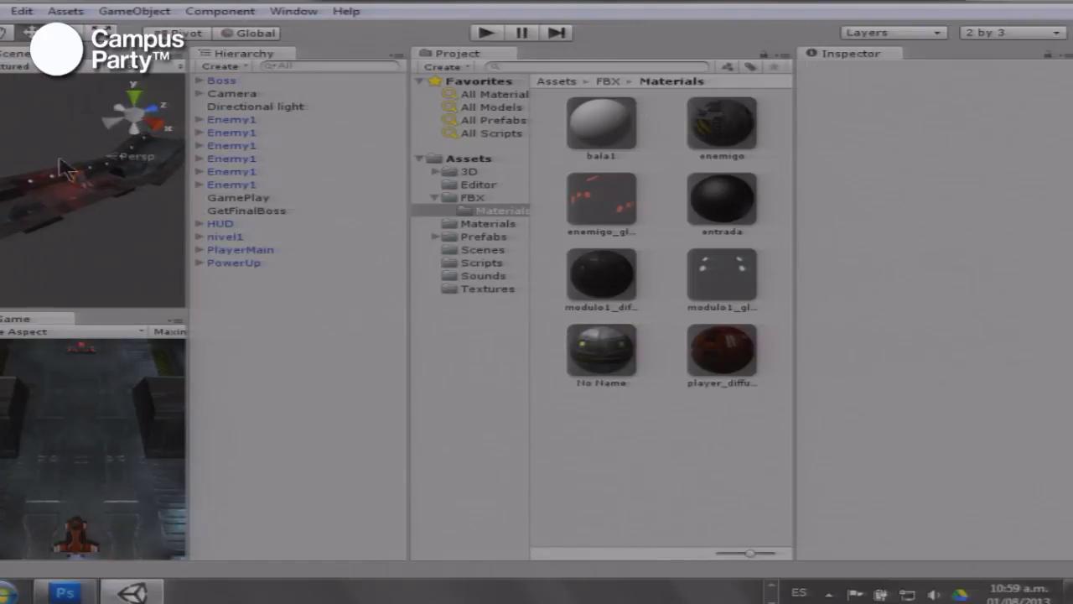
{"action": "scroll", "coordinate": [103, 202], "scroll_direction": "down", "scroll_amount": 4}
{"action": "left_click_drag", "start_coordinate": [76, 215], "coordinate": [136, 246]}
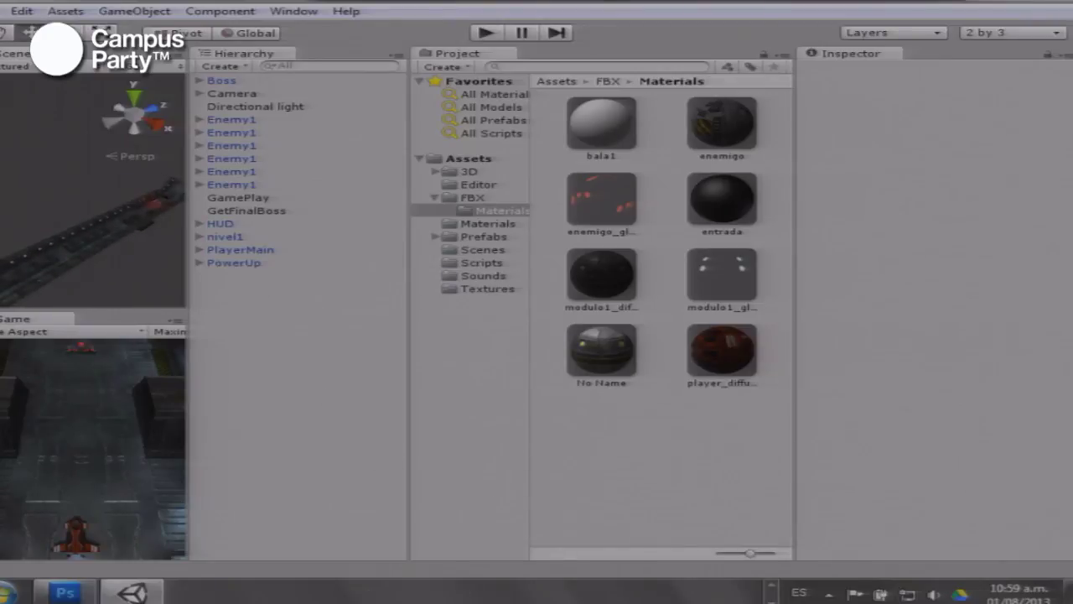
{"action": "left_click", "coordinate": [403, 599]}
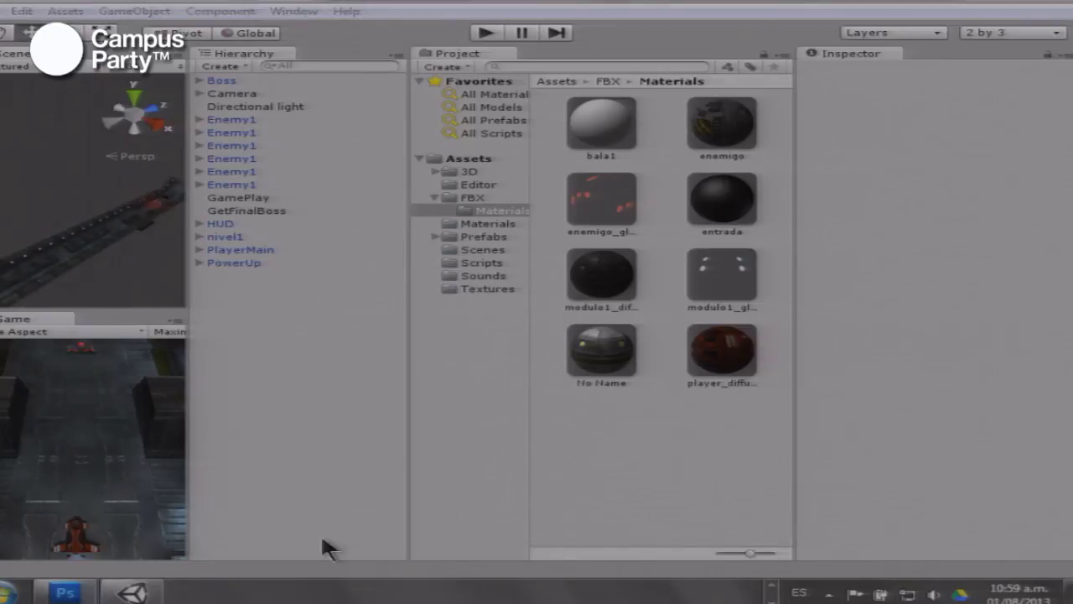
{"action": "left_click", "coordinate": [134, 593]}
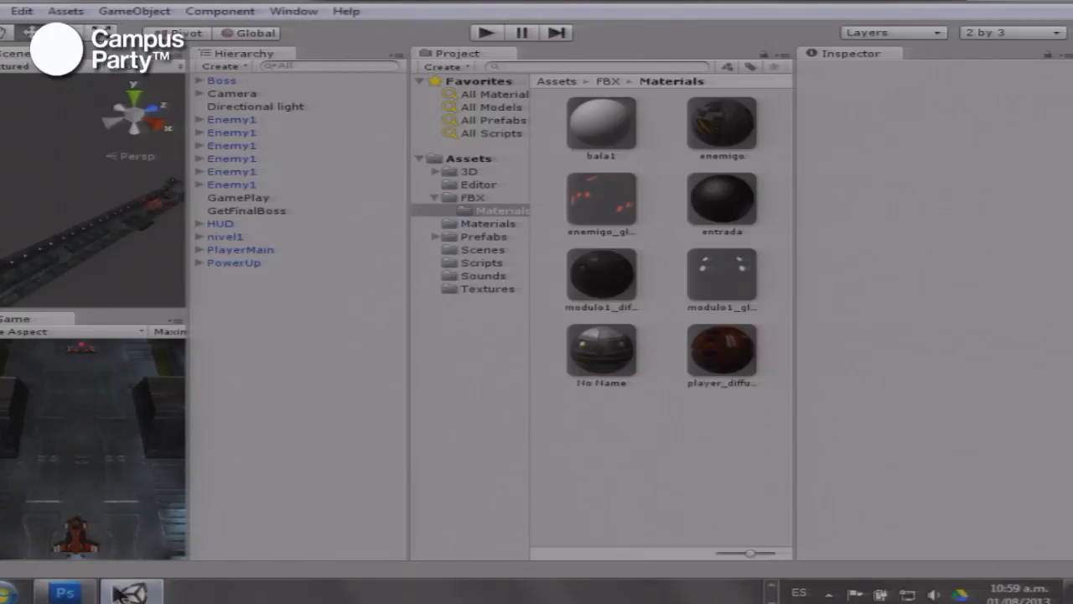